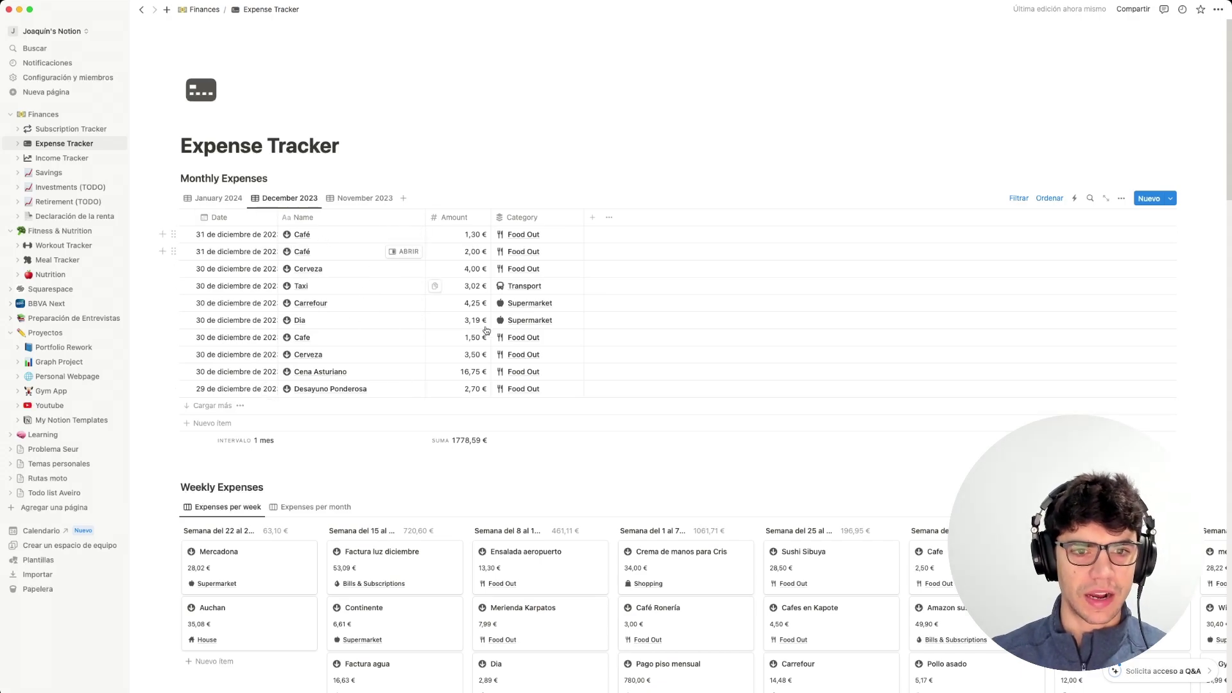
Look through the November 2023 and January 2024 views of Monthly Expenses and return to December 2023.
{"action": "left_click", "coordinate": [351, 199]}
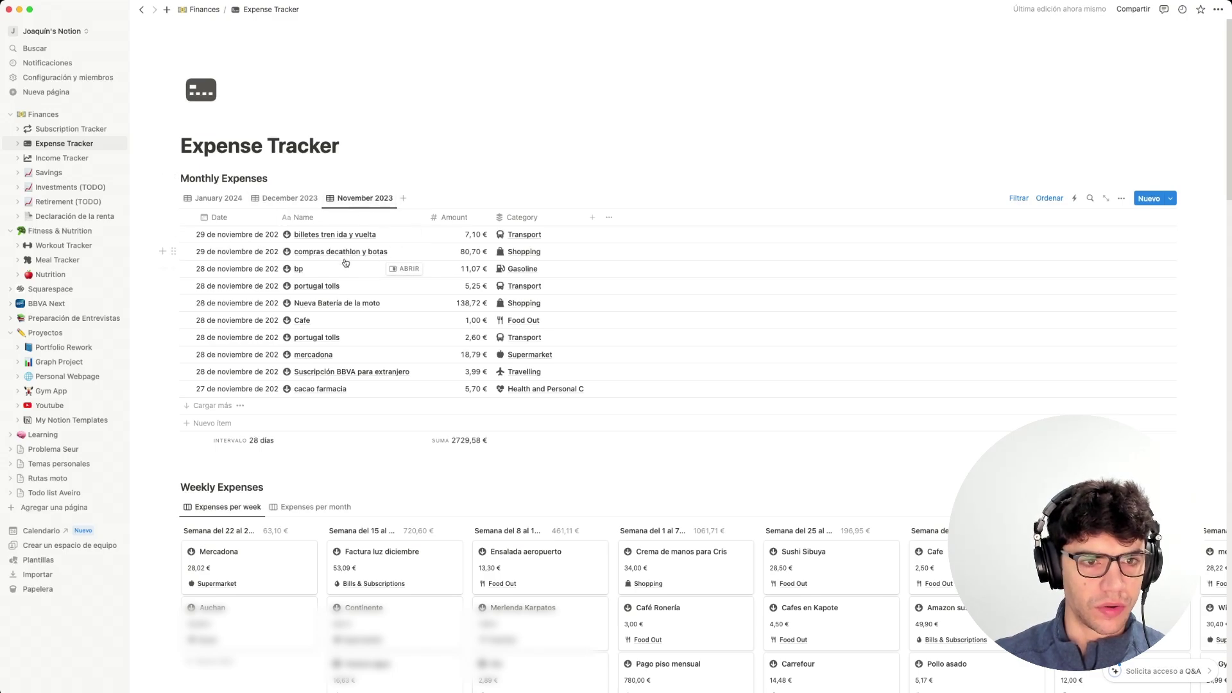
{"action": "left_click", "coordinate": [285, 198]}
{"action": "left_click", "coordinate": [214, 199]}
{"action": "left_click", "coordinate": [282, 200]}
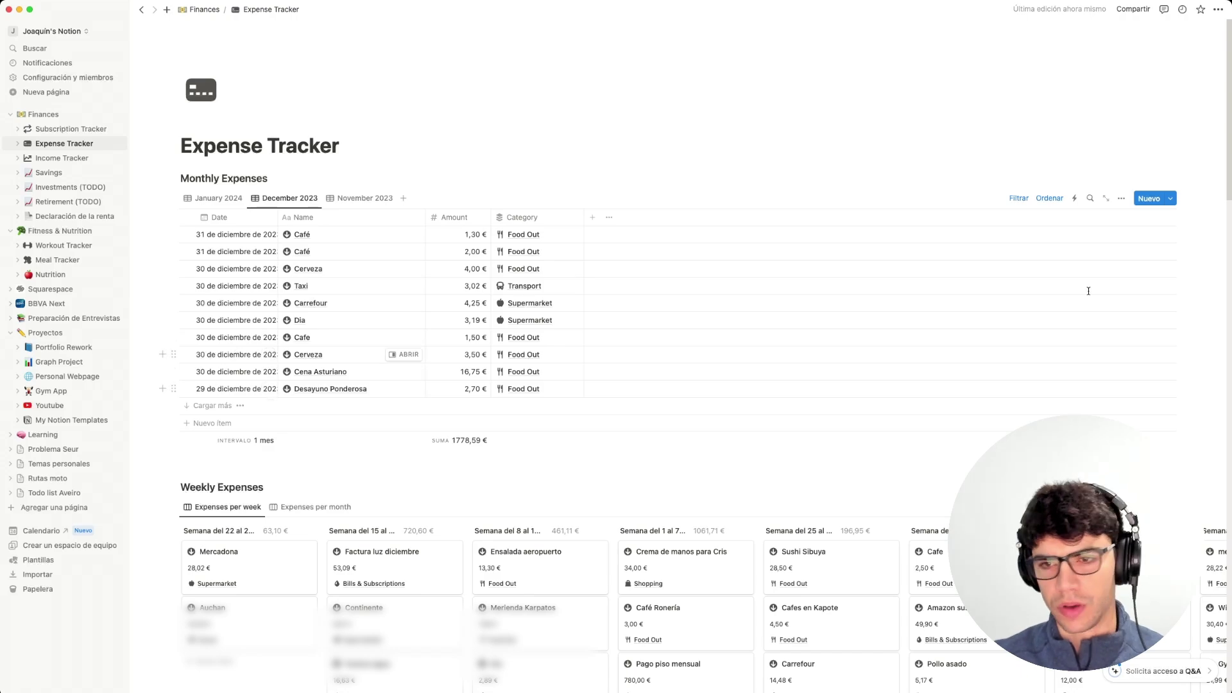
Load more December 2023 entries in Monthly Expenses, review the longer list, and reload the page.
{"action": "left_click", "coordinate": [192, 406]}
{"action": "scroll", "coordinate": [182, 441], "scroll_direction": "down", "scroll_amount": 5}
{"action": "scroll", "coordinate": [353, 372], "scroll_direction": "down", "scroll_amount": 3}
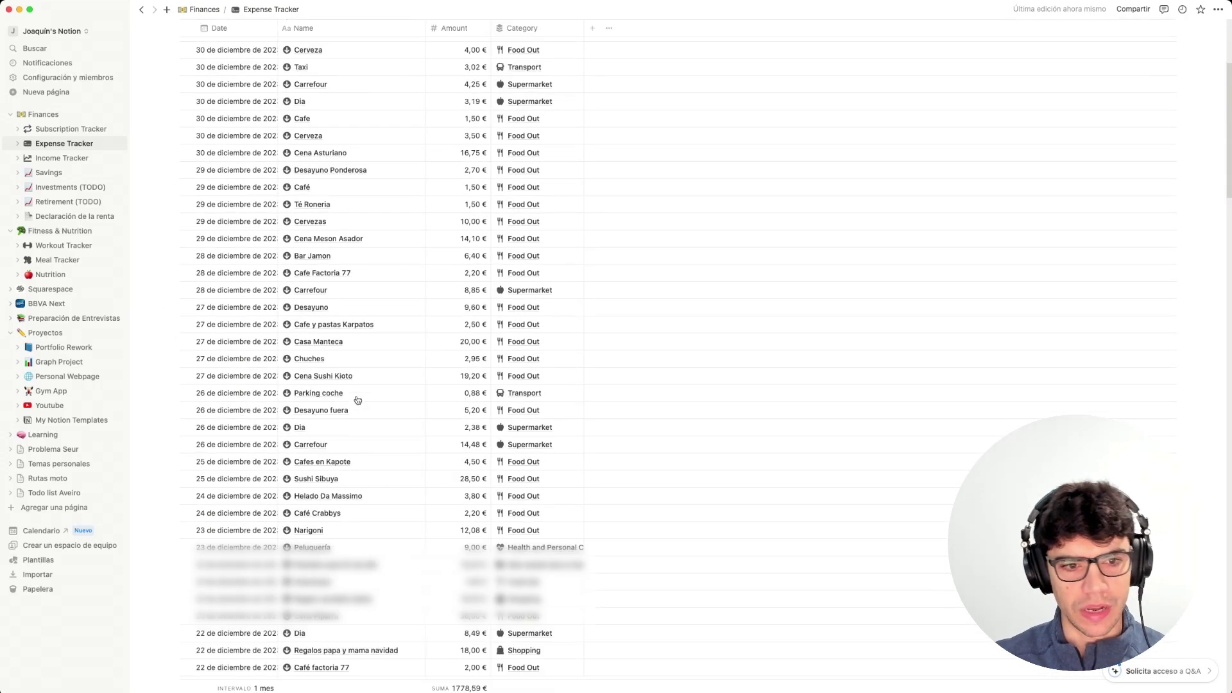
{"action": "scroll", "coordinate": [376, 380], "scroll_direction": "down", "scroll_amount": 8}
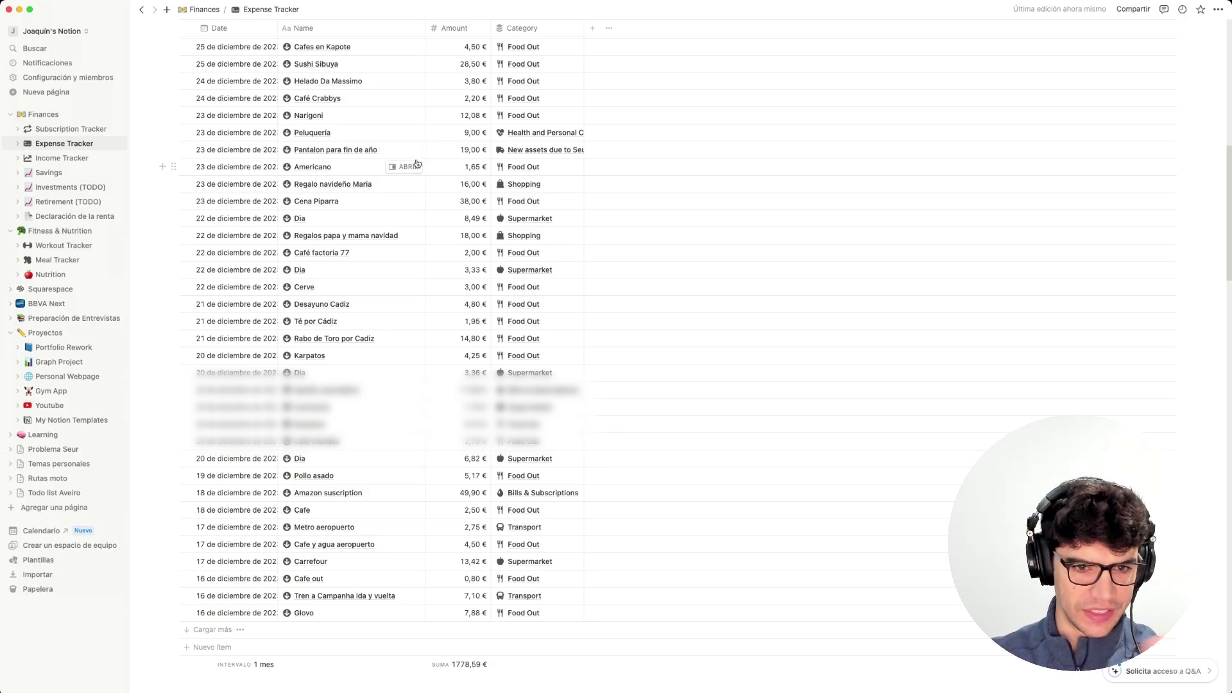
{"action": "scroll", "coordinate": [449, 295], "scroll_direction": "up", "scroll_amount": 7}
{"action": "scroll", "coordinate": [463, 303], "scroll_direction": "up", "scroll_amount": 10}
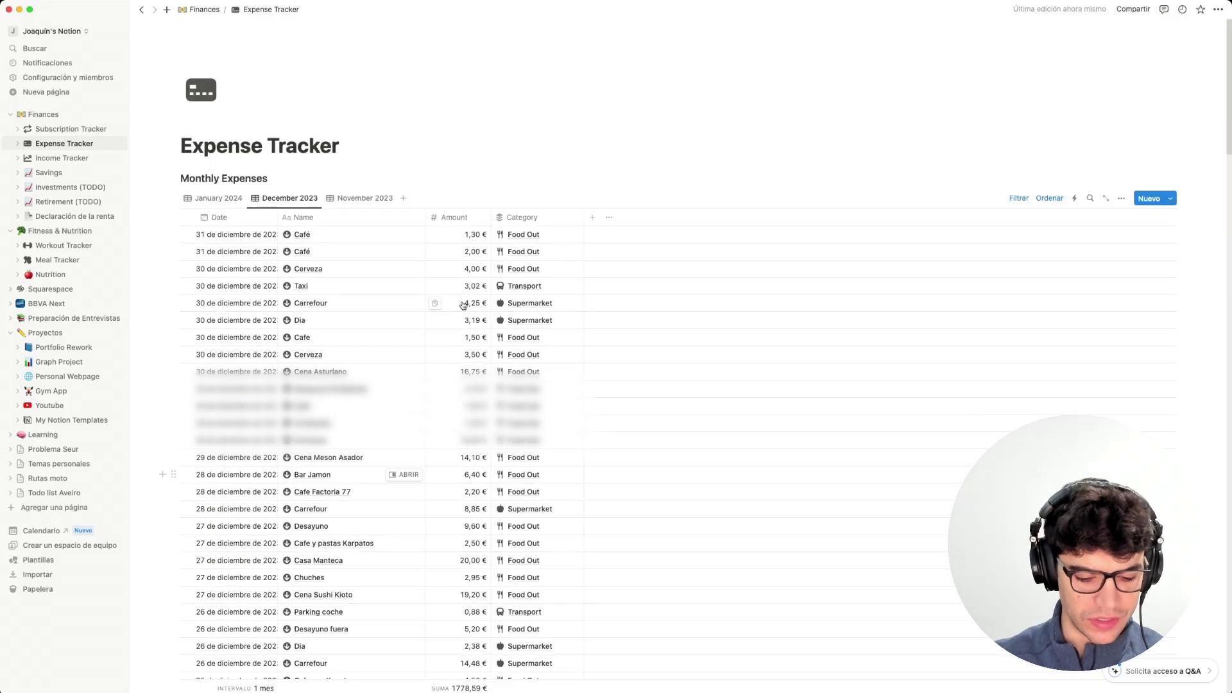
{"action": "key", "text": "super+r"}
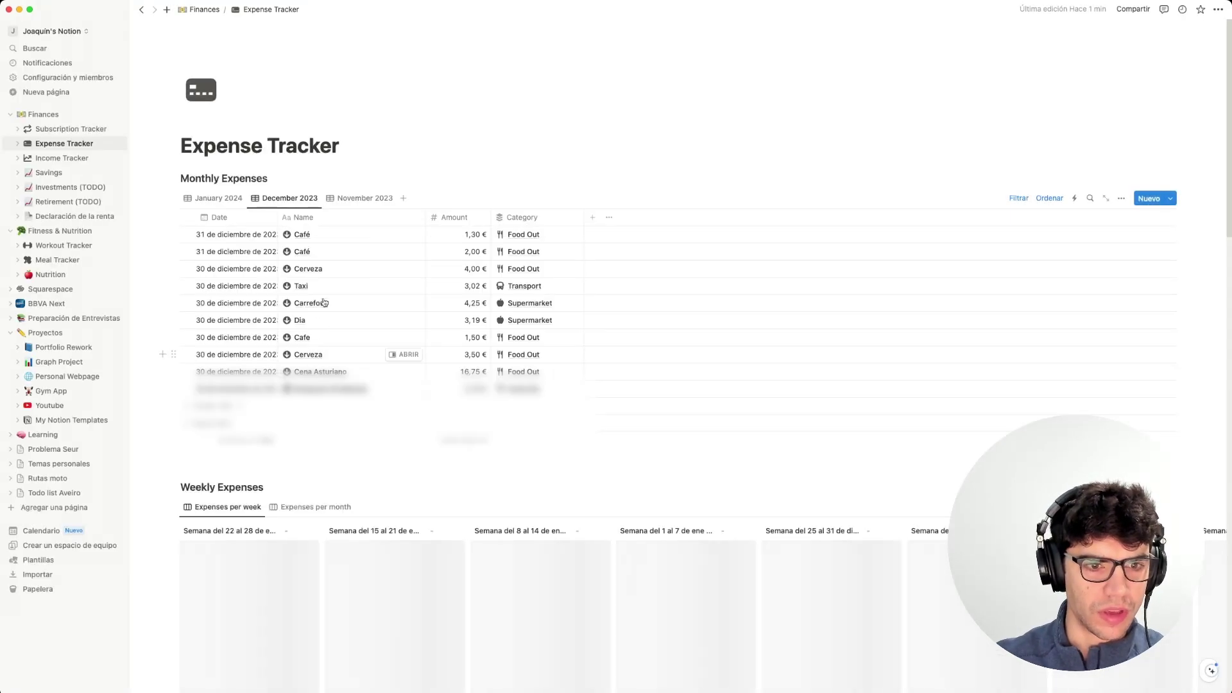
Review the weekly columns of expense cards and their totals in the Weekly Expenses board.
{"action": "scroll", "coordinate": [328, 224], "scroll_direction": "down", "scroll_amount": 5}
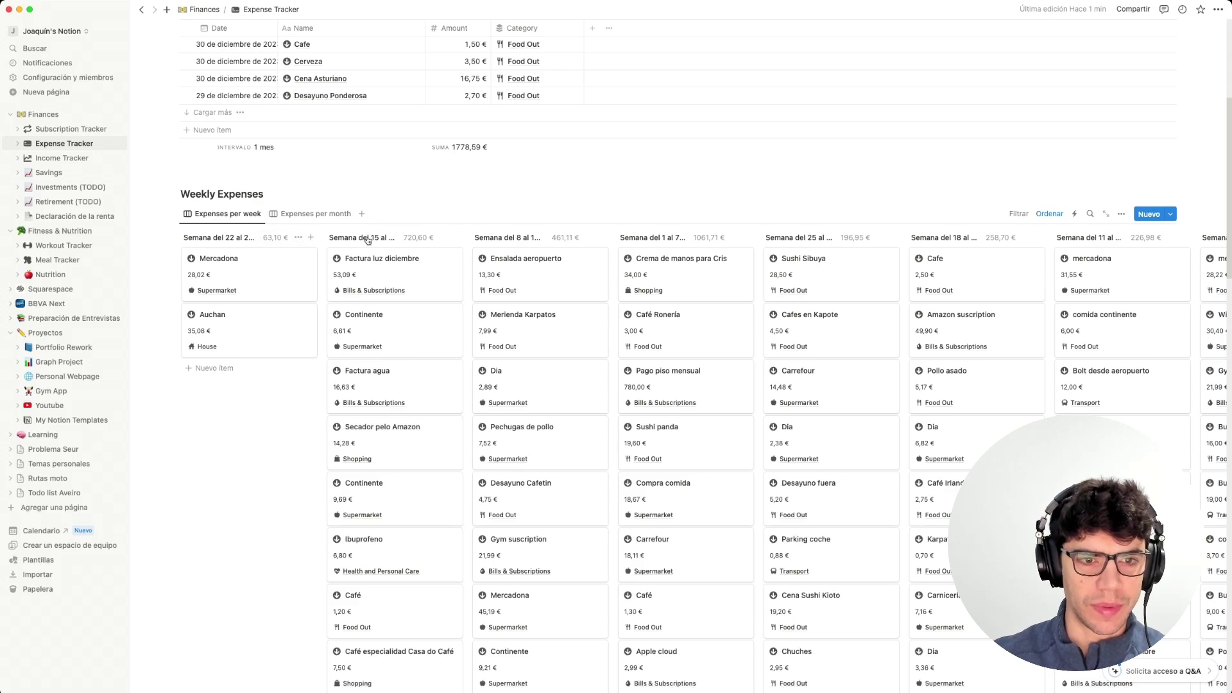
{"action": "scroll", "coordinate": [500, 430], "scroll_direction": "down", "scroll_amount": 4}
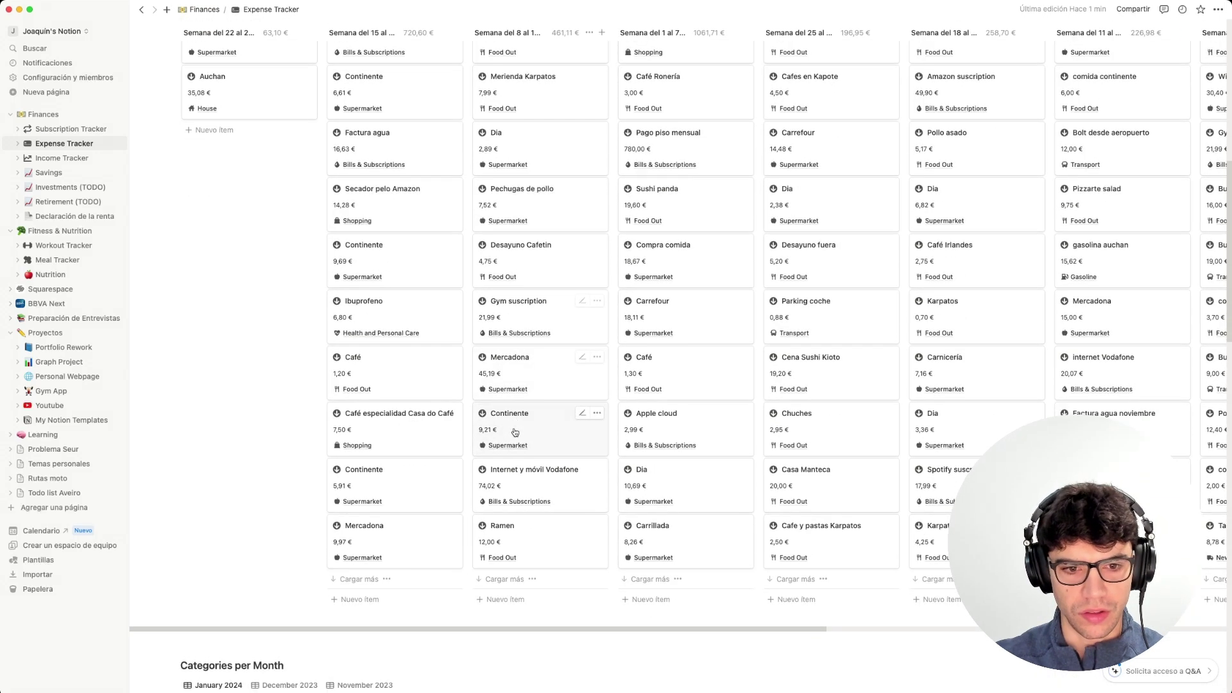
{"action": "scroll", "coordinate": [548, 507], "scroll_direction": "up", "scroll_amount": 1}
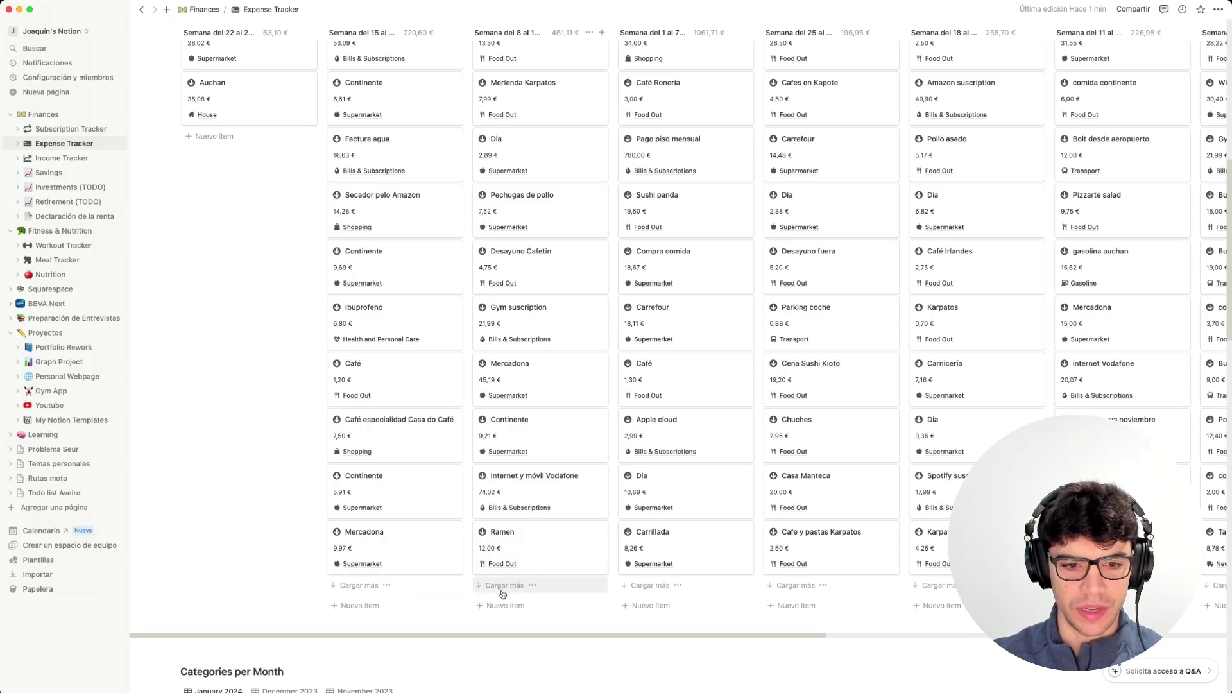
{"action": "scroll", "coordinate": [566, 307], "scroll_direction": "up", "scroll_amount": 6}
{"action": "scroll", "coordinate": [566, 308], "scroll_direction": "down", "scroll_amount": 10}
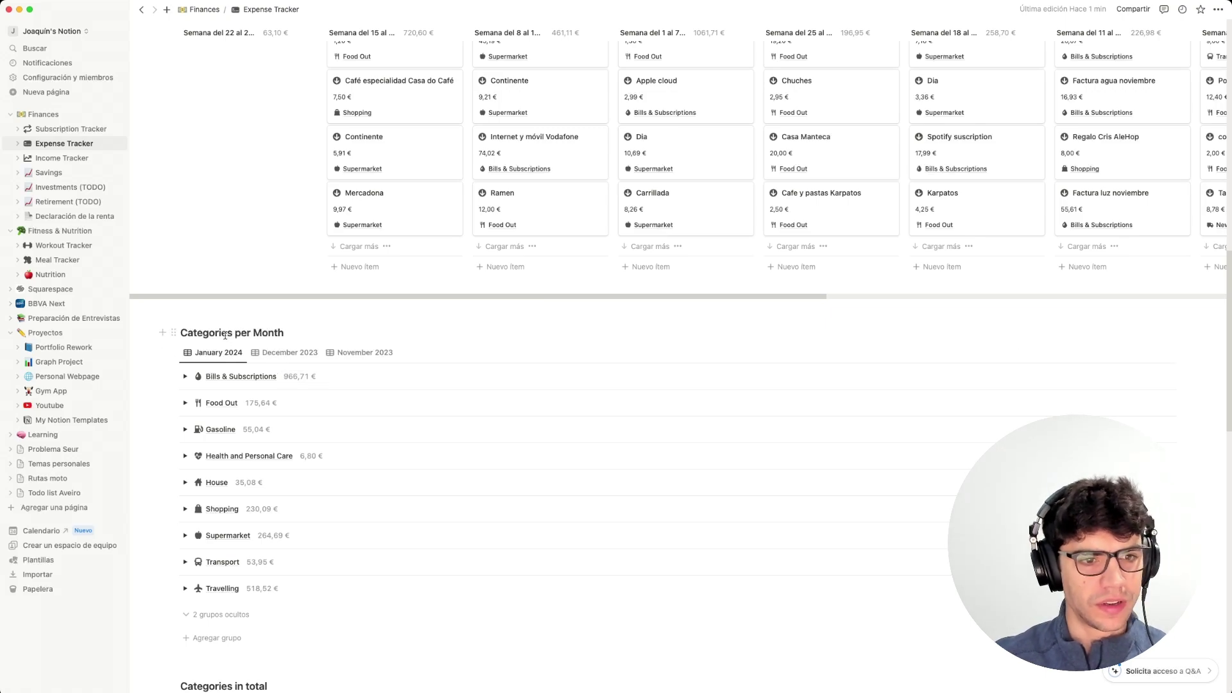
Compare the November 2023 and December 2023 category totals under Categories per Month.
{"action": "left_click", "coordinate": [285, 352]}
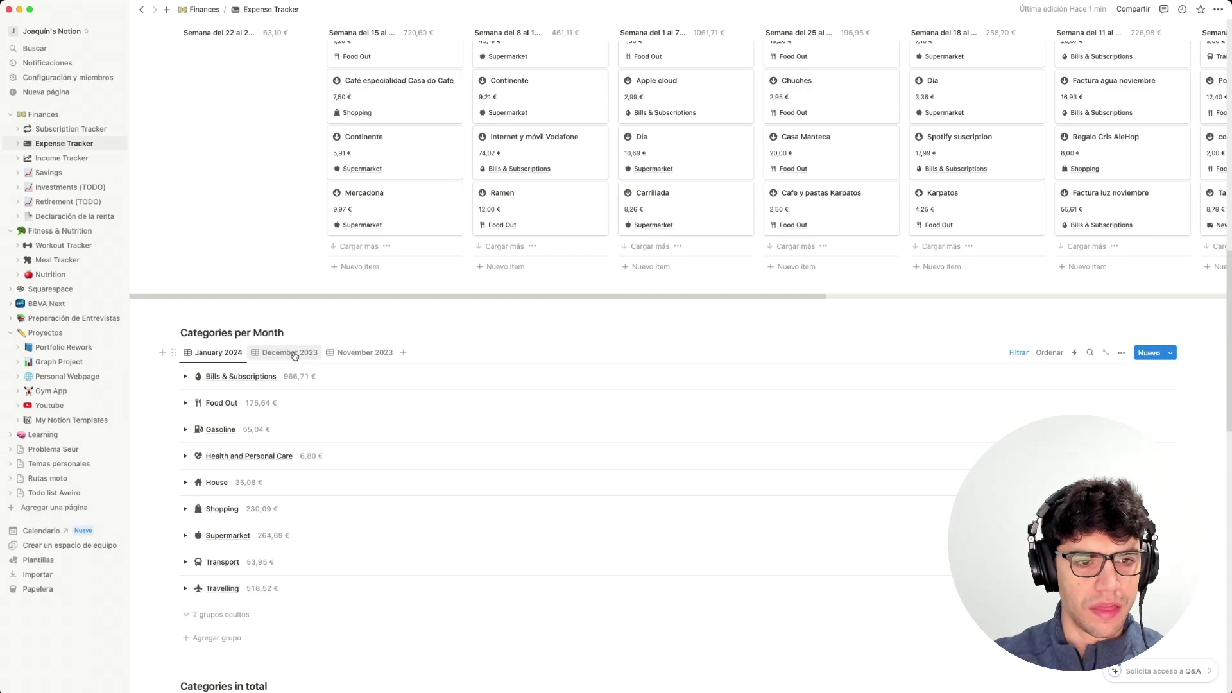
{"action": "left_click", "coordinate": [383, 353]}
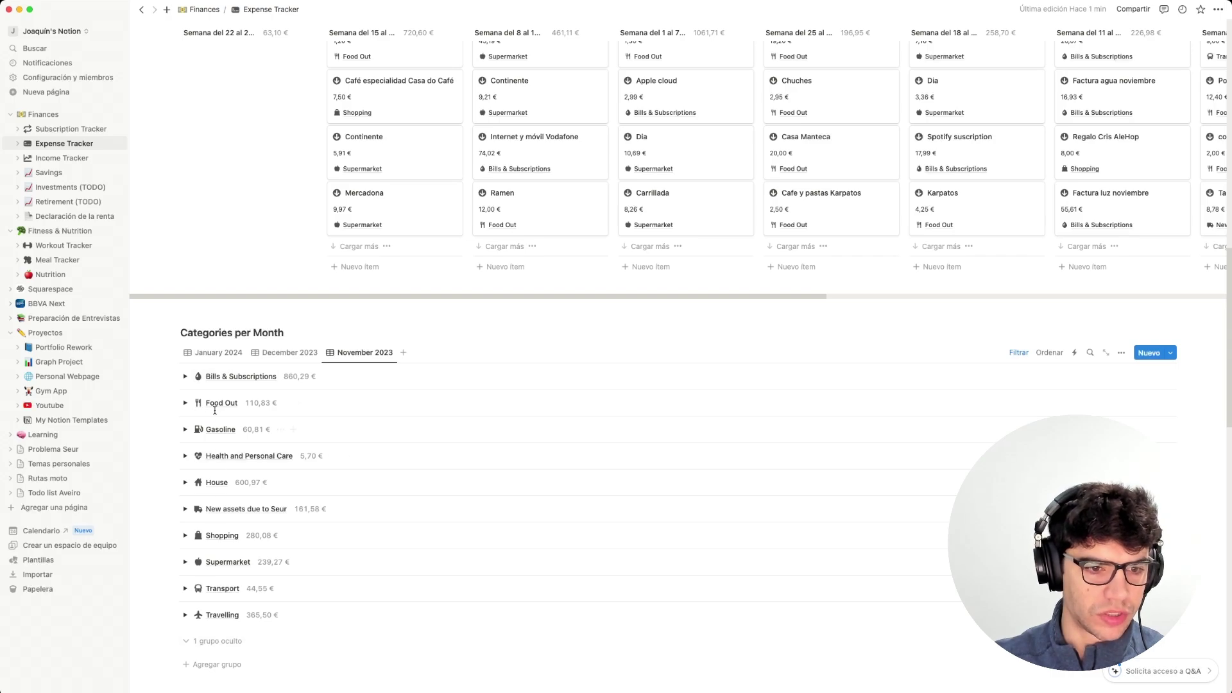
{"action": "left_click", "coordinate": [289, 352]}
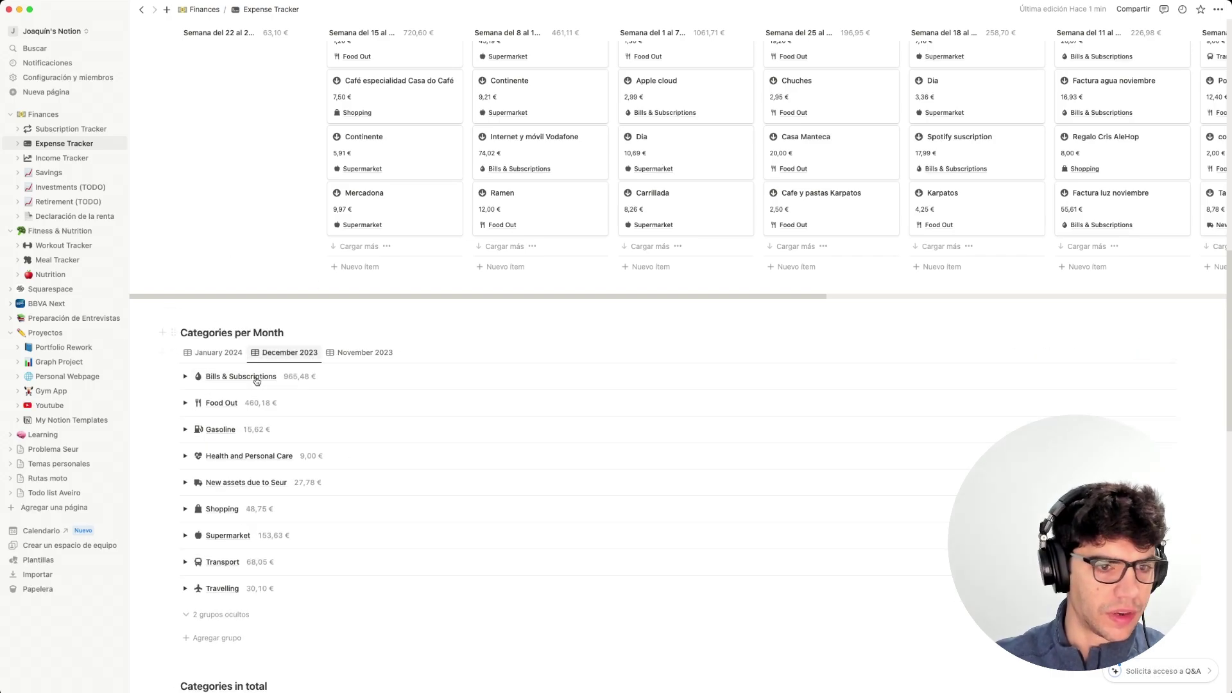
Examine the Food Out expenses for December 2023, collapse the group, and switch Categories per Month to January 2024.
{"action": "left_click", "coordinate": [186, 403]}
{"action": "left_click", "coordinate": [185, 403]}
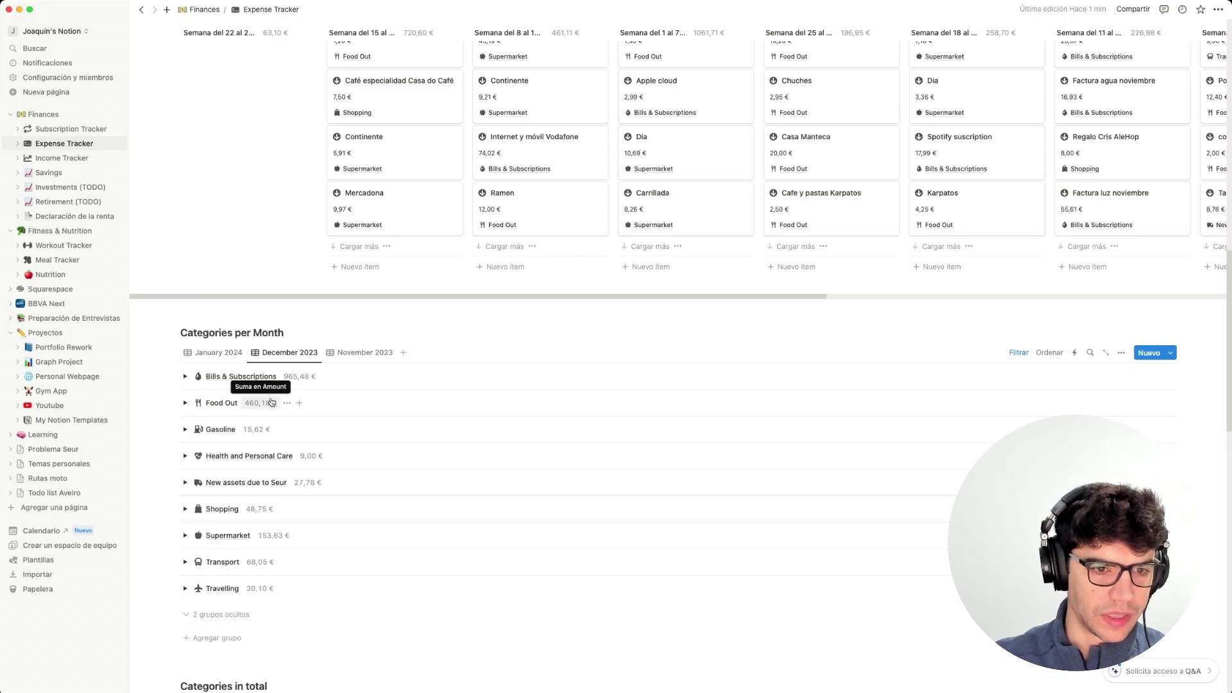
{"action": "left_click", "coordinate": [185, 403]}
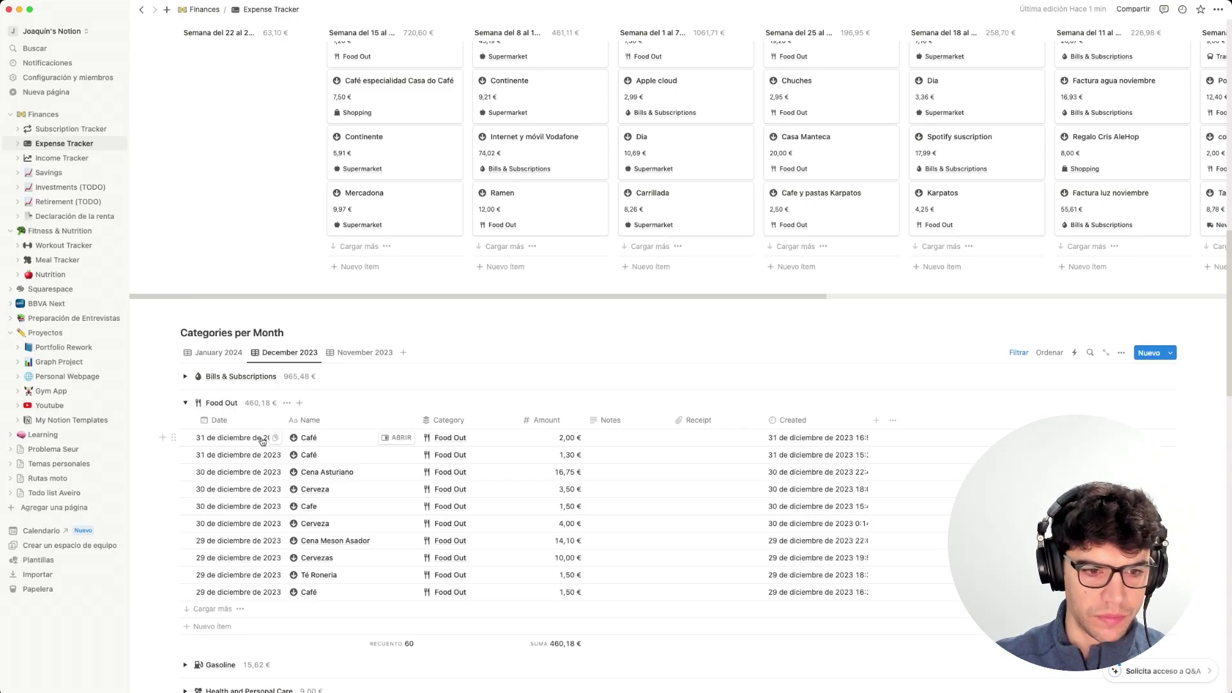
{"action": "scroll", "coordinate": [256, 468], "scroll_direction": "down", "scroll_amount": 1}
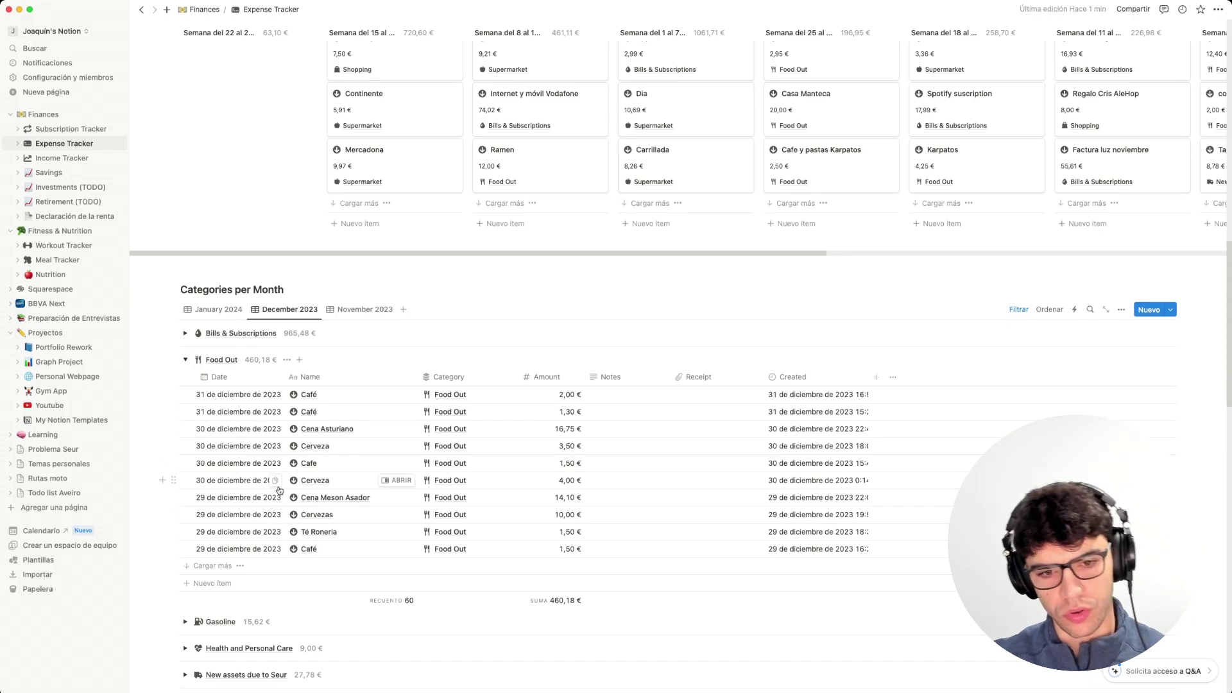
{"action": "left_click", "coordinate": [185, 360]}
{"action": "left_click", "coordinate": [186, 385]}
{"action": "left_click", "coordinate": [186, 386]}
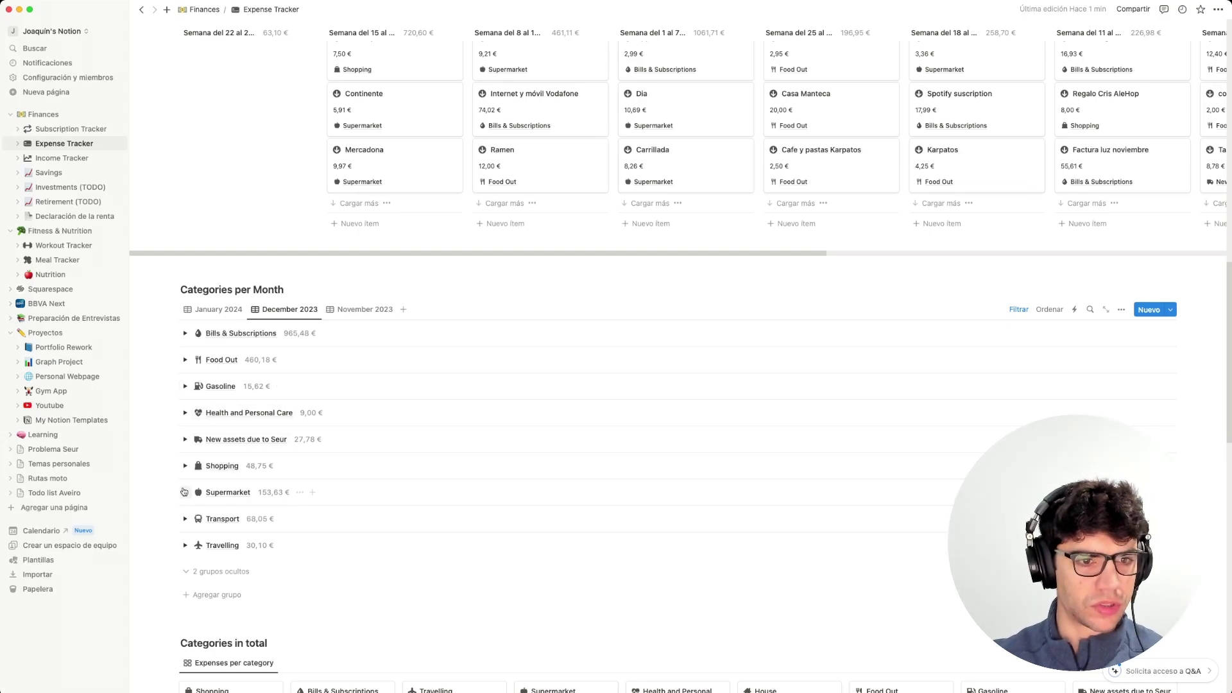
{"action": "left_click", "coordinate": [218, 309]}
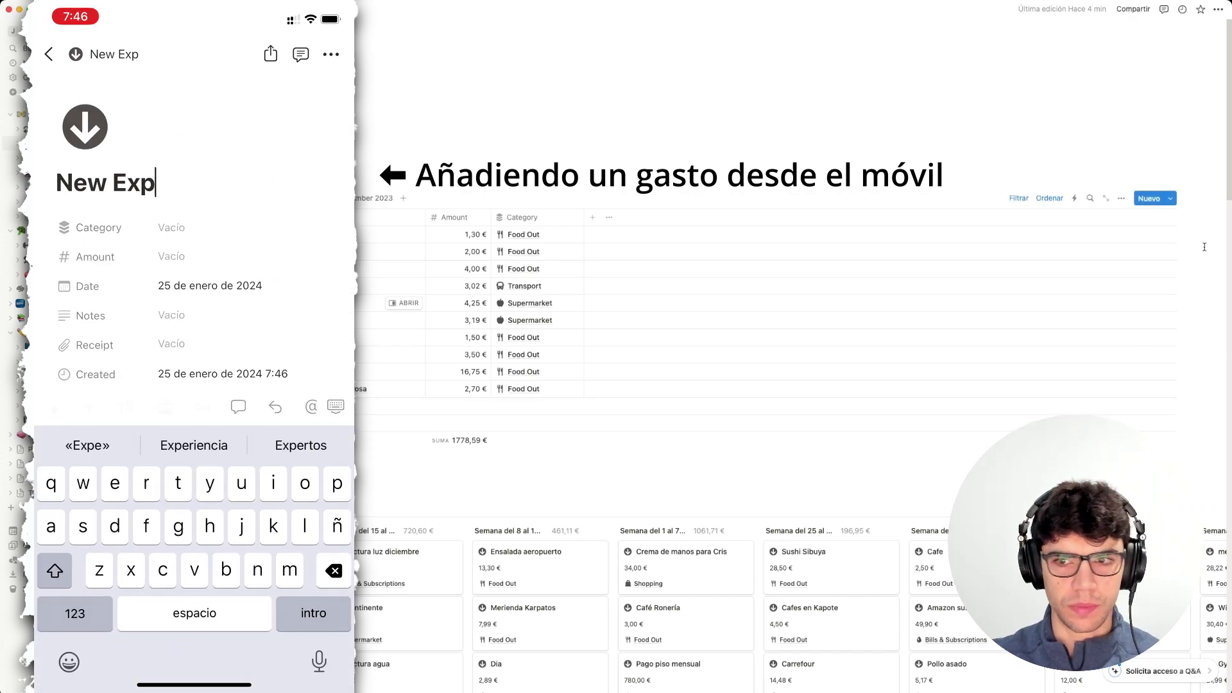
Add a new expense to the December 2023 view of Monthly Expenses and close its page.
{"action": "left_click", "coordinate": [1155, 201]}
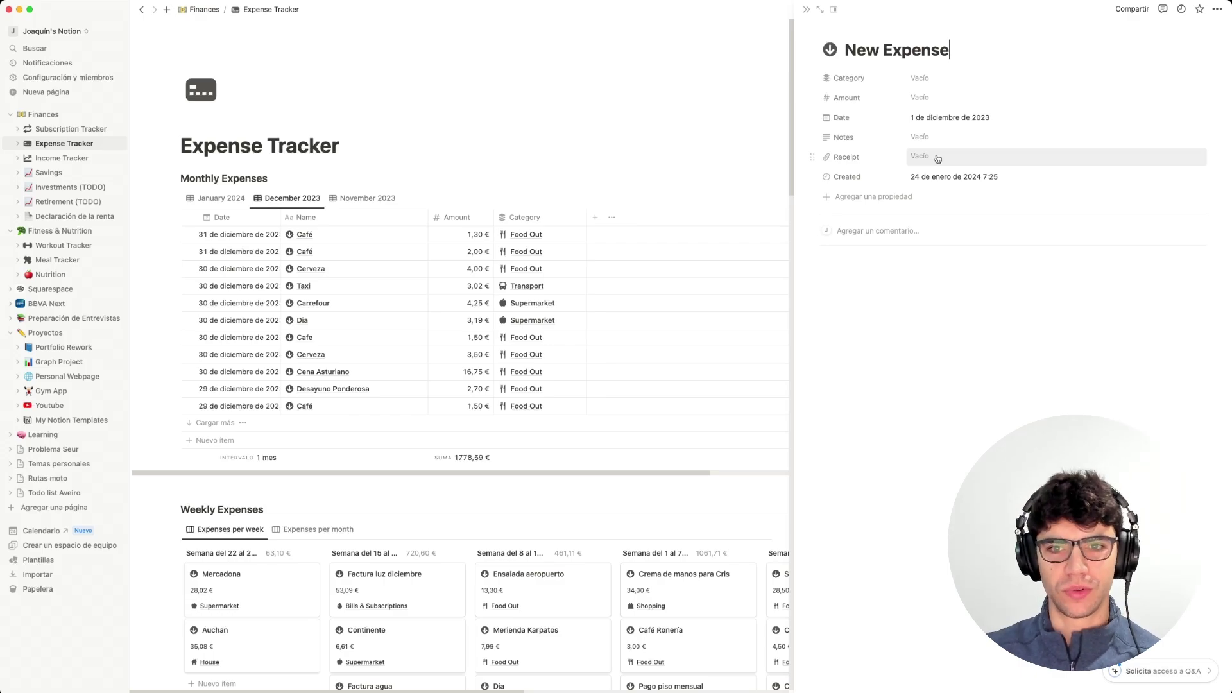
{"action": "left_click", "coordinate": [806, 10]}
Switch Categories per Month to November 2023 and back to December 2023 to review the category groups.
{"action": "scroll", "coordinate": [385, 449], "scroll_direction": "down", "scroll_amount": 5}
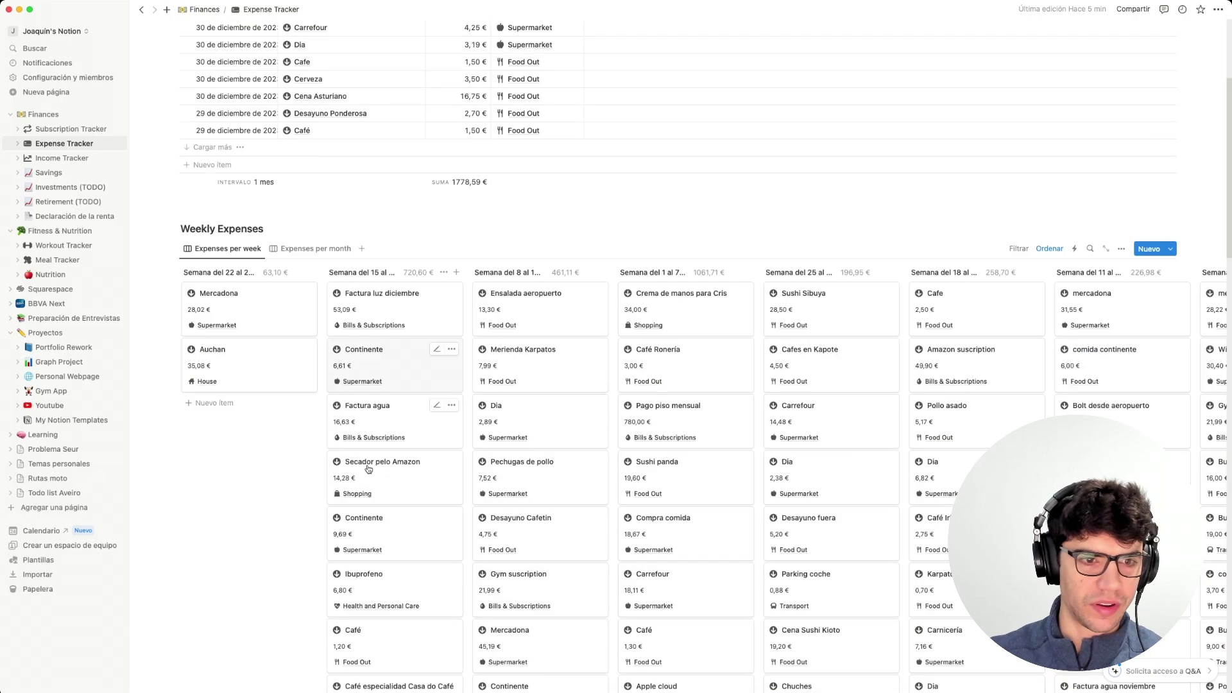
{"action": "scroll", "coordinate": [368, 469], "scroll_direction": "down", "scroll_amount": 8}
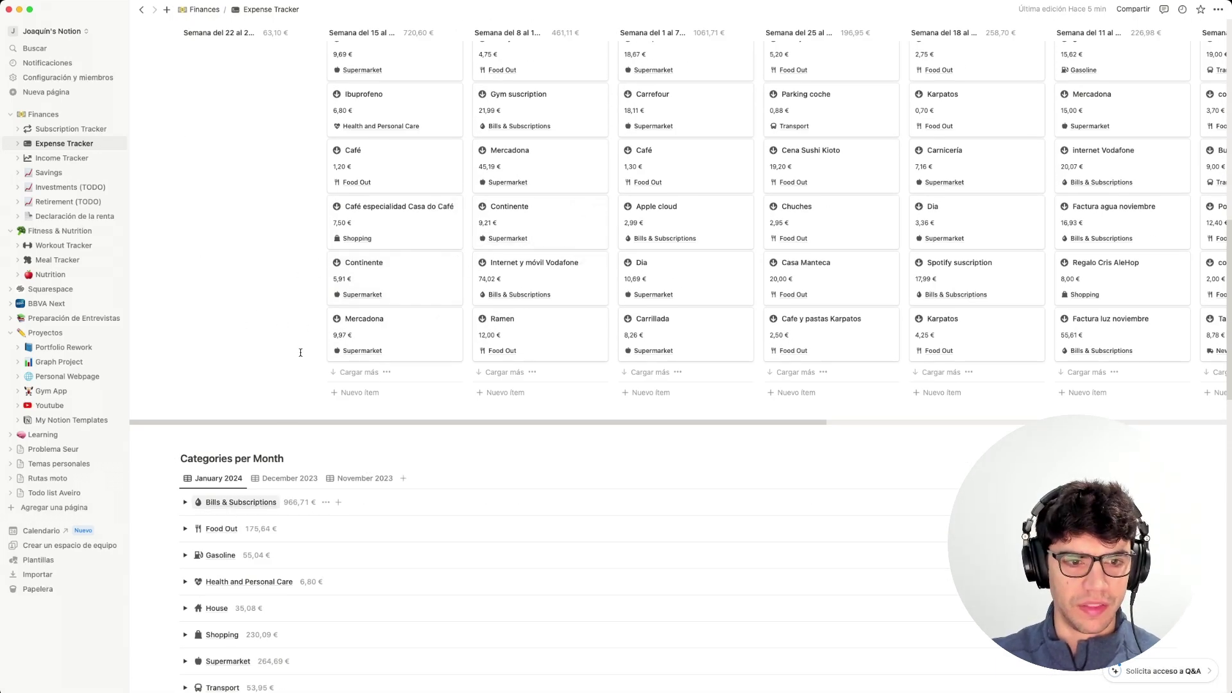
{"action": "scroll", "coordinate": [254, 424], "scroll_direction": "down", "scroll_amount": 1}
{"action": "scroll", "coordinate": [254, 424], "scroll_direction": "down", "scroll_amount": 3}
{"action": "left_click", "coordinate": [282, 317]}
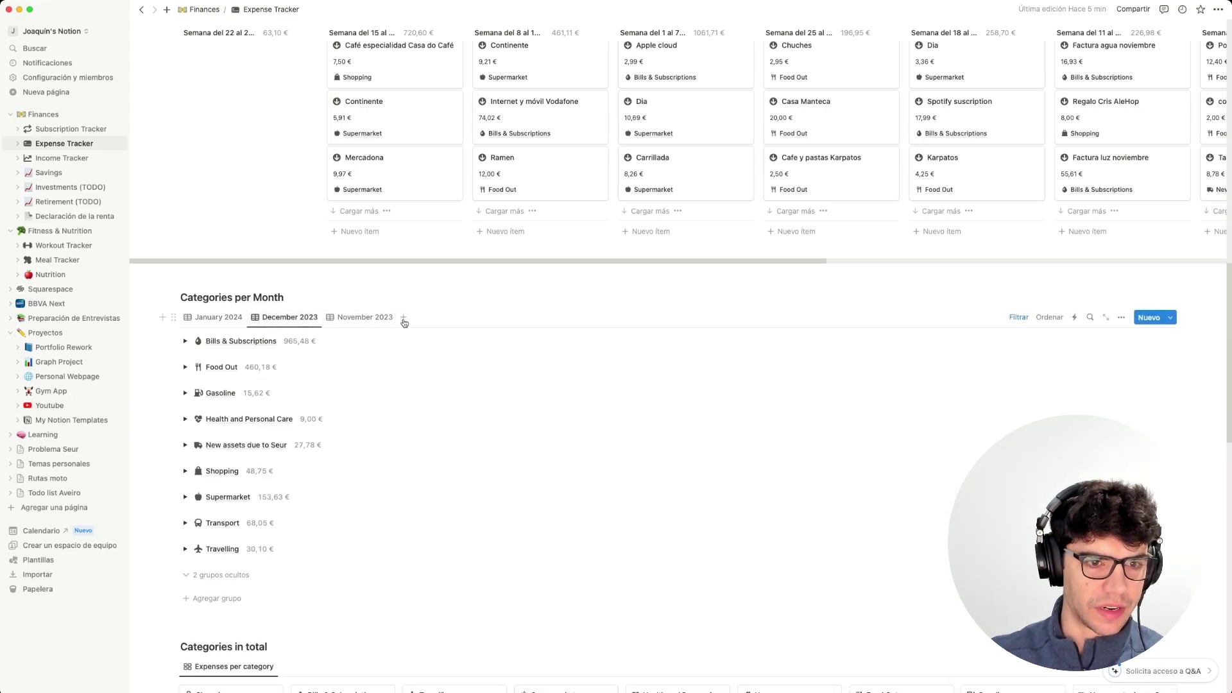
{"action": "left_click", "coordinate": [371, 317]}
{"action": "left_click", "coordinate": [288, 317]}
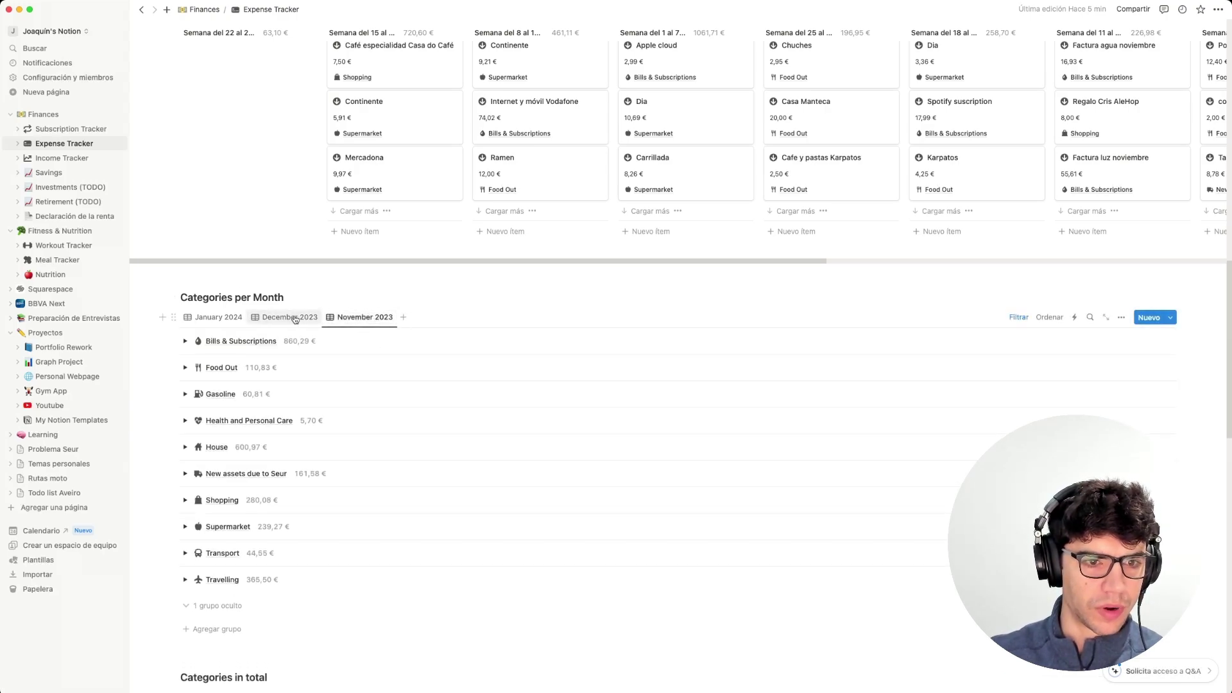
Expand the December 2023 Bills & Subscriptions group to examine its expenses and attached receipts, and collapse it.
{"action": "left_click", "coordinate": [185, 367]}
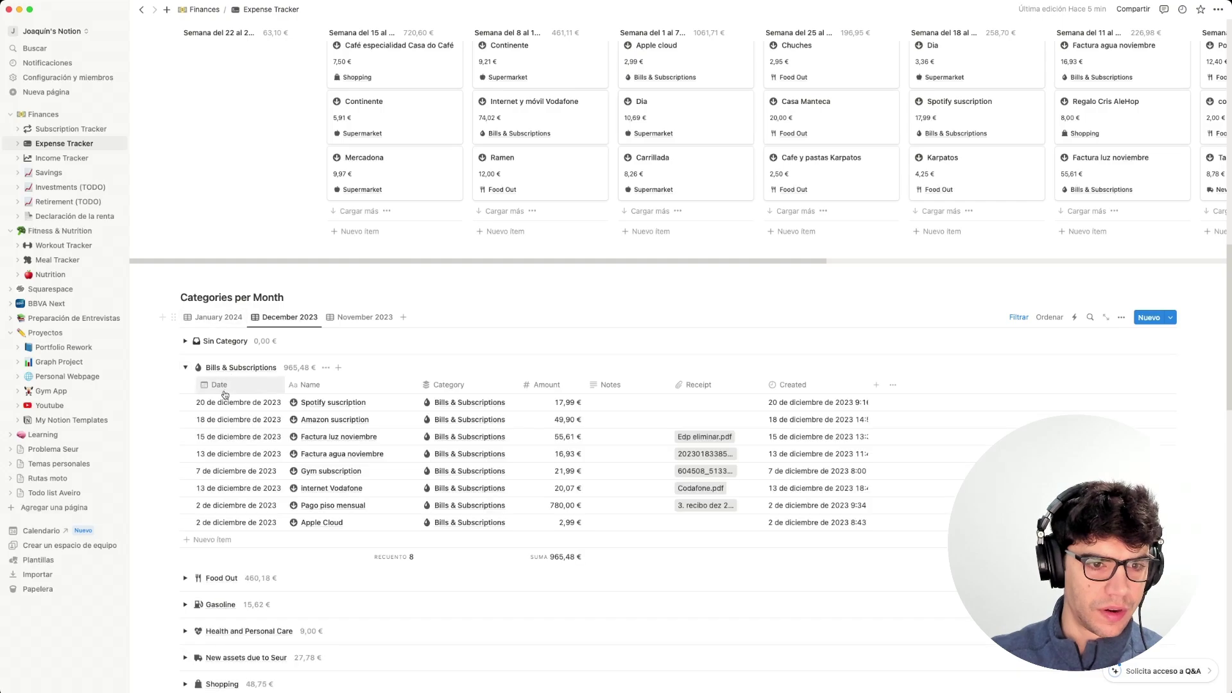
{"action": "scroll", "coordinate": [228, 390], "scroll_direction": "down", "scroll_amount": 1}
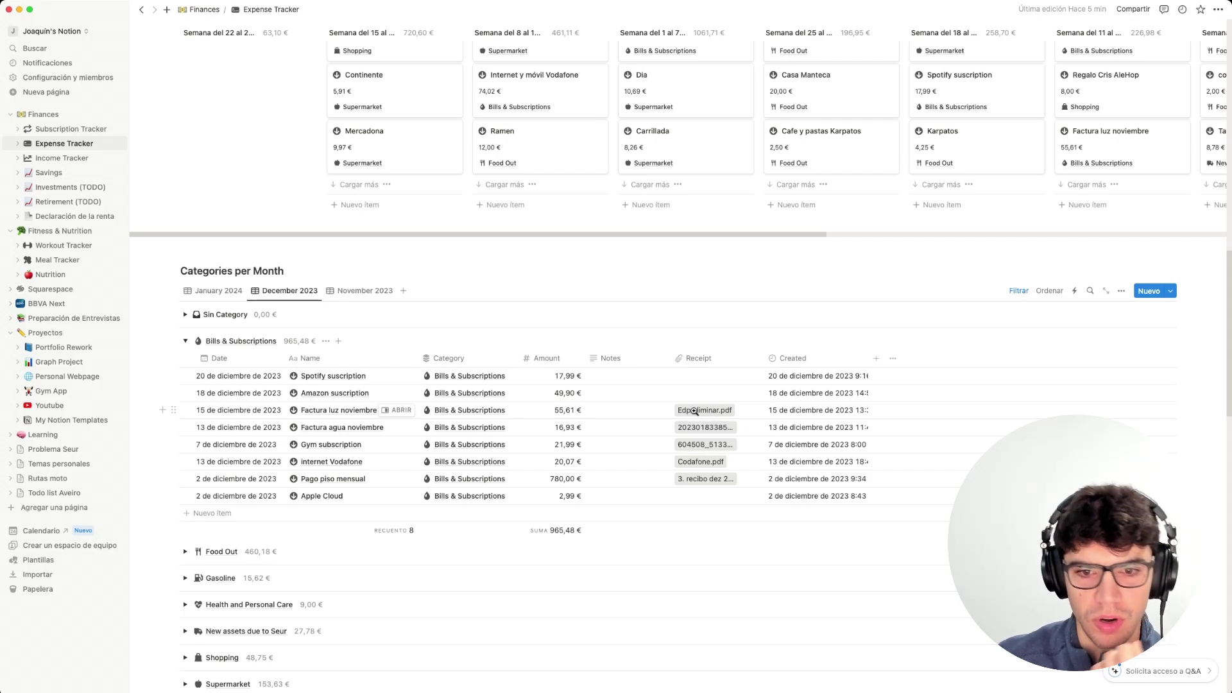
{"action": "left_click", "coordinate": [185, 341]}
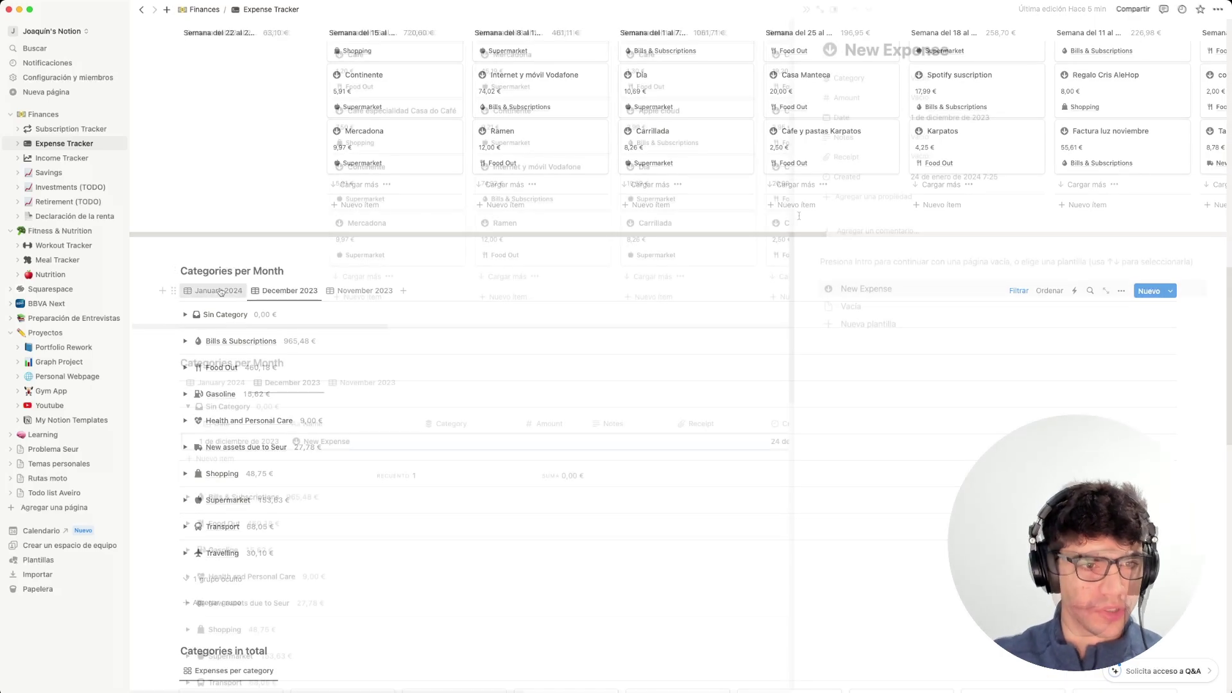
Rename the new December expense from New Expense to Café.
{"action": "scroll", "coordinate": [599, 382], "scroll_direction": "up", "scroll_amount": 10}
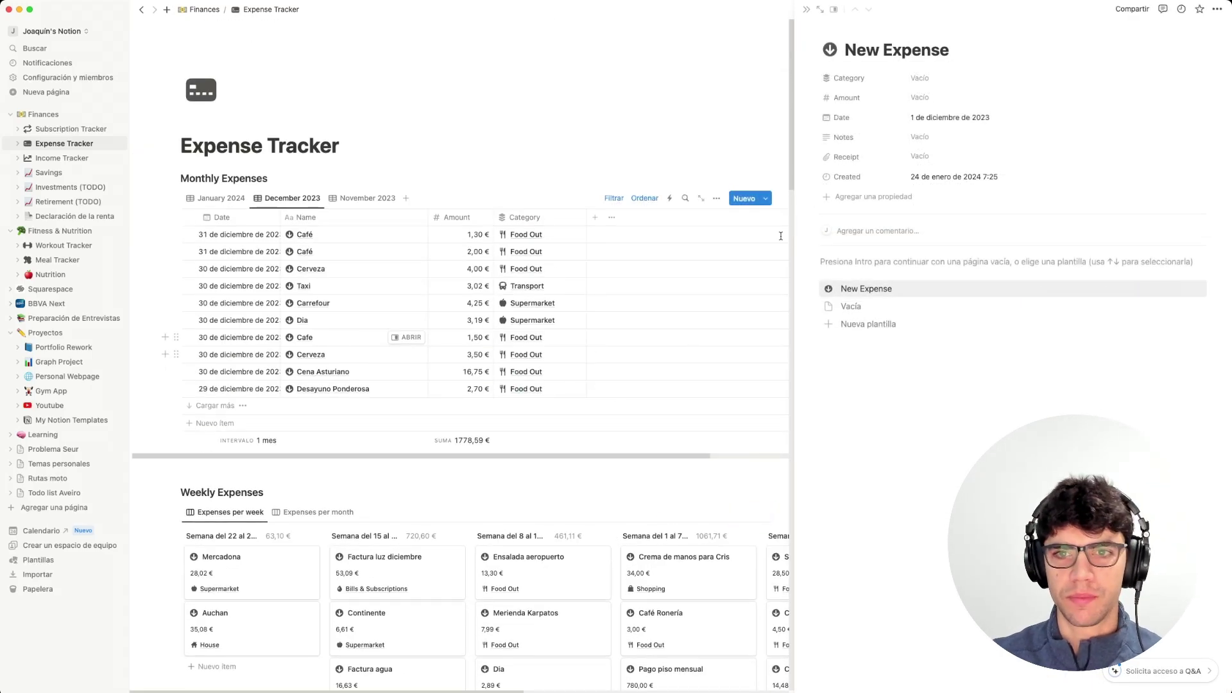
{"action": "left_click", "coordinate": [922, 76]}
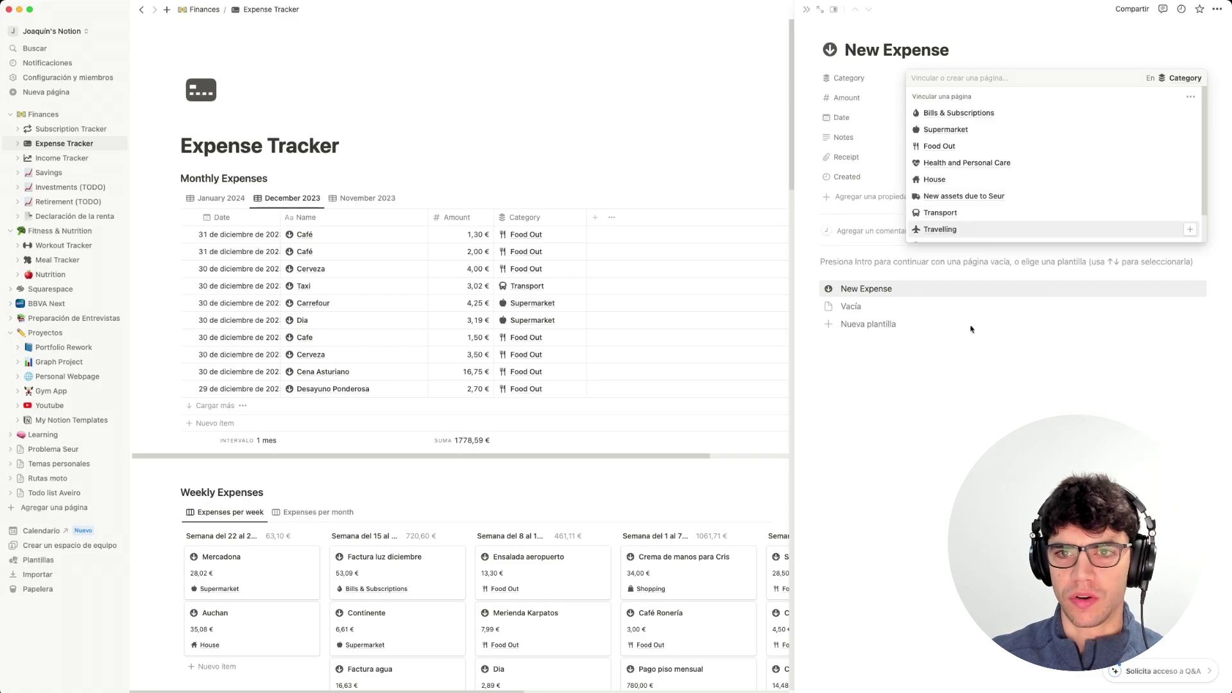
{"action": "left_click", "coordinate": [938, 5]}
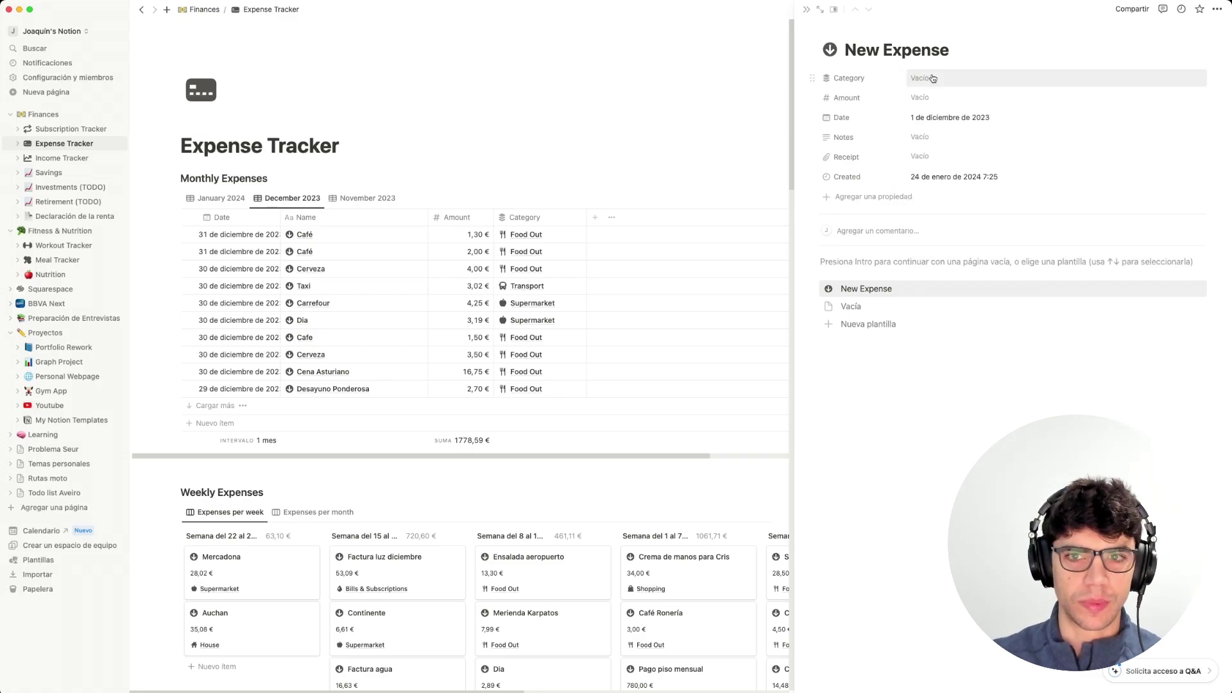
{"action": "left_click_drag", "start_coordinate": [950, 52], "coordinate": [839, 51]}
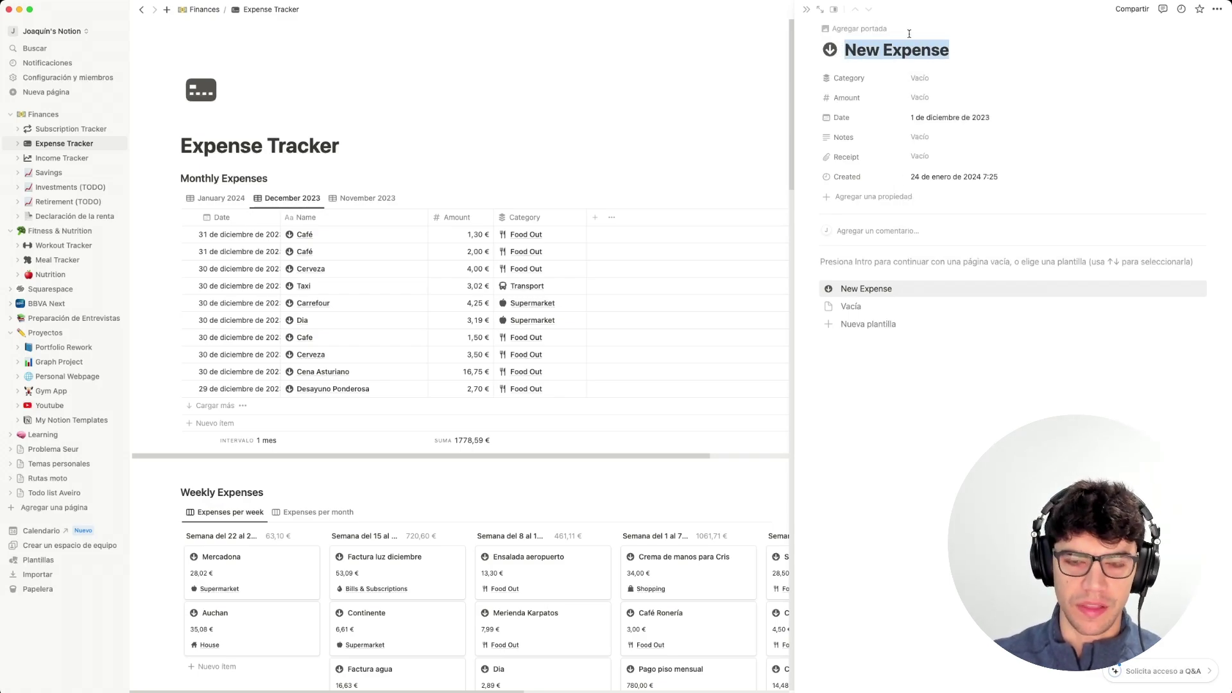
{"action": "type", "text": "Café"}
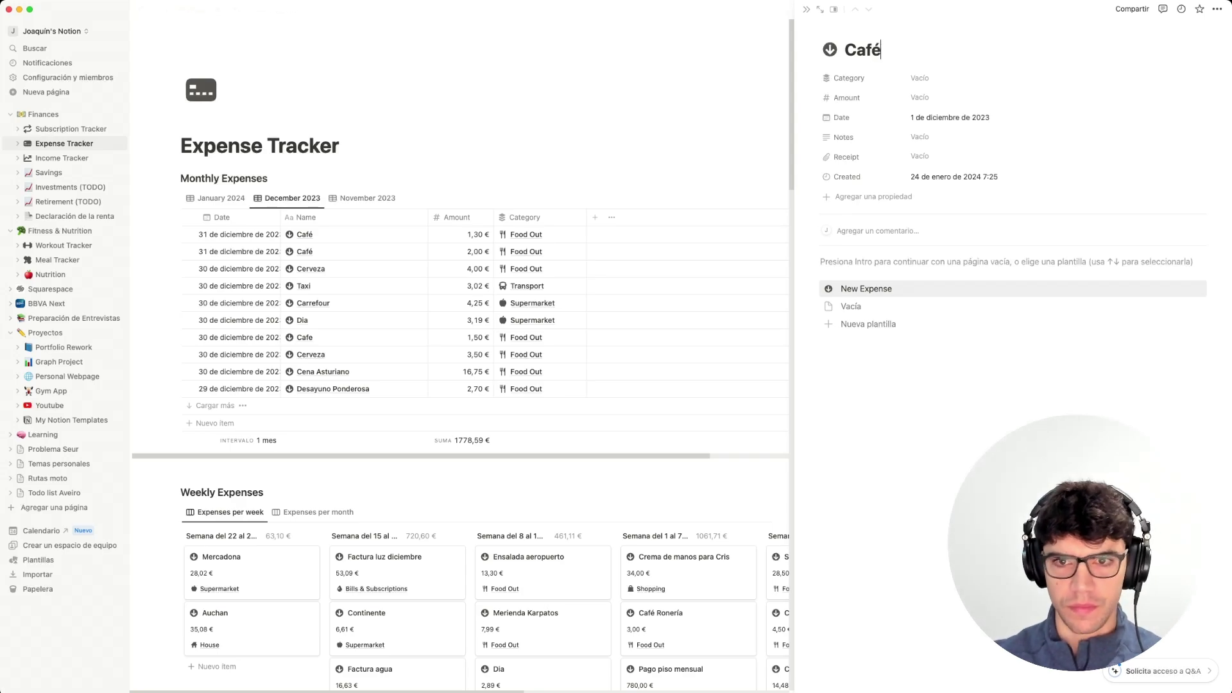
Set the category of the Café expense to Food Out.
{"action": "key", "text": "Tab"}
{"action": "scroll", "coordinate": [950, 215], "scroll_direction": "down", "scroll_amount": 1}
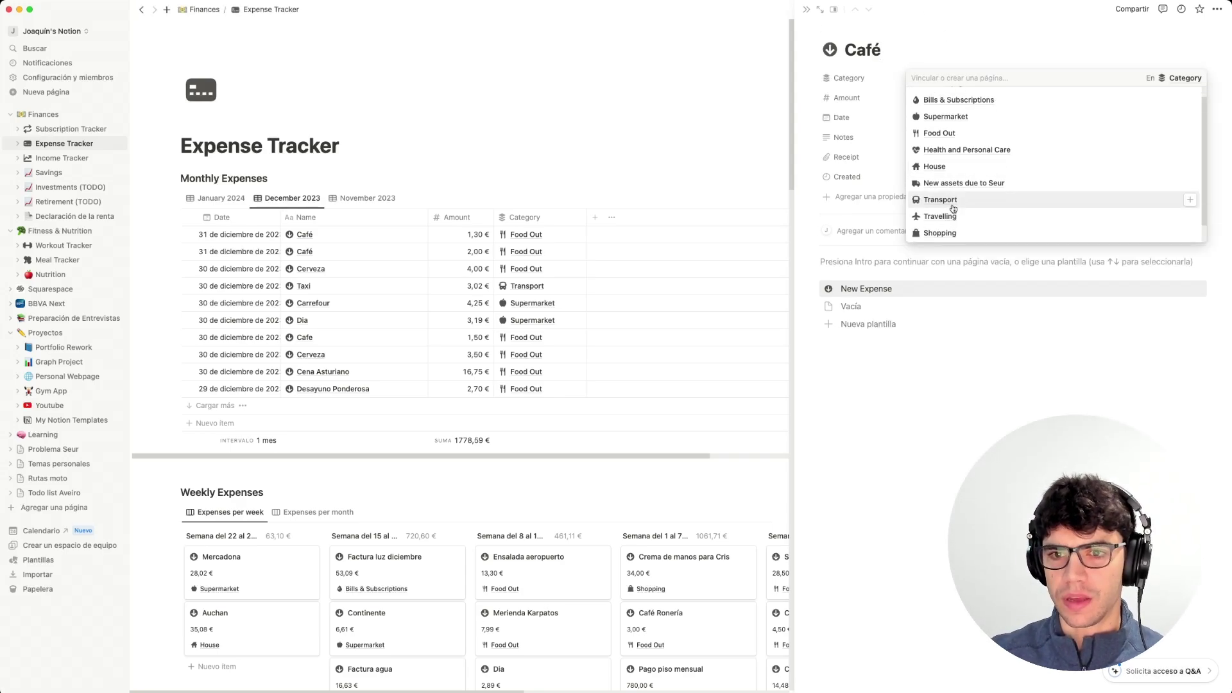
{"action": "scroll", "coordinate": [965, 148], "scroll_direction": "up", "scroll_amount": 1}
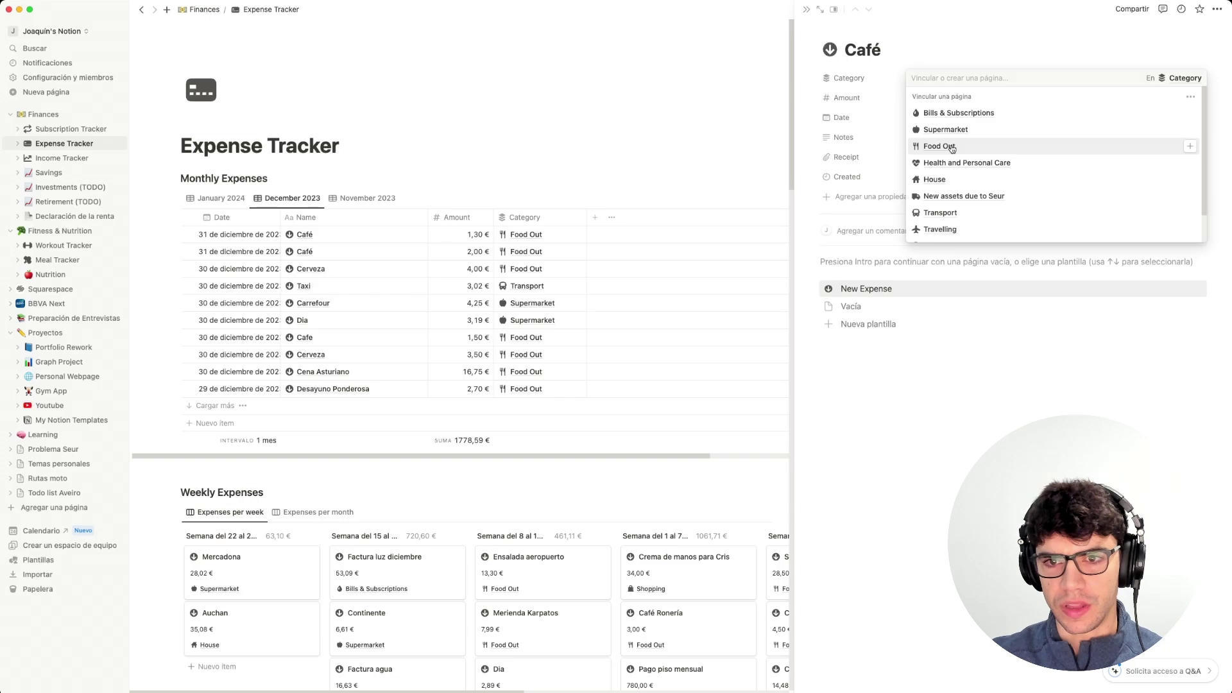
{"action": "left_click", "coordinate": [953, 148]}
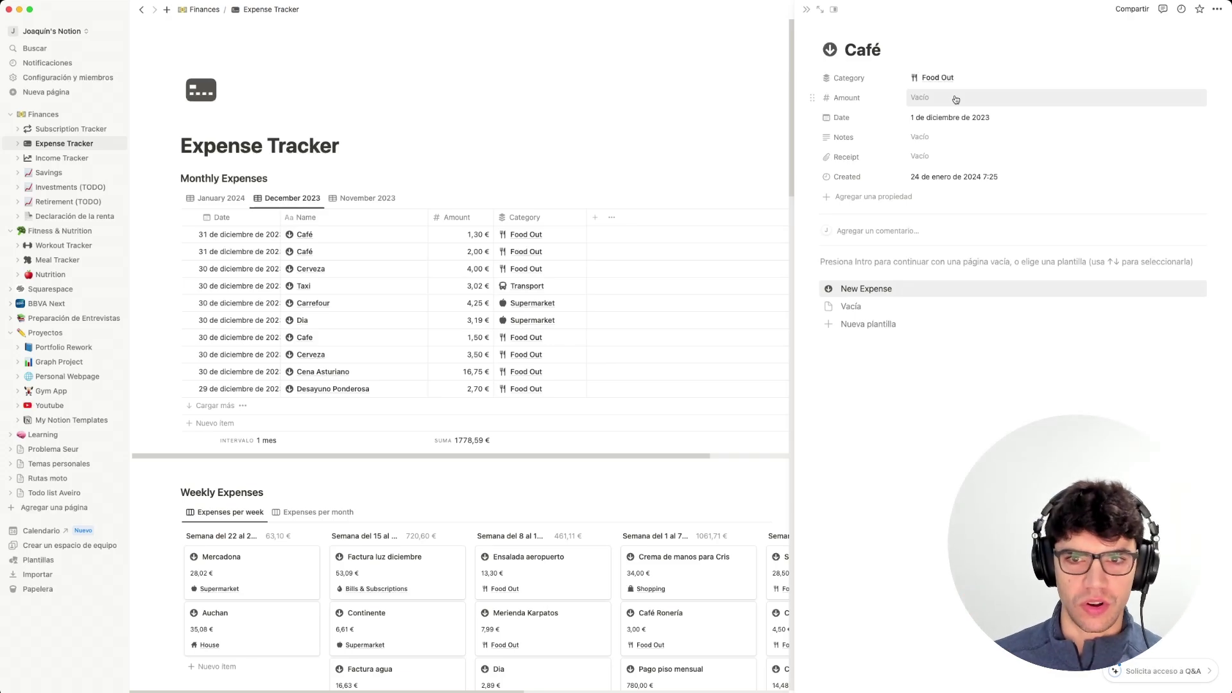
Set the amount of the Café expense to 1,40 €.
{"action": "left_click", "coordinate": [955, 98]}
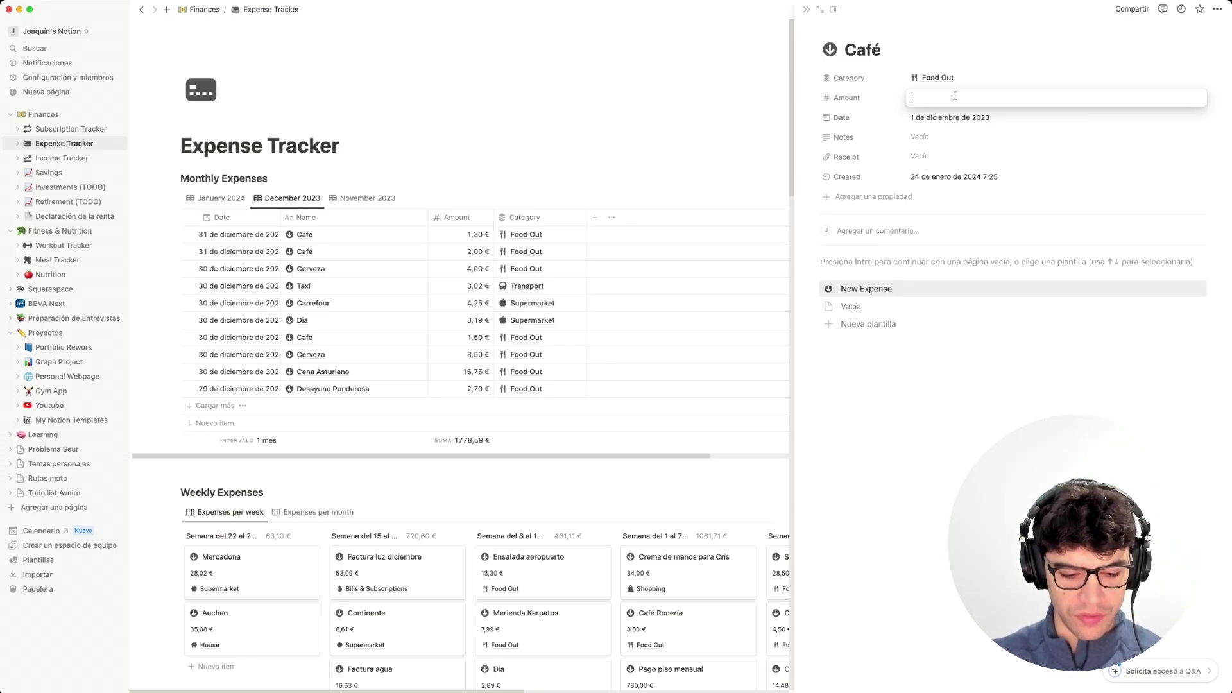
{"action": "type", "text": "1,40"}
{"action": "key", "text": "Return"}
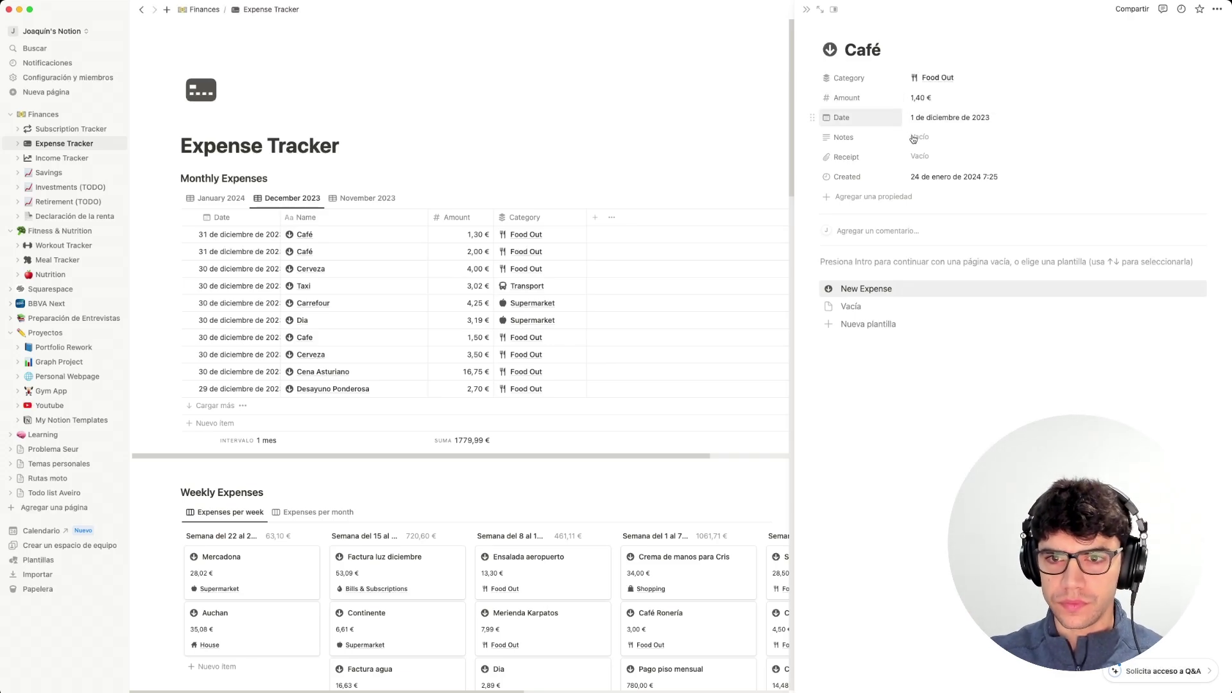
Change the Café expense's date to 24 January 2024 and close the expense.
{"action": "left_click", "coordinate": [943, 117]}
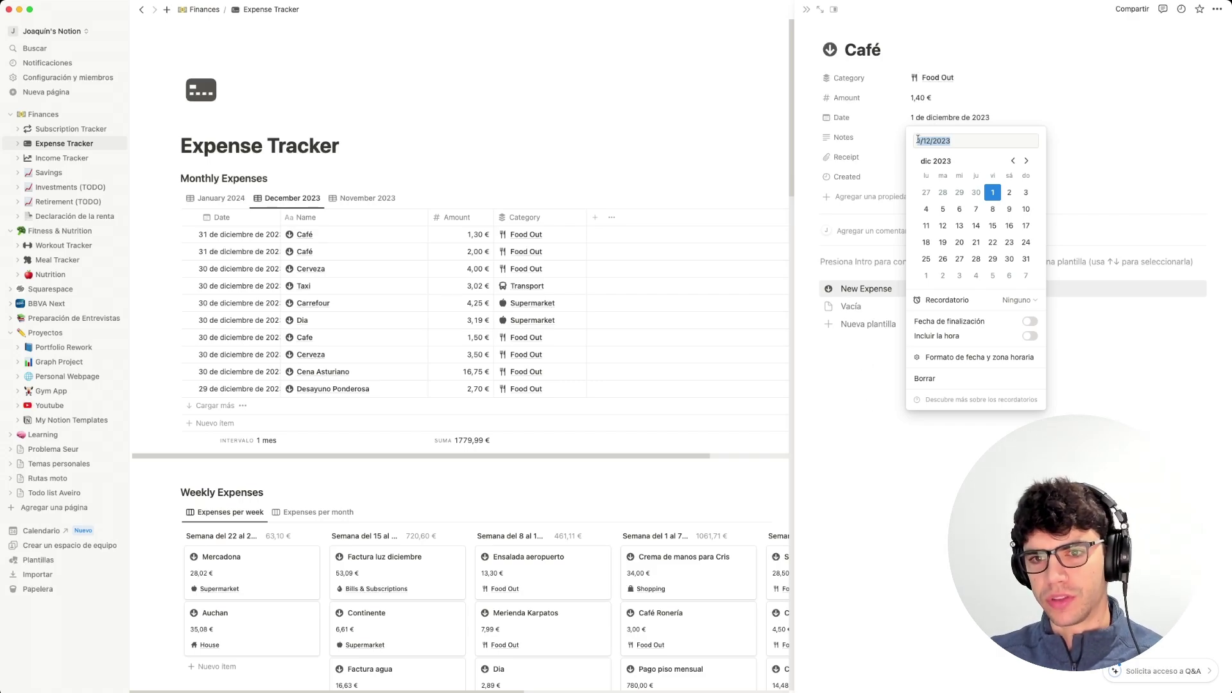
{"action": "left_click", "coordinate": [1027, 161]}
{"action": "left_click", "coordinate": [1027, 161]}
{"action": "left_click", "coordinate": [1012, 161]}
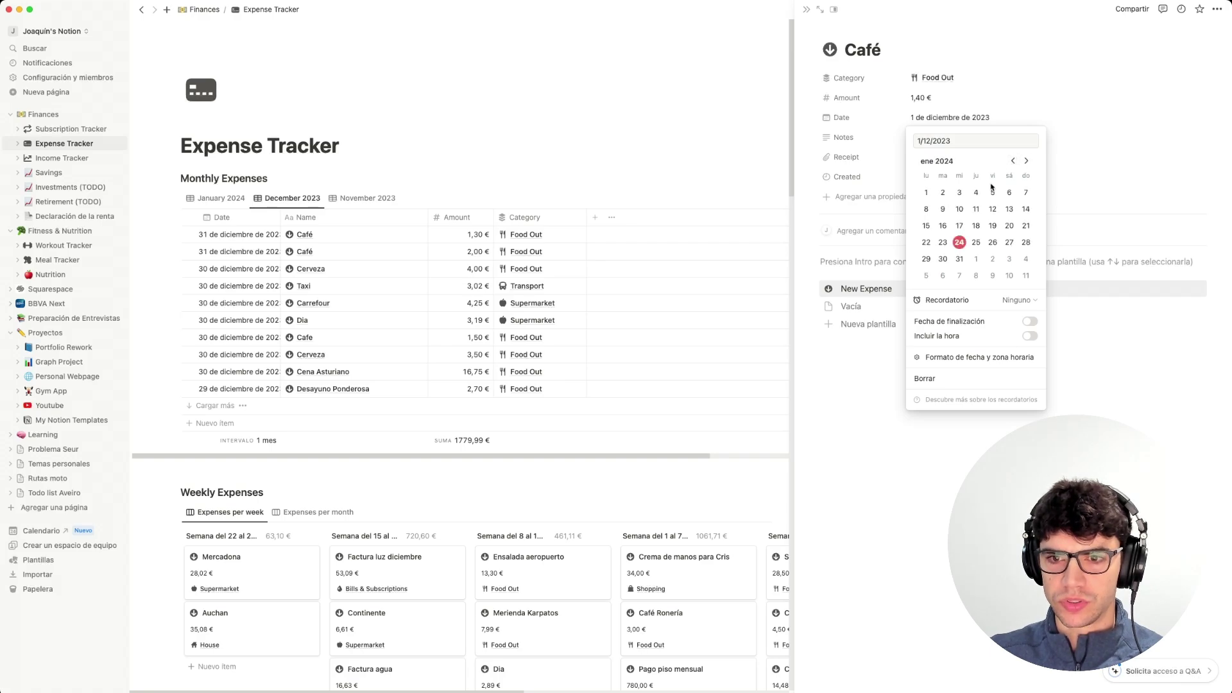
{"action": "left_click", "coordinate": [960, 241]}
{"action": "left_click", "coordinate": [859, 390]}
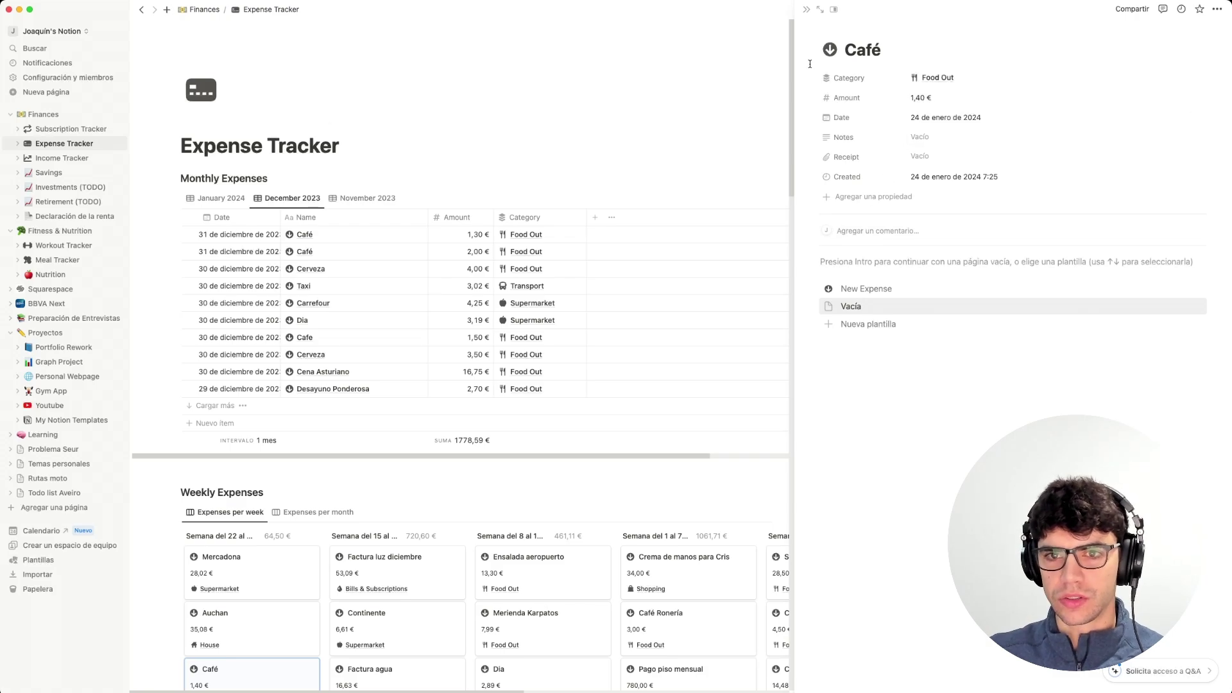
{"action": "left_click", "coordinate": [808, 11]}
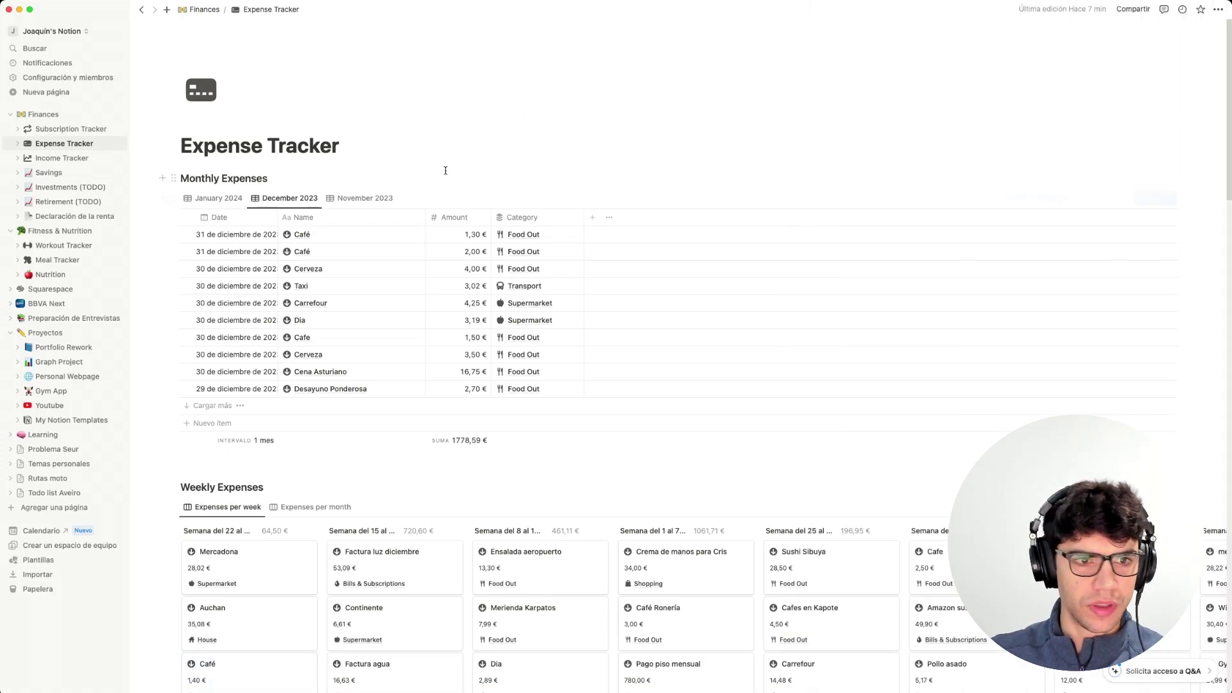
Examine how the Café expense is grouped in Weekly Expenses and compare the weekly columns with the December 2023 monthly table.
{"action": "scroll", "coordinate": [355, 511], "scroll_direction": "down", "scroll_amount": 3}
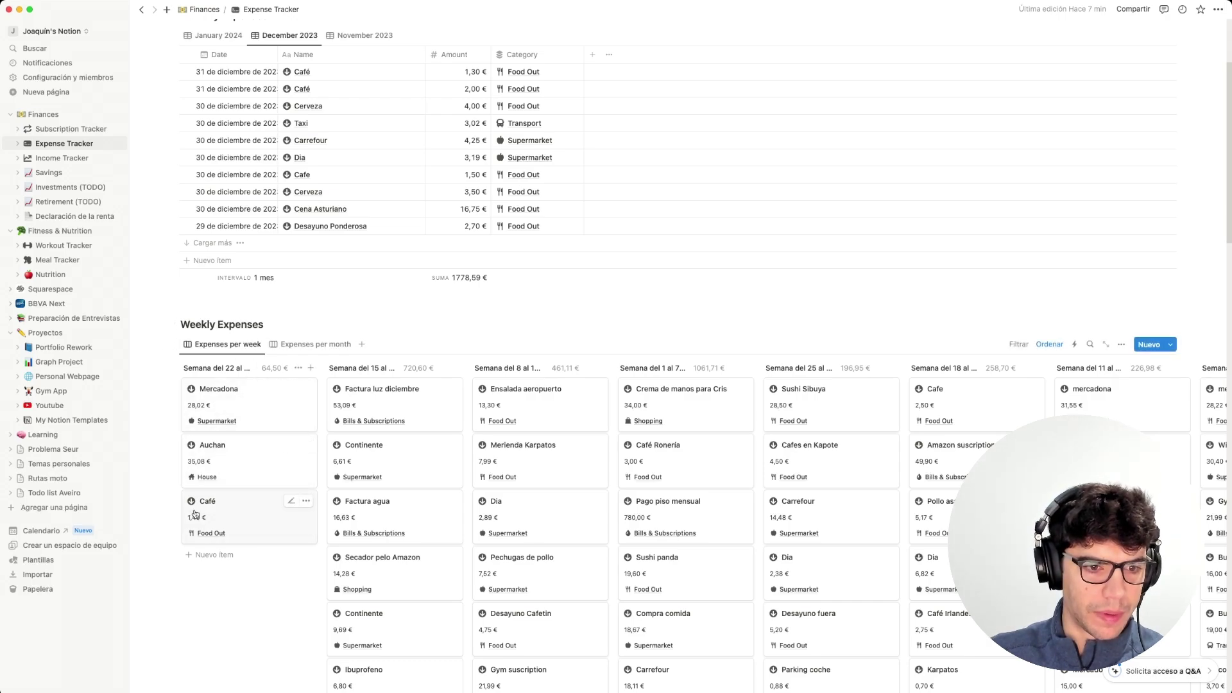
{"action": "scroll", "coordinate": [232, 518], "scroll_direction": "up", "scroll_amount": 3}
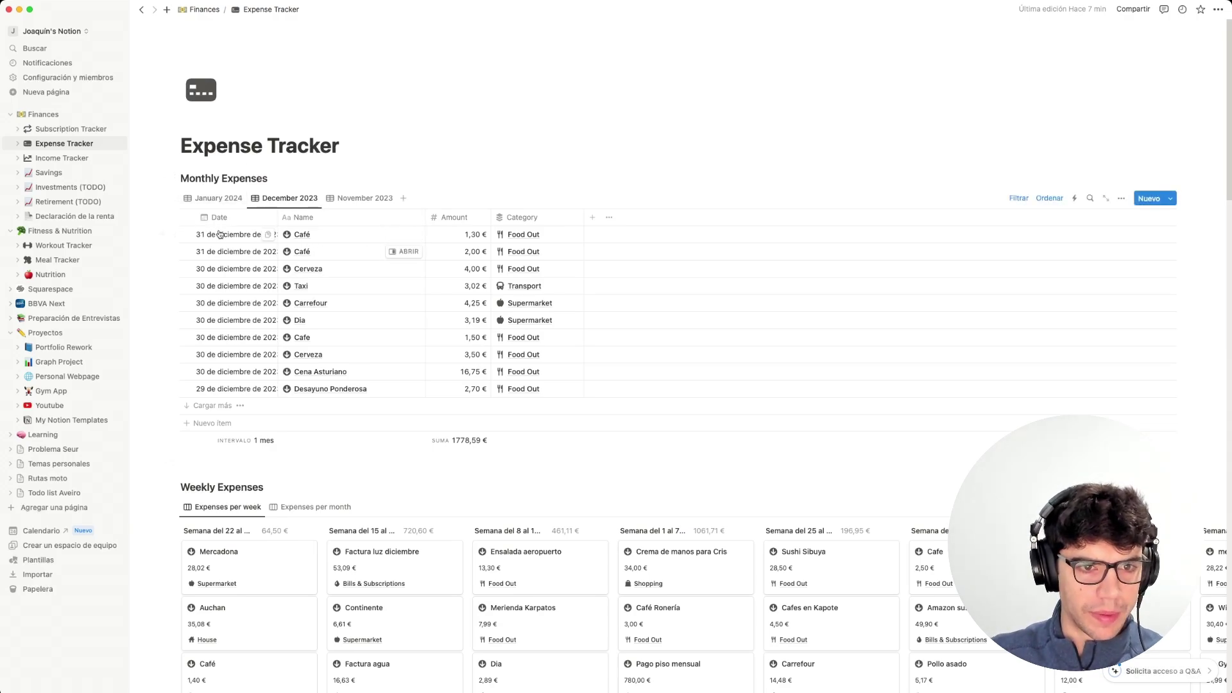
{"action": "scroll", "coordinate": [366, 423], "scroll_direction": "down", "scroll_amount": 2}
{"action": "scroll", "coordinate": [366, 422], "scroll_direction": "down", "scroll_amount": 4}
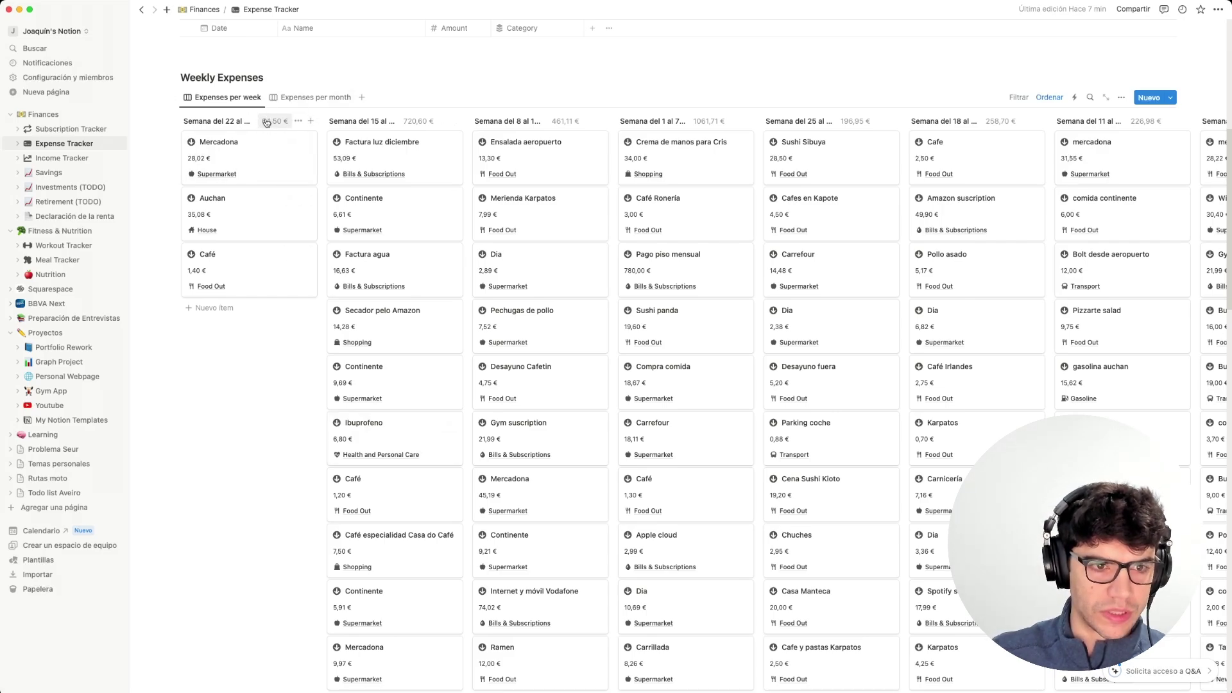
{"action": "scroll", "coordinate": [274, 428], "scroll_direction": "down", "scroll_amount": 3}
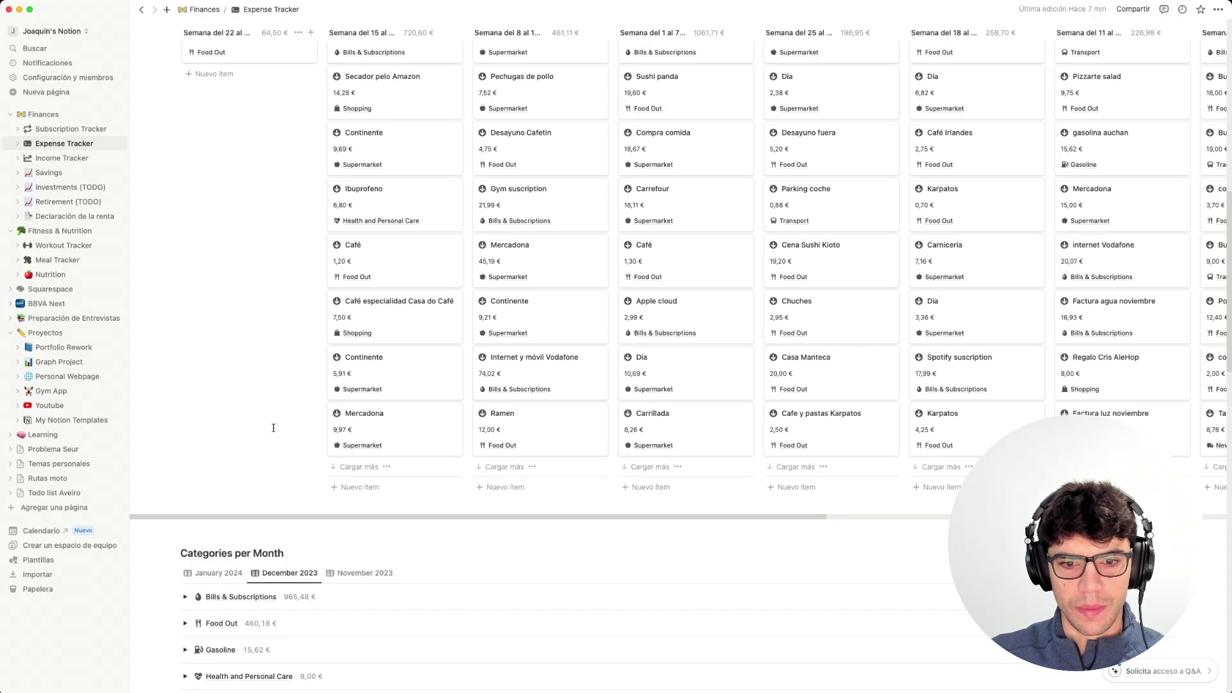
{"action": "scroll", "coordinate": [273, 427], "scroll_direction": "up", "scroll_amount": 5}
{"action": "scroll", "coordinate": [273, 427], "scroll_direction": "up", "scroll_amount": 5}
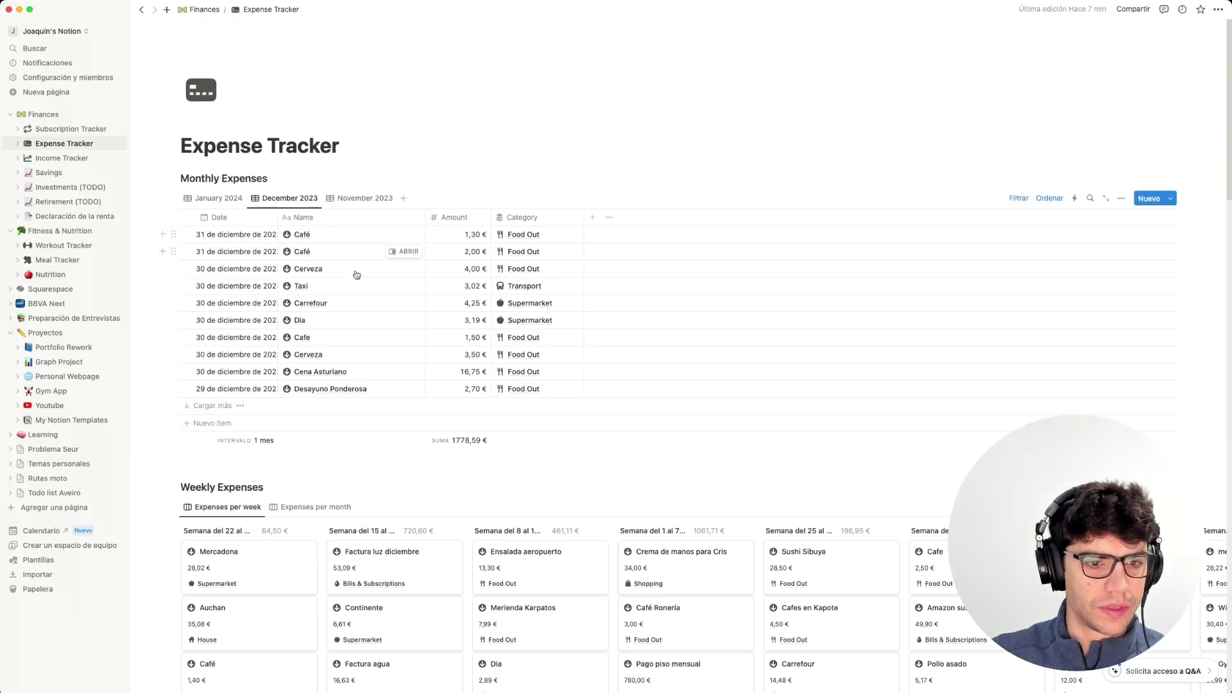
{"action": "scroll", "coordinate": [241, 418], "scroll_direction": "down", "scroll_amount": 5}
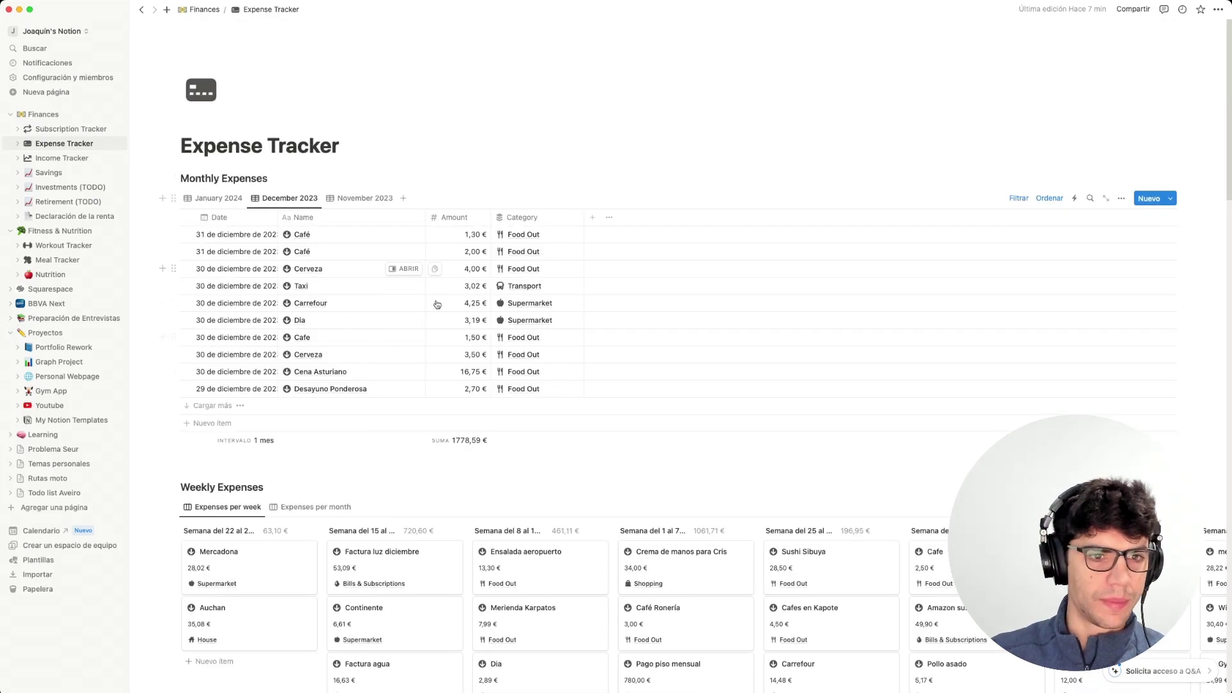
{"action": "scroll", "coordinate": [404, 487], "scroll_direction": "down", "scroll_amount": 2}
{"action": "scroll", "coordinate": [506, 500], "scroll_direction": "down", "scroll_amount": 7}
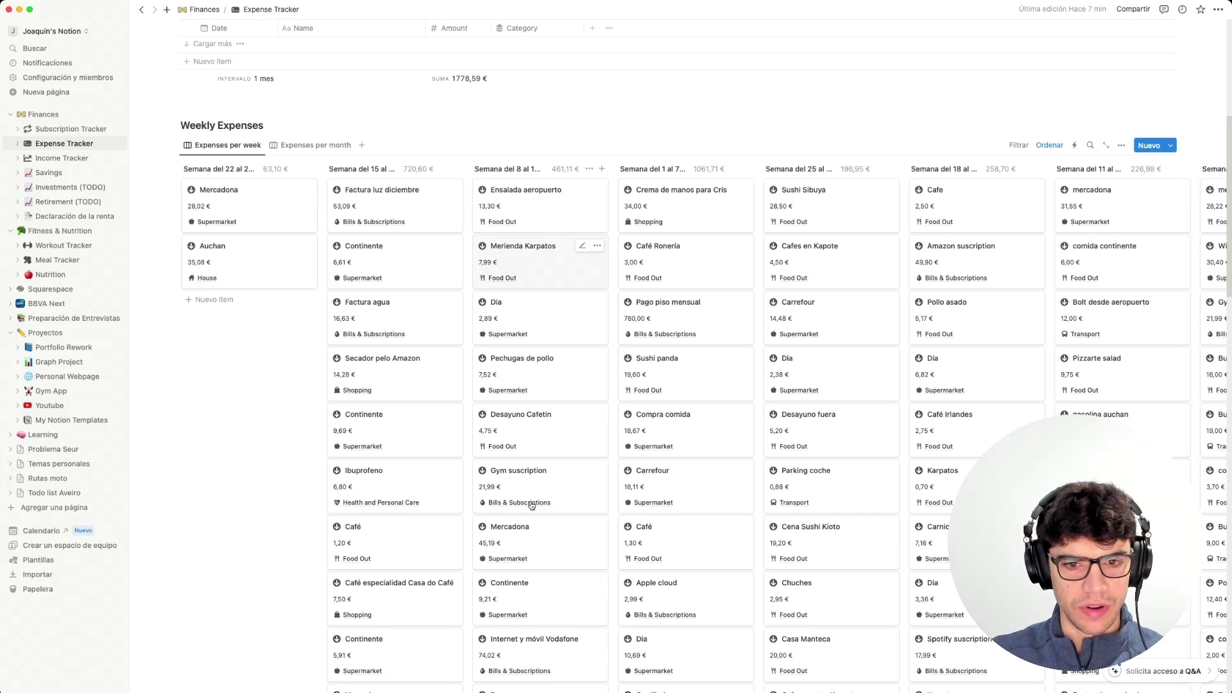
{"action": "scroll", "coordinate": [531, 506], "scroll_direction": "up", "scroll_amount": 7}
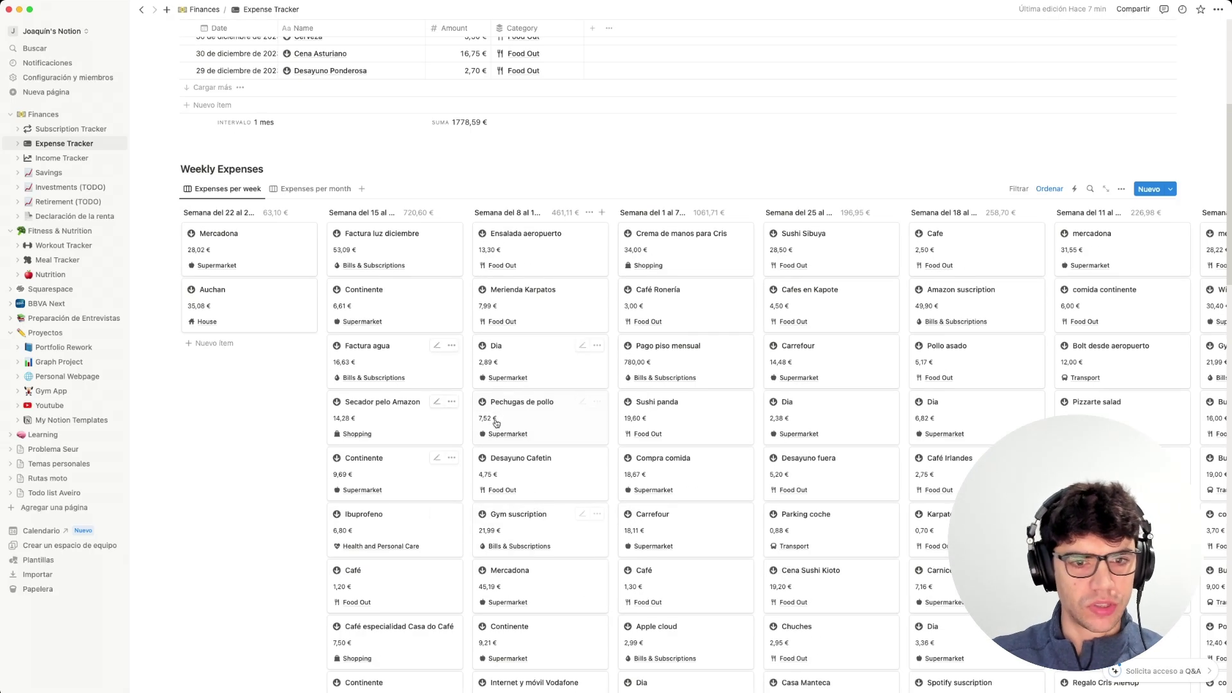
Open the Databases page at the end of the Expense Tracker and view its Category database.
{"action": "scroll", "coordinate": [491, 401], "scroll_direction": "down", "scroll_amount": 10}
{"action": "scroll", "coordinate": [493, 420], "scroll_direction": "down", "scroll_amount": 15}
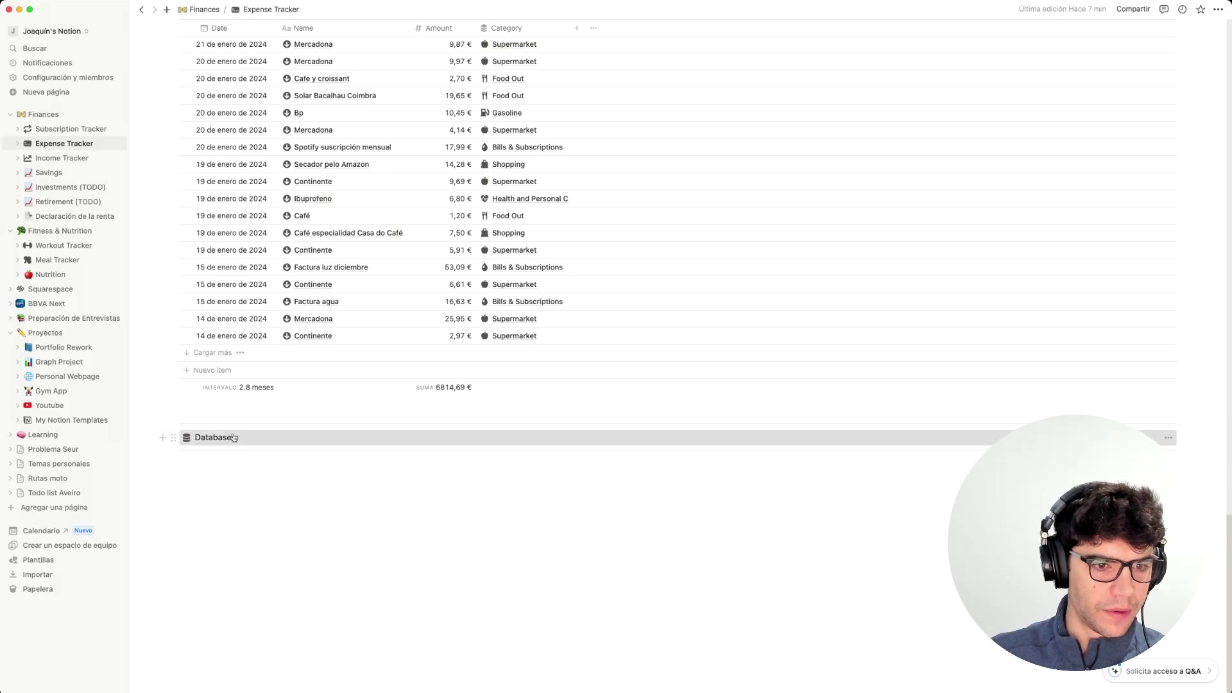
{"action": "left_click", "coordinate": [250, 436]}
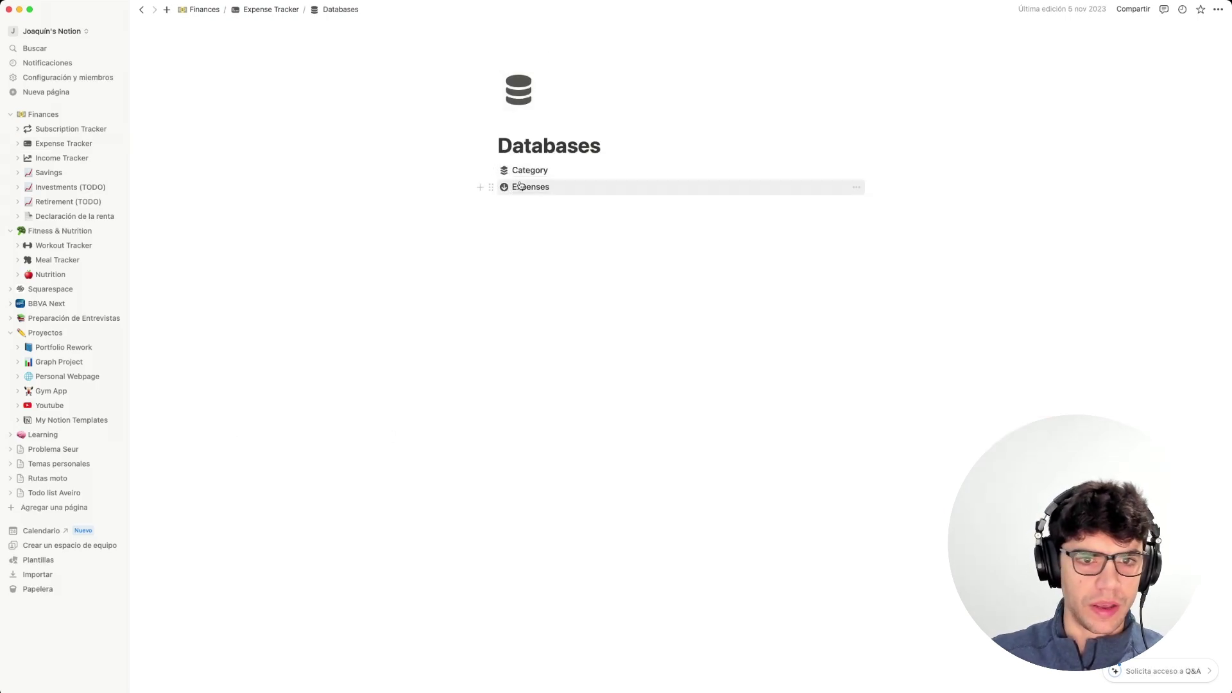
{"action": "mouse_move", "coordinate": [525, 172]}
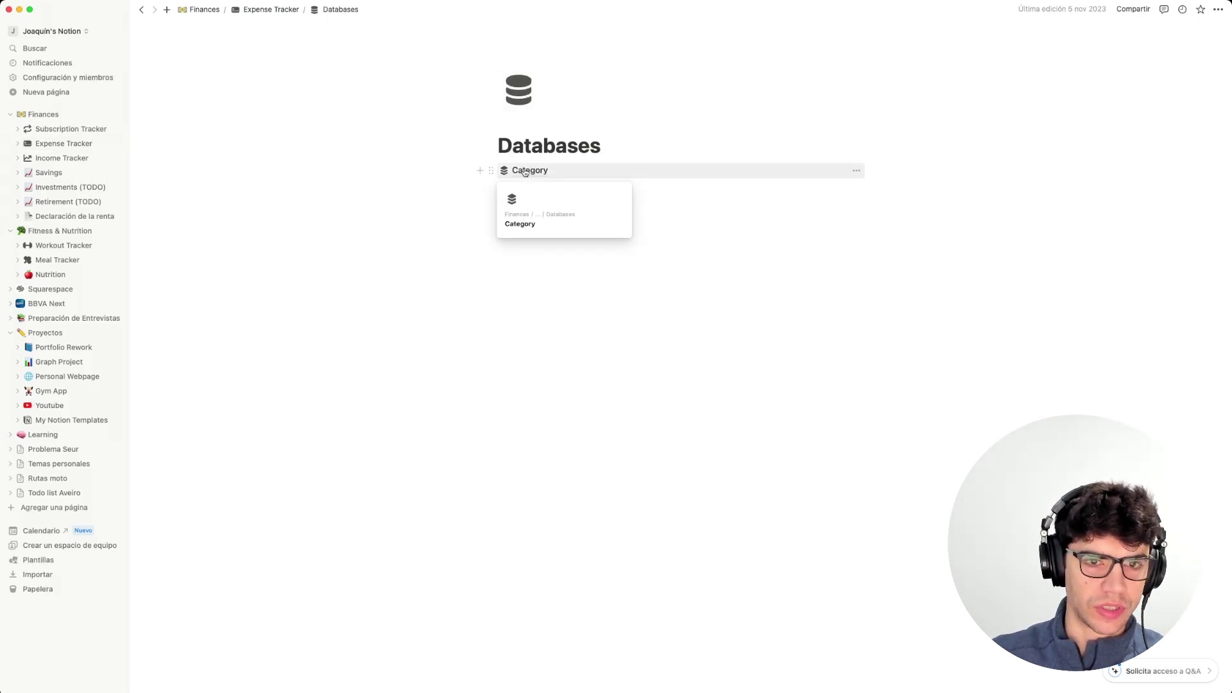
{"action": "left_click", "coordinate": [525, 172]}
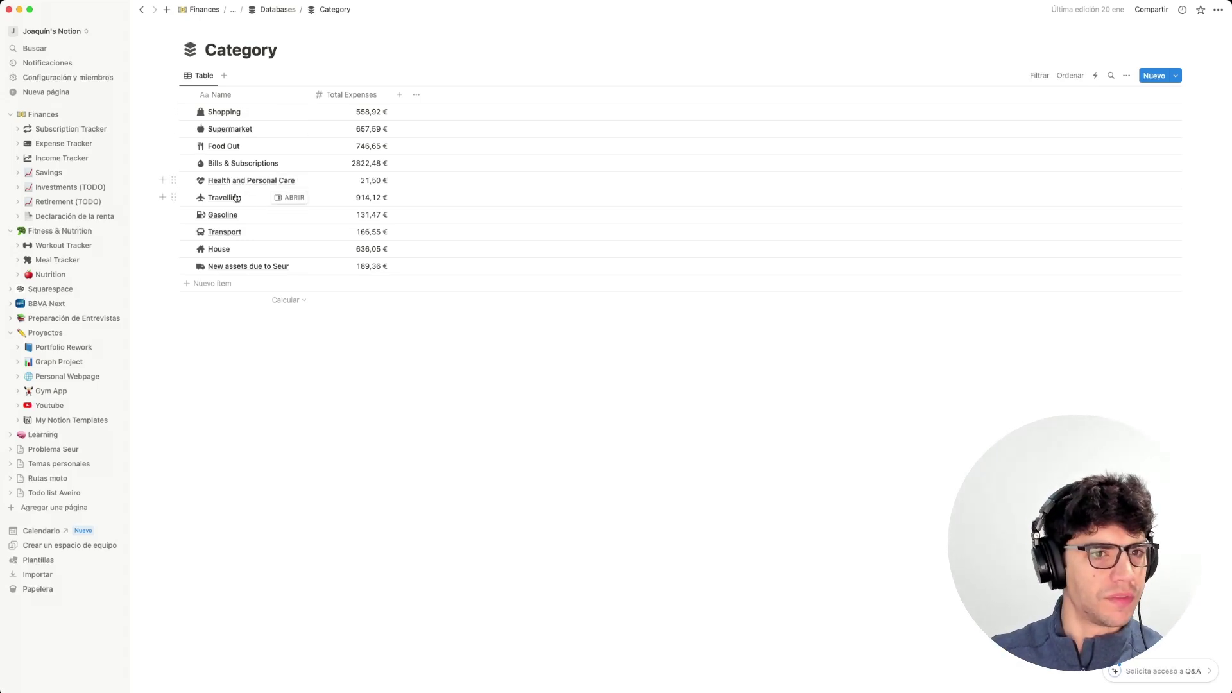
Return to the Databases page and open the Expenses database to examine its properties and records.
{"action": "key", "text": "super+["}
{"action": "left_click", "coordinate": [558, 189]}
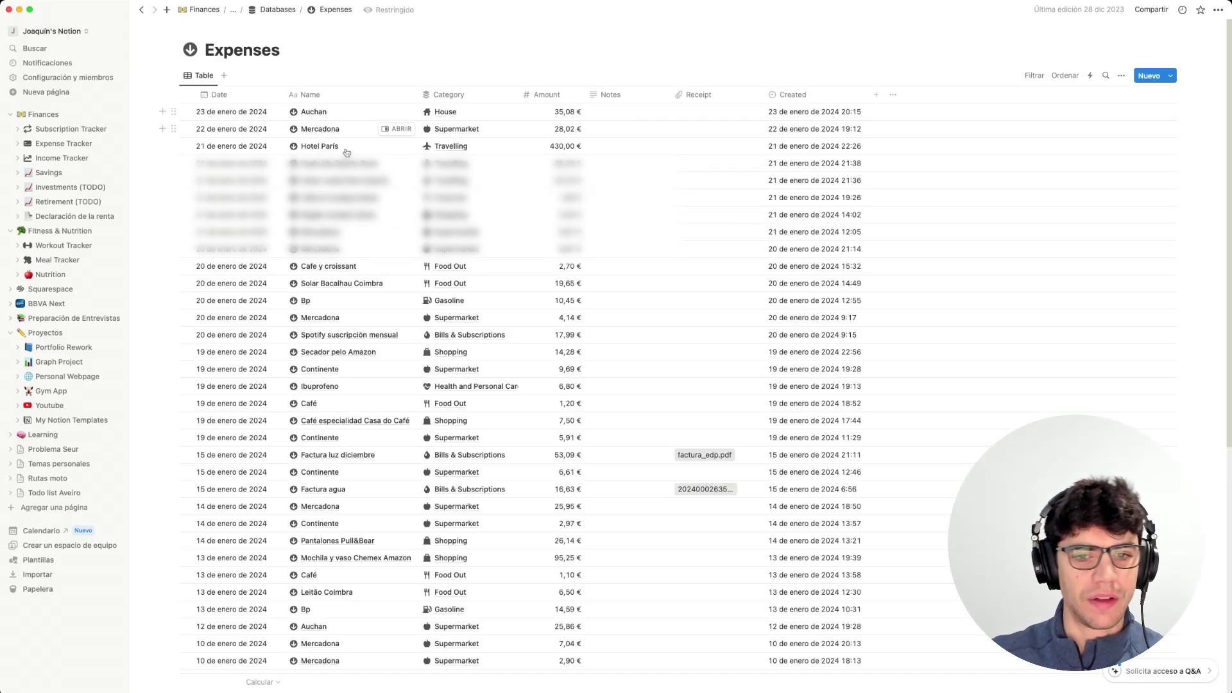
{"action": "scroll", "coordinate": [649, 406], "scroll_direction": "down", "scroll_amount": 10}
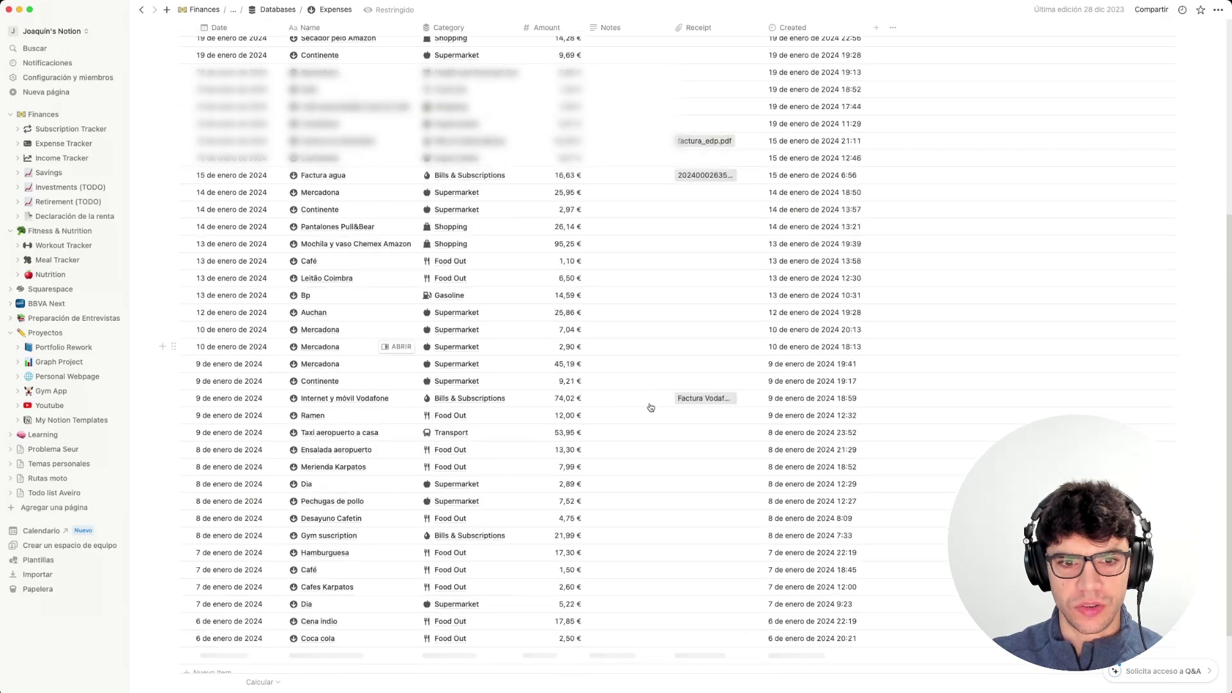
{"action": "scroll", "coordinate": [437, 384], "scroll_direction": "up", "scroll_amount": 10}
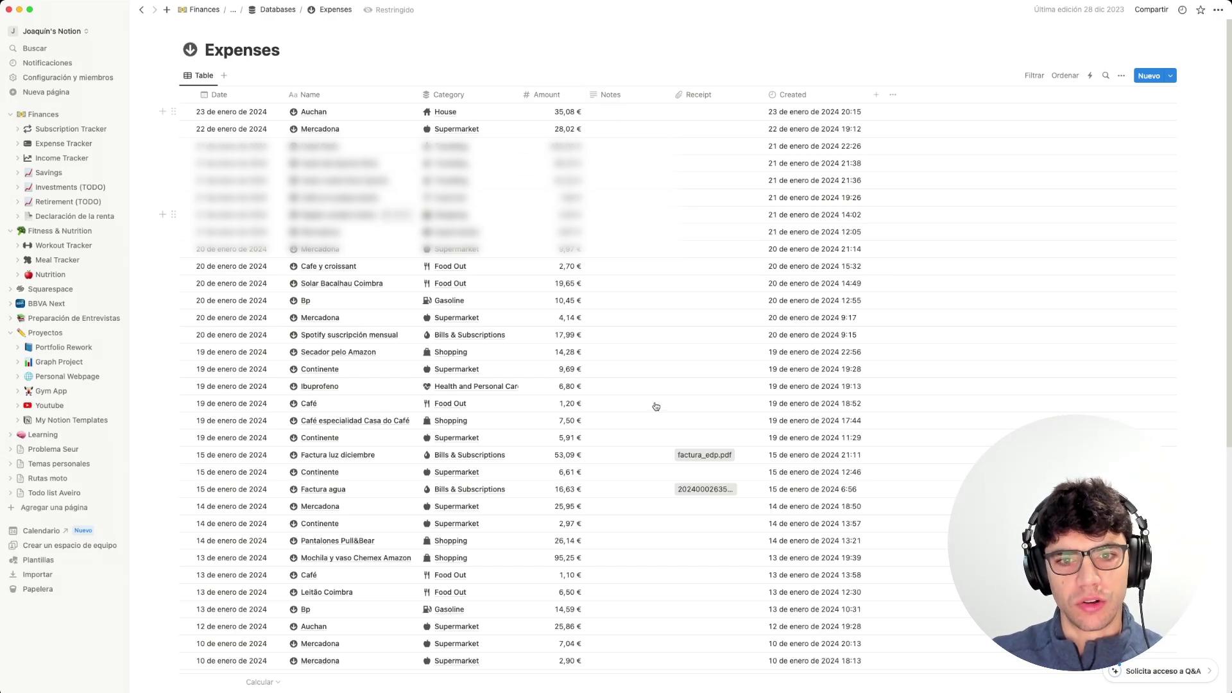
{"action": "scroll", "coordinate": [653, 411], "scroll_direction": "down", "scroll_amount": 10}
{"action": "scroll", "coordinate": [649, 445], "scroll_direction": "up", "scroll_amount": 10}
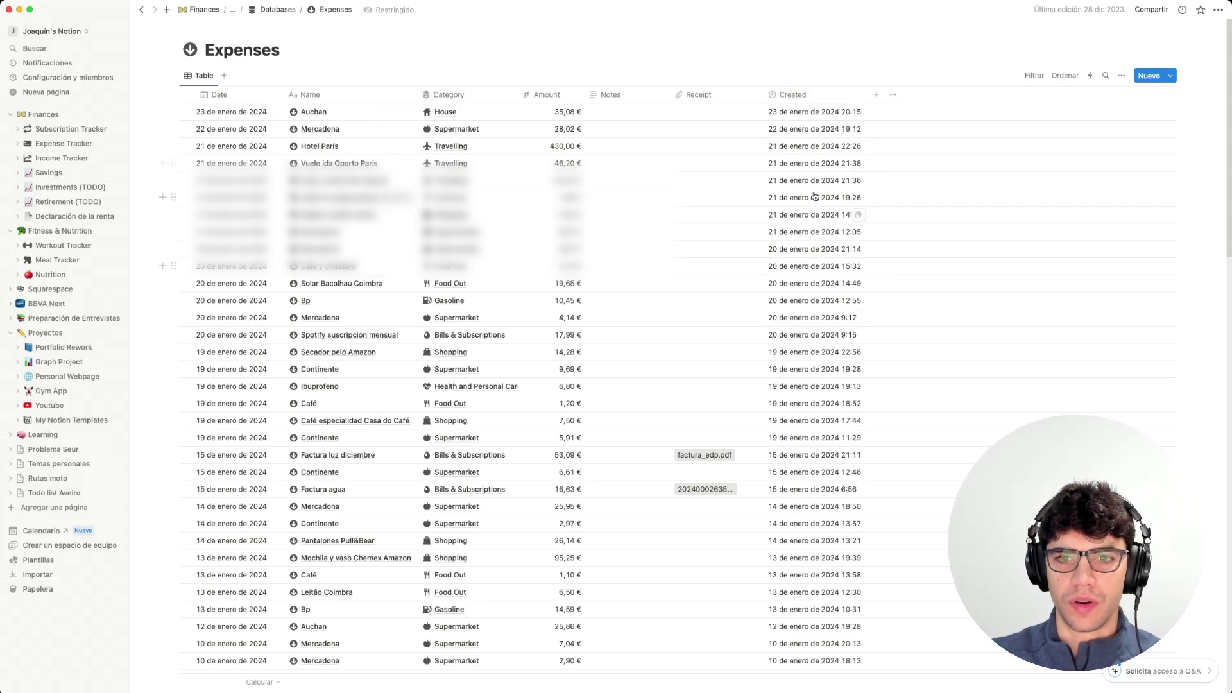
{"action": "scroll", "coordinate": [200, 177], "scroll_direction": "down", "scroll_amount": 1}
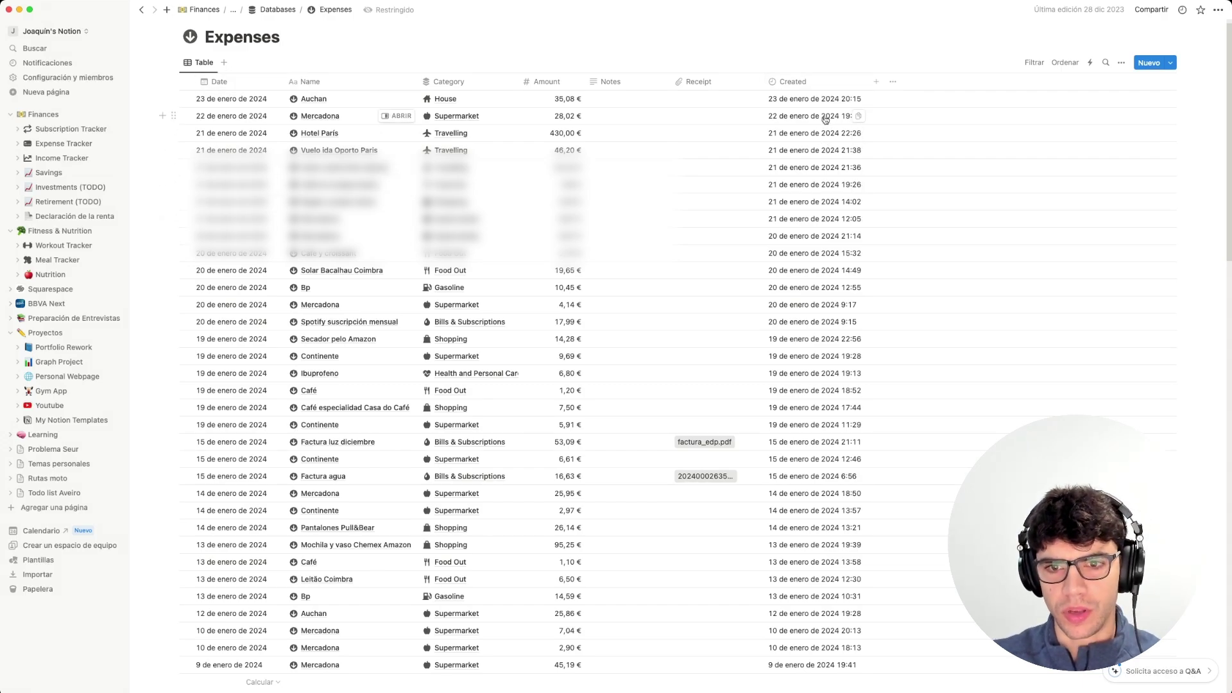
{"action": "scroll", "coordinate": [827, 218], "scroll_direction": "down", "scroll_amount": 10}
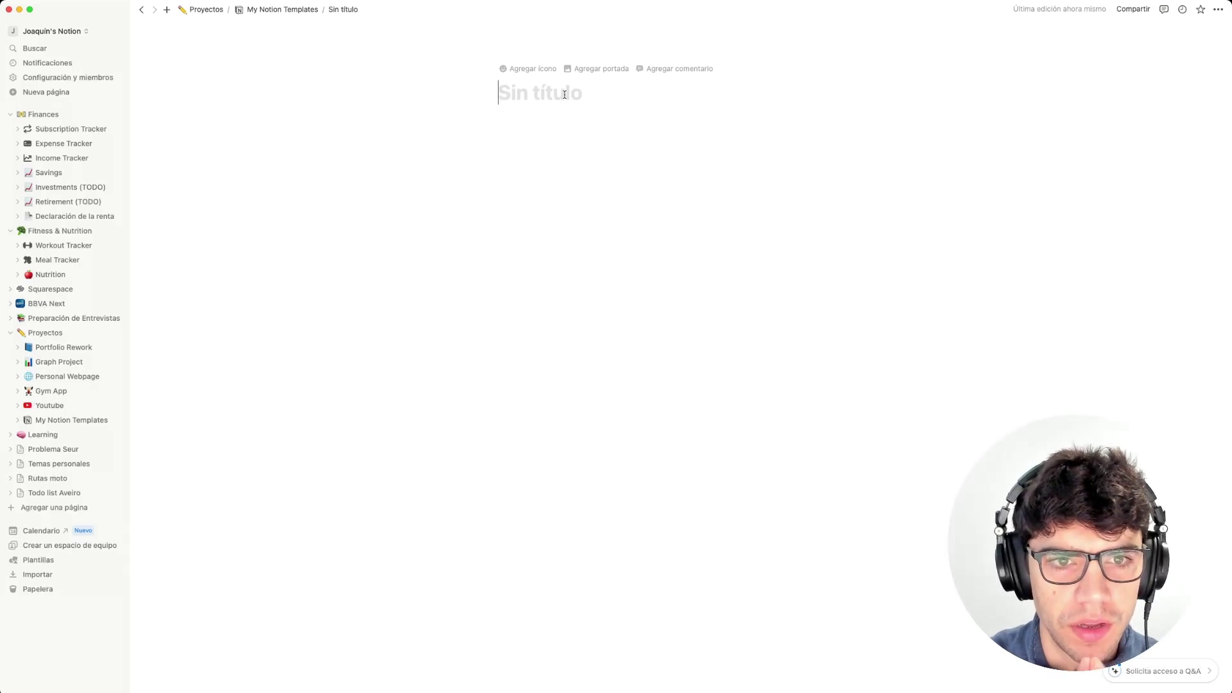
Title the new untitled page under My Notion Templates "Control de Gastos".
{"action": "type", "text": "Co"}
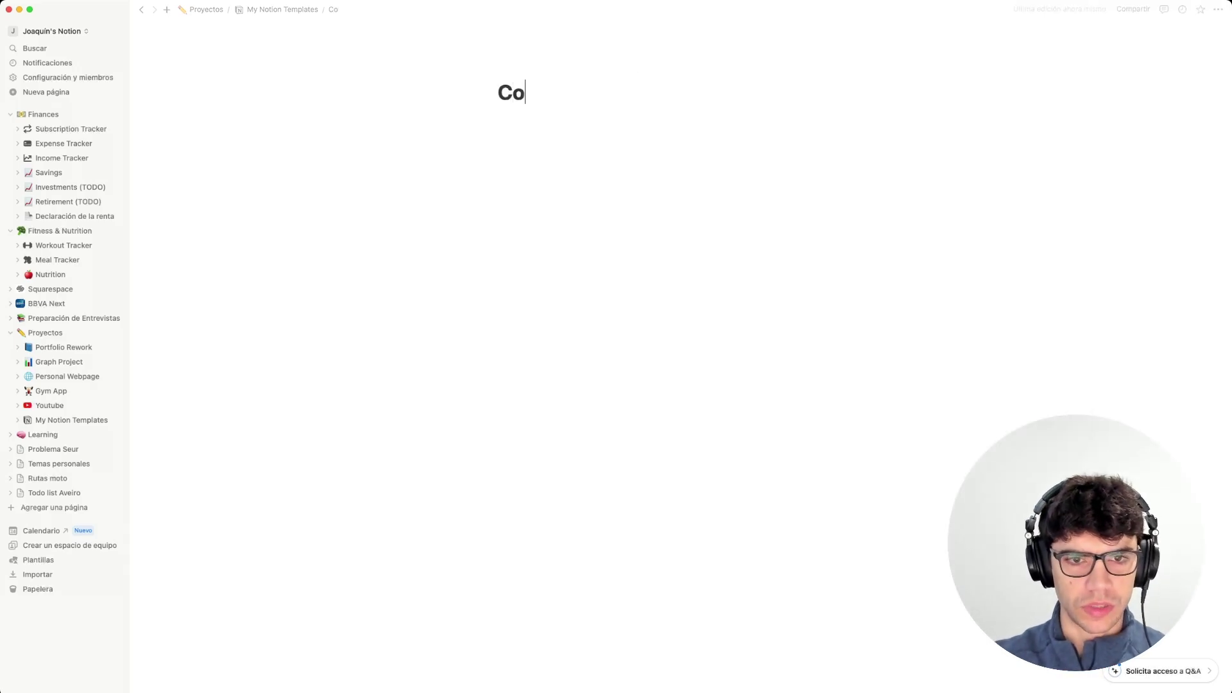
{"action": "type", "text": "ntrol de Gas"}
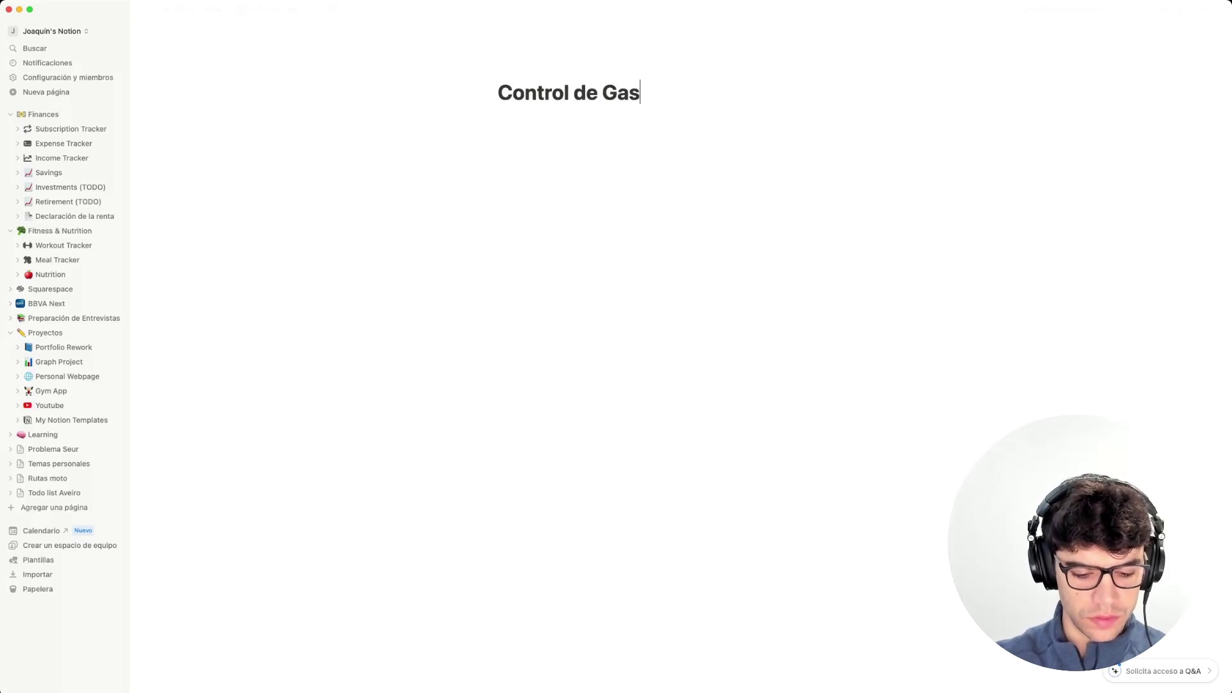
{"action": "type", "text": "tos"}
{"action": "key", "text": "Return"}
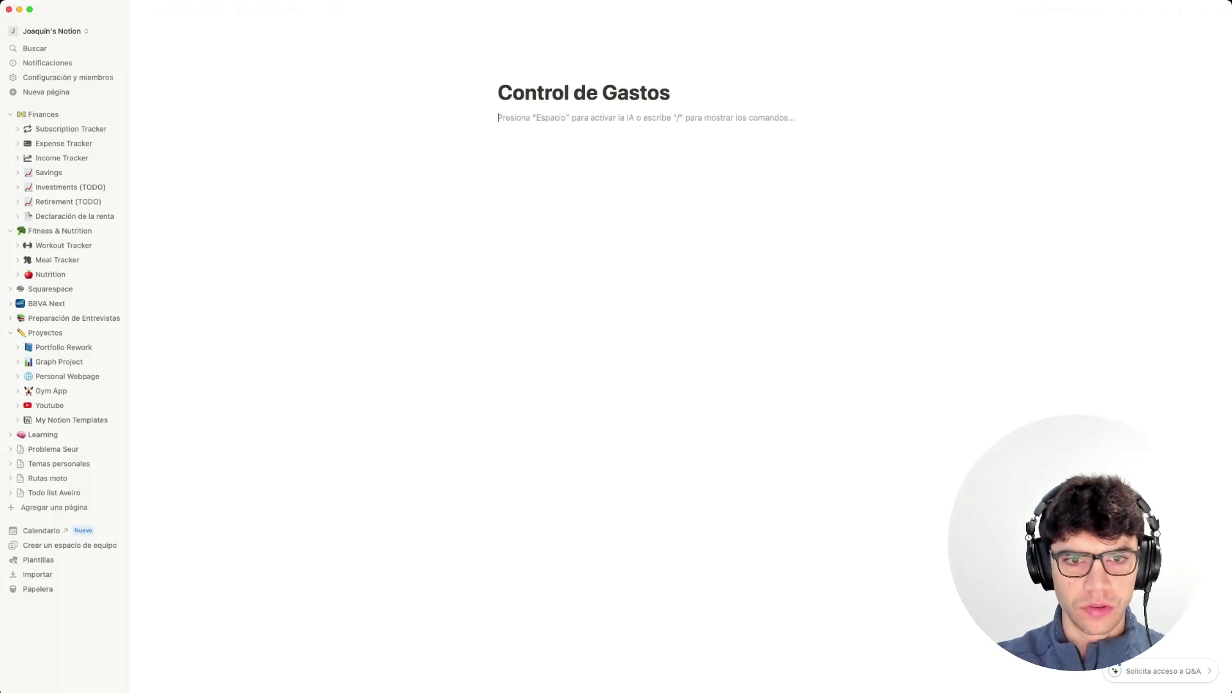
{"action": "type", "text": "/"}
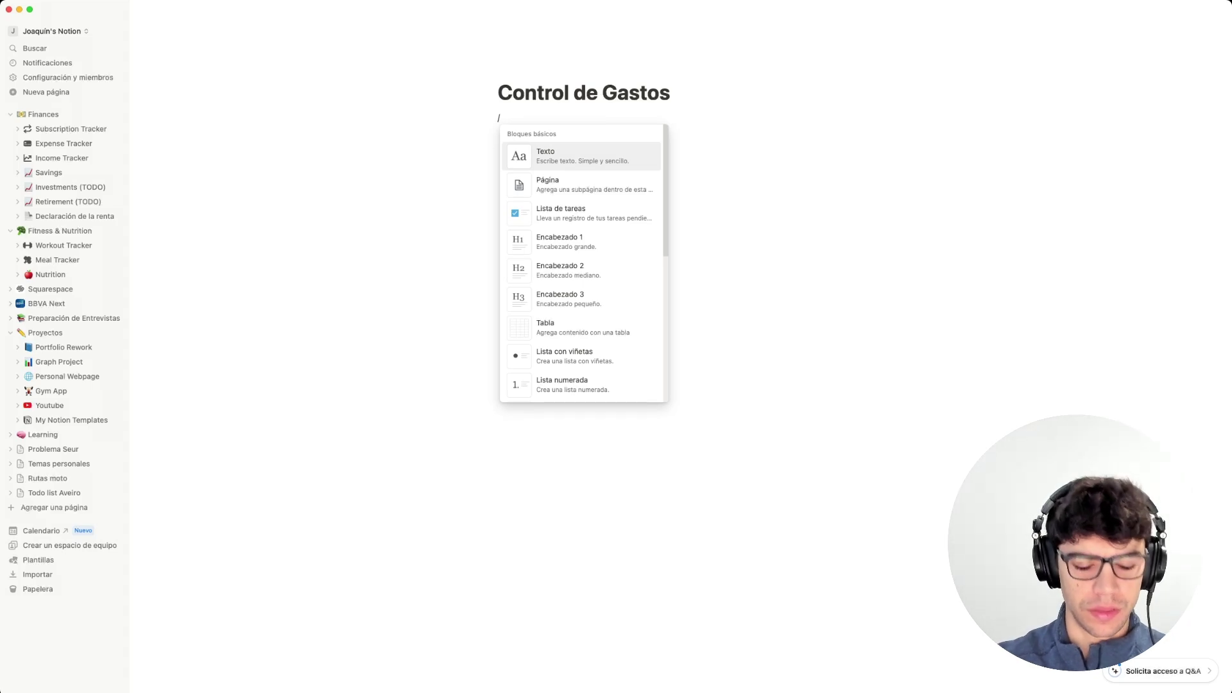
{"action": "key", "text": "BackSpace"}
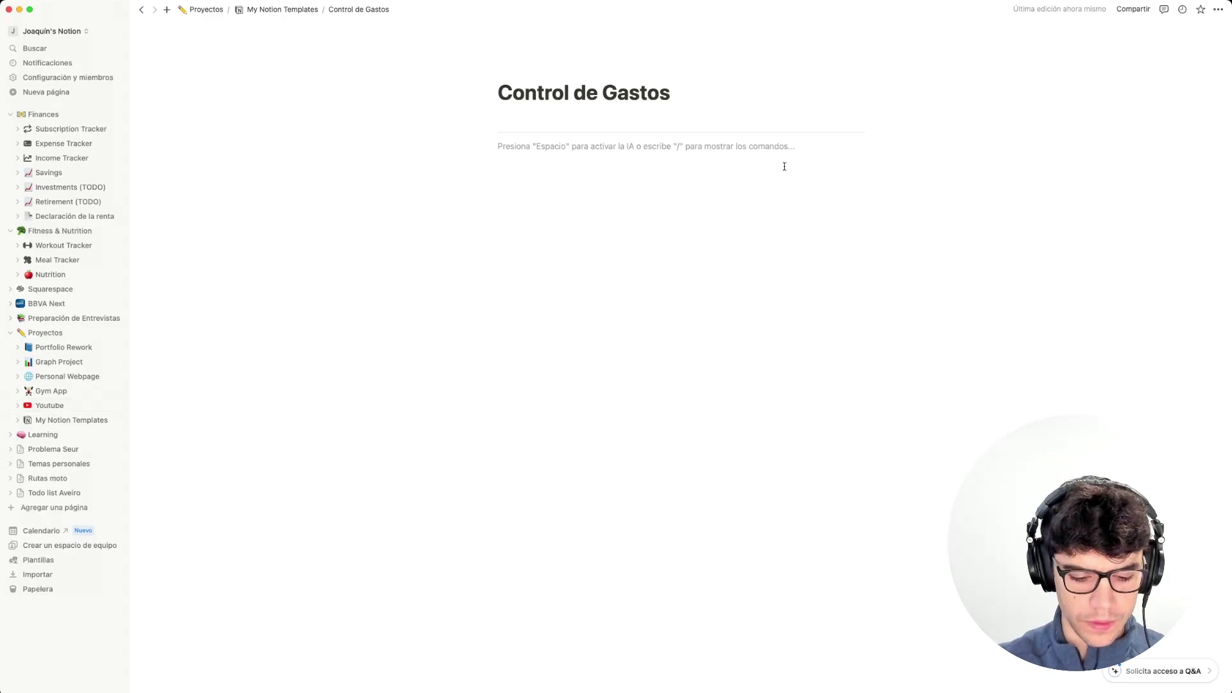
Create a subpage below the divider on Control de Gastos and title it "Bases de Datos".
{"action": "type", "text": "/page"}
{"action": "key", "text": "Return"}
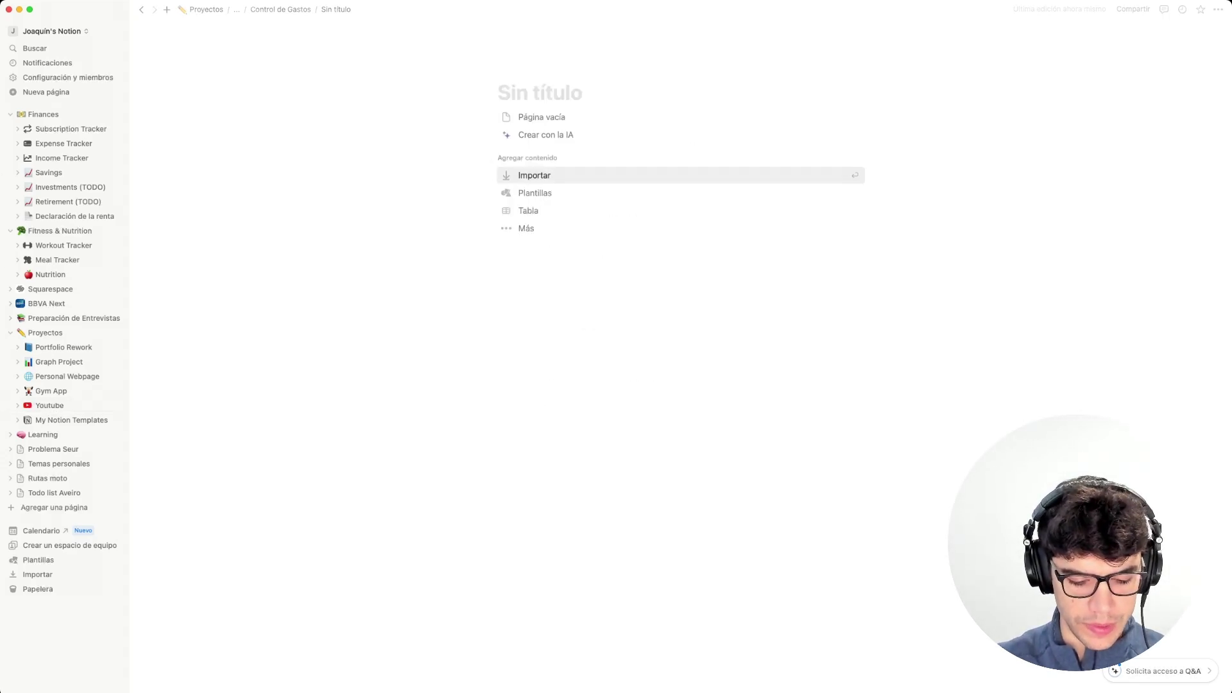
{"action": "type", "text": "D"}
{"action": "key", "text": "BackSpace"}
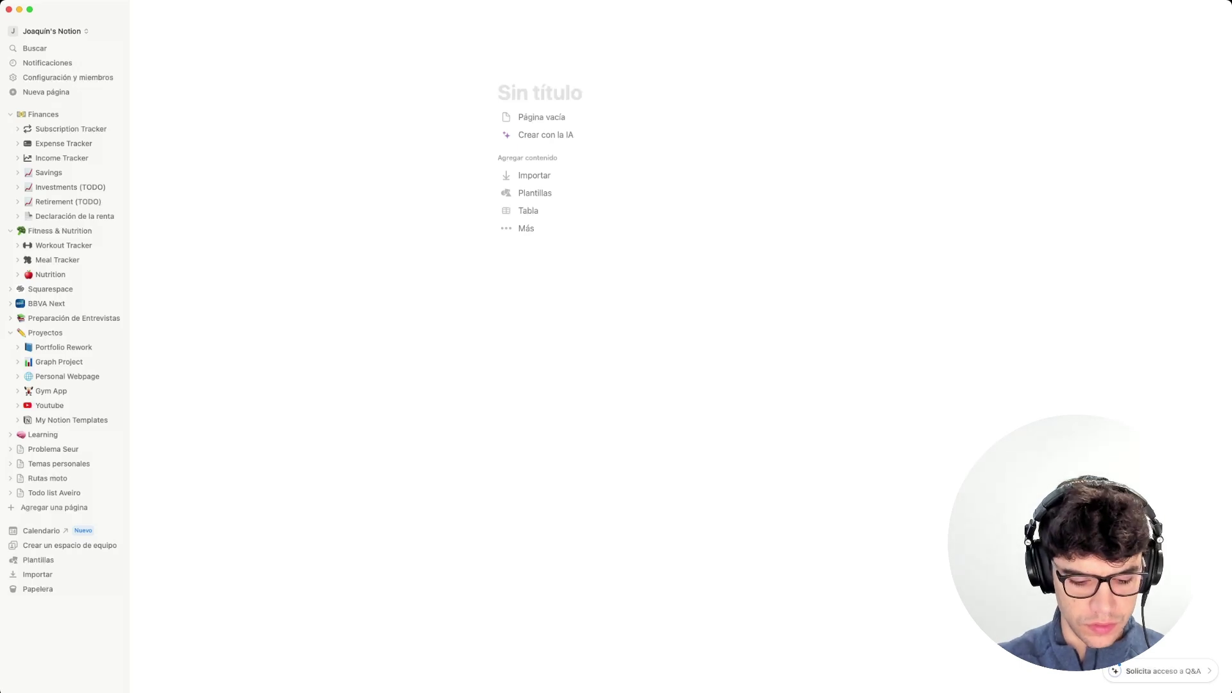
{"action": "type", "text": "Bases de Dato"}
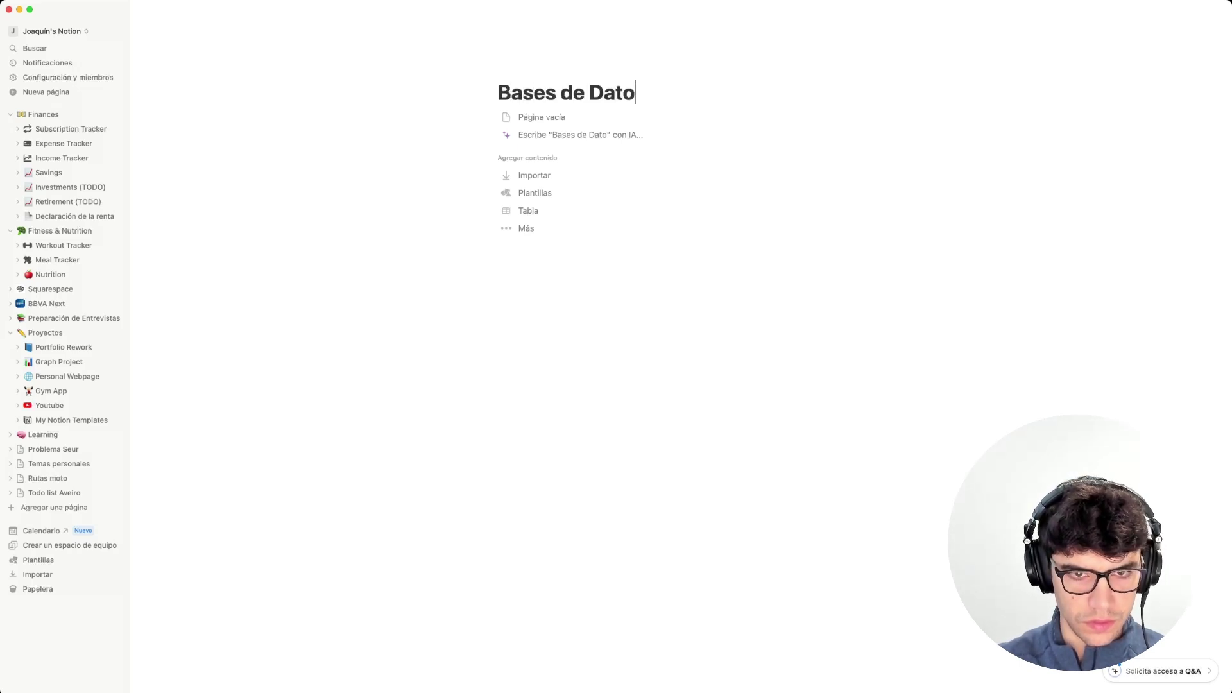
{"action": "type", "text": "s"}
{"action": "key", "text": "Return"}
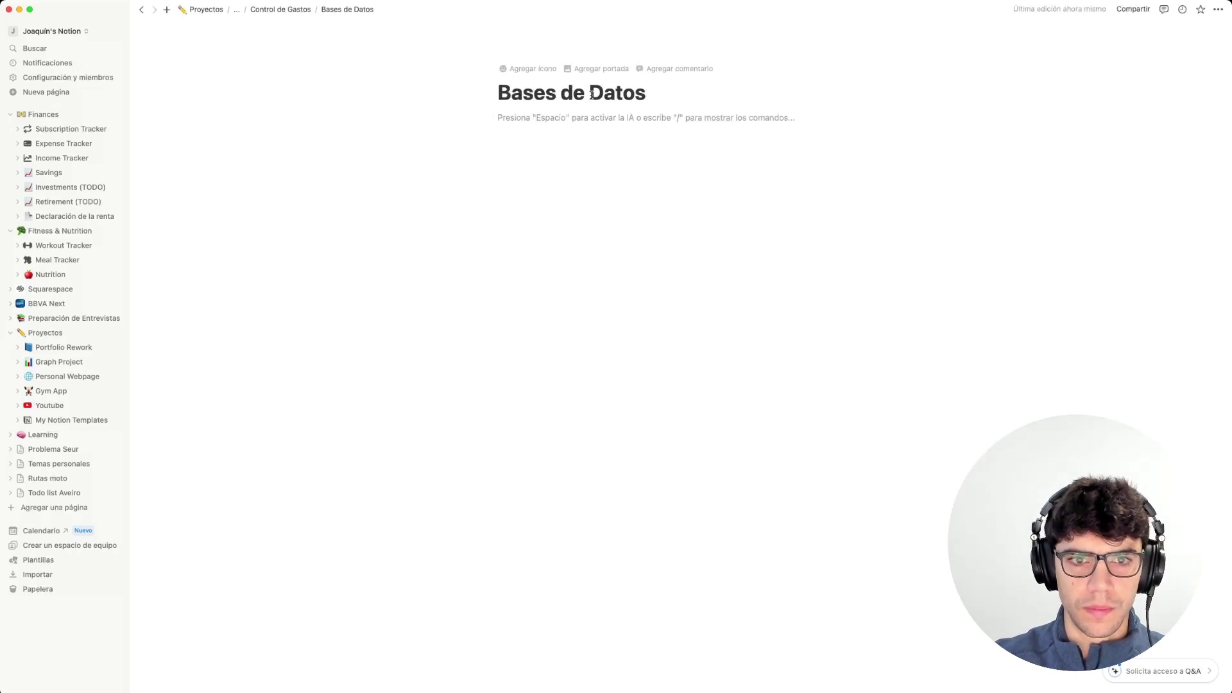
Go back to Control de Gastos, add a divider below the Bases de Datos subpage and blank lines above the first divider.
{"action": "key", "text": "super+bracketleft"}
{"action": "left_click", "coordinate": [567, 179]}
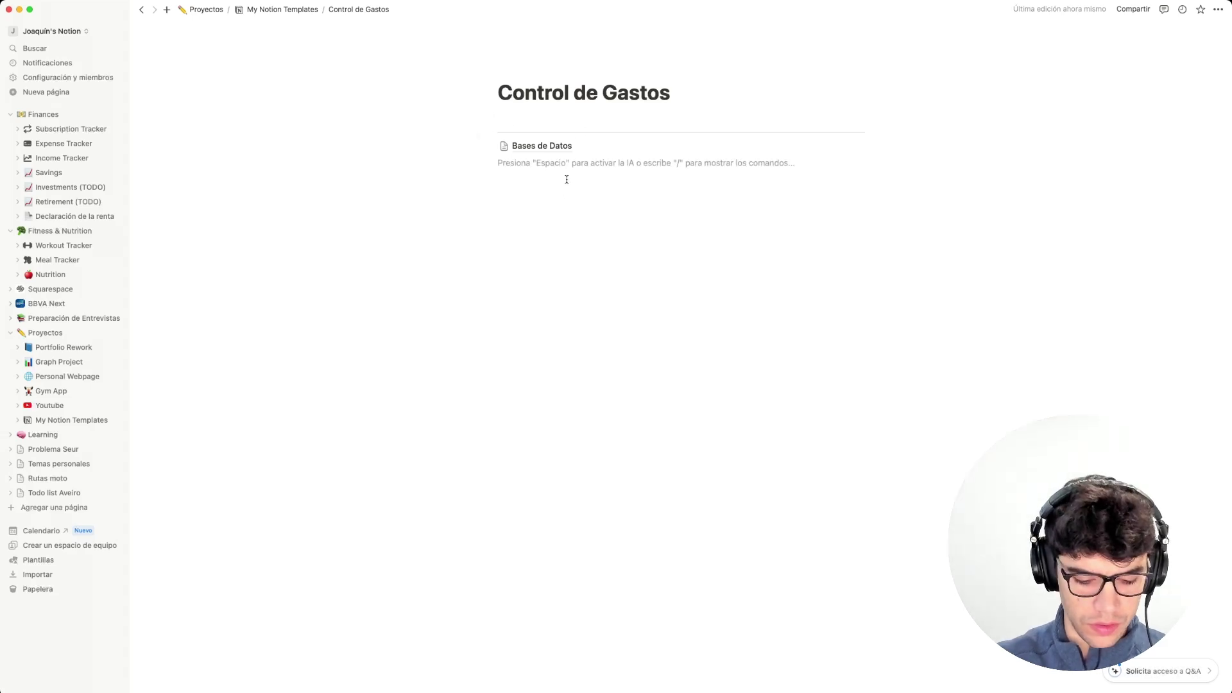
{"action": "key", "text": "Escape"}
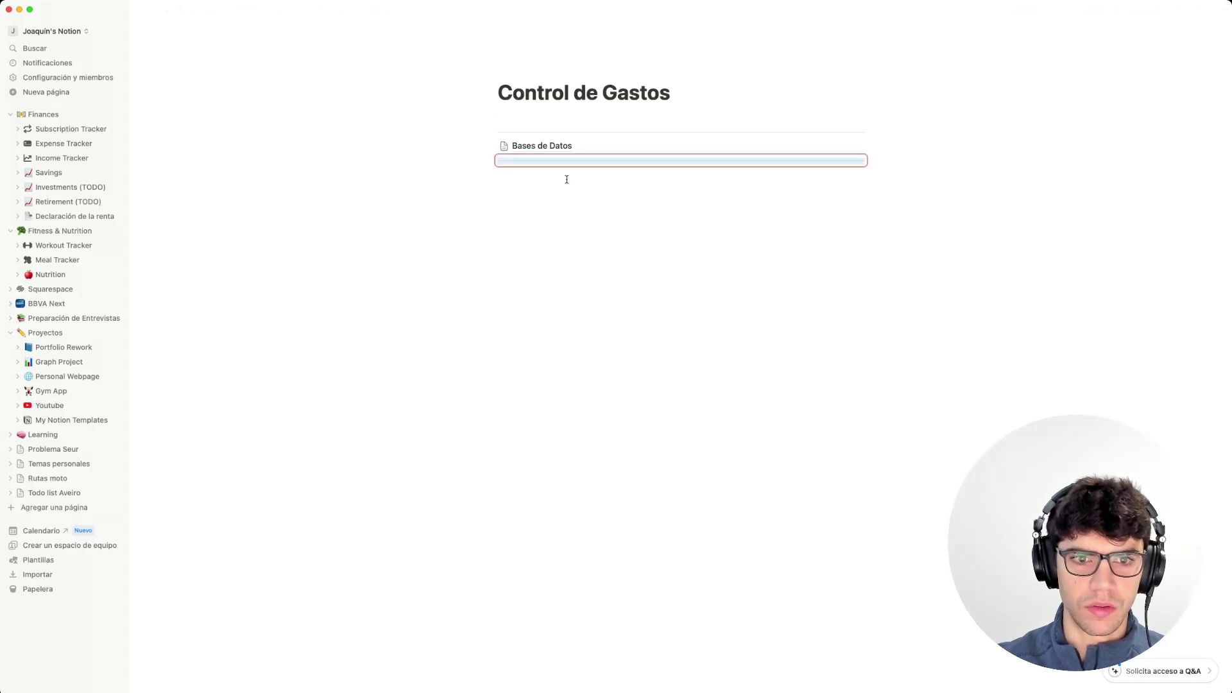
{"action": "key", "text": "Return"}
{"action": "key", "text": "super+shift+Up"}
{"action": "key", "text": "super+shift+Up"}
{"action": "key", "text": "super+shift+Up"}
{"action": "key", "text": "Return"}
{"action": "key", "text": "Up"}
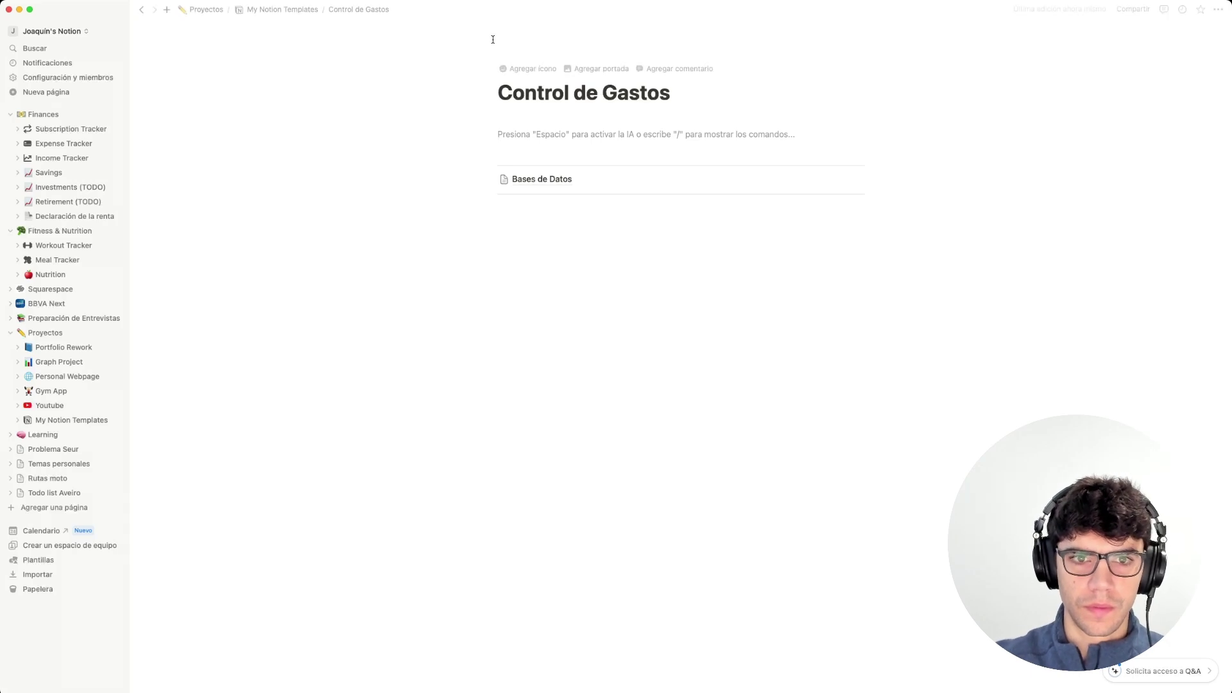
Give the Control de Gastos page the default dark grey banknote icon.
{"action": "left_click", "coordinate": [523, 68]}
{"action": "left_click", "coordinate": [518, 89]}
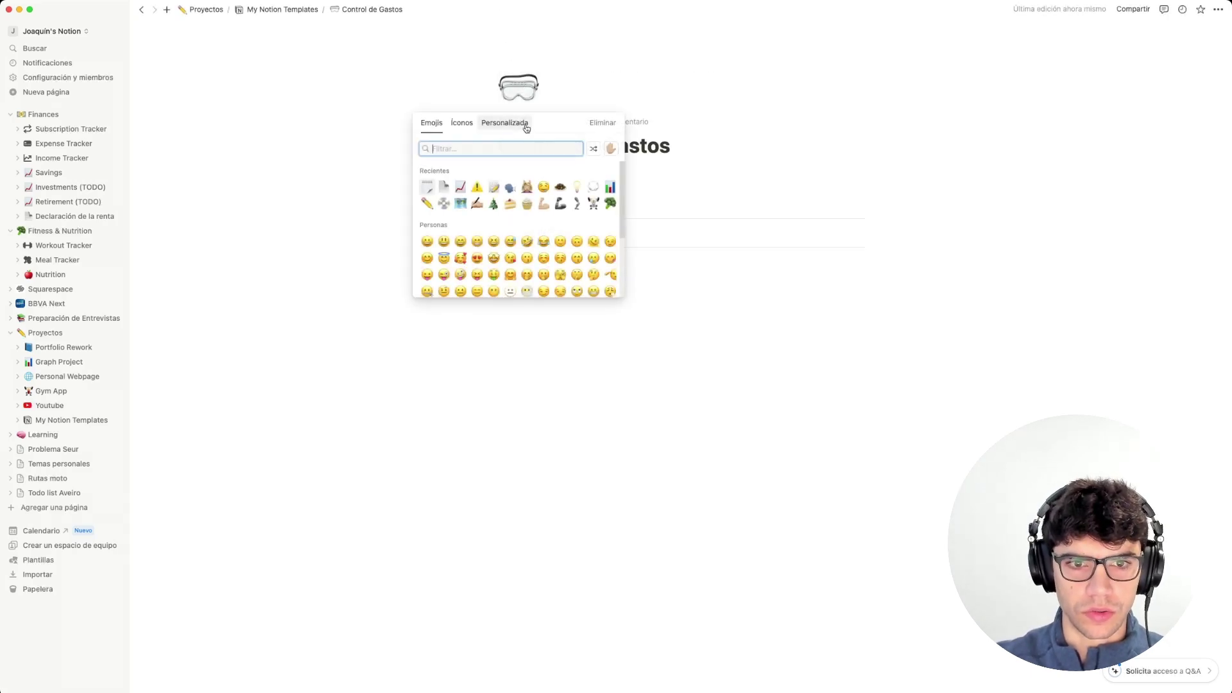
{"action": "left_click", "coordinate": [462, 124]}
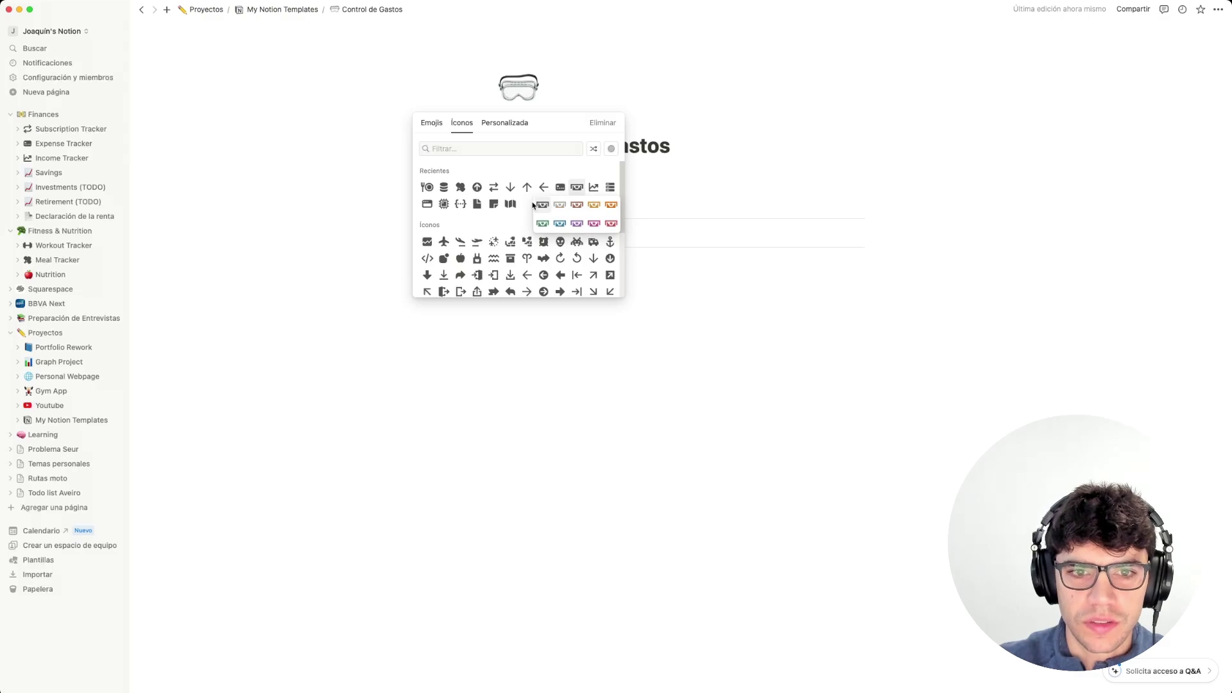
{"action": "left_click", "coordinate": [577, 187]}
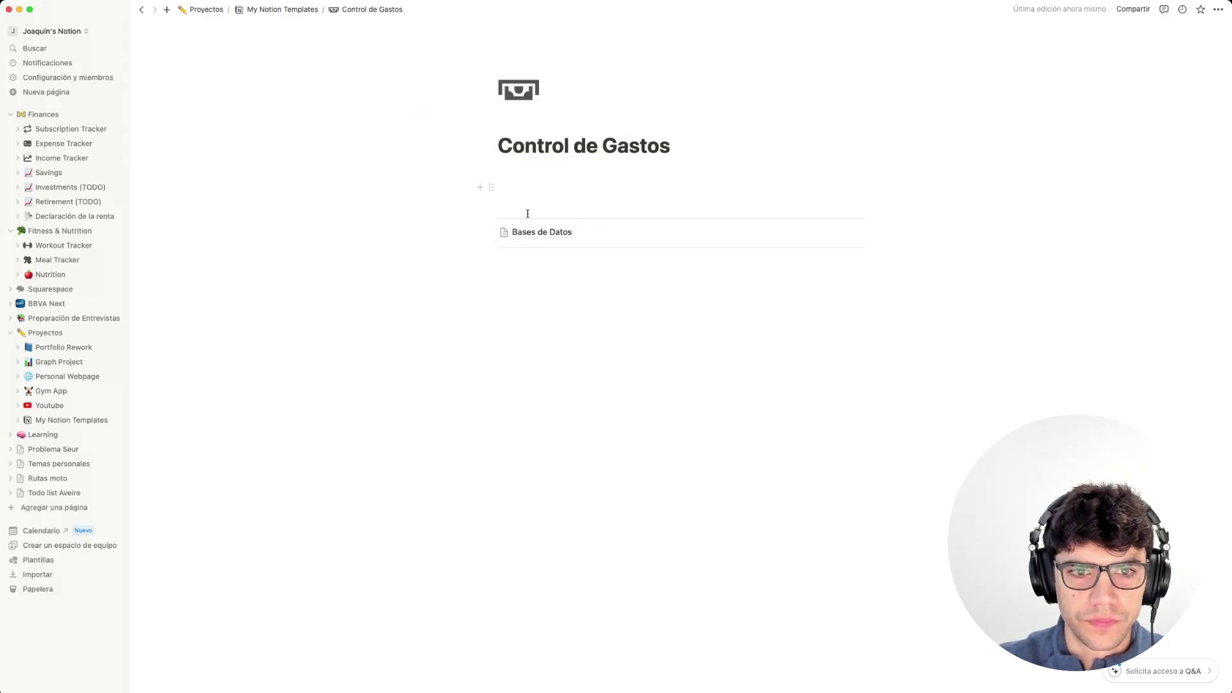
Open the Bases de Datos subpage and give it the dark grey stacked-disks database icon.
{"action": "left_click", "coordinate": [527, 235]}
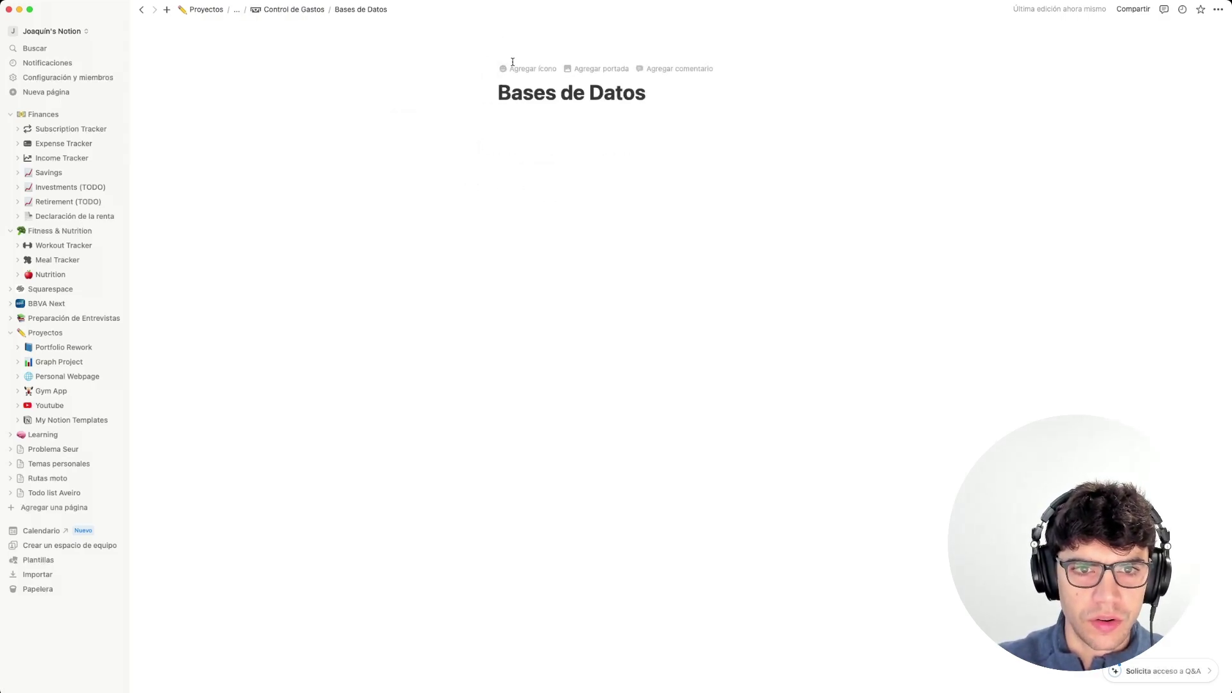
{"action": "left_click", "coordinate": [516, 69]}
{"action": "left_click", "coordinate": [517, 82]}
{"action": "left_click", "coordinate": [462, 122]}
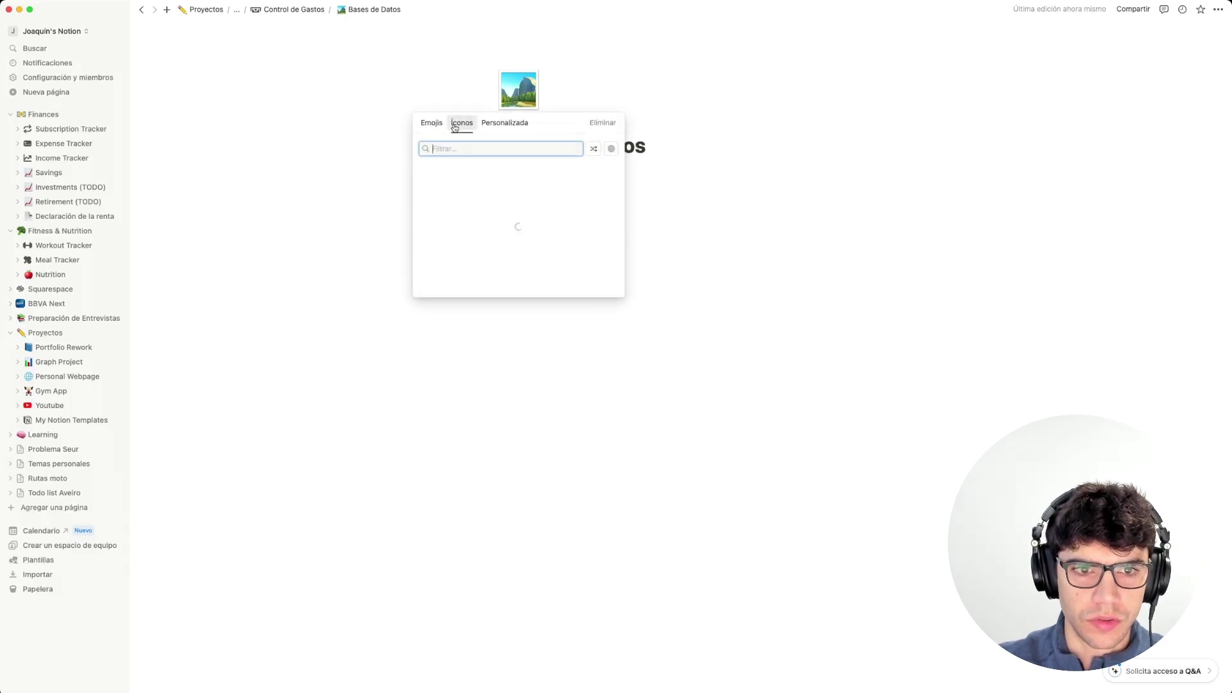
{"action": "left_click", "coordinate": [461, 187]}
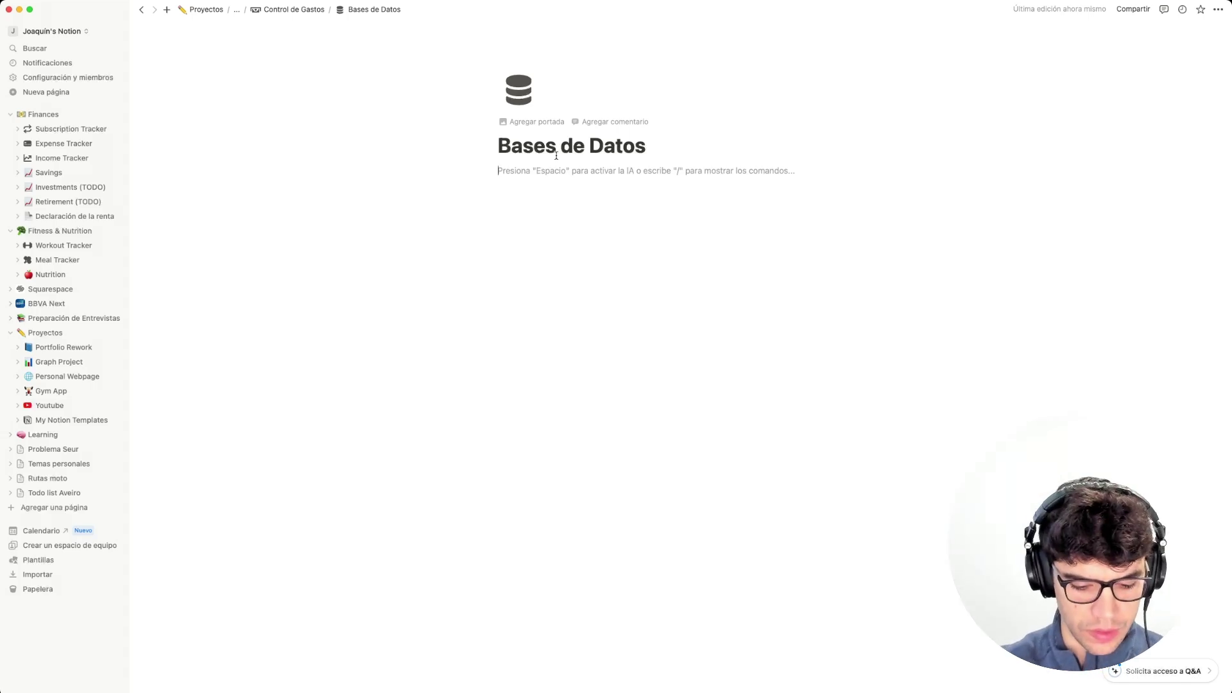
Create a subpage inside Bases de Datos, title it "Categorías" and start its empty body.
{"action": "type", "text": "3"}
{"action": "key", "text": "BackSpace"}
{"action": "type", "text": "/pa"}
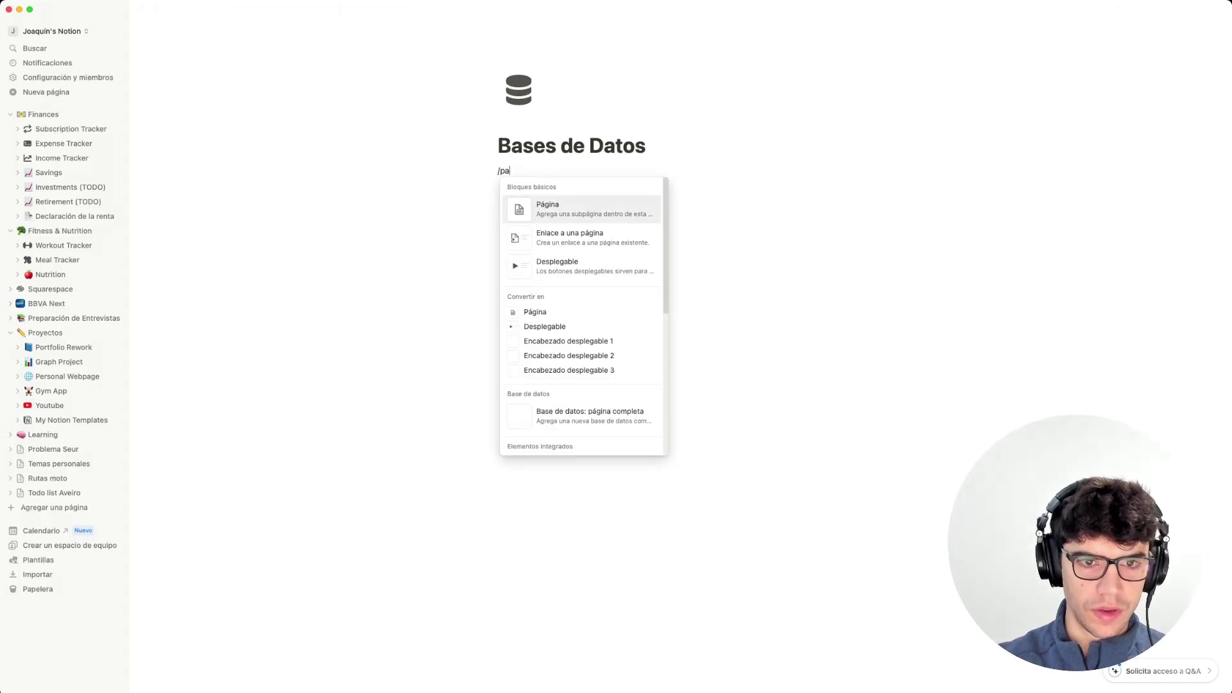
{"action": "key", "text": "Return"}
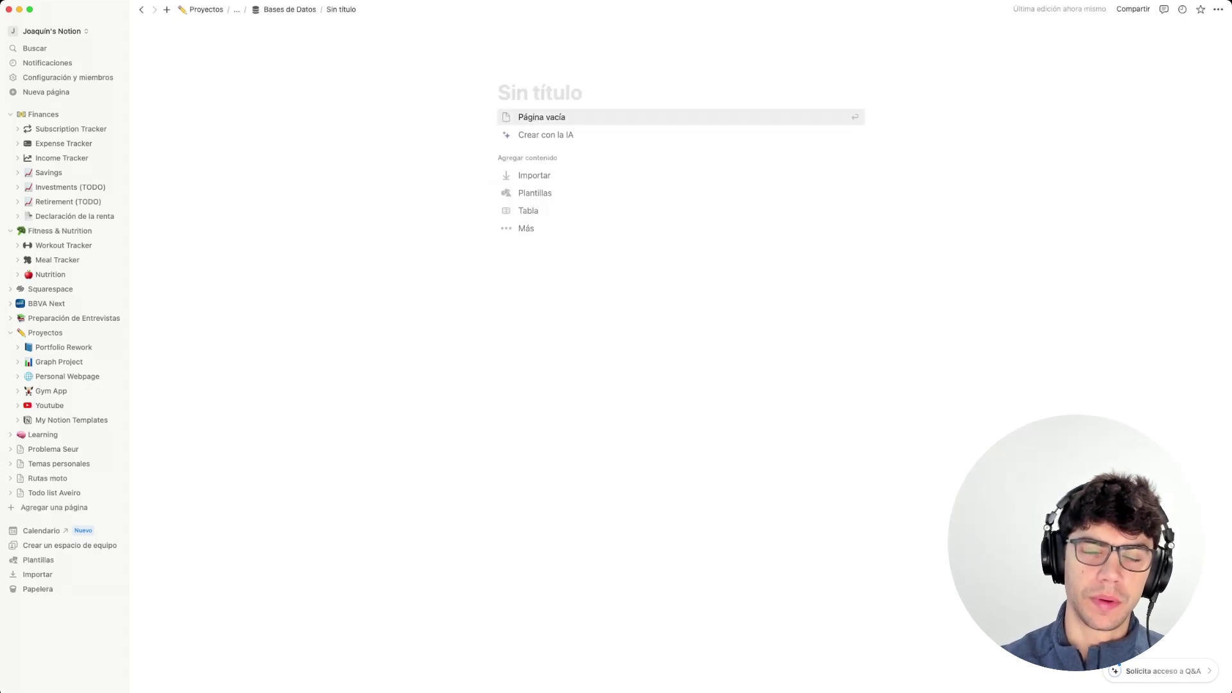
{"action": "type", "text": "C"}
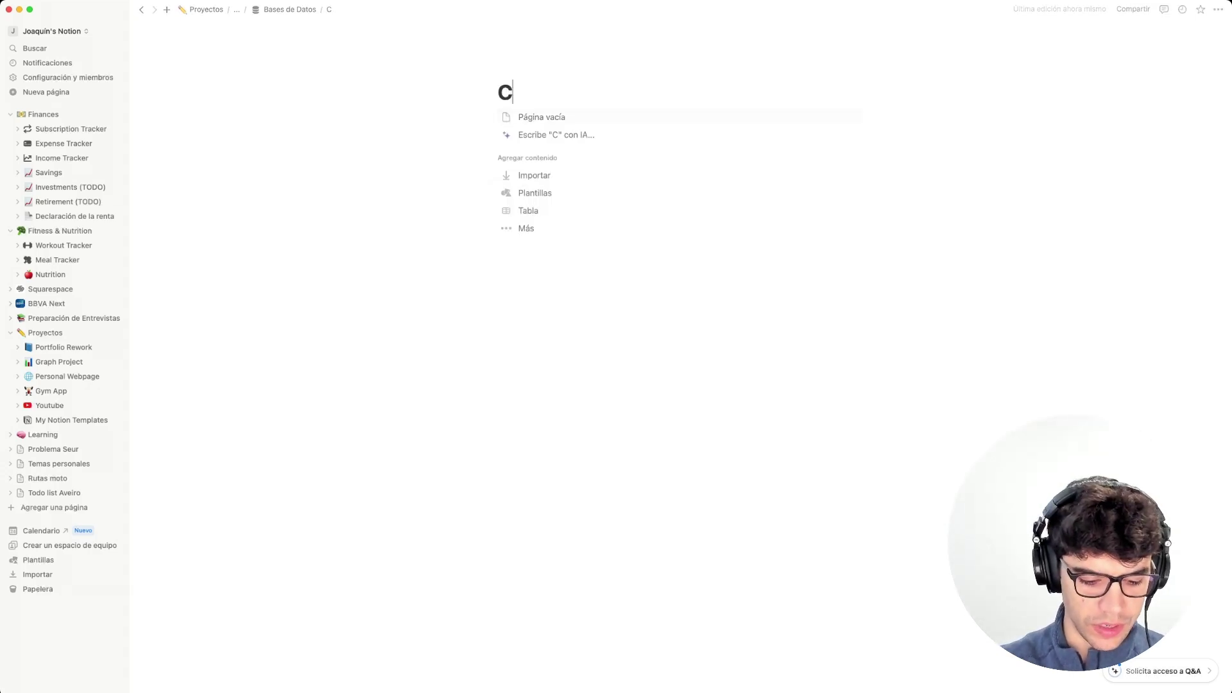
{"action": "type", "text": "ttegorías"}
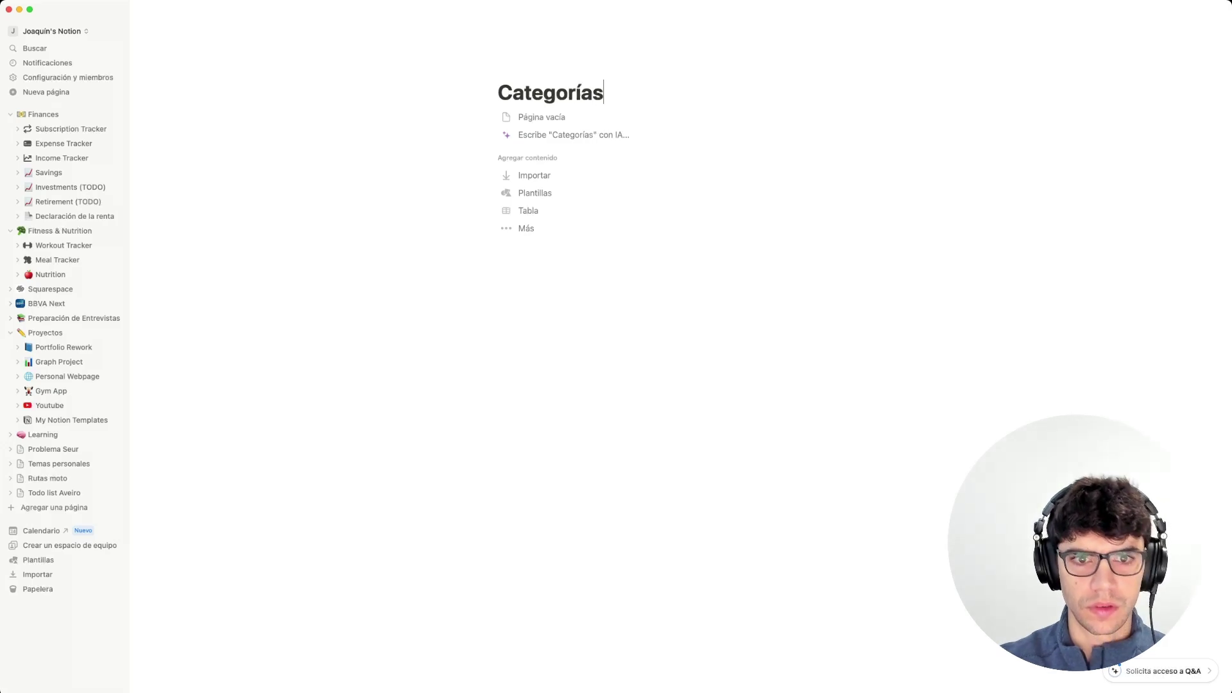
{"action": "key", "text": "Return"}
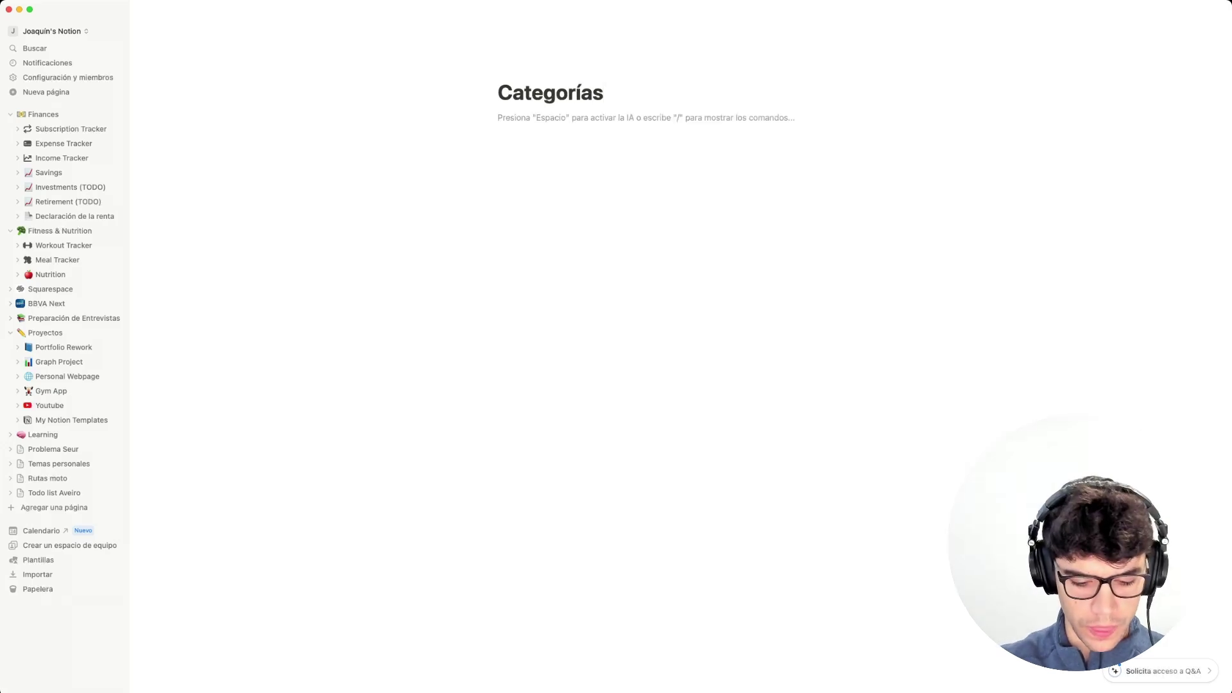
Insert a table view with a new database on the Categorías page and title the database "Categorías".
{"action": "type", "text": "/"}
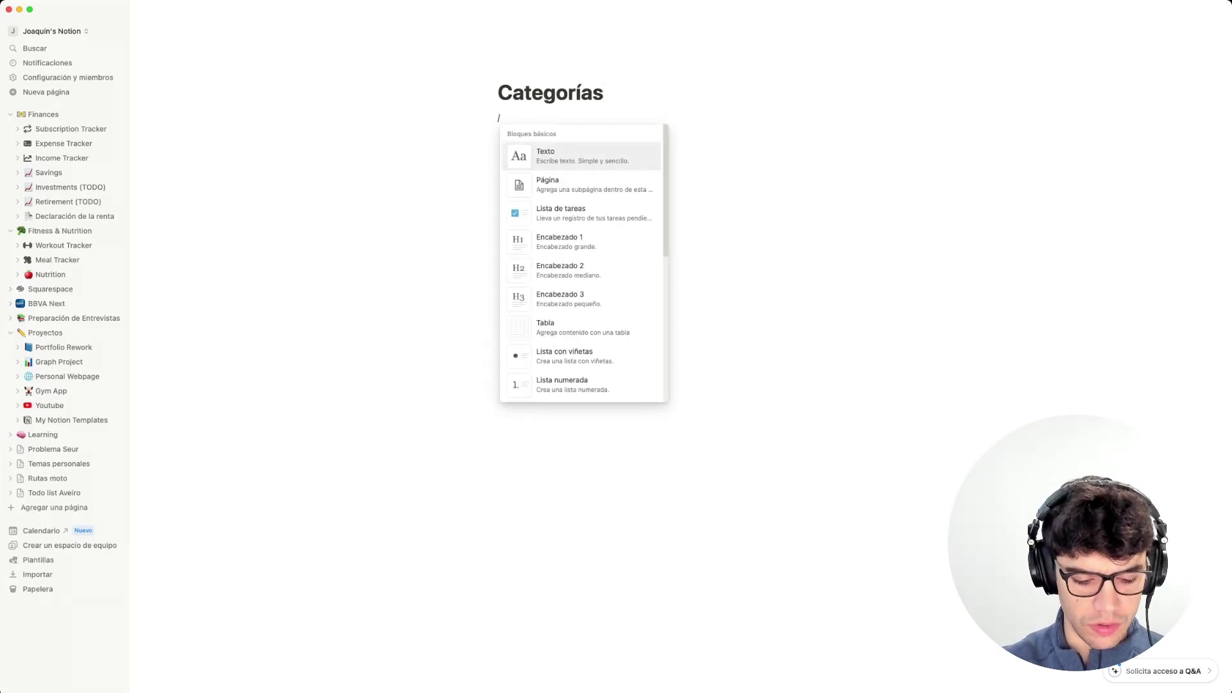
{"action": "type", "text": "datab"}
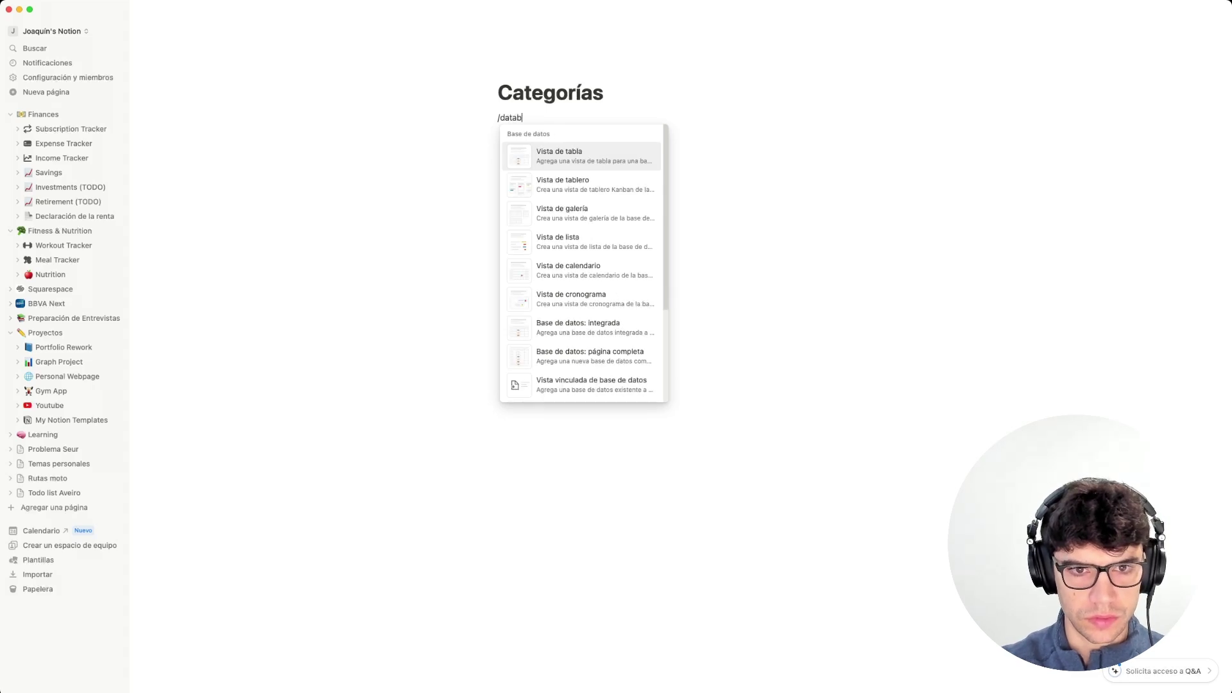
{"action": "key", "text": "Return"}
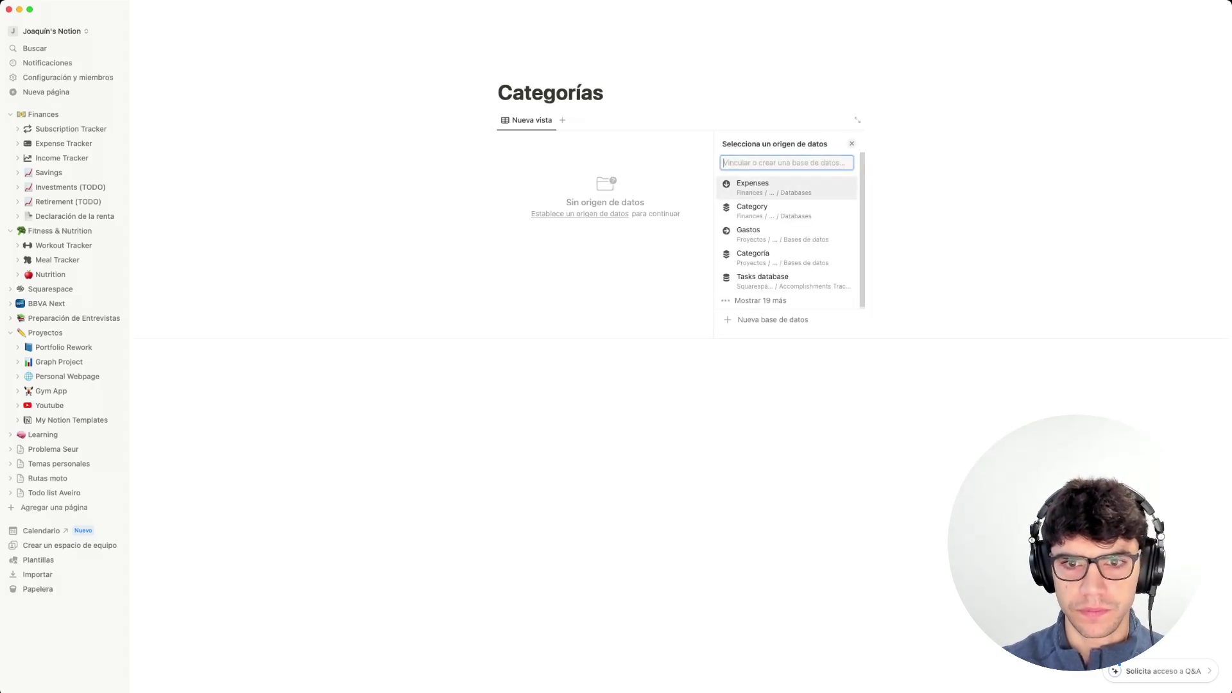
{"action": "left_click", "coordinate": [787, 320]}
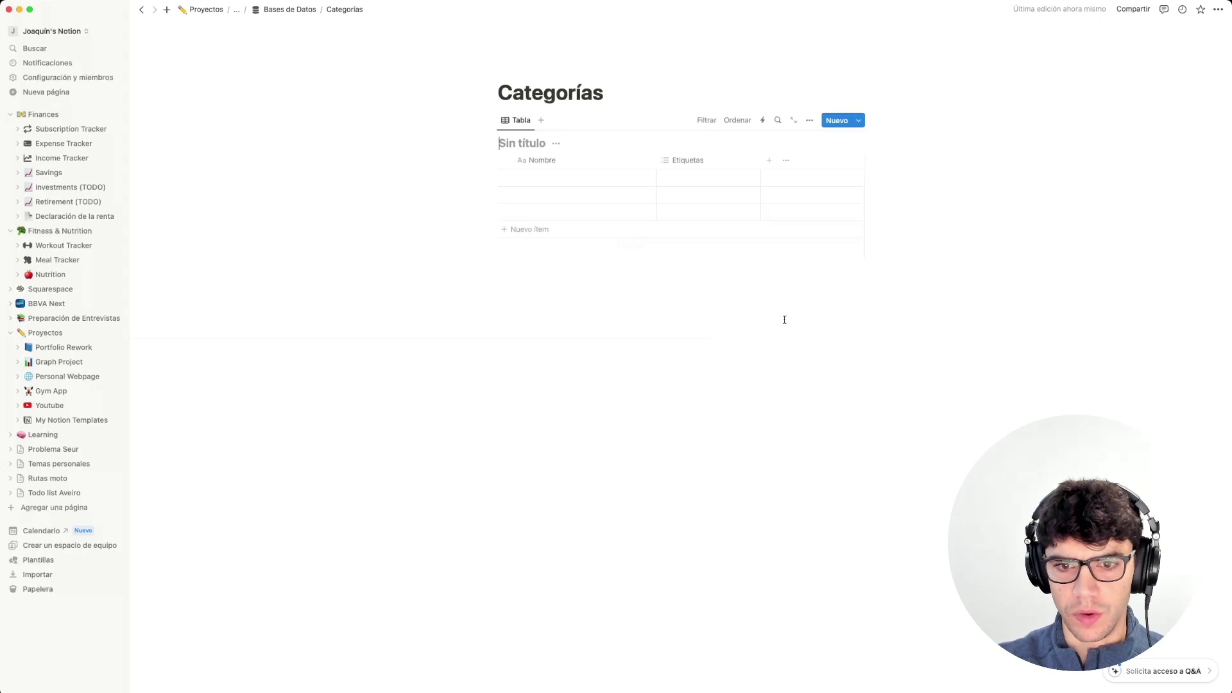
{"action": "left_click", "coordinate": [543, 144]}
{"action": "type", "text": "Categorías"}
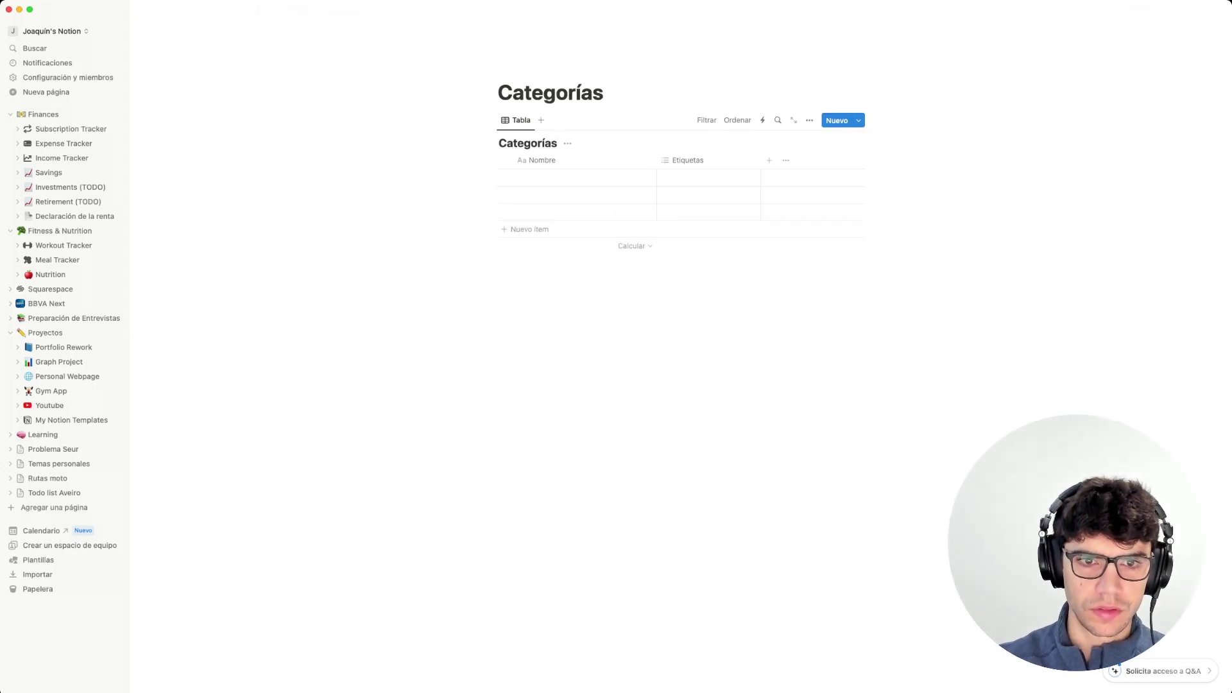
{"action": "left_click", "coordinate": [621, 424]}
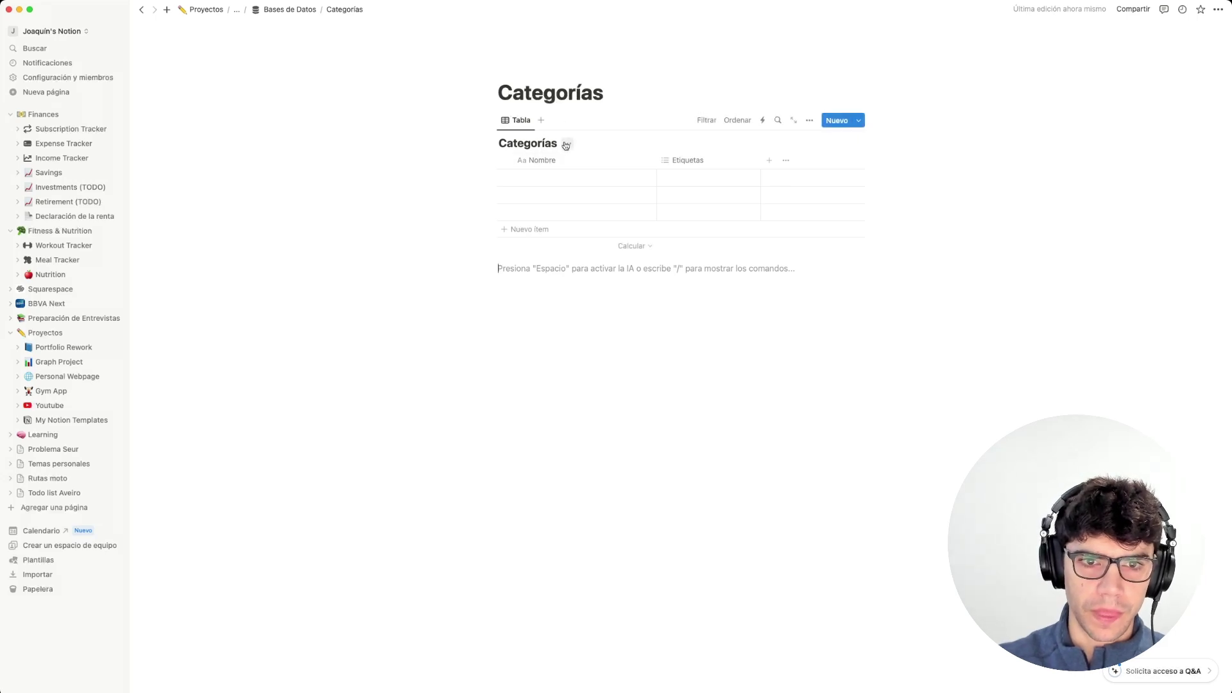
Hide the database title above the table on the Categorías page.
{"action": "left_click", "coordinate": [566, 145]}
{"action": "left_click", "coordinate": [550, 195]}
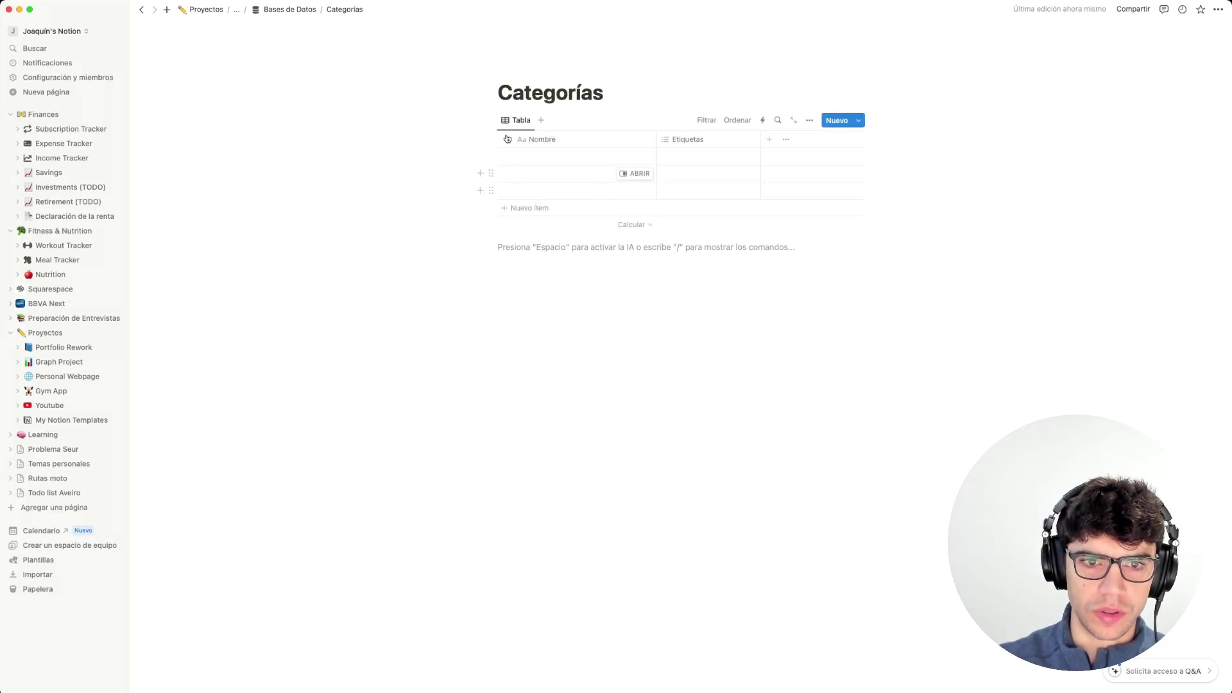
{"action": "left_click_drag", "start_coordinate": [498, 94], "coordinate": [618, 96]}
{"action": "left_click", "coordinate": [618, 95]}
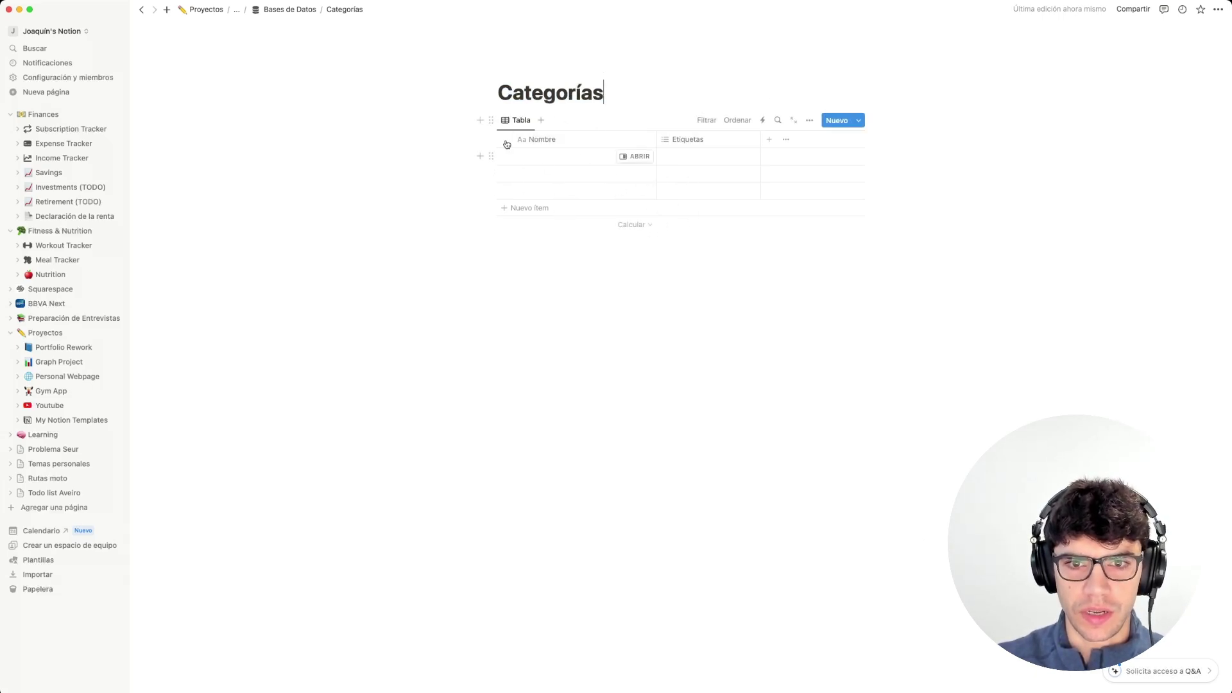
Delete the Etiquetas property from the Categorías database, confirm the removal and close the view options.
{"action": "left_click", "coordinate": [809, 120]}
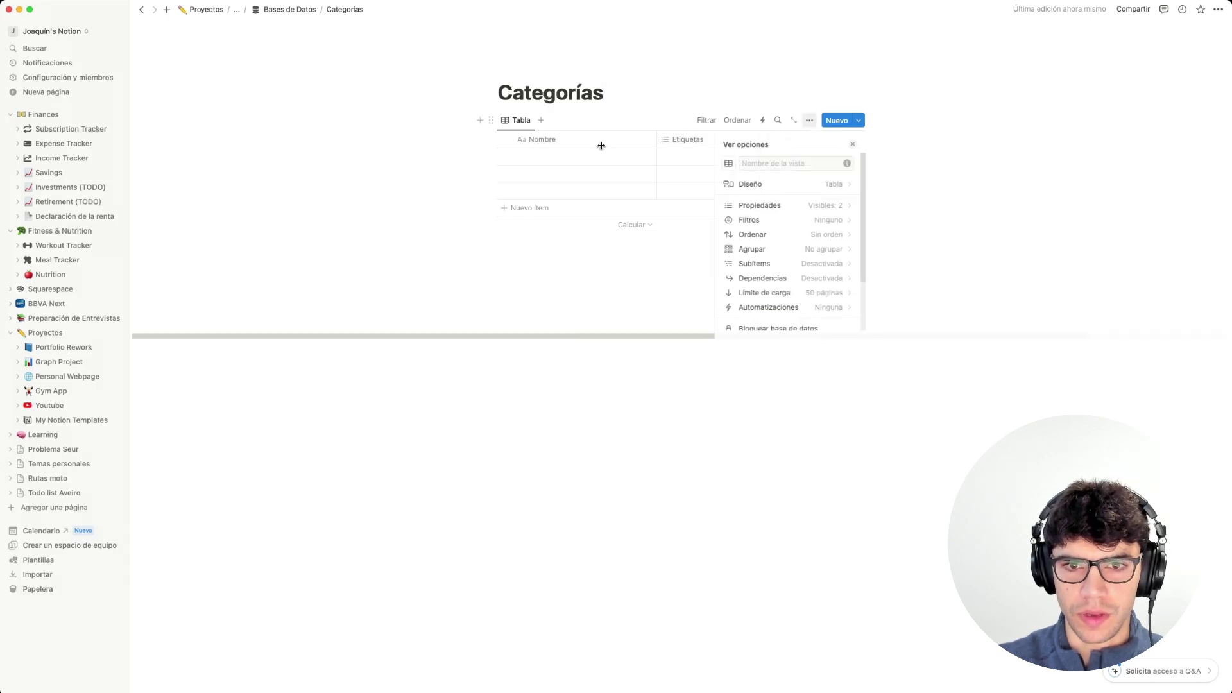
{"action": "left_click", "coordinate": [758, 204]}
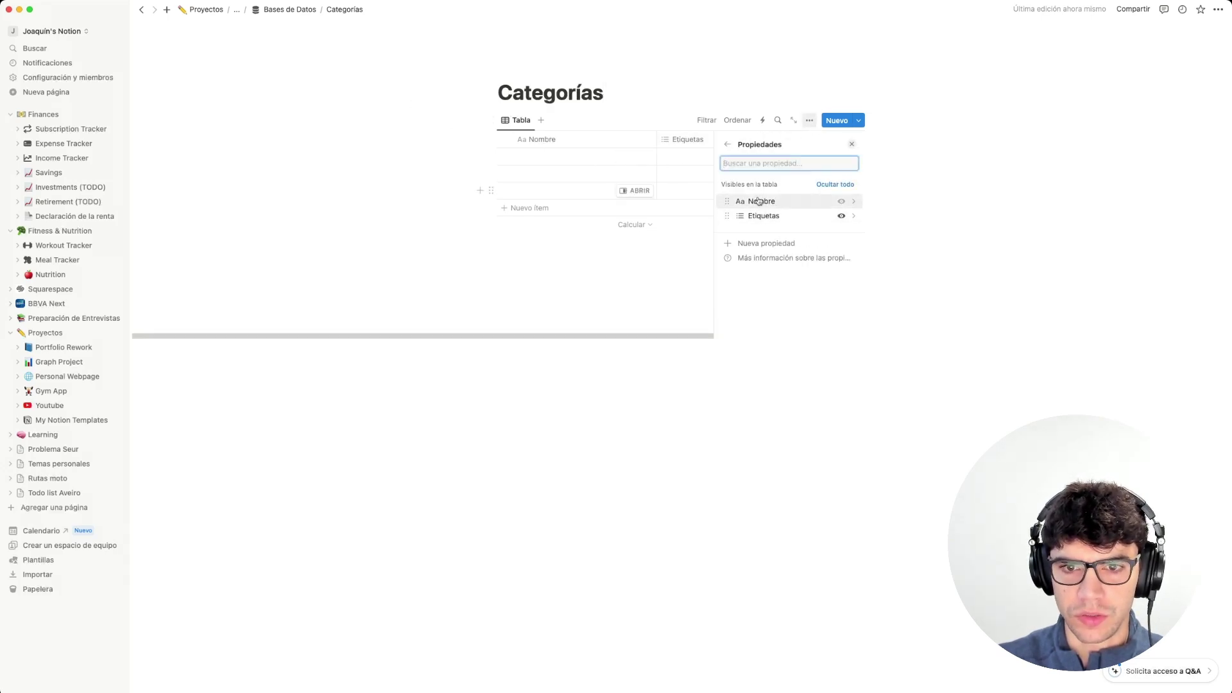
{"action": "left_click", "coordinate": [725, 216]}
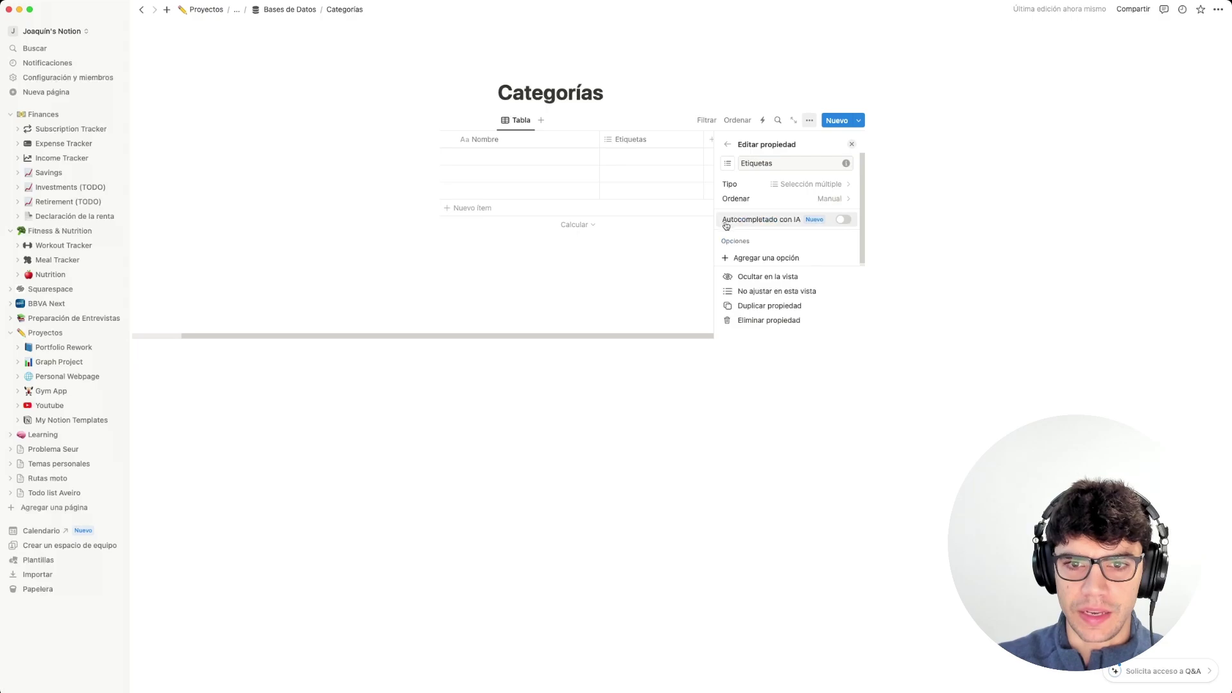
{"action": "left_click", "coordinate": [761, 320]}
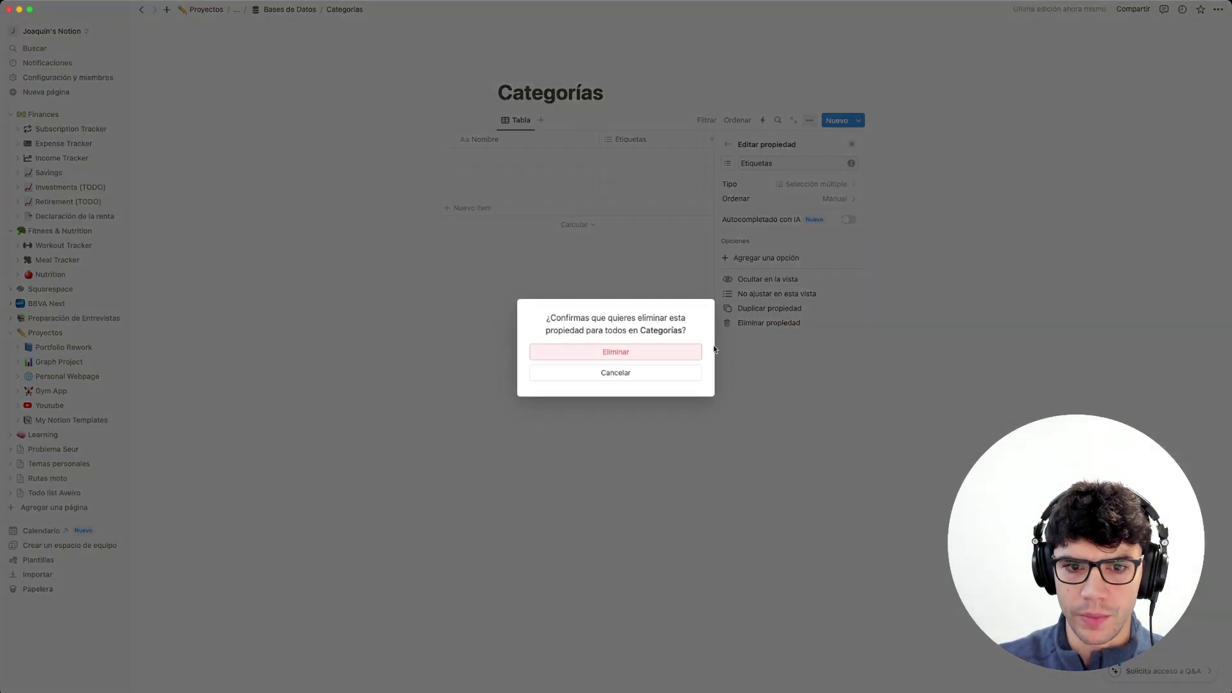
{"action": "left_click", "coordinate": [687, 352]}
{"action": "left_click", "coordinate": [852, 144]}
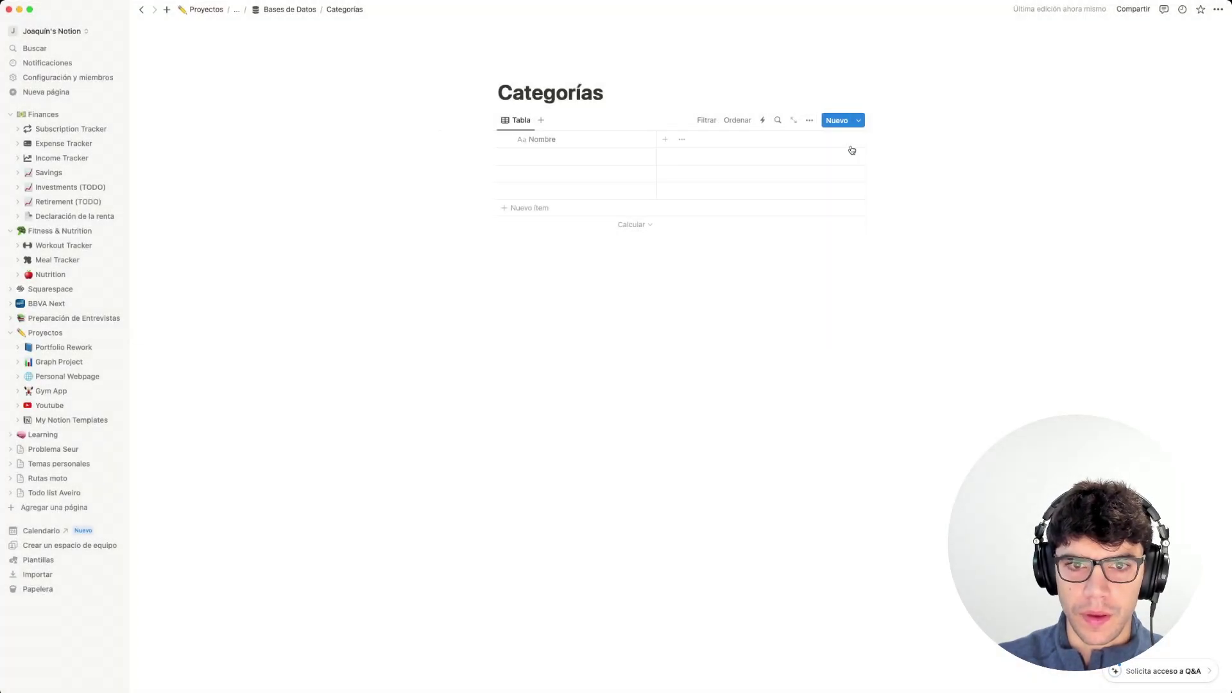
{"action": "left_click", "coordinate": [548, 157]}
{"action": "left_click", "coordinate": [575, 279]}
{"action": "left_click", "coordinate": [536, 143]}
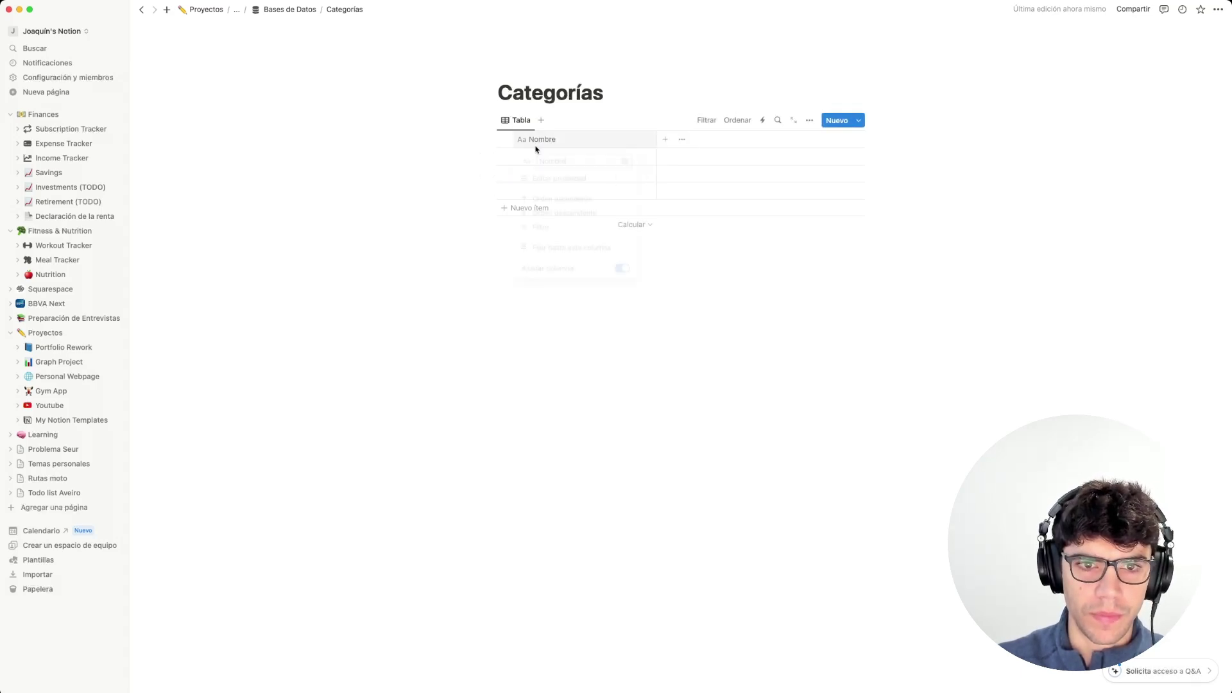
{"action": "left_click", "coordinate": [528, 295]}
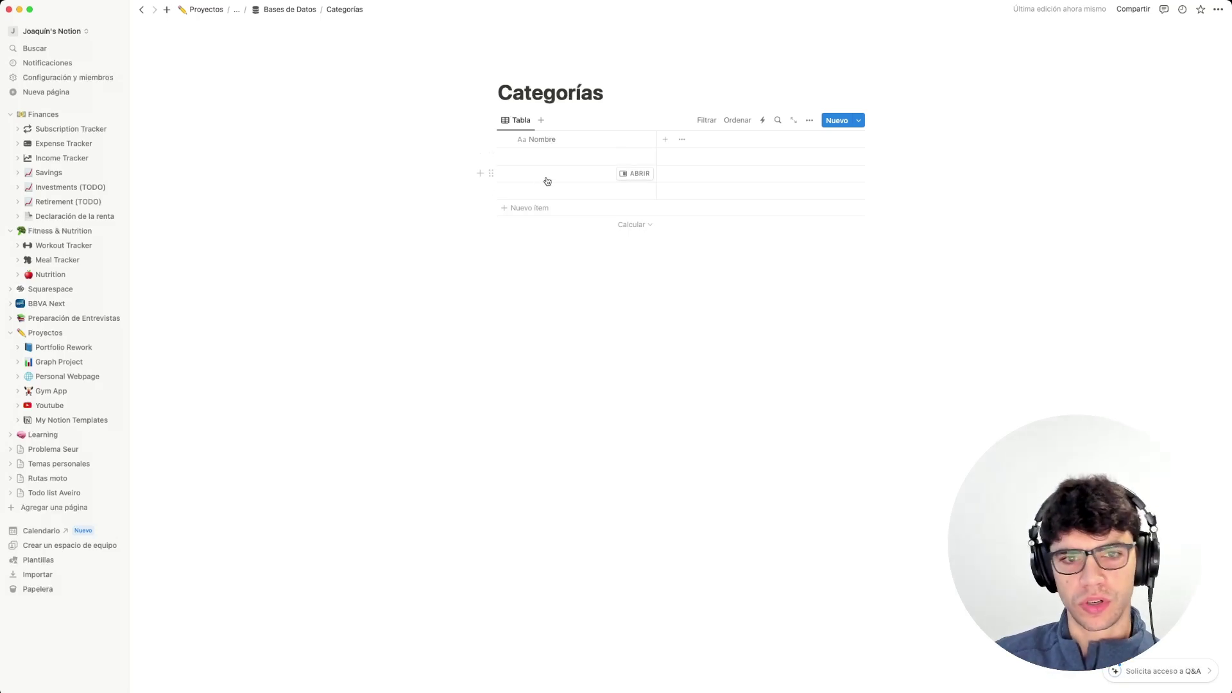
Fill the Nombre column's three rows with the categories "Comida fuera", "Supermercado" and "Gasolina".
{"action": "left_click", "coordinate": [570, 153]}
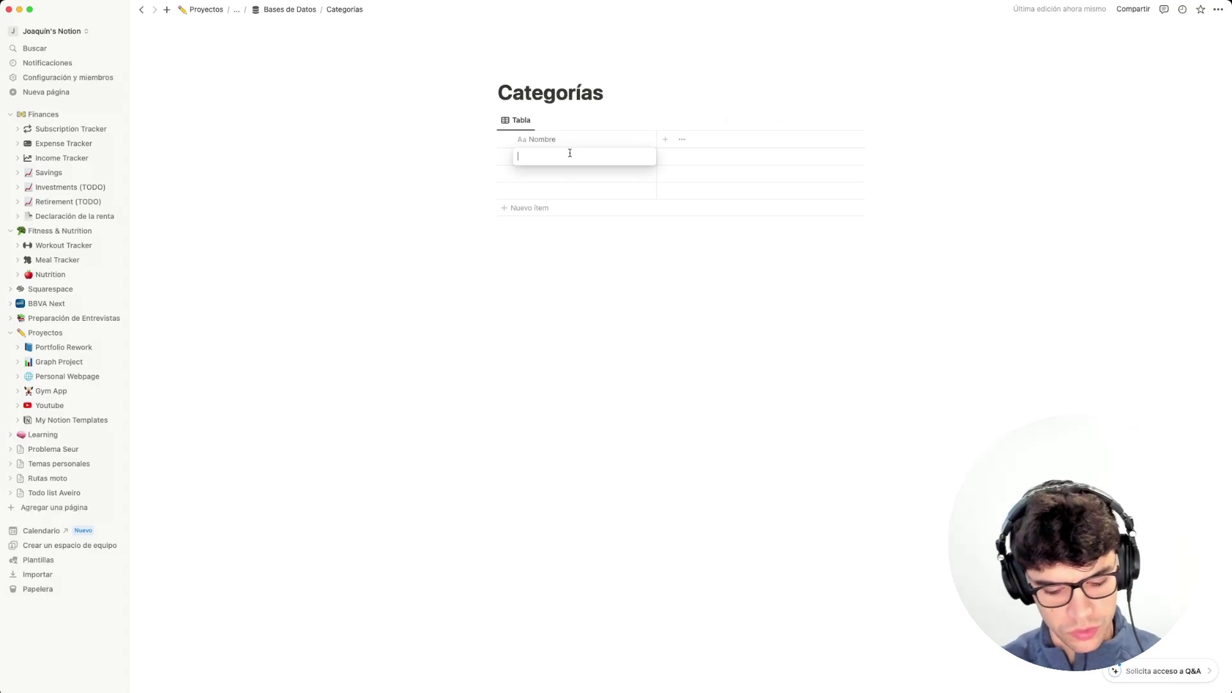
{"action": "type", "text": "Comida fuer"}
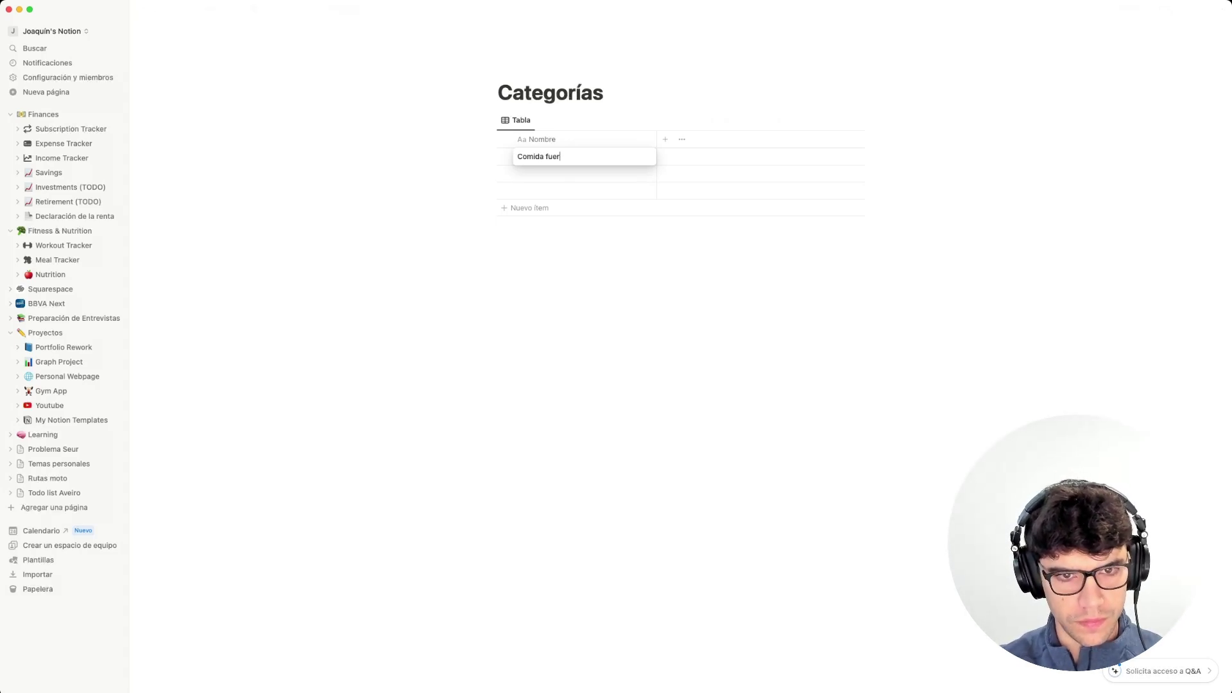
{"action": "type", "text": "a"}
{"action": "key", "text": "Return"}
{"action": "key", "text": "Return"}
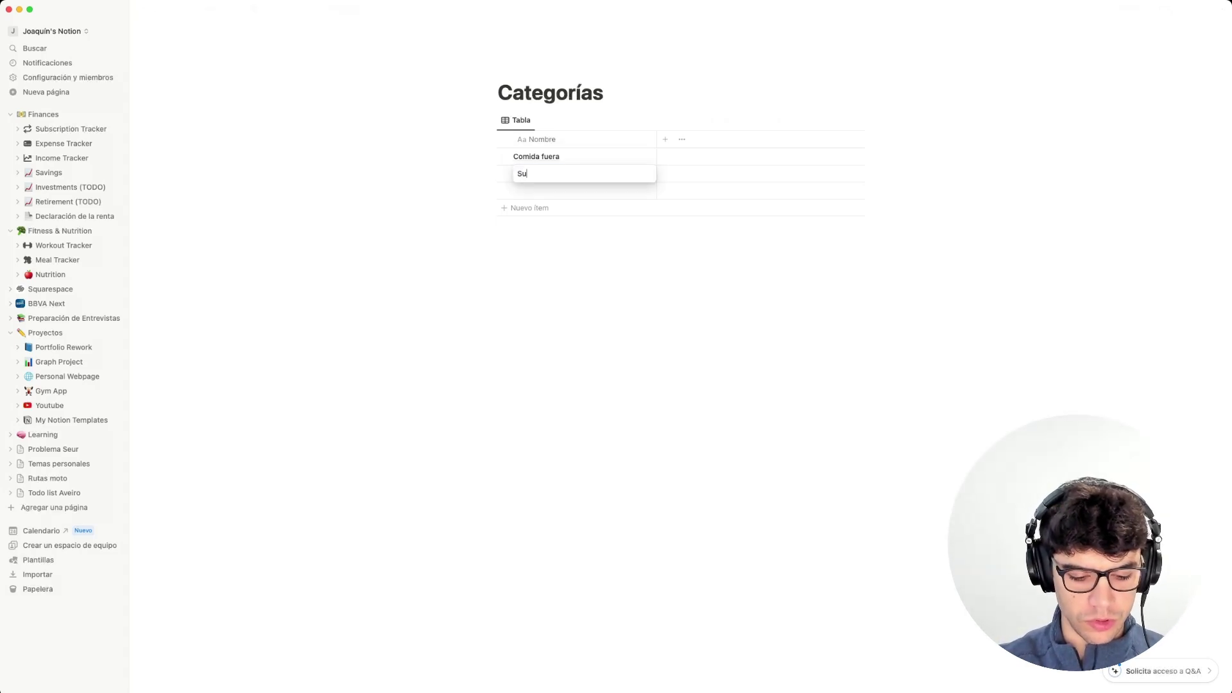
{"action": "type", "text": "Supermercado"}
{"action": "key", "text": "Return"}
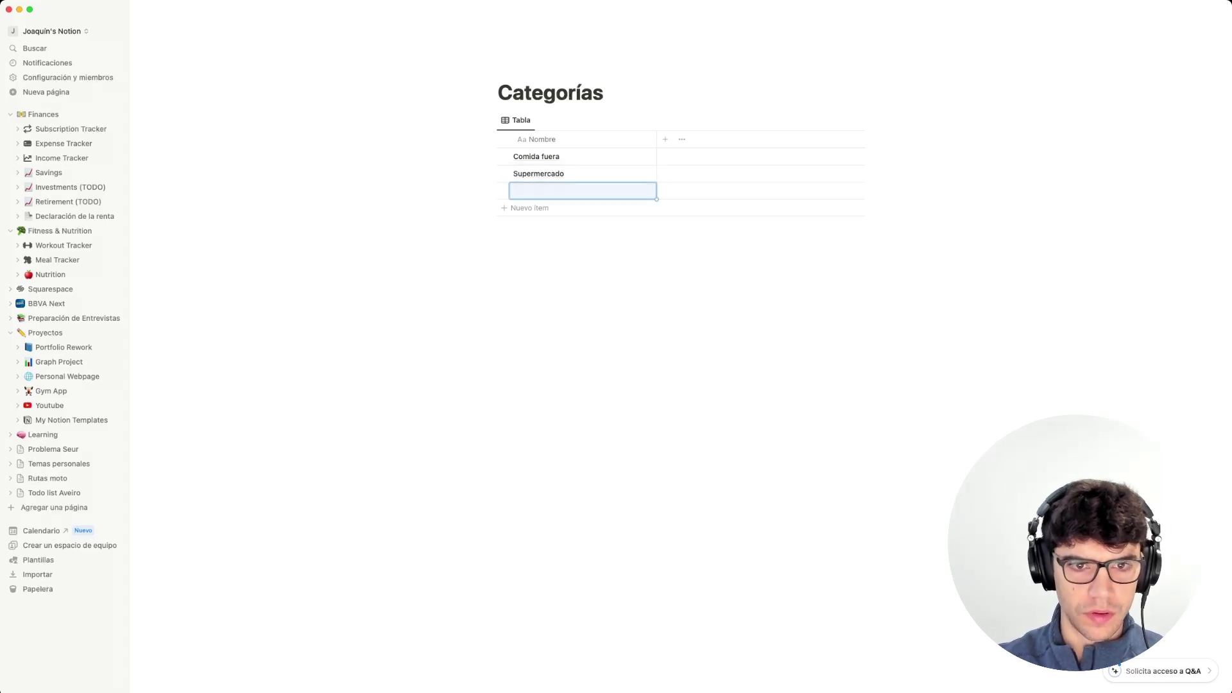
{"action": "key", "text": "Return"}
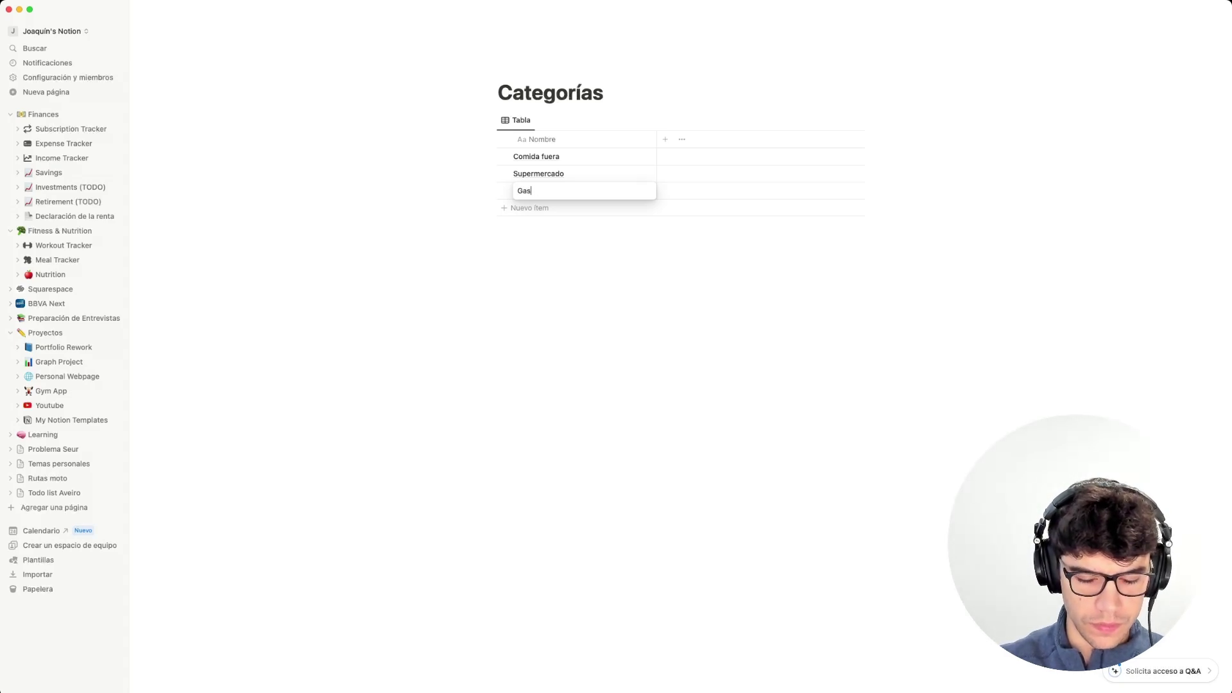
{"action": "type", "text": "Gasolina"}
{"action": "left_click", "coordinate": [435, 280]}
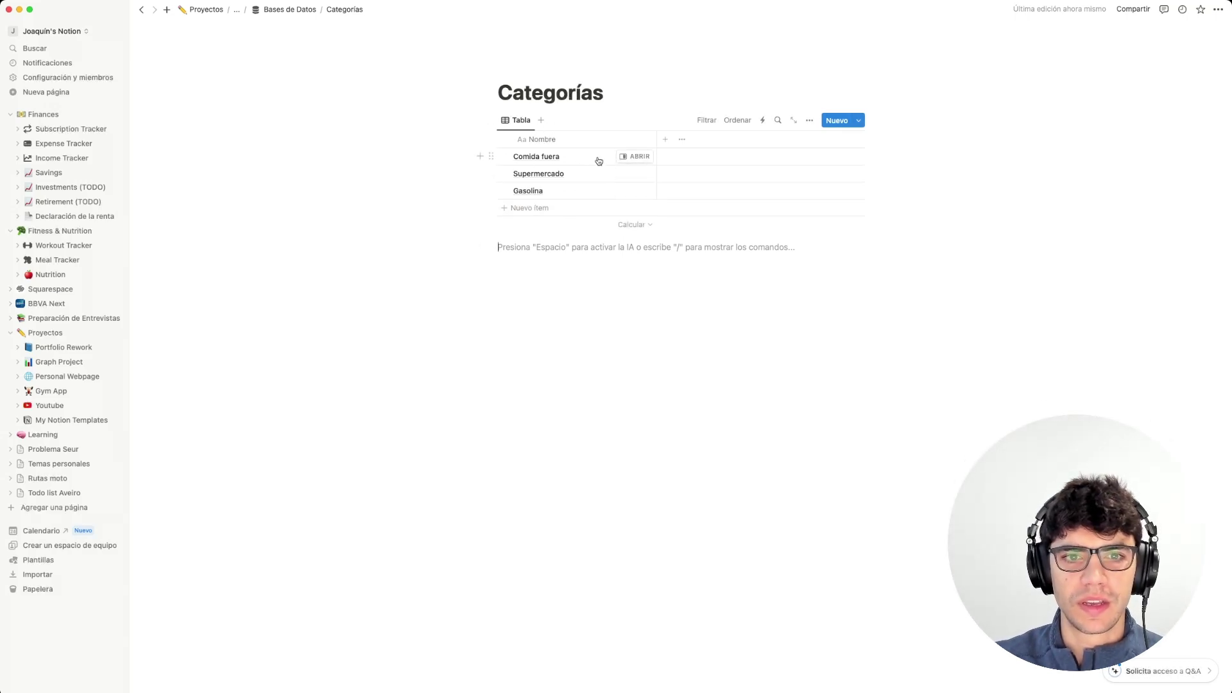
Open the Comida fuera category and give it the dark grey food icon with an apple, found with the search "apple".
{"action": "left_click", "coordinate": [630, 159]}
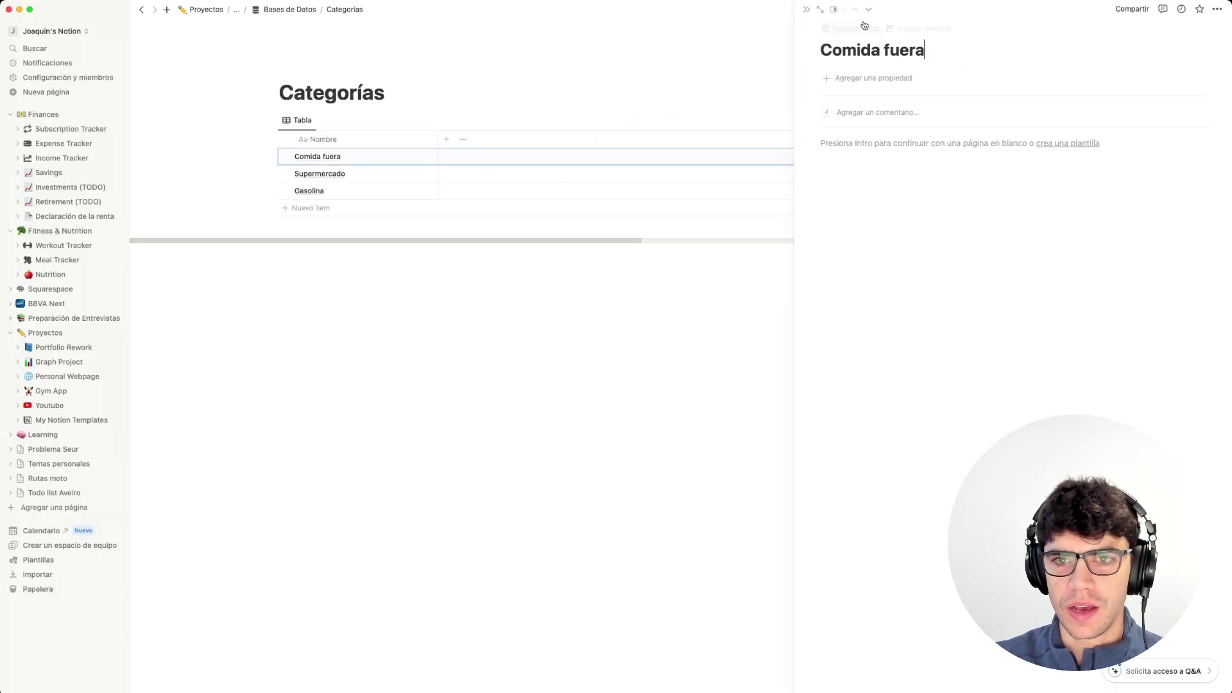
{"action": "left_click", "coordinate": [861, 31]}
{"action": "left_click", "coordinate": [832, 50]}
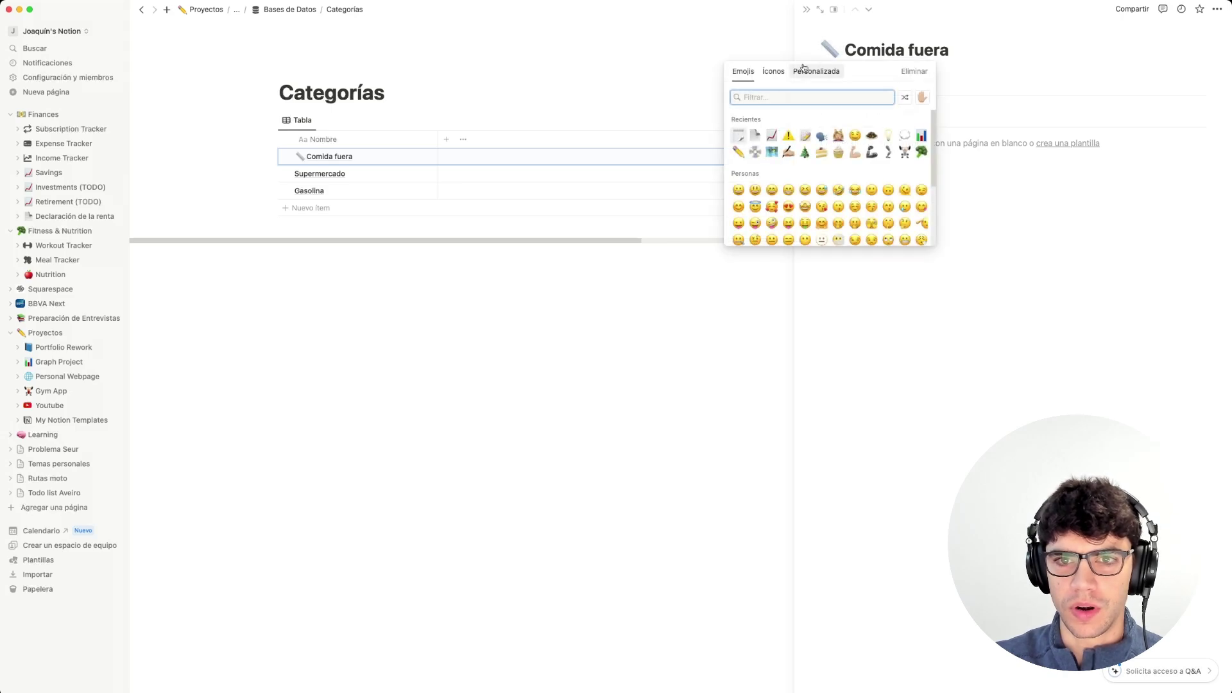
{"action": "left_click", "coordinate": [781, 72]}
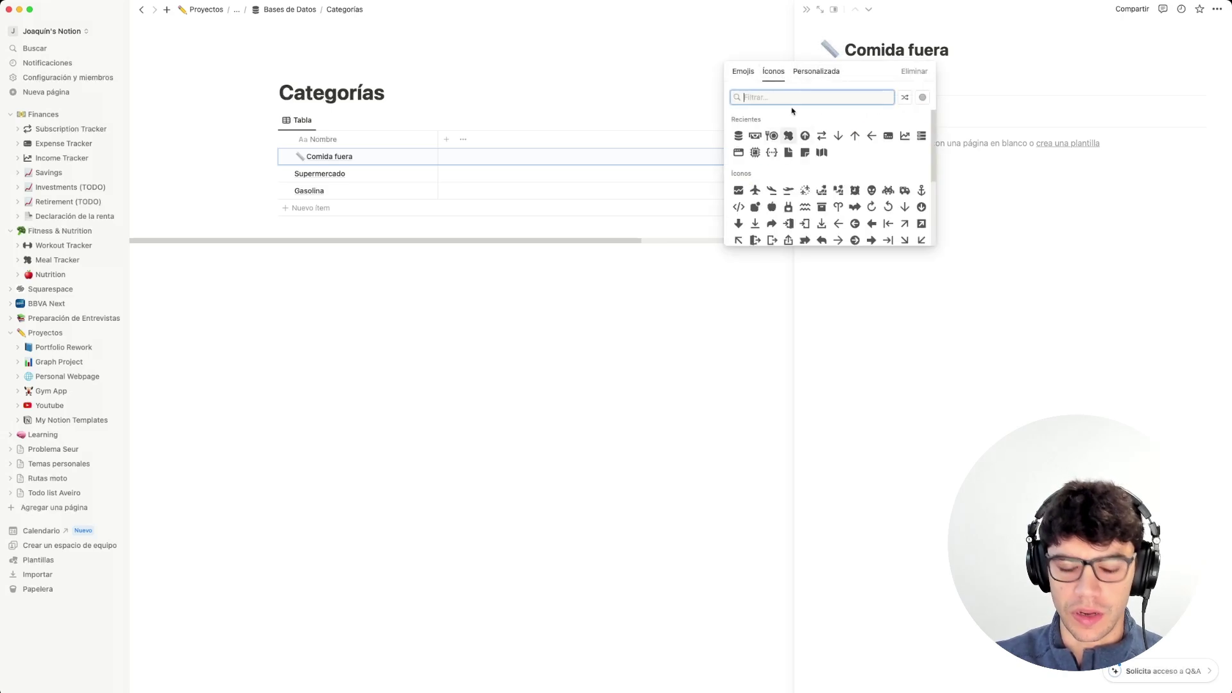
{"action": "type", "text": "appe"}
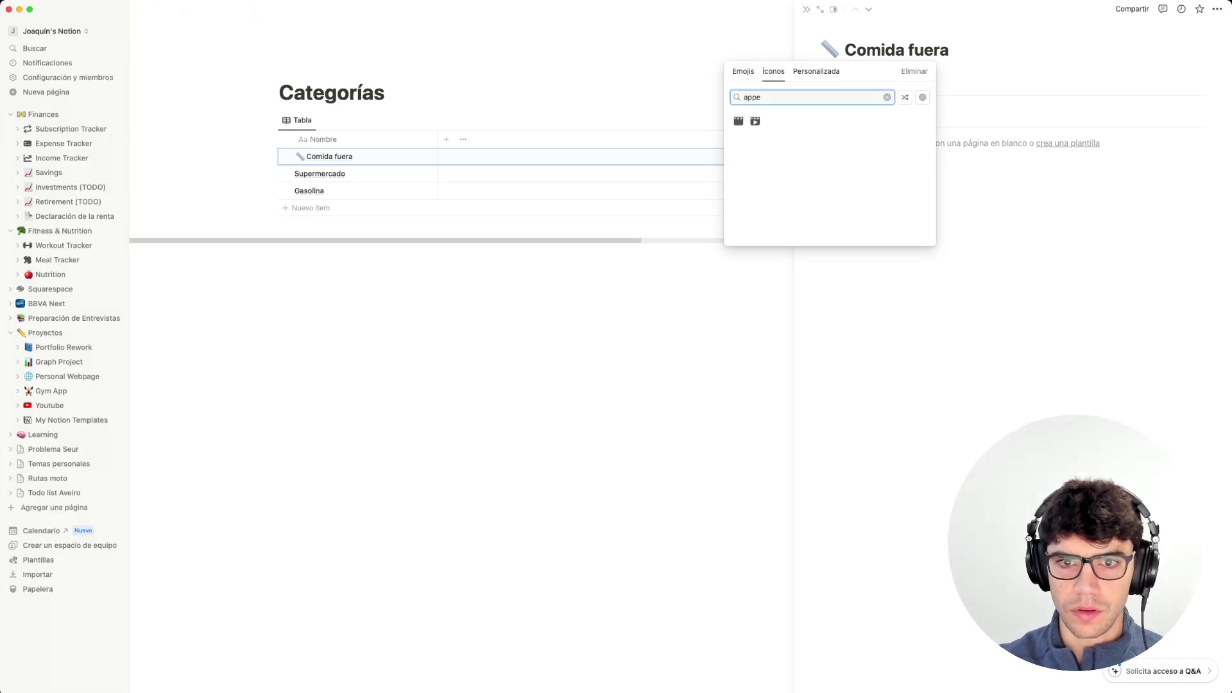
{"action": "type", "text": "lle"}
{"action": "mouse_move", "coordinate": [755, 121]}
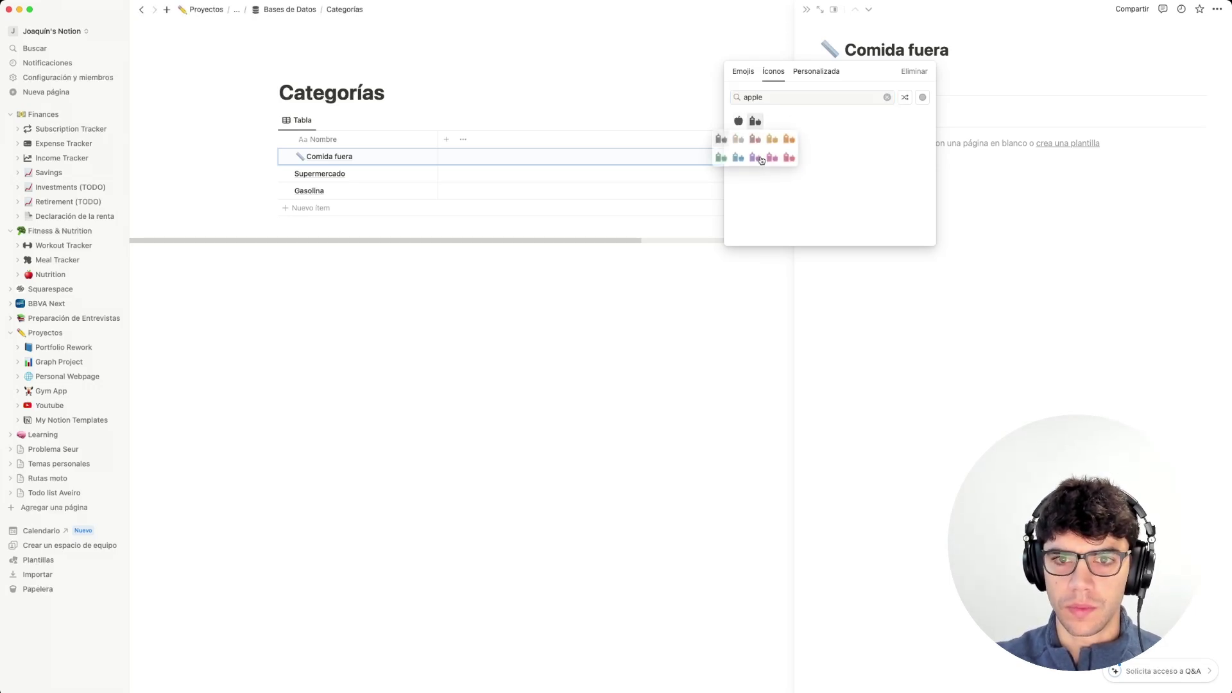
{"action": "left_click", "coordinate": [717, 145]}
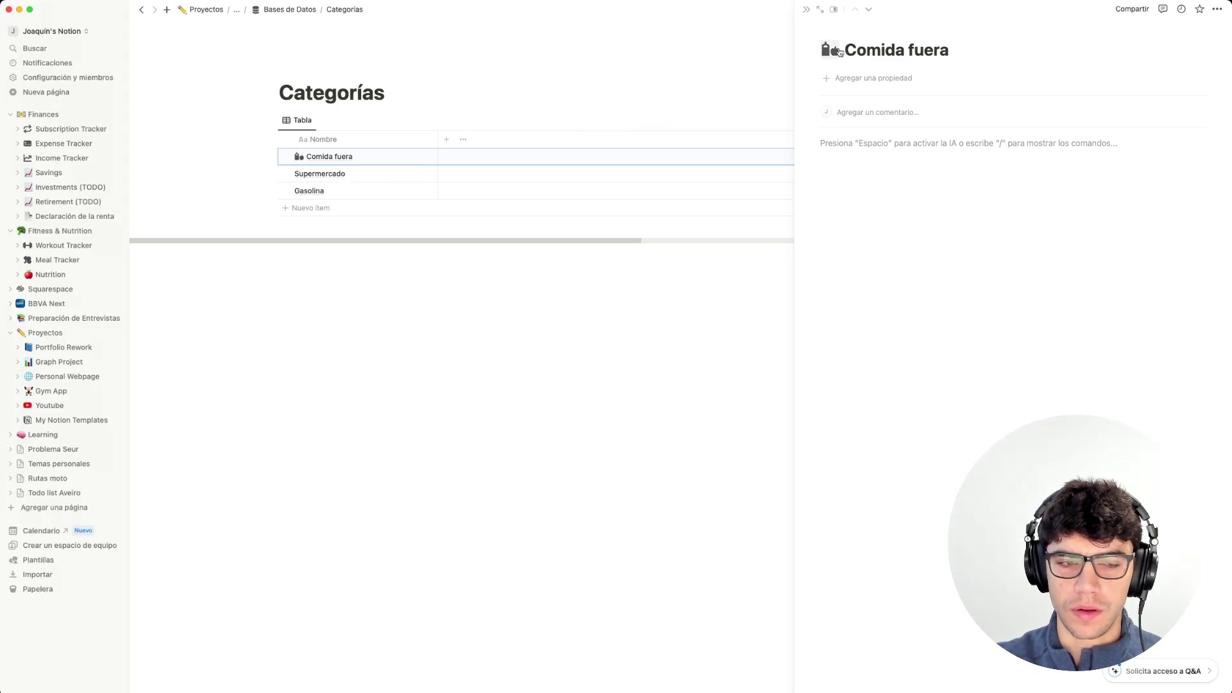
Open the Supermercado category and give it the dark grey banana icon found with the search "food".
{"action": "left_click", "coordinate": [416, 176]}
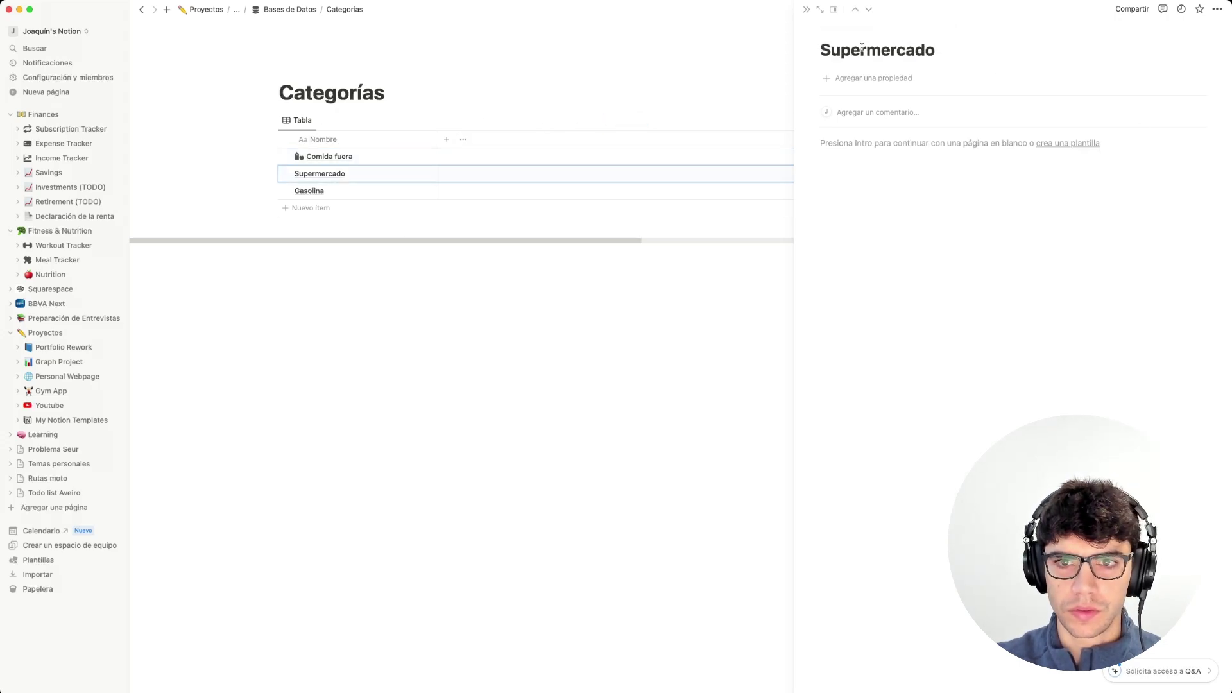
{"action": "left_click", "coordinate": [846, 36]}
{"action": "left_click", "coordinate": [836, 50]}
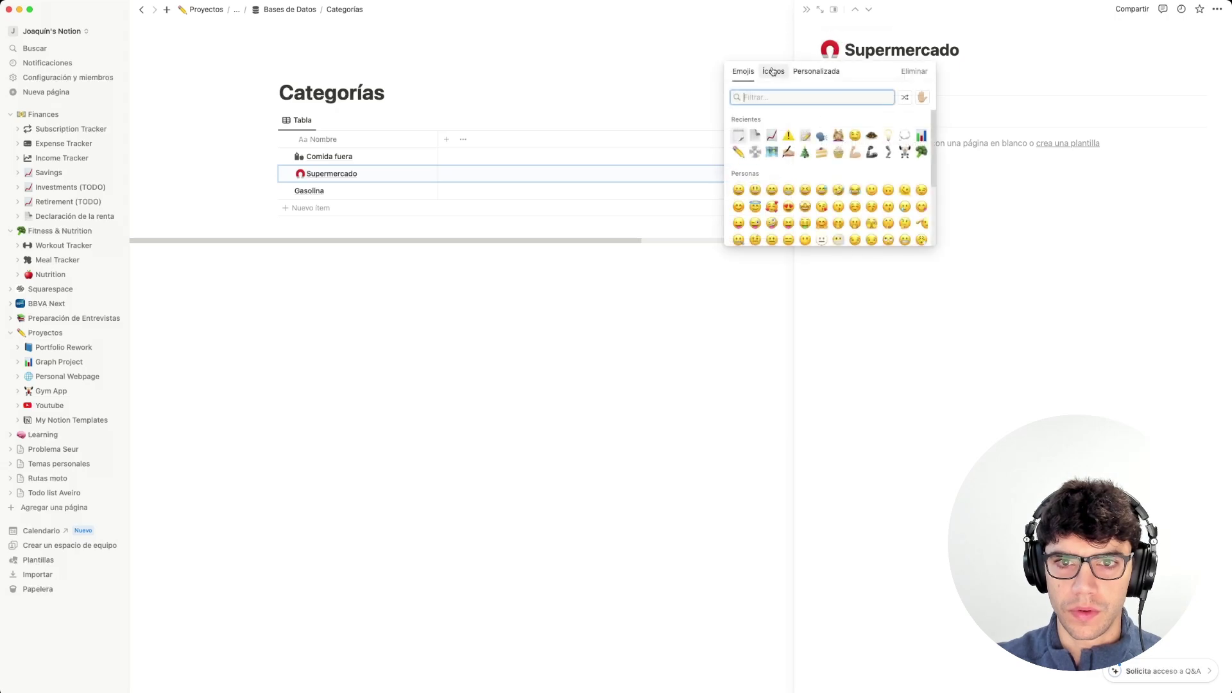
{"action": "left_click", "coordinate": [773, 72]}
{"action": "type", "text": "food"}
{"action": "left_click", "coordinate": [790, 123]}
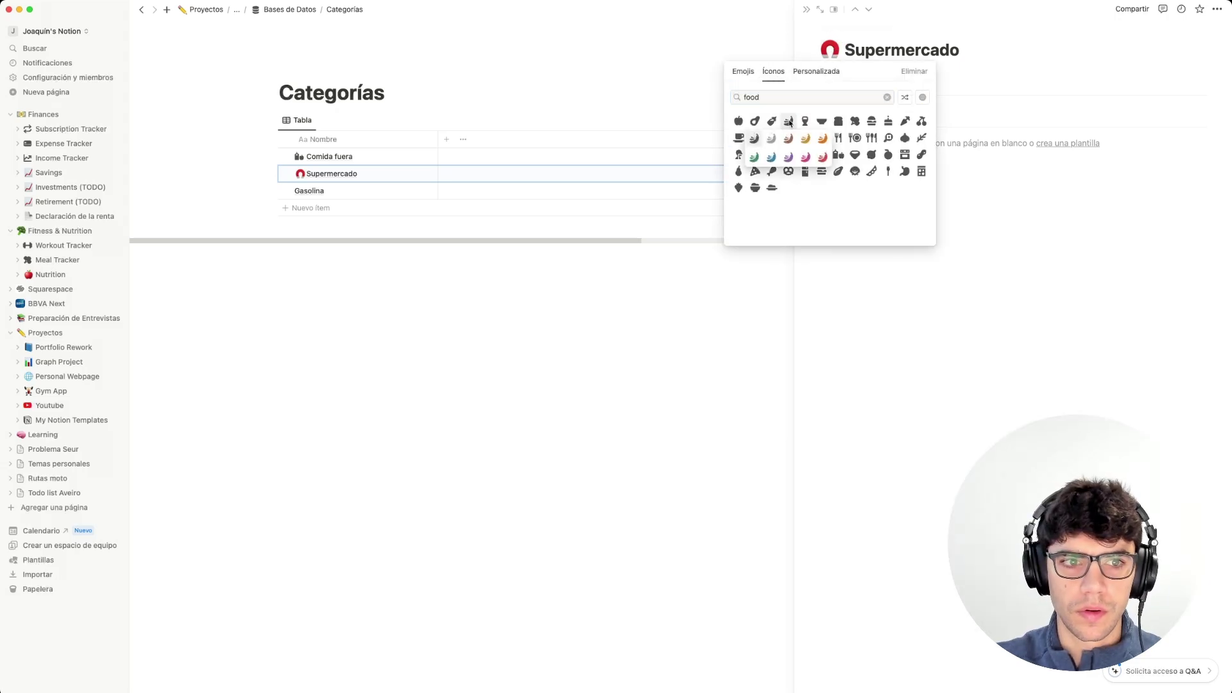
{"action": "left_click", "coordinate": [754, 139]}
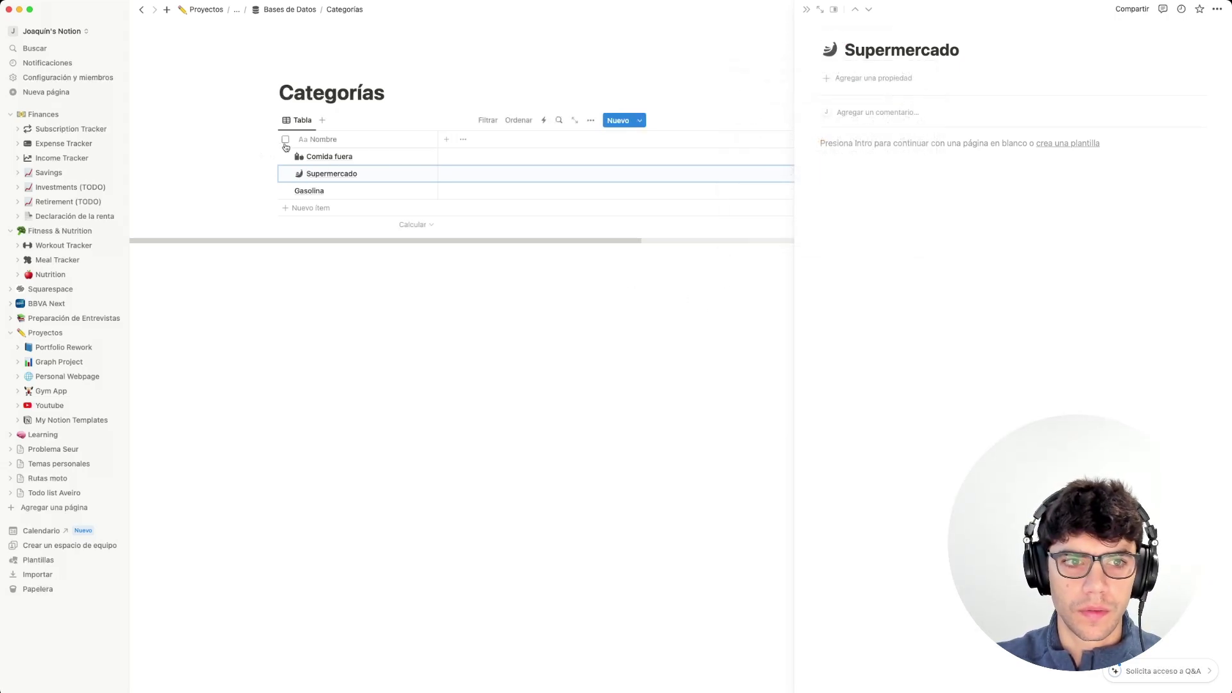
Change the Comida fuera category's icon to the dark grey burger found with the search "burg", and close its page.
{"action": "left_click", "coordinate": [326, 158]}
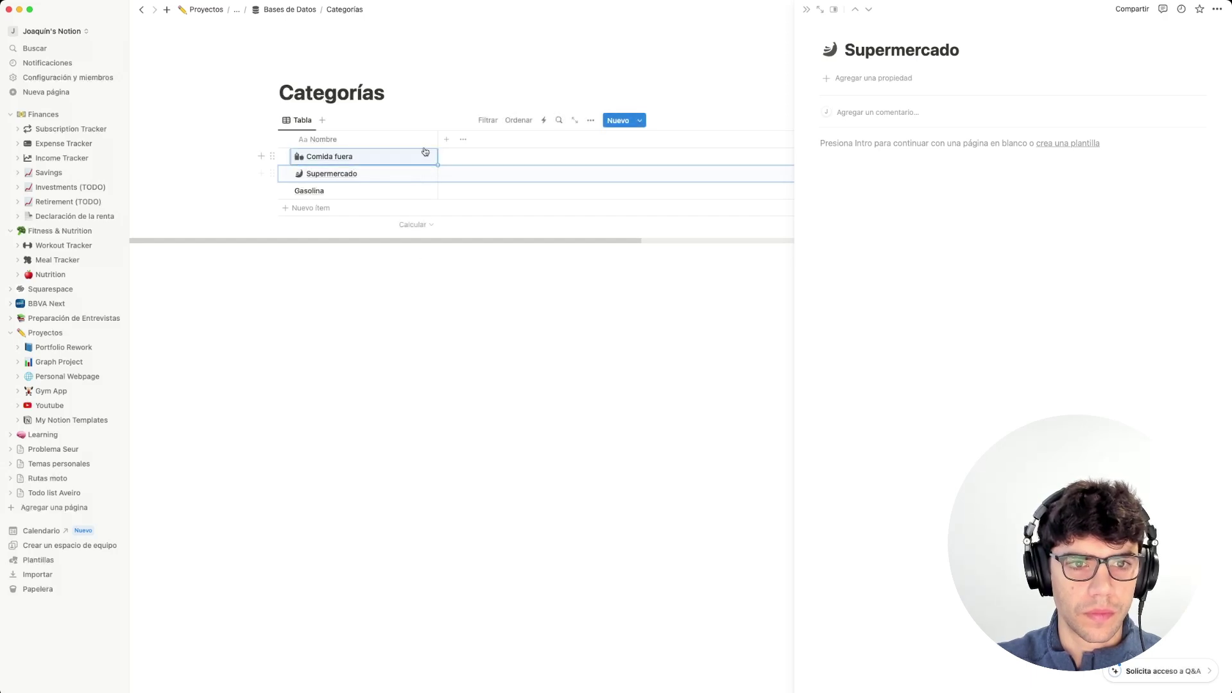
{"action": "key", "text": "Escape"}
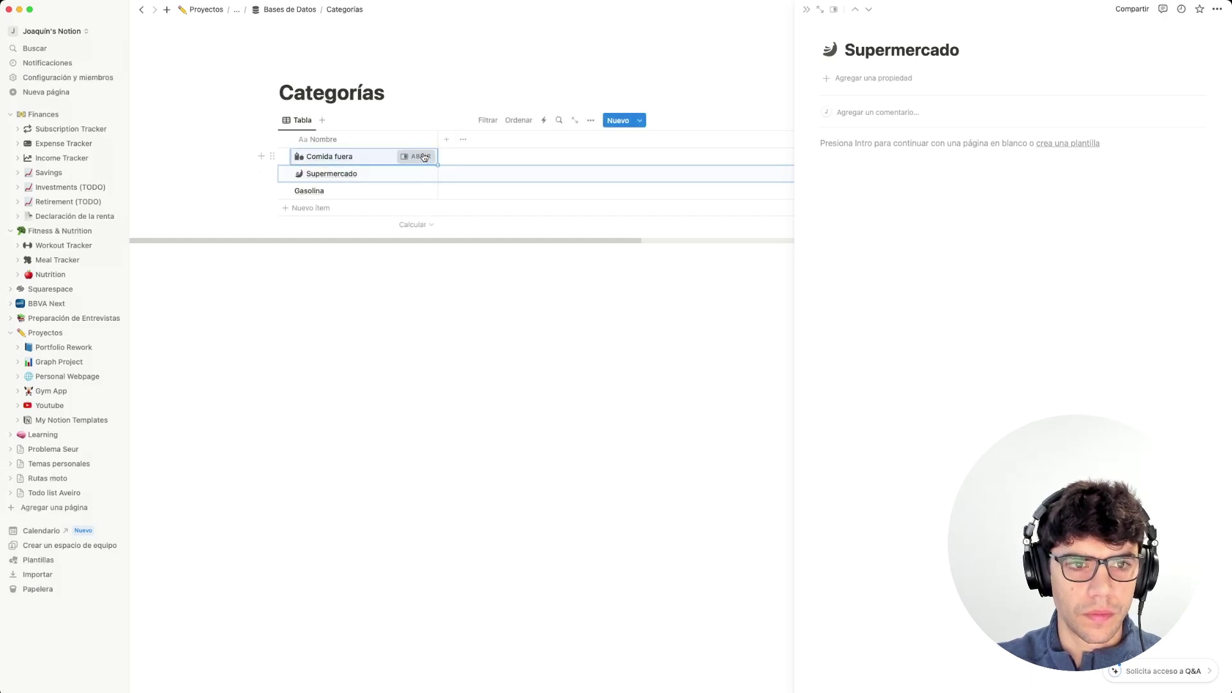
{"action": "left_click", "coordinate": [417, 157]}
{"action": "left_click", "coordinate": [830, 50]}
{"action": "type", "text": "burg"}
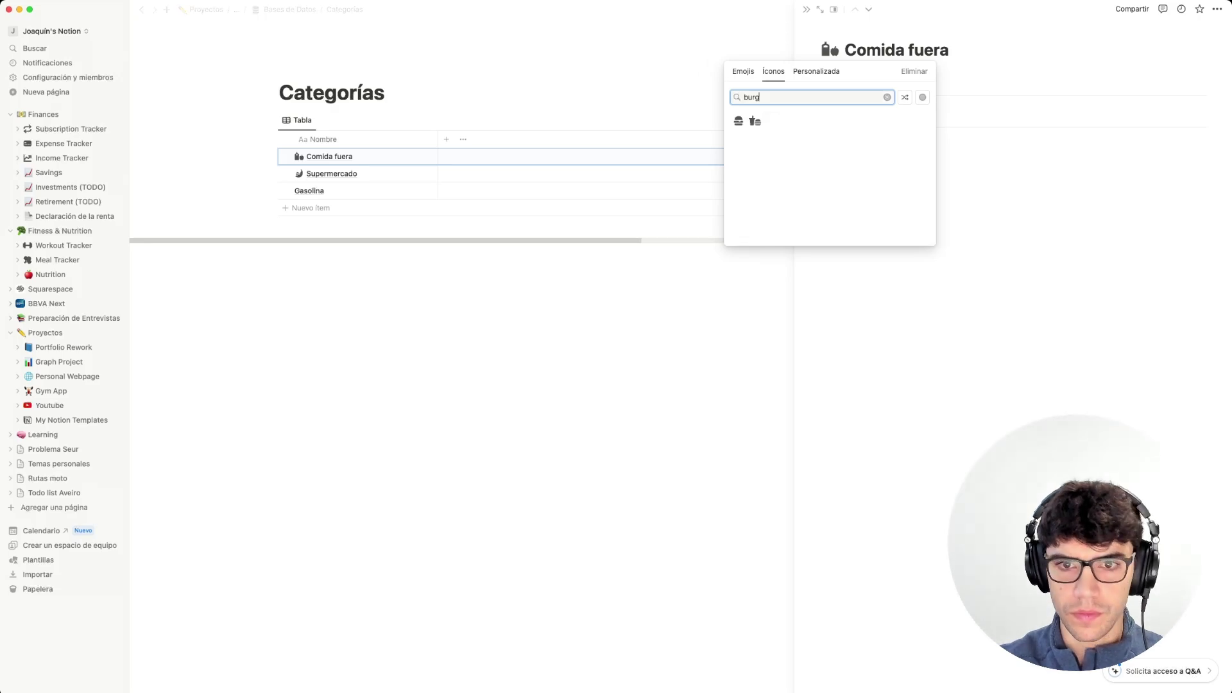
{"action": "left_click", "coordinate": [739, 122]}
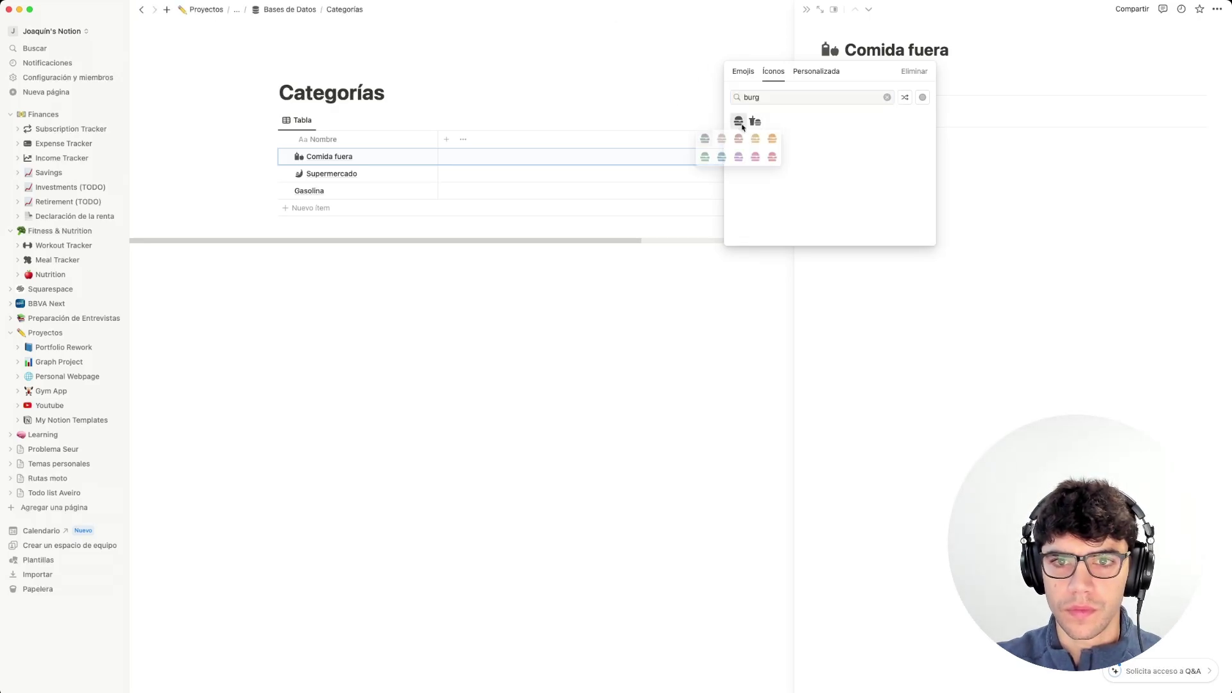
{"action": "left_click", "coordinate": [705, 139]}
{"action": "left_click", "coordinate": [769, 292]}
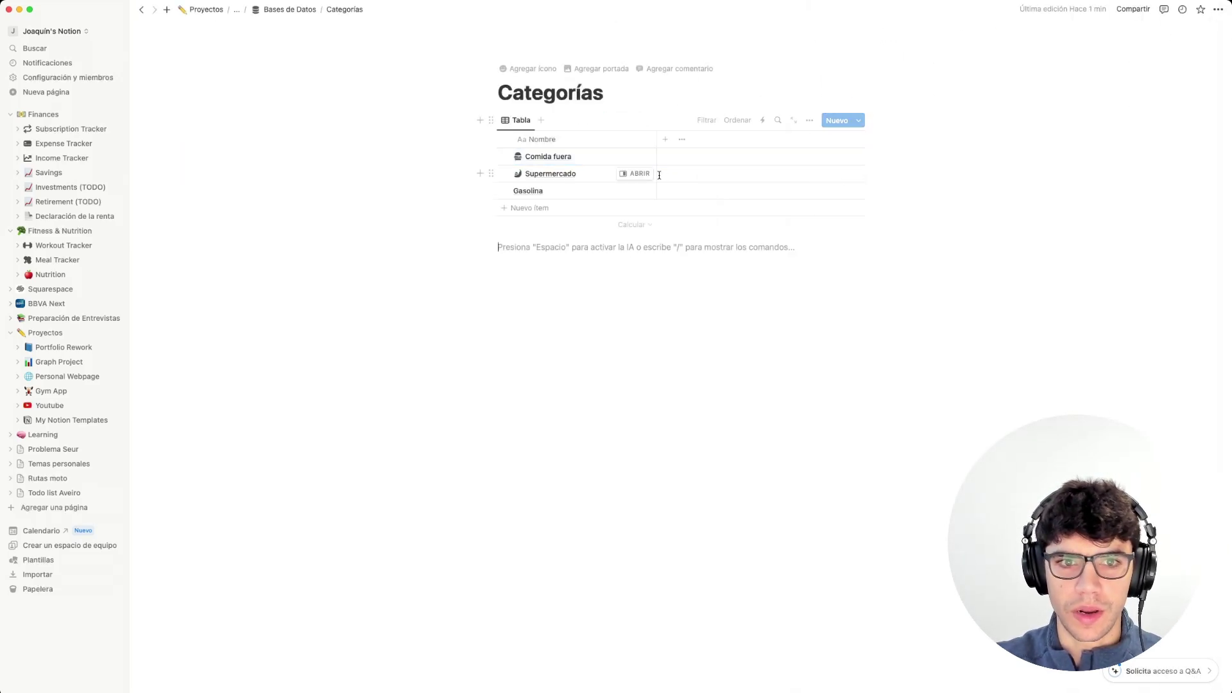
Open the Gasolina category, add an icon to it and switch the icon choices from emojis to Íconos.
{"action": "left_click", "coordinate": [622, 192]}
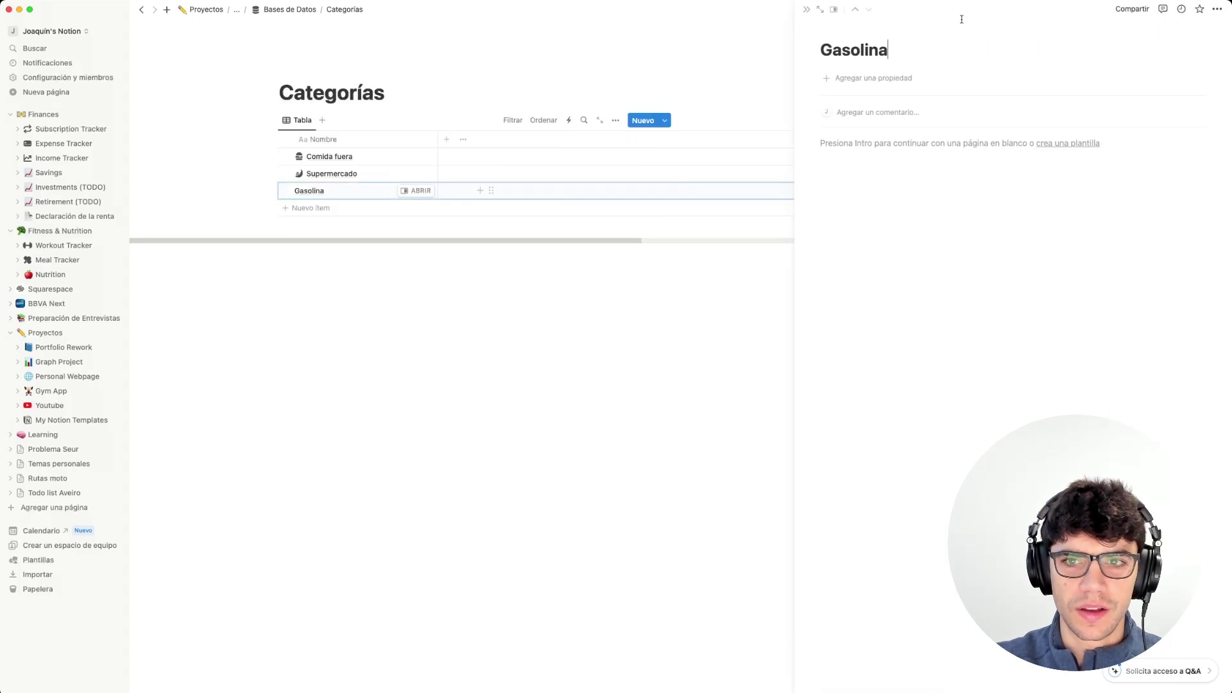
{"action": "left_click", "coordinate": [830, 46]}
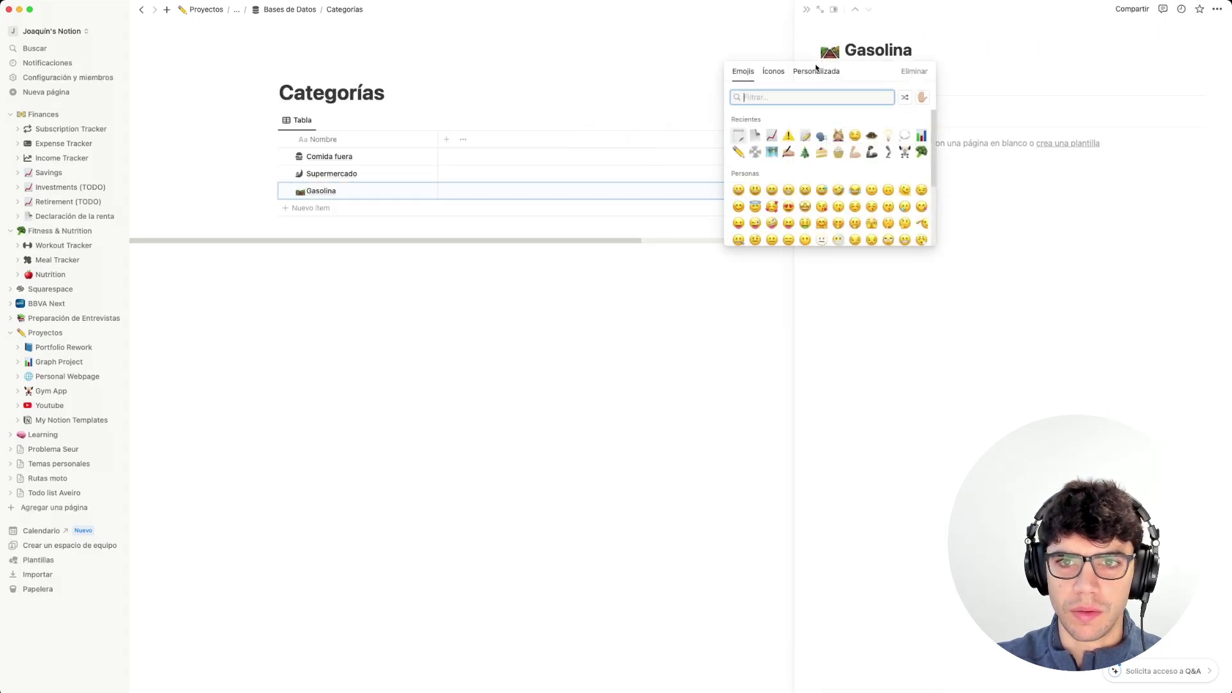
{"action": "left_click", "coordinate": [773, 72]}
{"action": "type", "text": "gaso"}
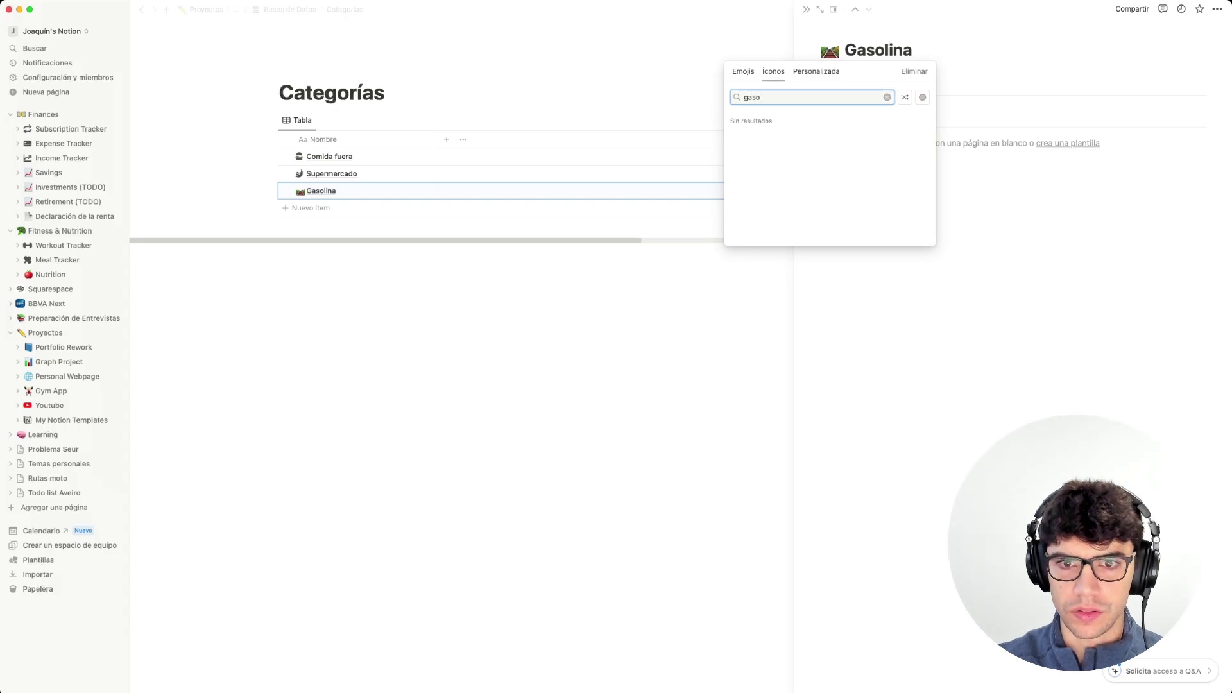
{"action": "type", "text": "l"}
{"action": "key", "text": "BackSpace"}
{"action": "key", "text": "BackSpace"}
{"action": "key", "text": "BackSpace"}
{"action": "key", "text": "BackSpace"}
{"action": "key", "text": "BackSpace"}
{"action": "type", "text": "a"}
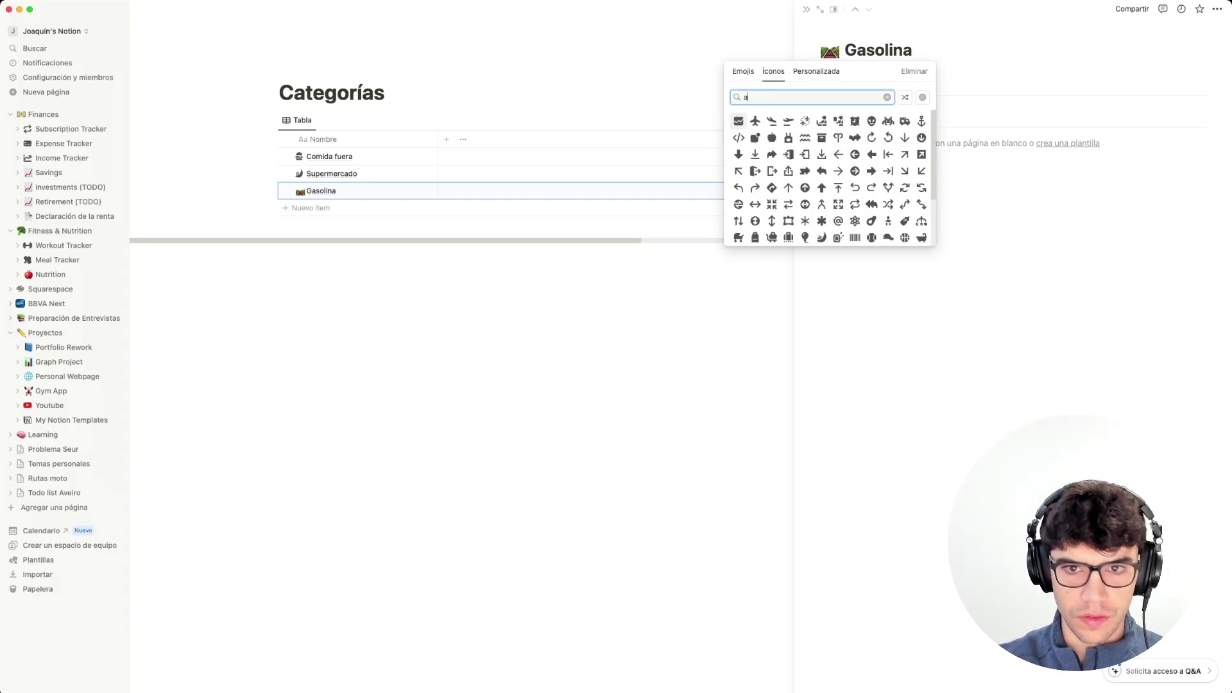
{"action": "key", "text": "BackSpace"}
Set Gasolina's icon to the dark grey fuel pump found with the search "gas", and close its page.
{"action": "type", "text": "ghas"}
{"action": "key", "text": "BackSpace"}
{"action": "key", "text": "BackSpace"}
{"action": "key", "text": "BackSpace"}
{"action": "type", "text": "as"}
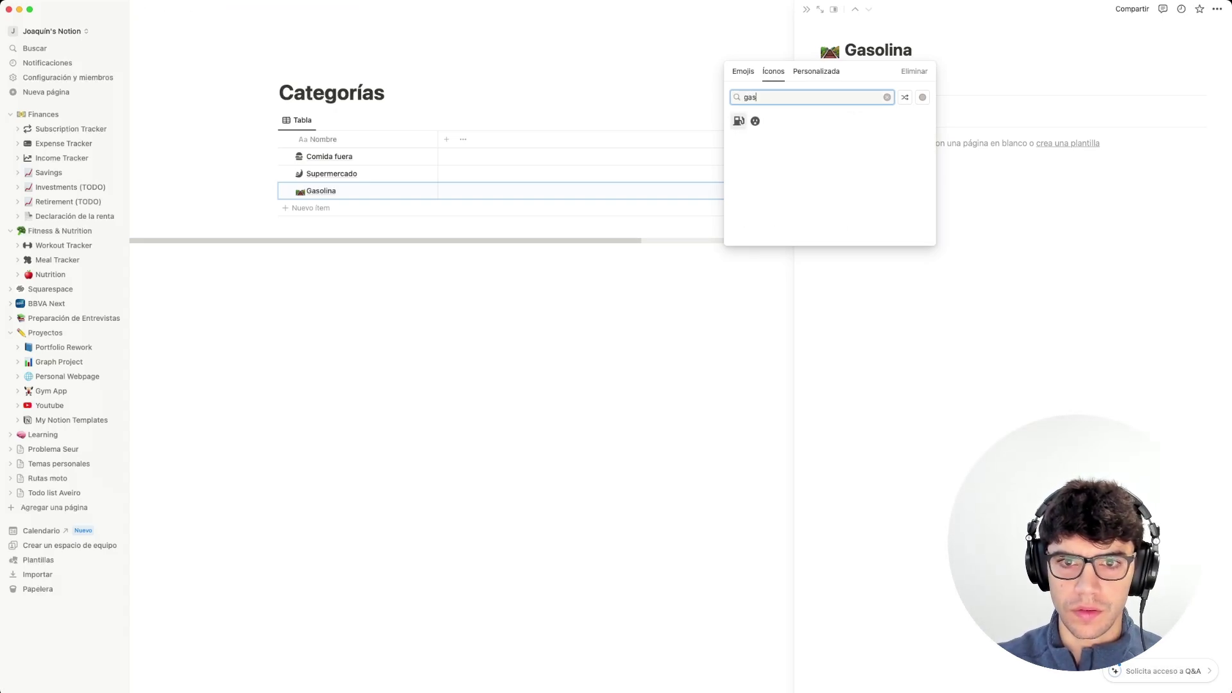
{"action": "mouse_move", "coordinate": [735, 120]}
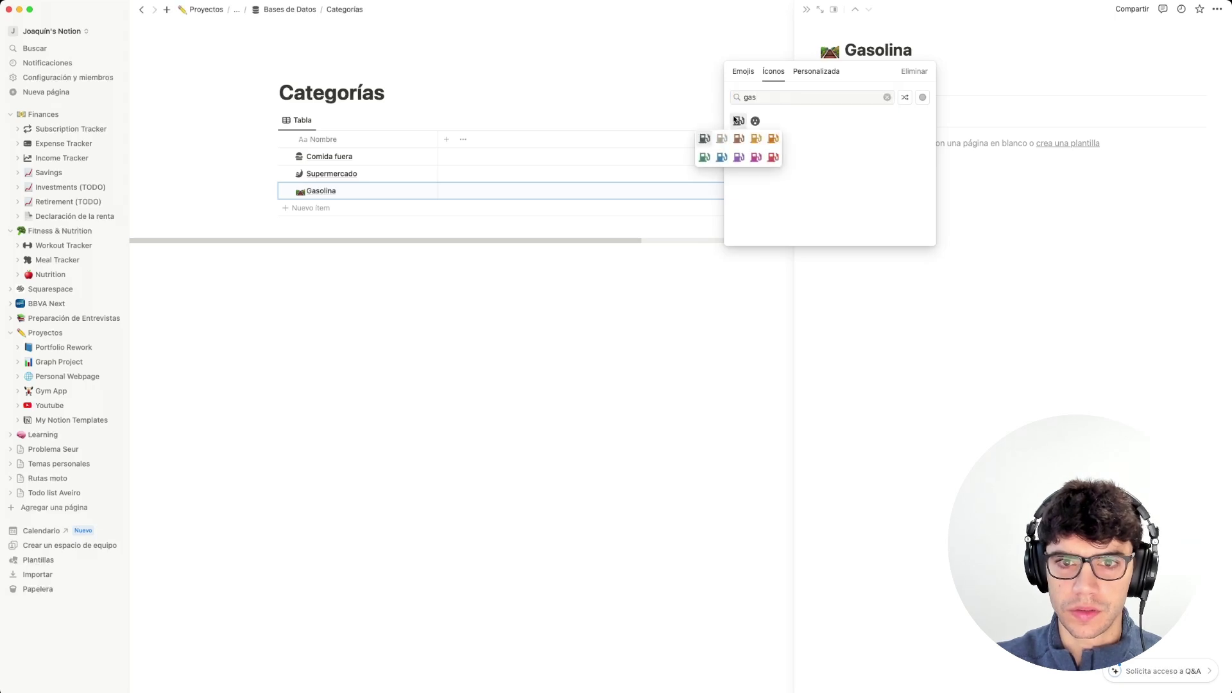
{"action": "left_click", "coordinate": [704, 139]}
{"action": "left_click", "coordinate": [712, 440]}
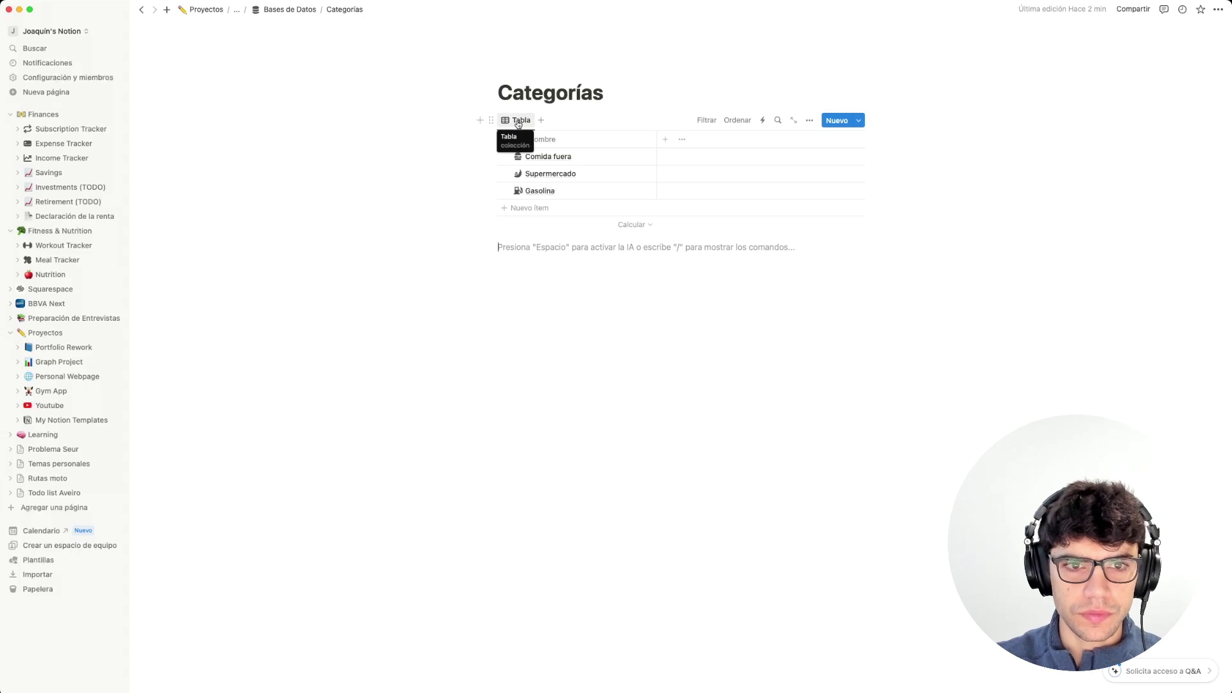
Return to the Bases de Datos page and give the Categorías subpage the dark grey stacked-box icon found with "categ".
{"action": "left_click", "coordinate": [287, 10]}
{"action": "left_click", "coordinate": [592, 213]}
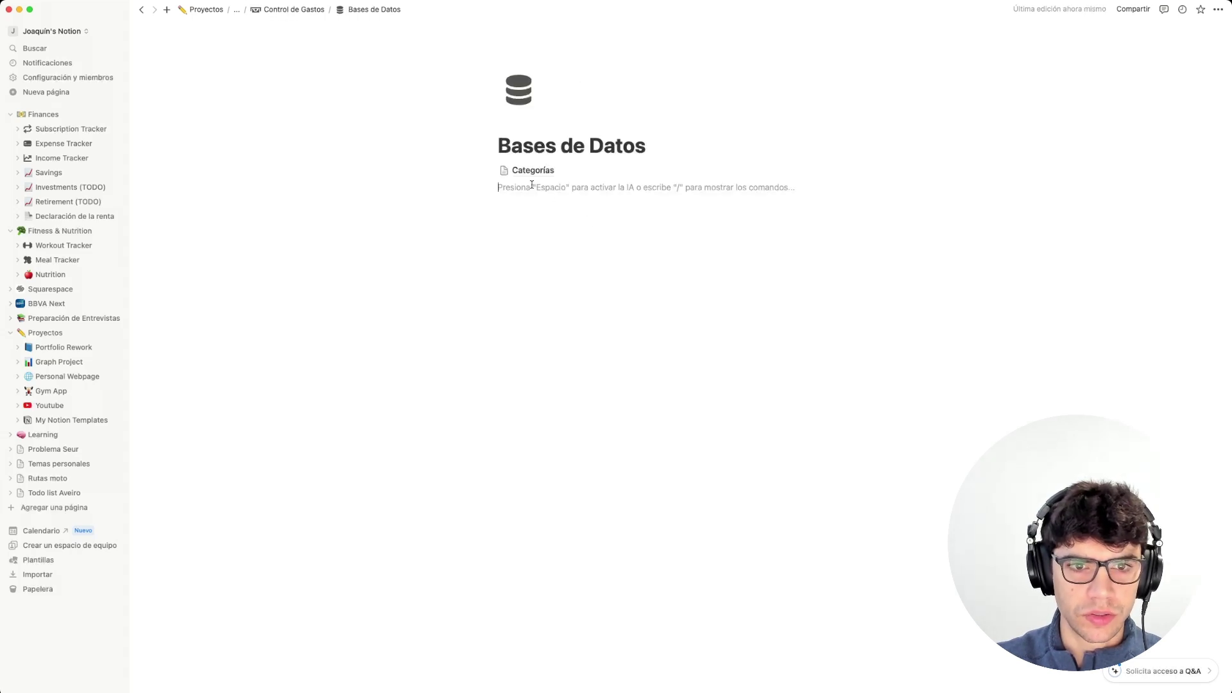
{"action": "left_click", "coordinate": [504, 170]}
{"action": "left_click", "coordinate": [443, 191]}
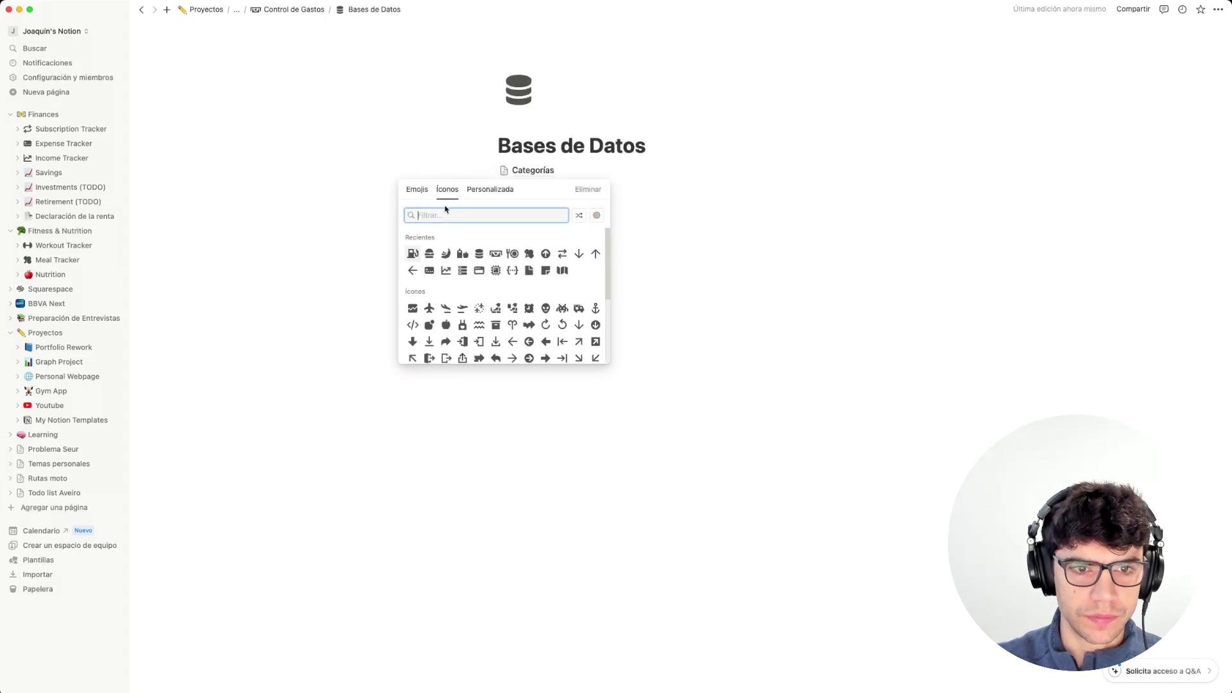
{"action": "type", "text": "categ"}
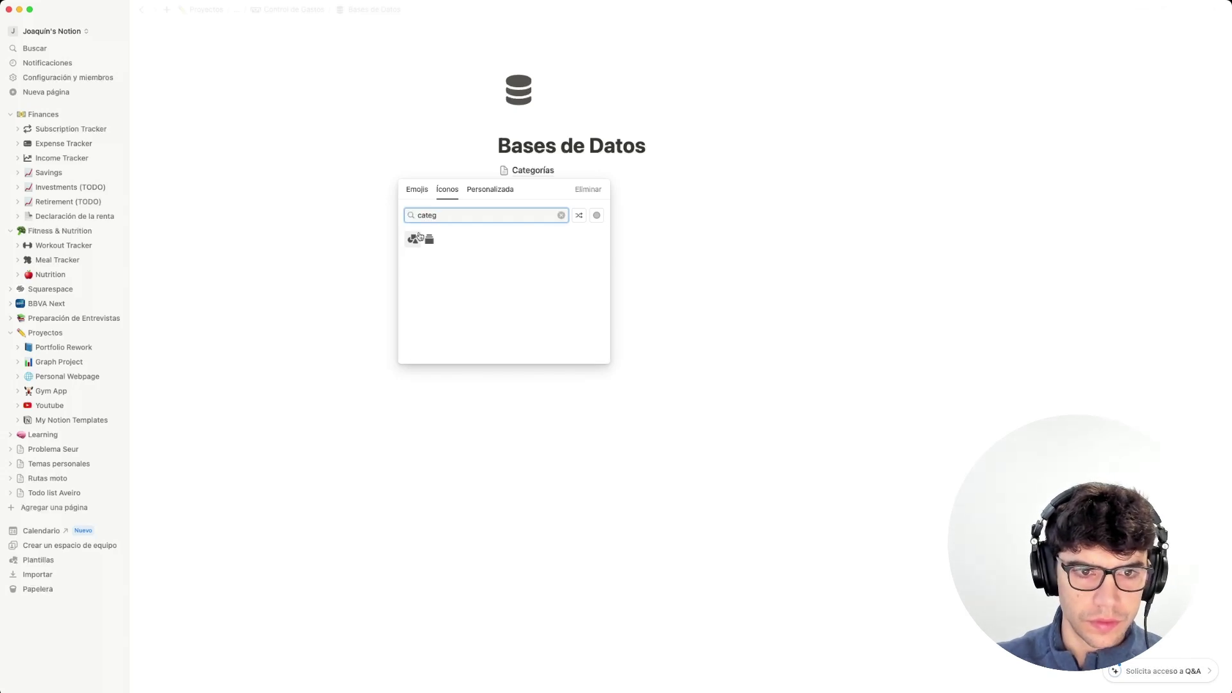
{"action": "mouse_move", "coordinate": [429, 238]}
{"action": "left_click", "coordinate": [412, 258]}
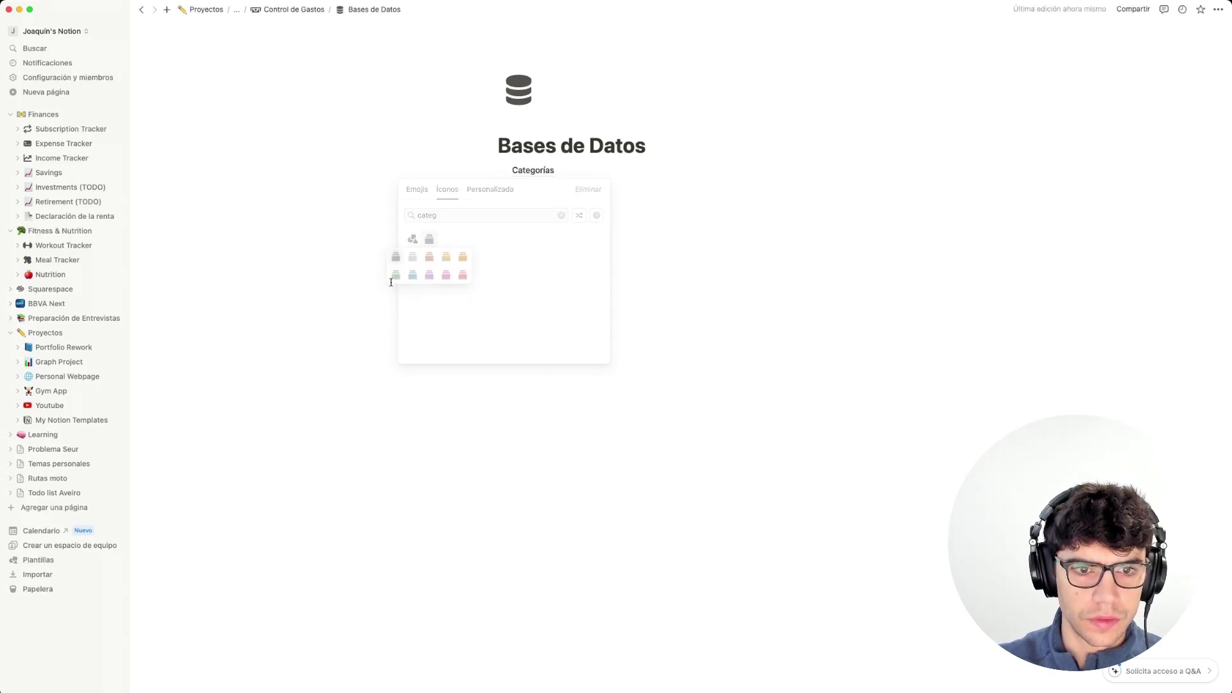
Create a subpage titled "Gastos" below Categorías on the Bases de Datos page.
{"action": "type", "text": "/page"}
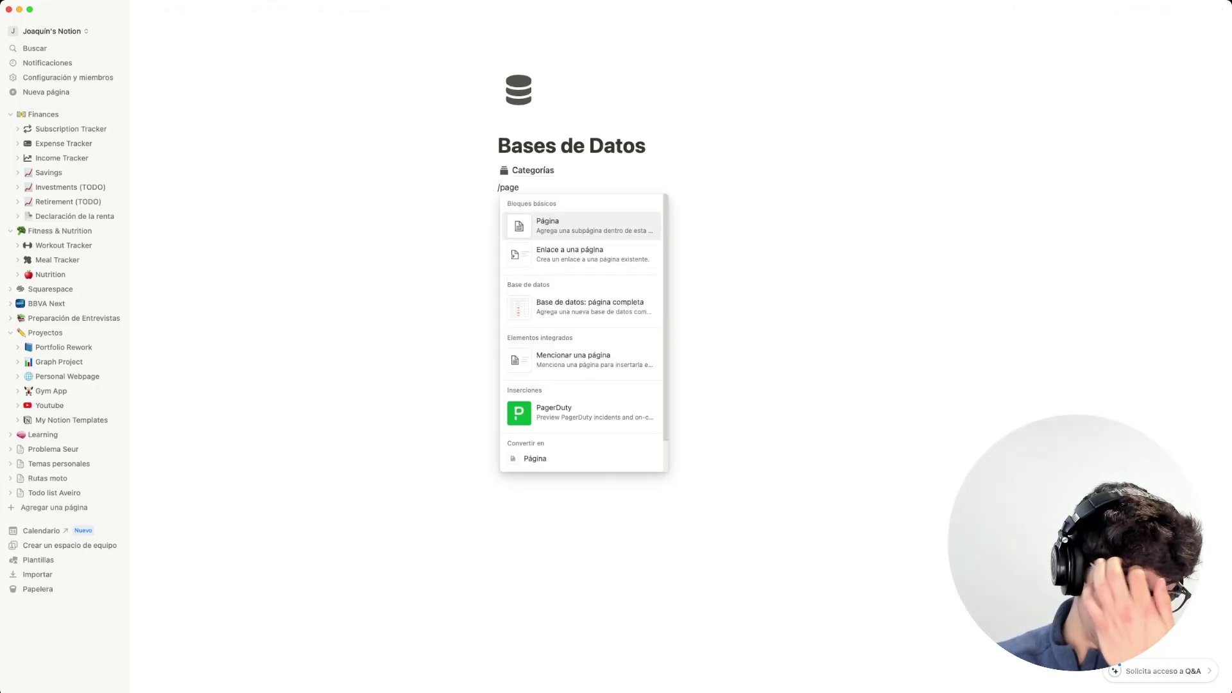
{"action": "key", "text": "Return"}
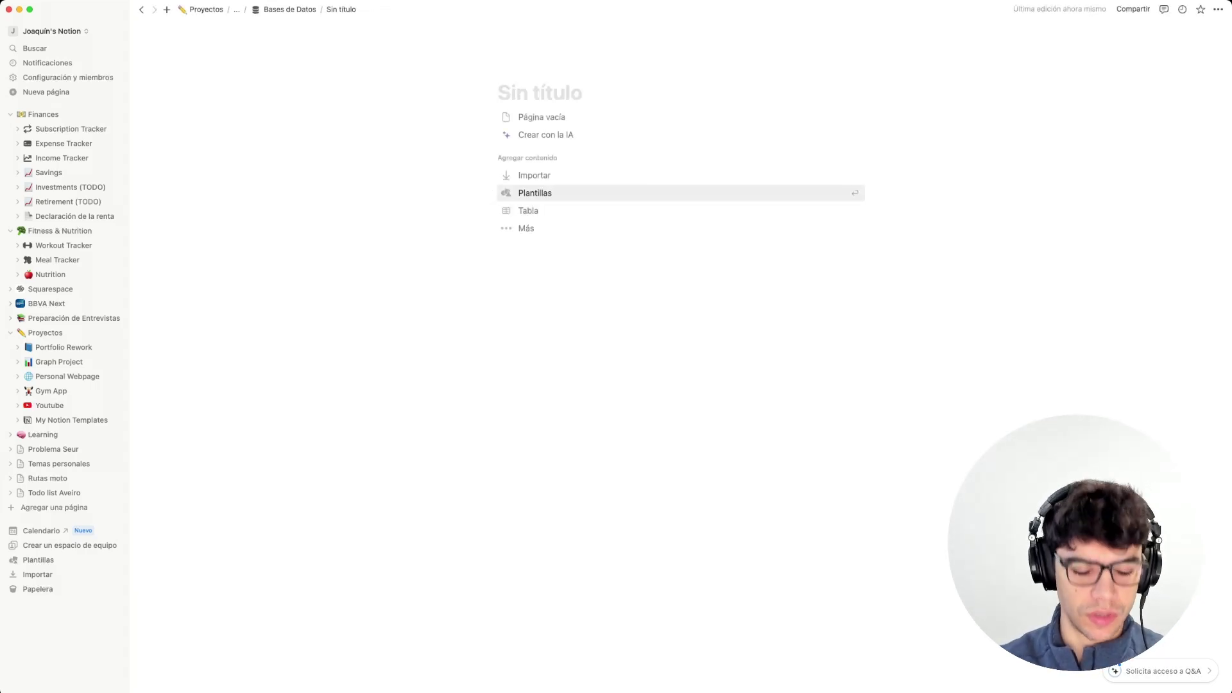
{"action": "type", "text": "Gastos"}
{"action": "key", "text": "Return"}
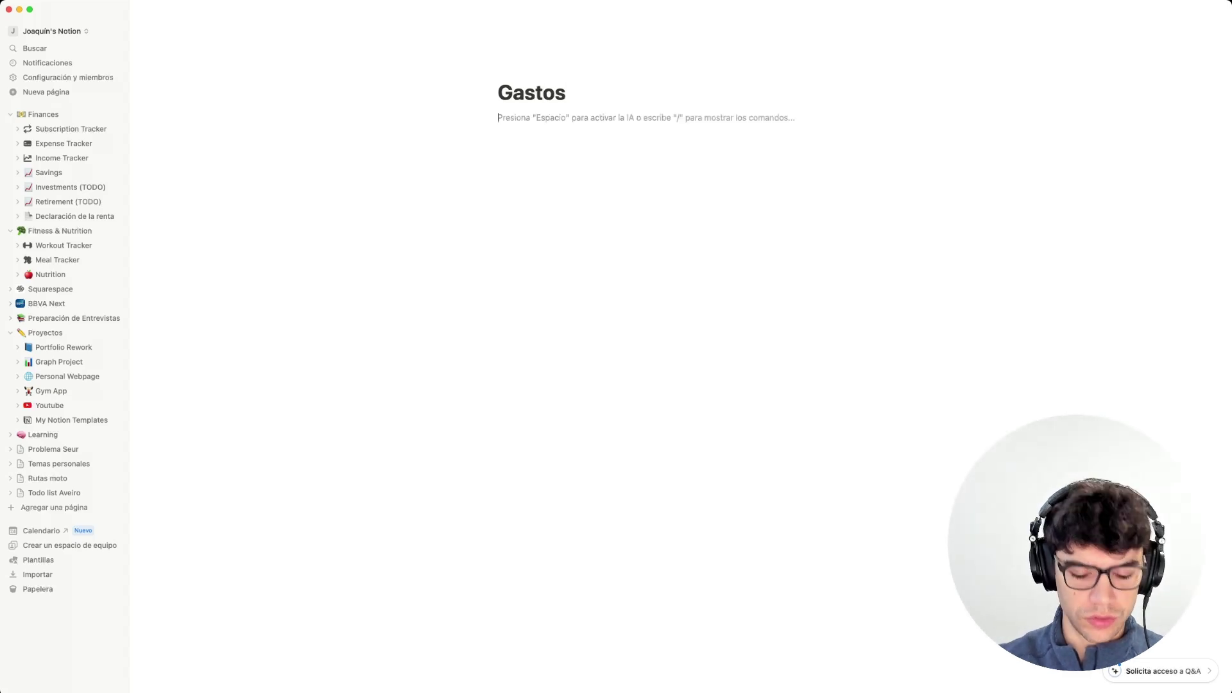
Insert a table view with a new database on the Gastos page and title the database "Gastos".
{"action": "type", "text": "/databa"}
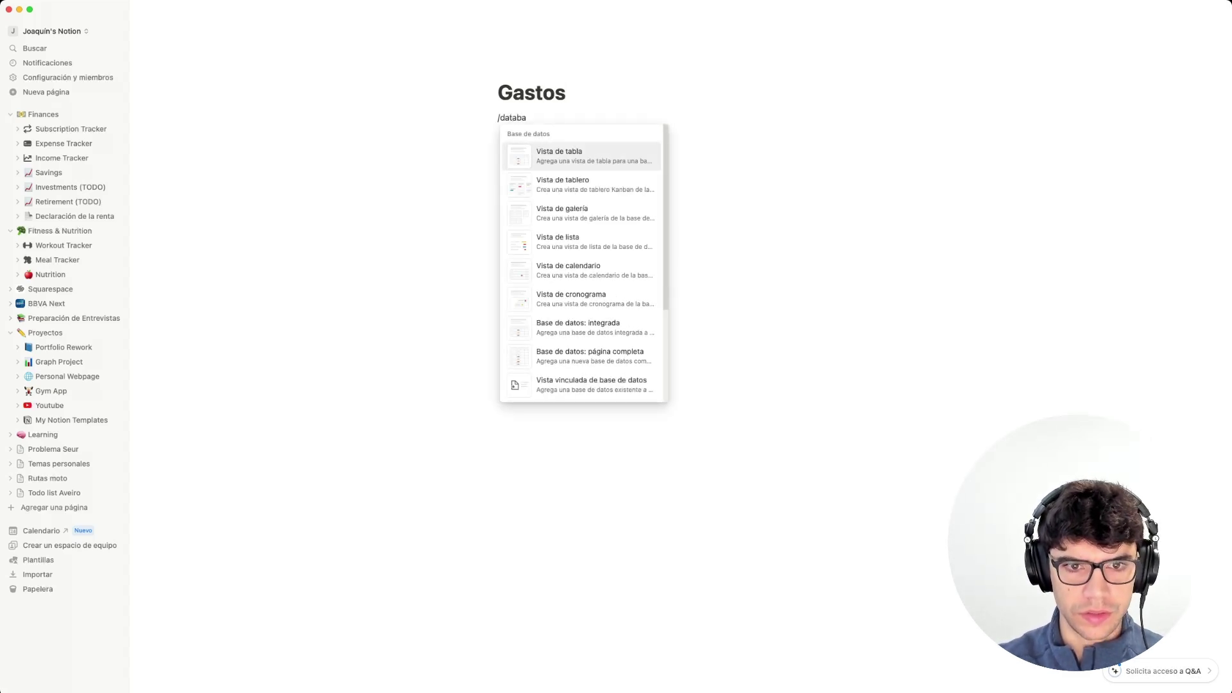
{"action": "key", "text": "Return"}
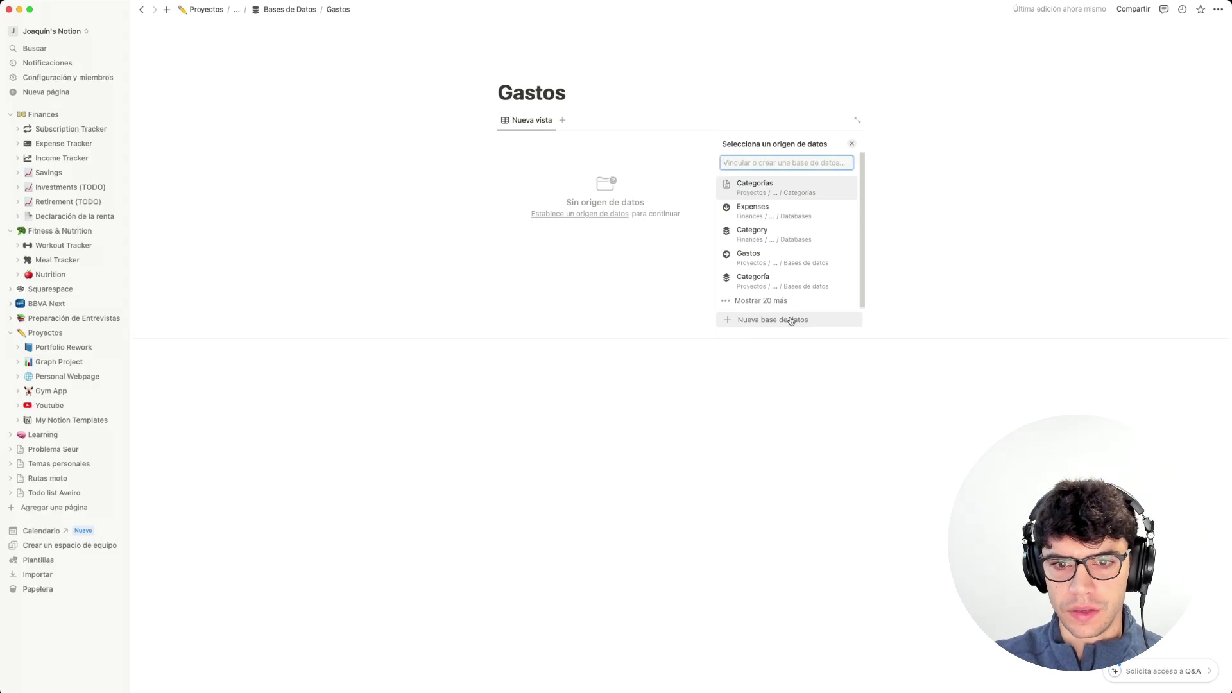
{"action": "left_click", "coordinate": [791, 320]}
{"action": "left_click", "coordinate": [516, 142]}
{"action": "type", "text": "Gastos"}
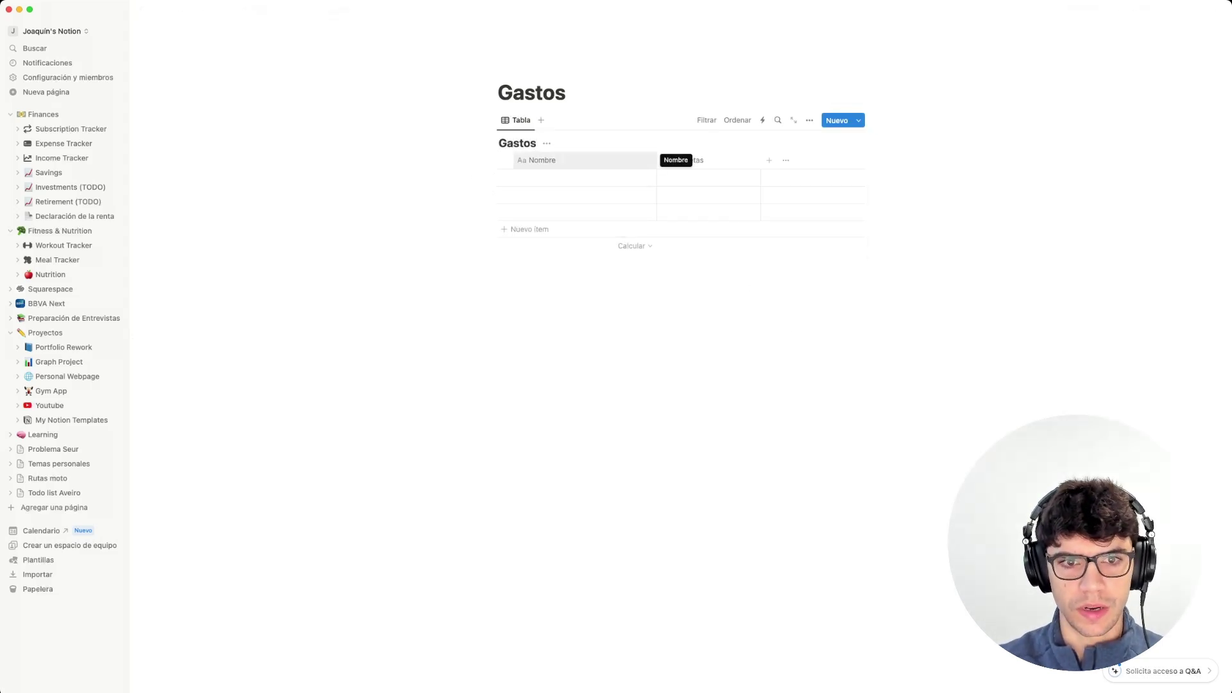
Hide the Gastos database's title and delete the Etiquetas property from its table.
{"action": "left_click", "coordinate": [546, 143]}
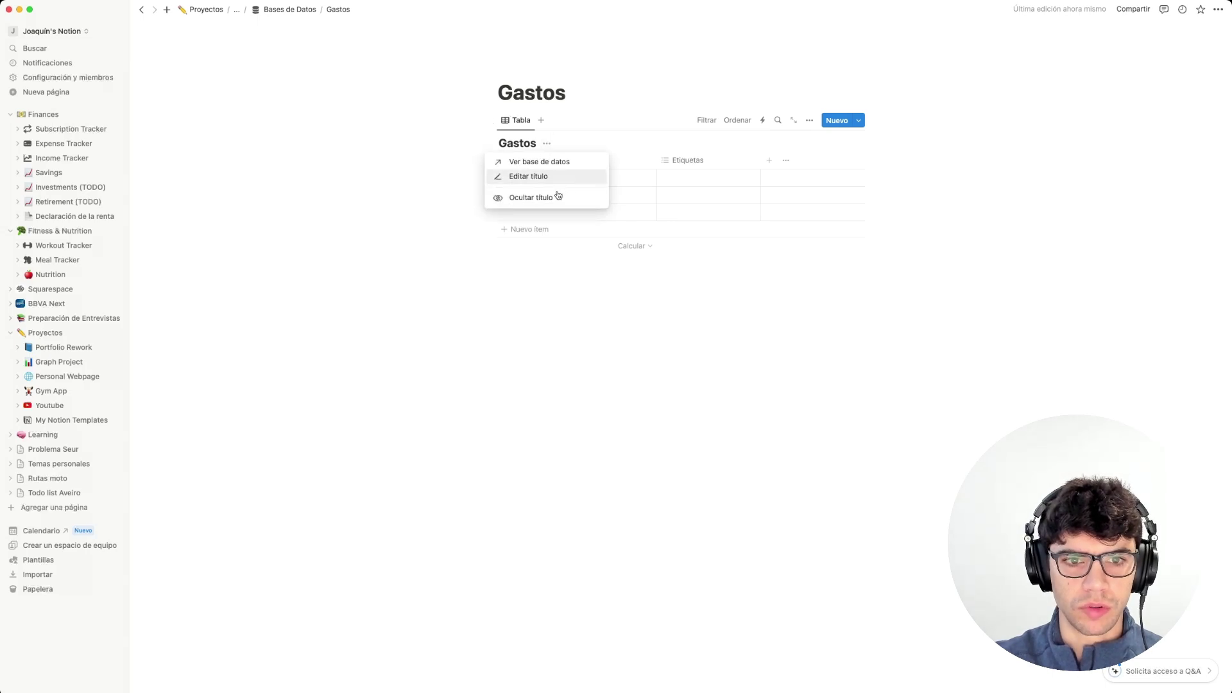
{"action": "left_click", "coordinate": [558, 196]}
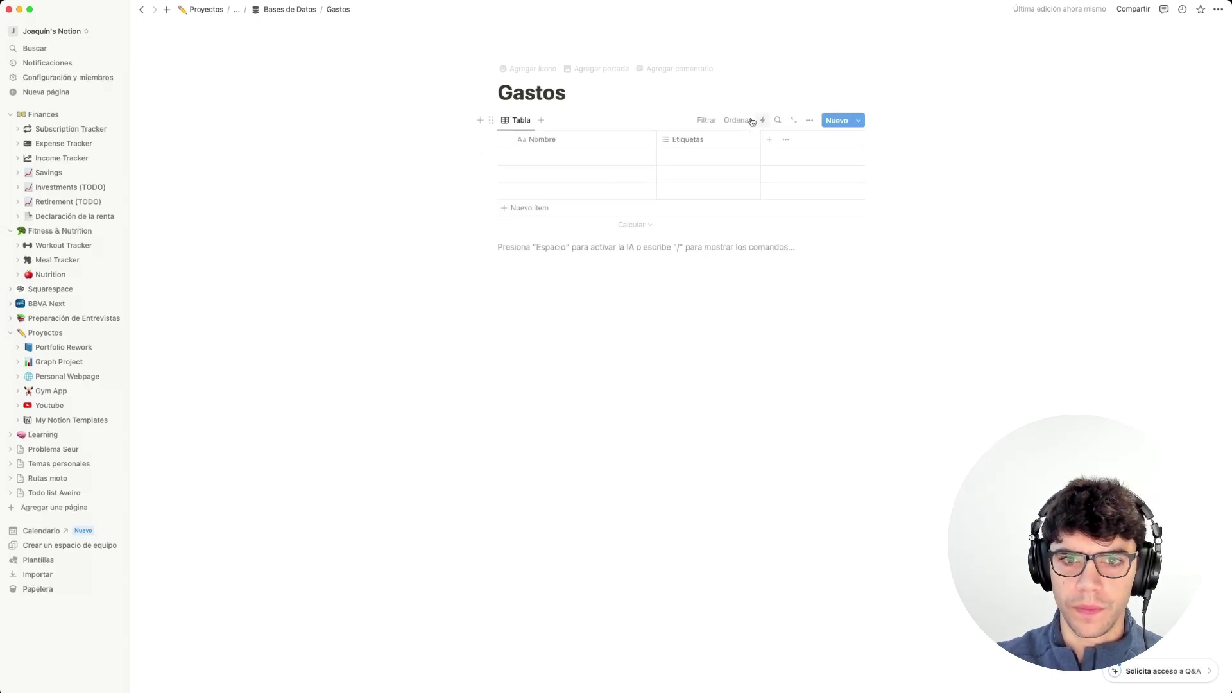
{"action": "left_click", "coordinate": [809, 120]}
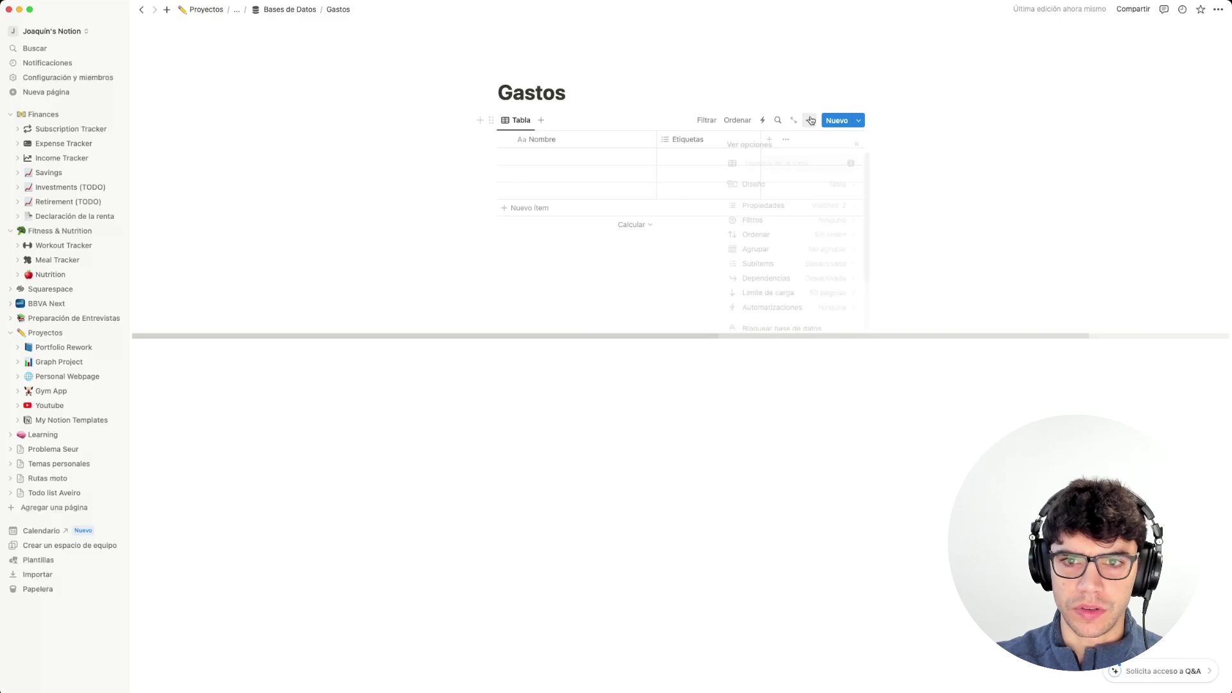
{"action": "left_click", "coordinate": [711, 139]}
{"action": "left_click", "coordinate": [728, 140]}
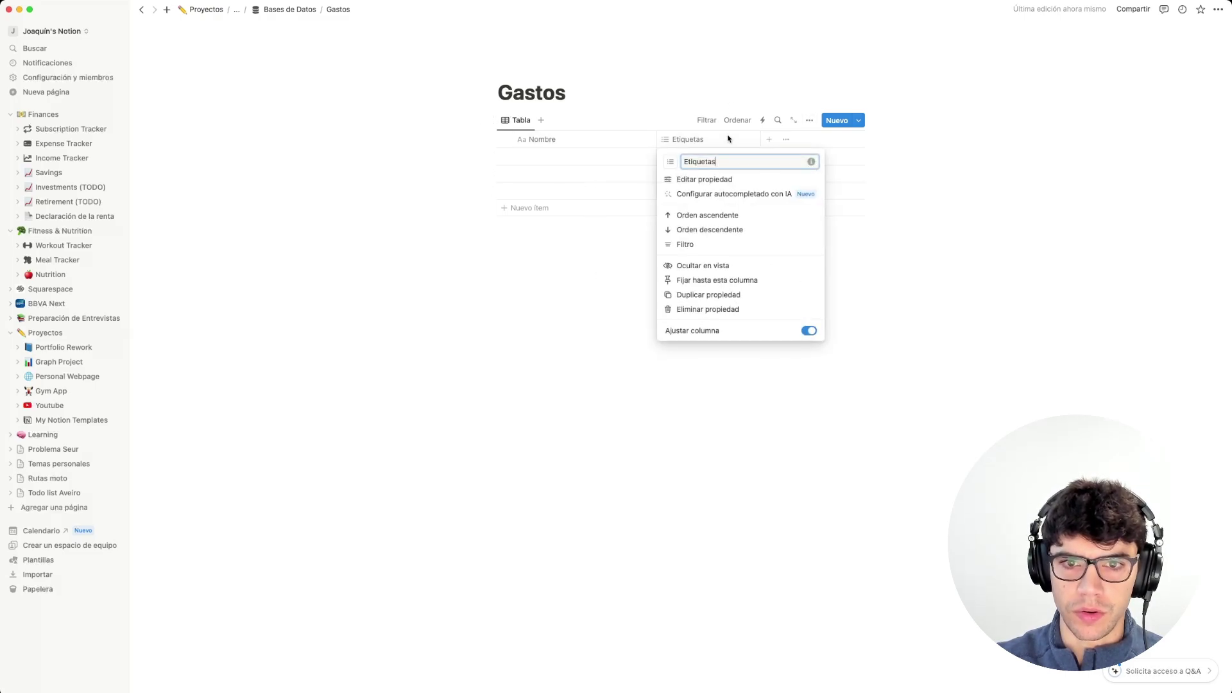
{"action": "left_click", "coordinate": [731, 311]}
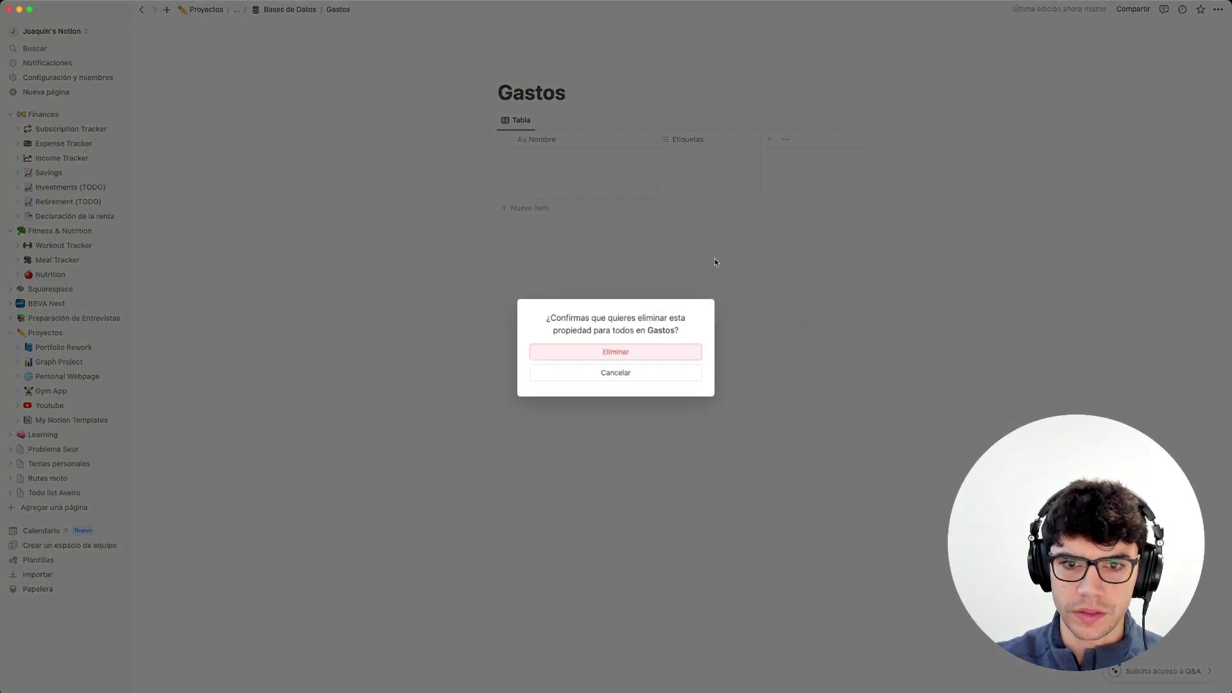
{"action": "left_click", "coordinate": [628, 354]}
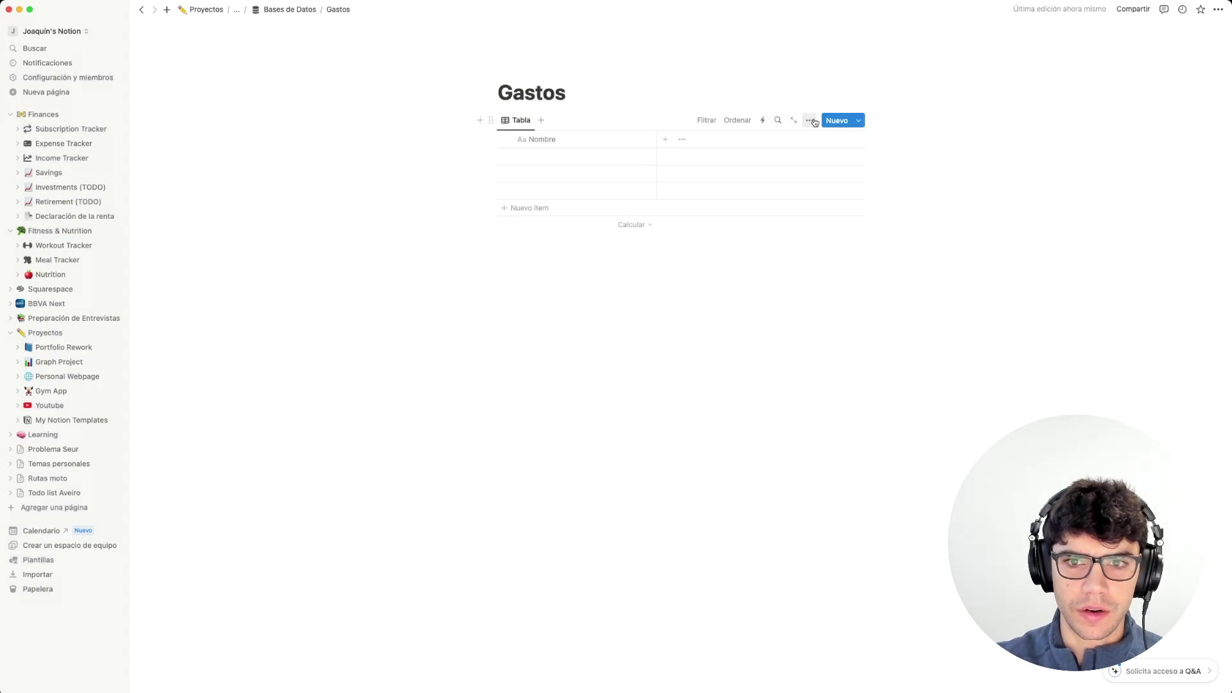
Add a date property named Fecha to the Gastos database, finding its type with the search "fec".
{"action": "left_click", "coordinate": [812, 121]}
{"action": "left_click", "coordinate": [773, 204]}
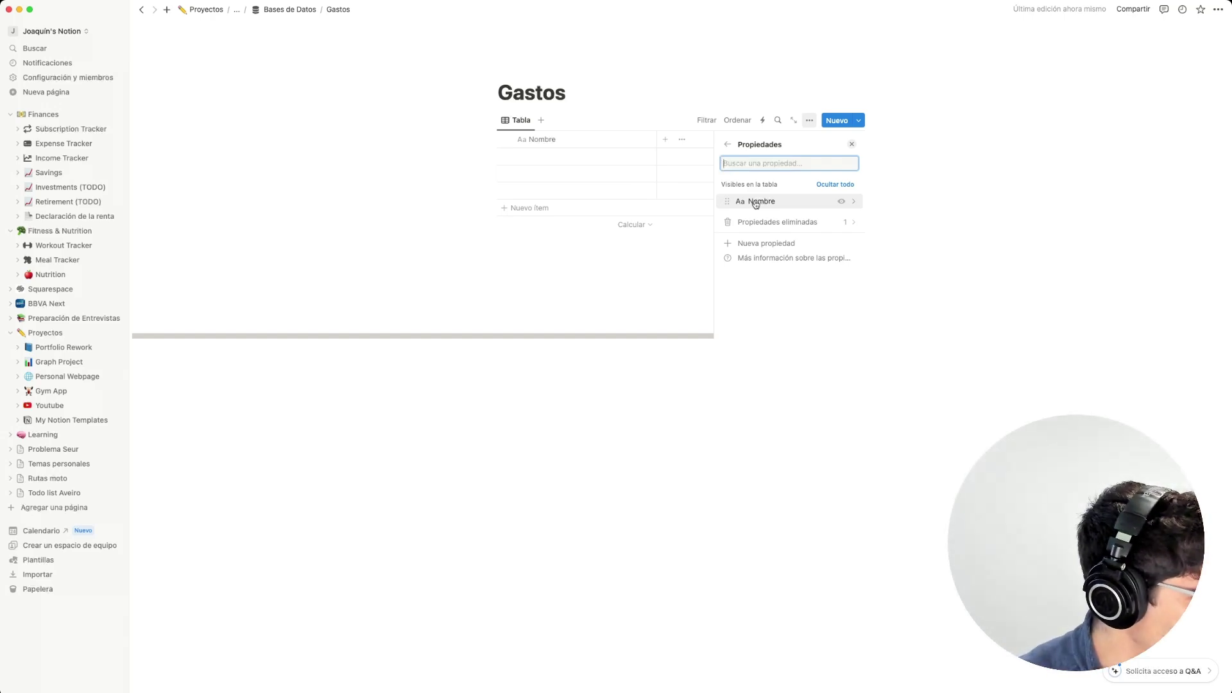
{"action": "left_click", "coordinate": [754, 244]}
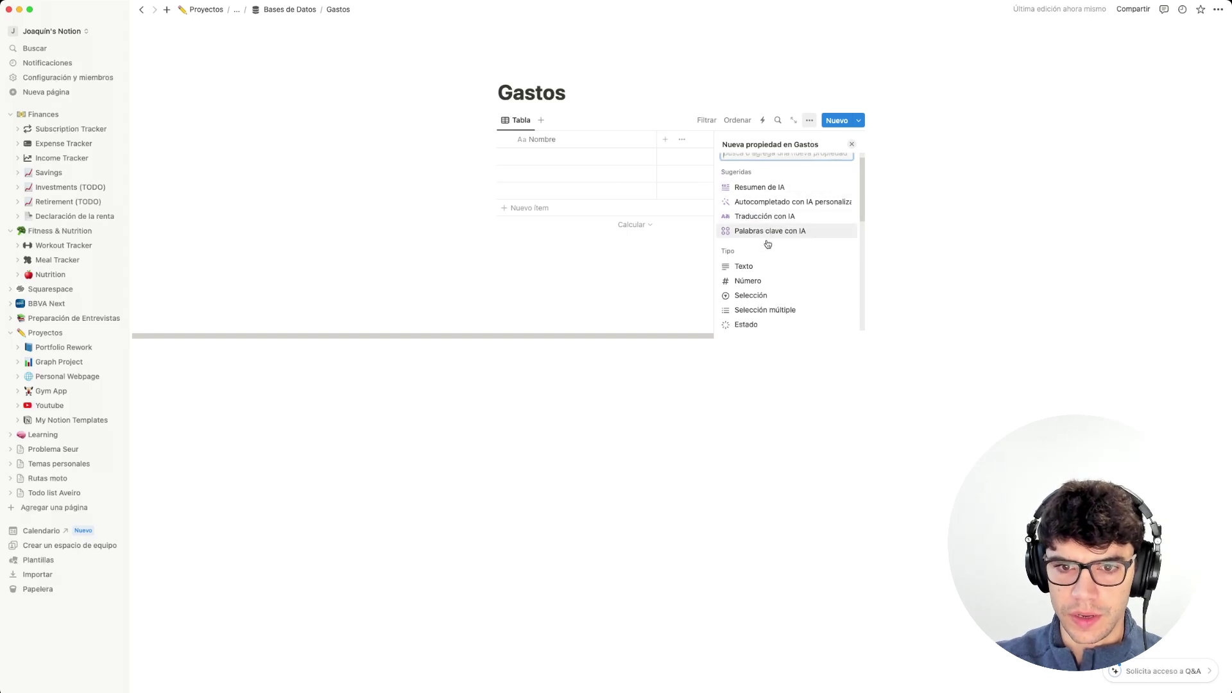
{"action": "scroll", "coordinate": [783, 240], "scroll_direction": "down", "scroll_amount": 3}
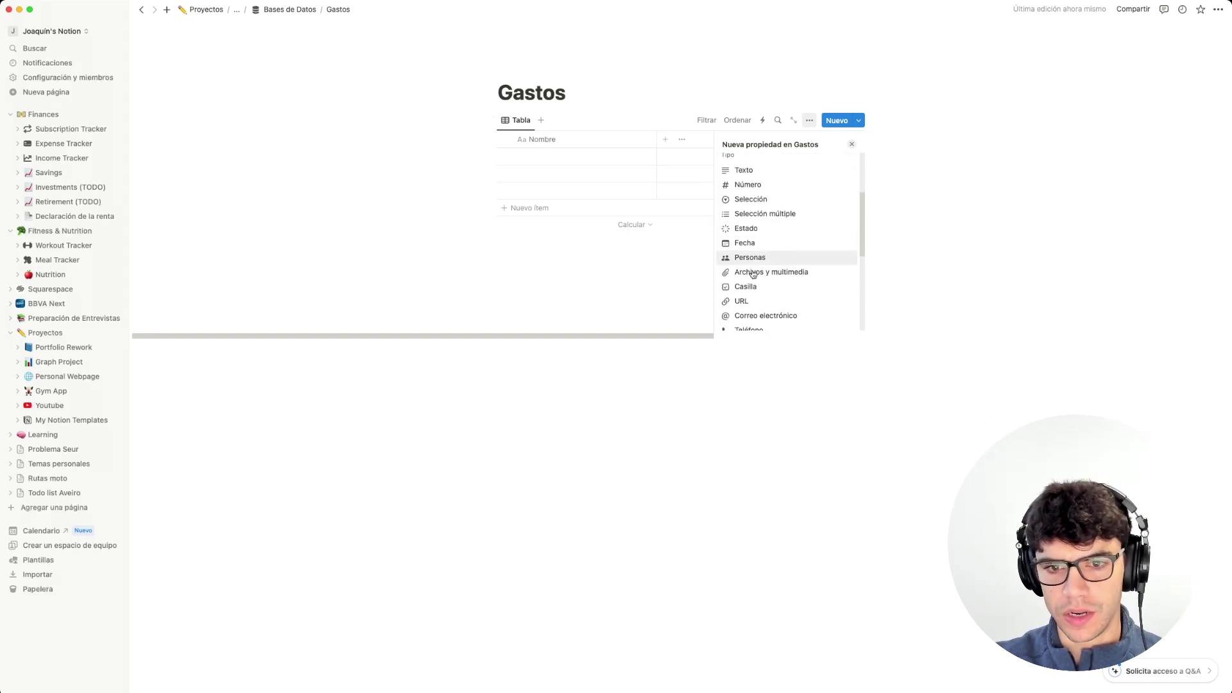
{"action": "scroll", "coordinate": [752, 263], "scroll_direction": "down", "scroll_amount": 2}
{"action": "scroll", "coordinate": [753, 272], "scroll_direction": "up", "scroll_amount": 5}
{"action": "scroll", "coordinate": [757, 272], "scroll_direction": "down", "scroll_amount": 8}
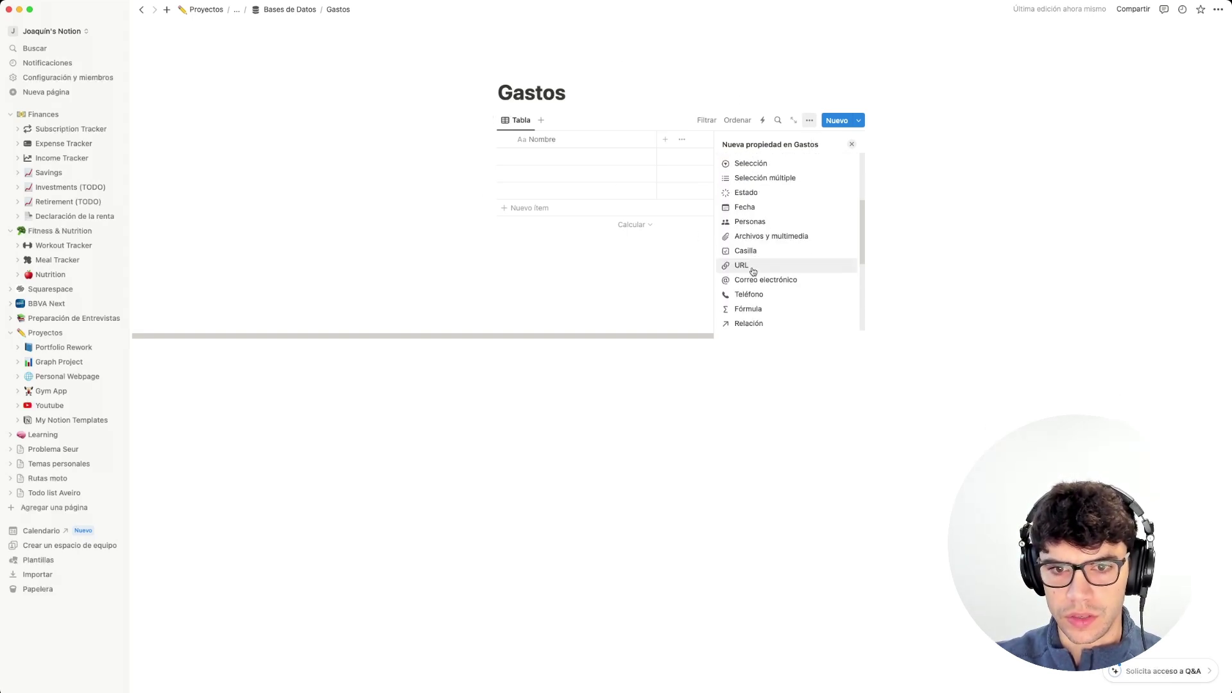
{"action": "scroll", "coordinate": [770, 275], "scroll_direction": "up", "scroll_amount": 3}
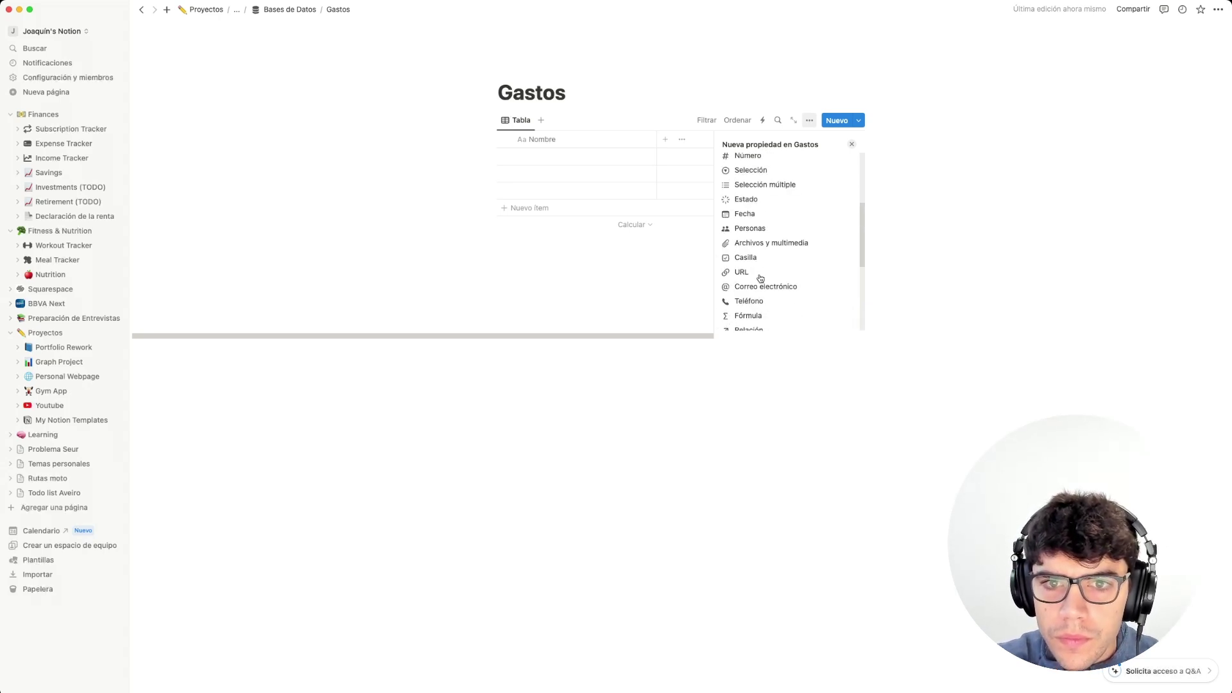
{"action": "type", "text": "fec"}
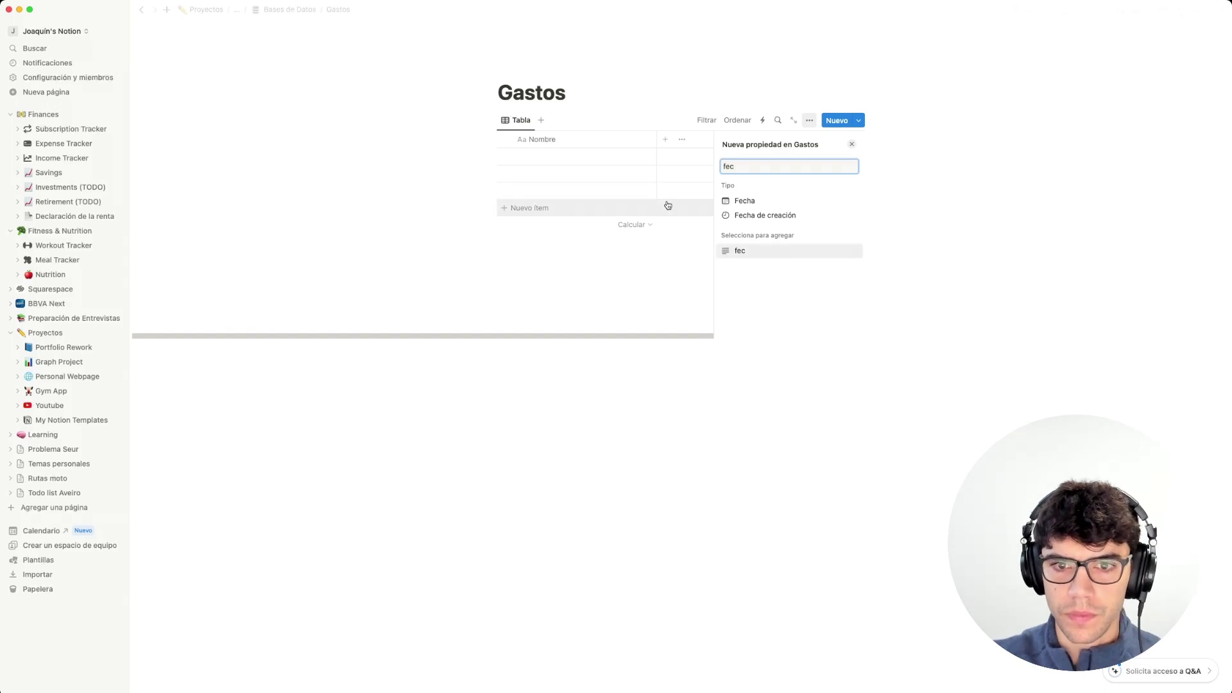
{"action": "left_click", "coordinate": [725, 200]}
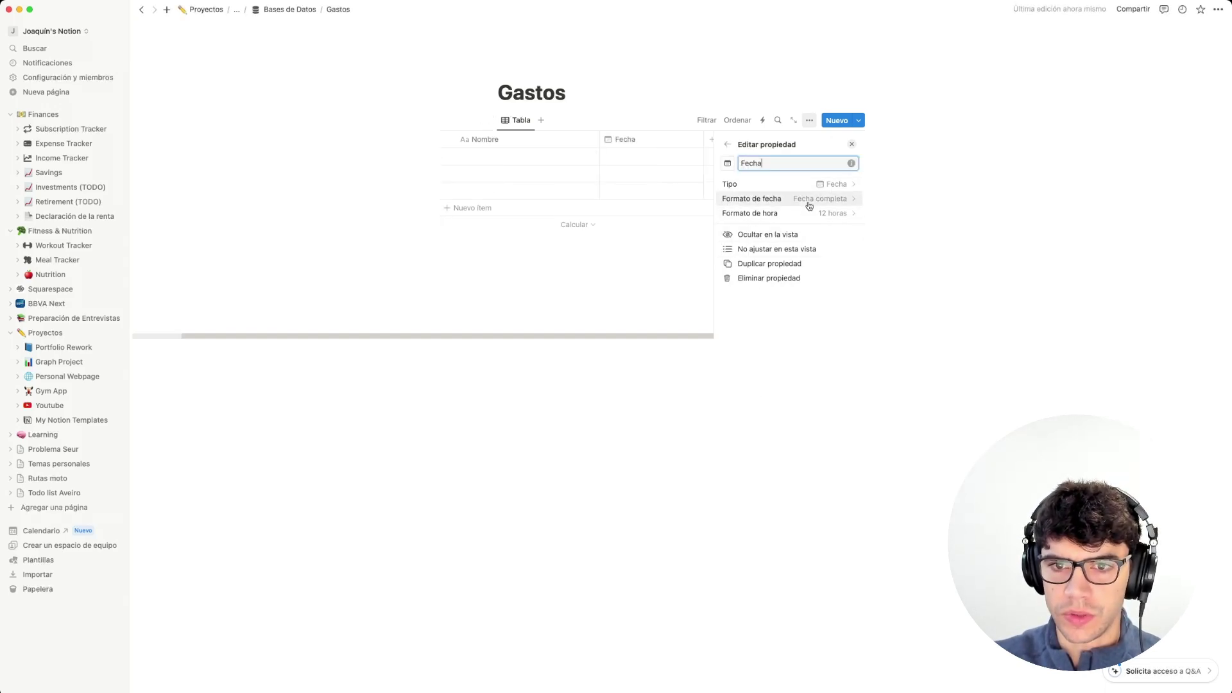
Add a number property named "Cantidad" to the Gastos database and set its format to Euro.
{"action": "left_click", "coordinate": [725, 144]}
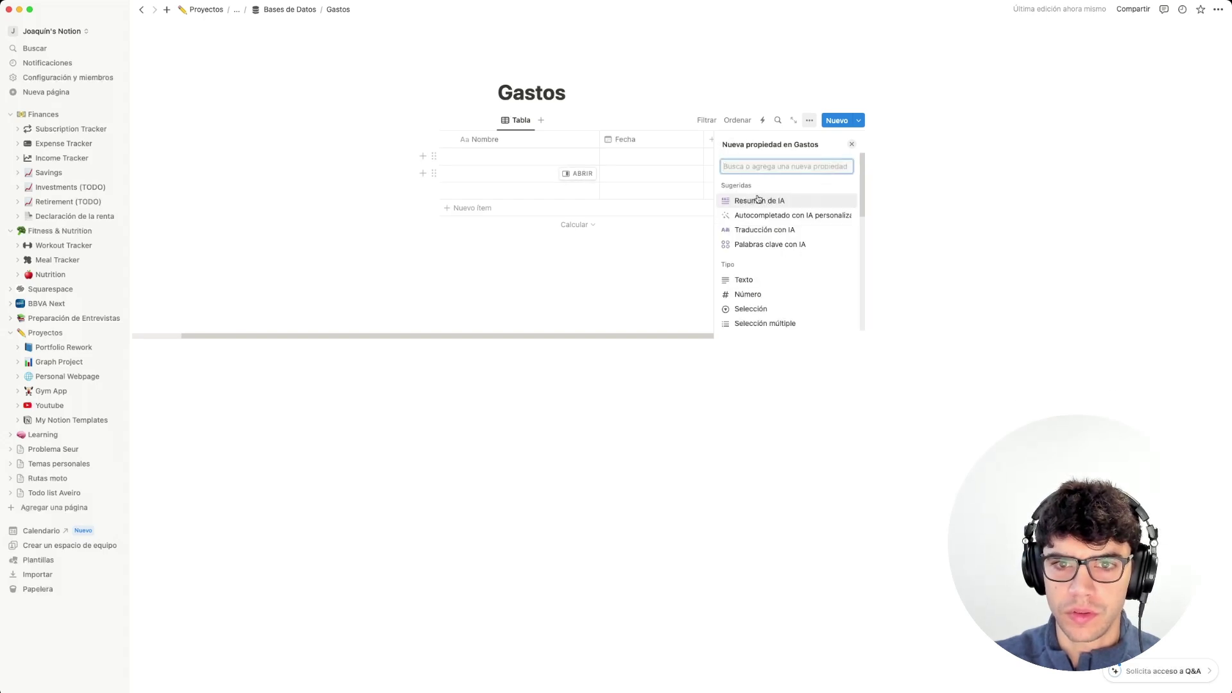
{"action": "scroll", "coordinate": [760, 274], "scroll_direction": "down", "scroll_amount": 1}
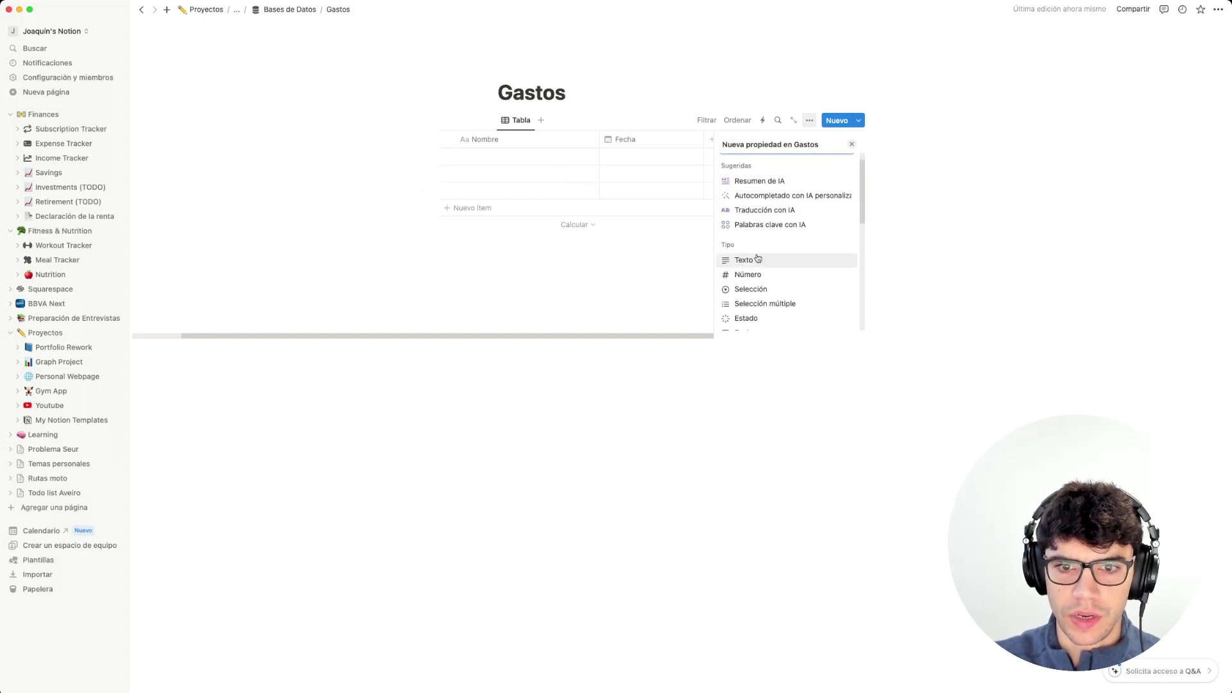
{"action": "scroll", "coordinate": [757, 257], "scroll_direction": "down", "scroll_amount": 2}
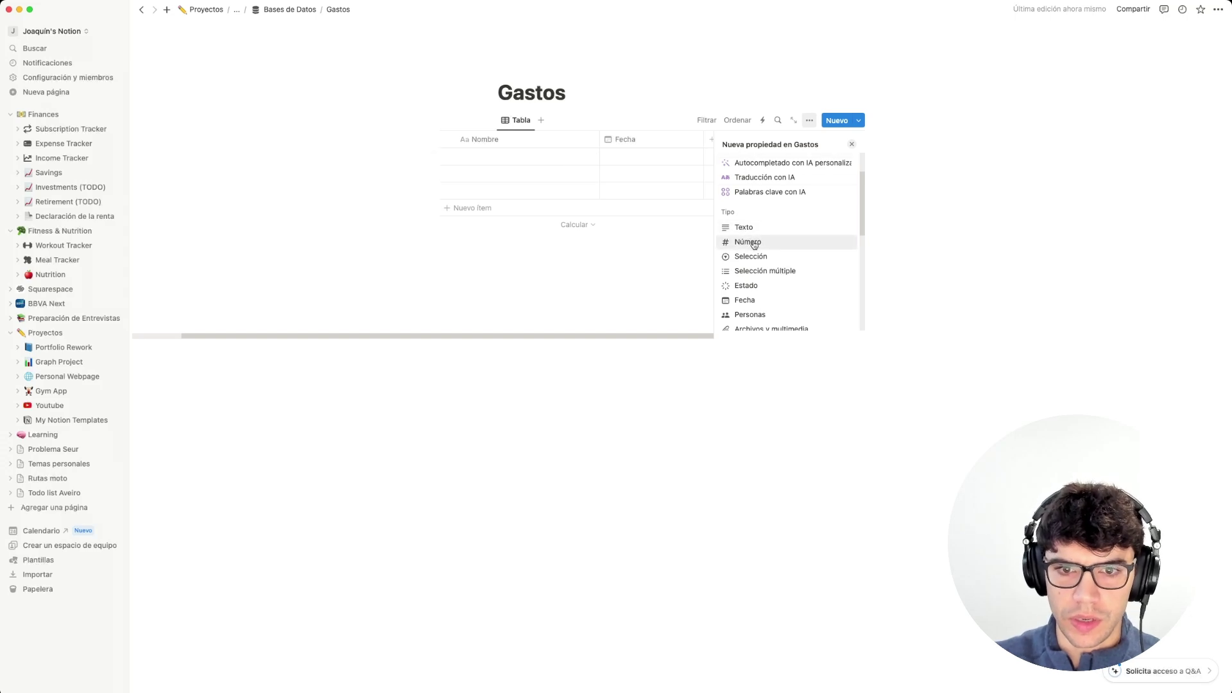
{"action": "left_click", "coordinate": [753, 245]}
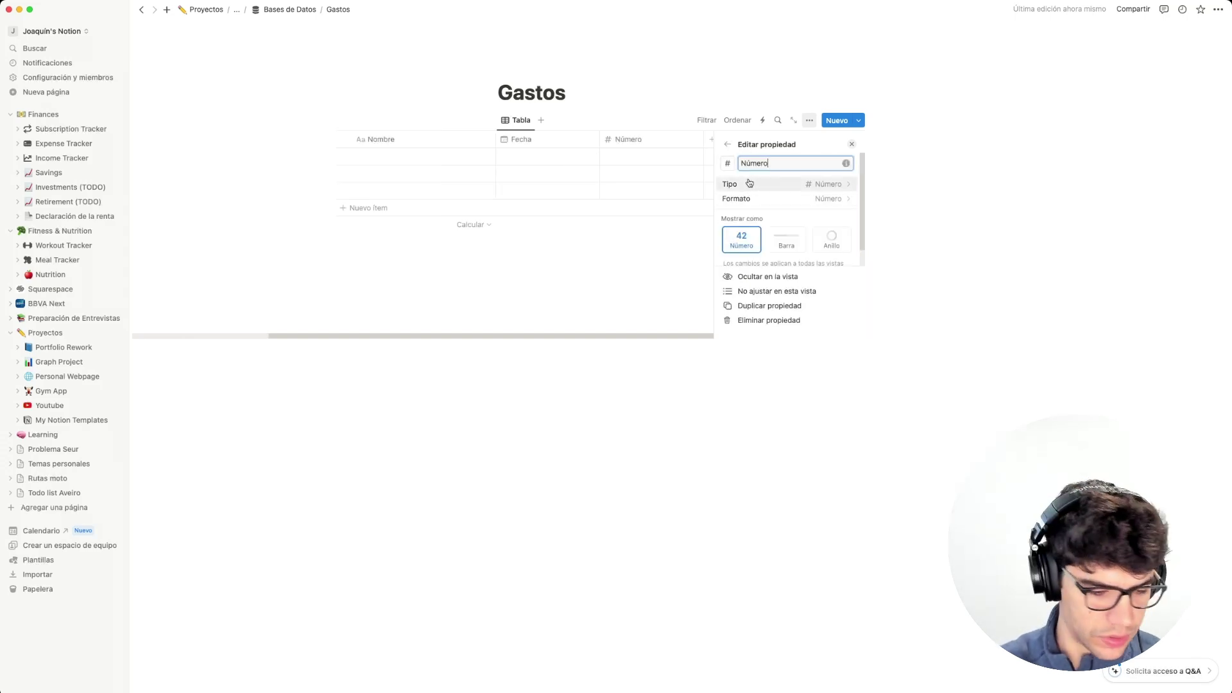
{"action": "key", "text": "super+a"}
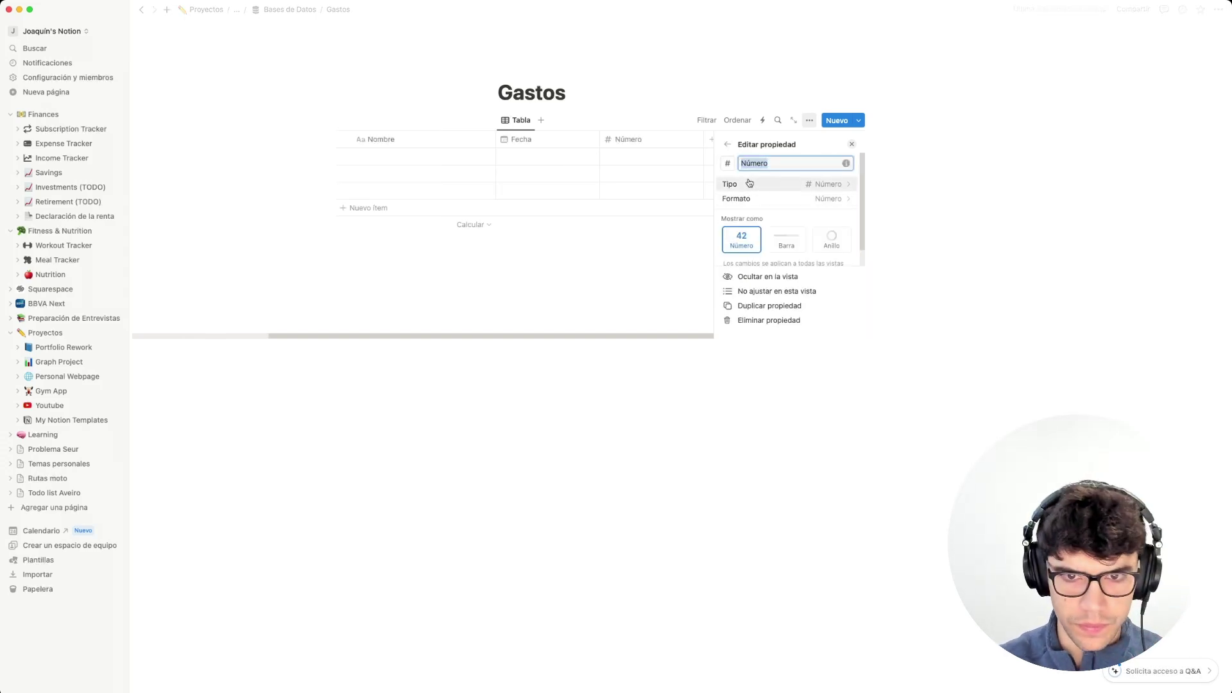
{"action": "type", "text": "Cantidad"}
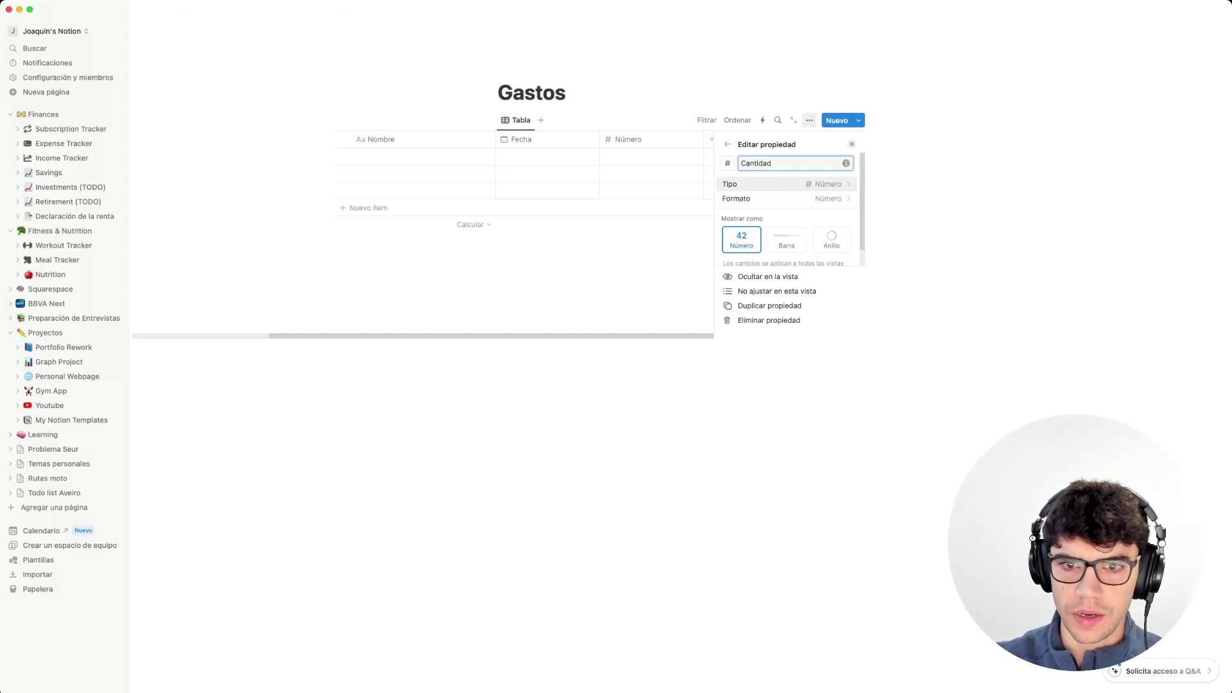
{"action": "left_click", "coordinate": [763, 199]}
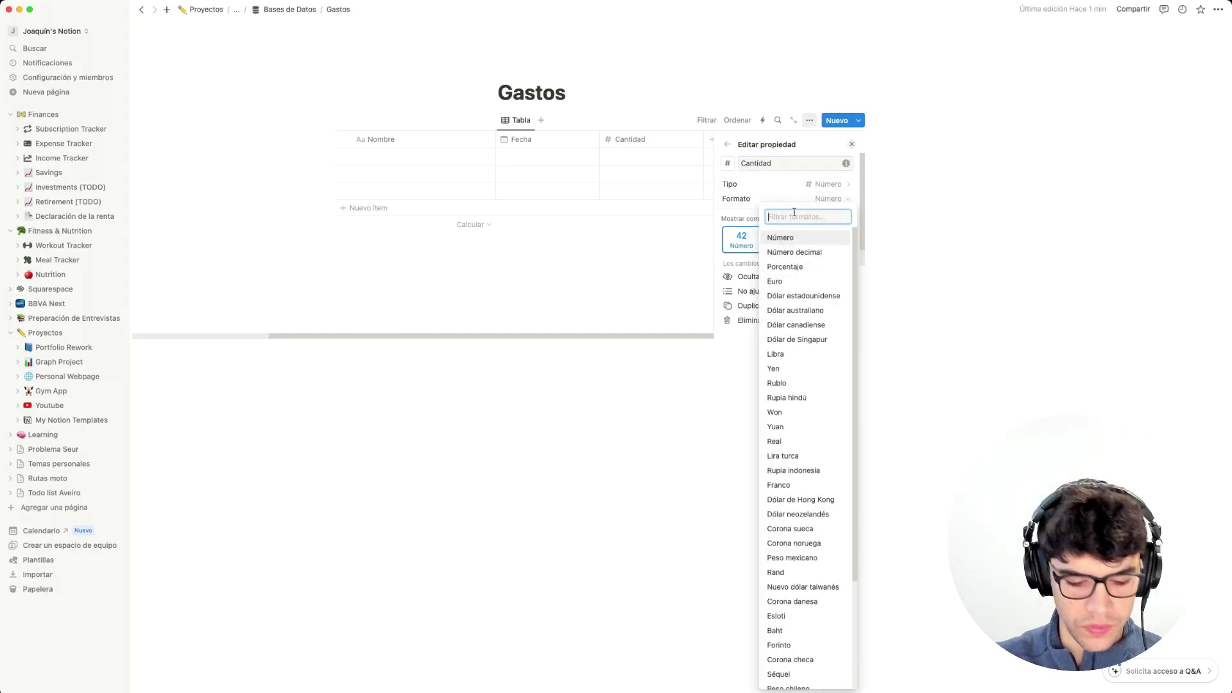
{"action": "type", "text": "eur"}
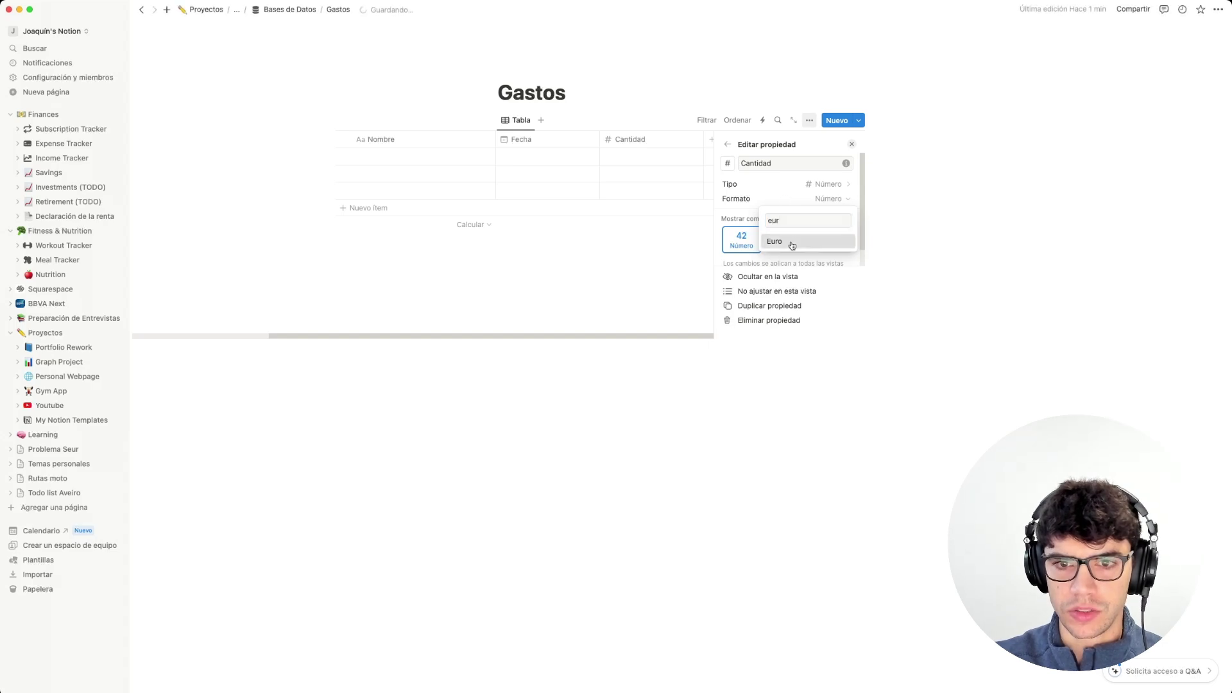
{"action": "left_click", "coordinate": [776, 241]}
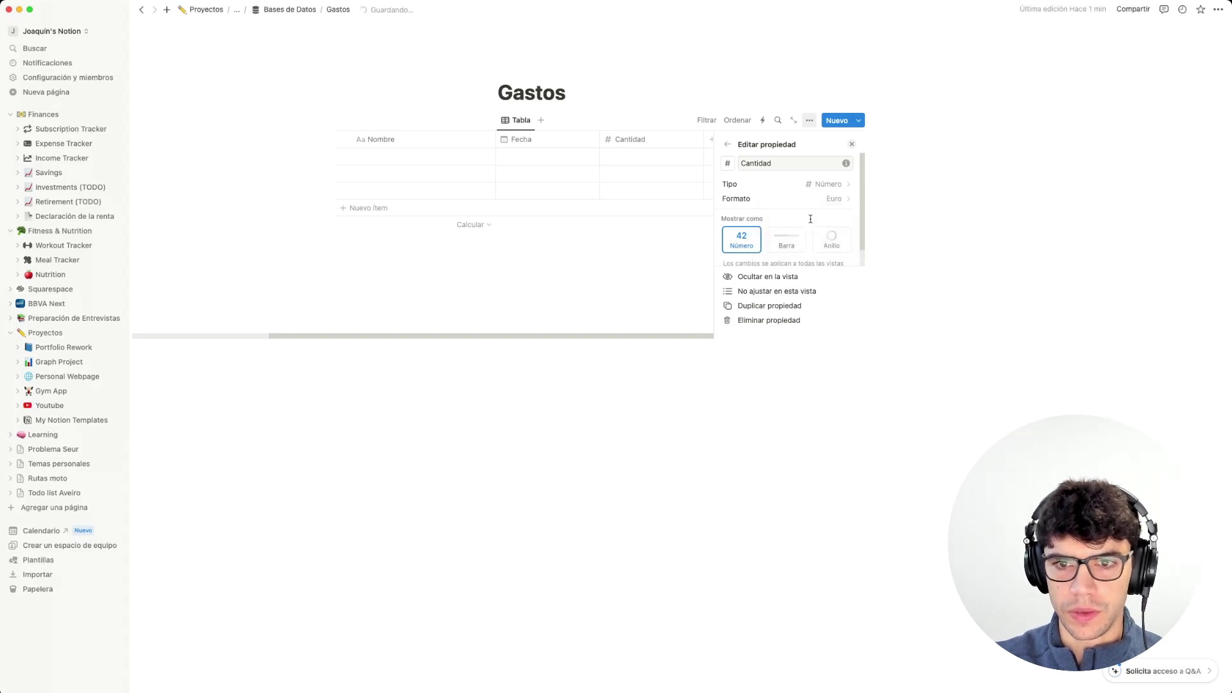
Look through the other currency formats available for Cantidad, filtering the list with "li", without choosing one.
{"action": "left_click", "coordinate": [837, 199]}
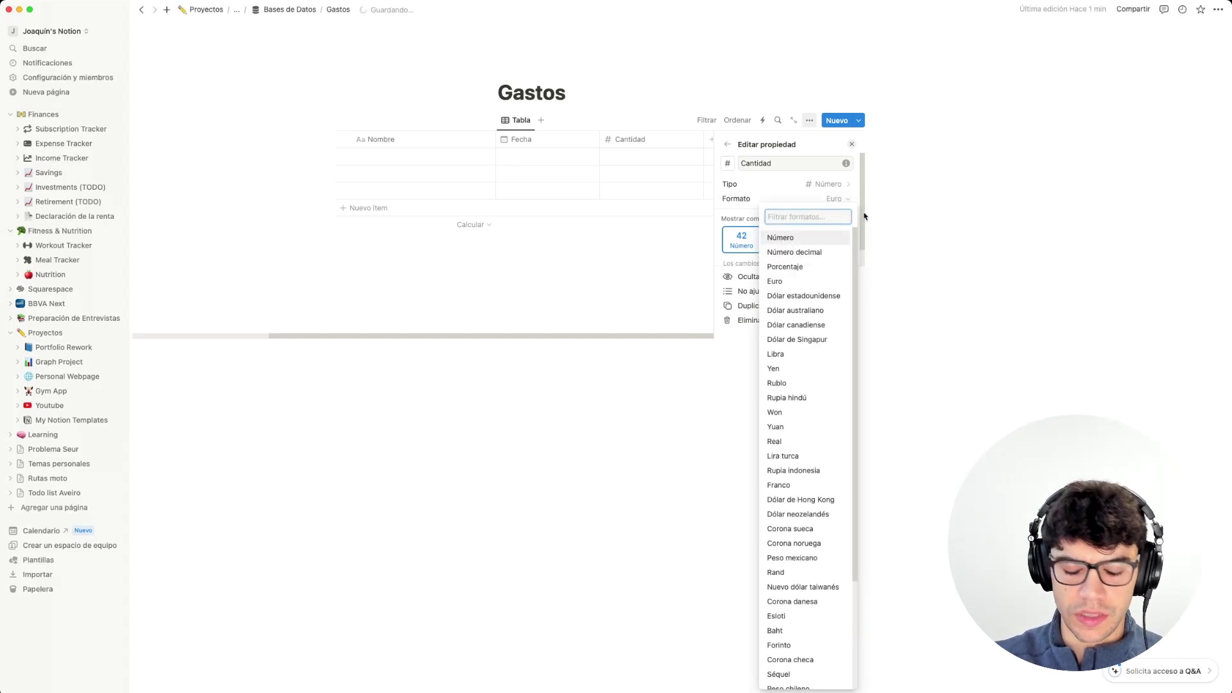
{"action": "type", "text": "lib"}
{"action": "key", "text": "BackSpace"}
{"action": "key", "text": "BackSpace"}
{"action": "key", "text": "BackSpace"}
{"action": "key", "text": "BackSpace"}
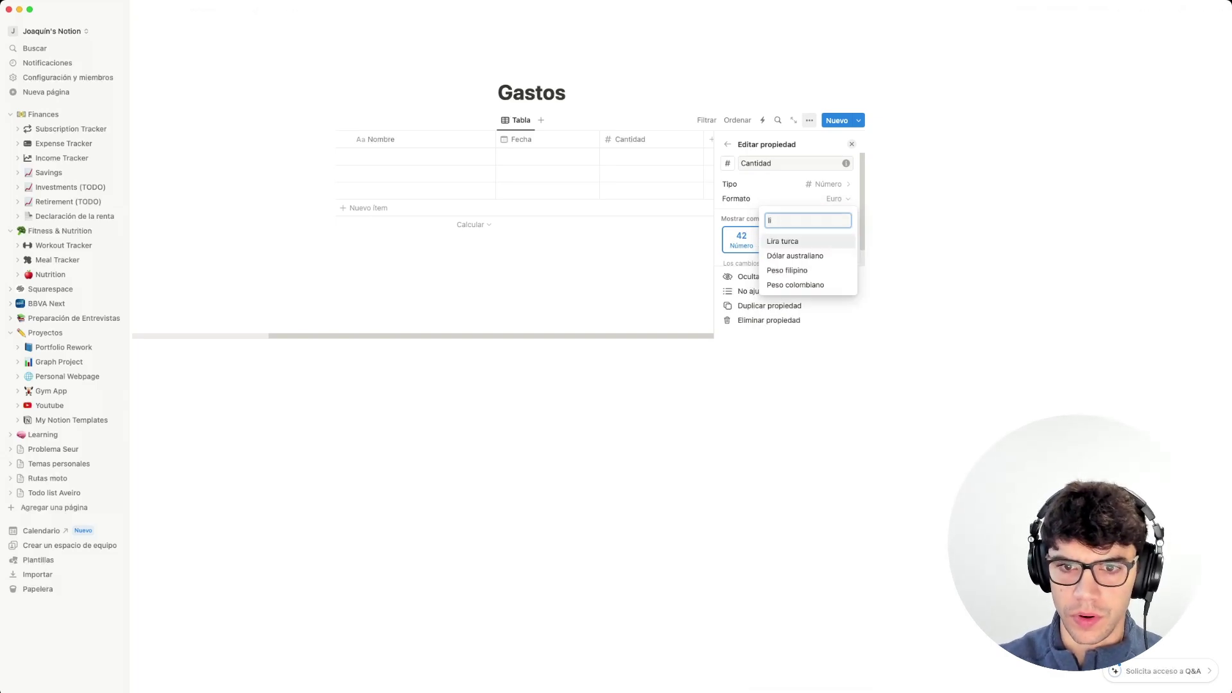
{"action": "type", "text": "li"}
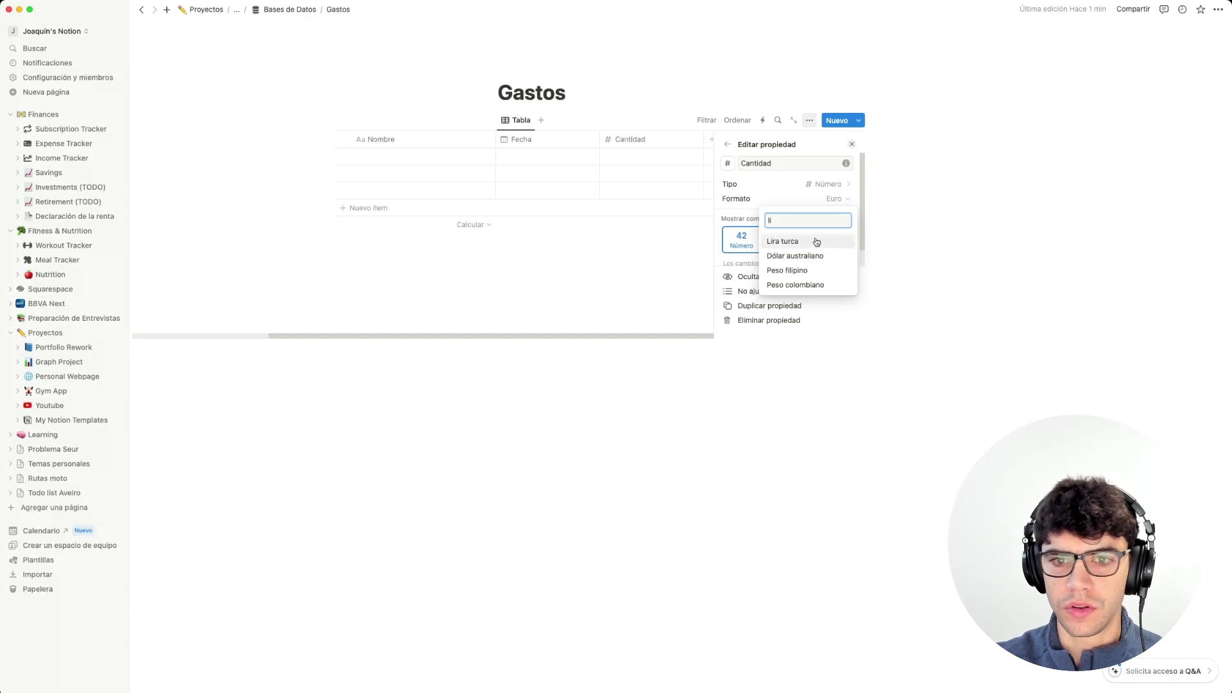
{"action": "key", "text": "BackSpace"}
{"action": "key", "text": "BackSpace"}
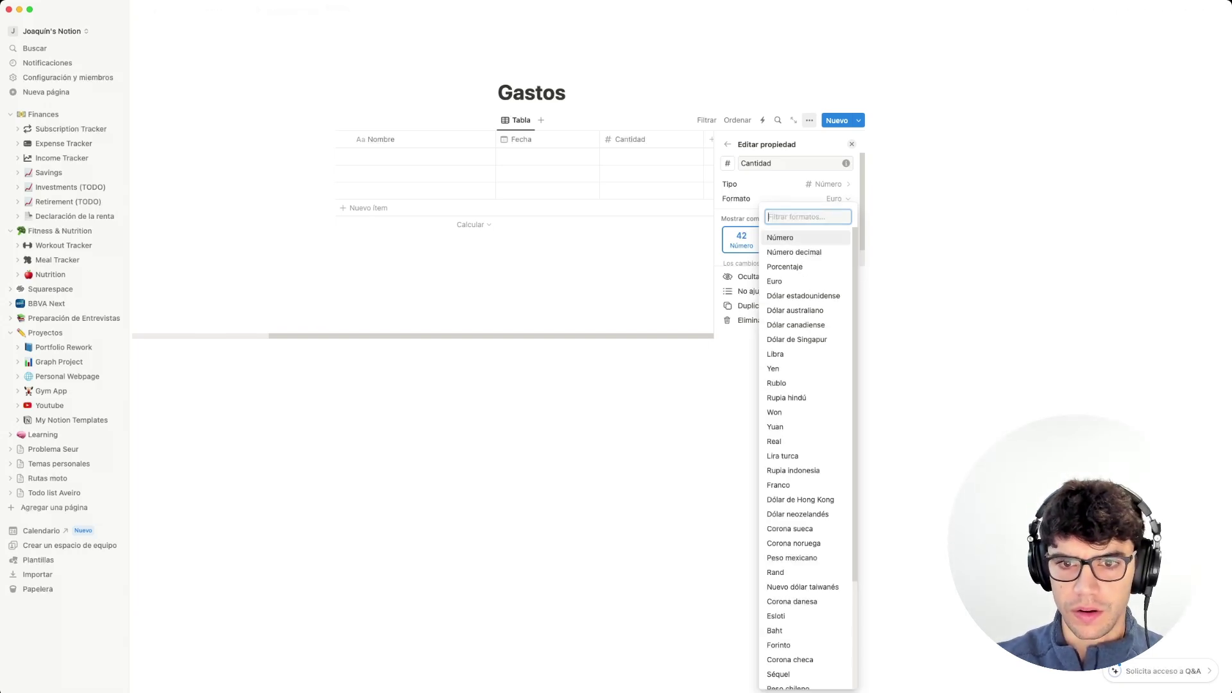
{"action": "left_click", "coordinate": [746, 205]}
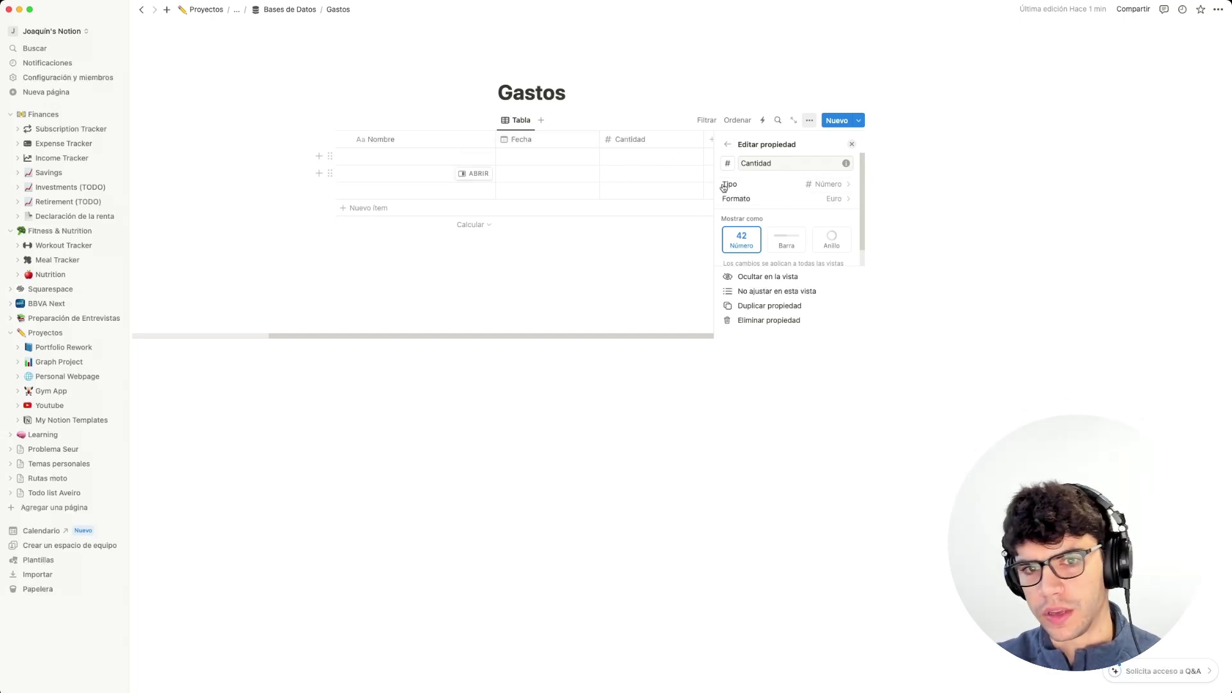
Add a property of type Archivos y multimedia to the Gastos database and name it "Recibo".
{"action": "left_click", "coordinate": [757, 186]}
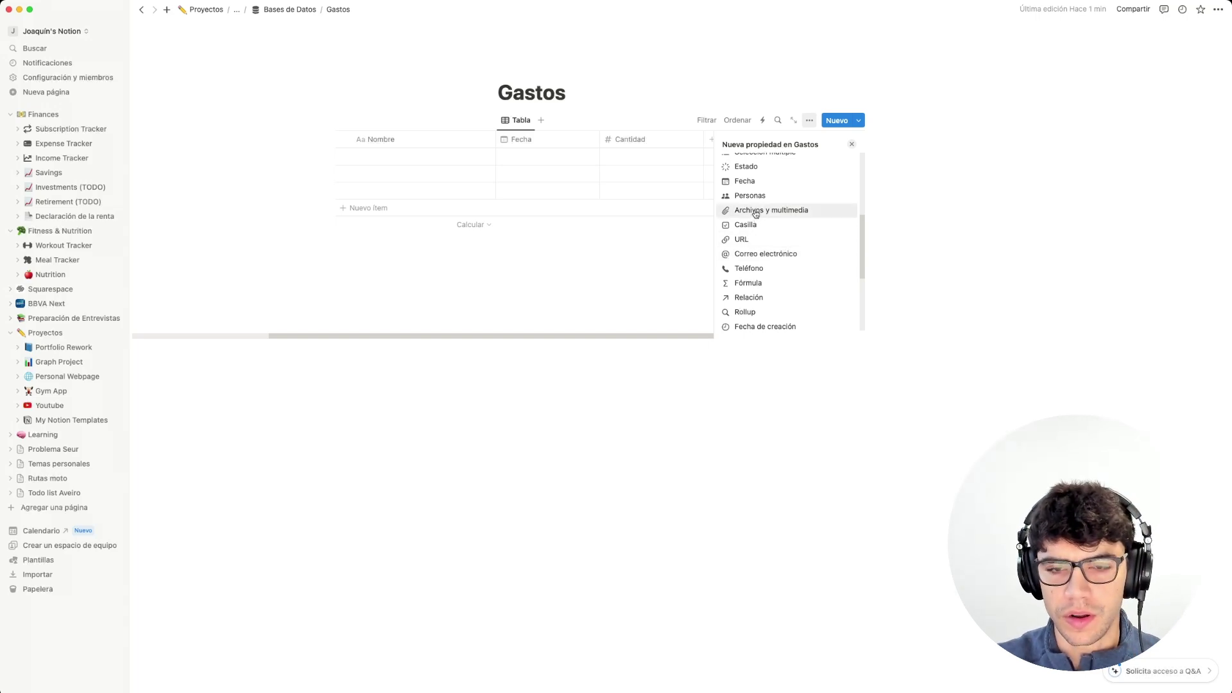
{"action": "left_click", "coordinate": [755, 211]}
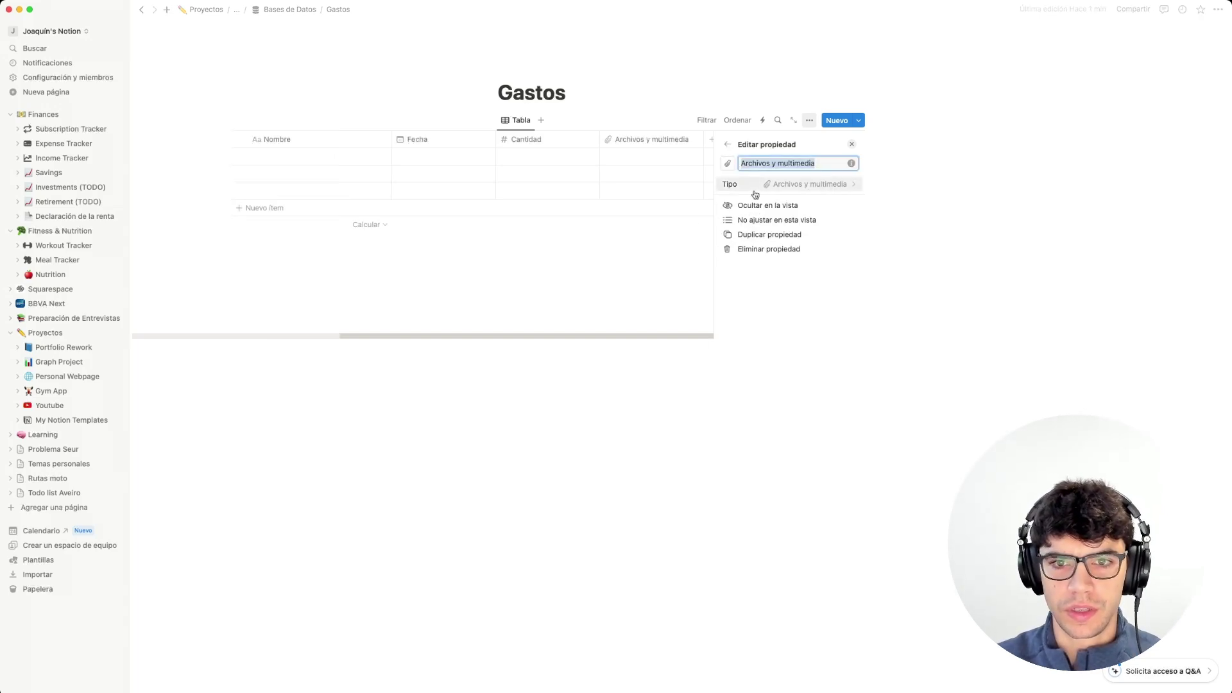
{"action": "type", "text": "Recibo"}
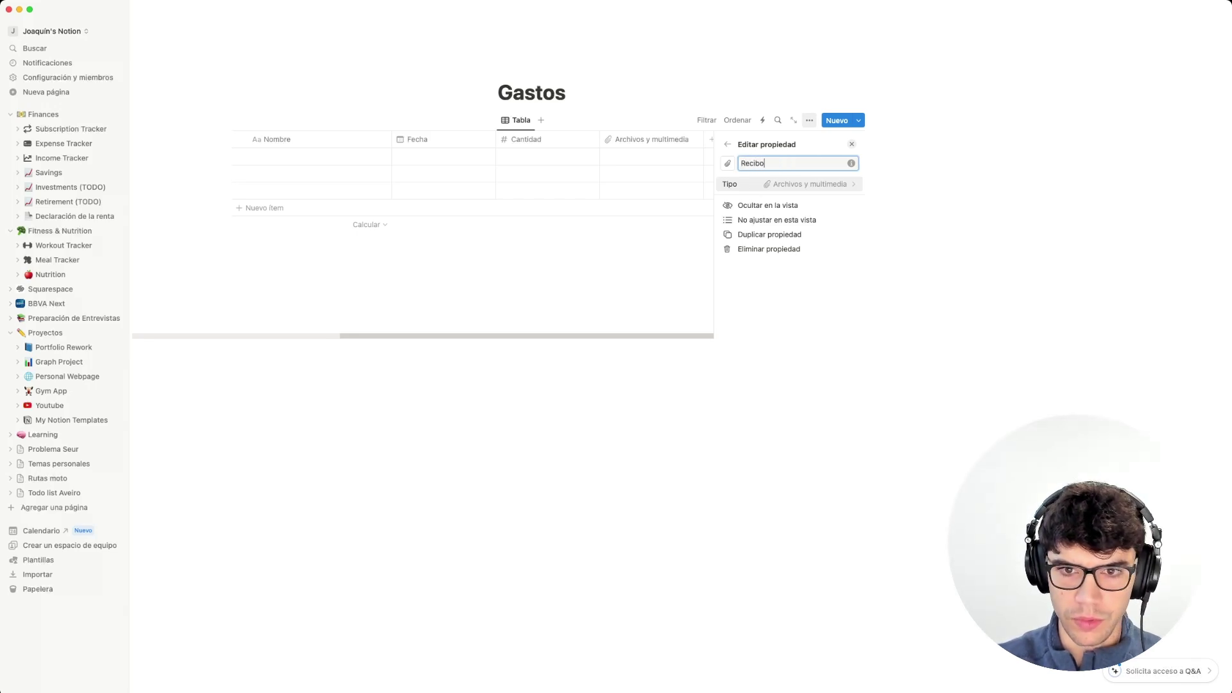
Add a text property to the Gastos database and name it "Notas".
{"action": "left_click", "coordinate": [728, 146]}
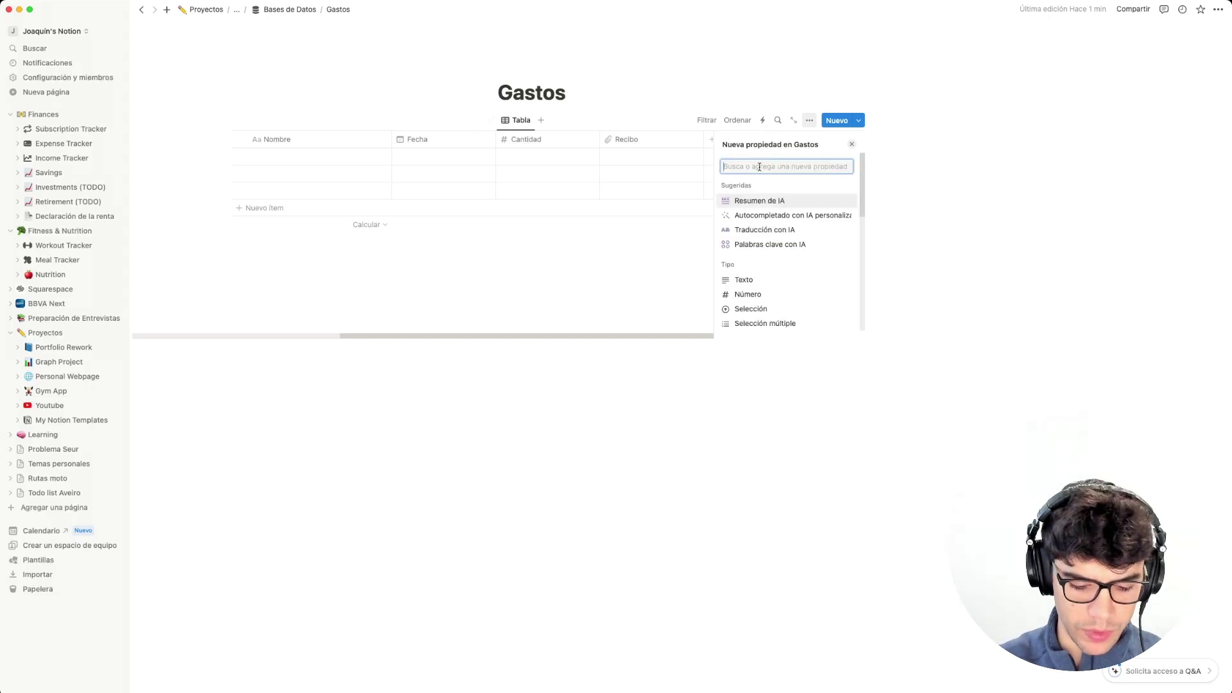
{"action": "left_click", "coordinate": [773, 279]}
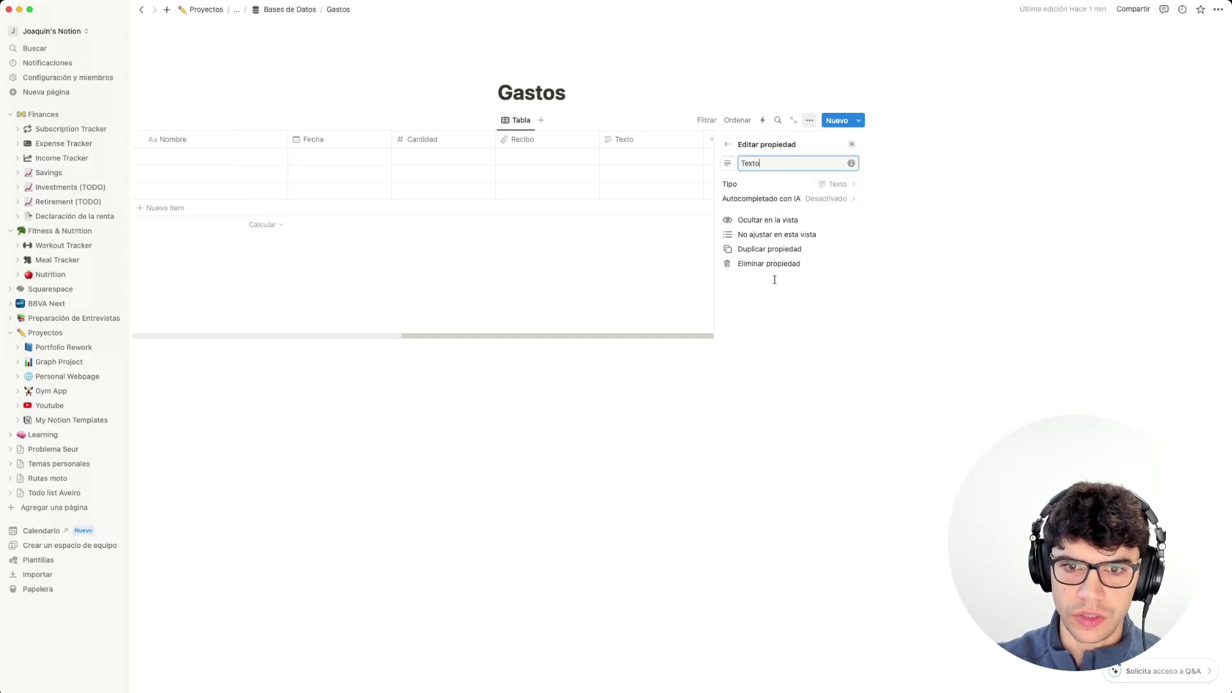
{"action": "double_click", "coordinate": [761, 160]}
{"action": "type", "text": "Notas"}
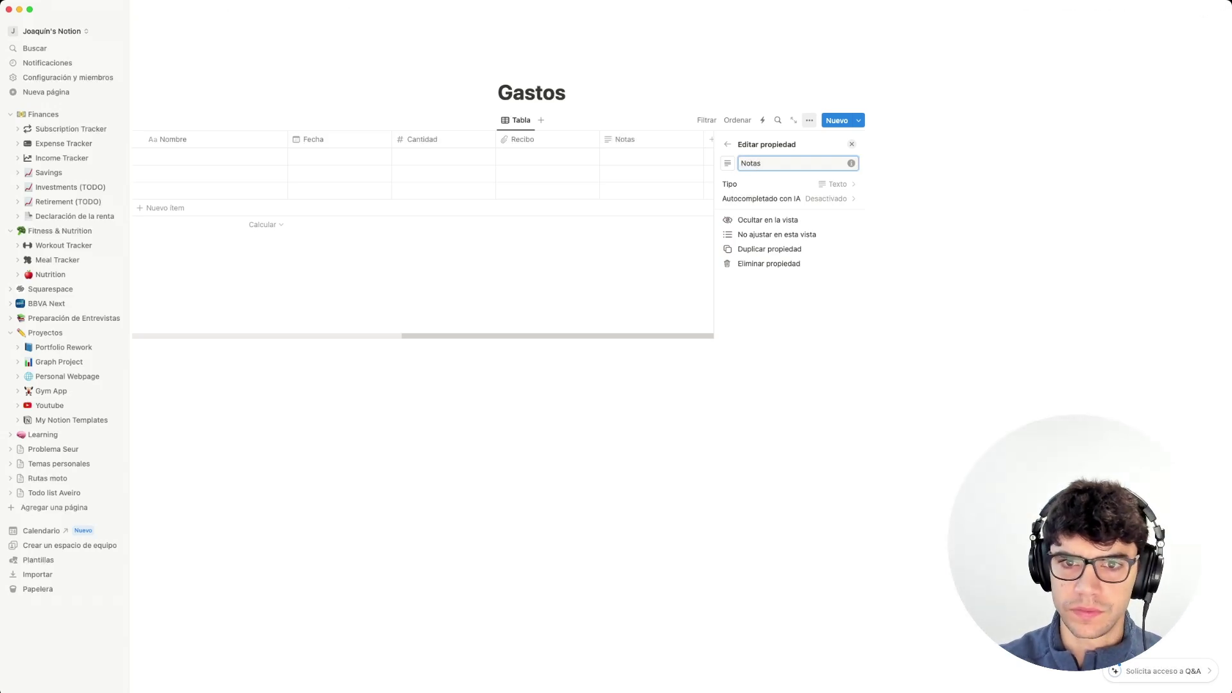
Add a property of type Fecha de creación to the Gastos database.
{"action": "left_click", "coordinate": [712, 140]}
{"action": "scroll", "coordinate": [792, 258], "scroll_direction": "down", "scroll_amount": 2}
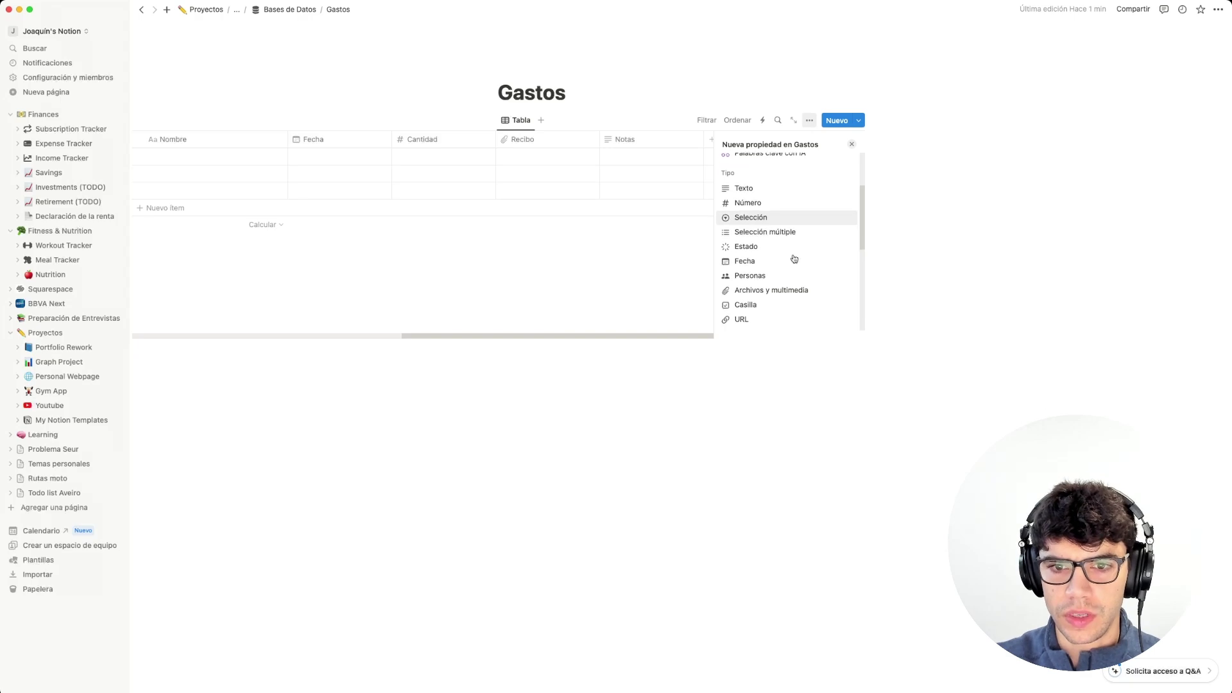
{"action": "scroll", "coordinate": [794, 258], "scroll_direction": "down", "scroll_amount": 5}
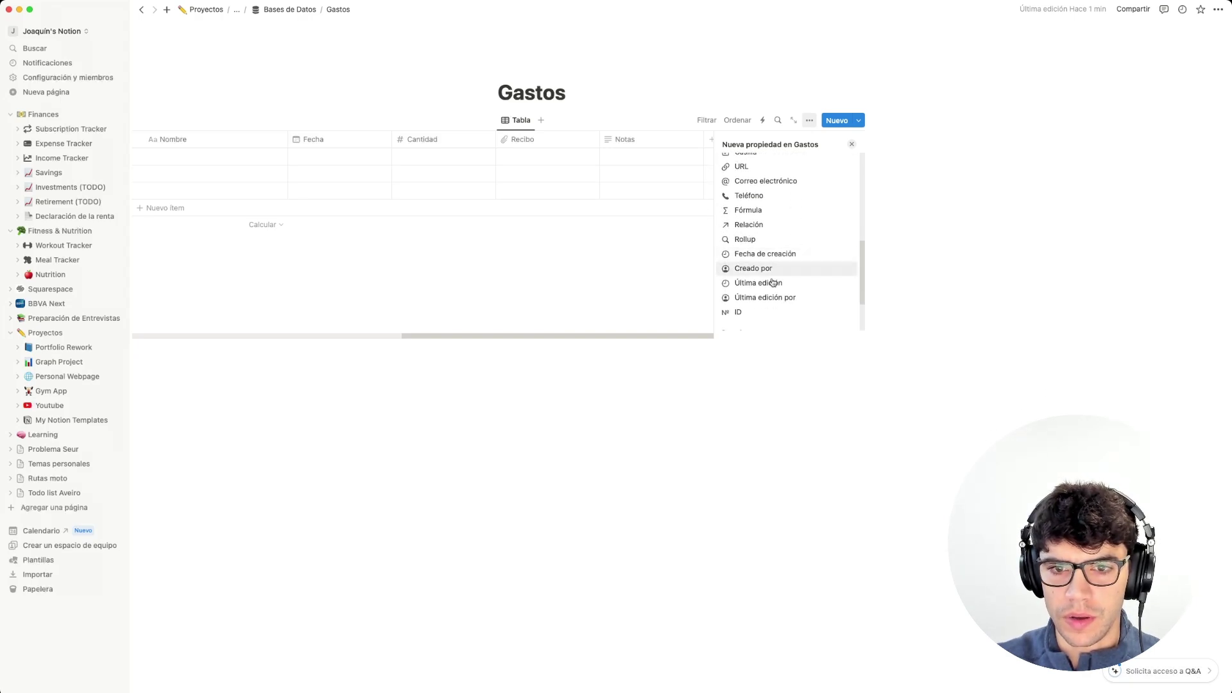
{"action": "left_click", "coordinate": [767, 254]}
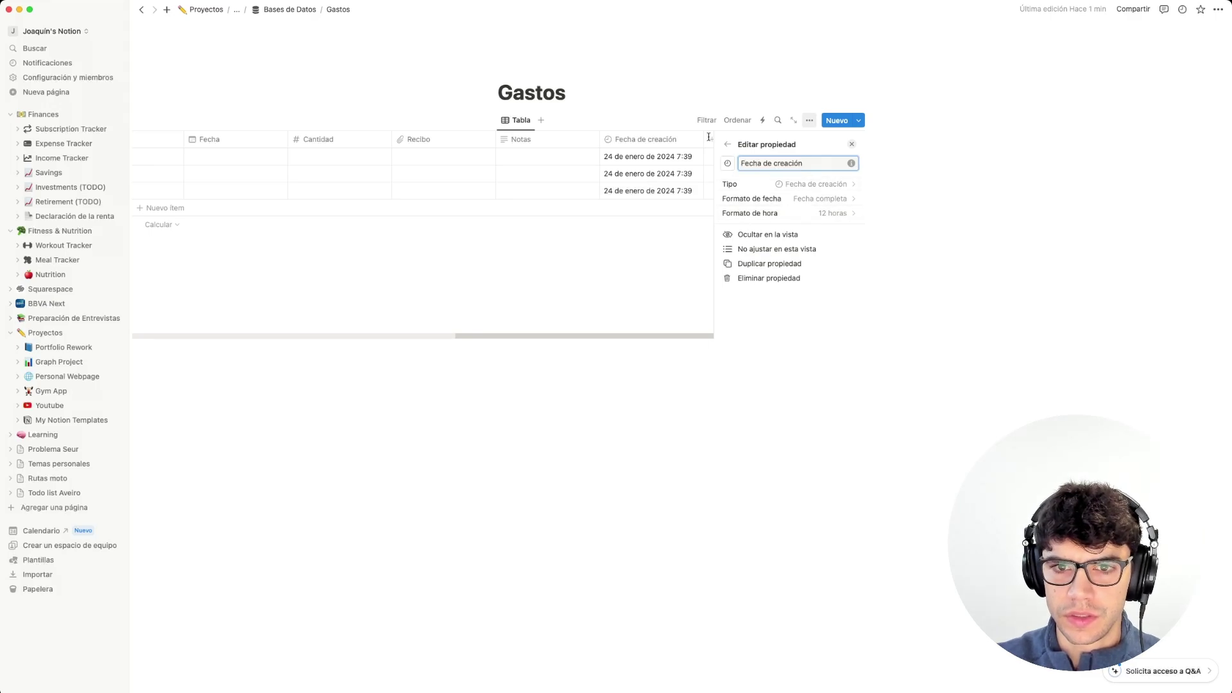
Add a relation property from Gastos to the Categorías database, with Mostrar en Categorías enabled.
{"action": "left_click", "coordinate": [729, 147]}
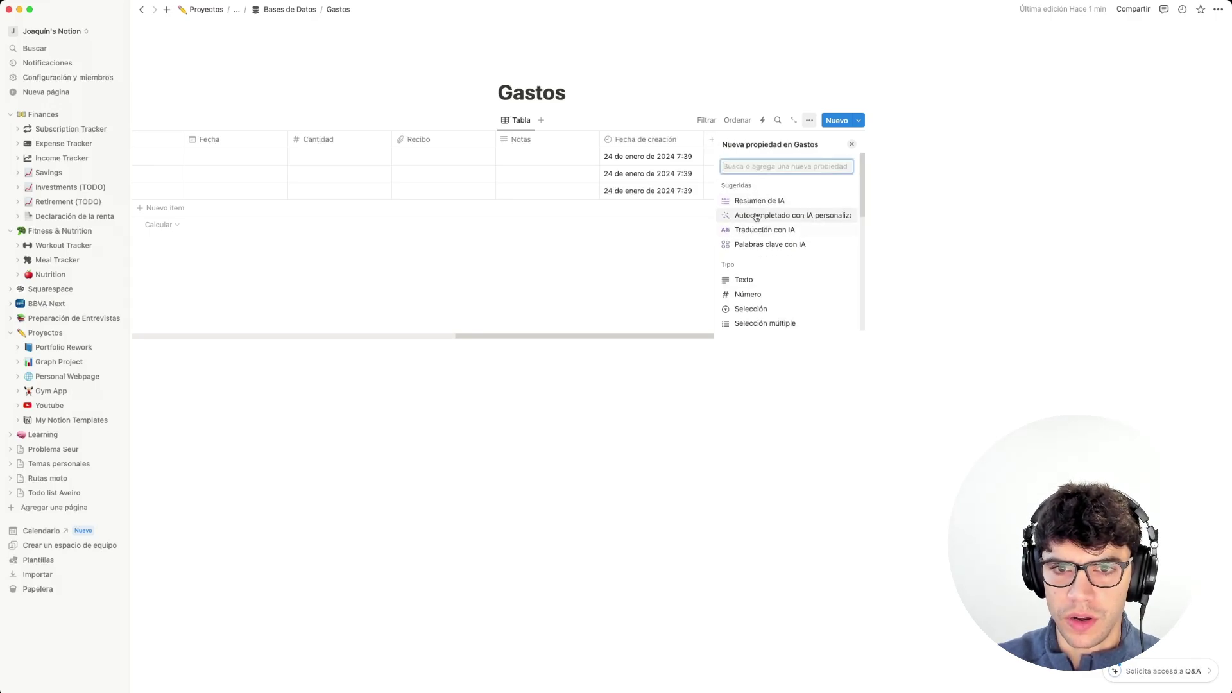
{"action": "scroll", "coordinate": [755, 270], "scroll_direction": "down", "scroll_amount": 3}
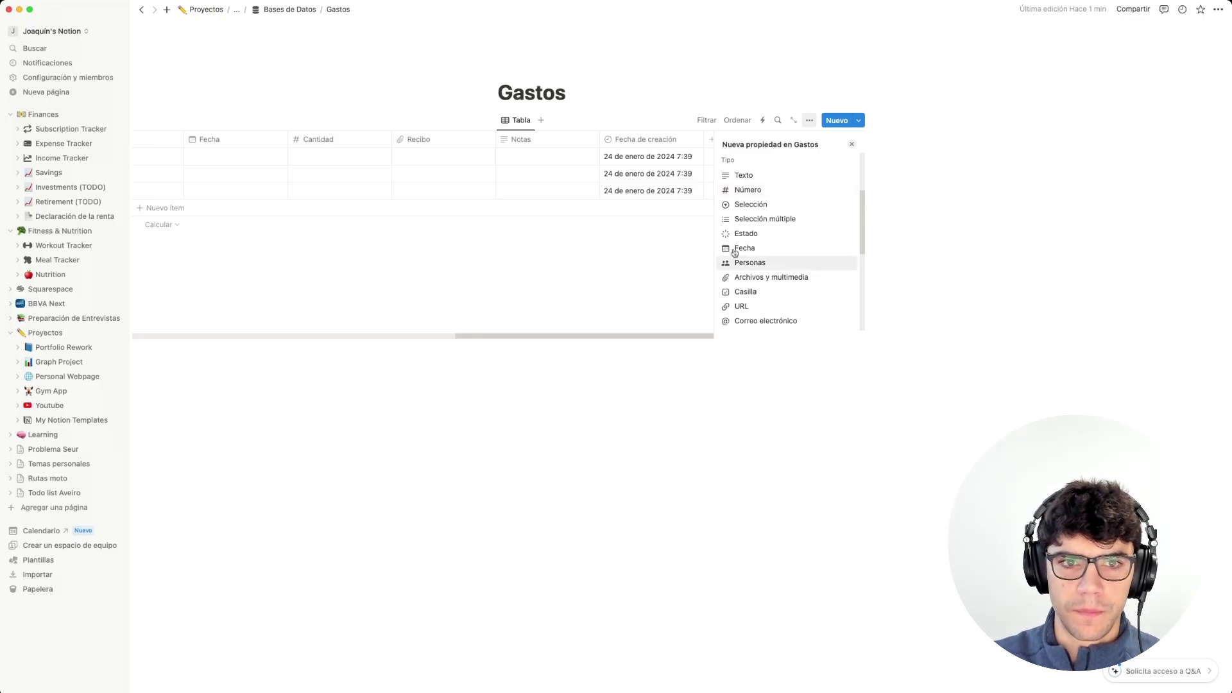
{"action": "scroll", "coordinate": [520, 173], "scroll_direction": "left", "scroll_amount": 3}
{"action": "scroll", "coordinate": [520, 174], "scroll_direction": "left", "scroll_amount": 2}
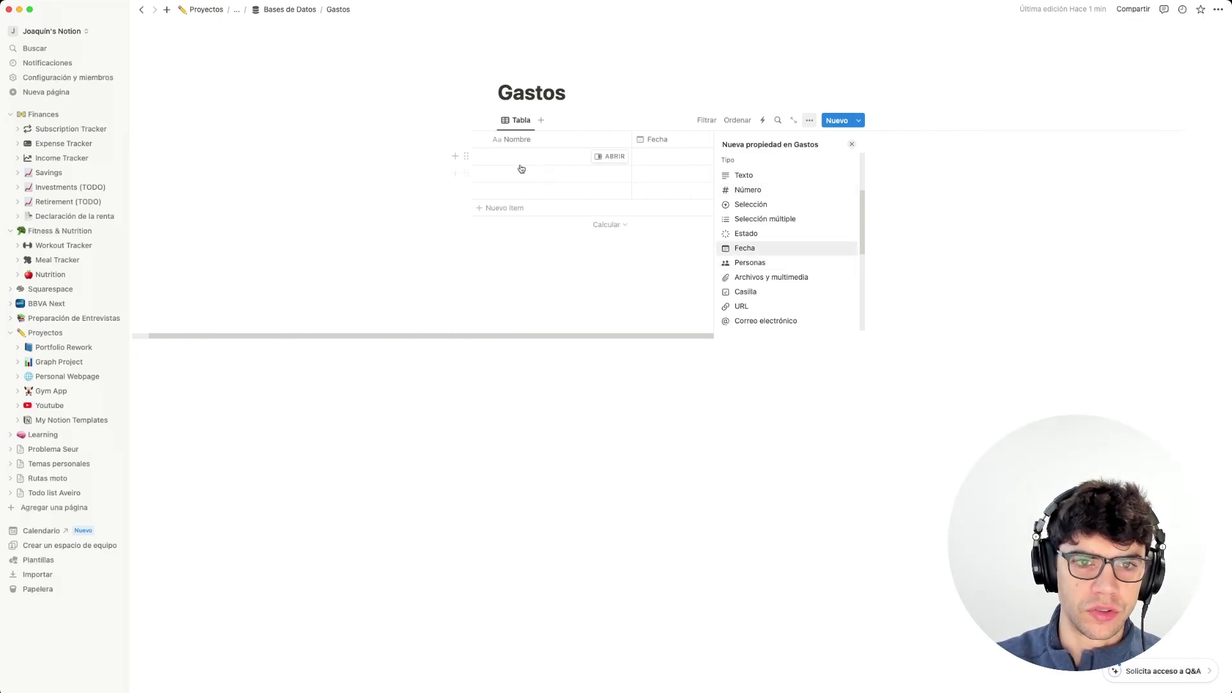
{"action": "scroll", "coordinate": [521, 168], "scroll_direction": "left", "scroll_amount": 5}
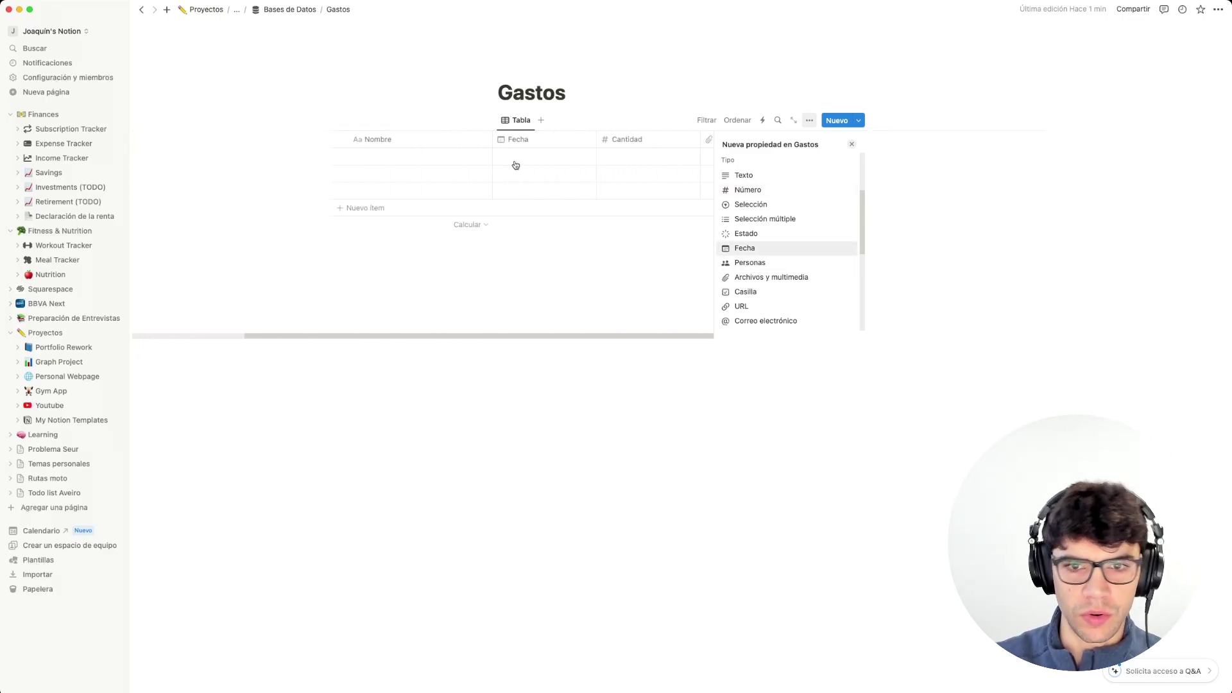
{"action": "scroll", "coordinate": [820, 277], "scroll_direction": "down", "scroll_amount": 5}
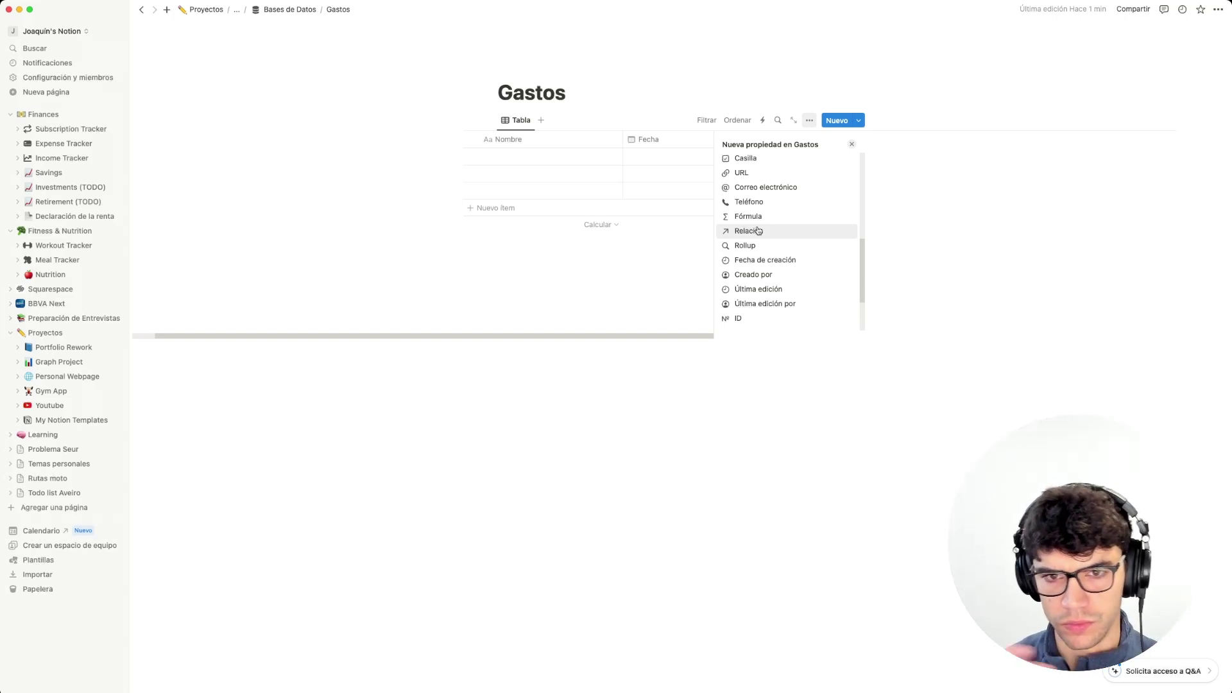
{"action": "scroll", "coordinate": [753, 228], "scroll_direction": "up", "scroll_amount": 5}
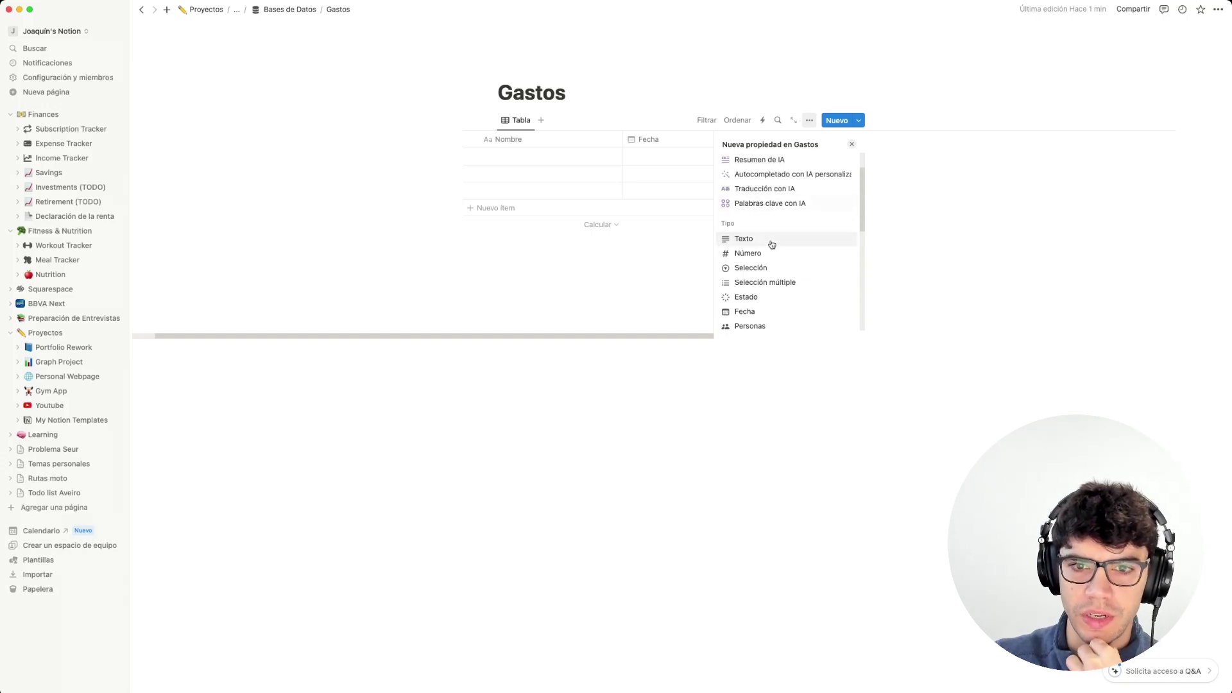
{"action": "scroll", "coordinate": [769, 241], "scroll_direction": "down", "scroll_amount": 5}
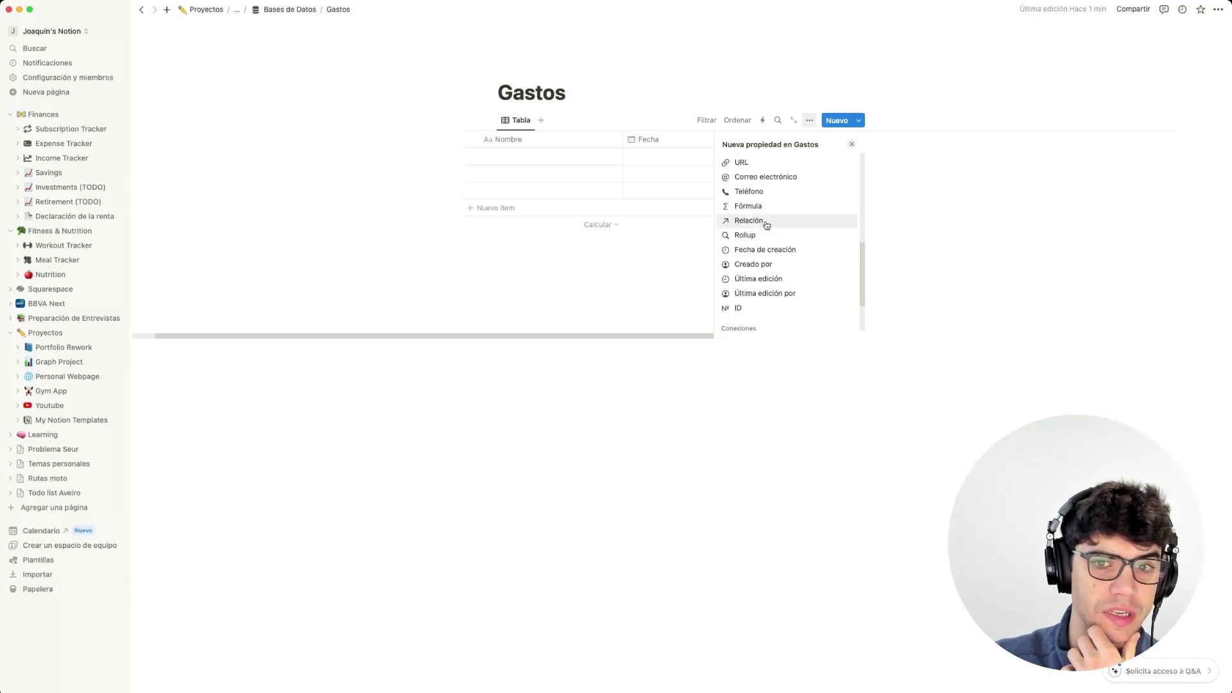
{"action": "left_click", "coordinate": [765, 225]}
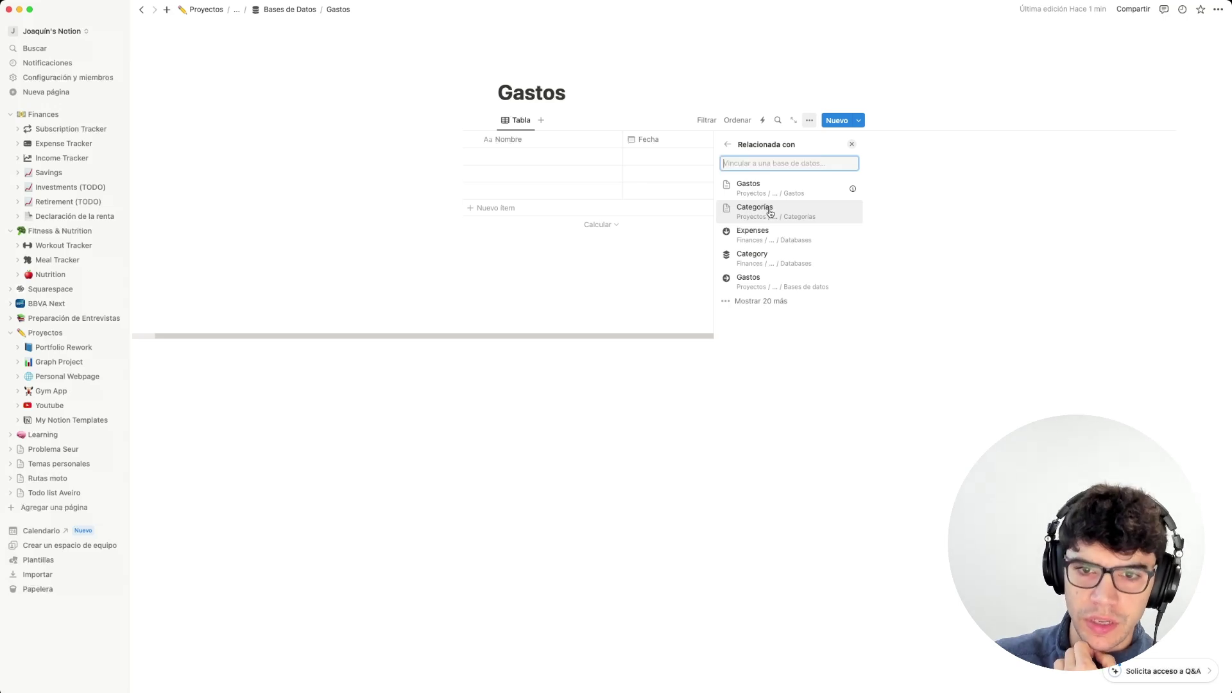
{"action": "left_click", "coordinate": [769, 213]}
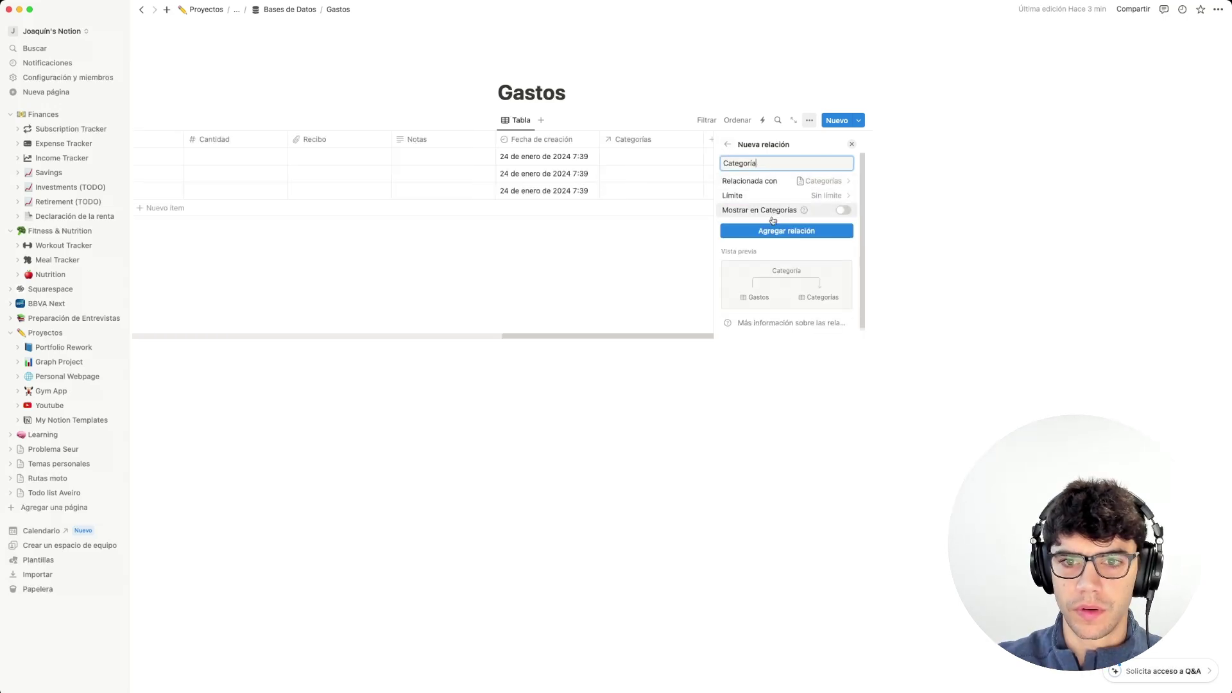
{"action": "left_click", "coordinate": [785, 231]}
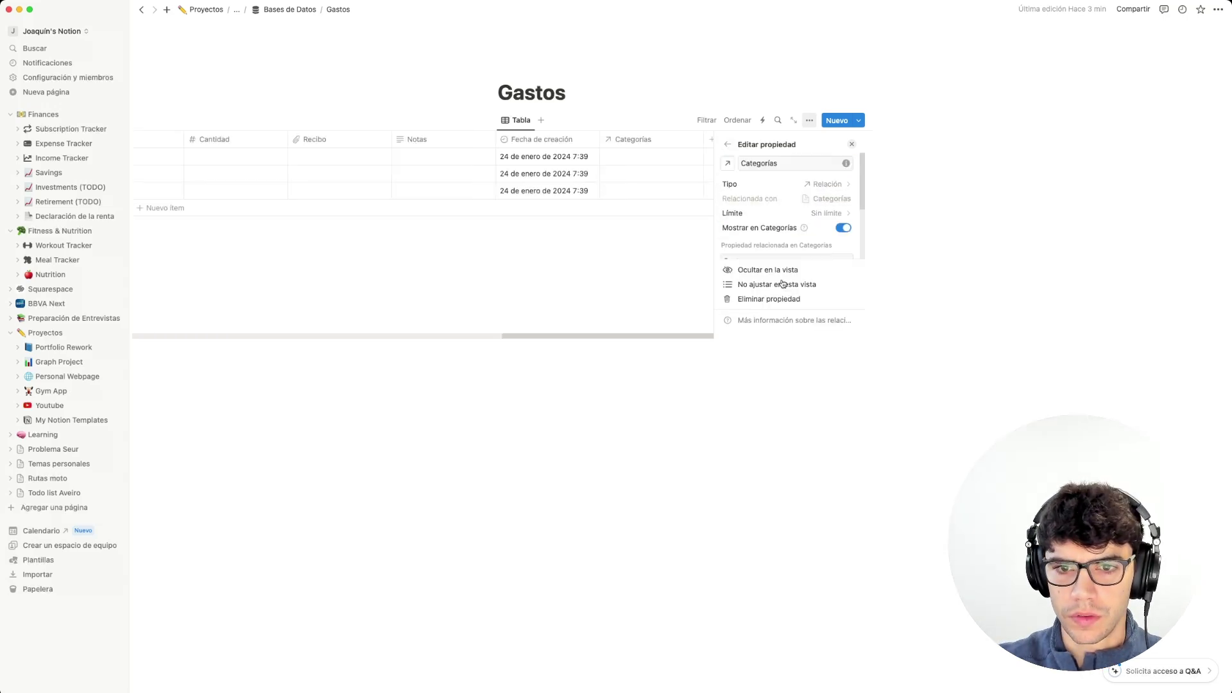
Rename the new relation property to "Categoría" and close the property settings.
{"action": "left_click", "coordinate": [796, 161]}
{"action": "key", "text": "BackSpace"}
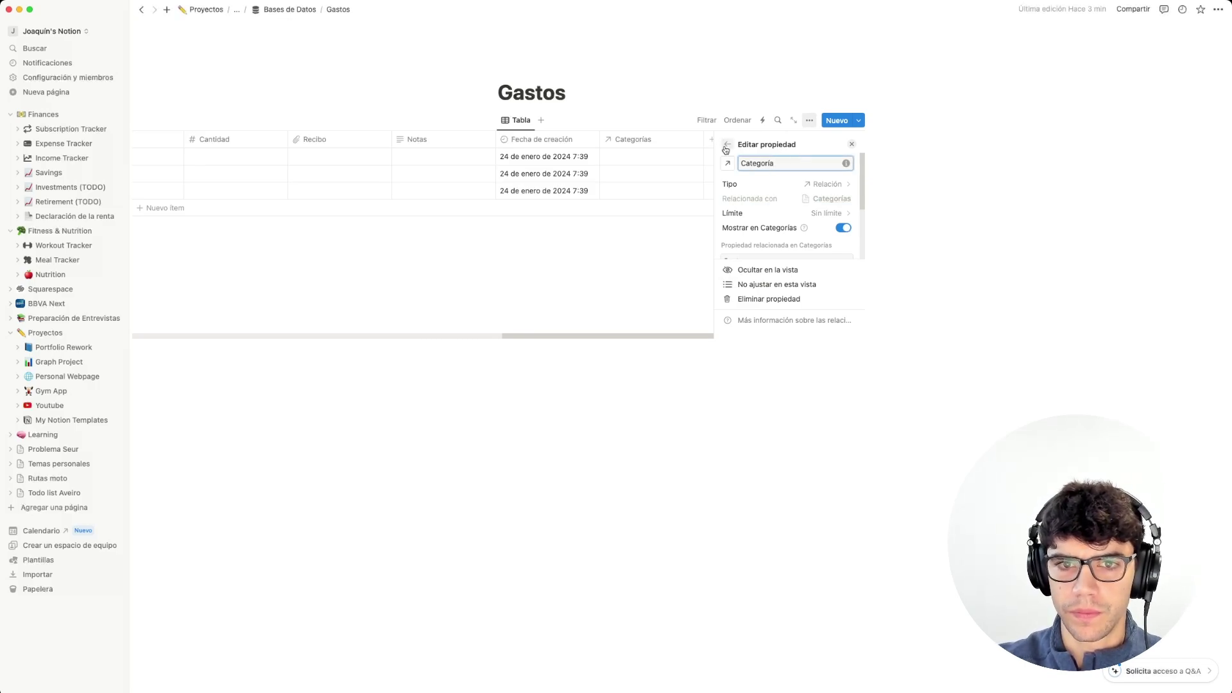
{"action": "left_click", "coordinate": [725, 147]}
{"action": "left_click", "coordinate": [727, 143]}
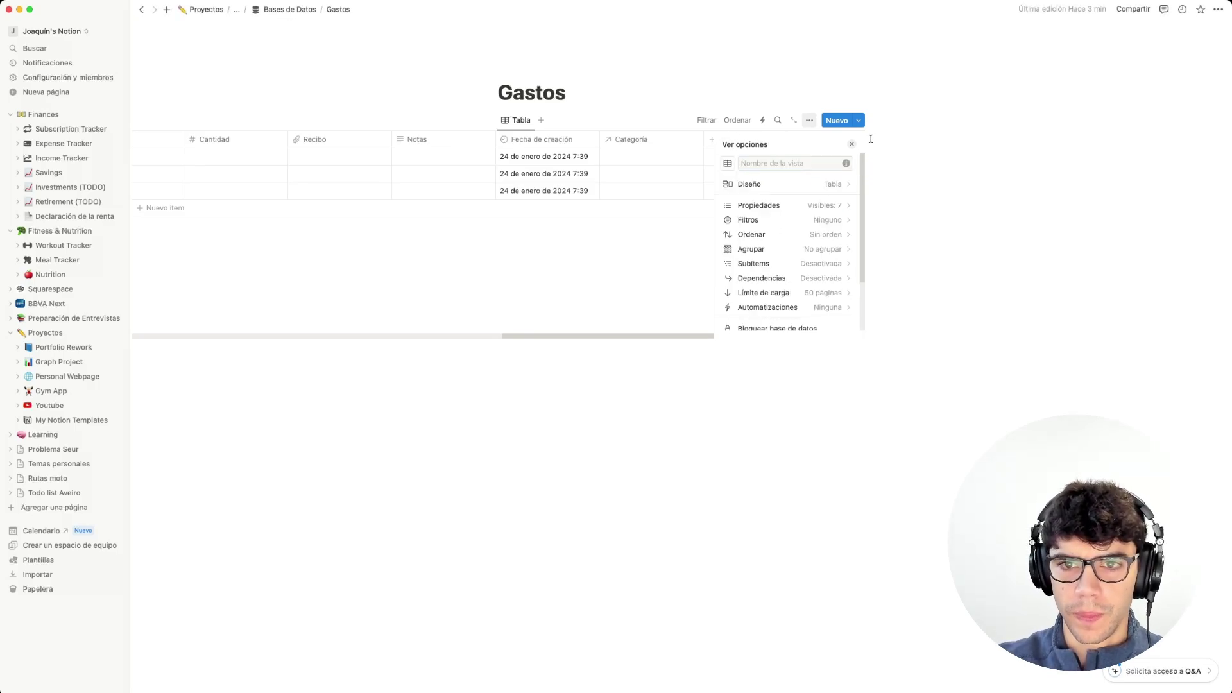
{"action": "left_click", "coordinate": [851, 144]}
Reorder the Gastos columns as Fecha, Nombre, Categoría, Cantidad, Notas, Recibo and Fecha de creación.
{"action": "scroll", "coordinate": [718, 179], "scroll_direction": "left", "scroll_amount": 10}
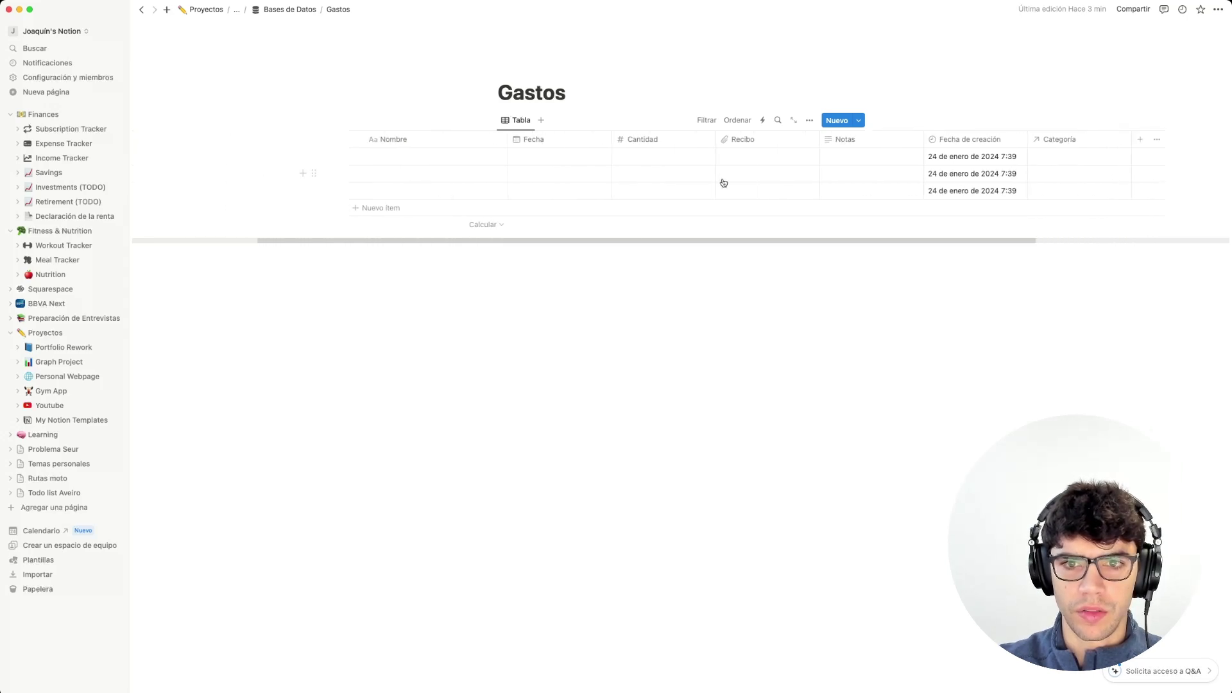
{"action": "left_click_drag", "start_coordinate": [1012, 139], "coordinate": [1054, 142]}
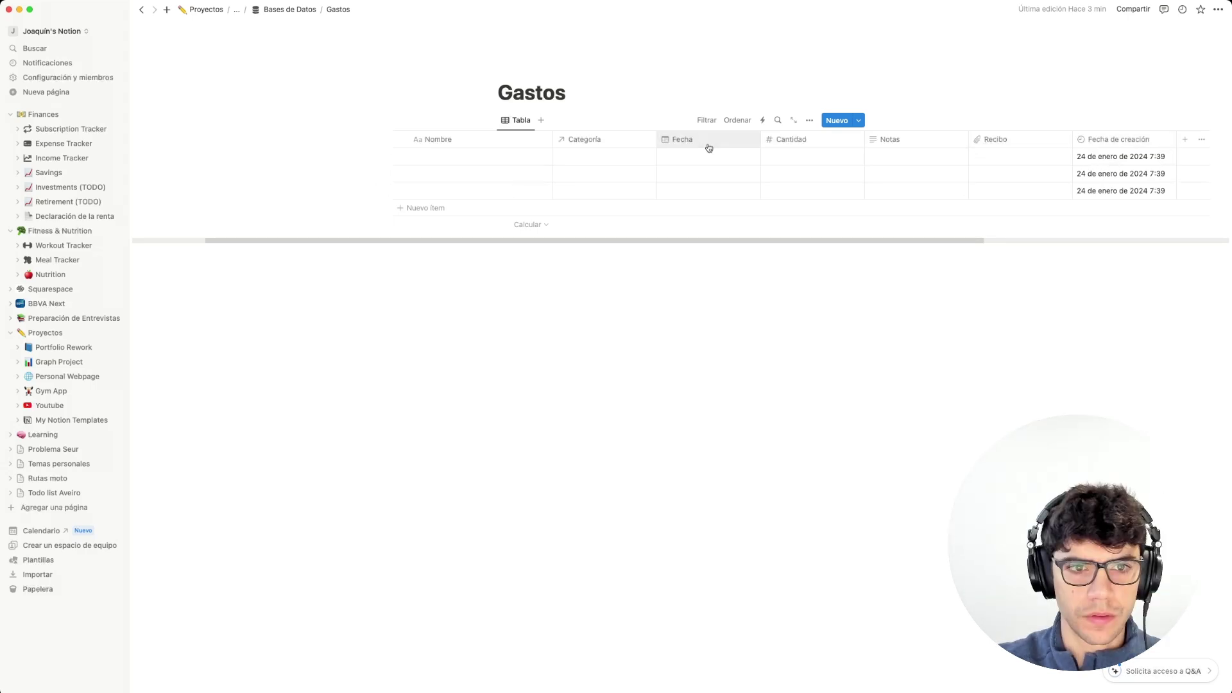
{"action": "left_click_drag", "start_coordinate": [706, 145], "coordinate": [468, 145]}
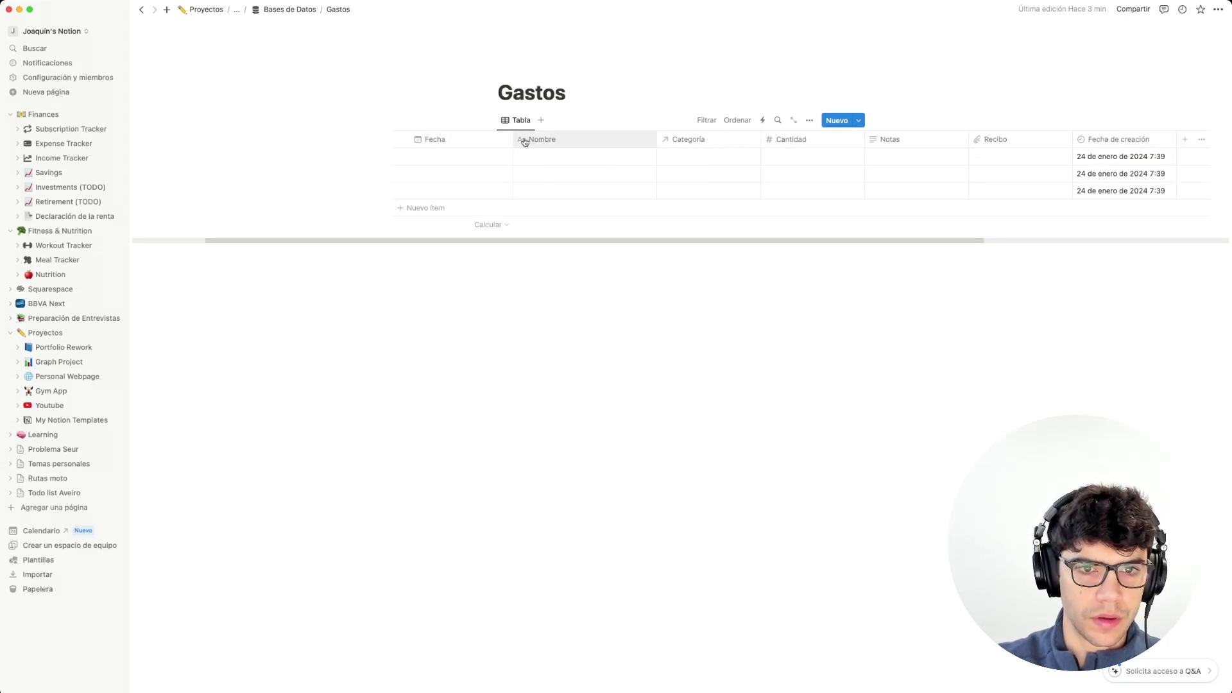
{"action": "scroll", "coordinate": [959, 187], "scroll_direction": "right", "scroll_amount": 4}
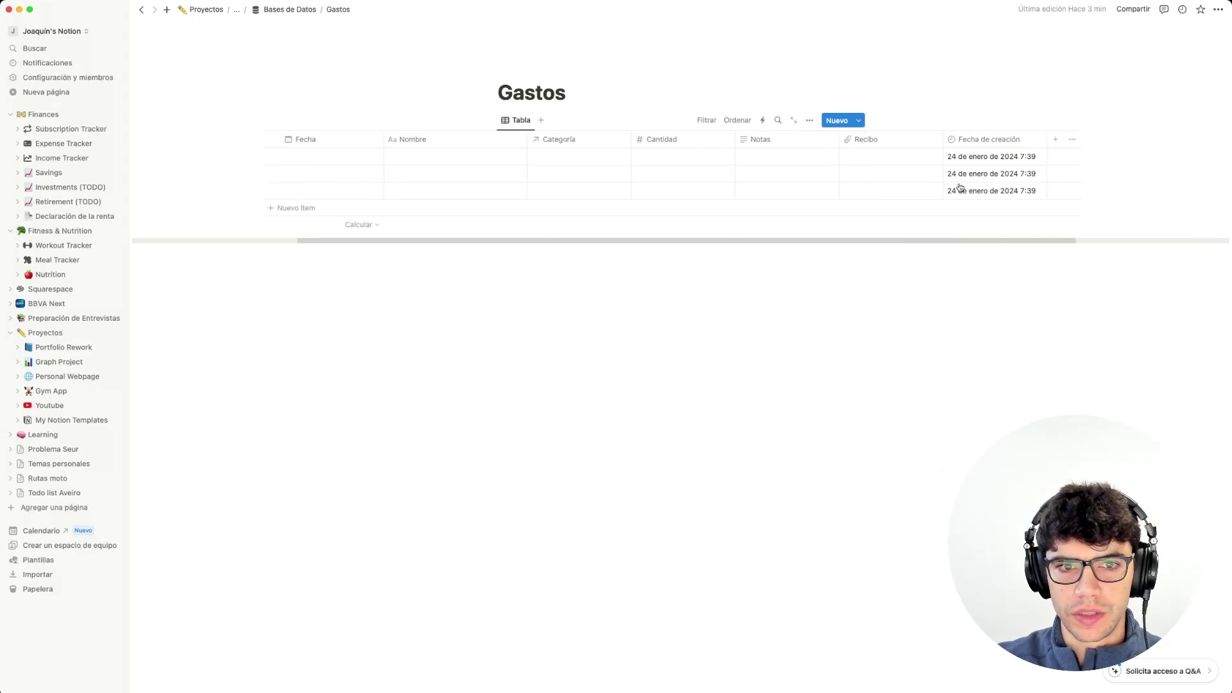
{"action": "scroll", "coordinate": [959, 187], "scroll_direction": "left", "scroll_amount": 6}
{"action": "left_click", "coordinate": [531, 415]}
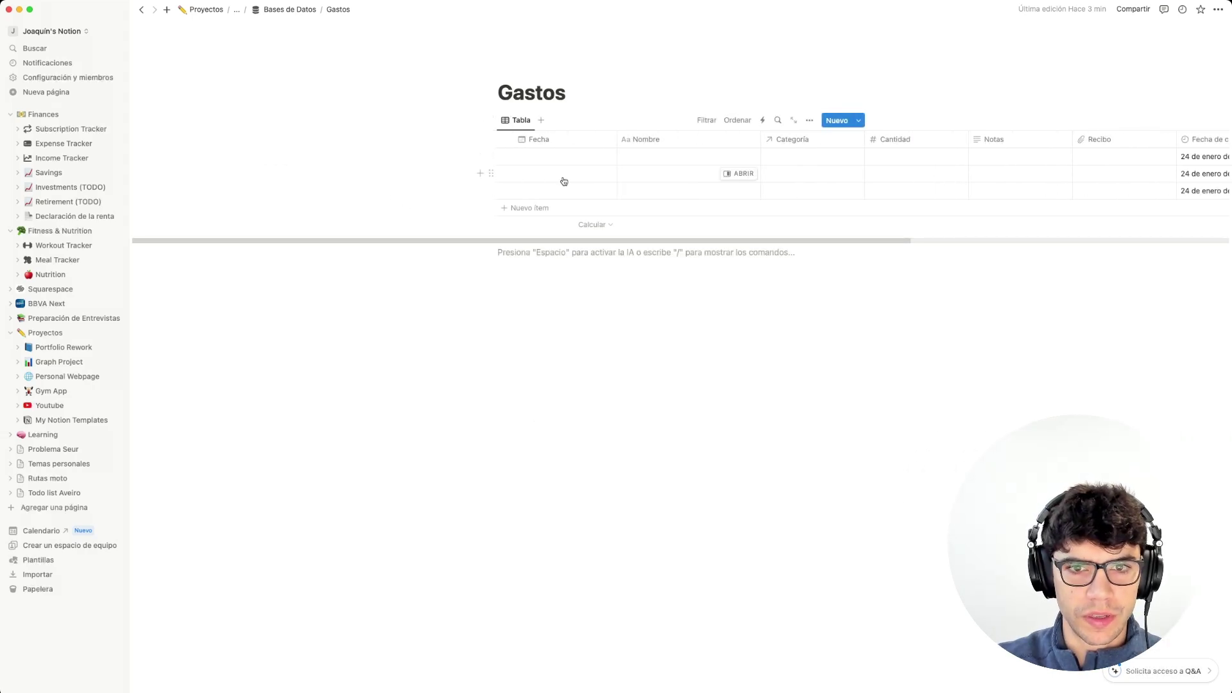
Open the Categorías database from Bases de Datos and check the settings of its Gastos relation property.
{"action": "left_click", "coordinate": [260, 11]}
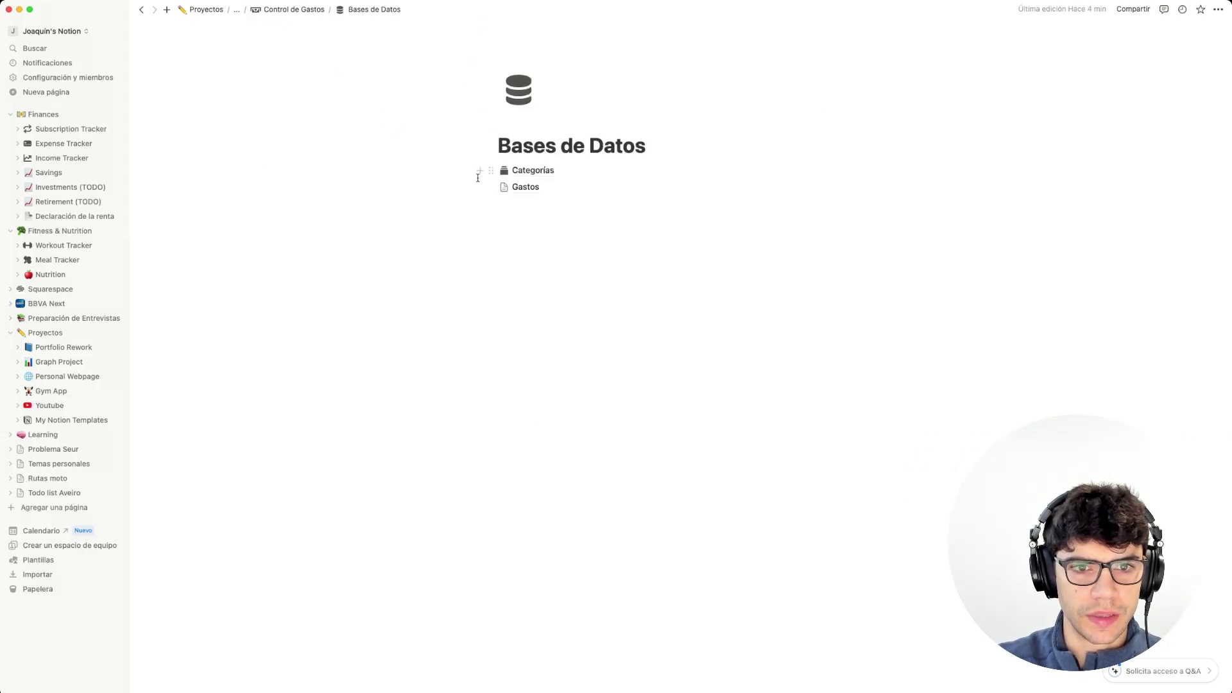
{"action": "left_click", "coordinate": [517, 170]}
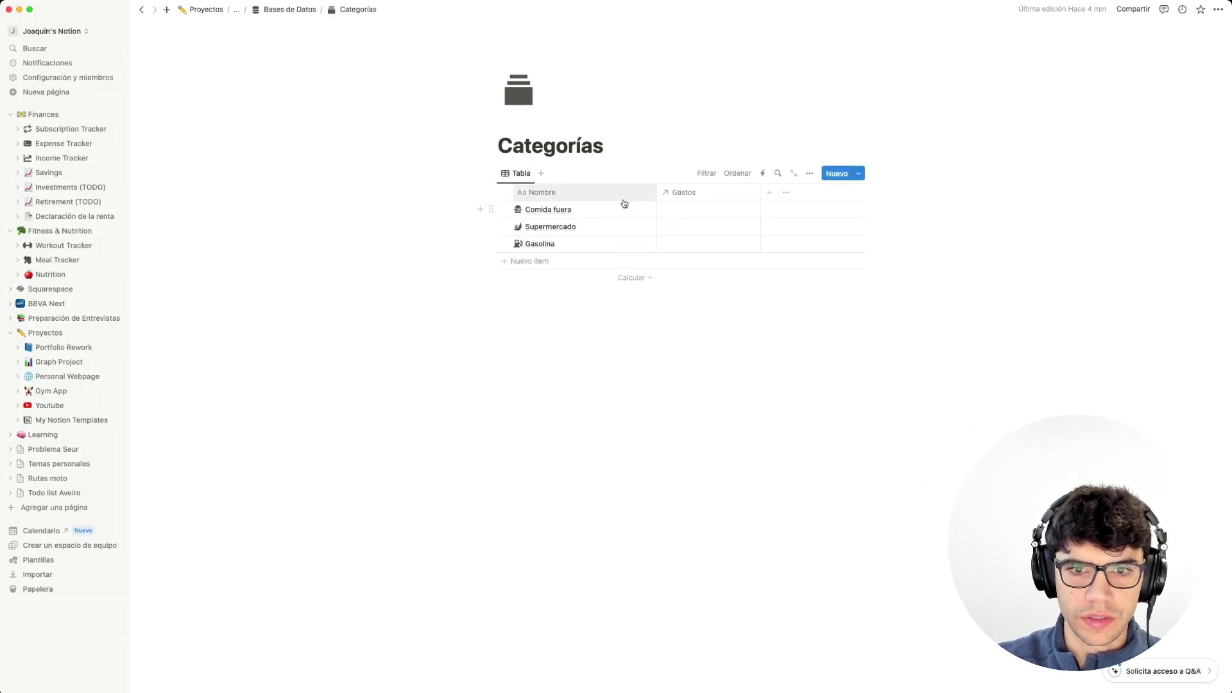
{"action": "left_click", "coordinate": [693, 193]}
{"action": "left_click", "coordinate": [707, 229]}
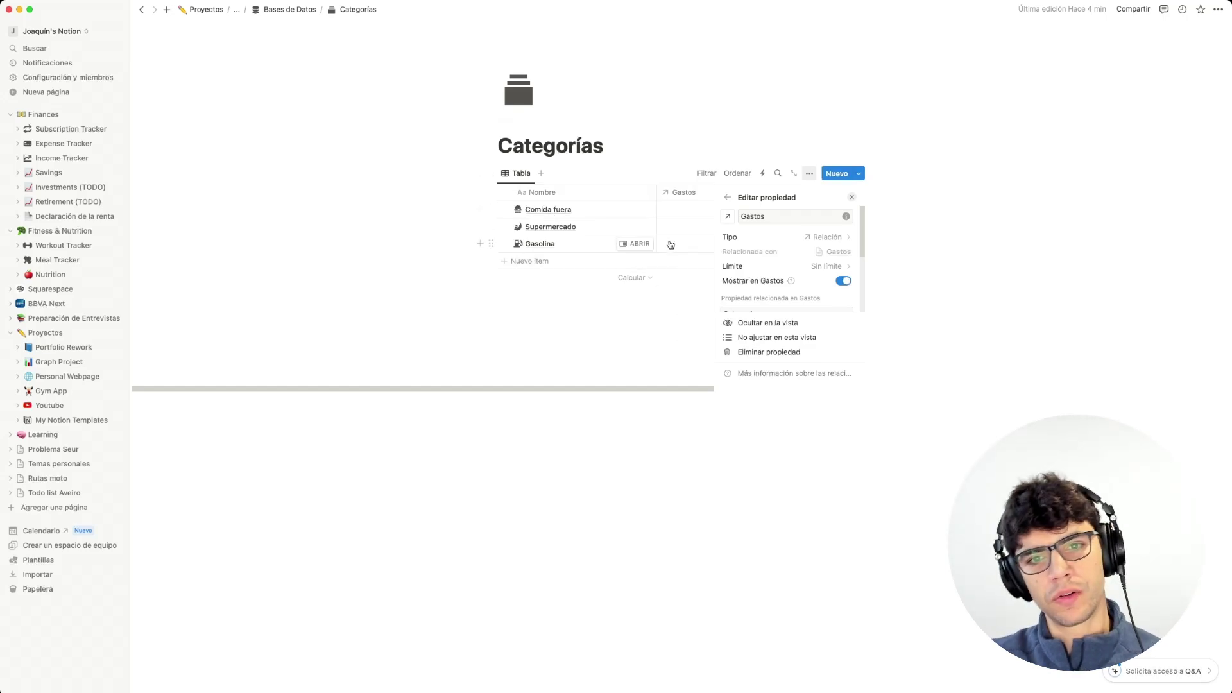
{"action": "scroll", "coordinate": [666, 207], "scroll_direction": "right", "scroll_amount": 4}
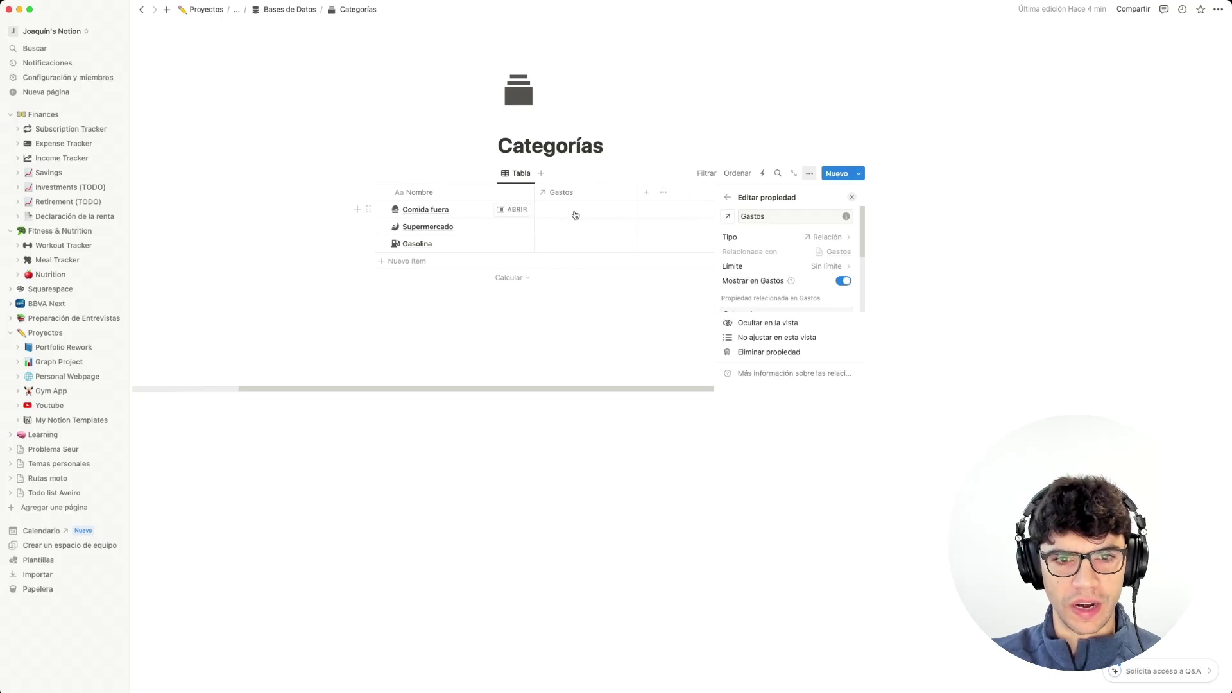
{"action": "left_click", "coordinate": [850, 198]}
Hide the Gastos relation property from the Categorías table view.
{"action": "left_click", "coordinate": [809, 173]}
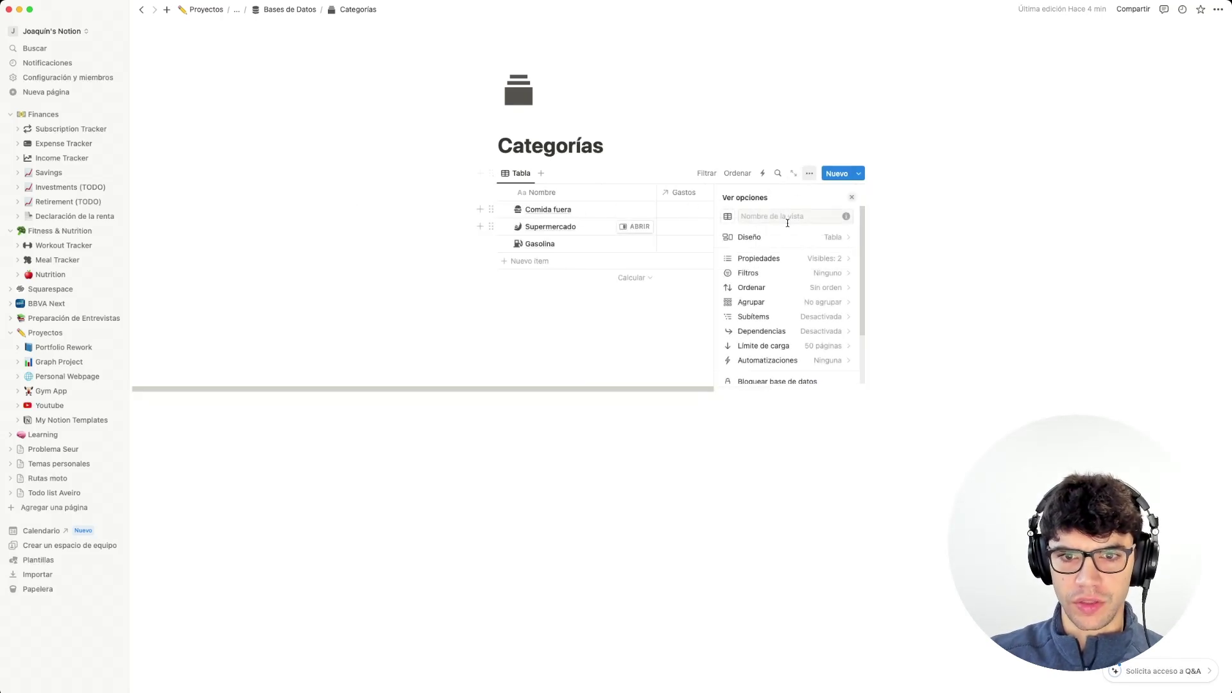
{"action": "left_click", "coordinate": [747, 258]}
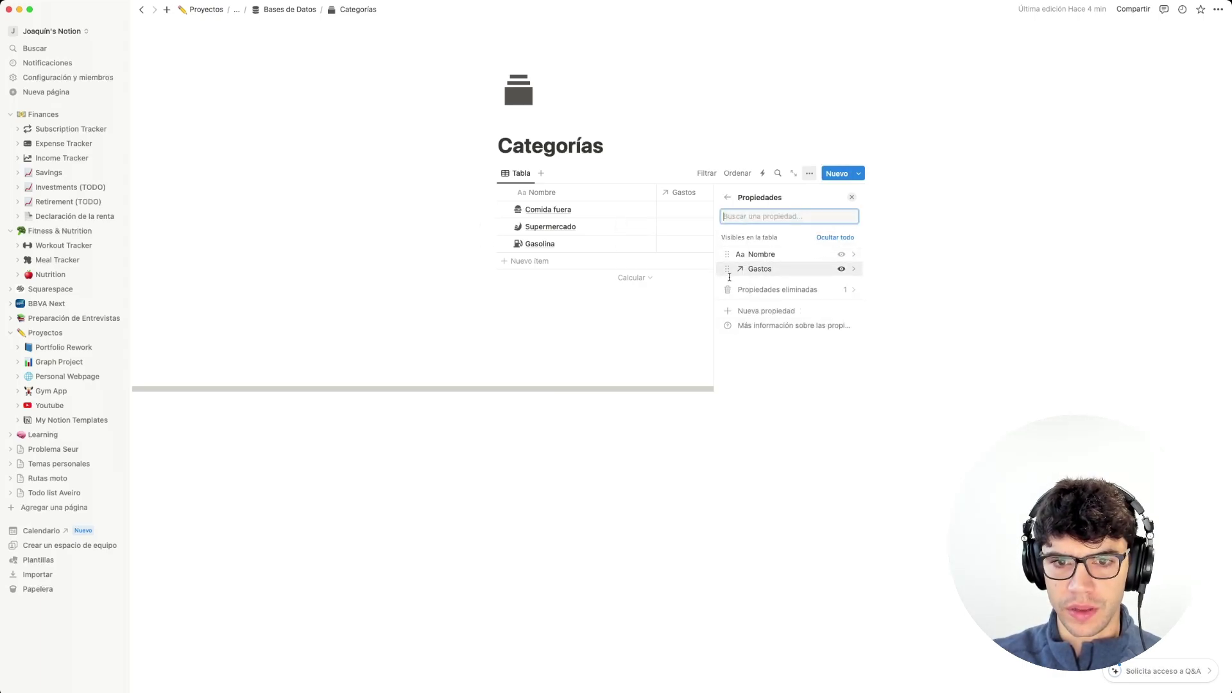
{"action": "left_click", "coordinate": [842, 269]}
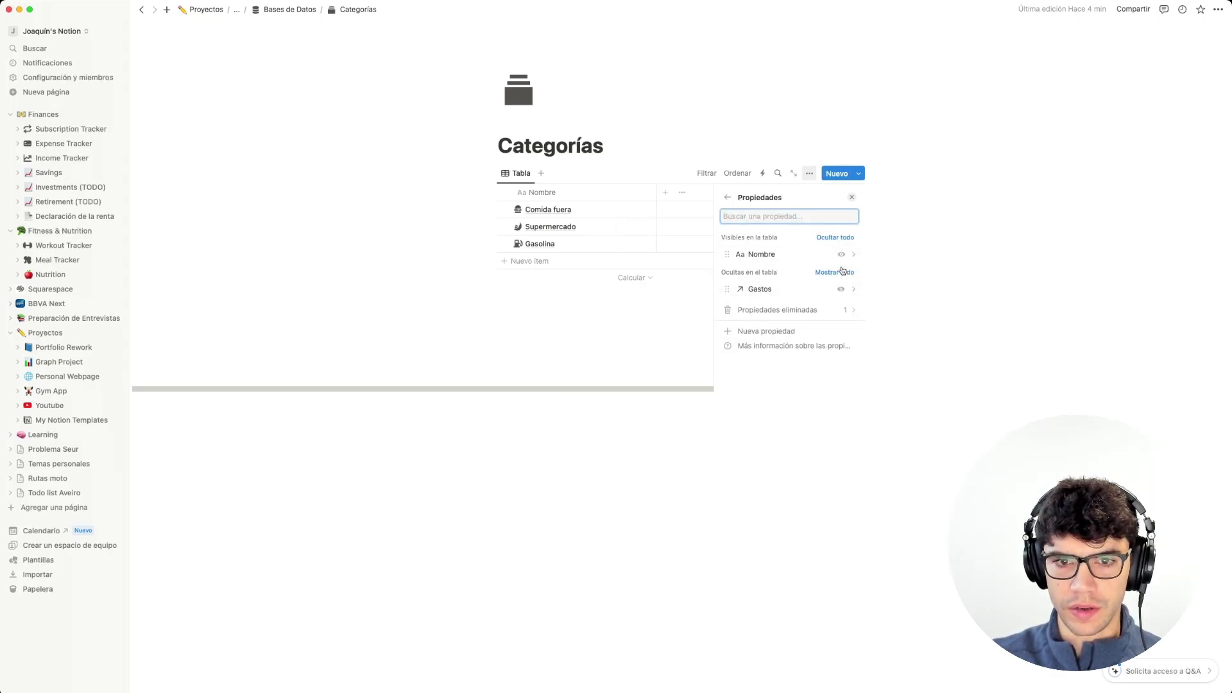
{"action": "left_click", "coordinate": [851, 198]}
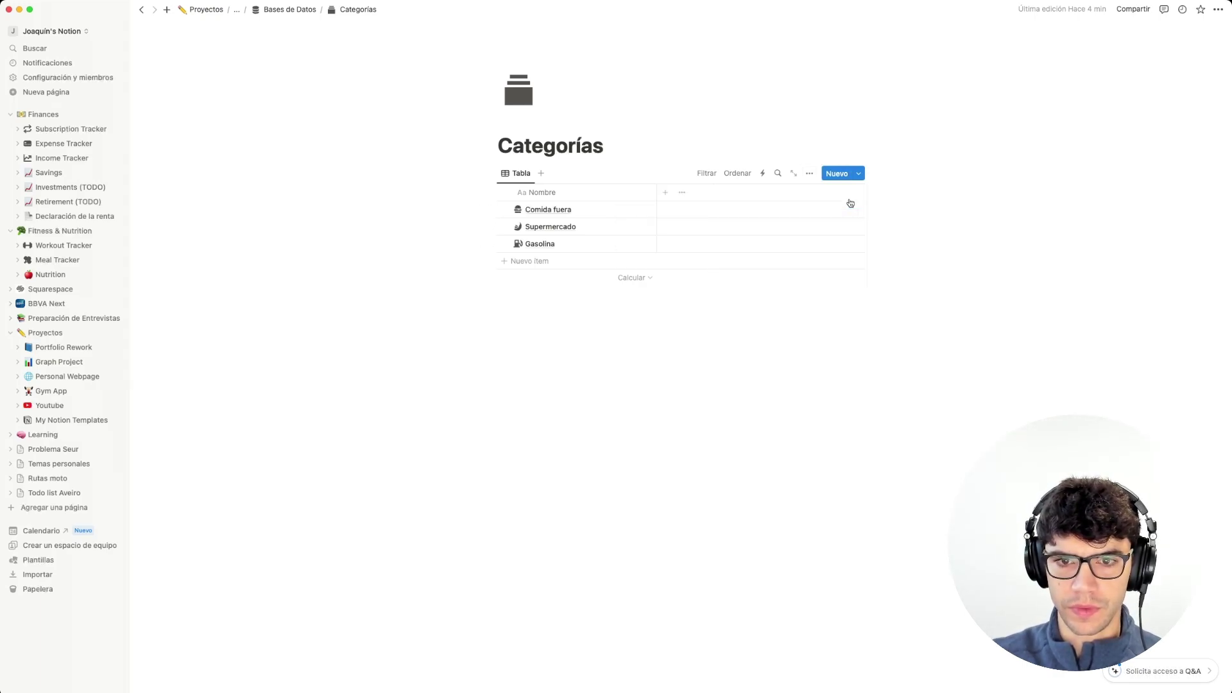
Add a Rollup property to the Categorías database and base it on the Gastos relation.
{"action": "left_click", "coordinate": [809, 173]}
{"action": "left_click", "coordinate": [751, 258]}
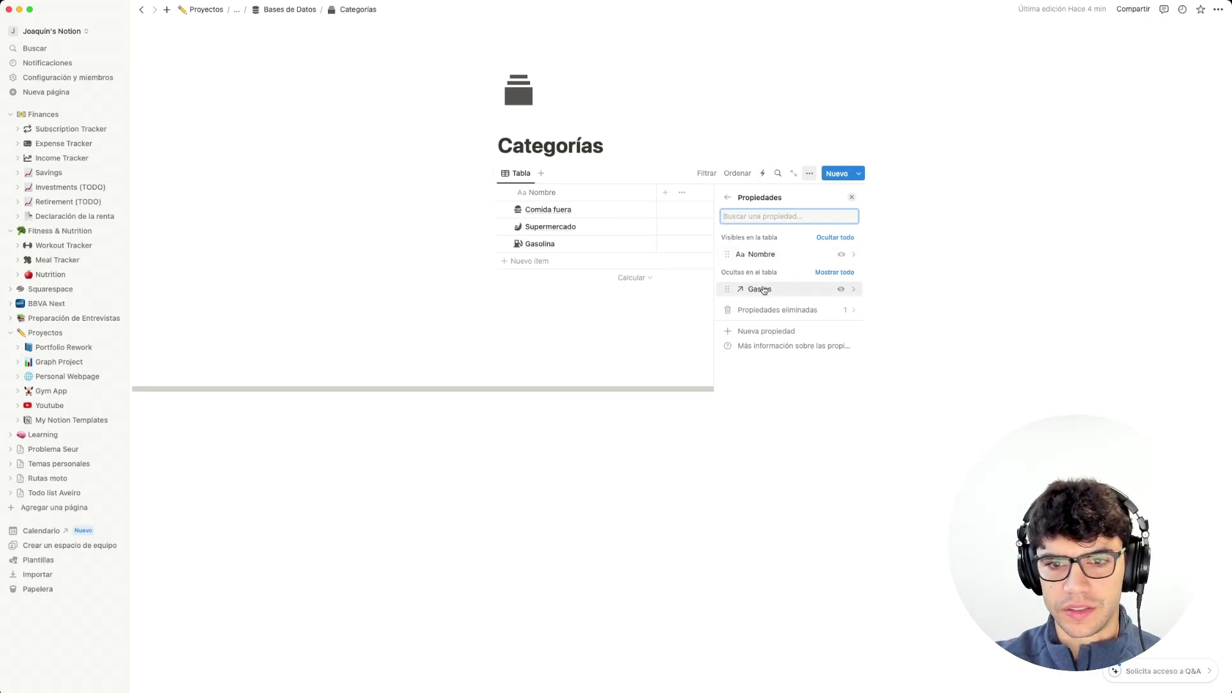
{"action": "left_click", "coordinate": [765, 332]}
{"action": "scroll", "coordinate": [774, 313], "scroll_direction": "down", "scroll_amount": 5}
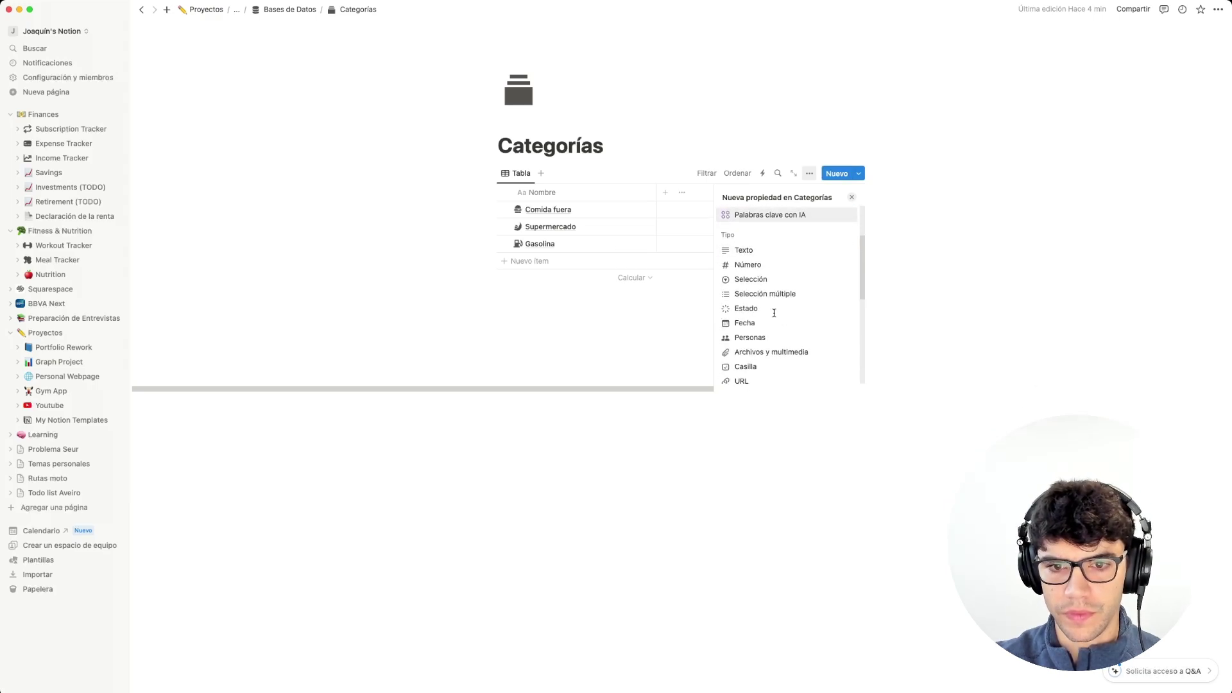
{"action": "left_click", "coordinate": [744, 364]}
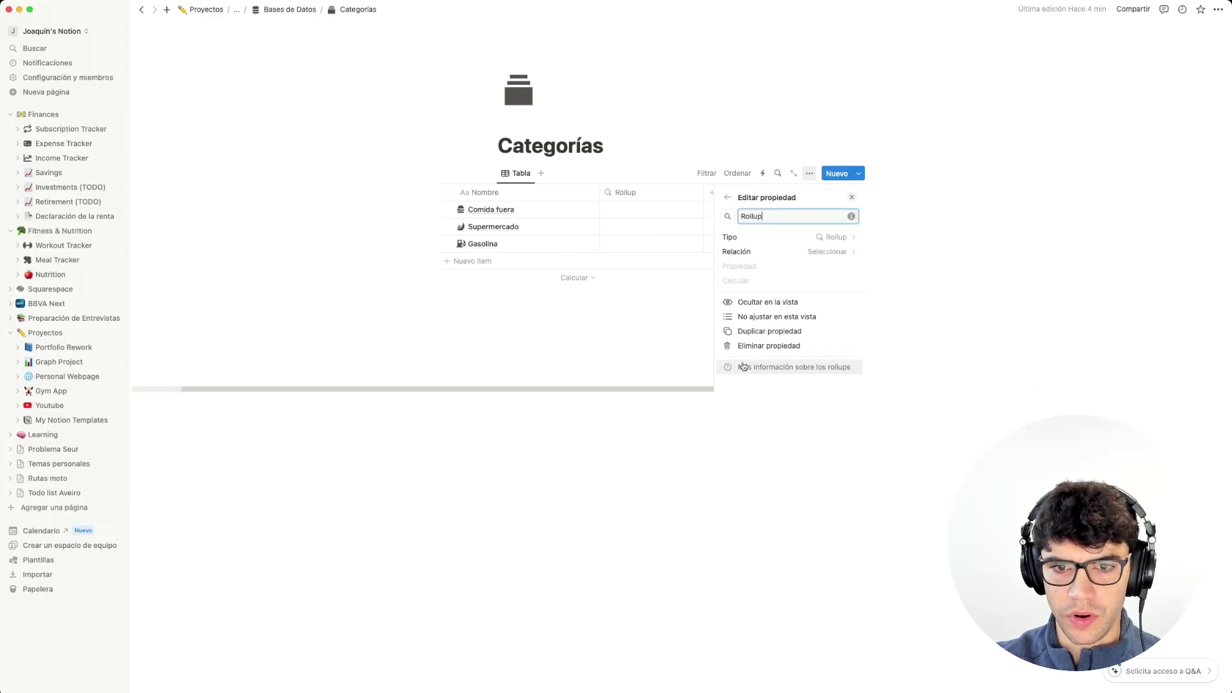
{"action": "left_click_drag", "start_coordinate": [773, 220], "coordinate": [753, 216]}
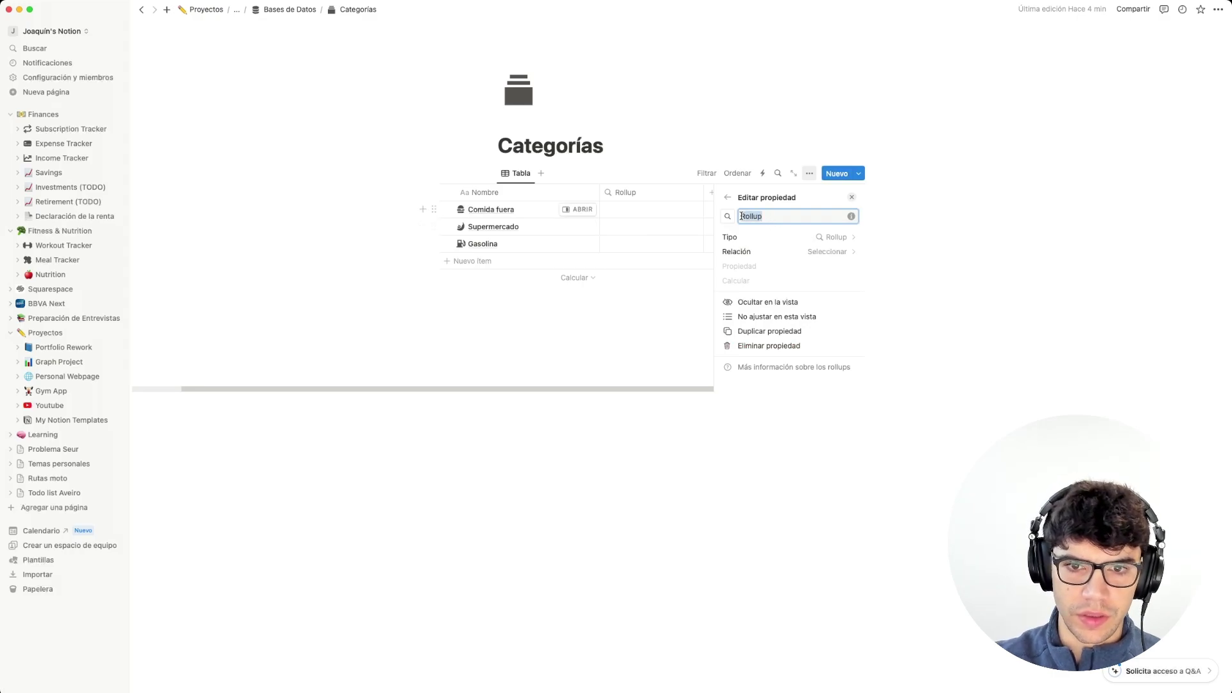
{"action": "left_click", "coordinate": [769, 253]}
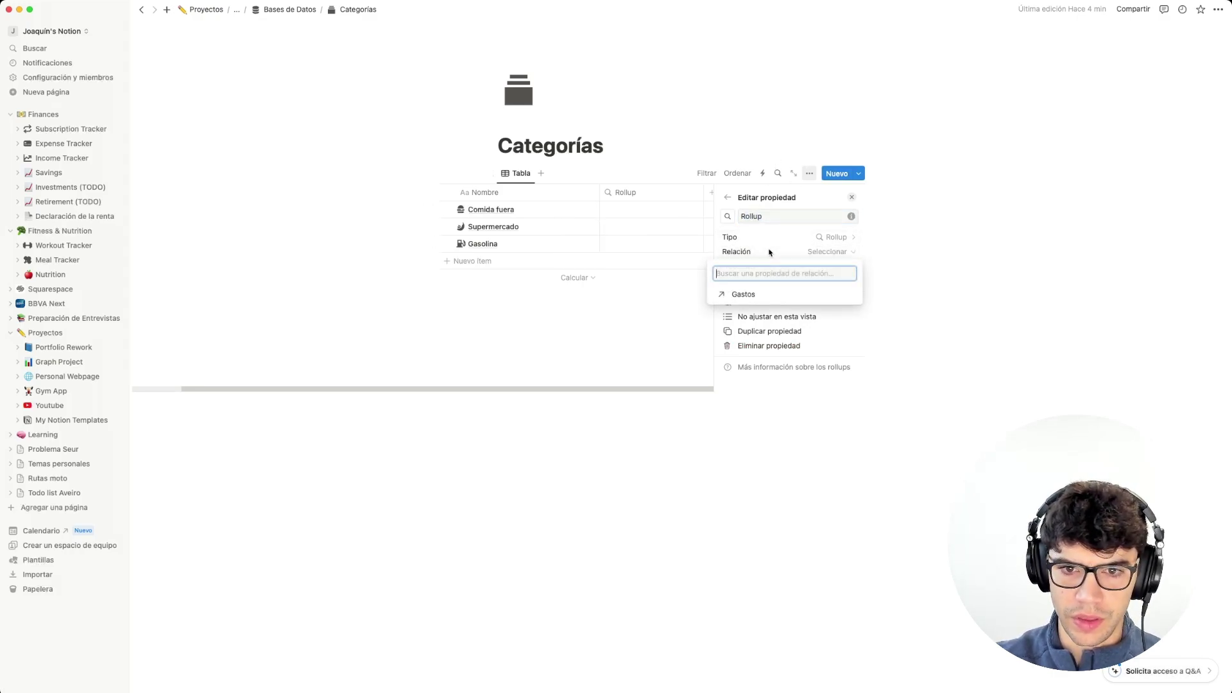
{"action": "left_click", "coordinate": [743, 295]}
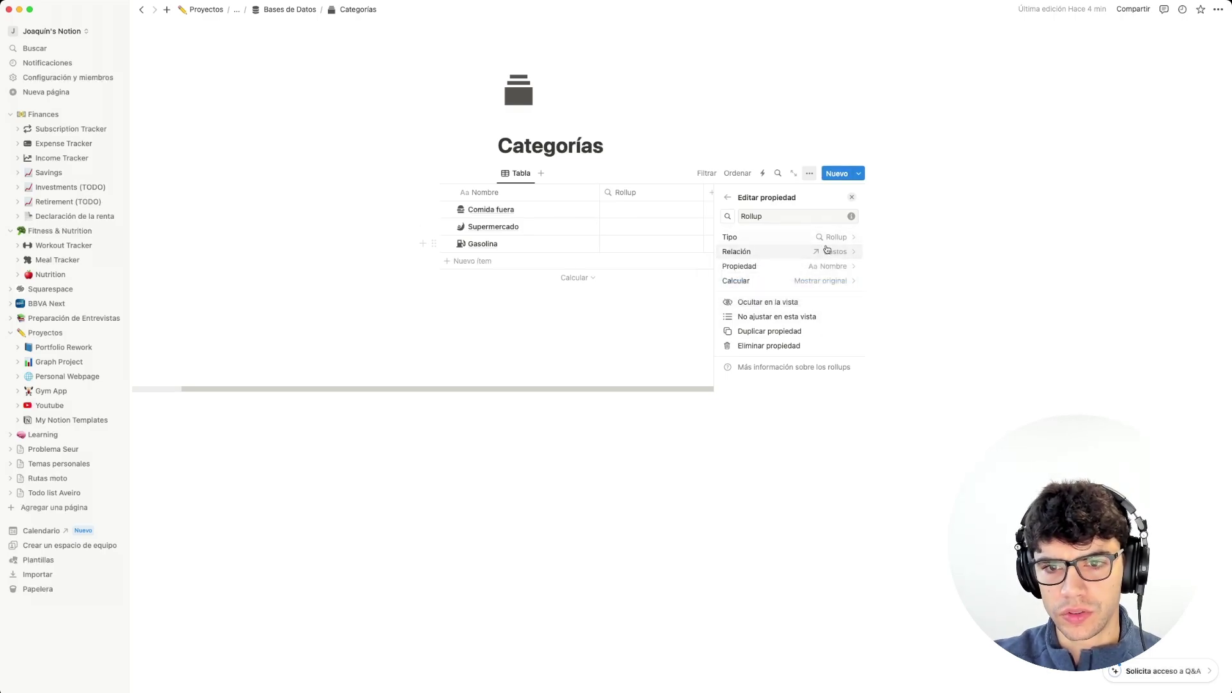
{"action": "left_click", "coordinate": [820, 282]}
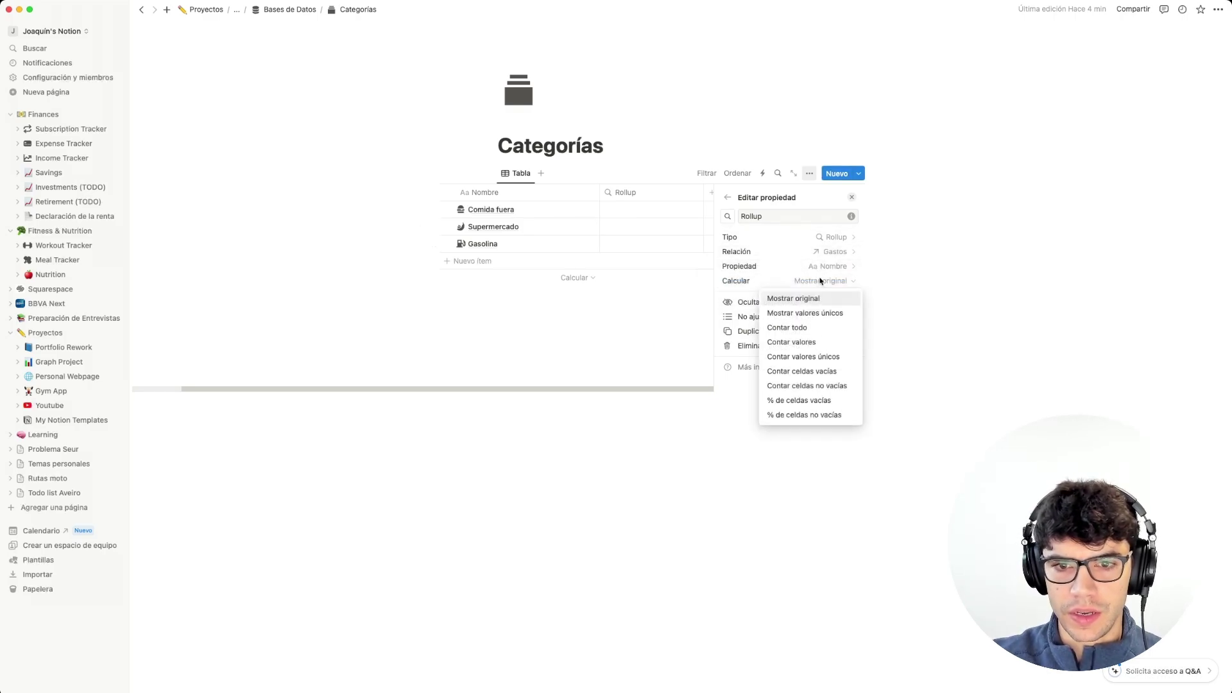
{"action": "left_click", "coordinate": [819, 281]}
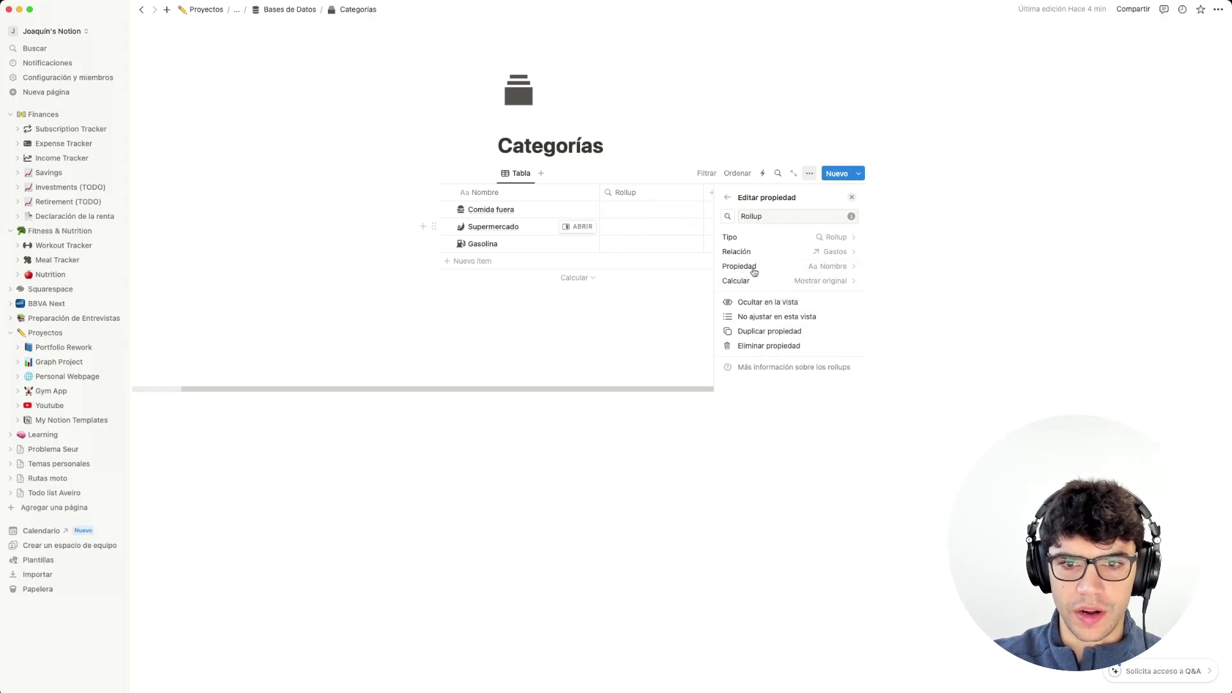
{"action": "left_click", "coordinate": [795, 281]}
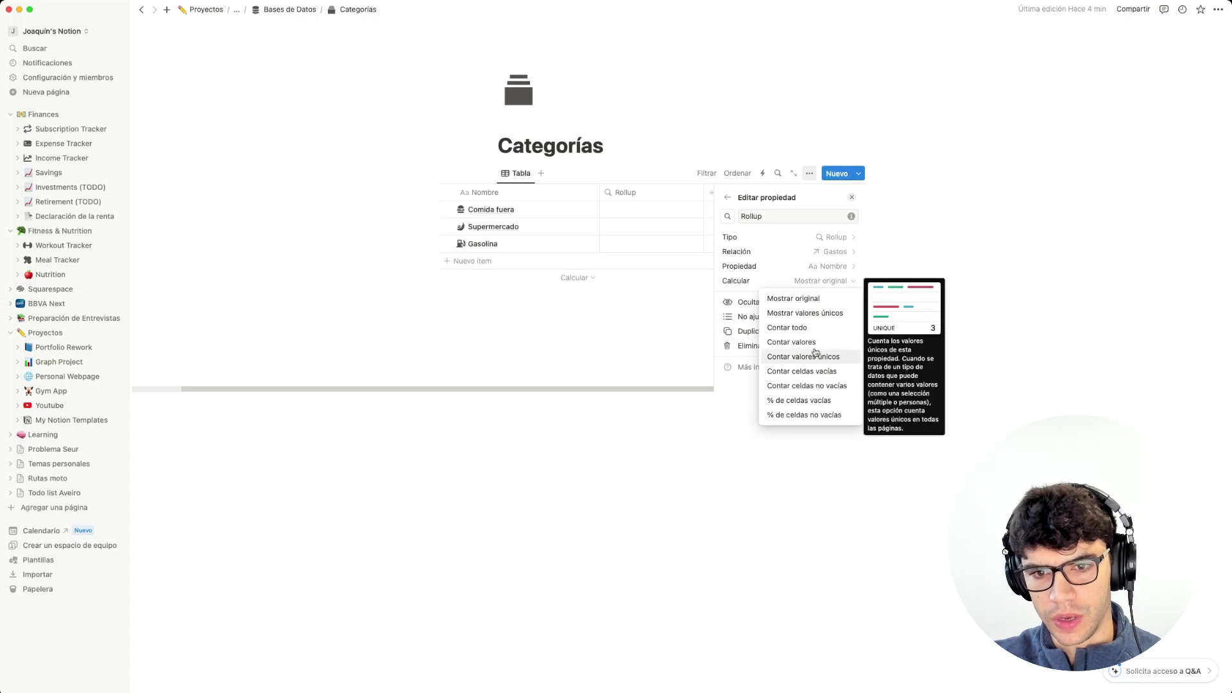
{"action": "left_click", "coordinate": [817, 301]}
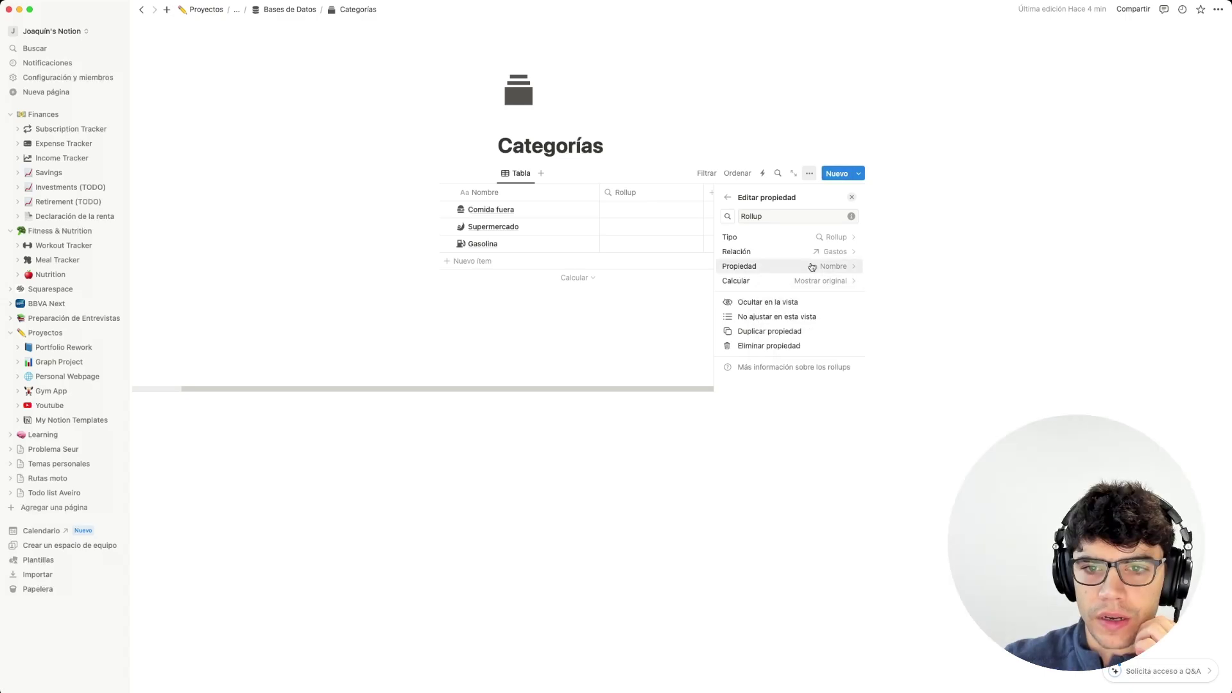
Set the rollup to take the Cantidad property and calculate its Suma.
{"action": "left_click", "coordinate": [827, 266]}
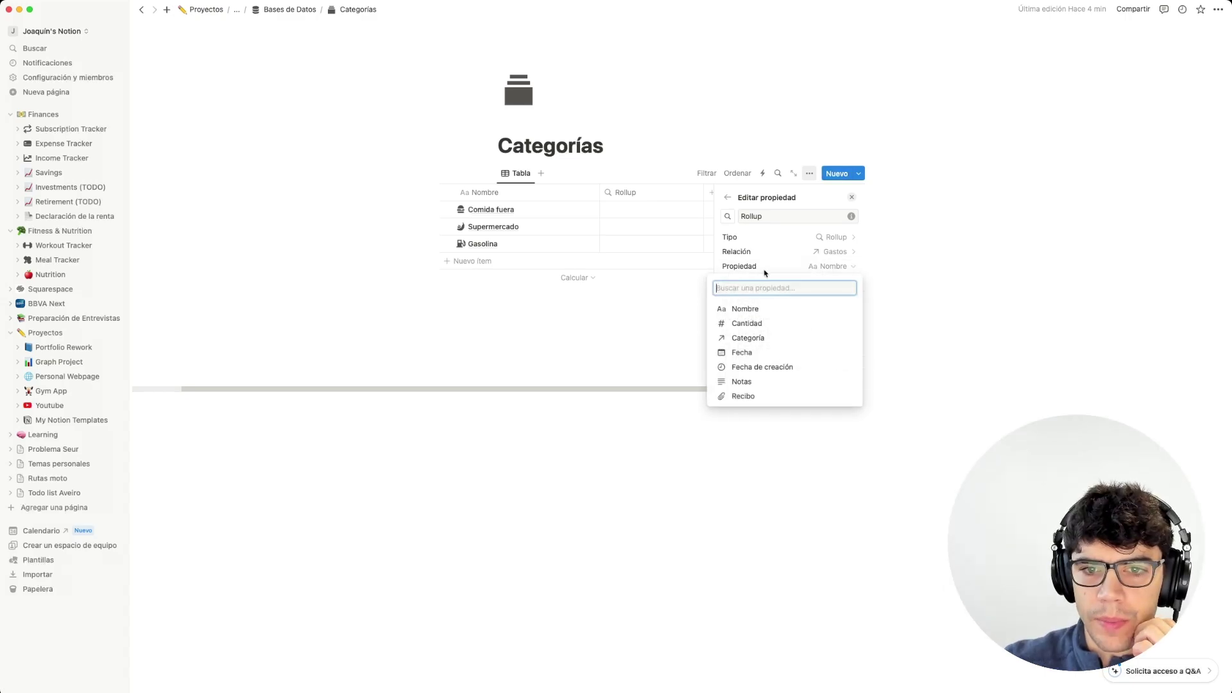
{"action": "left_click", "coordinate": [749, 322]}
{"action": "left_click", "coordinate": [806, 282]}
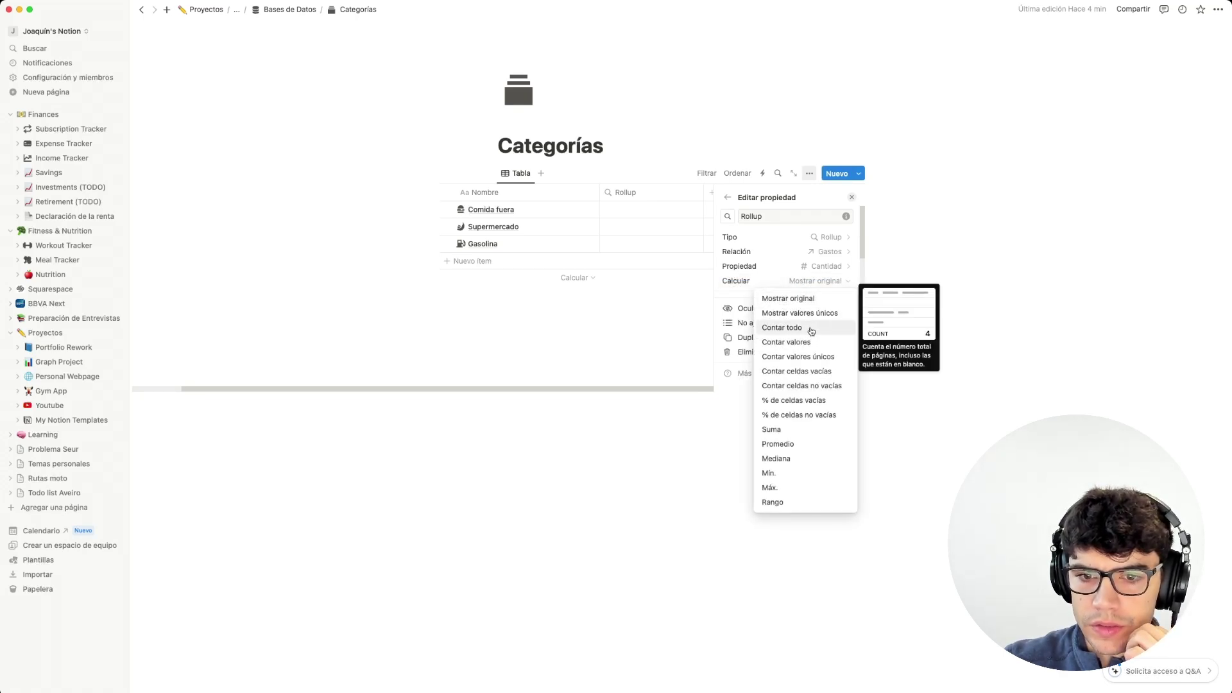
{"action": "left_click", "coordinate": [803, 435]}
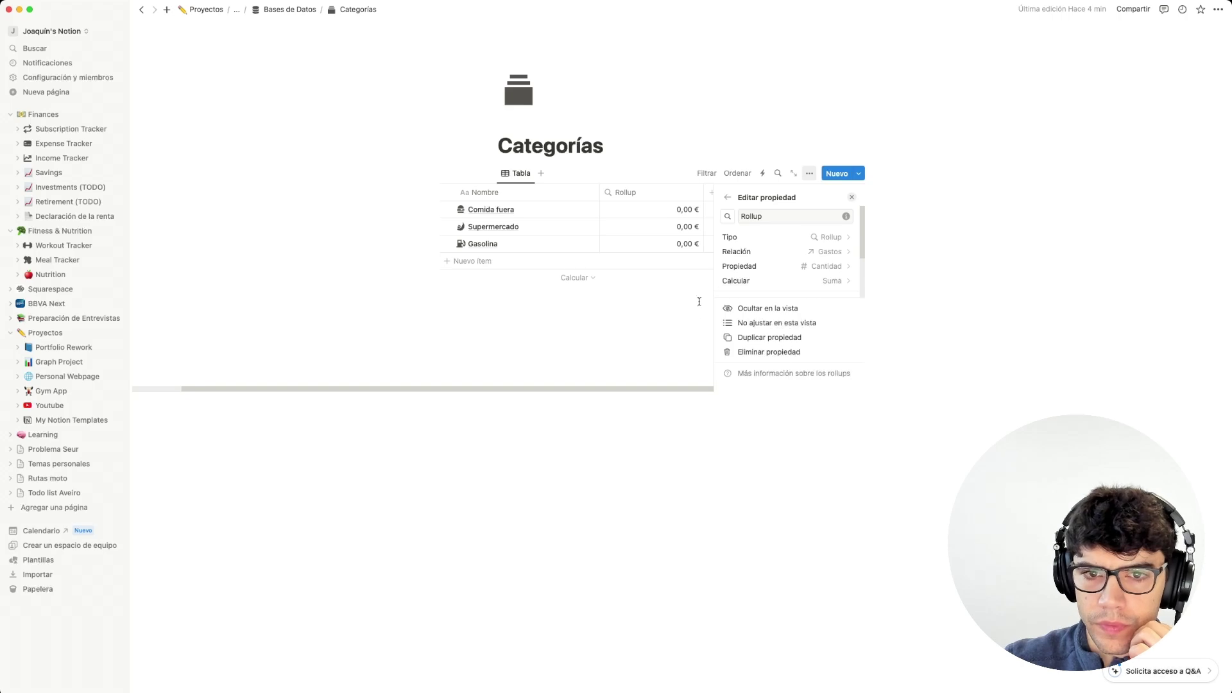
Rename the rollup property to "Cantidad total" and close the property settings.
{"action": "left_click_drag", "start_coordinate": [769, 221], "coordinate": [739, 216]}
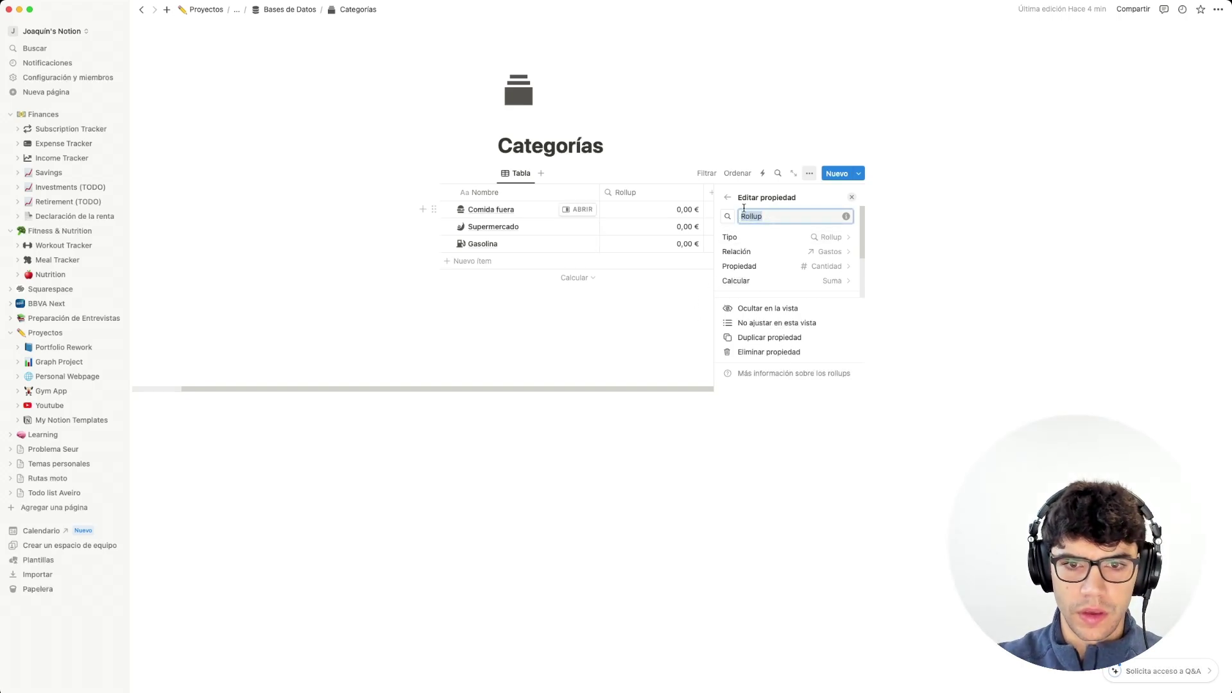
{"action": "type", "text": "Cantidad total"}
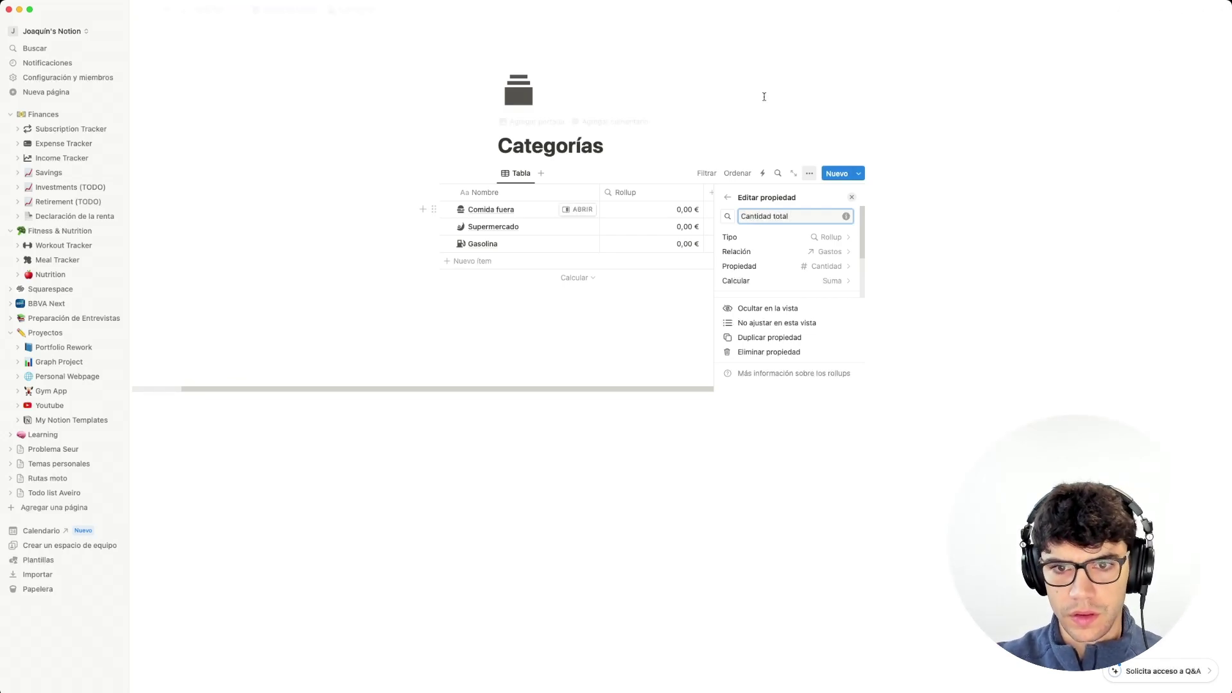
{"action": "left_click", "coordinate": [727, 197]}
{"action": "left_click", "coordinate": [854, 198]}
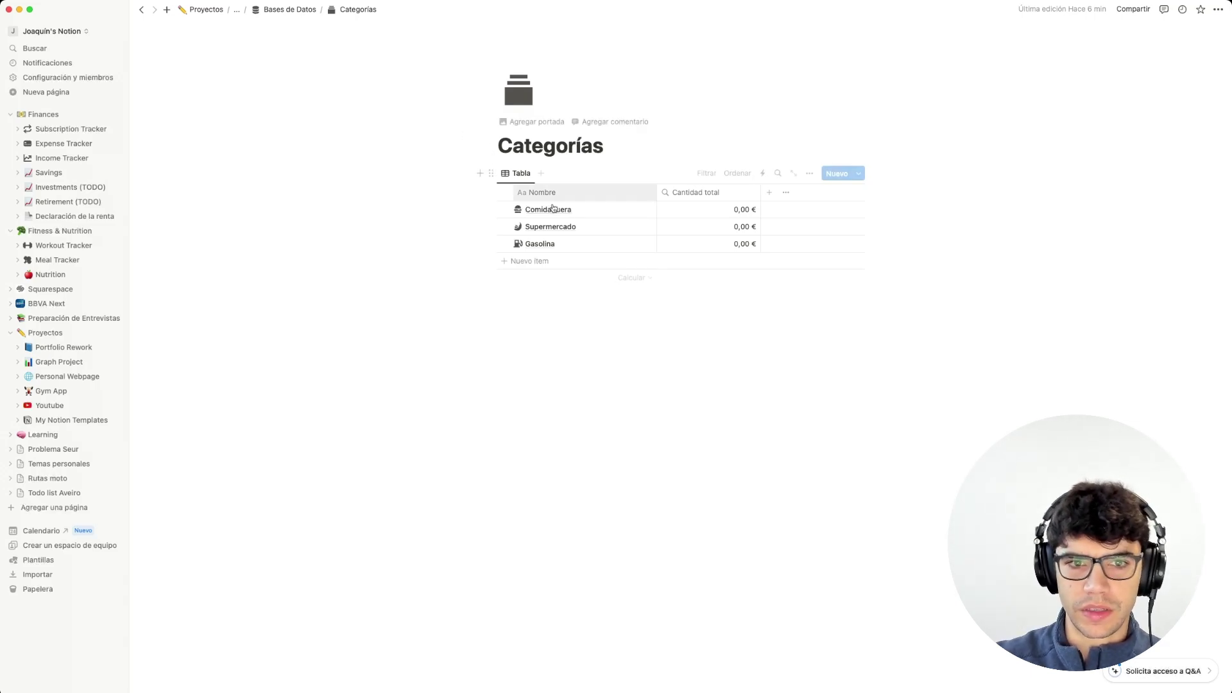
Open the Gastos database from Bases de Datos and give it the dark banknote icon, found by filtering for "mone".
{"action": "key", "text": "super+["}
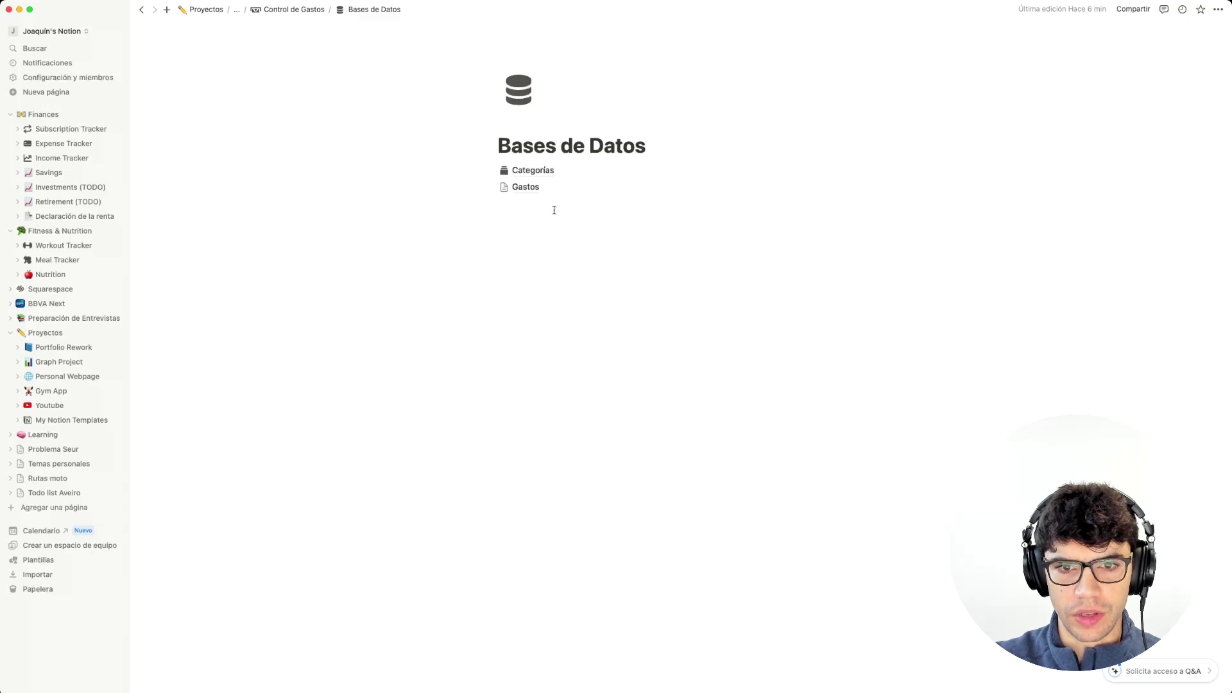
{"action": "left_click", "coordinate": [525, 188]}
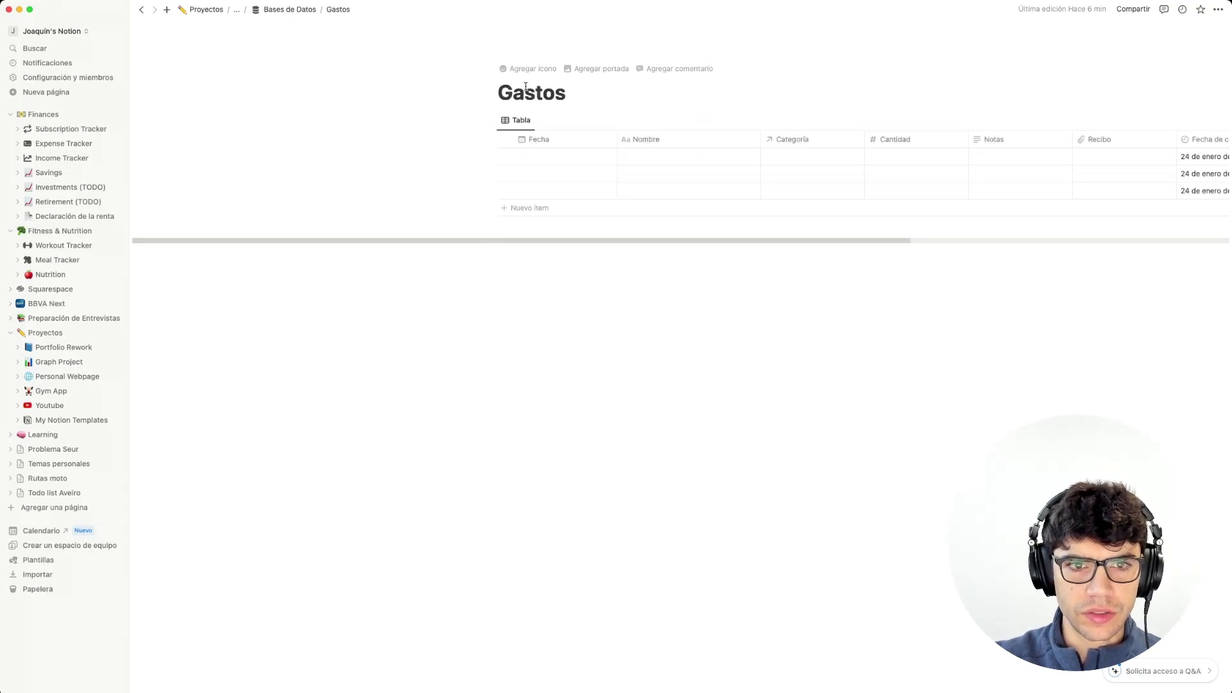
{"action": "left_click", "coordinate": [530, 68]}
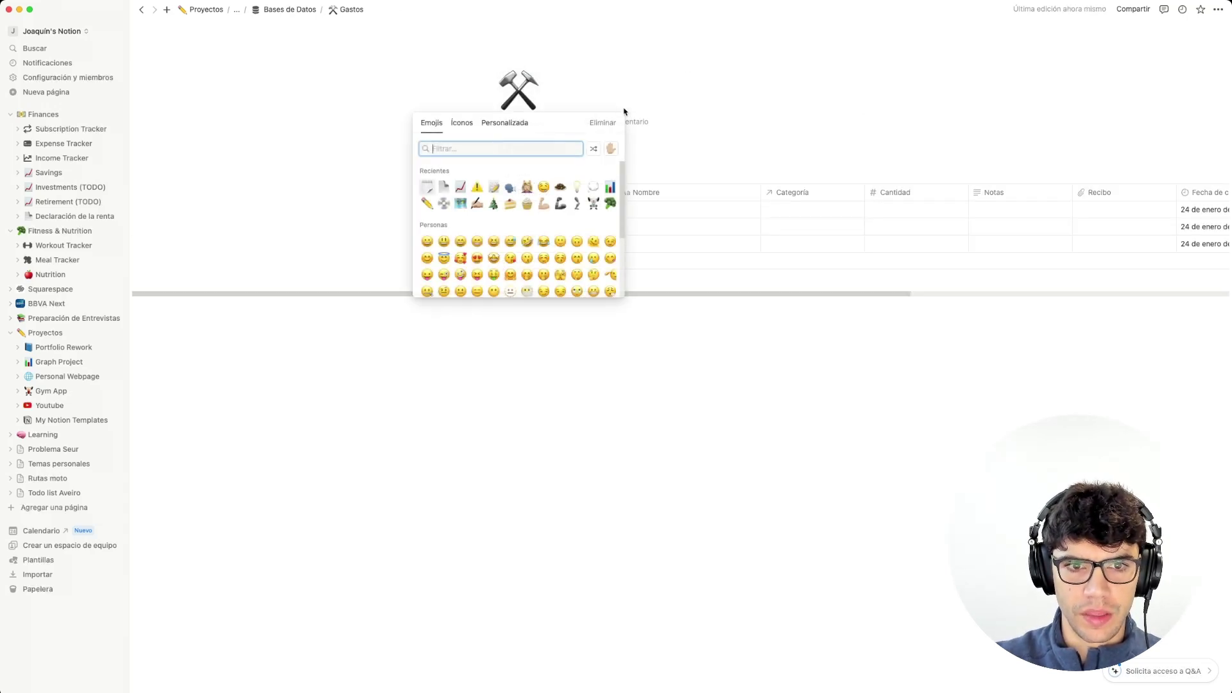
{"action": "left_click", "coordinate": [461, 124]}
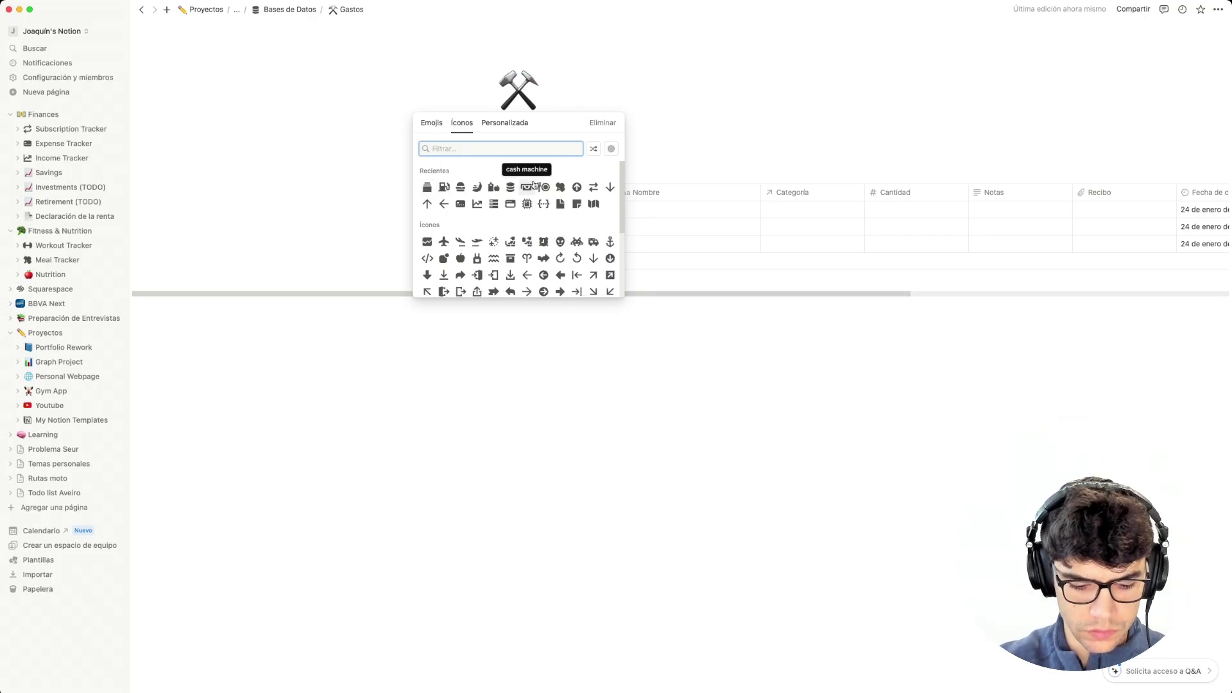
{"action": "type", "text": "mone"}
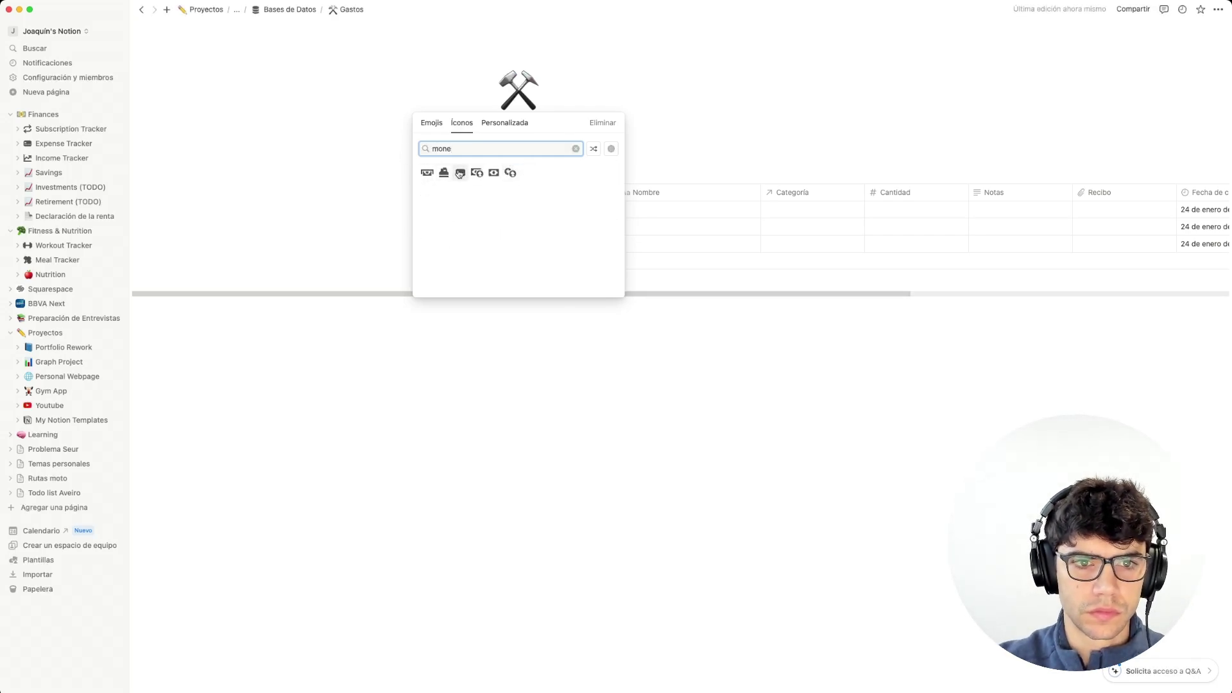
{"action": "left_click", "coordinate": [499, 173]}
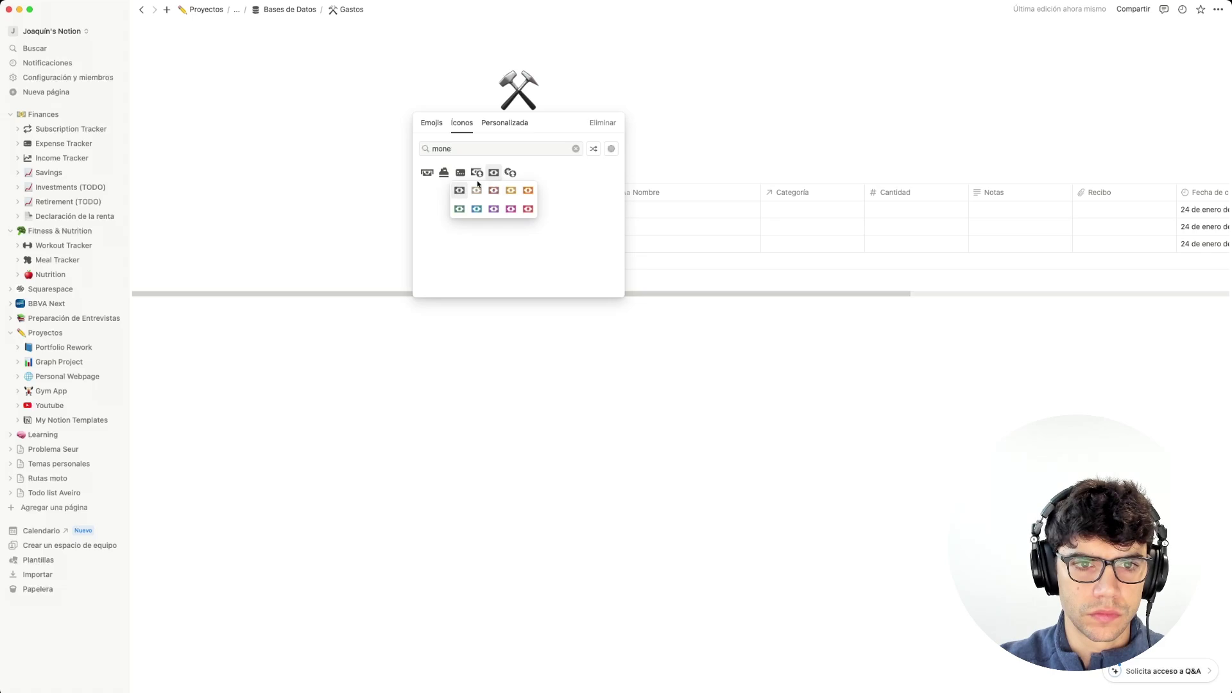
{"action": "left_click", "coordinate": [451, 199]}
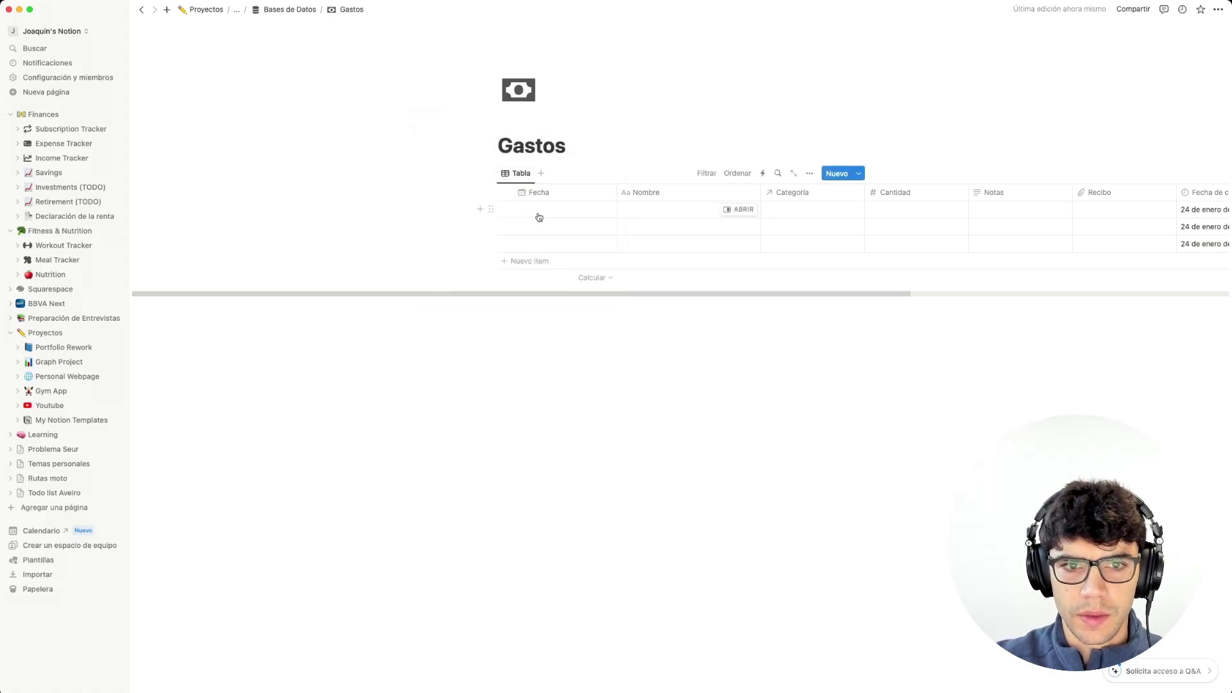
Delete the three empty rows from the Gastos table.
{"action": "scroll", "coordinate": [538, 215], "scroll_direction": "right", "scroll_amount": 5}
{"action": "scroll", "coordinate": [536, 214], "scroll_direction": "left", "scroll_amount": 5}
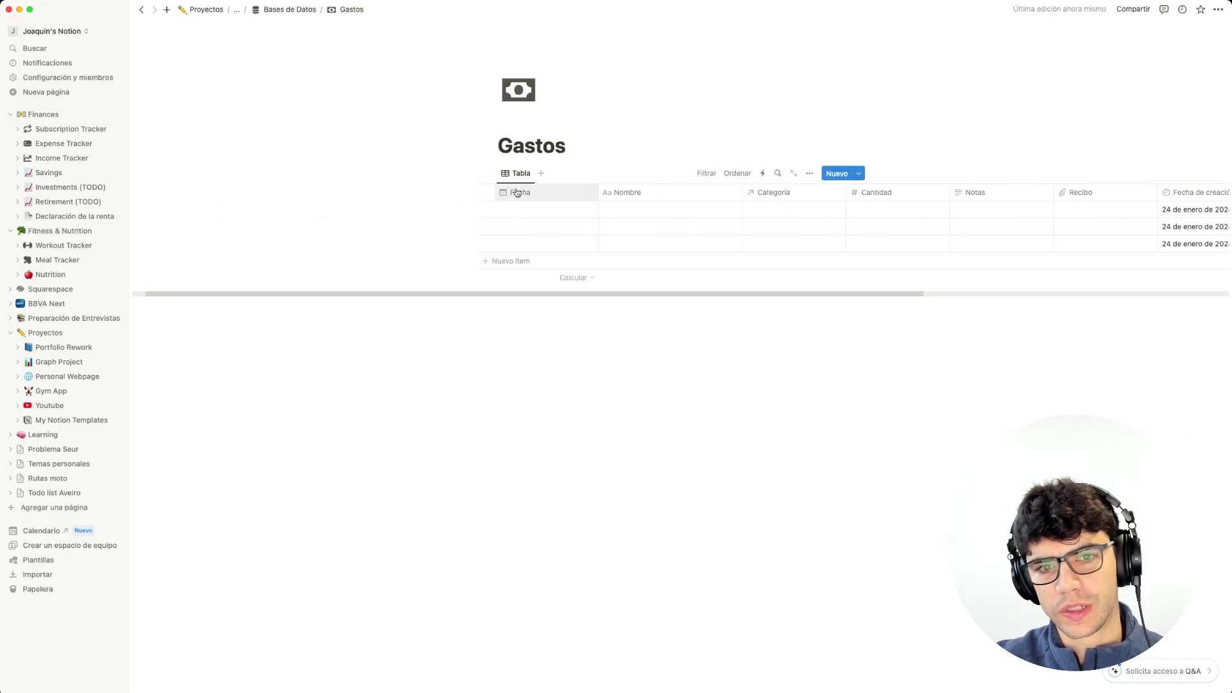
{"action": "left_click", "coordinate": [484, 209]}
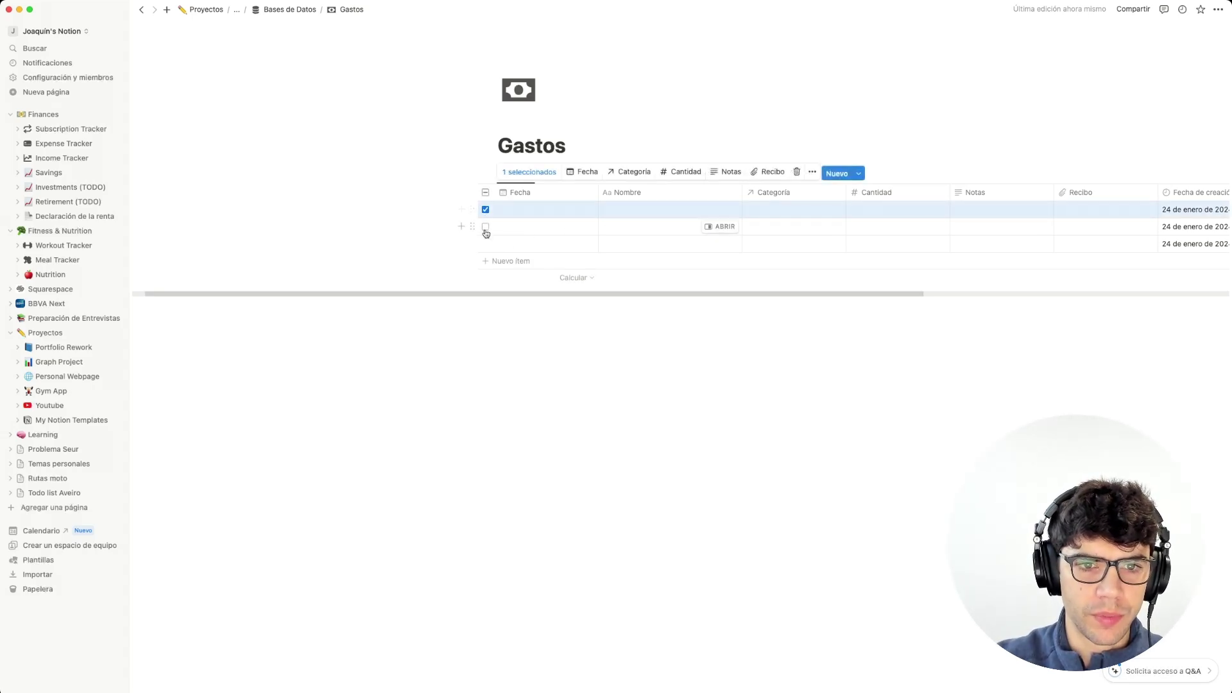
{"action": "left_click", "coordinate": [485, 227]}
{"action": "left_click", "coordinate": [485, 244]}
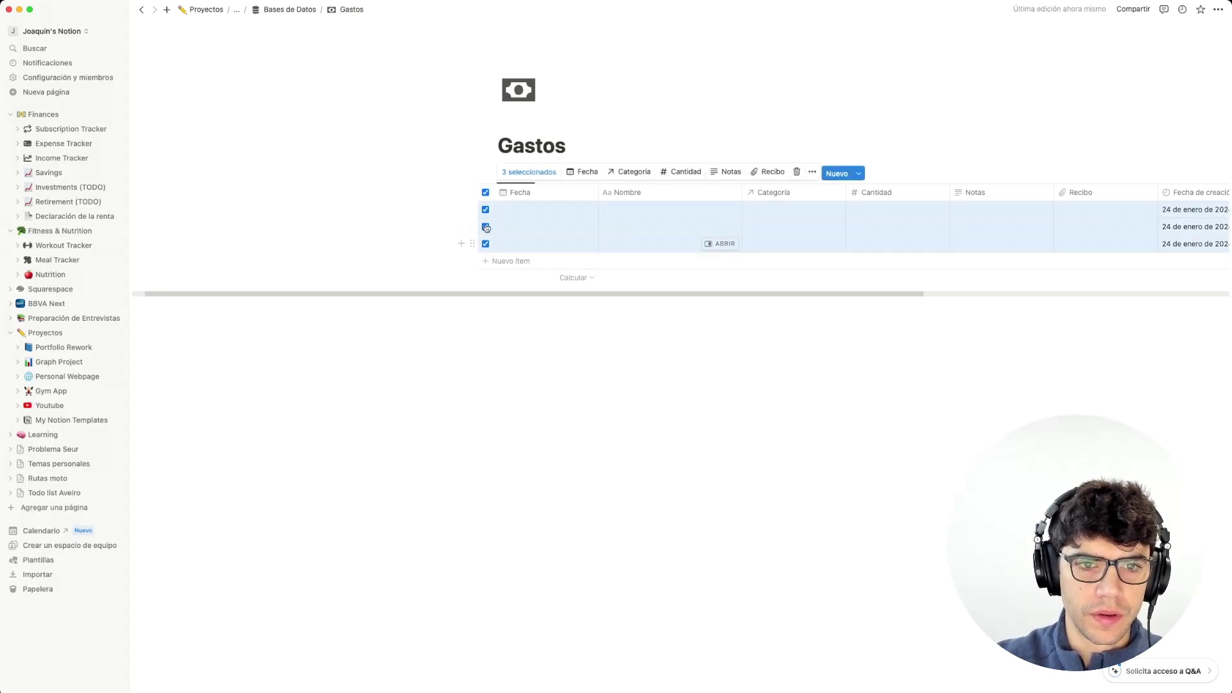
{"action": "left_click", "coordinate": [796, 172]}
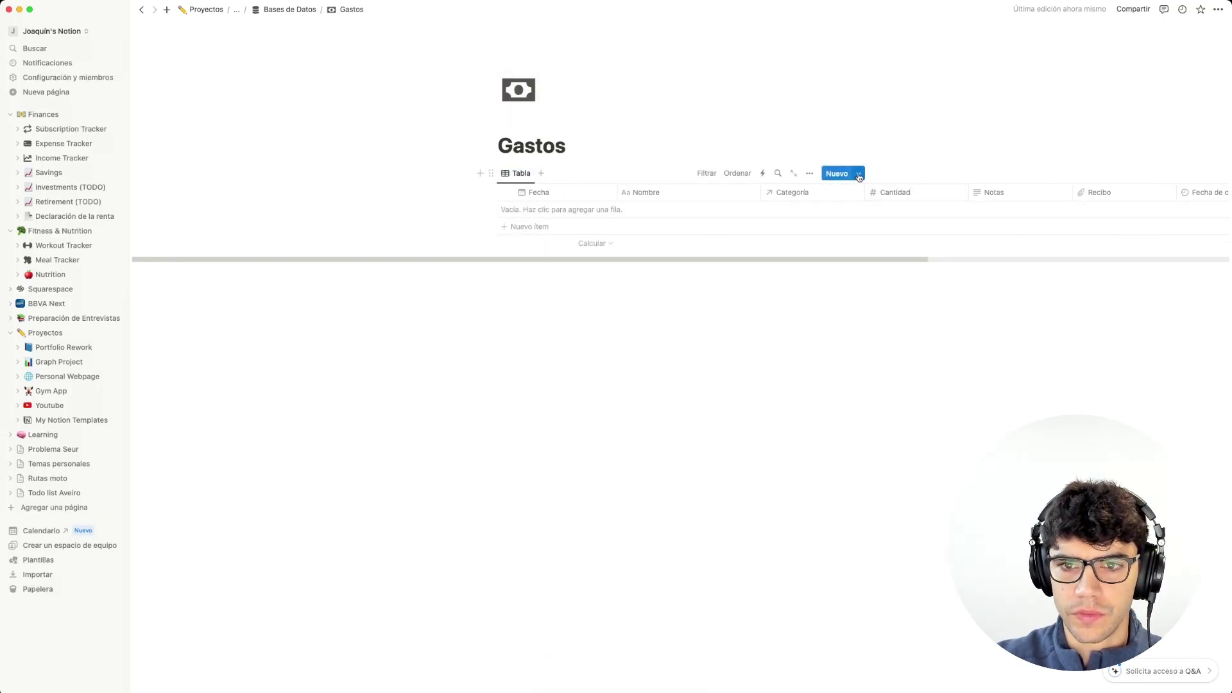
{"action": "left_click", "coordinate": [858, 173]}
{"action": "left_click", "coordinate": [727, 131]}
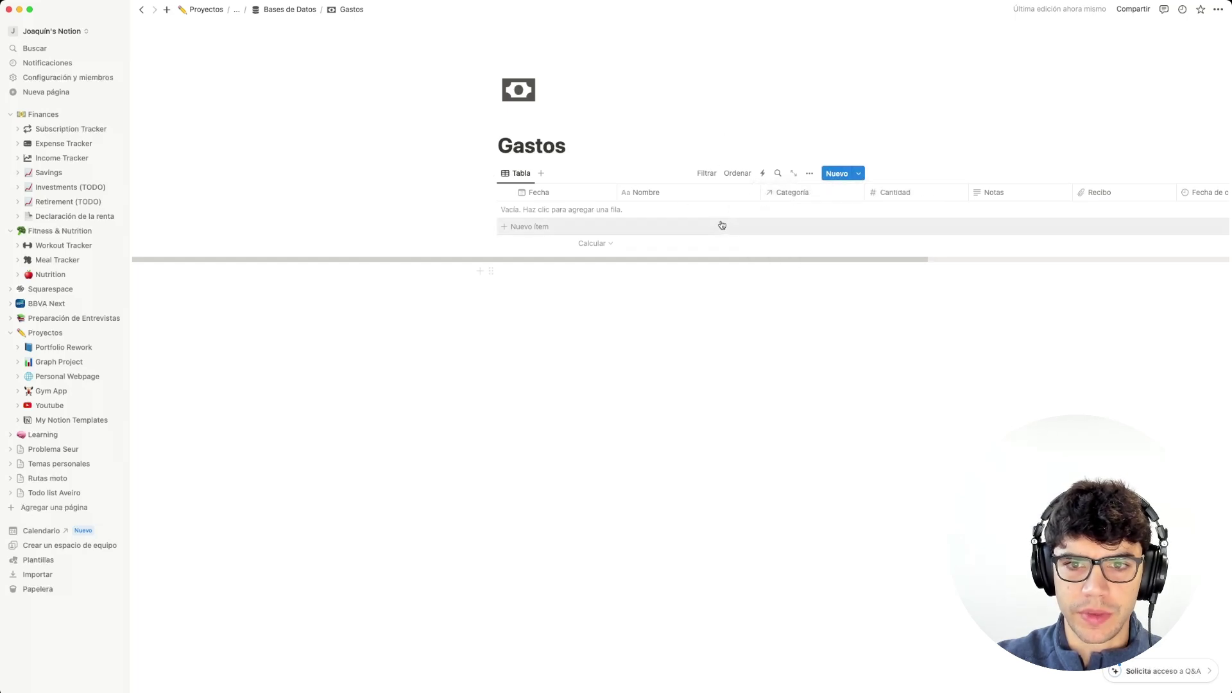
{"action": "scroll", "coordinate": [685, 224], "scroll_direction": "right", "scroll_amount": 5}
{"action": "scroll", "coordinate": [690, 227], "scroll_direction": "left", "scroll_amount": 4}
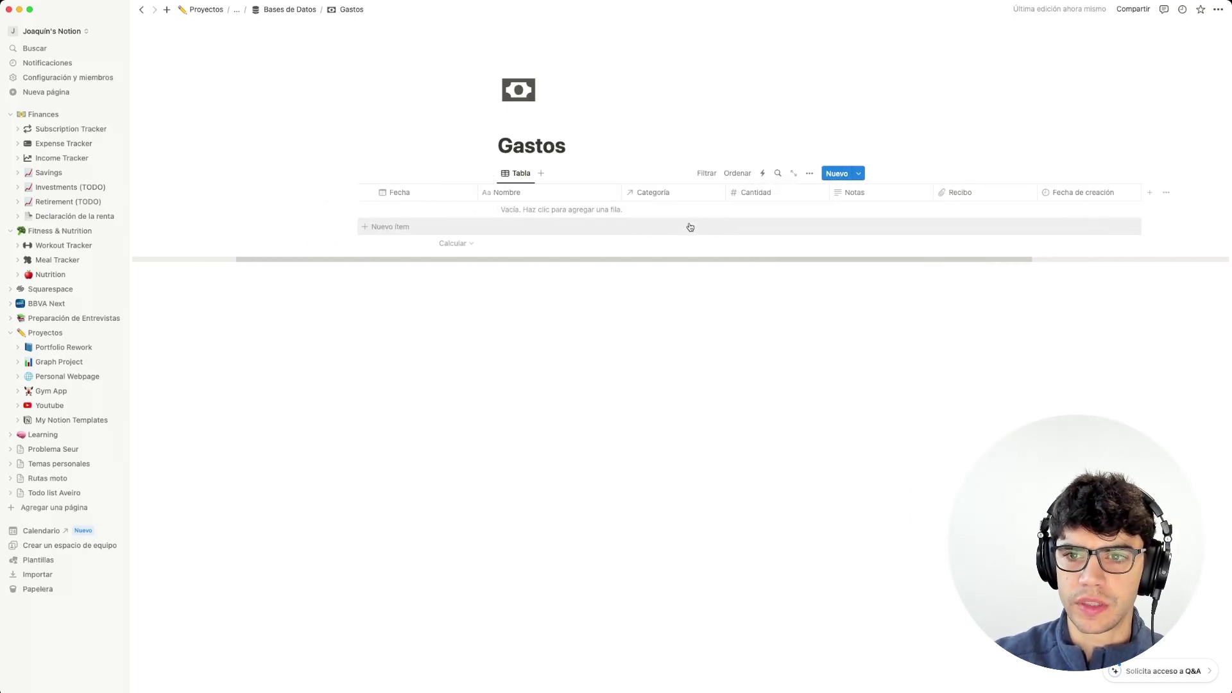
Create a new page template for the Gastos database and title it "Nuevo gasto".
{"action": "left_click", "coordinate": [860, 174]}
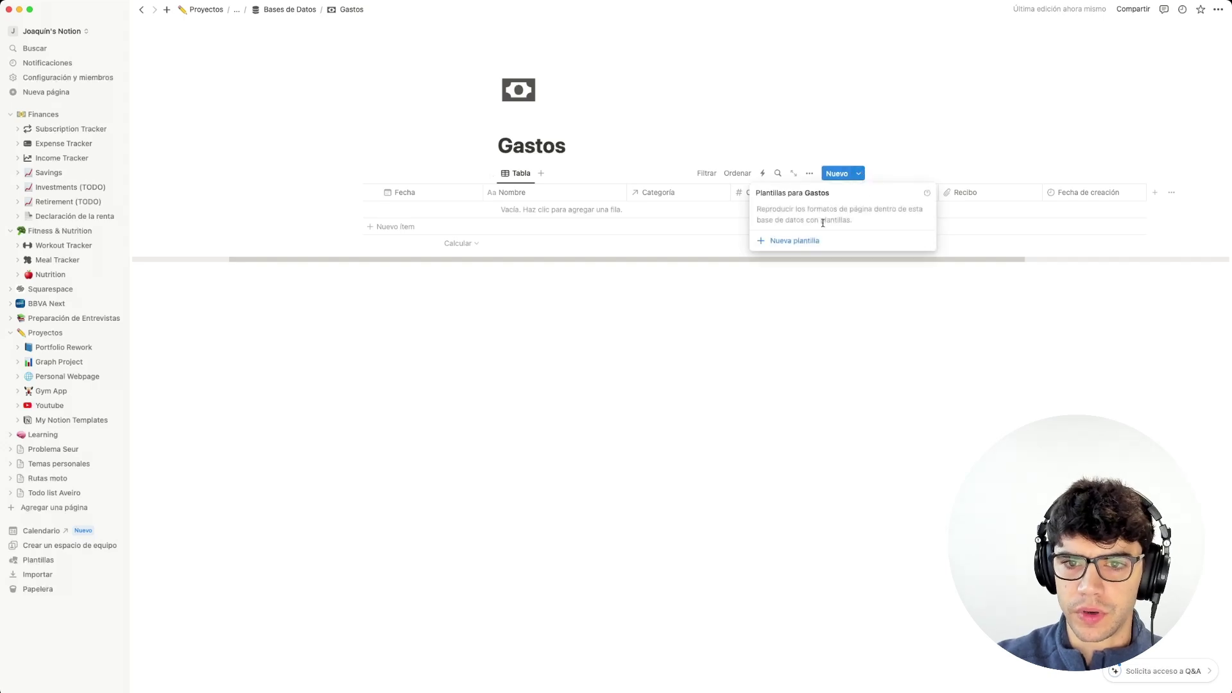
{"action": "left_click", "coordinate": [802, 243]}
{"action": "left_click", "coordinate": [483, 136]}
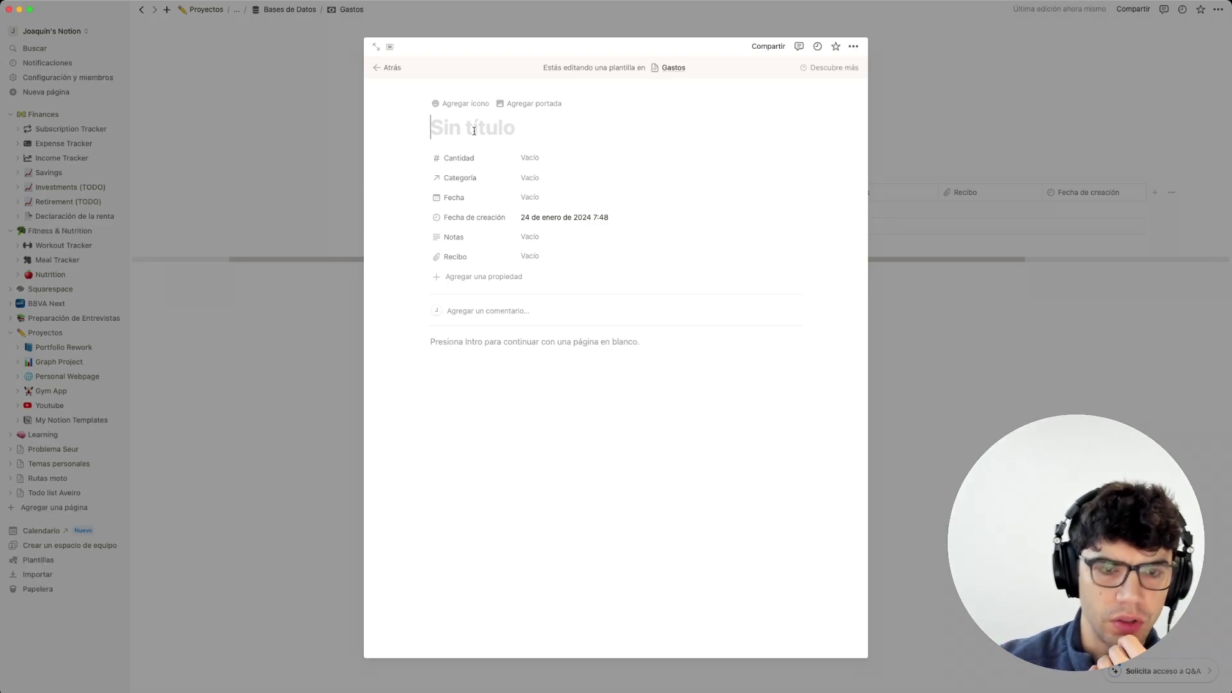
{"action": "type", "text": "Nuevo "}
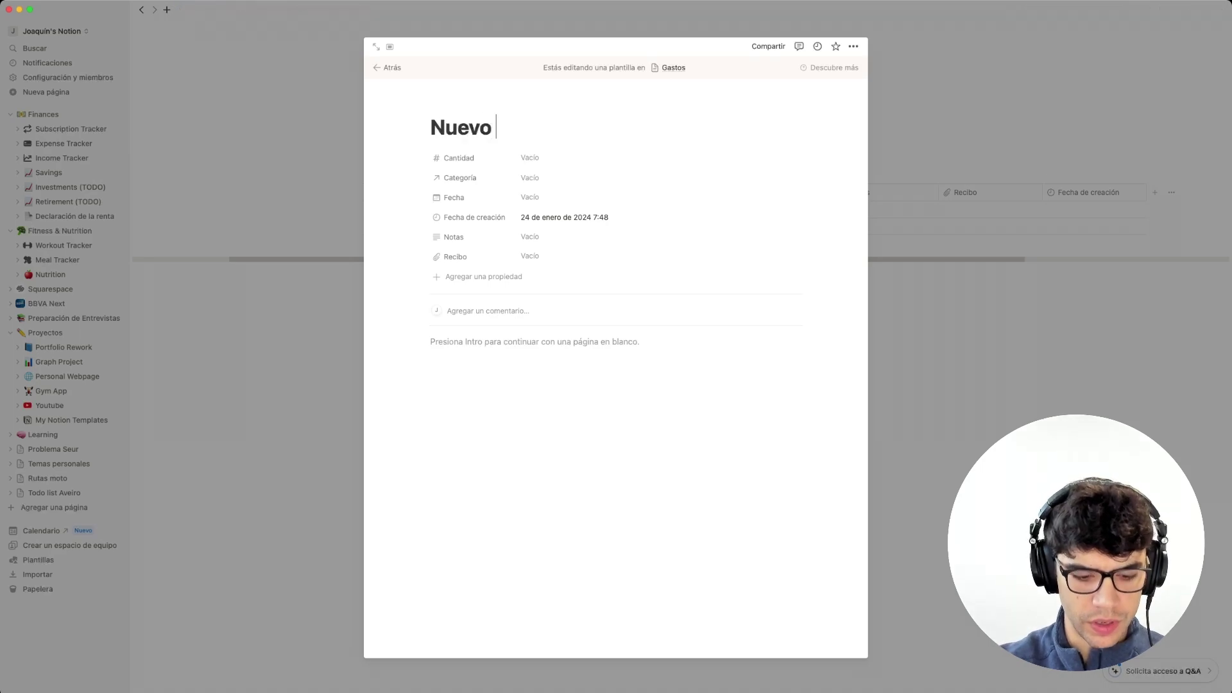
{"action": "type", "text": "gasto"}
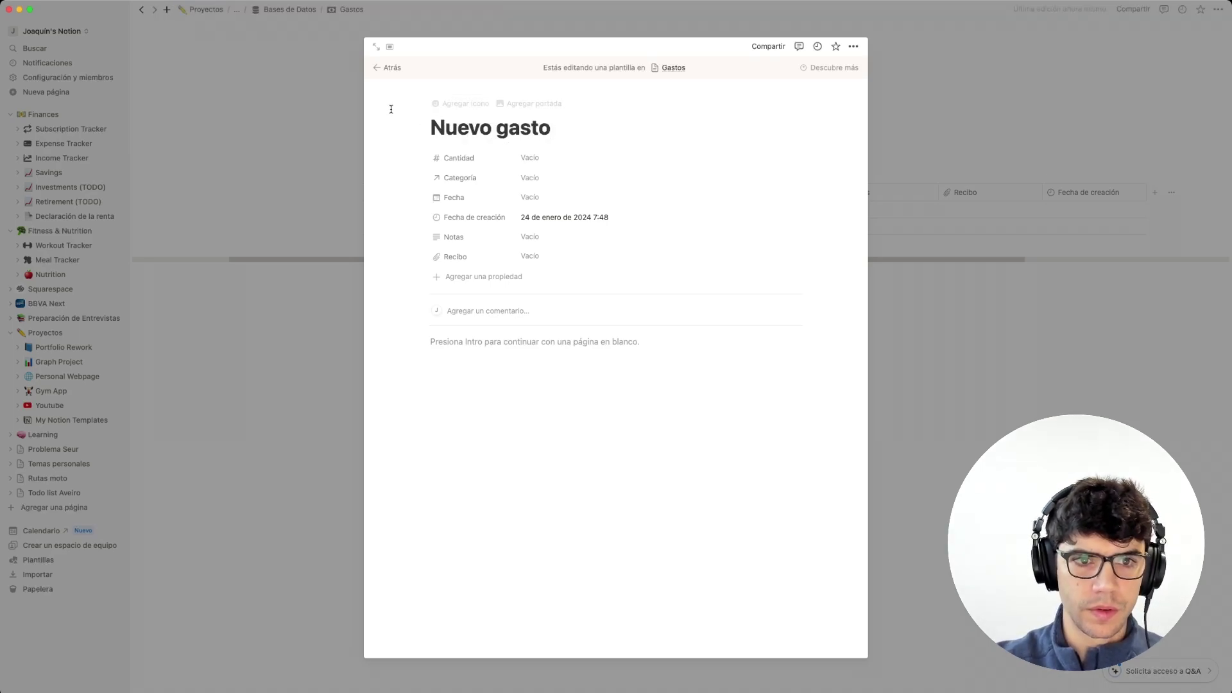
Give the "Nuevo gasto" template the dark banknote icon from the recent icons.
{"action": "left_click", "coordinate": [431, 107]}
{"action": "left_click", "coordinate": [451, 149]}
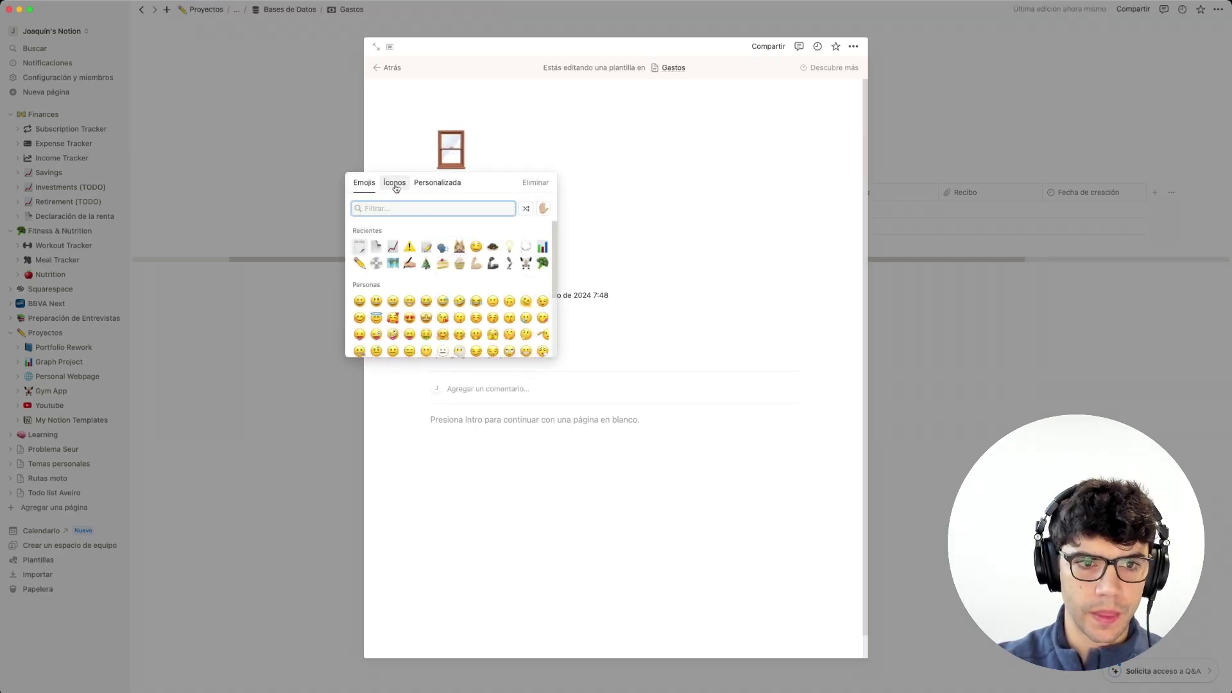
{"action": "left_click", "coordinate": [394, 183]}
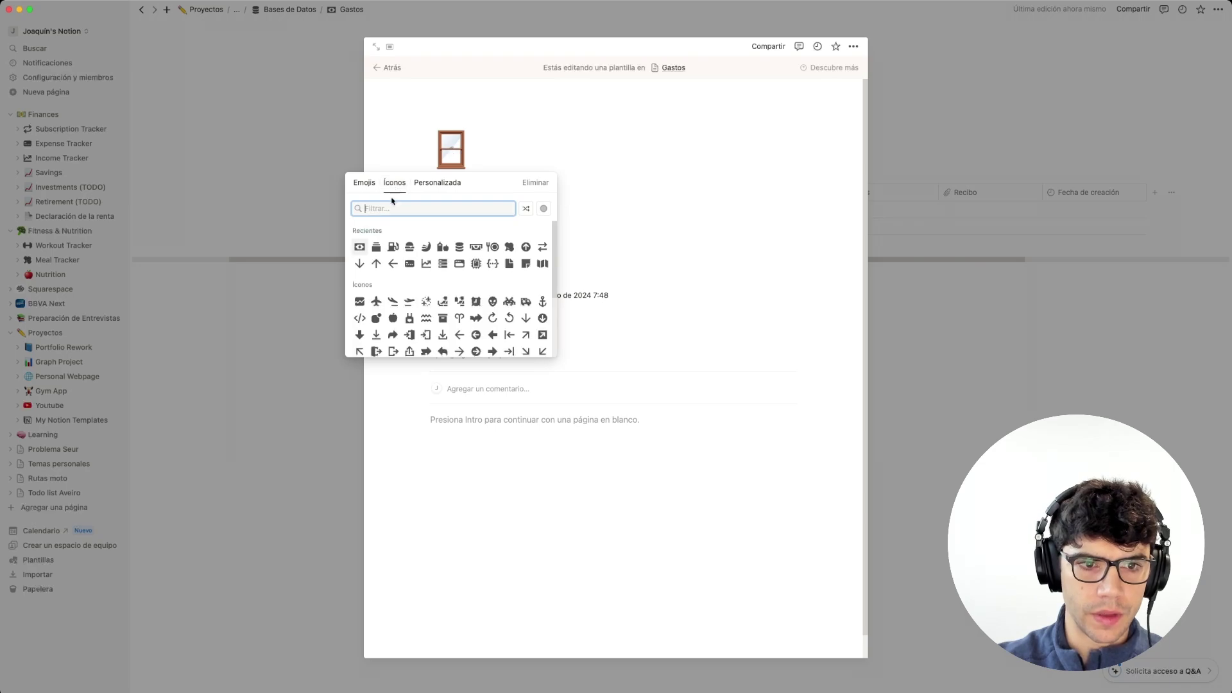
{"action": "left_click", "coordinate": [361, 248]}
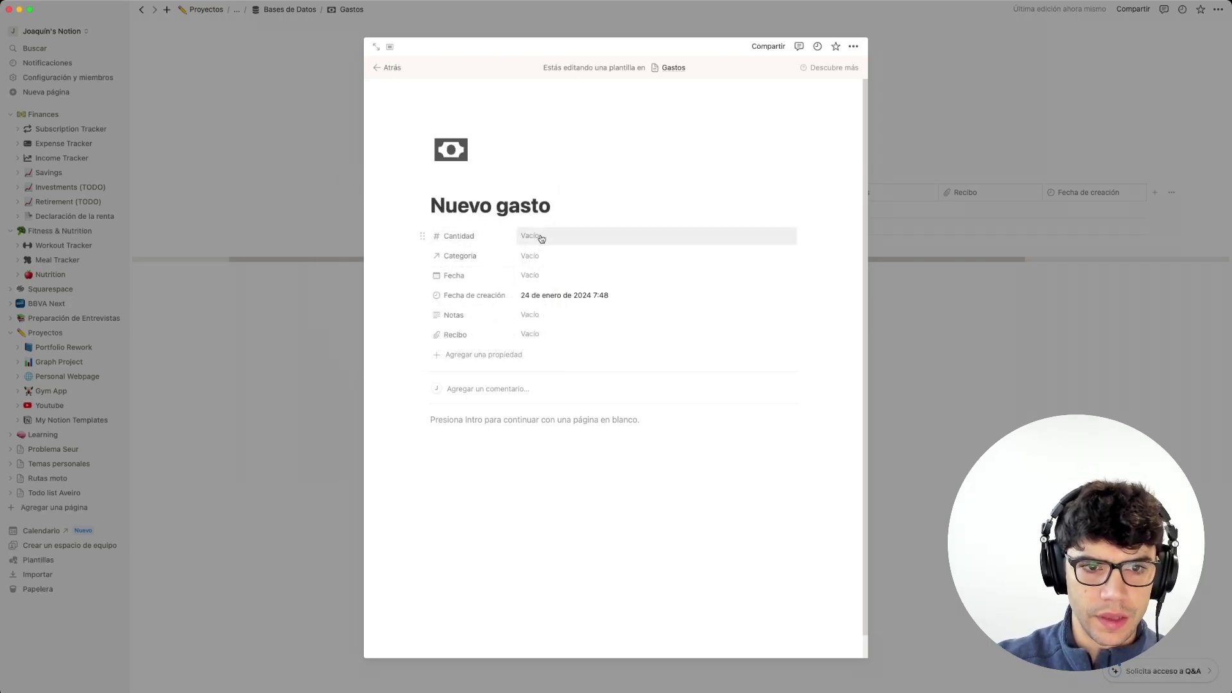
Set the template's Fecha property to Hoy, the date of duplication, and close the template.
{"action": "left_click", "coordinate": [541, 275]}
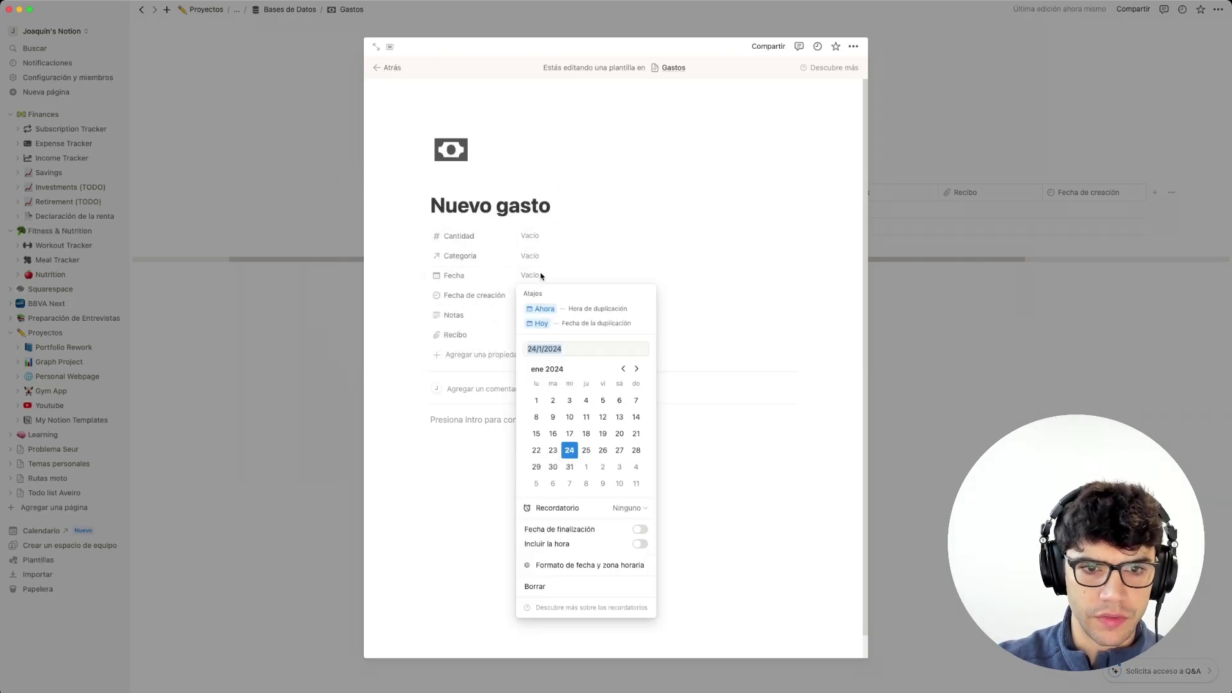
{"action": "left_click", "coordinate": [543, 329]}
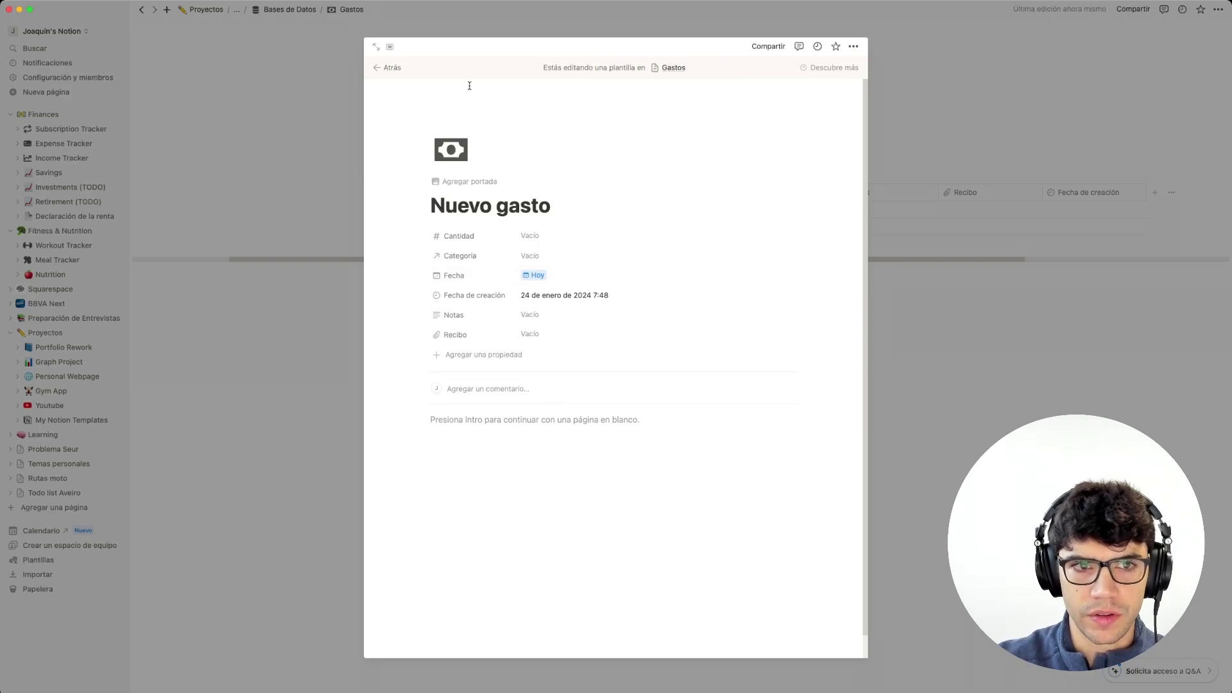
{"action": "left_click", "coordinate": [287, 204]}
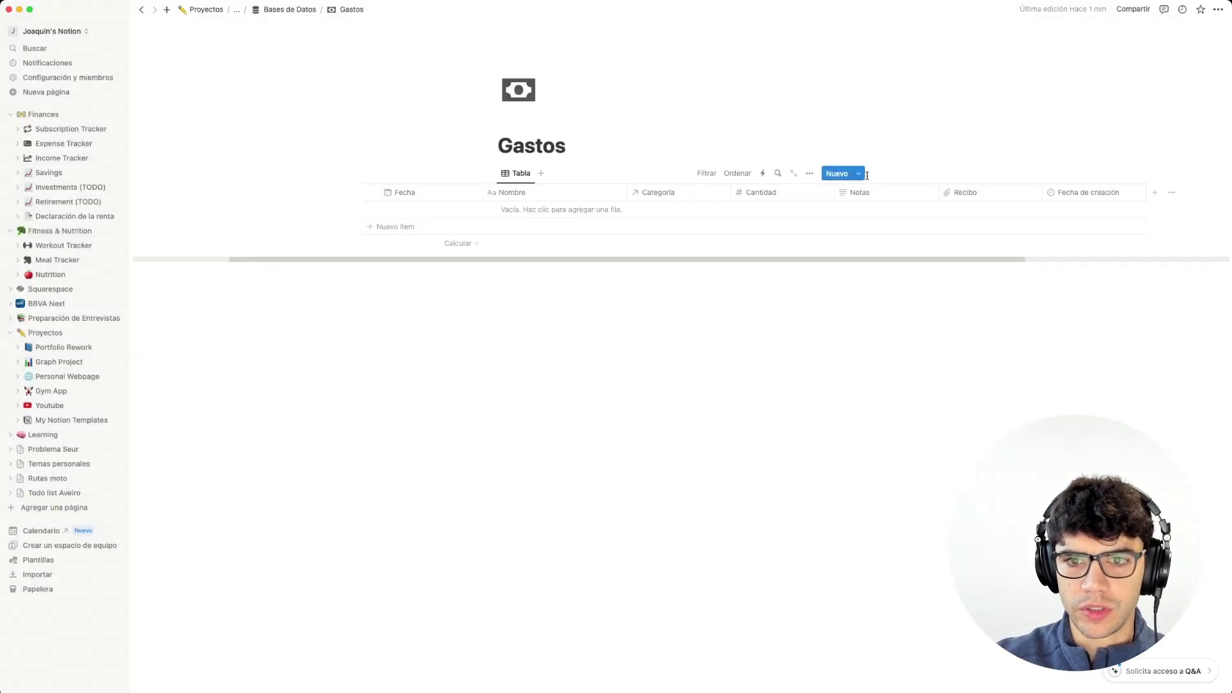
Make "Nuevo gasto" the default template for all views in the Gastos database.
{"action": "left_click", "coordinate": [862, 177]}
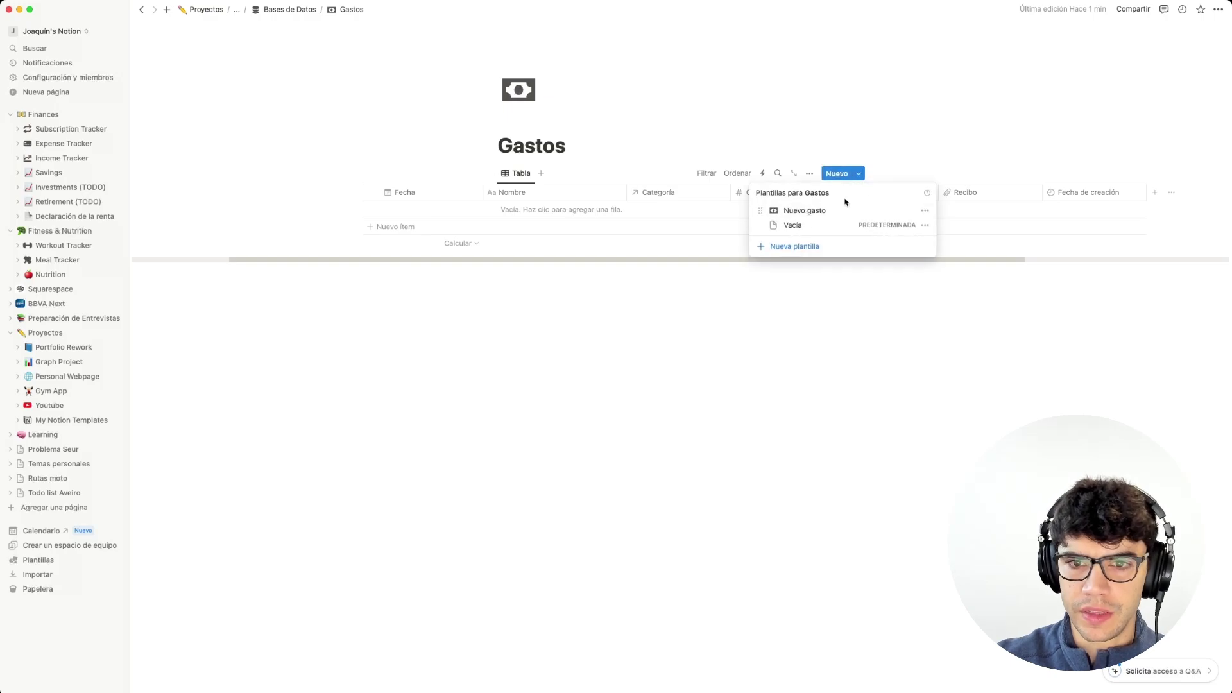
{"action": "left_click", "coordinate": [924, 210]}
{"action": "left_click", "coordinate": [1001, 196]}
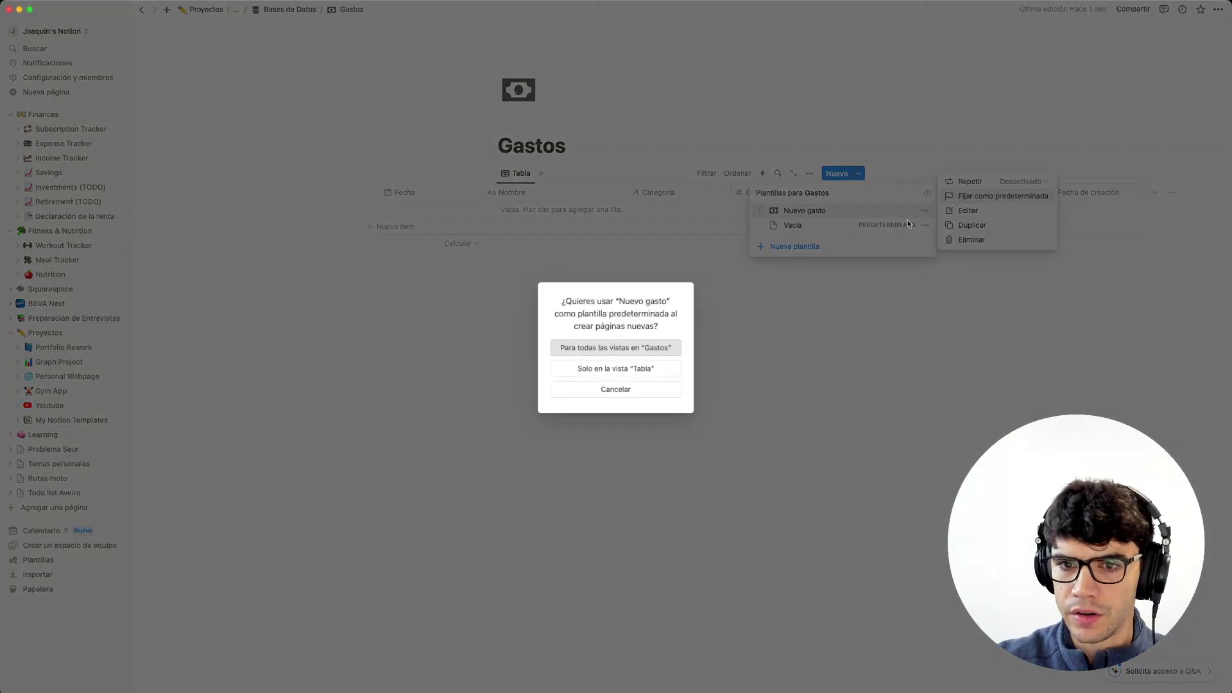
{"action": "left_click", "coordinate": [627, 353]}
{"action": "left_click", "coordinate": [995, 294]}
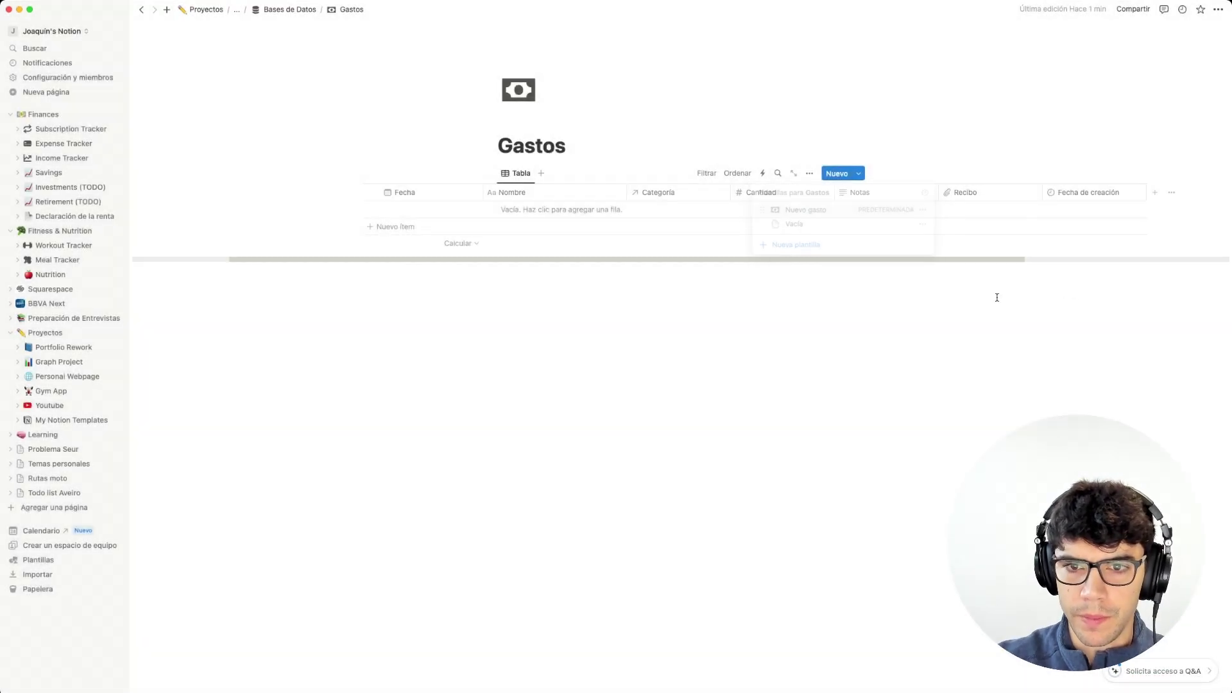
Create a new expense from the default template and link its Categoría to "Comida fuera".
{"action": "scroll", "coordinate": [675, 196], "scroll_direction": "left", "scroll_amount": 2}
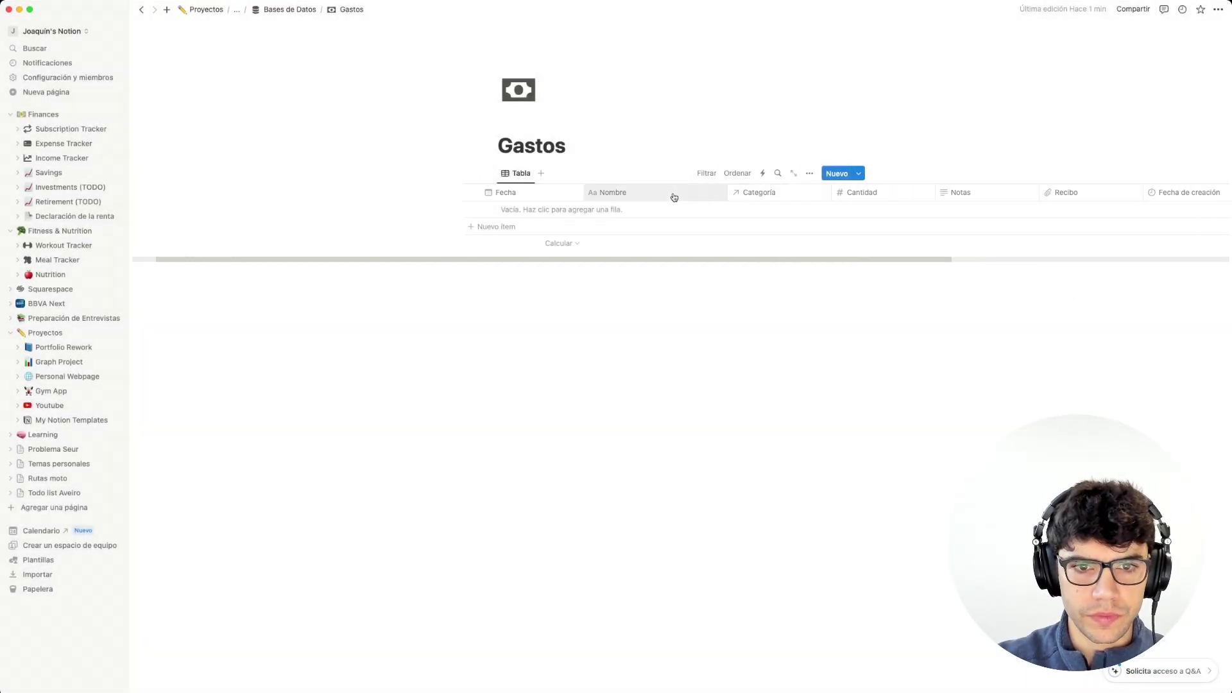
{"action": "left_click", "coordinate": [835, 174]}
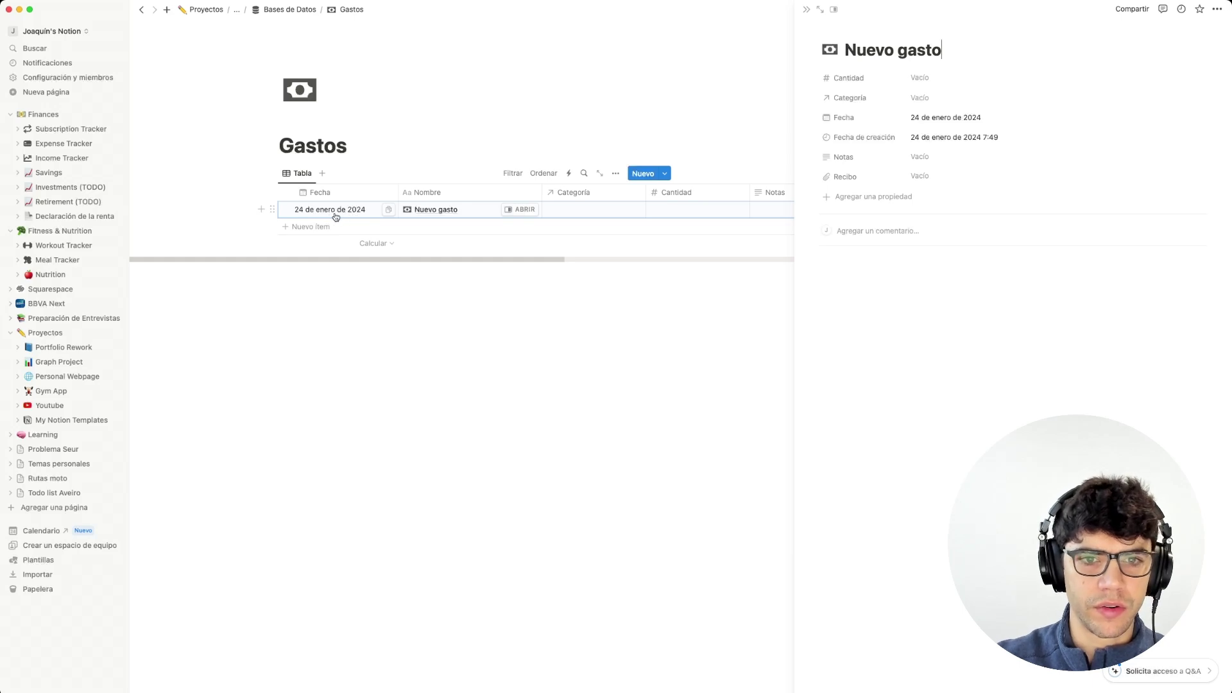
{"action": "left_click", "coordinate": [931, 97]}
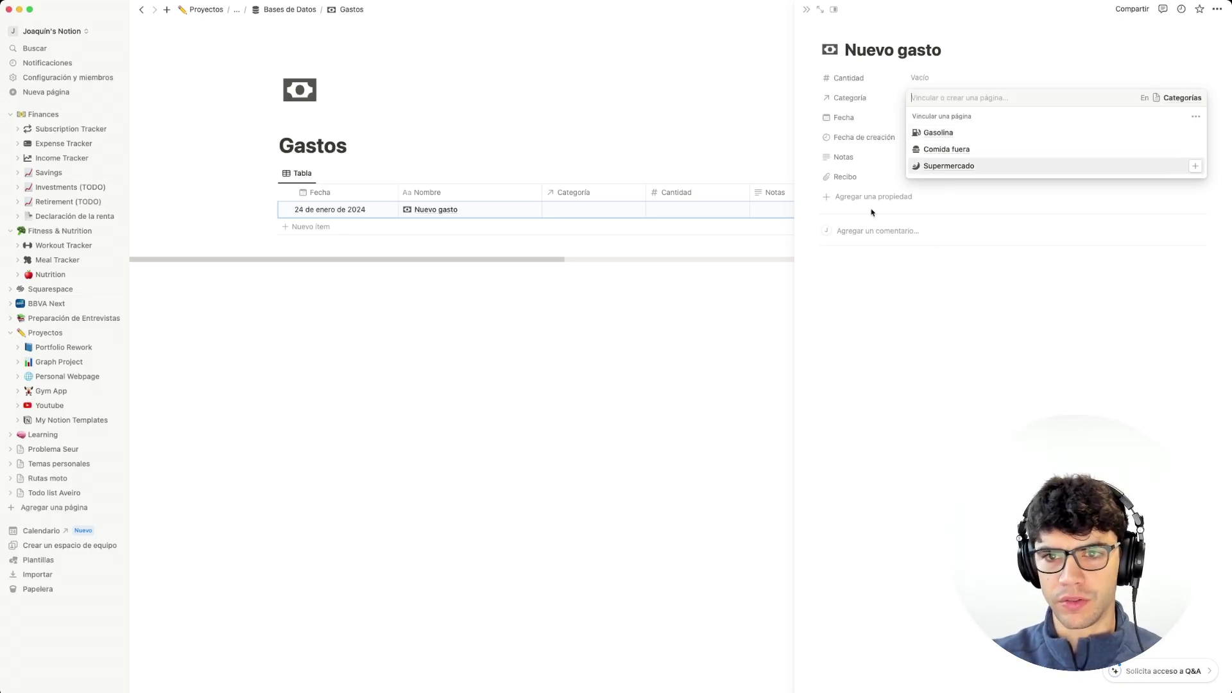
{"action": "left_click", "coordinate": [941, 154]}
{"action": "left_click", "coordinate": [952, 248]}
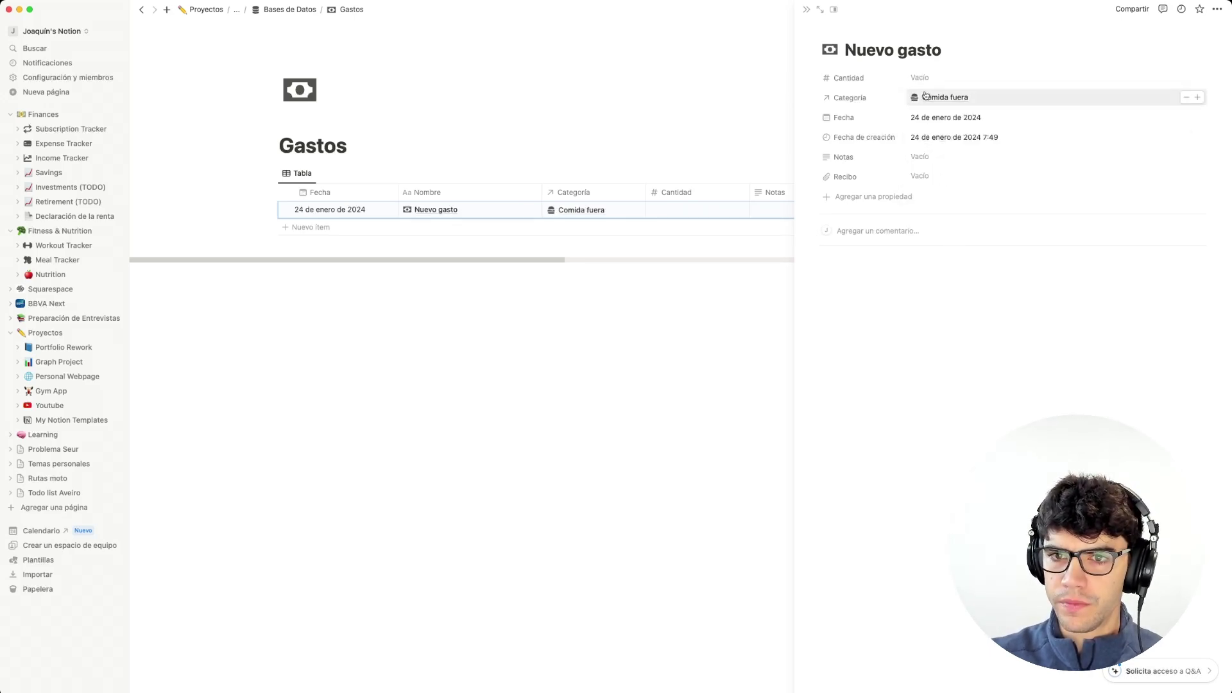
Set the new expense's Cantidad to 14 and close its side page.
{"action": "left_click", "coordinate": [926, 78]}
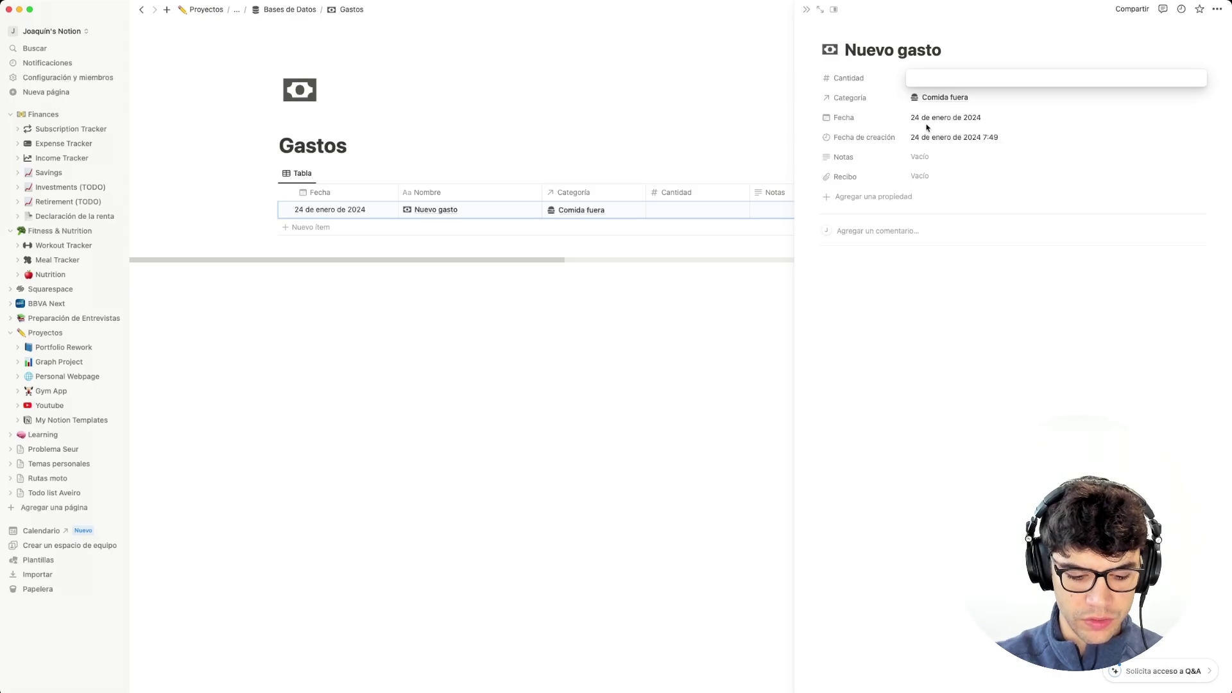
{"action": "type", "text": "14"}
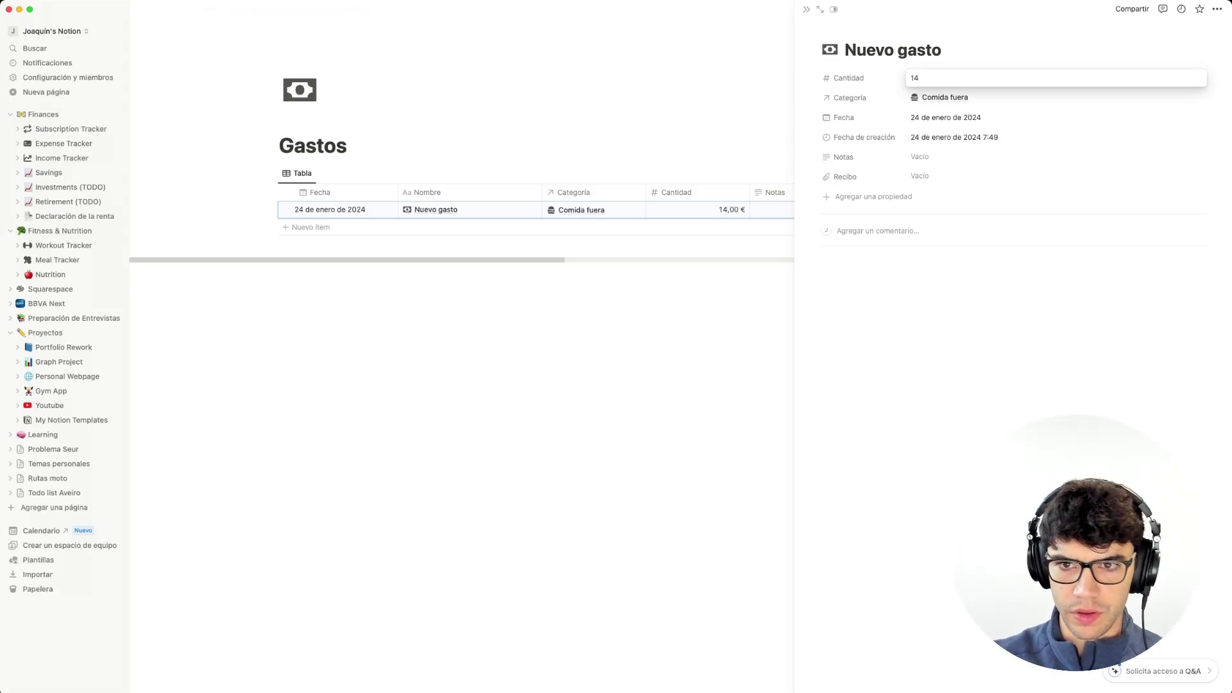
{"action": "key", "text": "Return"}
{"action": "left_click", "coordinate": [1011, 355]}
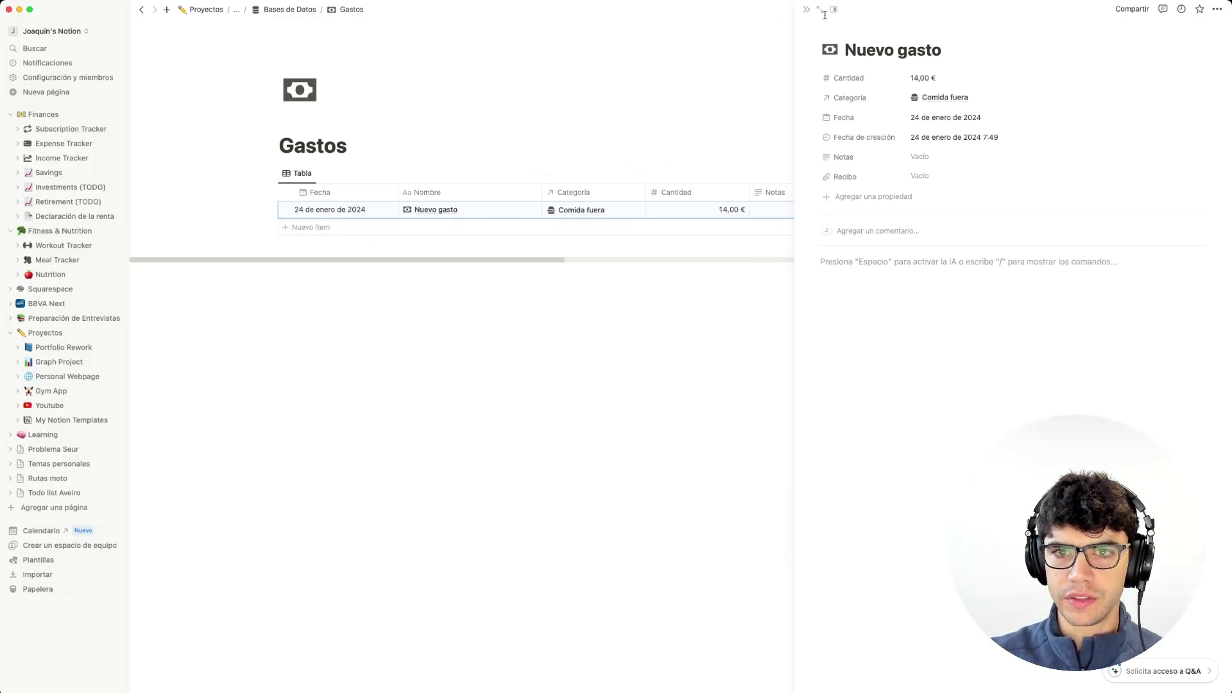
{"action": "left_click", "coordinate": [806, 9]}
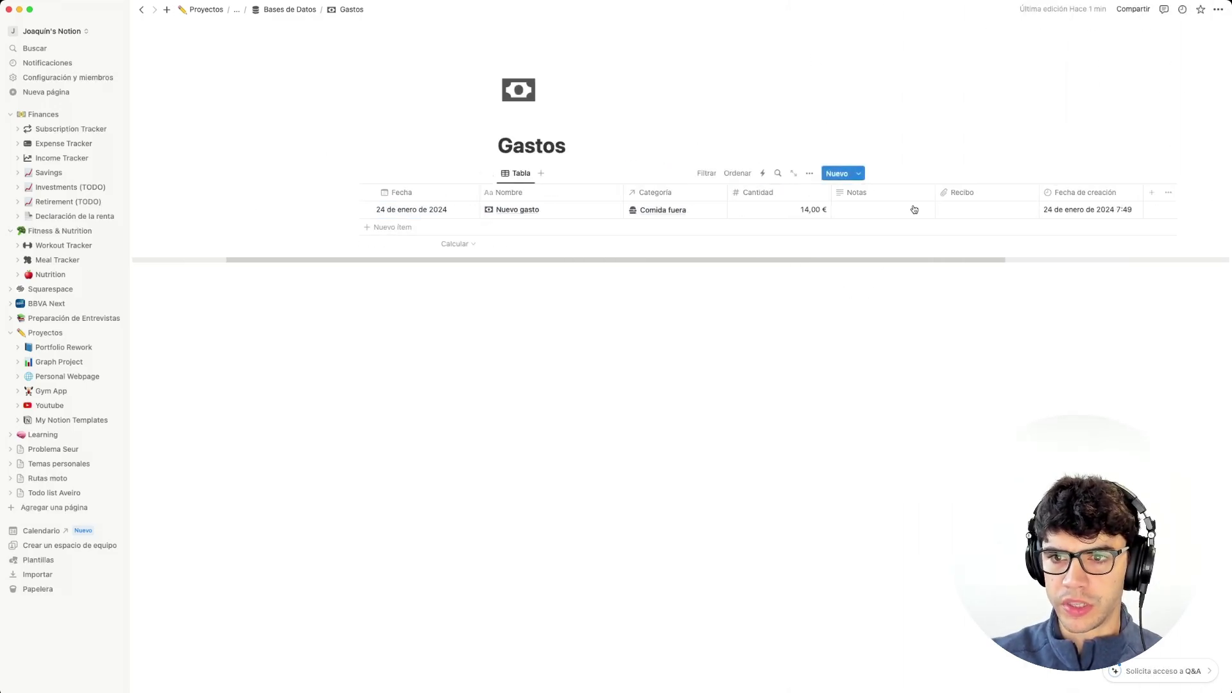
{"action": "scroll", "coordinate": [914, 209], "scroll_direction": "left", "scroll_amount": 1}
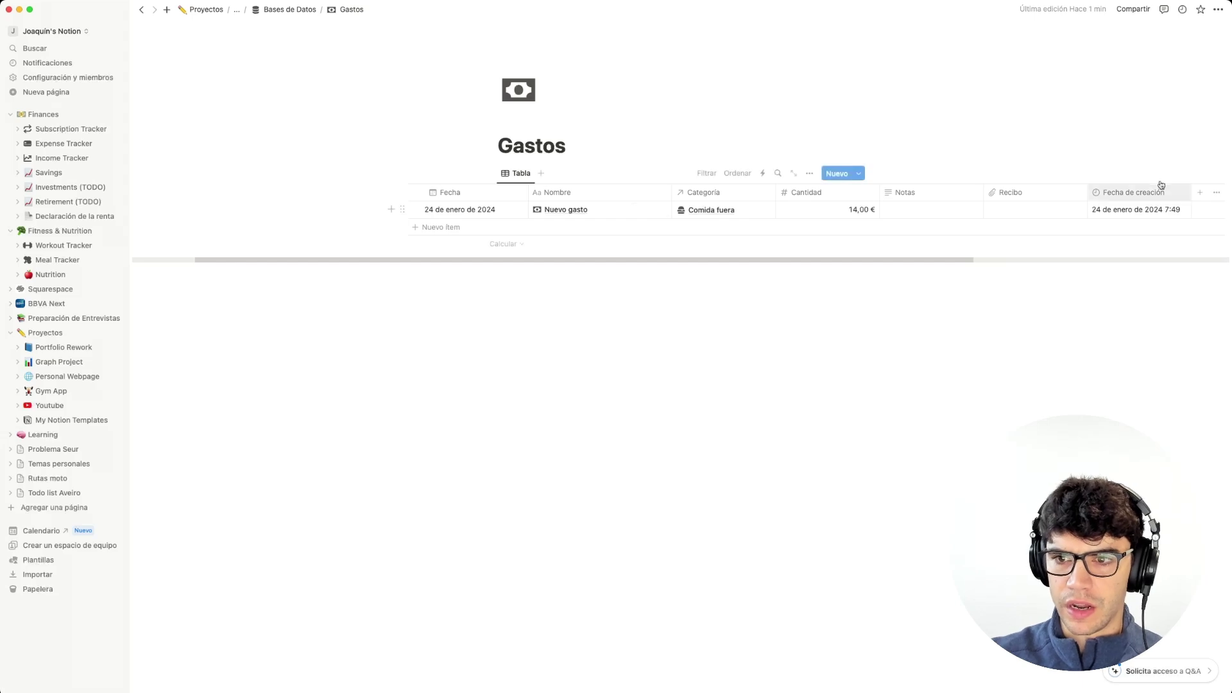
{"action": "scroll", "coordinate": [1058, 209], "scroll_direction": "left", "scroll_amount": 1}
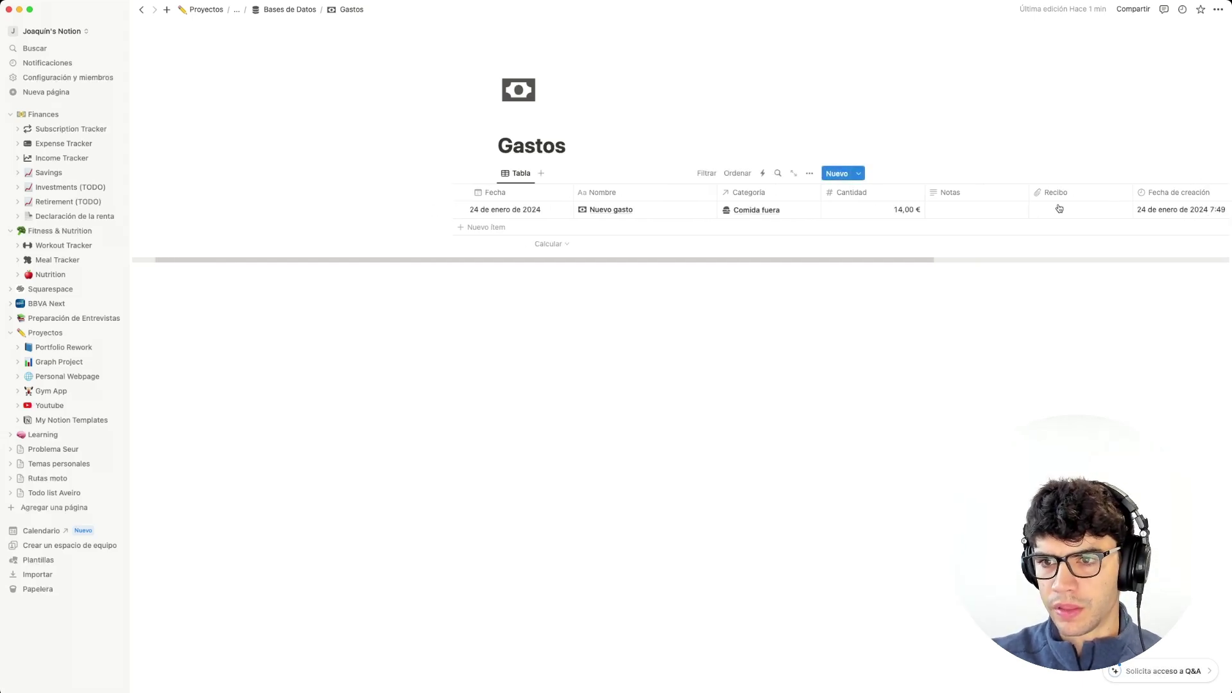
{"action": "scroll", "coordinate": [1060, 208], "scroll_direction": "right", "scroll_amount": 1}
{"action": "scroll", "coordinate": [672, 210], "scroll_direction": "left", "scroll_amount": 2}
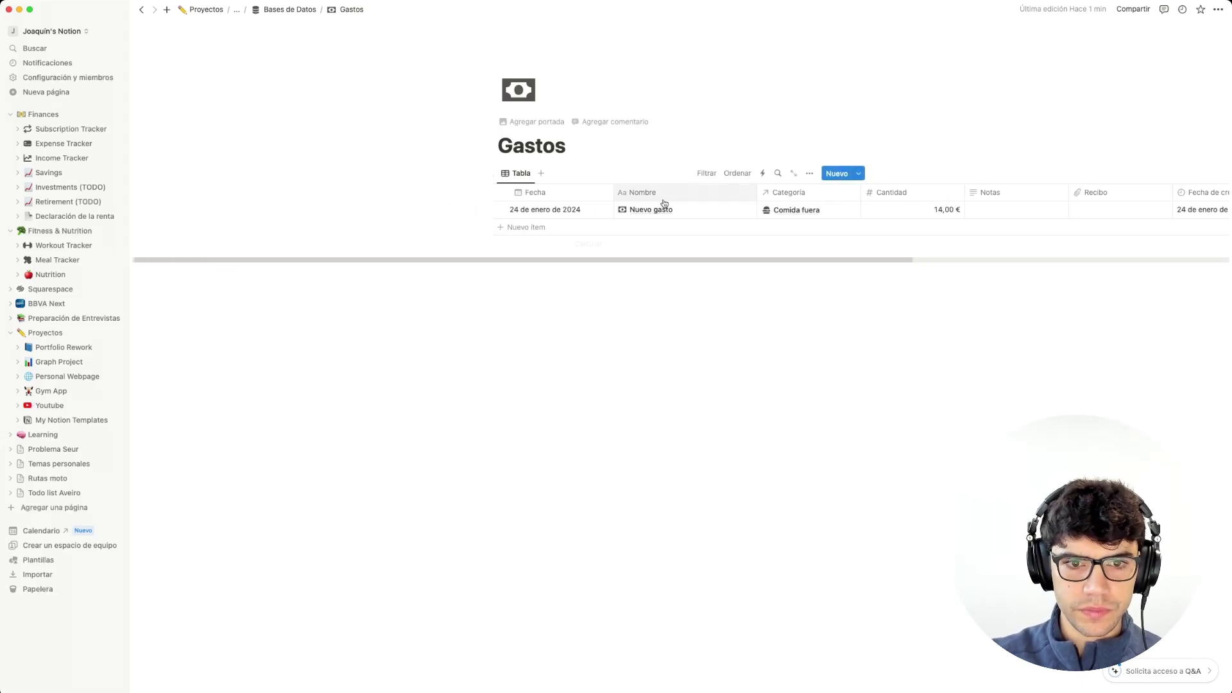
{"action": "scroll", "coordinate": [660, 206], "scroll_direction": "right", "scroll_amount": 3}
{"action": "scroll", "coordinate": [638, 192], "scroll_direction": "left", "scroll_amount": 3}
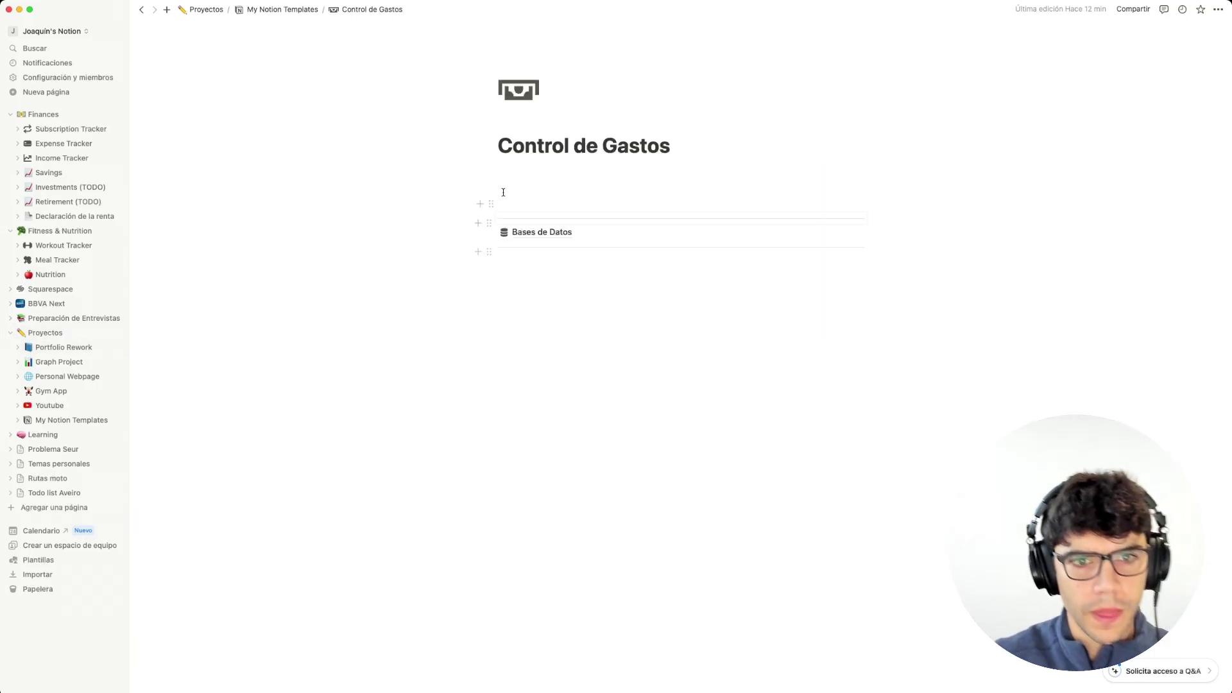
Add a level 3 heading "Gastos mensuales" directly under the title of the Control de Gastos page.
{"action": "left_click", "coordinate": [503, 192]}
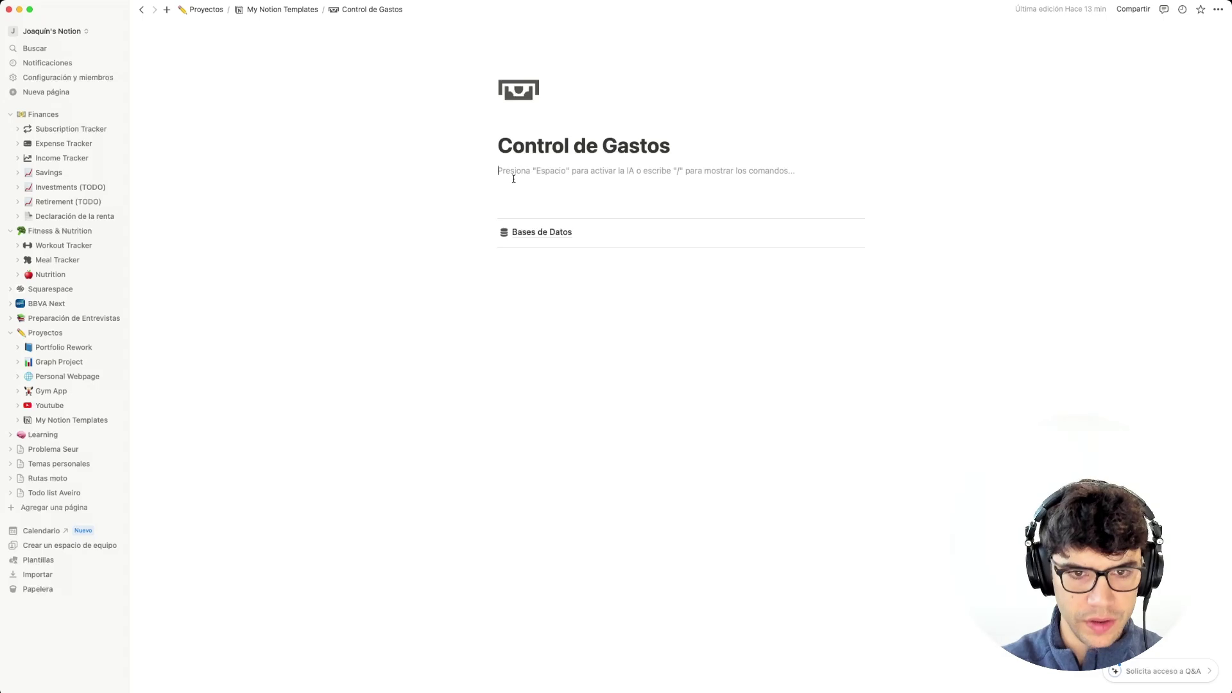
{"action": "type", "text": "/h3"}
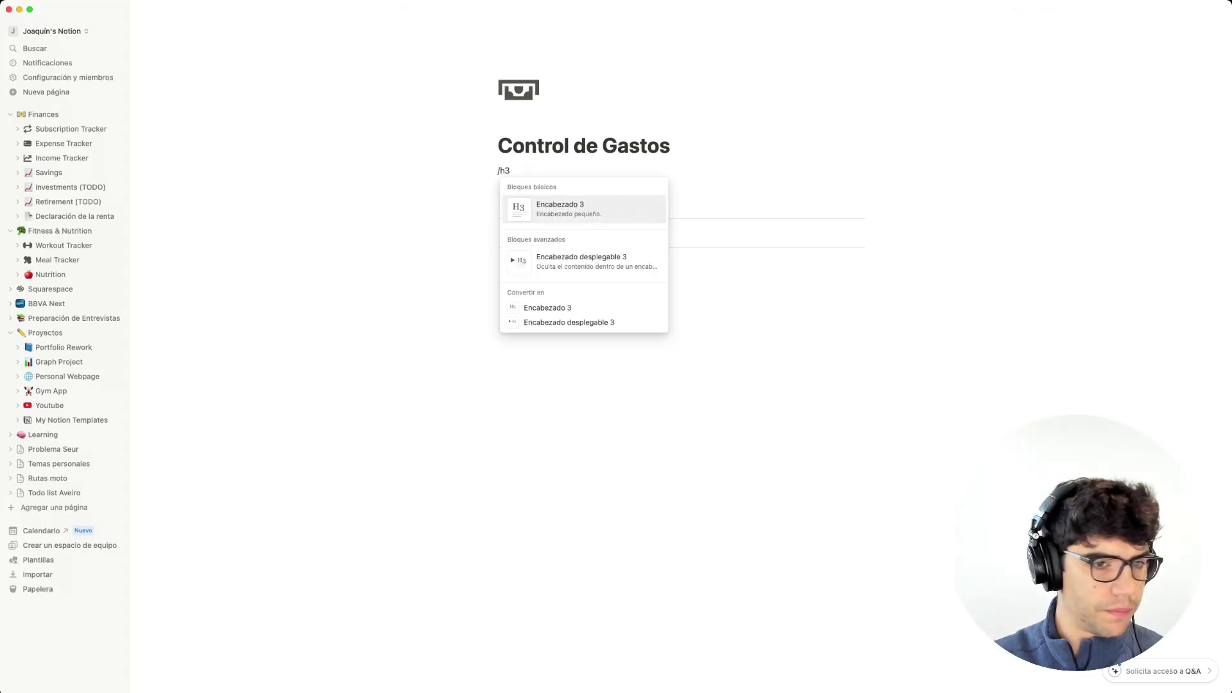
{"action": "key", "text": "Return"}
{"action": "type", "text": "Gas"}
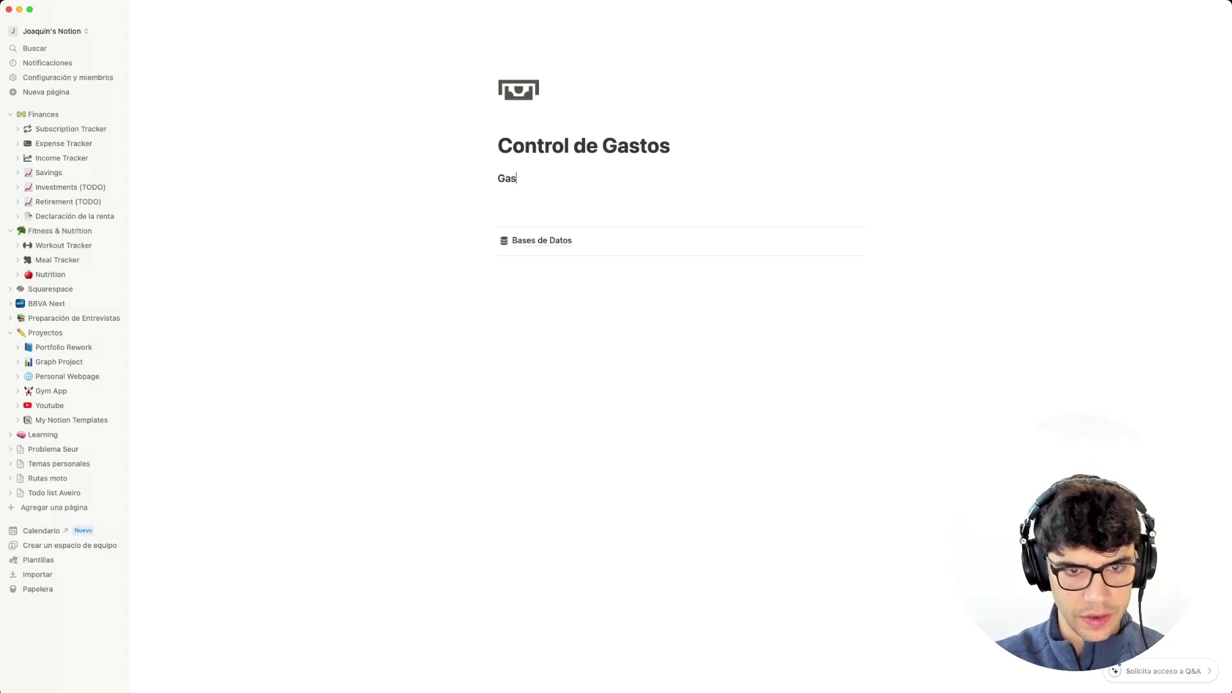
{"action": "type", "text": "tos mensuales"}
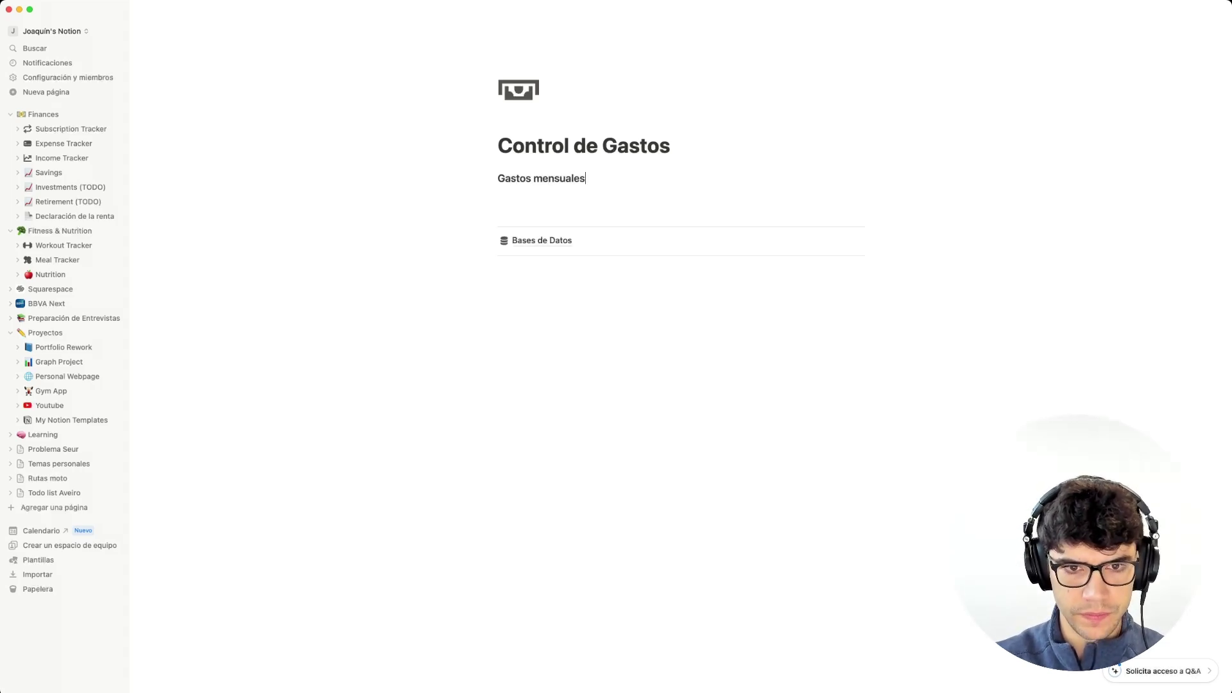
Add a level 3 heading "Gastos semanales" below "Gastos mensuales", leaving an empty line between them.
{"action": "key", "text": "Return"}
{"action": "type", "text": "### "}
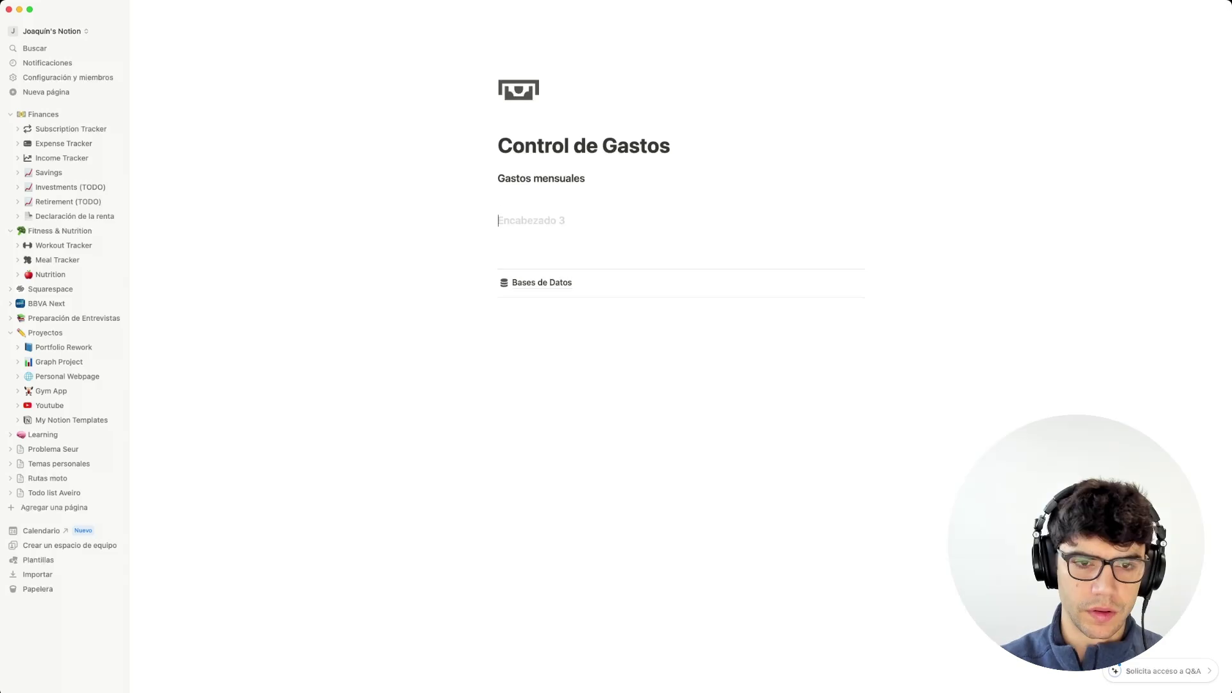
{"action": "type", "text": "Gastos"}
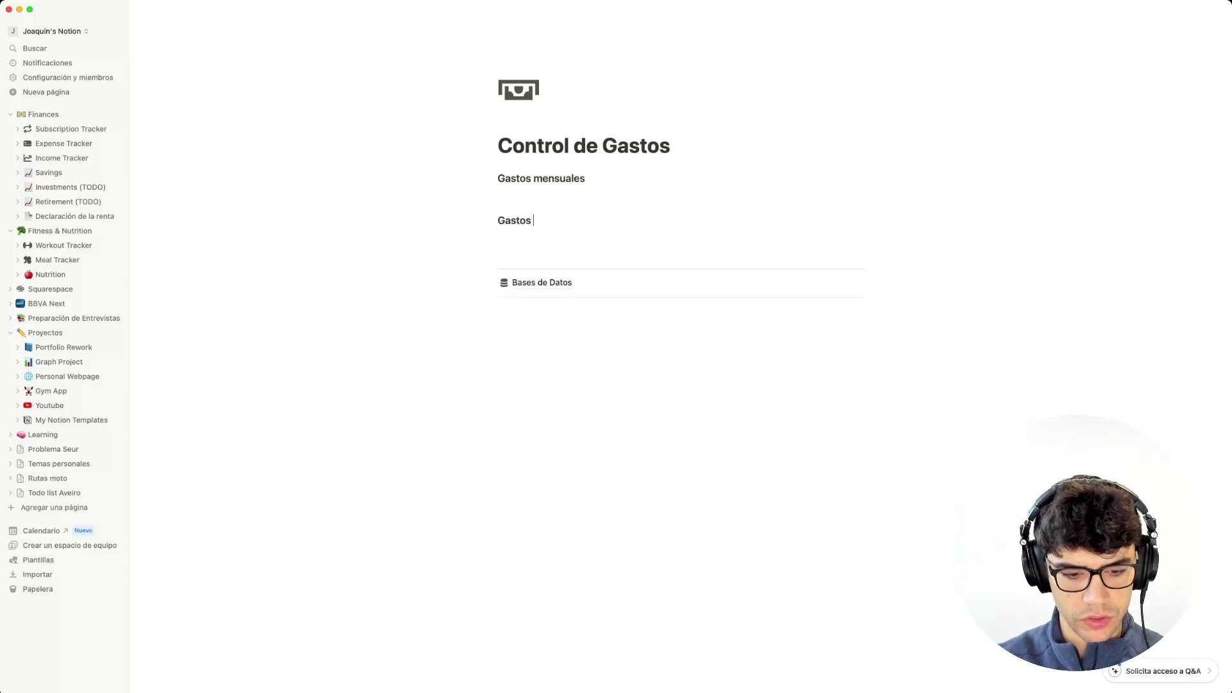
{"action": "type", "text": " semanales"}
Add a level 3 heading "Gastos por categoría" below "Gastos semanales", leaving an empty line between them.
{"action": "key", "text": "Return"}
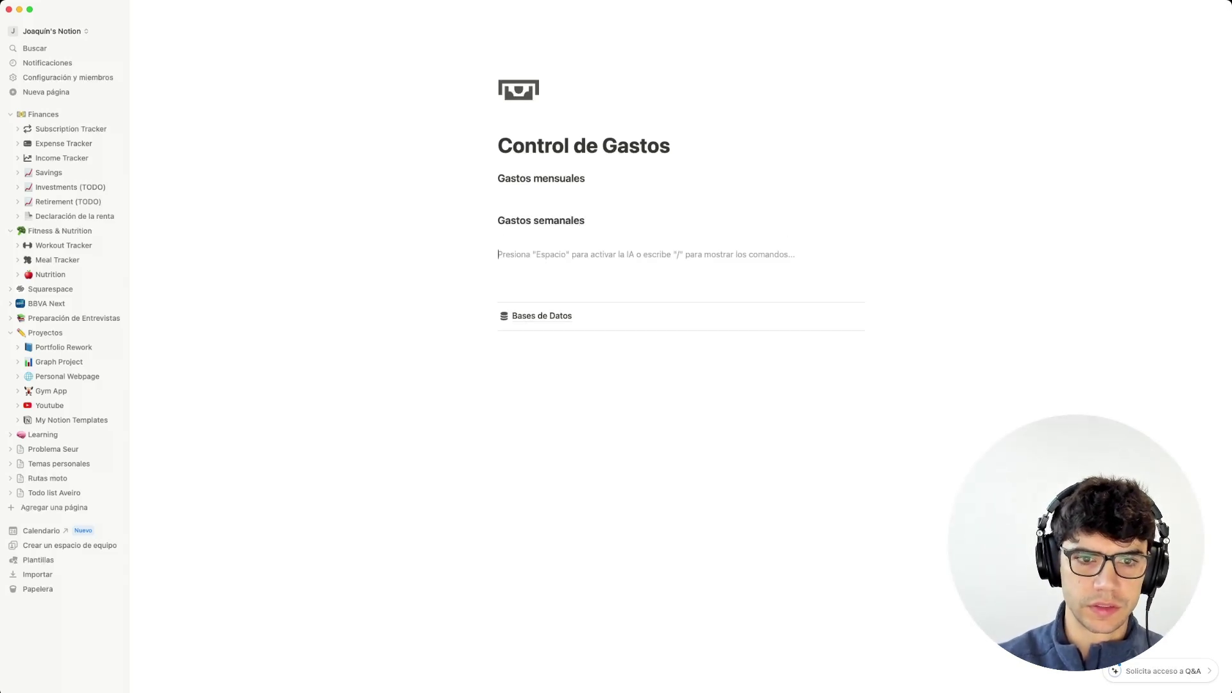
{"action": "type", "text": "/3"}
{"action": "key", "text": "Return"}
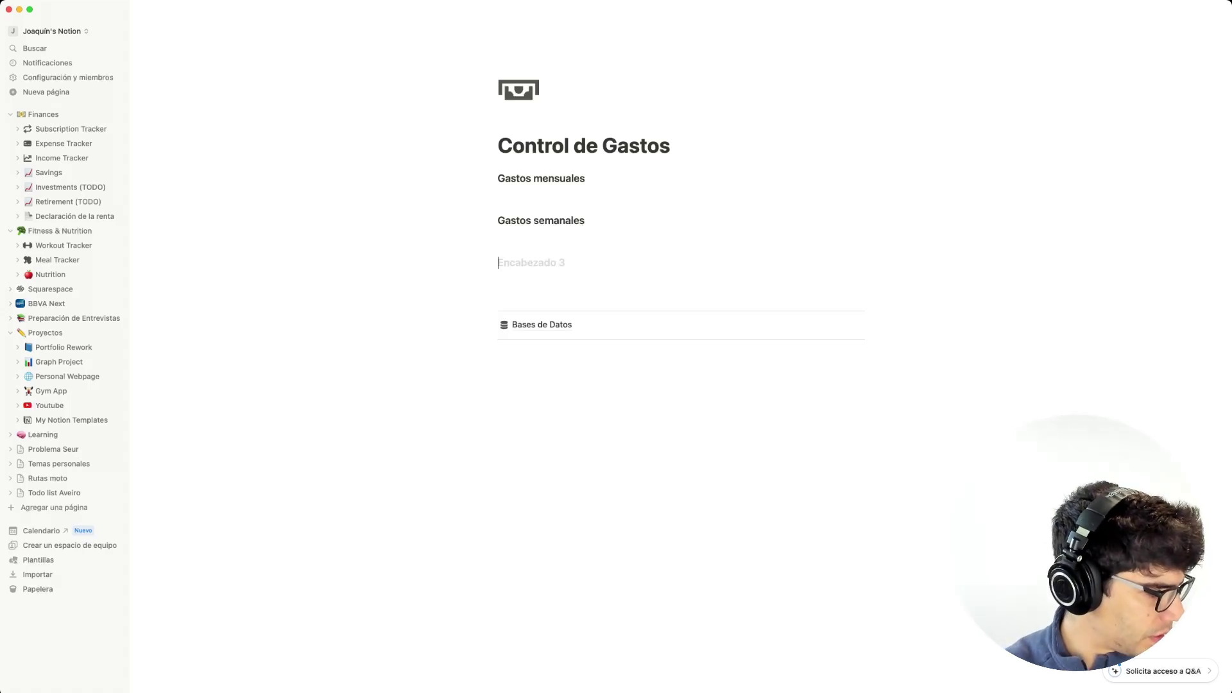
{"action": "type", "text": "Gastos por categoría"}
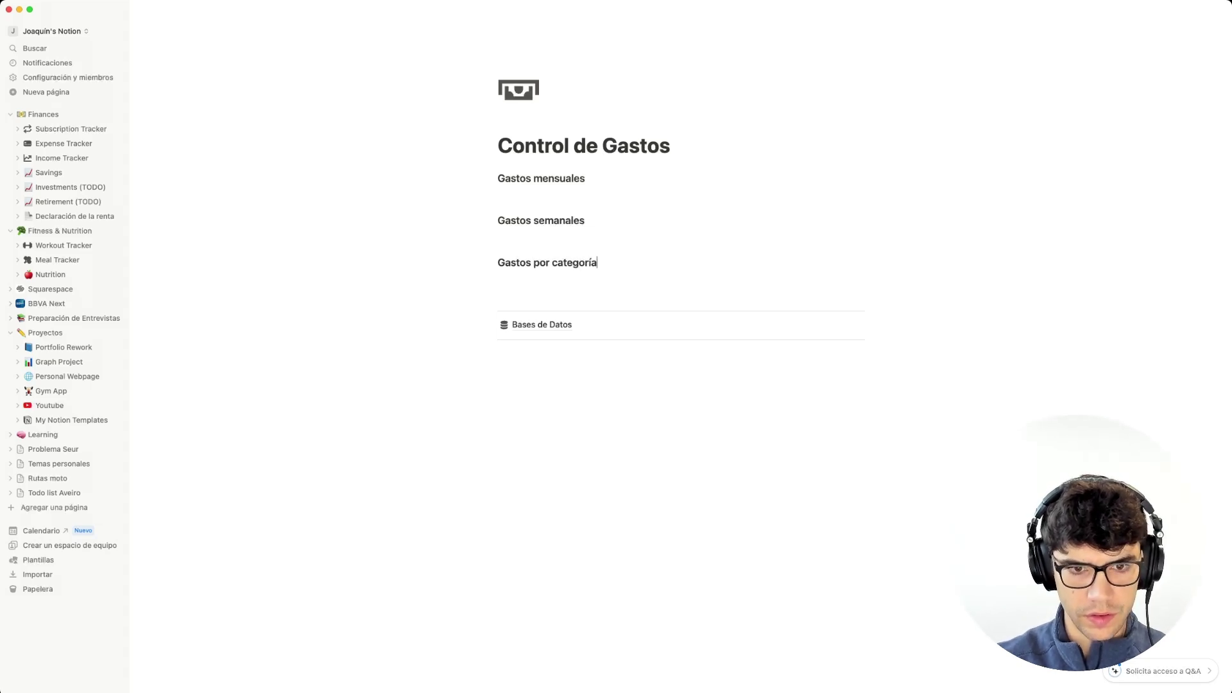
Insert a linked table view of the Gastos database under the Gastos mensuales heading, copying its existing Tabla view.
{"action": "key", "text": "Up"}
{"action": "key", "text": "Up"}
{"action": "key", "text": "Up"}
{"action": "key", "text": "Up"}
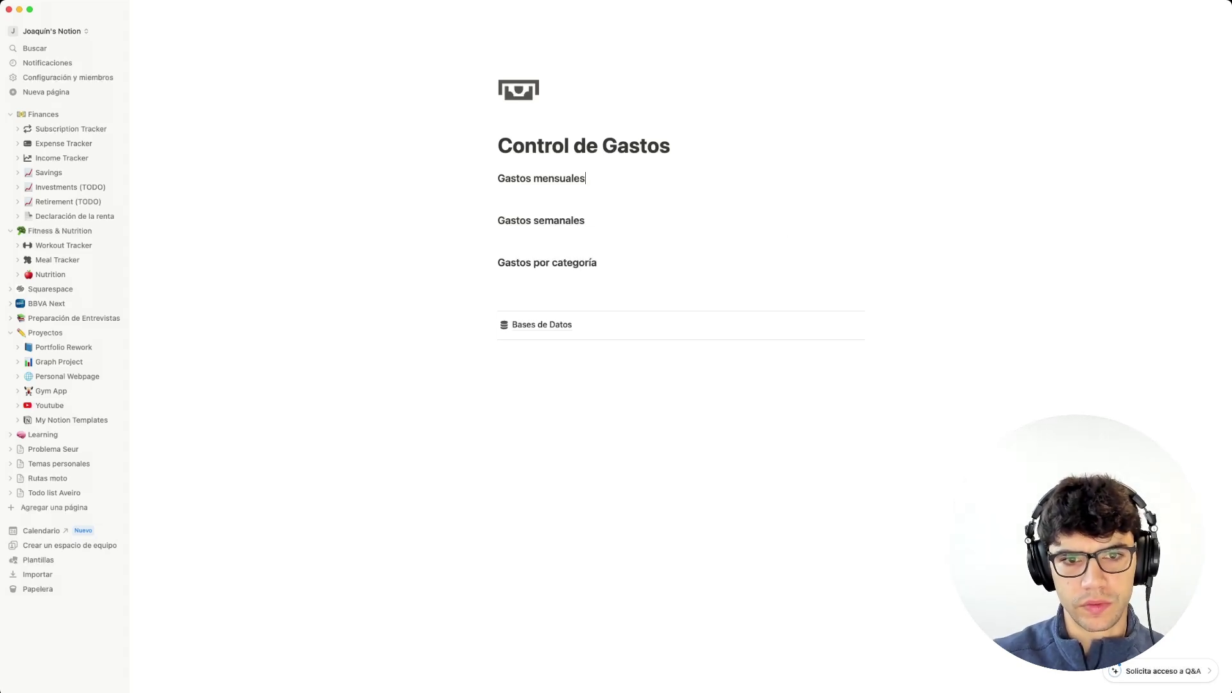
{"action": "key", "text": "Return"}
{"action": "type", "text": "/datab"}
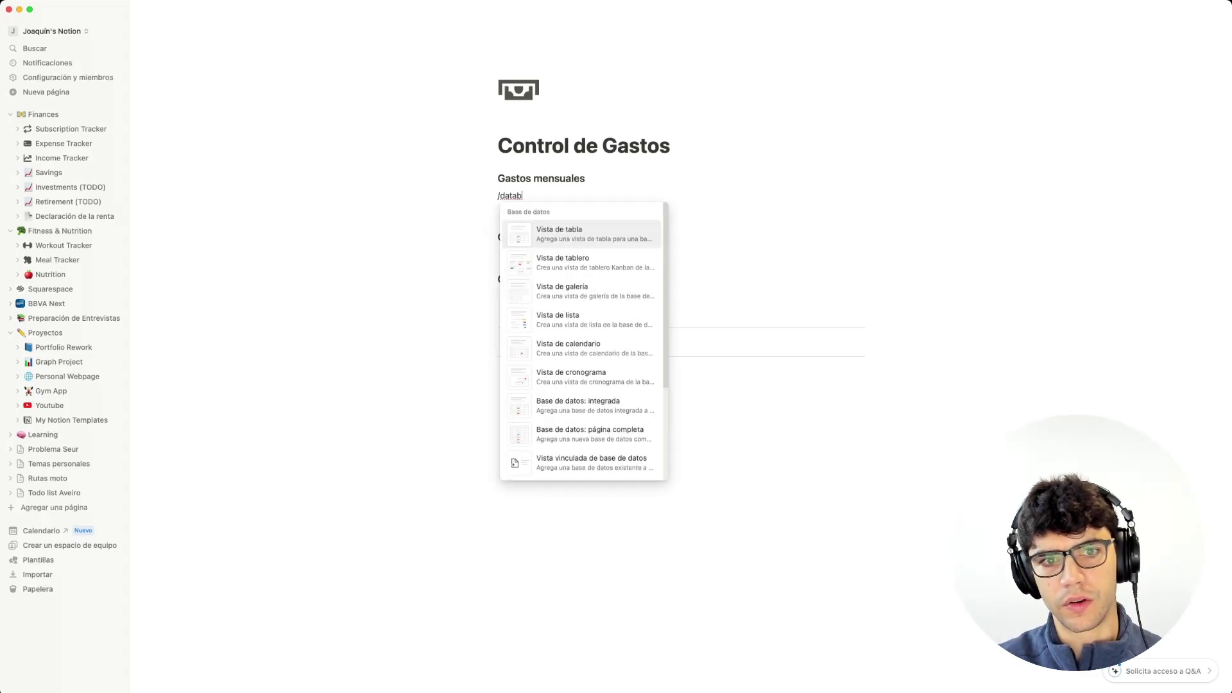
{"action": "key", "text": "Return"}
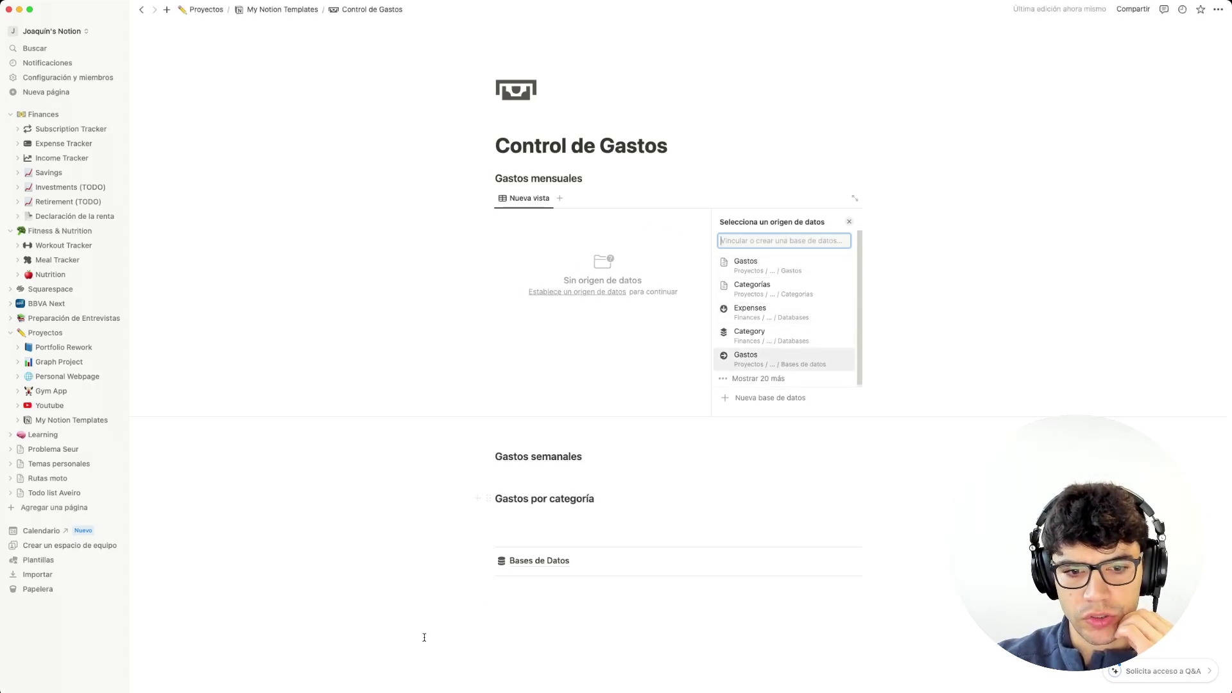
{"action": "left_click", "coordinate": [748, 267]}
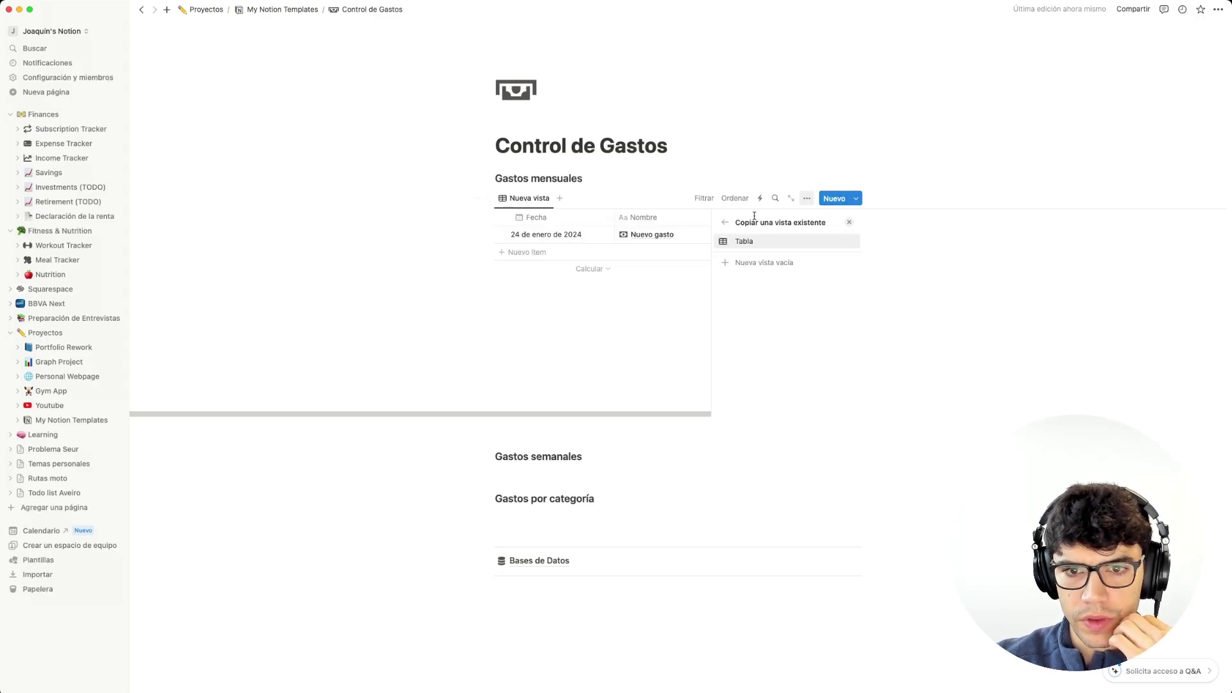
{"action": "left_click", "coordinate": [796, 241]}
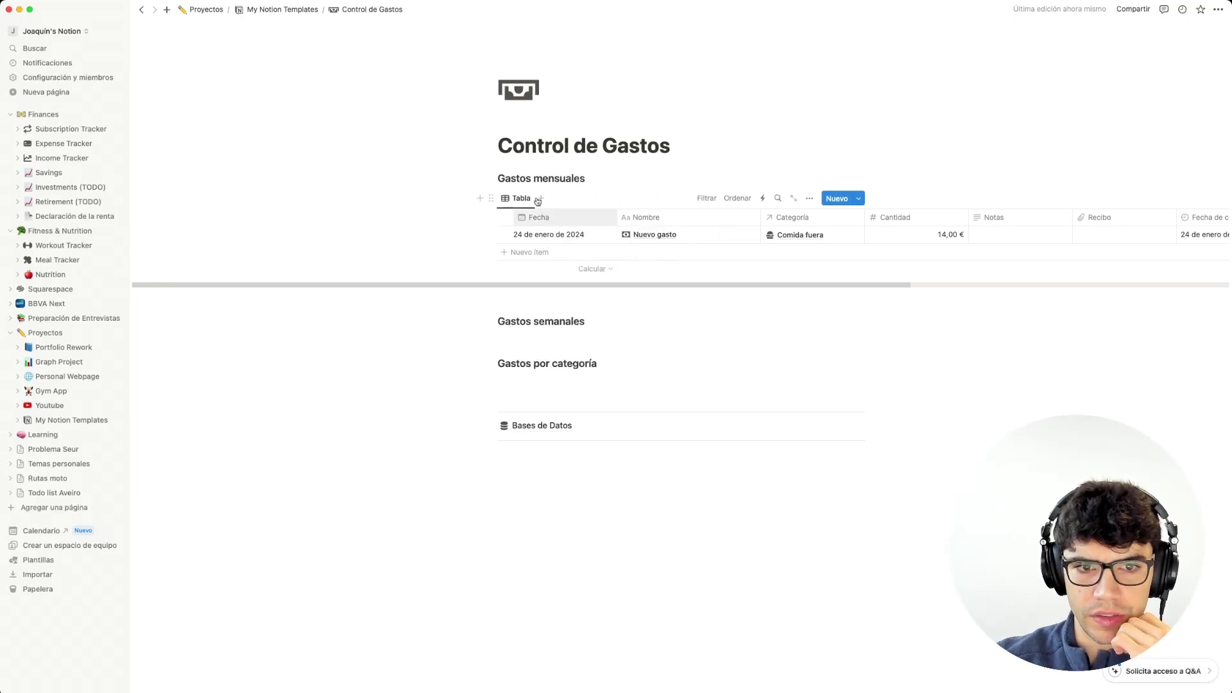
{"action": "scroll", "coordinate": [737, 275], "scroll_direction": "right", "scroll_amount": 5}
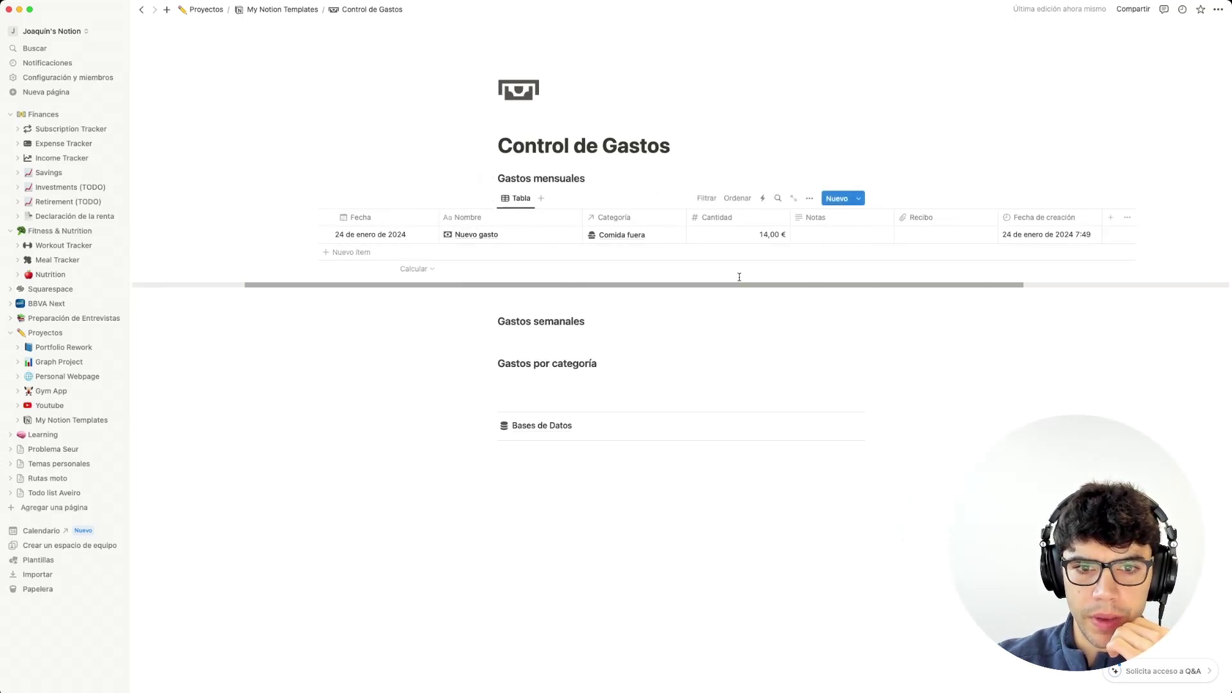
{"action": "scroll", "coordinate": [798, 286], "scroll_direction": "left", "scroll_amount": 5}
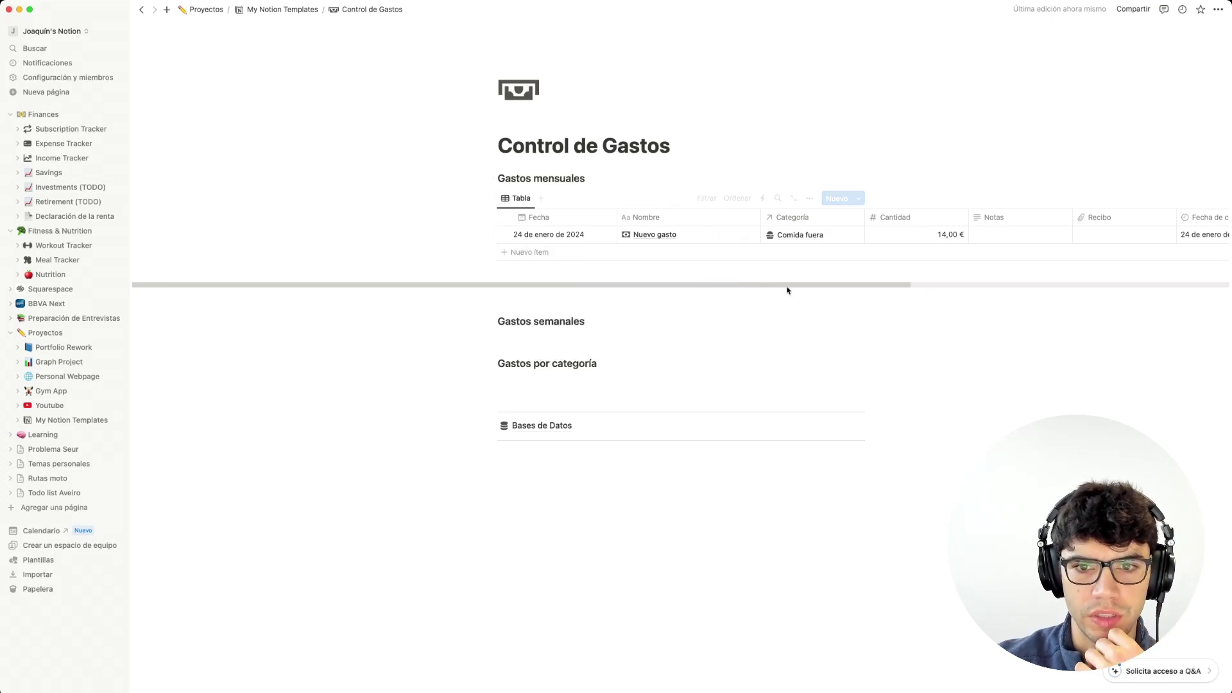
{"action": "left_click_drag", "start_coordinate": [838, 284], "coordinate": [594, 264]}
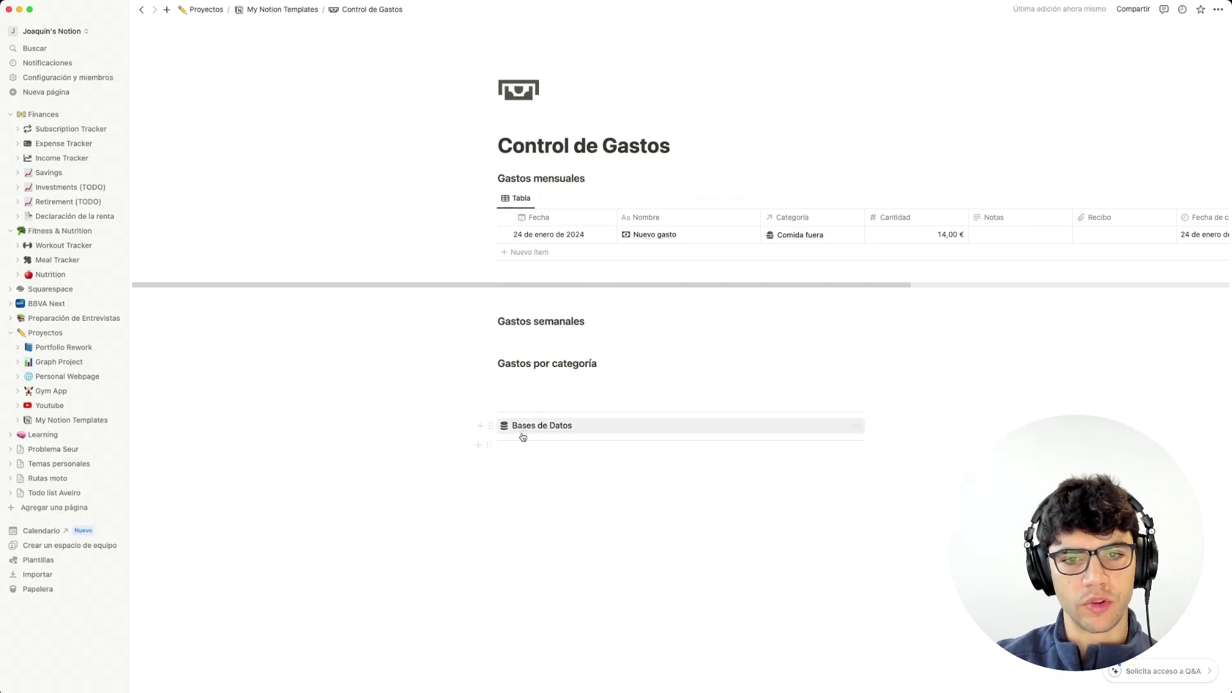
{"action": "mouse_move", "coordinate": [521, 434]}
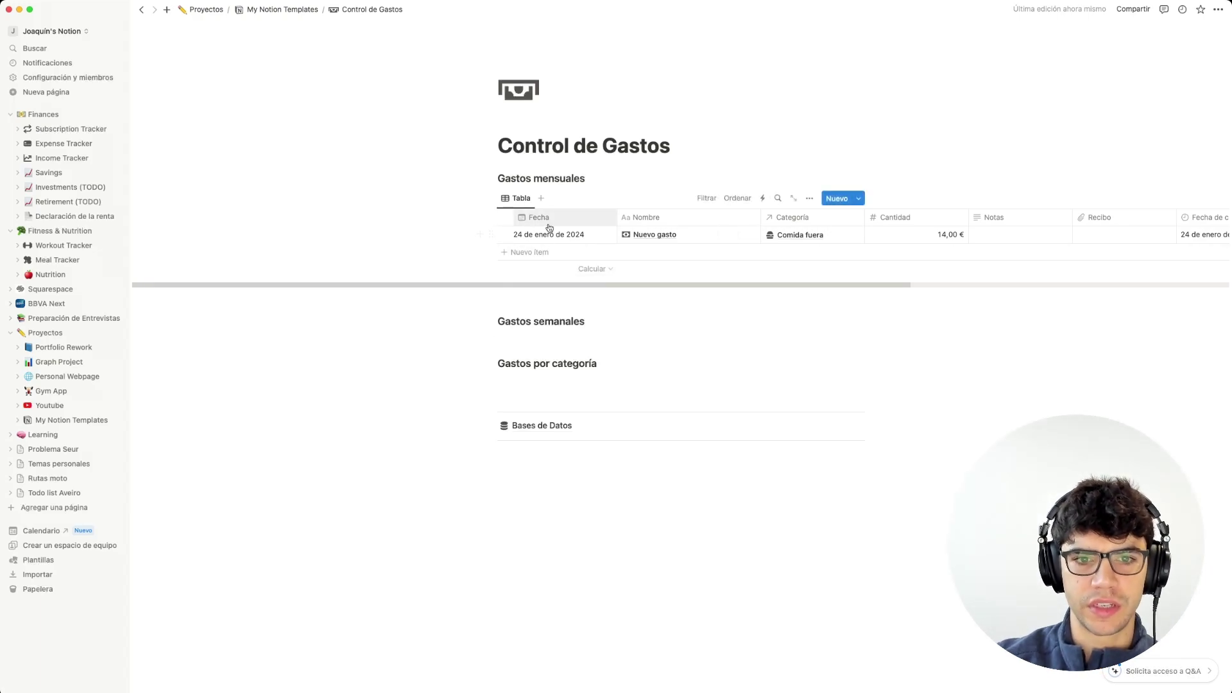
{"action": "left_click", "coordinate": [526, 199]}
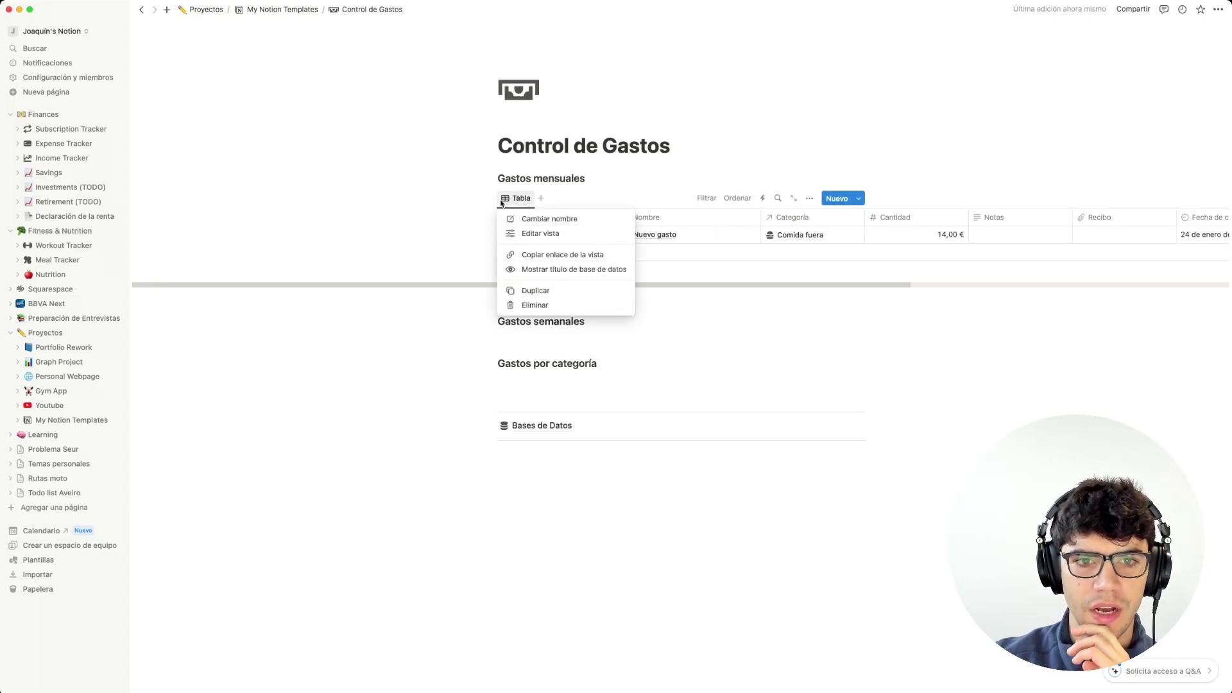
{"action": "left_click", "coordinate": [573, 197]}
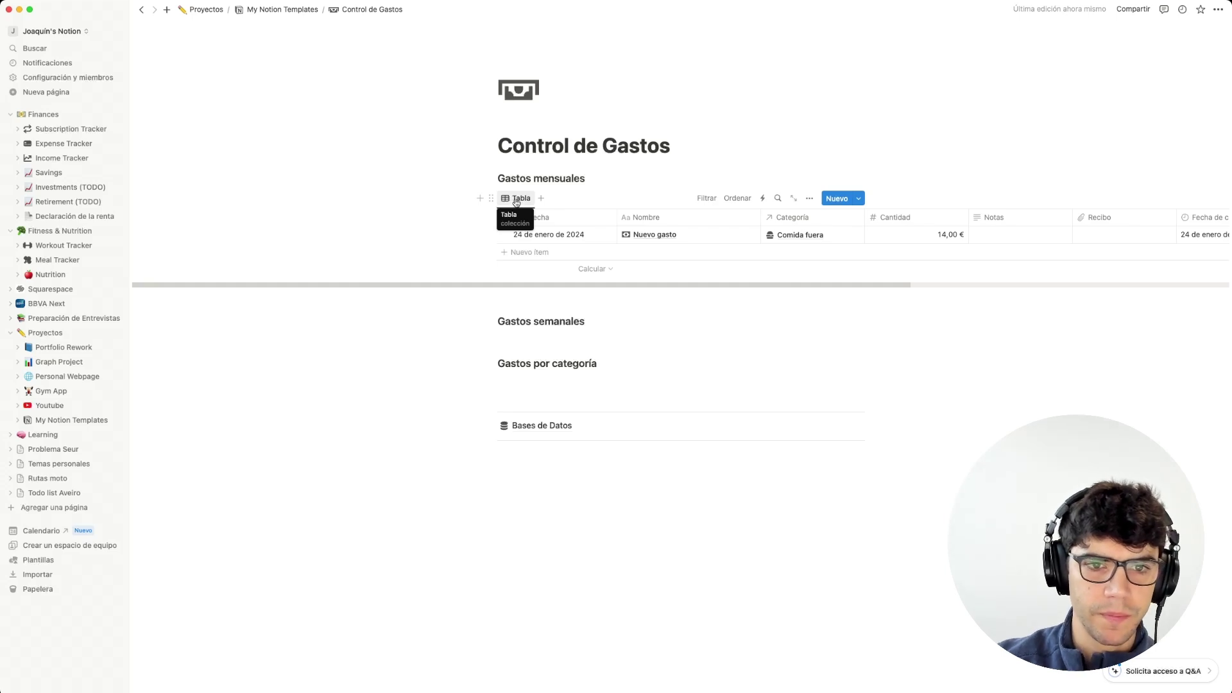
{"action": "left_click", "coordinate": [517, 200]}
{"action": "left_click", "coordinate": [519, 201]}
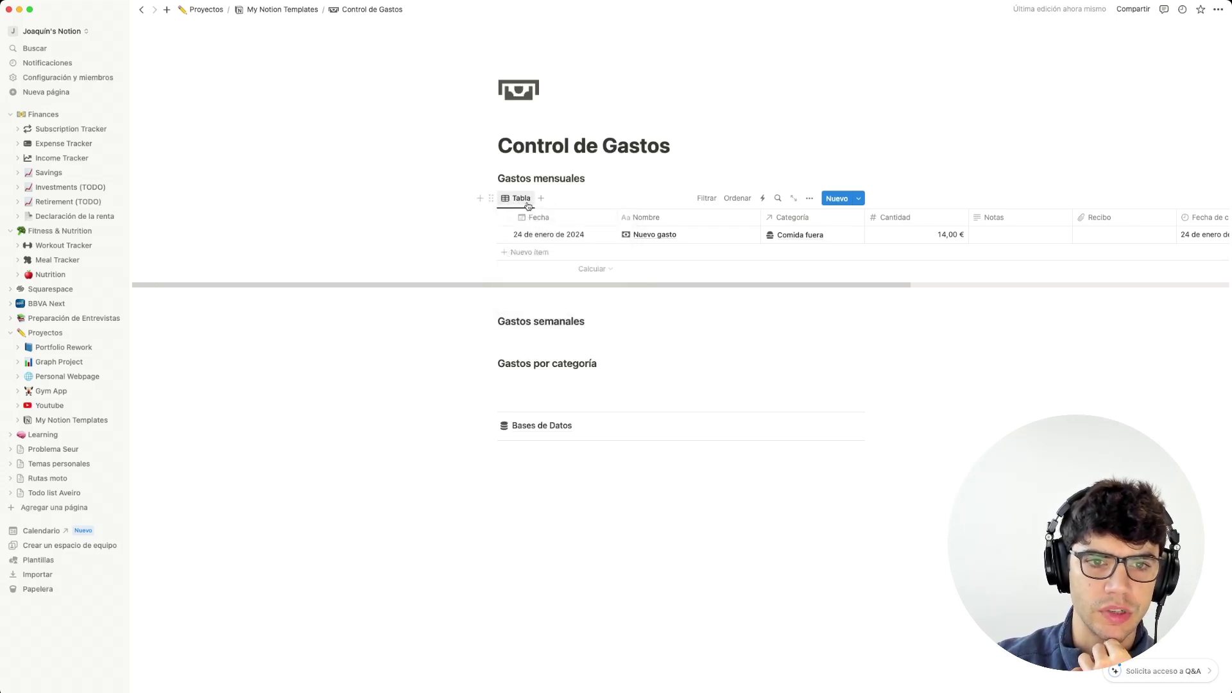
{"action": "left_click", "coordinate": [506, 202]}
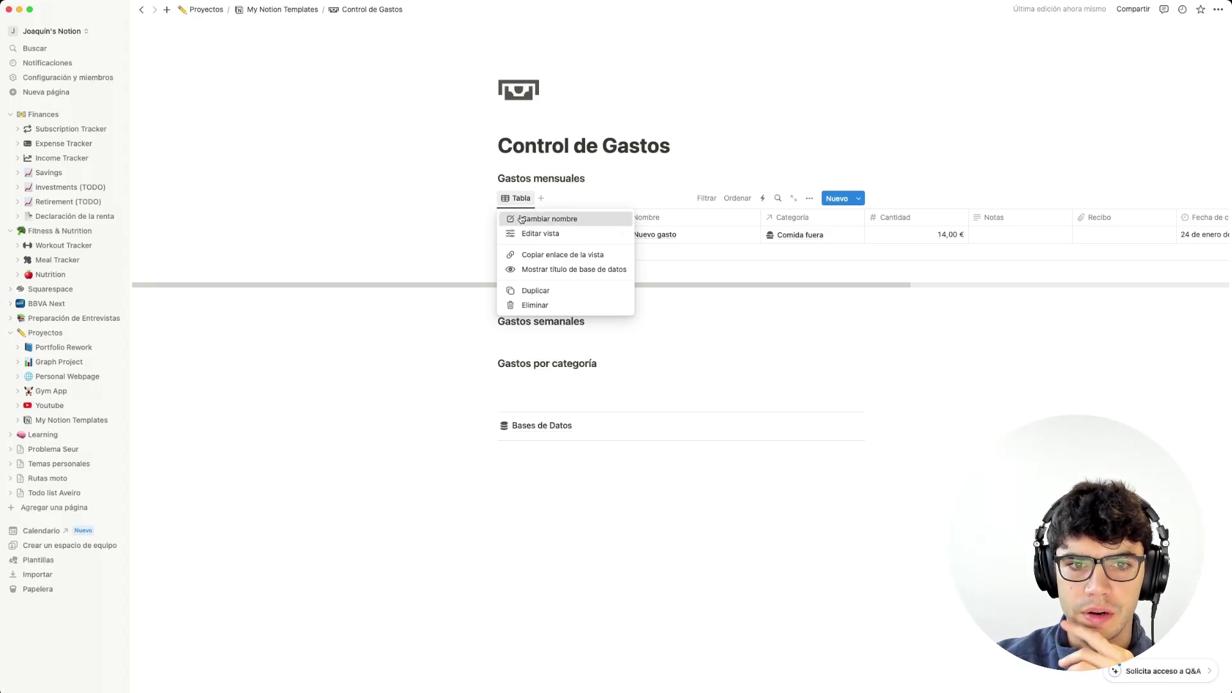
{"action": "left_click", "coordinate": [521, 218]}
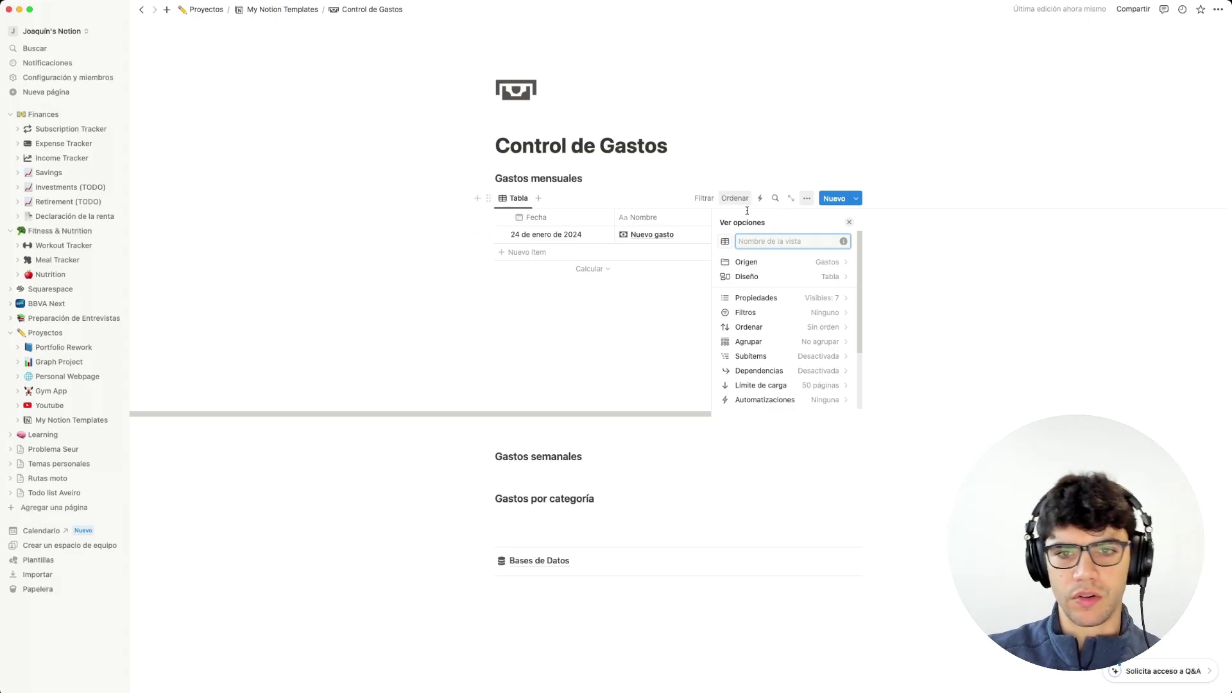
{"action": "left_click", "coordinate": [711, 148]}
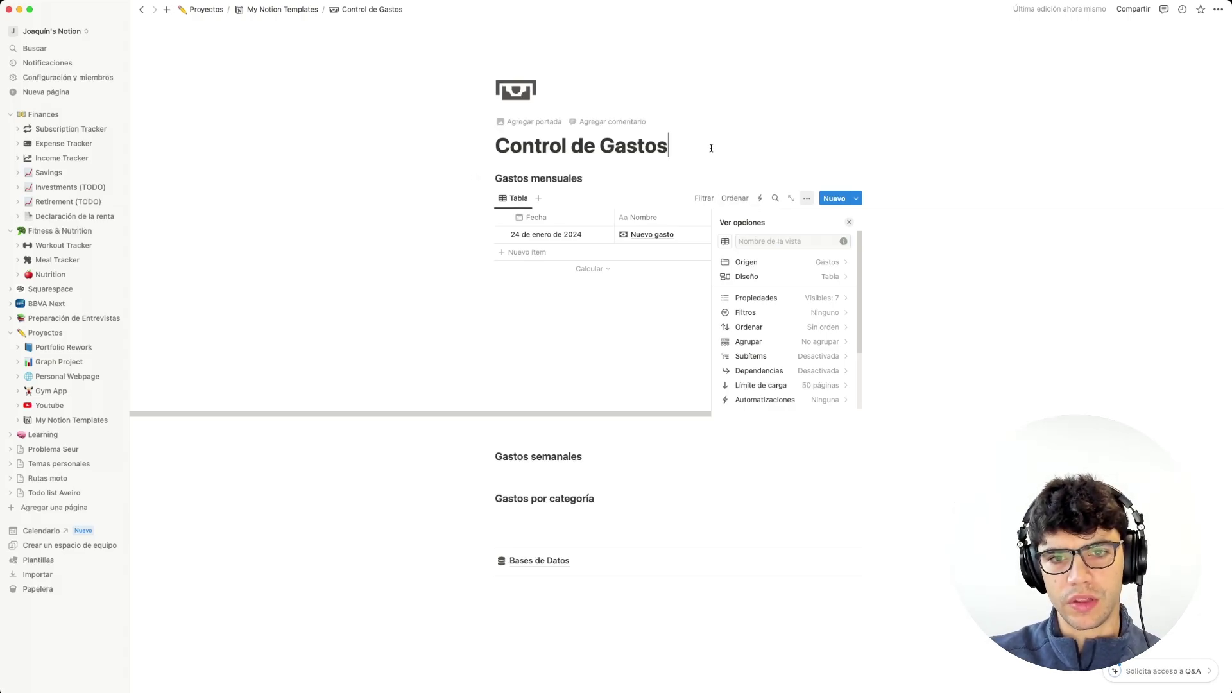
{"action": "left_click", "coordinate": [849, 224]}
Add a Fecha filter to the Gastos mensuales table, relative to today's date and set to Este mes.
{"action": "left_click", "coordinate": [706, 198]}
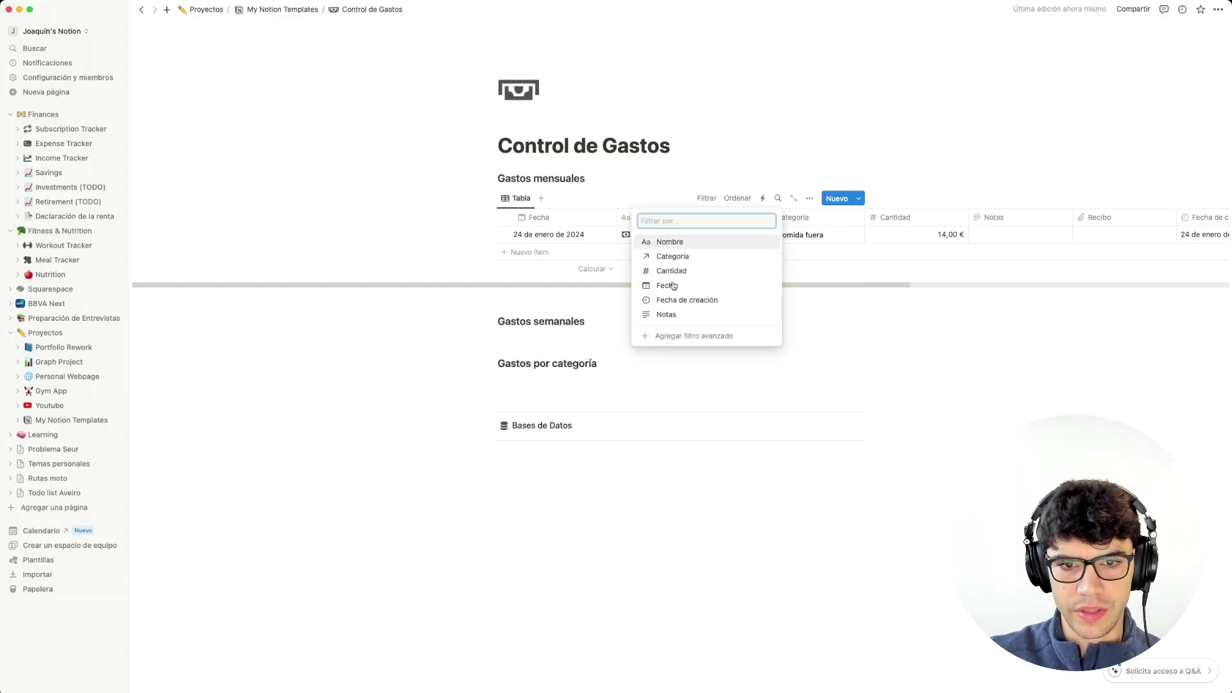
{"action": "left_click", "coordinate": [667, 285]}
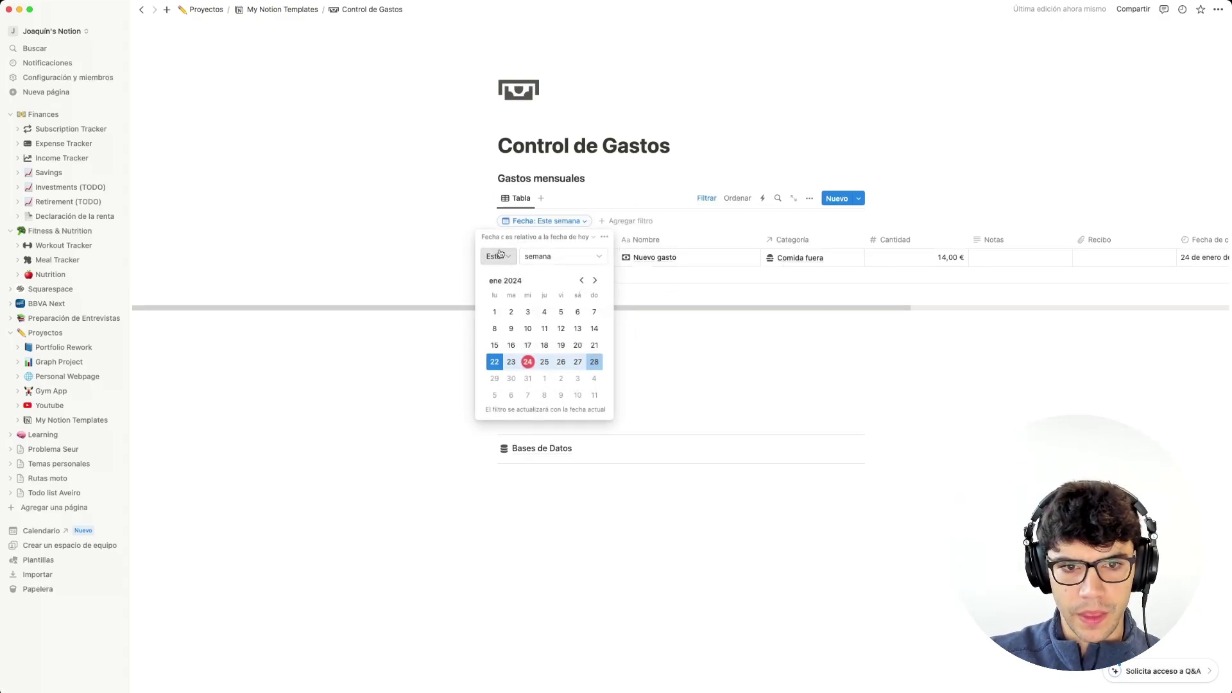
{"action": "left_click", "coordinate": [498, 256]}
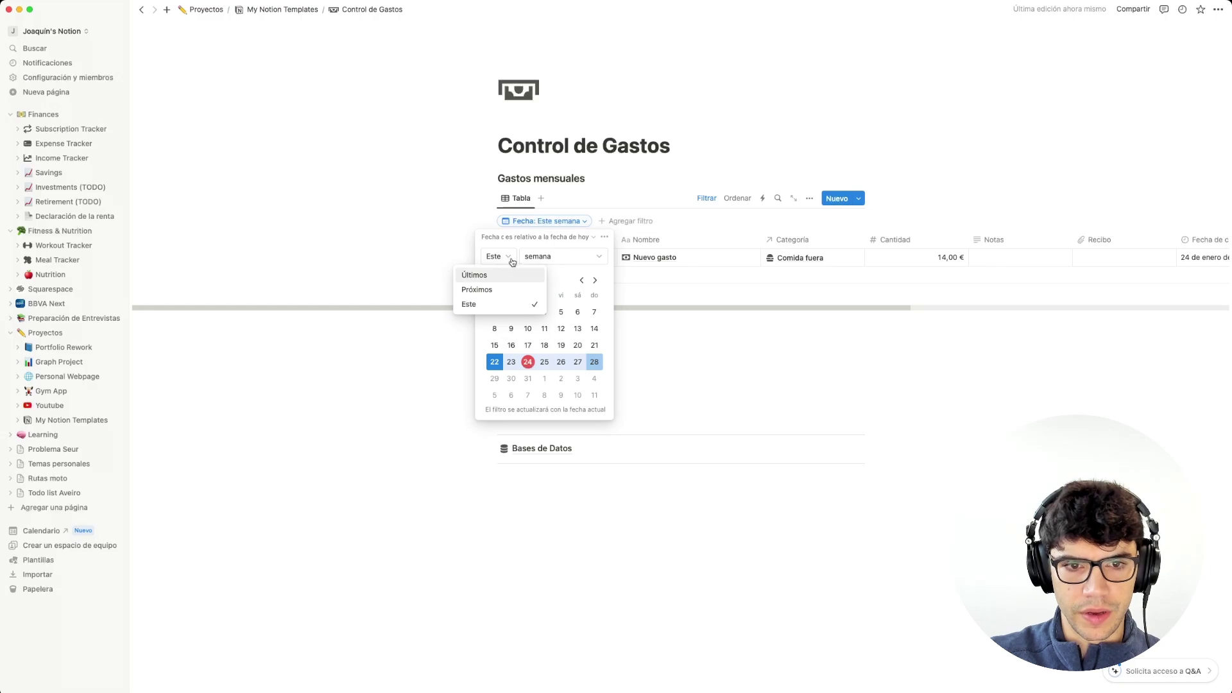
{"action": "left_click", "coordinate": [563, 256]}
{"action": "left_click", "coordinate": [542, 305]}
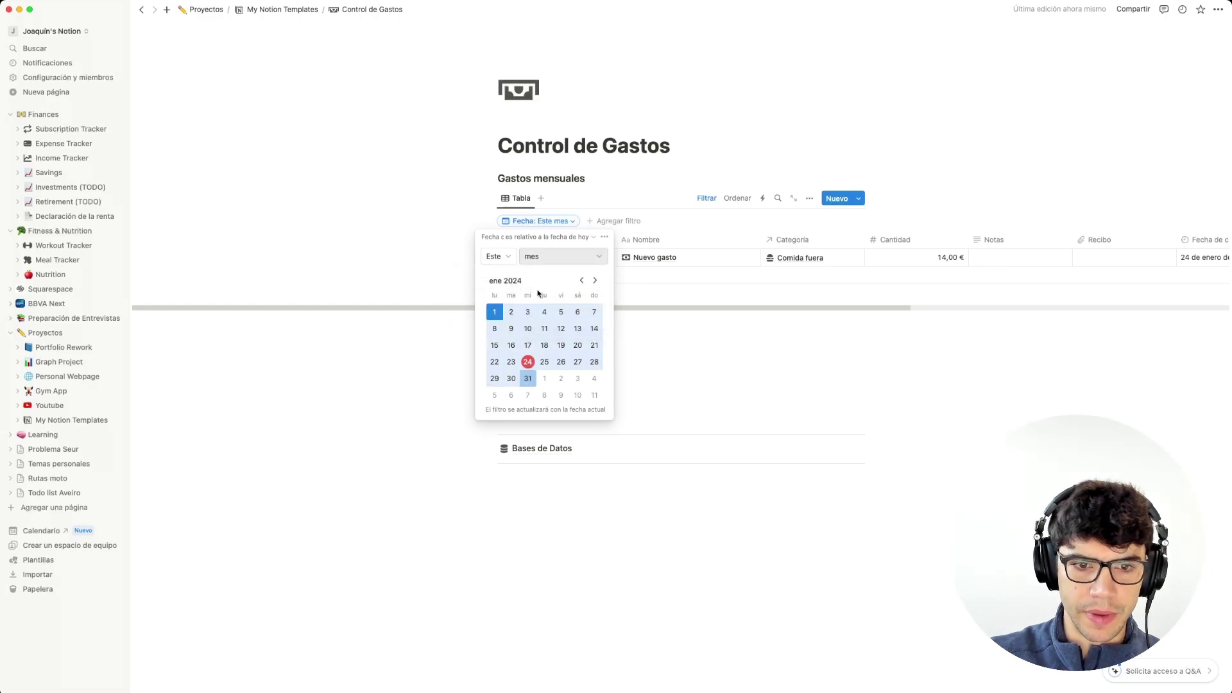
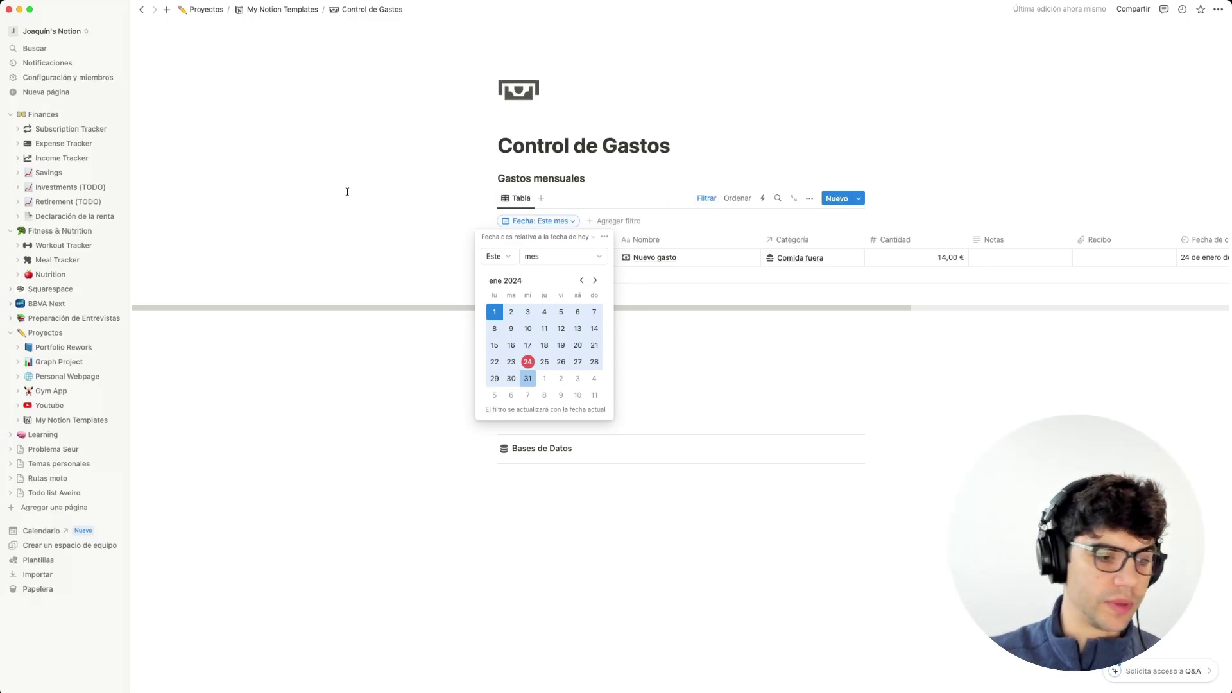
Change the Fecha filter's condition to está dentro de, with the range 2024/01/01 to 2024/01/31.
{"action": "left_click", "coordinate": [505, 257]}
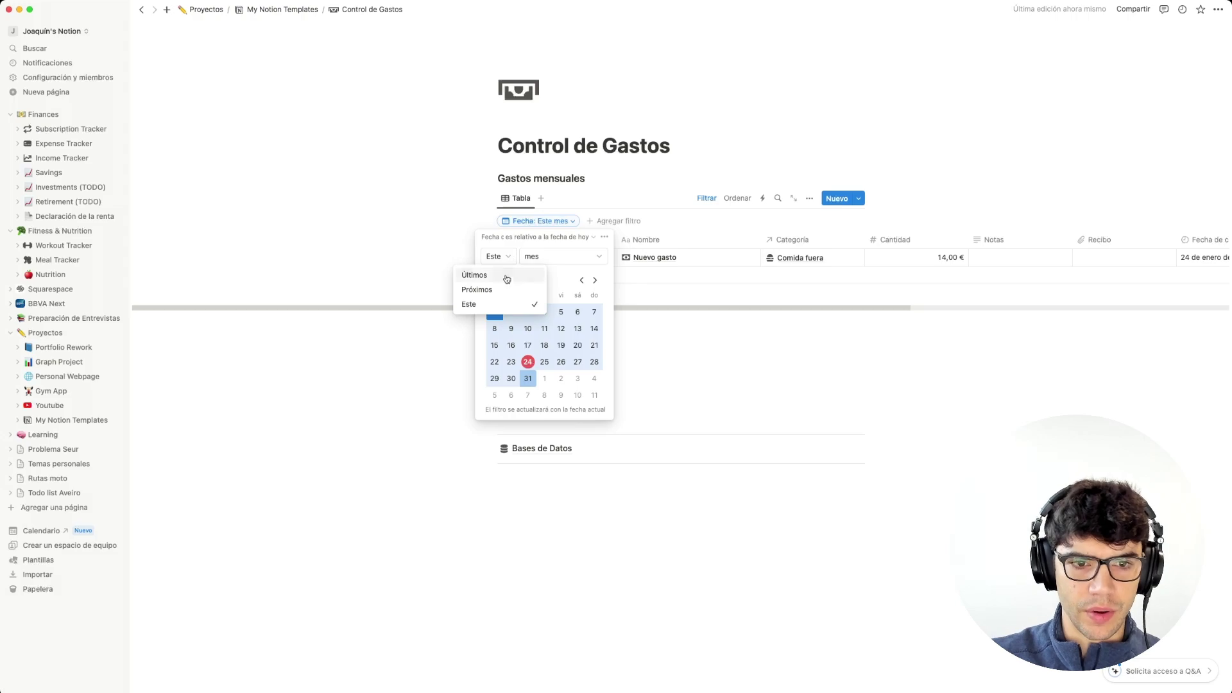
{"action": "left_click", "coordinate": [521, 243]}
{"action": "left_click", "coordinate": [578, 239]}
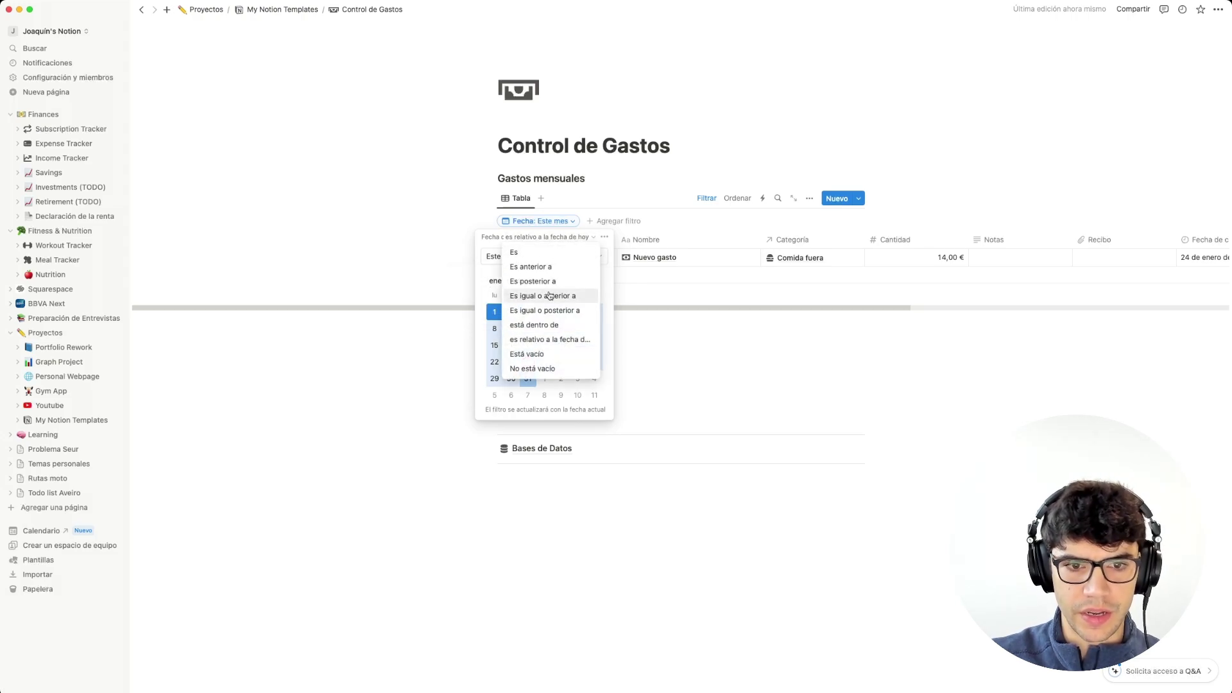
{"action": "left_click", "coordinate": [544, 324]}
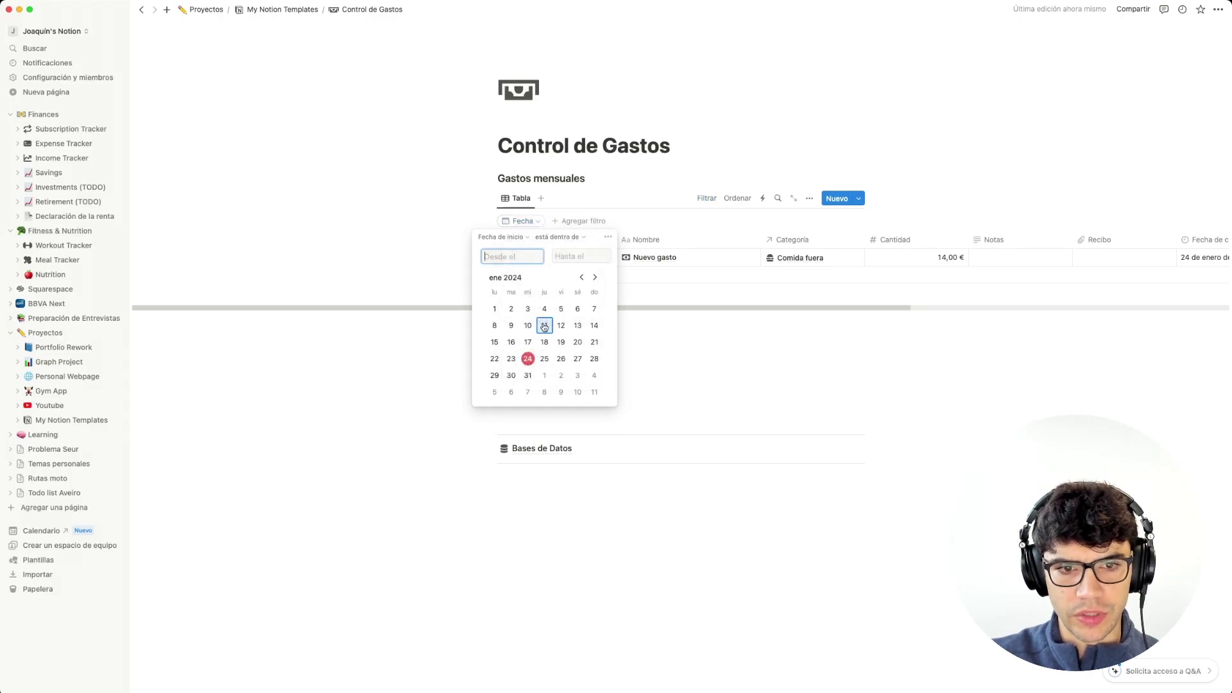
{"action": "left_click", "coordinate": [494, 309]}
{"action": "left_click", "coordinate": [527, 375]}
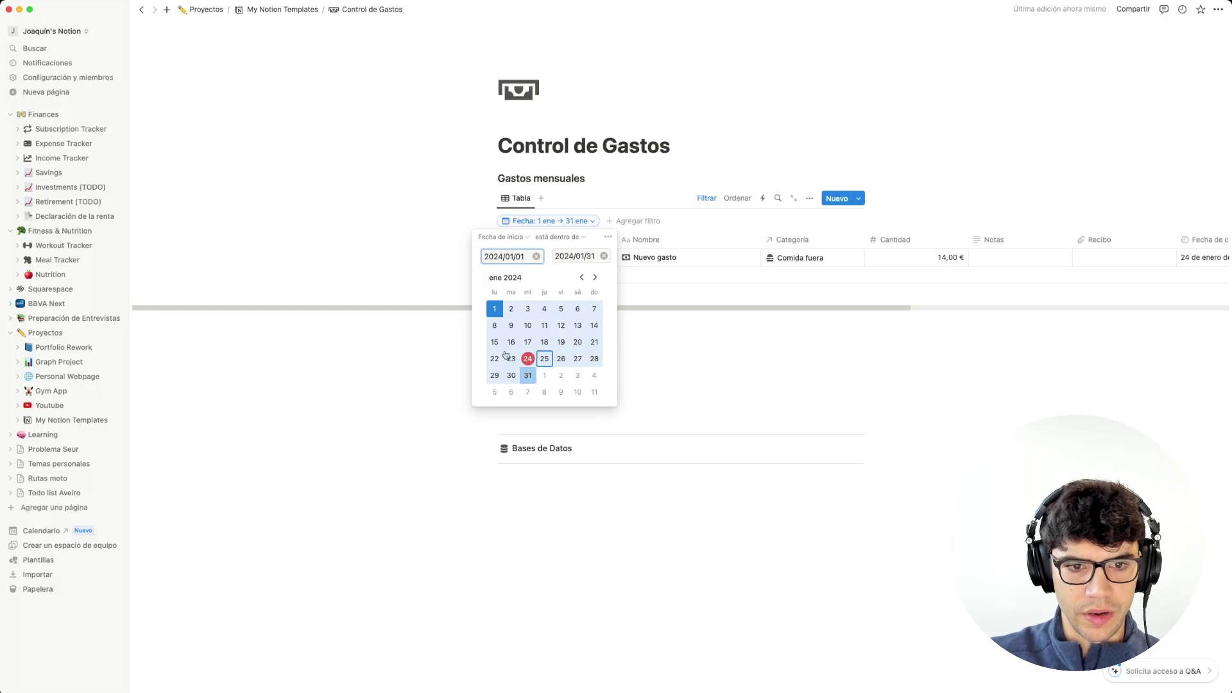
{"action": "left_click", "coordinate": [647, 318]}
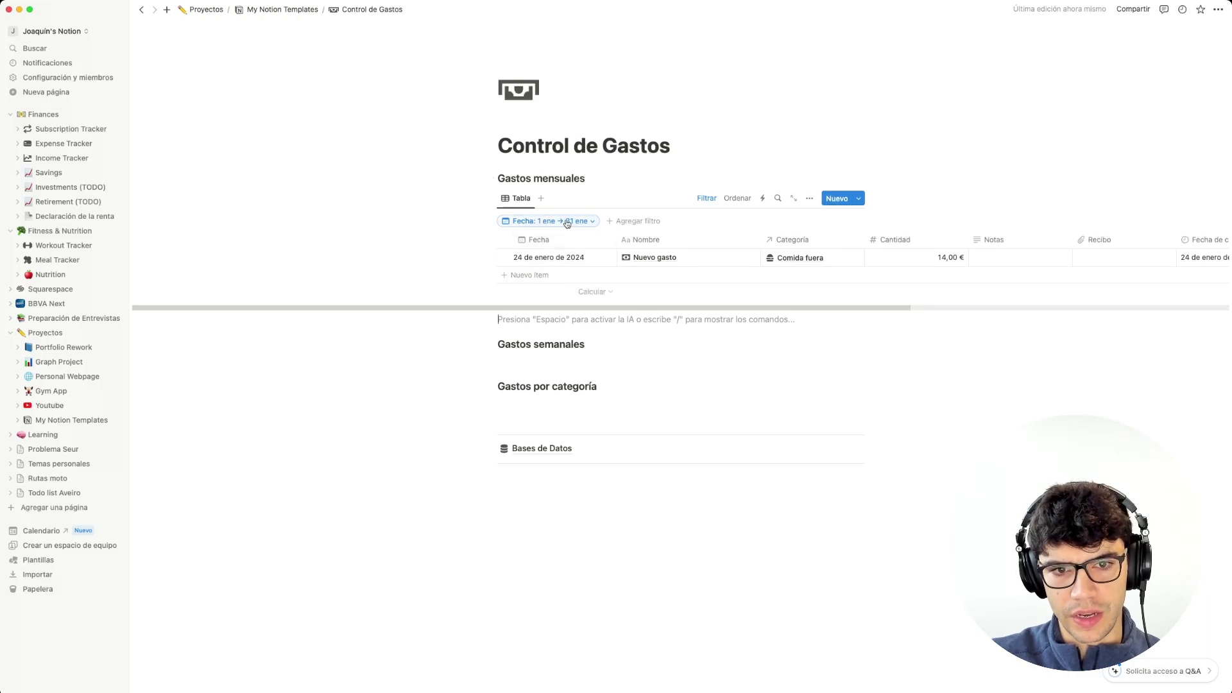
Rename the filtered table view under Gastos mensuales as Enero 2024.
{"action": "left_click", "coordinate": [517, 198]}
{"action": "left_click", "coordinate": [552, 219]}
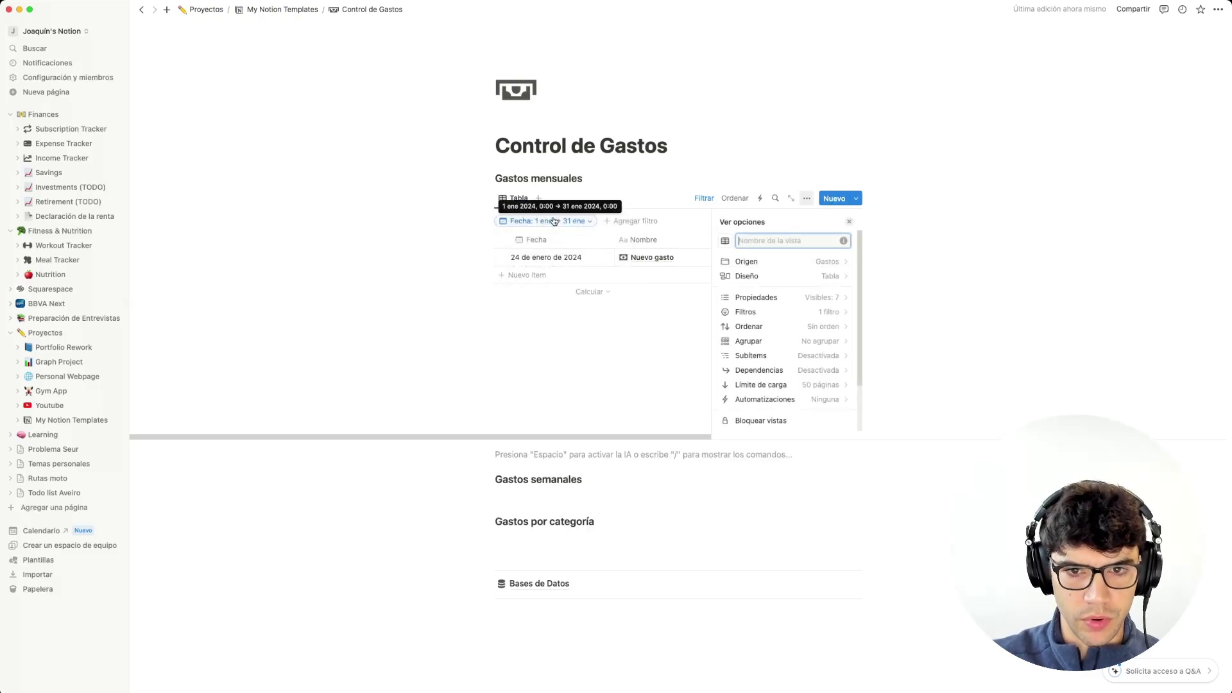
{"action": "type", "text": "Enero 2024"}
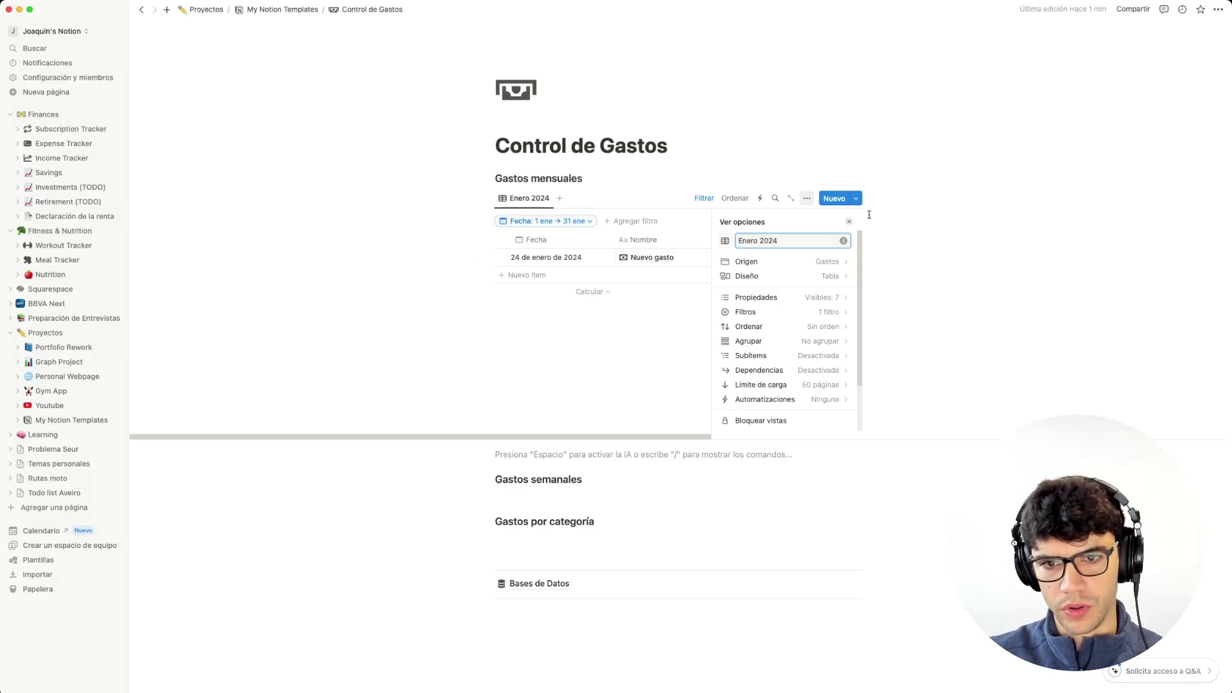
{"action": "left_click", "coordinate": [849, 223]}
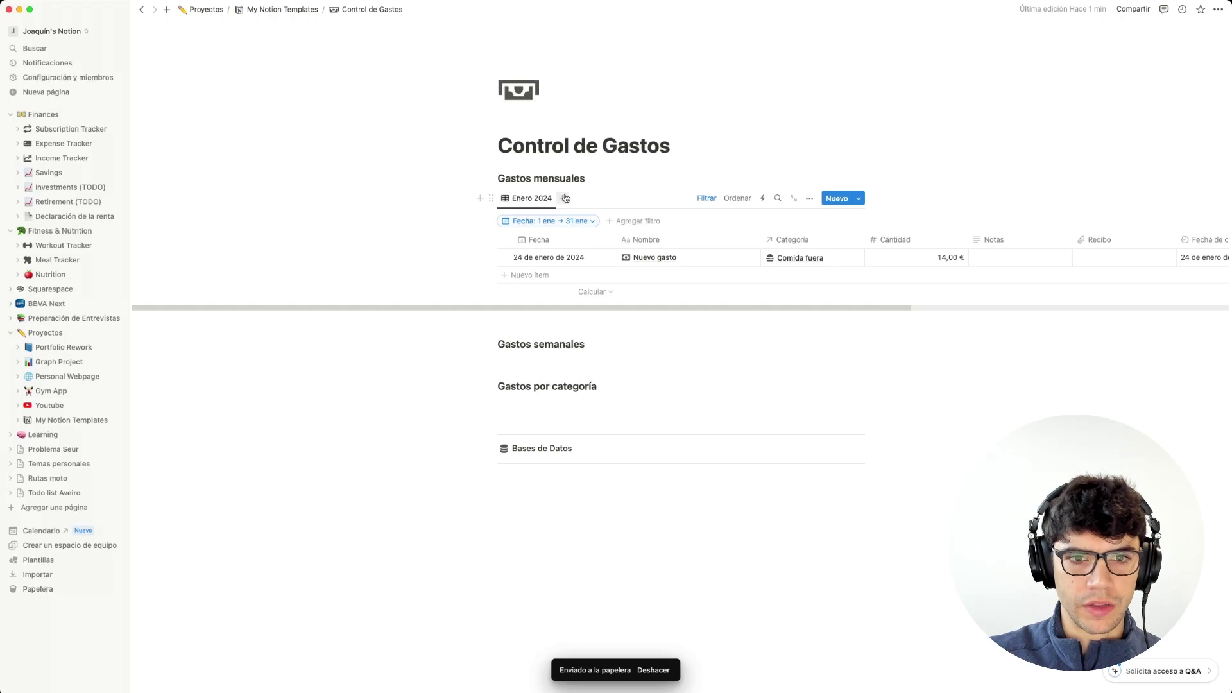
Add another view of the Gastos database copied from Enero 2024 and name it Diciembre 2023.
{"action": "left_click", "coordinate": [563, 198]}
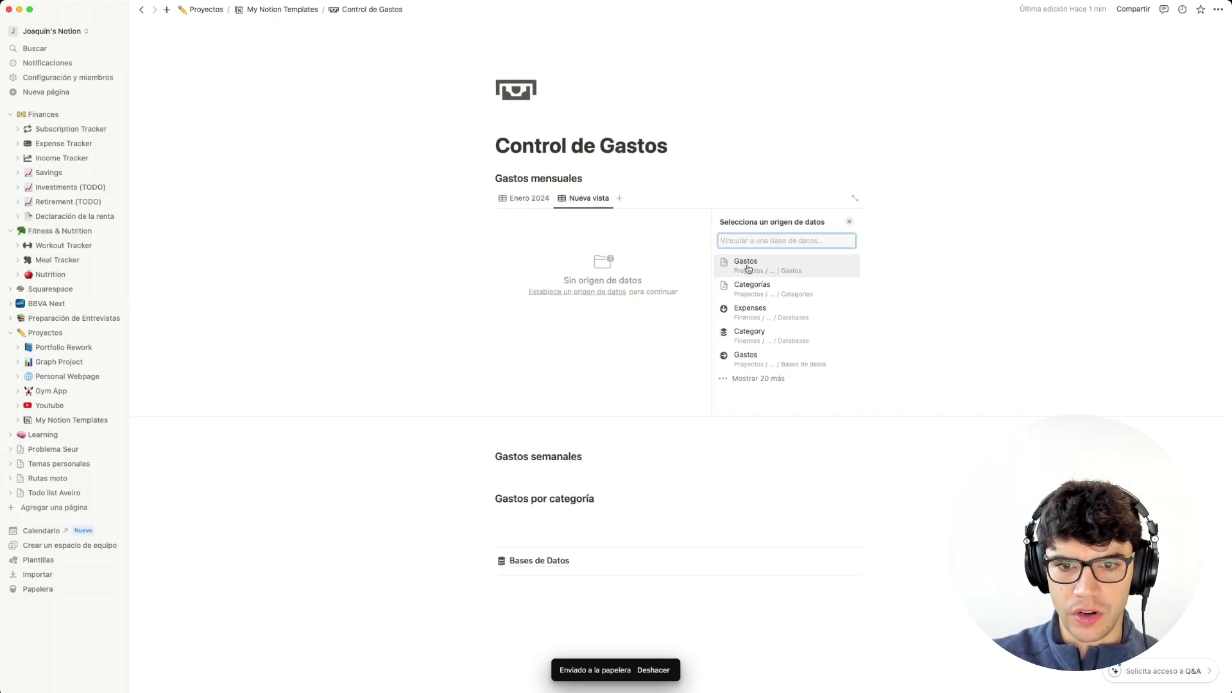
{"action": "left_click", "coordinate": [746, 264]}
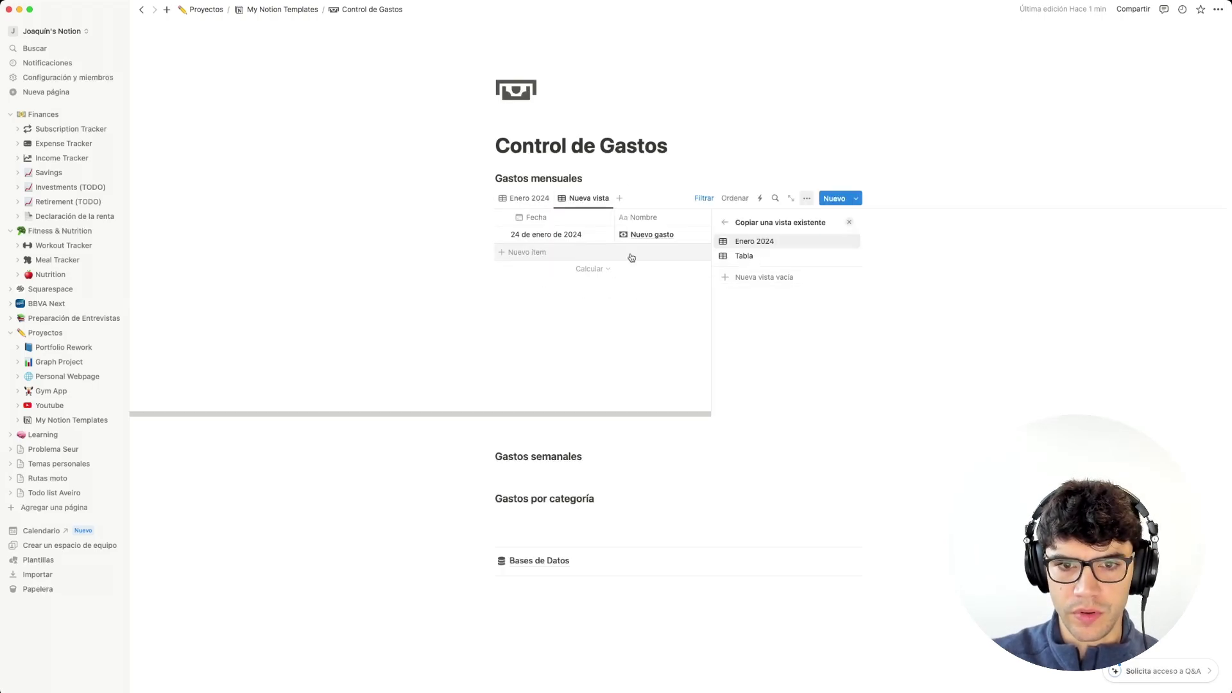
{"action": "left_click", "coordinate": [766, 247]}
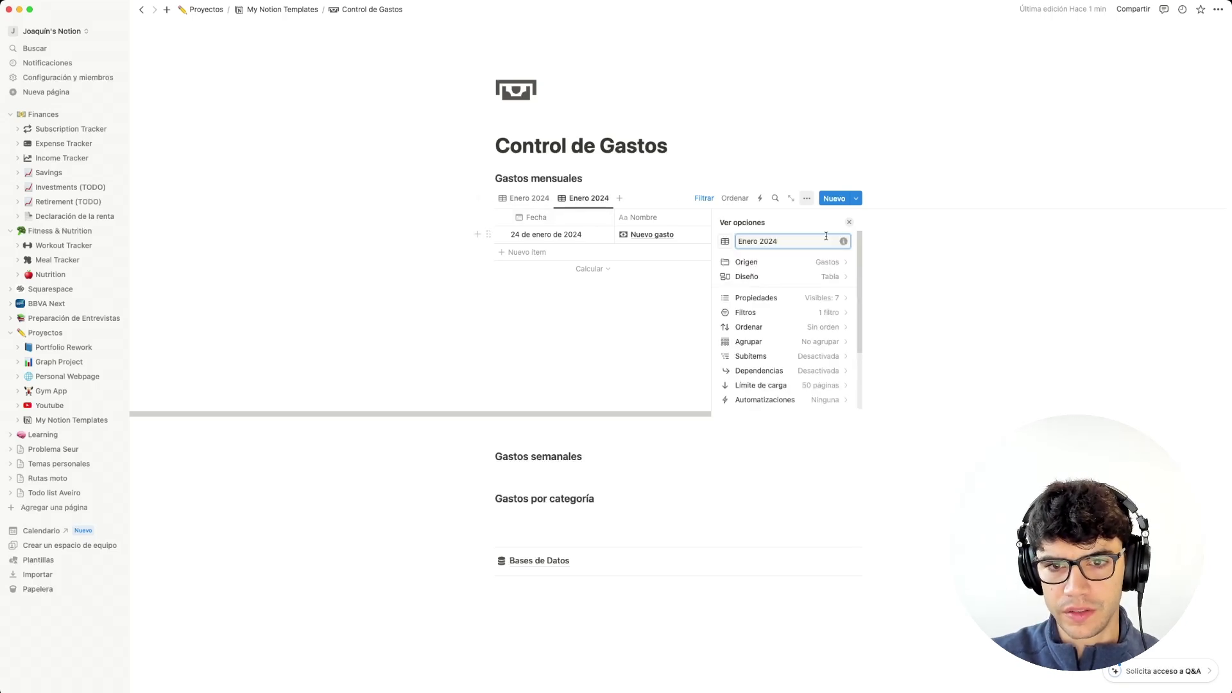
{"action": "double_click", "coordinate": [746, 241]}
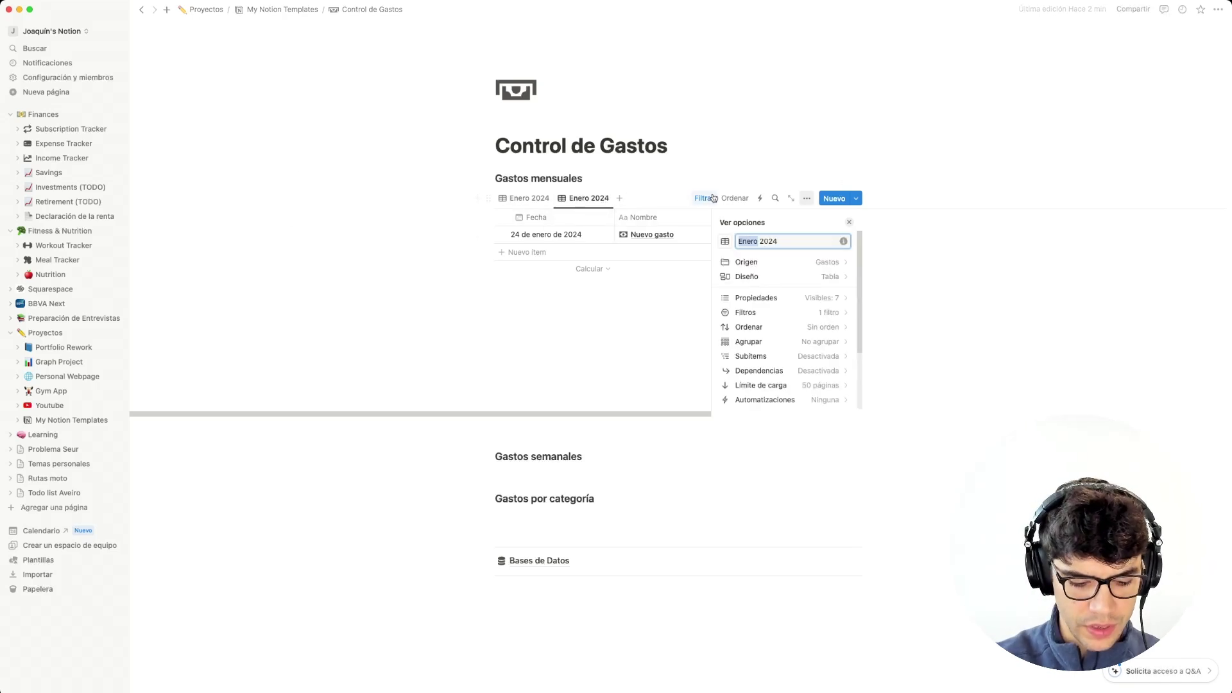
{"action": "type", "text": "F"}
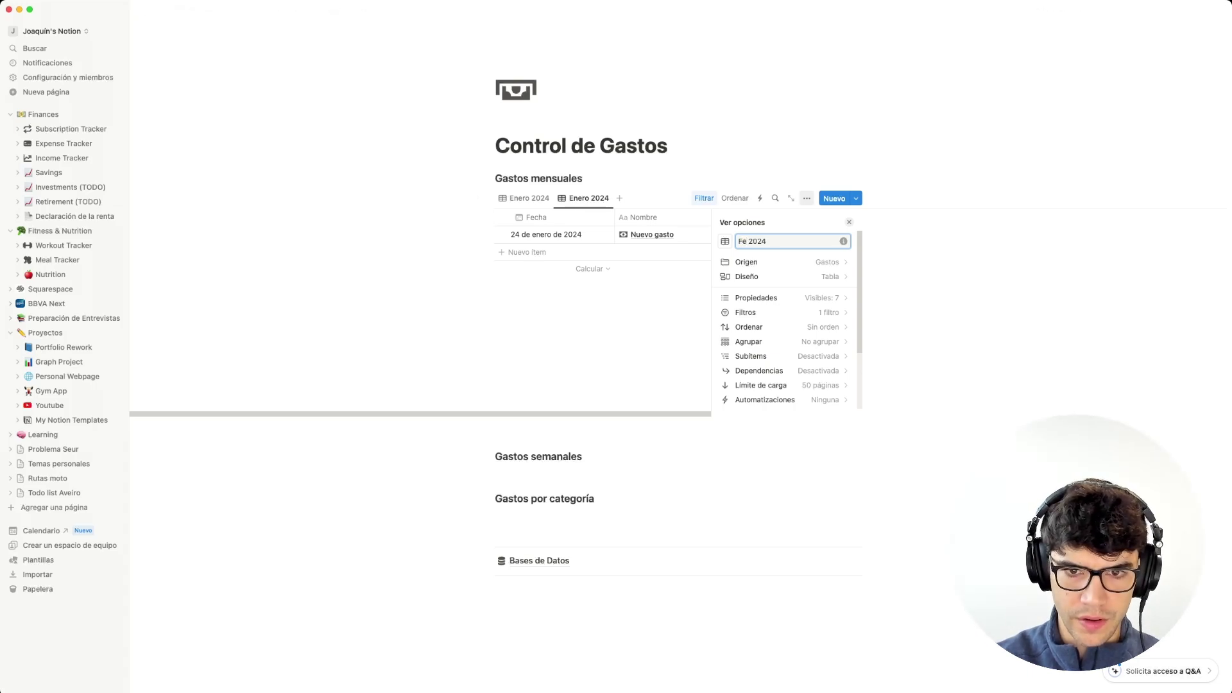
{"action": "type", "text": "Dicie"}
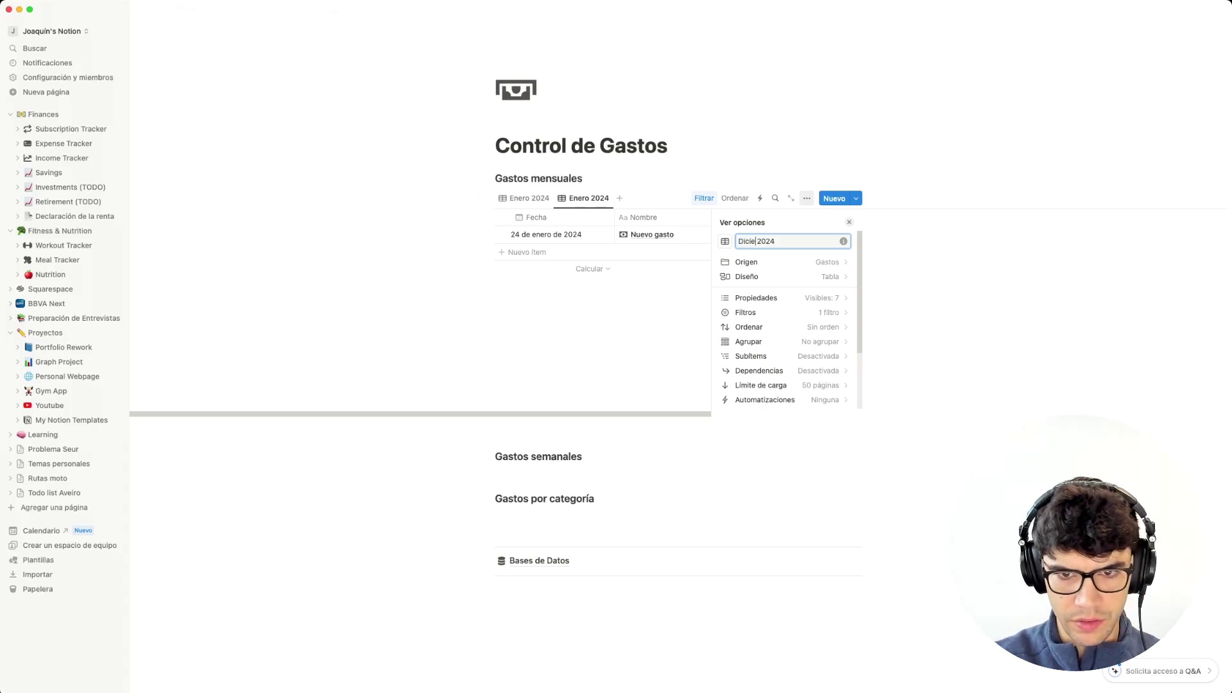
{"action": "type", "text": "mbre"}
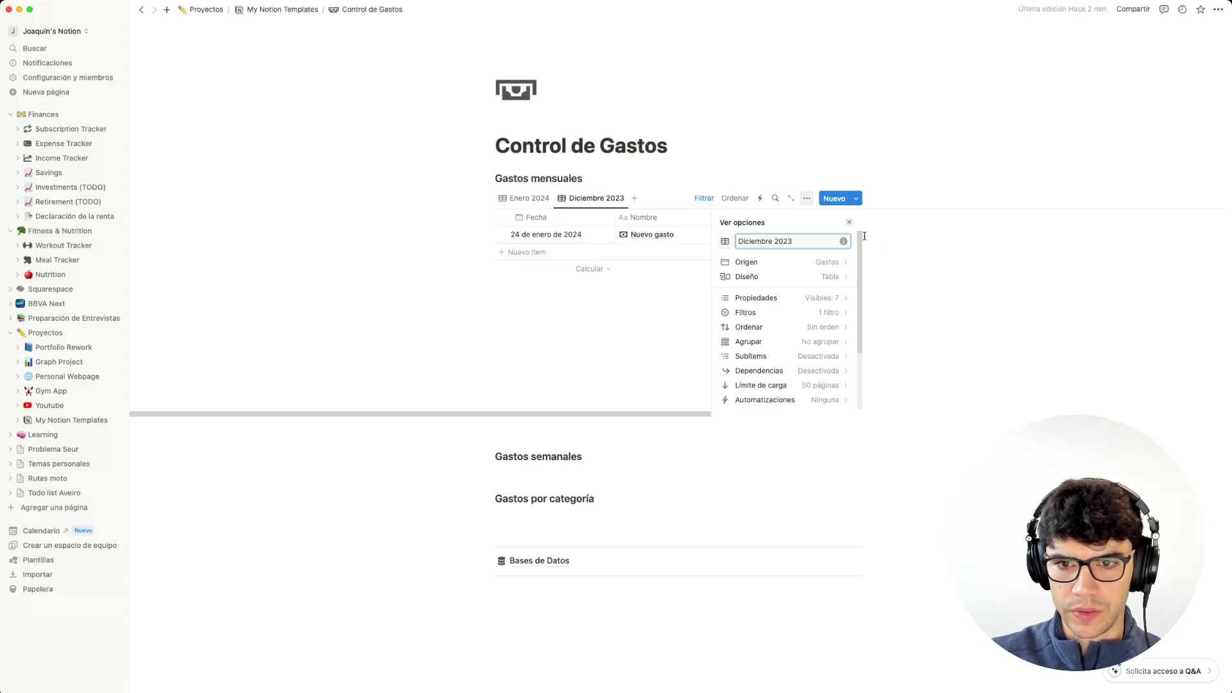
Change the Diciembre 2023 view's Fecha filter to the range from 1 to 31 December 2023.
{"action": "left_click", "coordinate": [849, 222]}
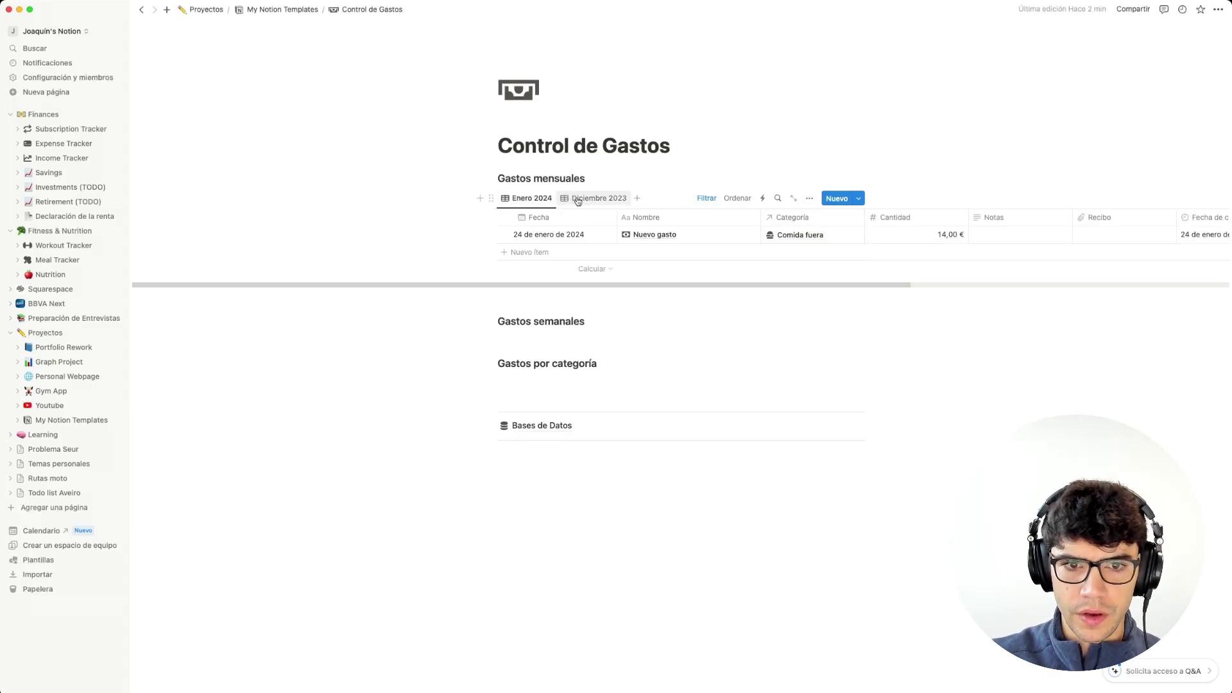
{"action": "left_click", "coordinate": [708, 198]}
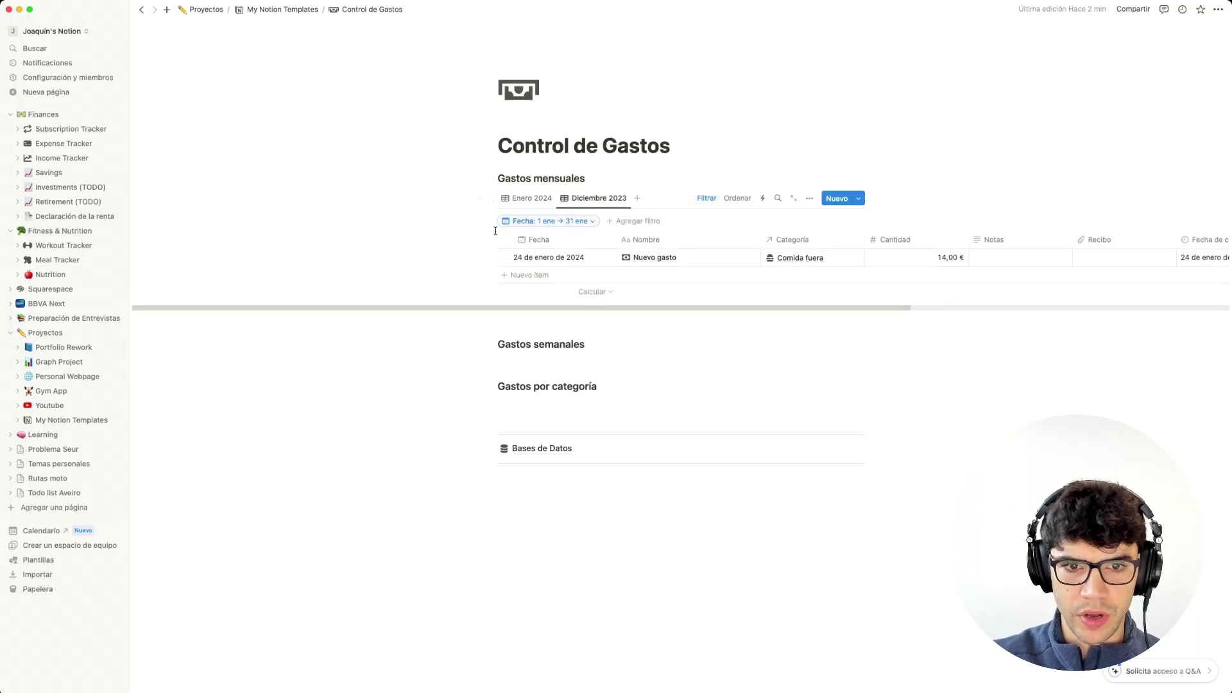
{"action": "left_click", "coordinate": [534, 222]}
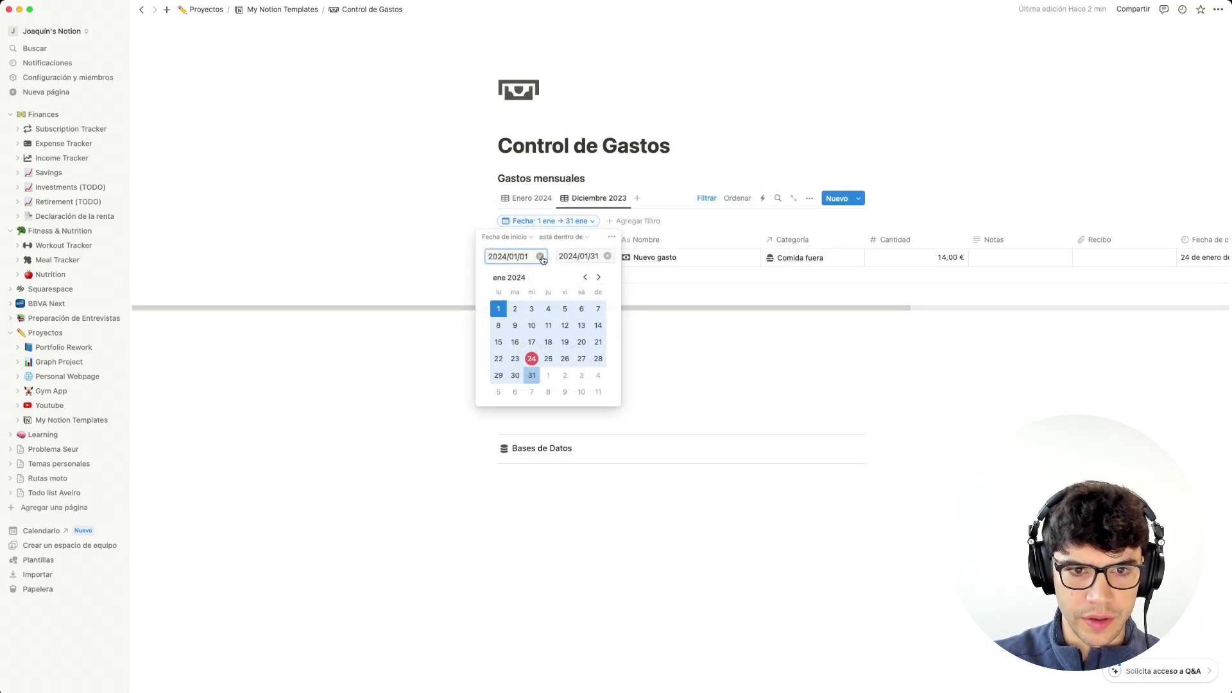
{"action": "left_click", "coordinate": [541, 257]}
{"action": "left_click", "coordinate": [606, 256]}
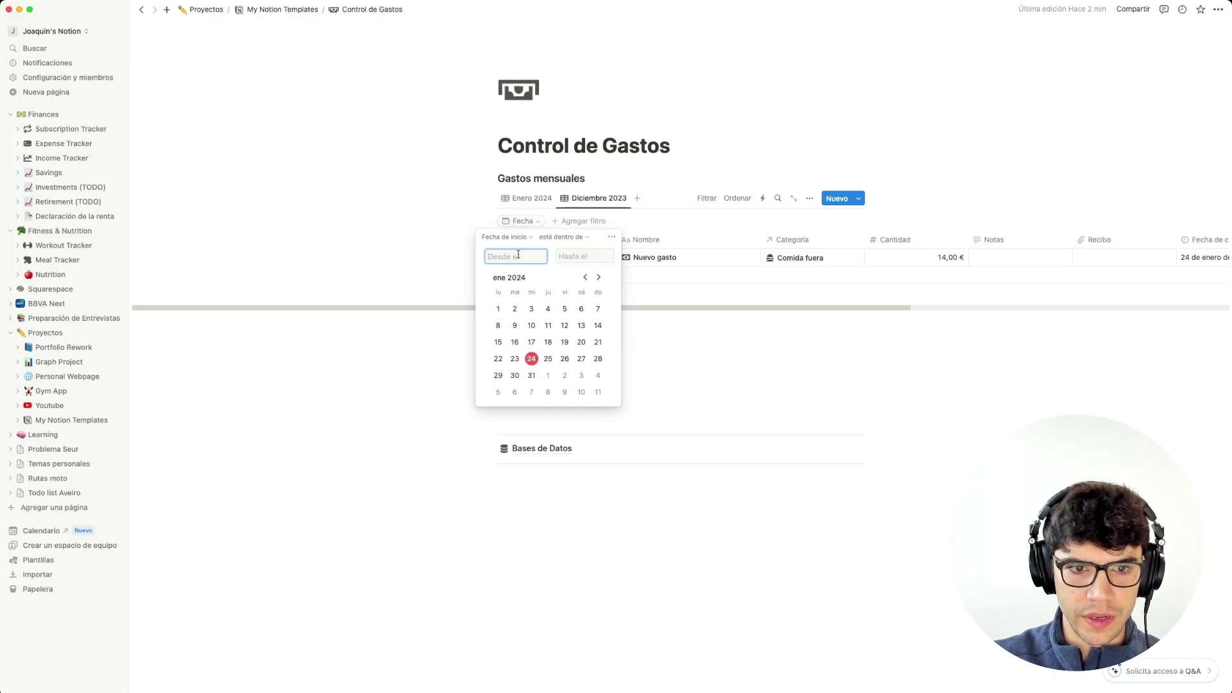
{"action": "left_click", "coordinate": [585, 277]}
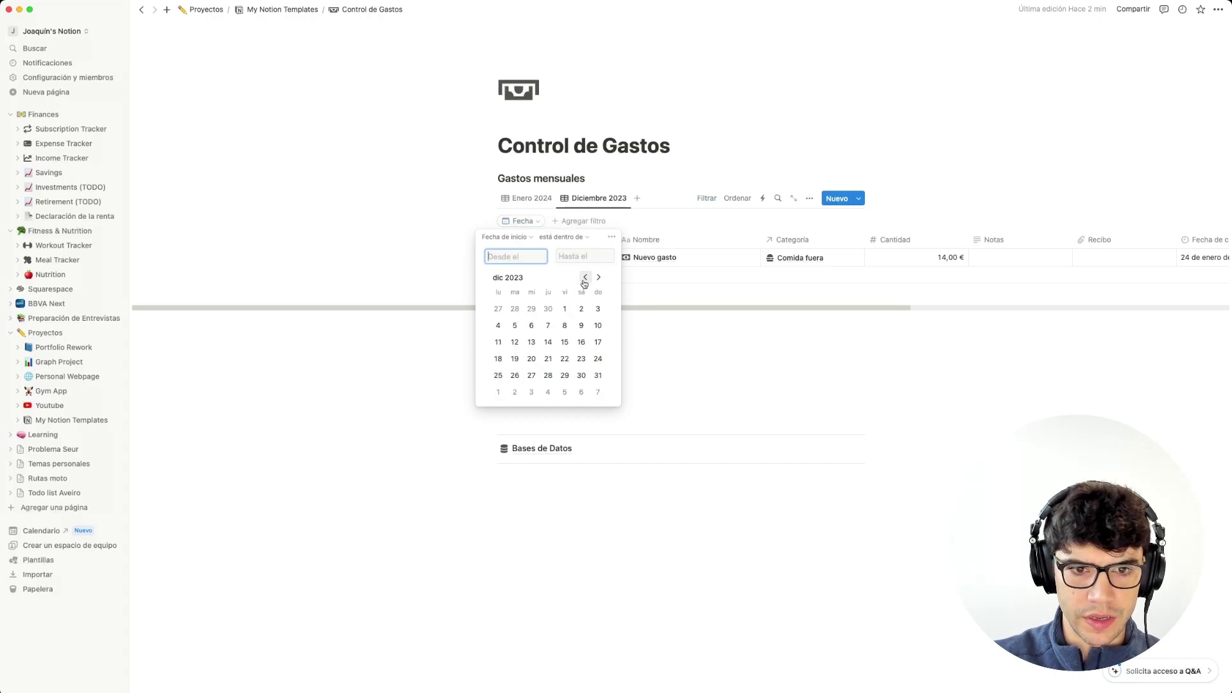
{"action": "left_click", "coordinate": [564, 308]}
{"action": "left_click", "coordinate": [598, 376]}
{"action": "left_click", "coordinate": [419, 320]}
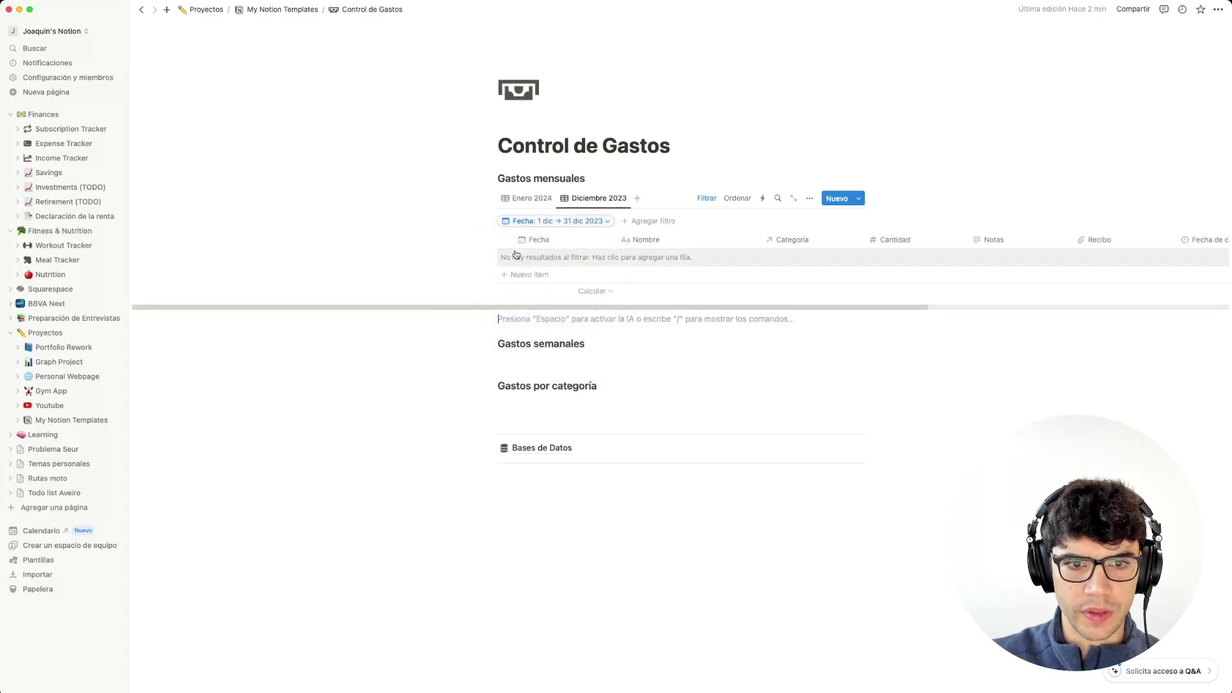
Compare the filtered entries in the Enero 2024 and Diciembre 2023 views.
{"action": "left_click", "coordinate": [587, 199]}
{"action": "left_click", "coordinate": [531, 198]}
{"action": "left_click", "coordinate": [577, 199]}
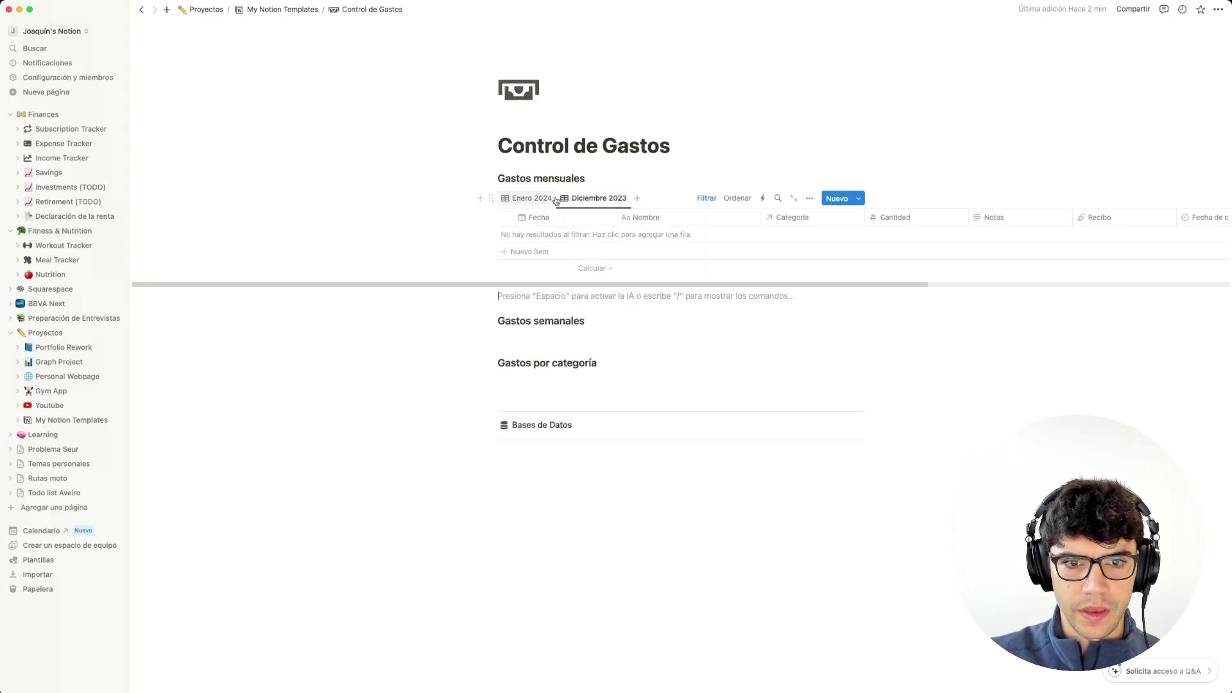
Create a new expense from the Enero 2024 view and set its Fecha to 31 de diciembre de 2023.
{"action": "left_click", "coordinate": [536, 199]}
{"action": "left_click", "coordinate": [836, 198]}
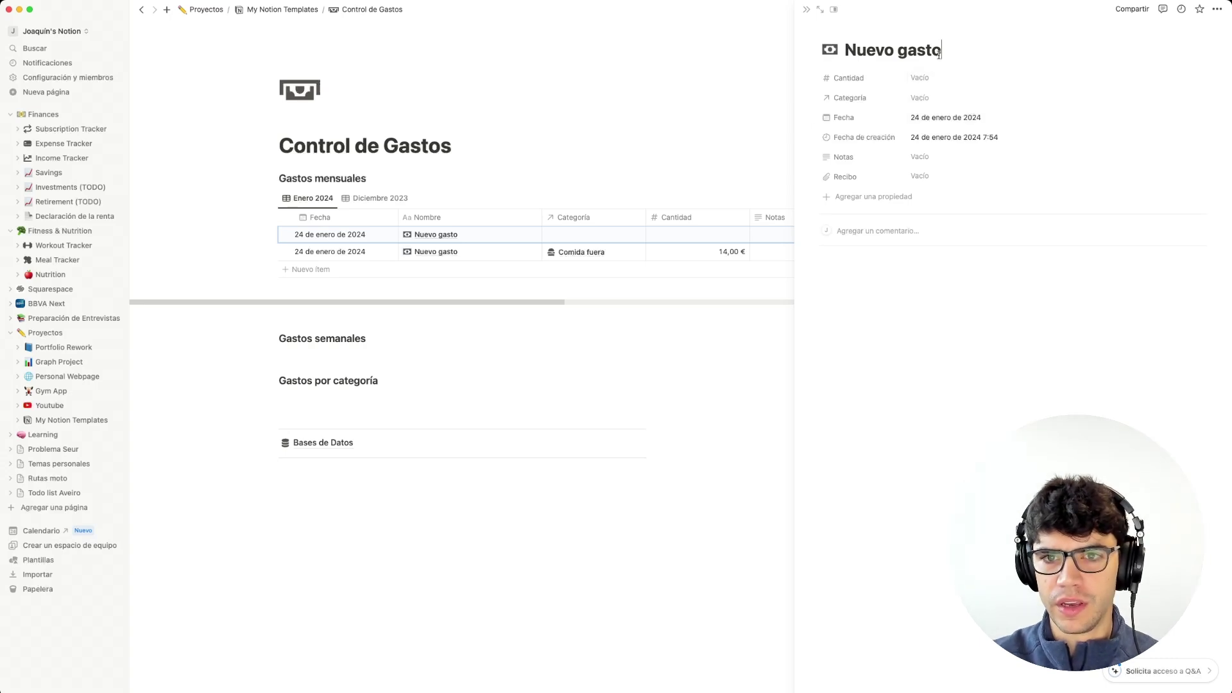
{"action": "left_click", "coordinate": [944, 124]}
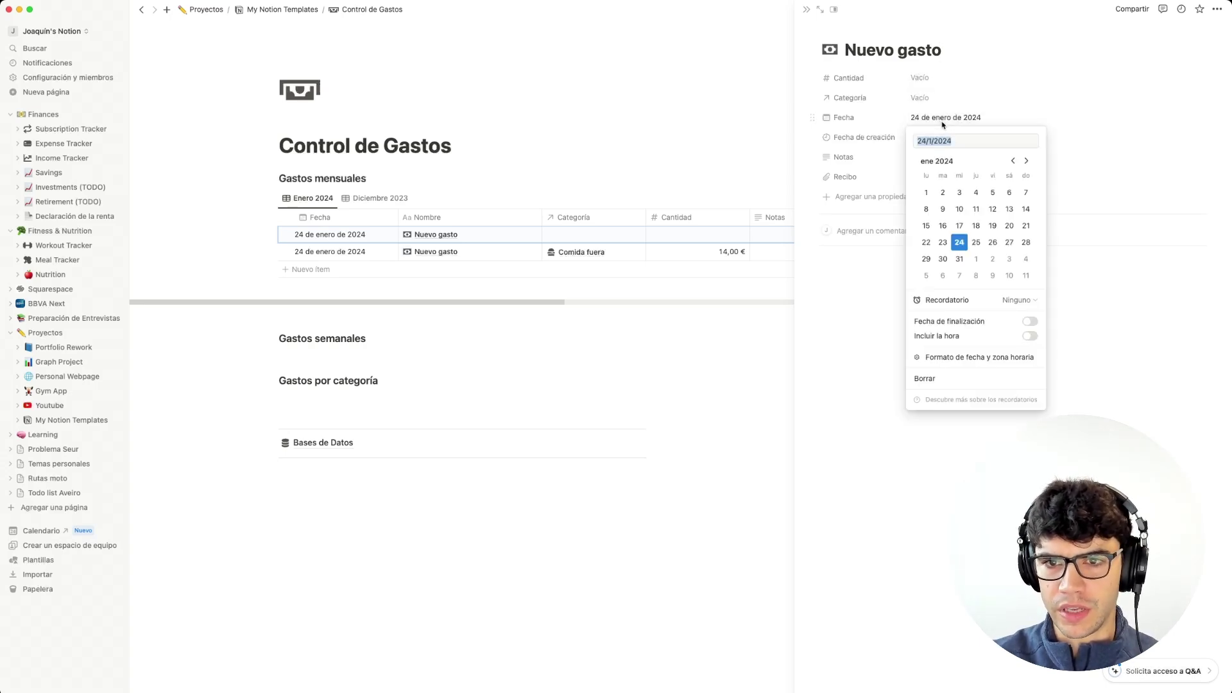
{"action": "left_click", "coordinate": [1013, 160]}
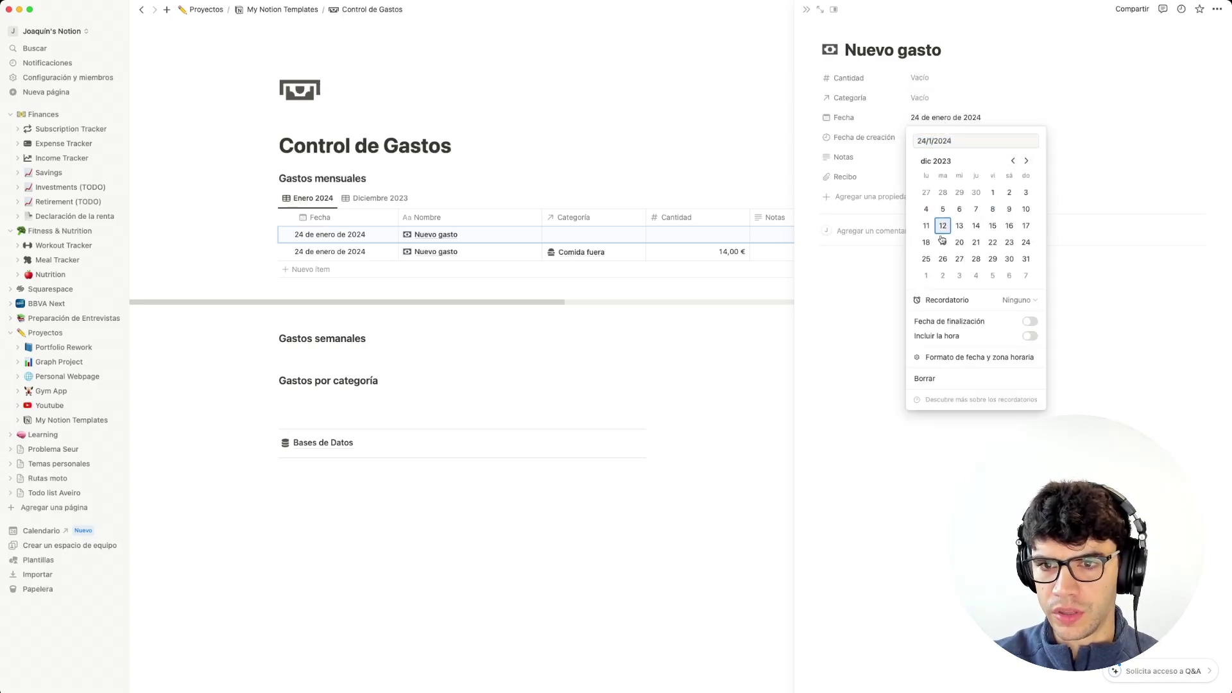
{"action": "left_click", "coordinate": [1025, 259]}
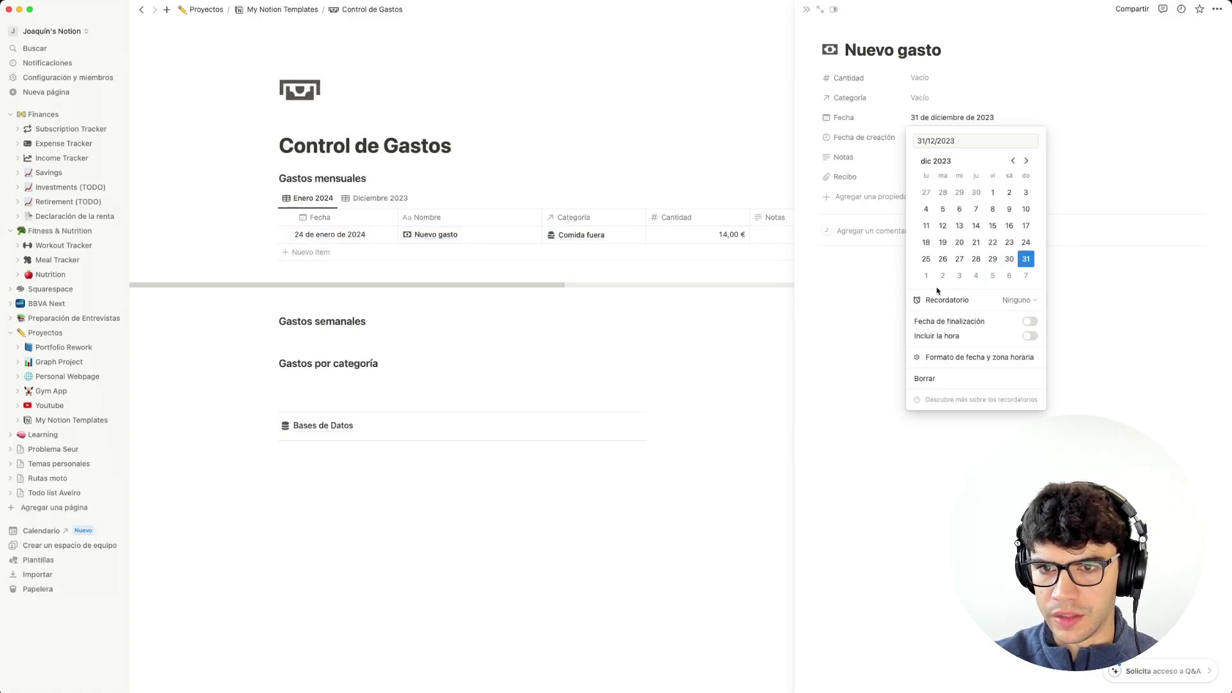
{"action": "left_click", "coordinate": [873, 255]}
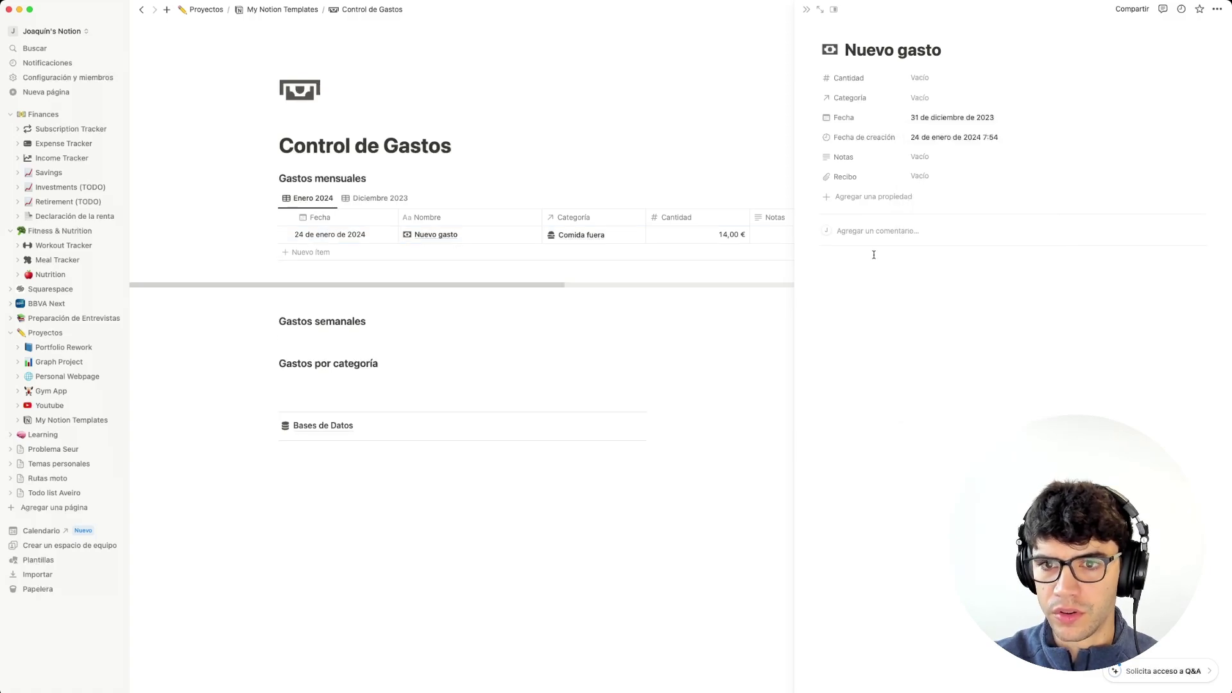
Set the new December expense's Categoría to Comida fuera and its Cantidad to 100 €.
{"action": "left_click", "coordinate": [921, 98]}
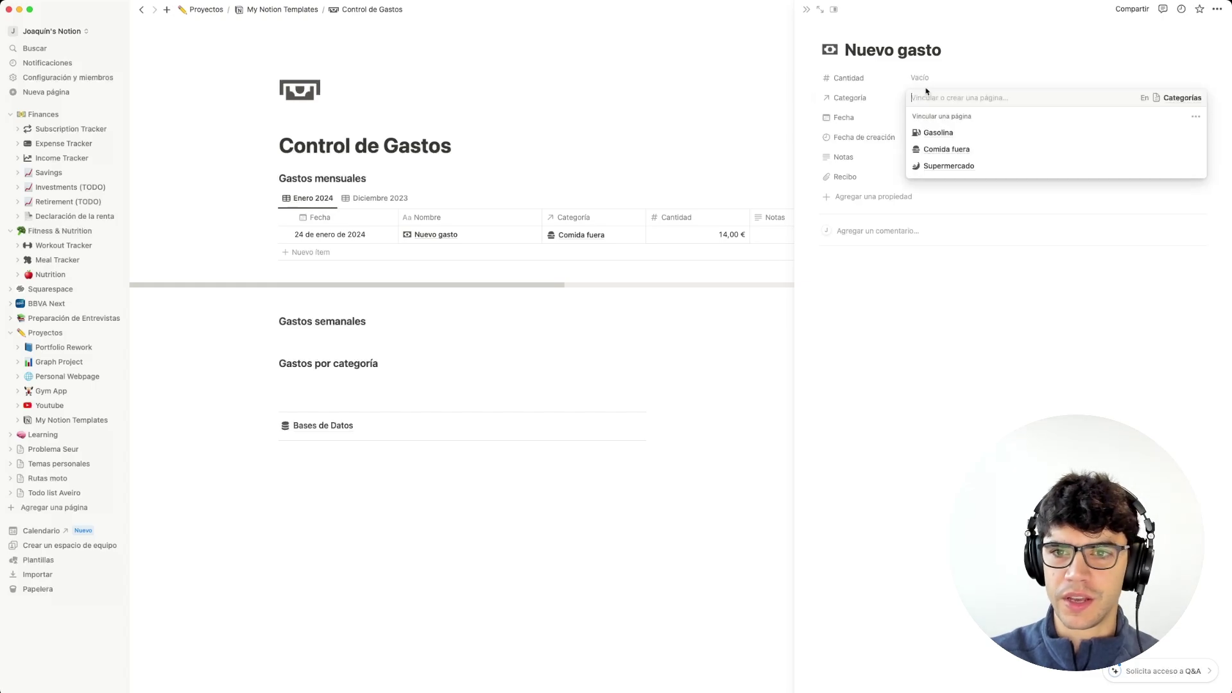
{"action": "left_click", "coordinate": [922, 178]}
{"action": "left_click", "coordinate": [941, 80]}
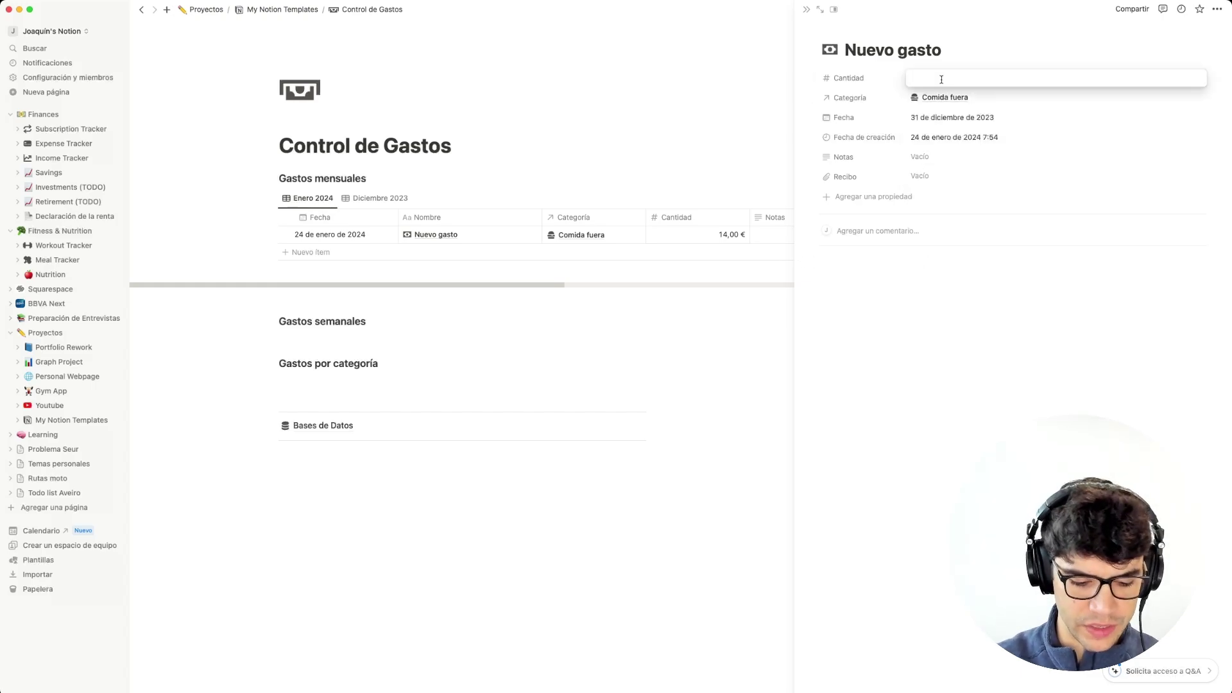
{"action": "type", "text": "100"}
{"action": "key", "text": "Return"}
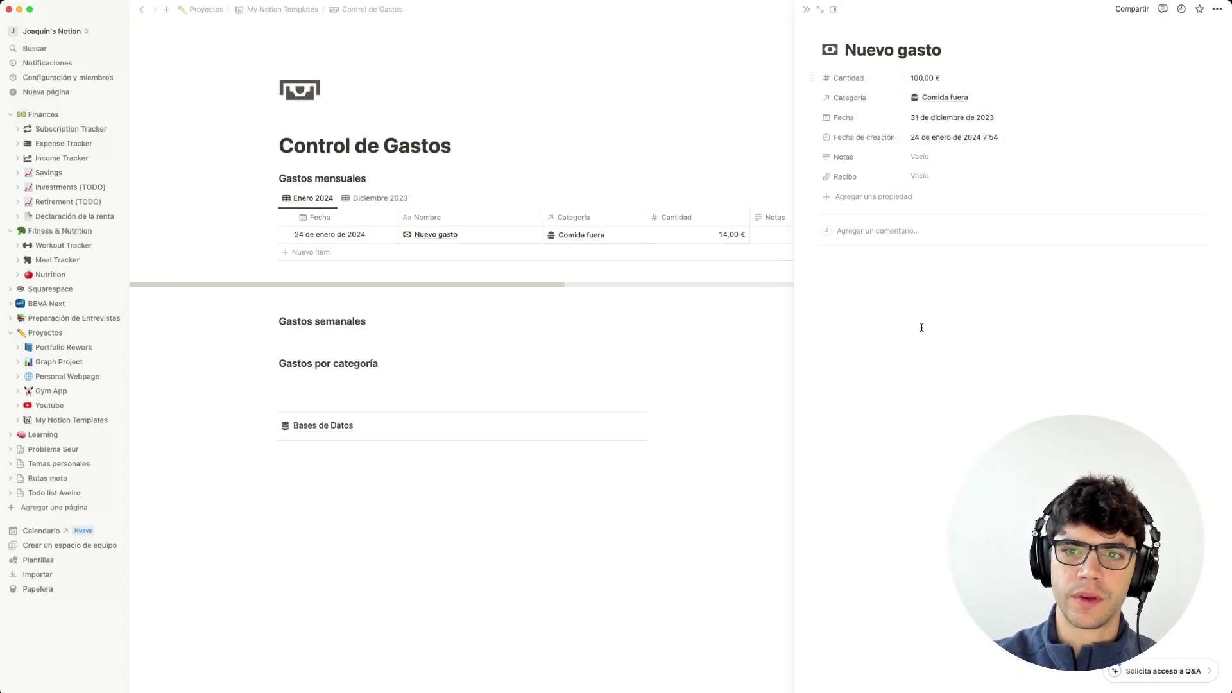
{"action": "left_click", "coordinate": [806, 9]}
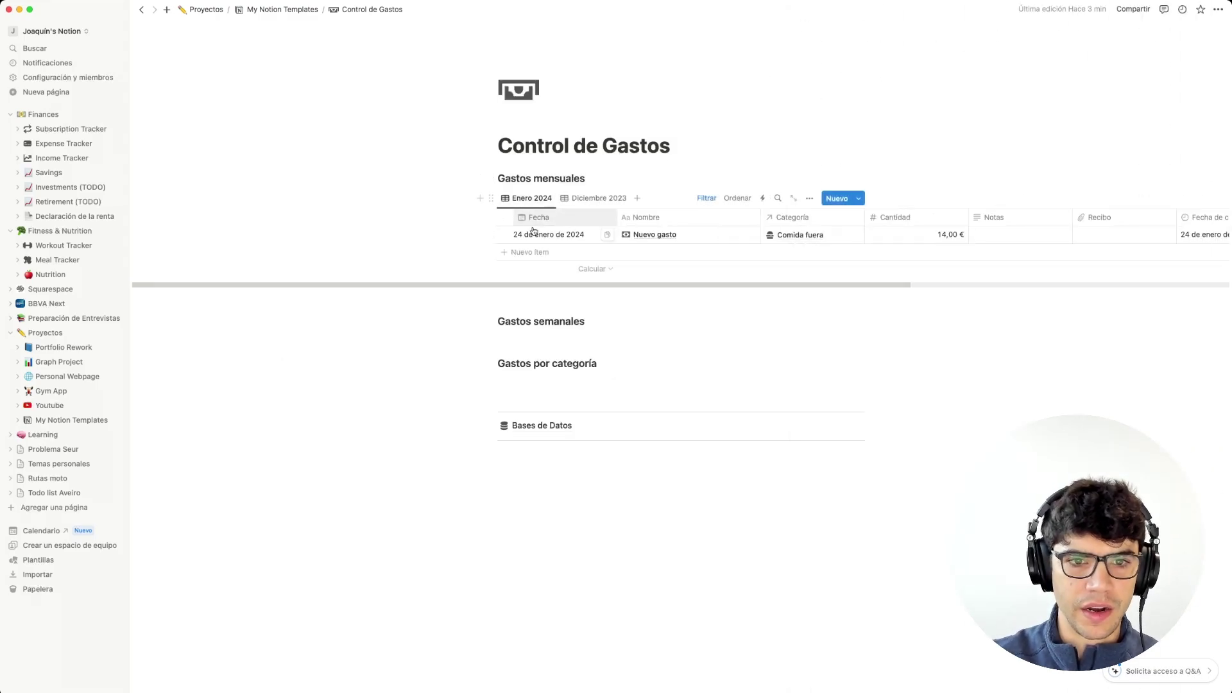
Rename the expense in the Diciembre 2023 view as "Botellitas fin de año".
{"action": "left_click", "coordinate": [587, 199]}
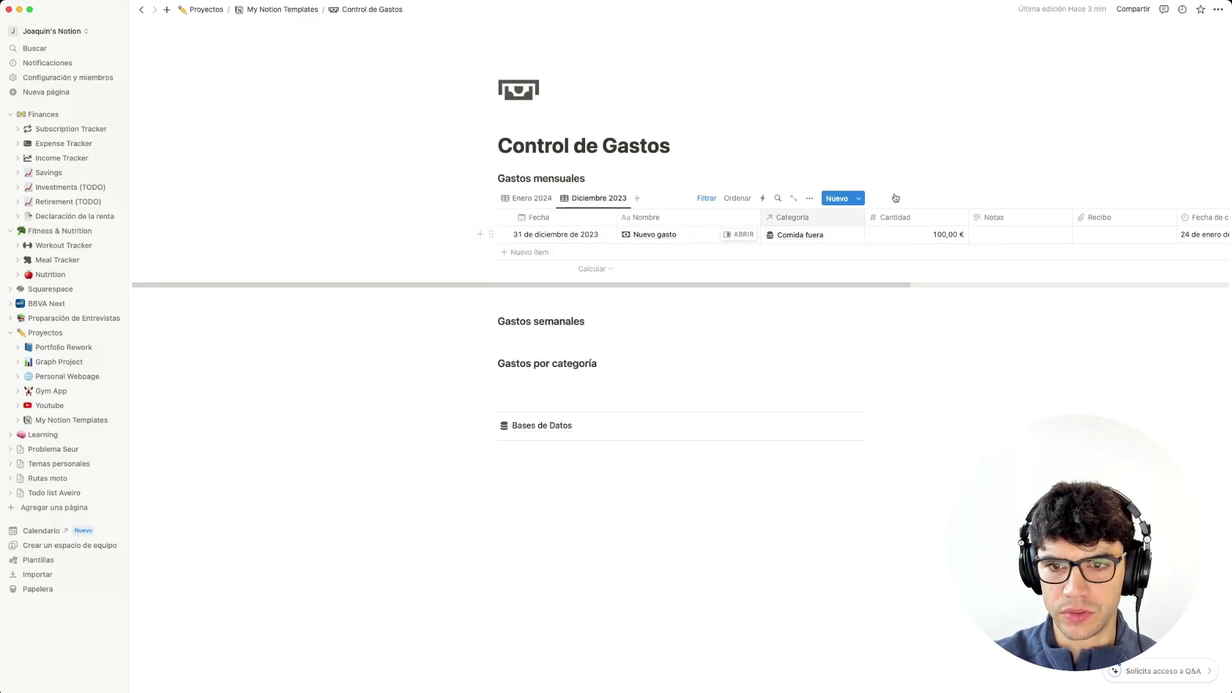
{"action": "left_click", "coordinate": [674, 236]}
{"action": "left_click_drag", "start_coordinate": [663, 240], "coordinate": [615, 238]}
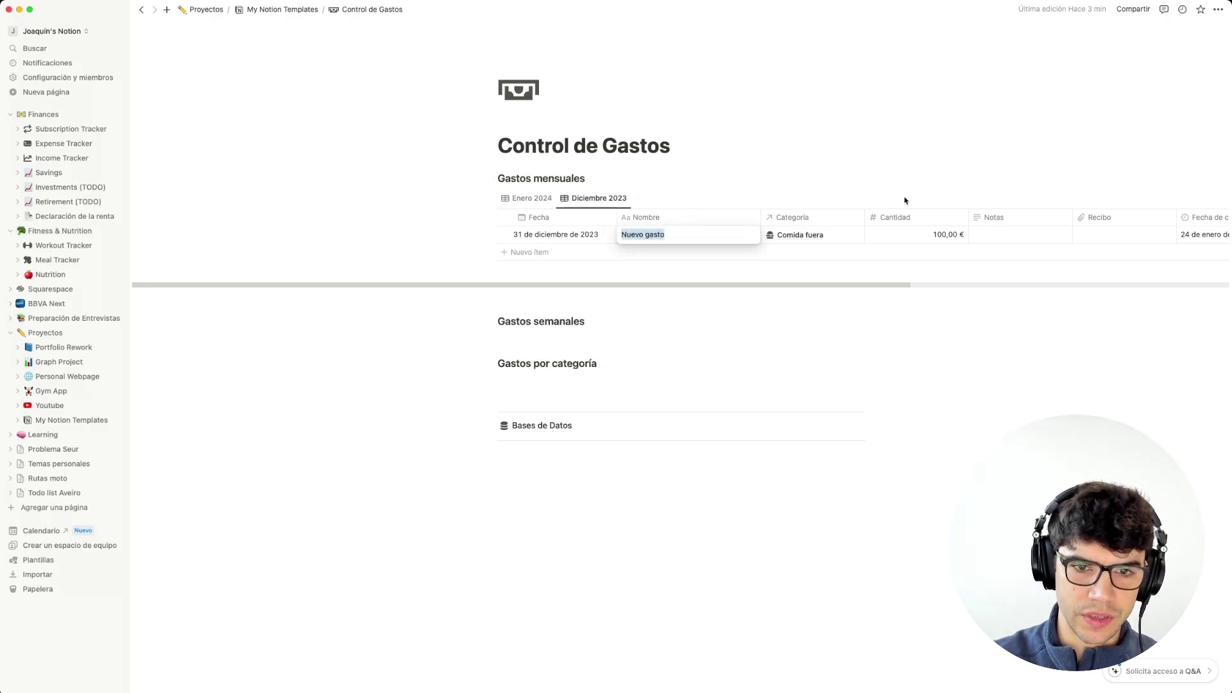
{"action": "type", "text": "Compra"}
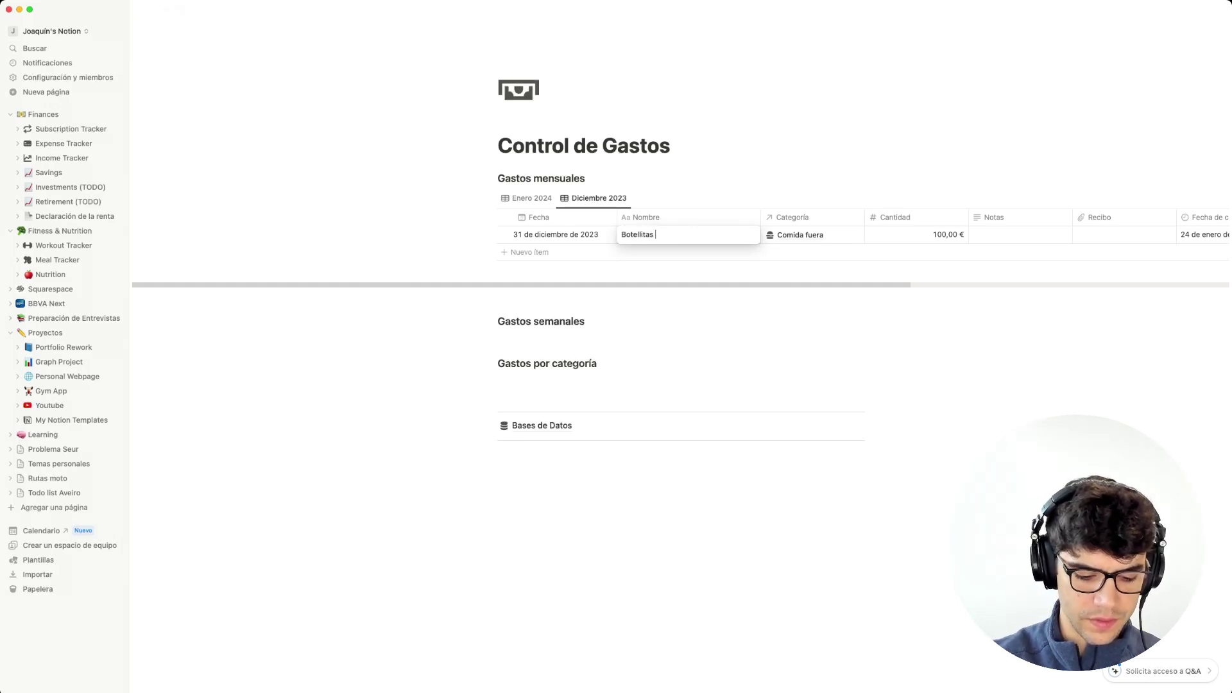
{"action": "type", "text": "o"}
{"action": "key", "text": "Return"}
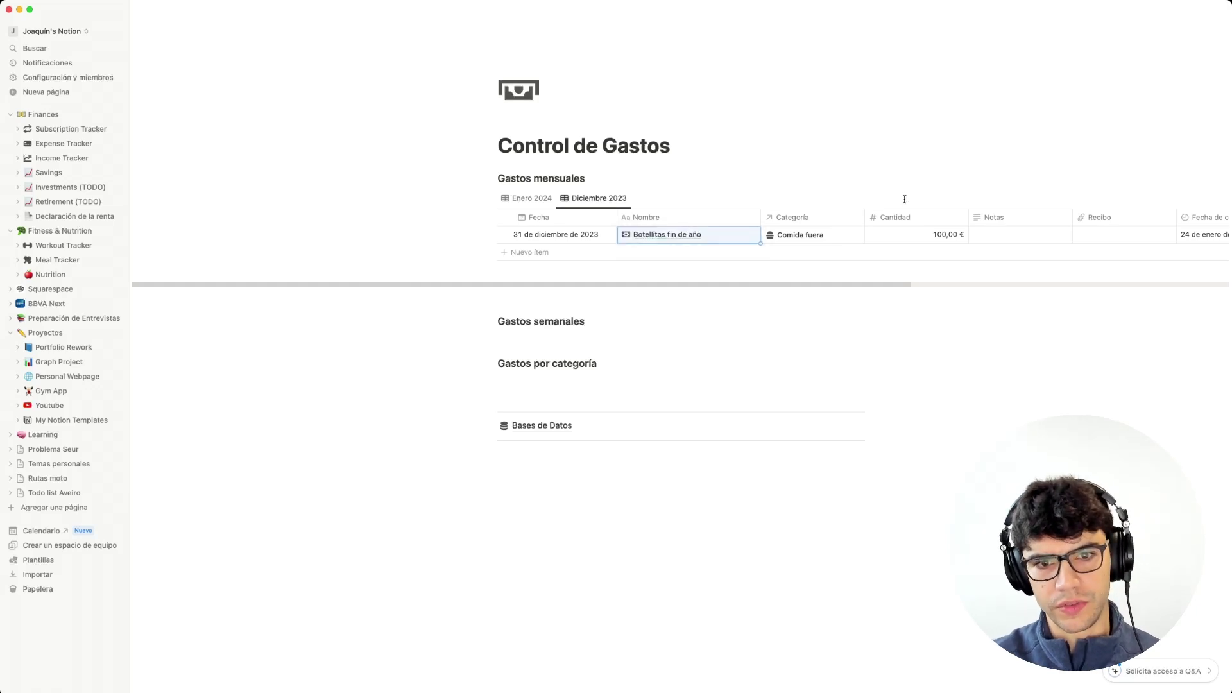
Create a new expense from the Enero 2024 view with a Cantidad of 4,30 €.
{"action": "left_click", "coordinate": [530, 198]}
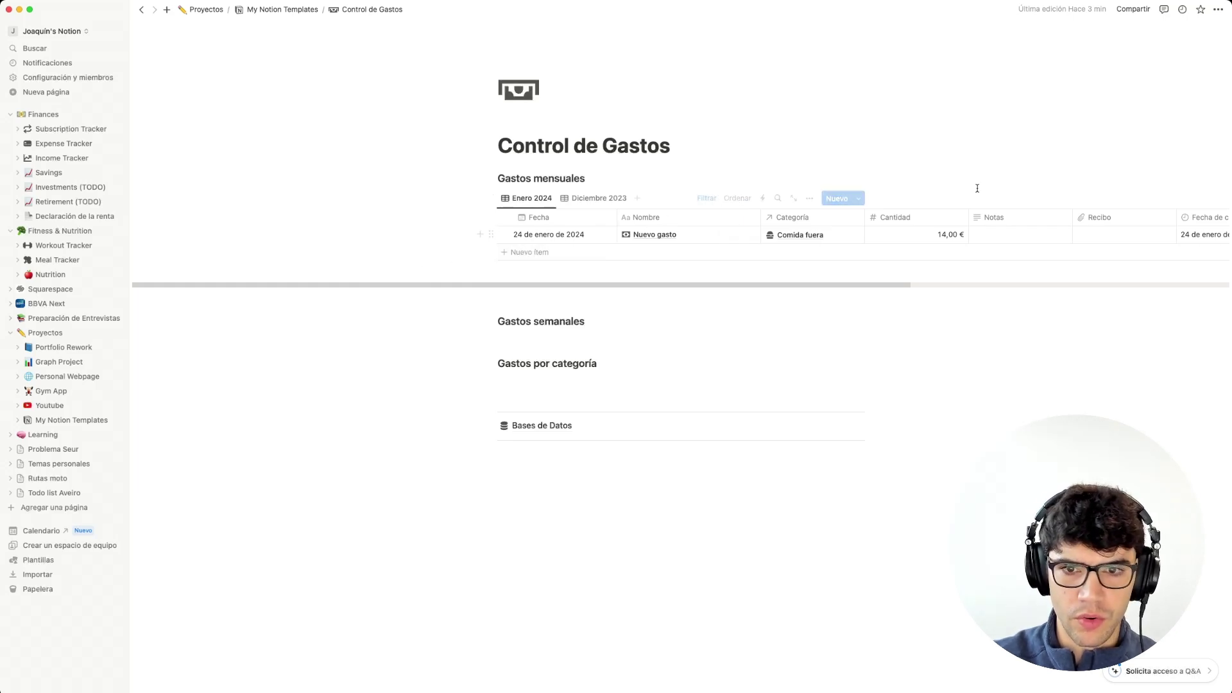
{"action": "left_click", "coordinate": [850, 198]}
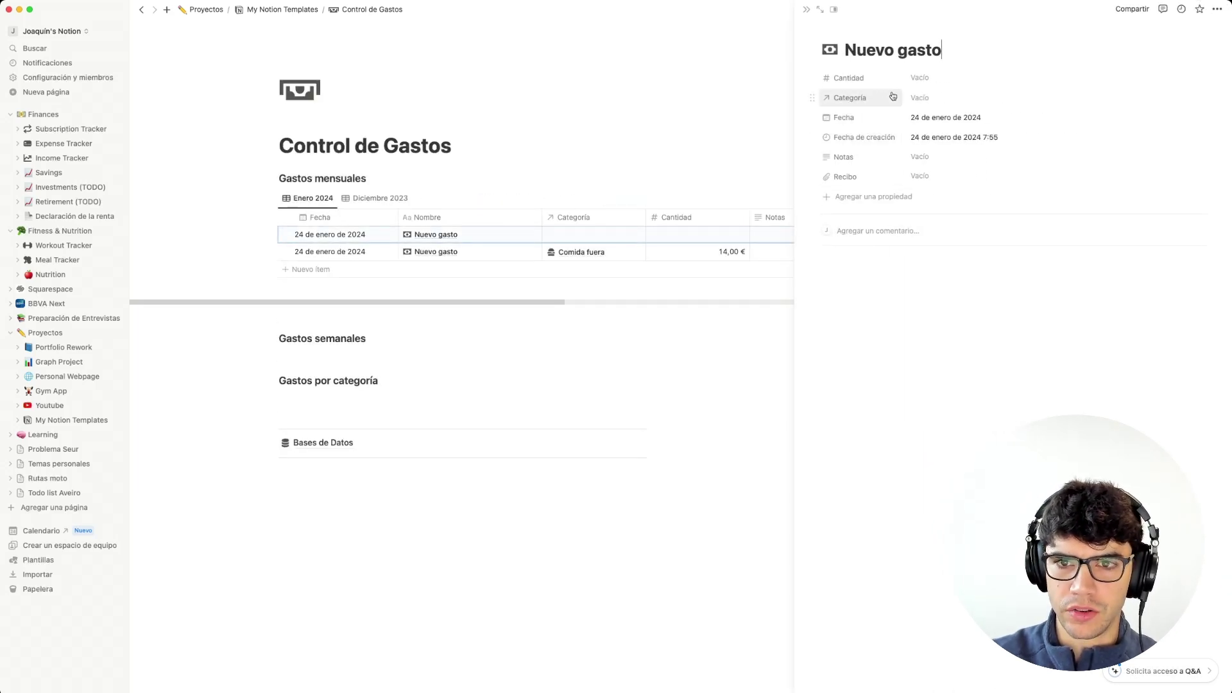
{"action": "left_click", "coordinate": [926, 79]}
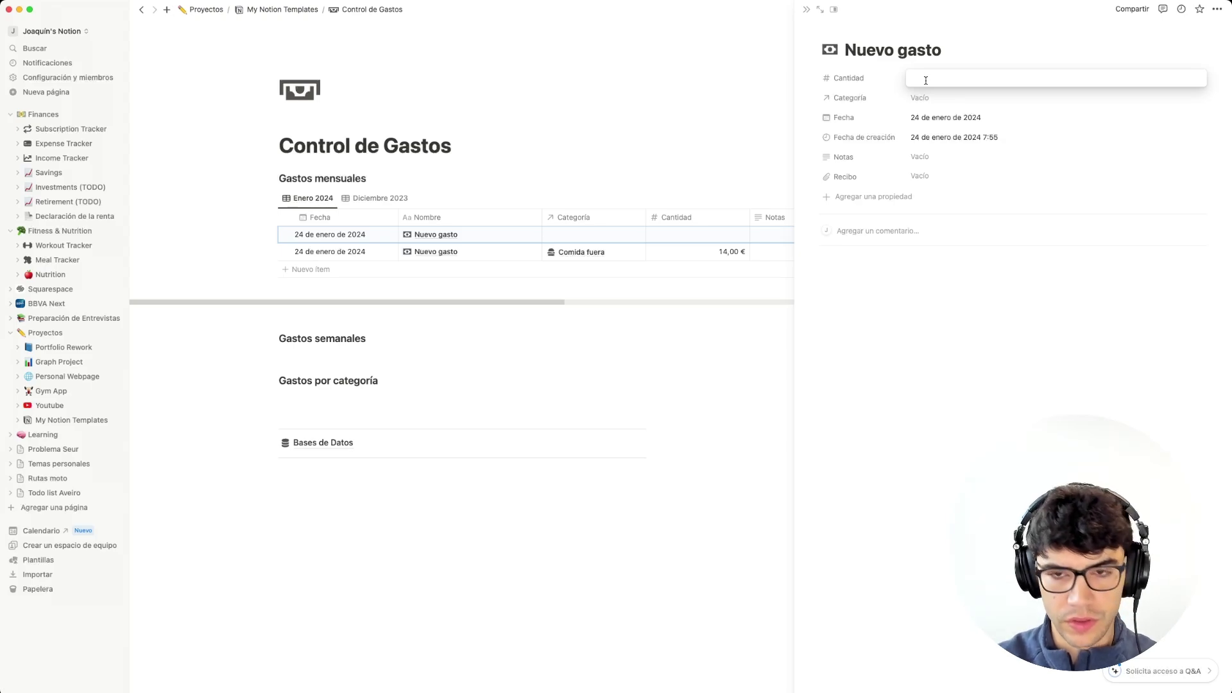
{"action": "type", "text": "4.3"}
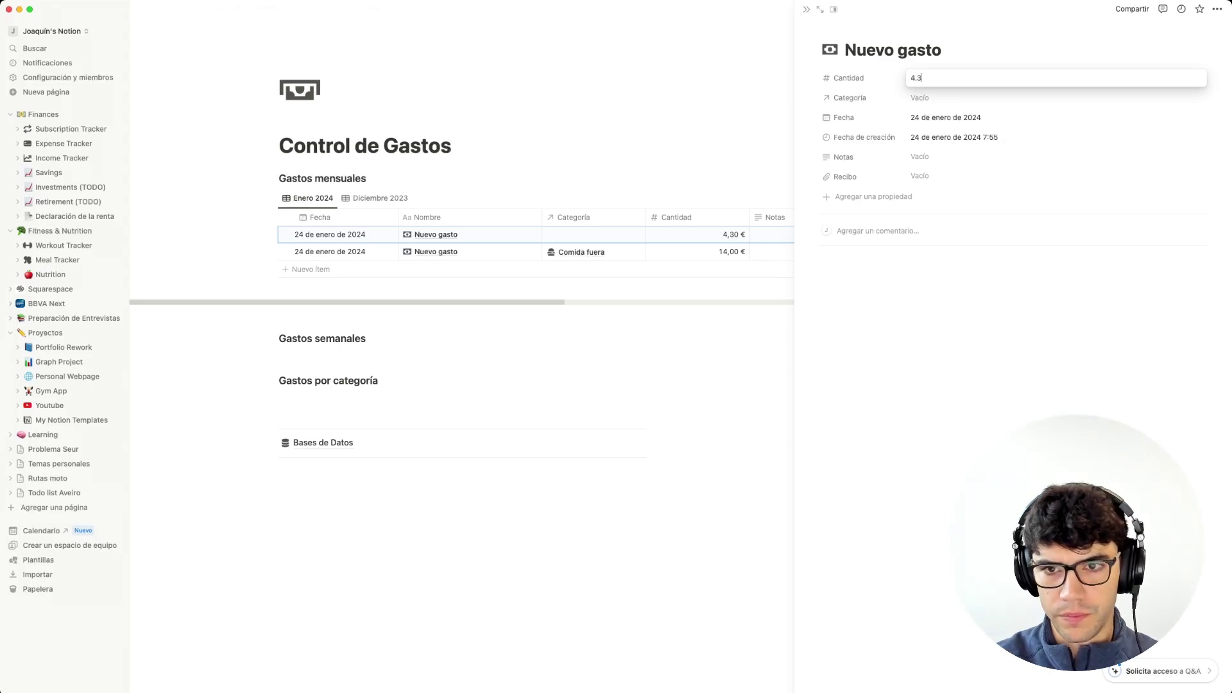
{"action": "key", "text": "Return"}
Set the 4,30 € expense's Categoría to Supermercado as its only linked category.
{"action": "left_click", "coordinate": [927, 97]}
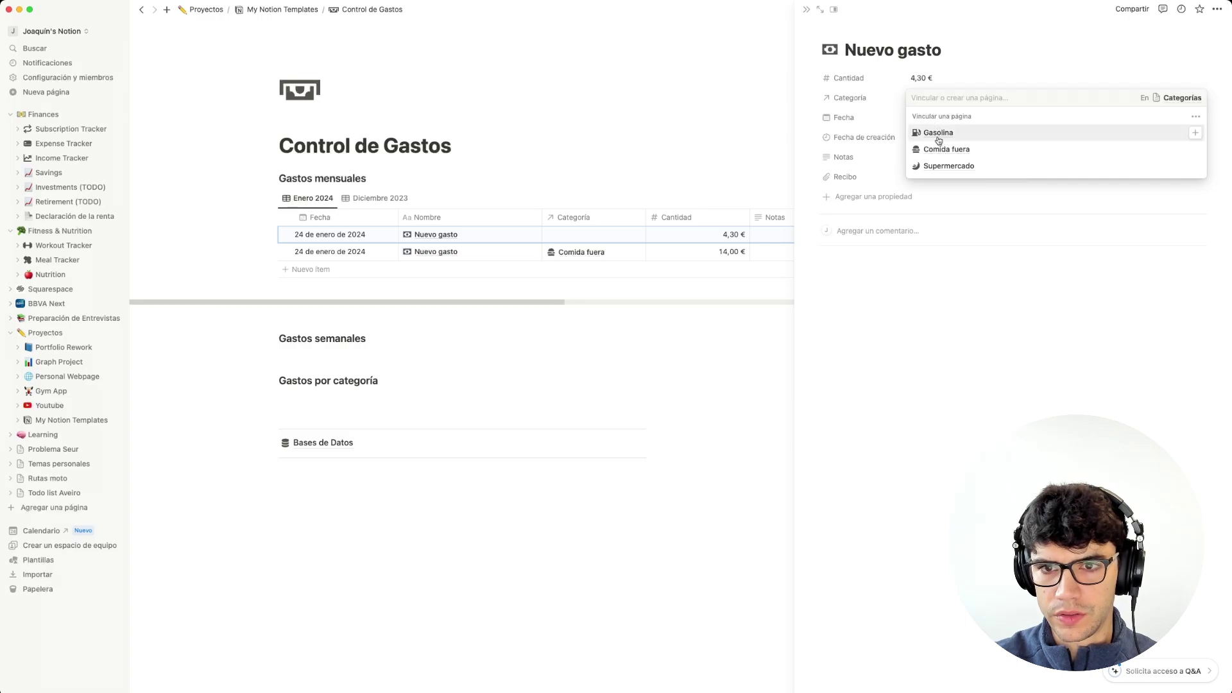
{"action": "left_click", "coordinate": [940, 136]}
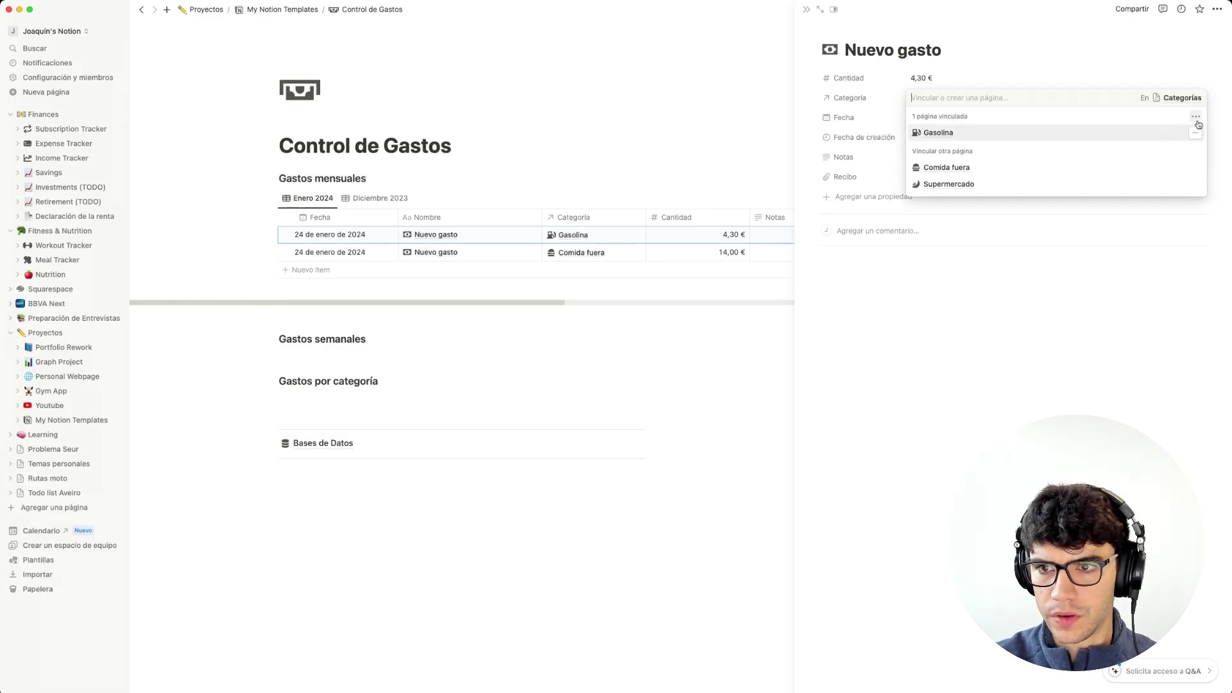
{"action": "left_click", "coordinate": [1195, 132]}
{"action": "left_click", "coordinate": [940, 166]}
{"action": "left_click", "coordinate": [911, 276]}
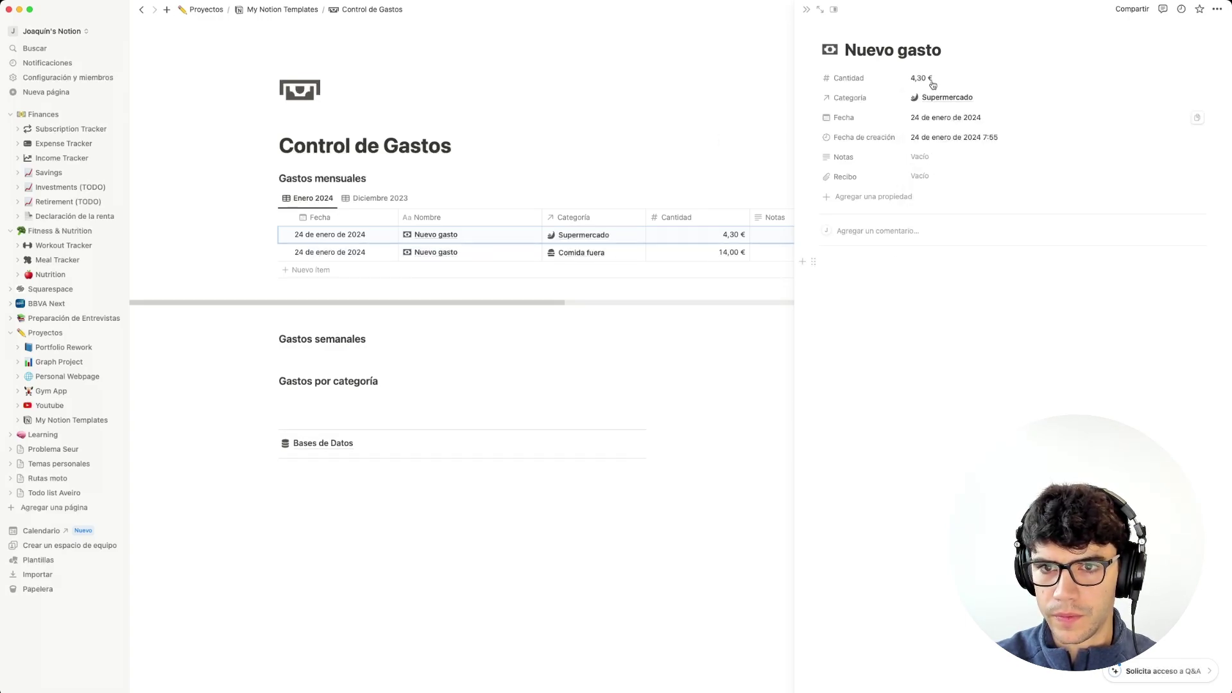
Name the Supermercado expense Mercadona and set its Fecha to 23 de enero de 2024.
{"action": "triple_click", "coordinate": [911, 50]}
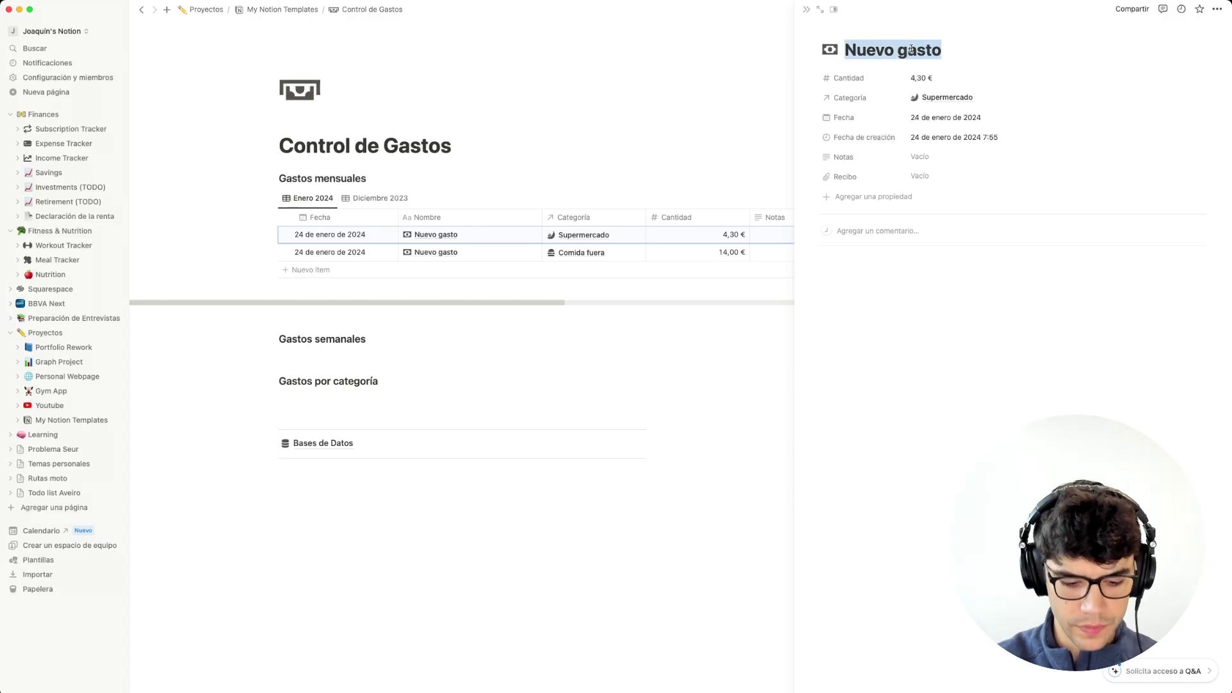
{"action": "type", "text": "Mercadona"}
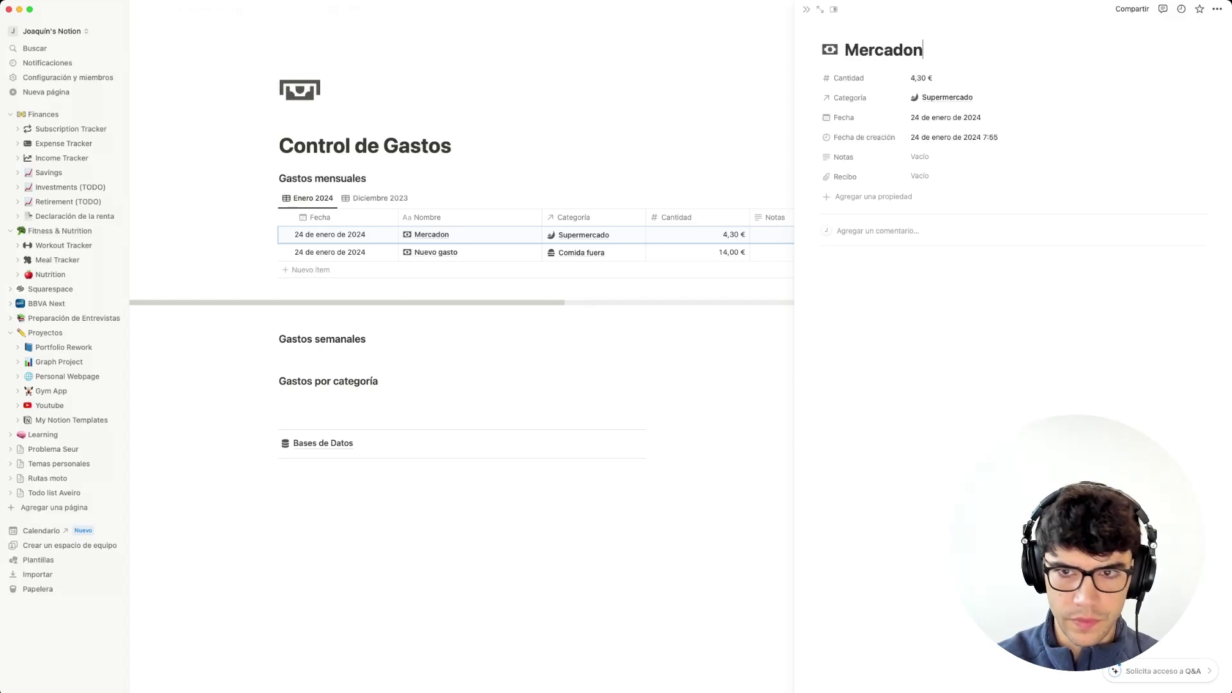
{"action": "key", "text": "Return"}
{"action": "left_click", "coordinate": [945, 119]}
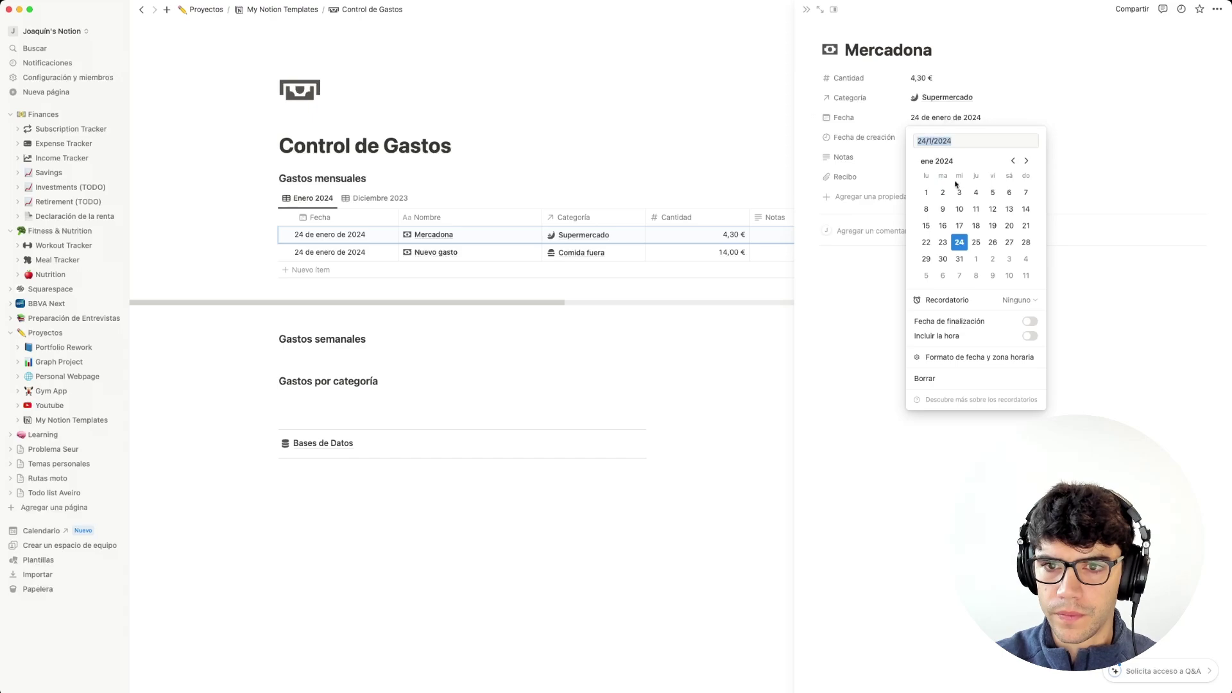
{"action": "left_click", "coordinate": [941, 244]}
{"action": "left_click", "coordinate": [701, 297]}
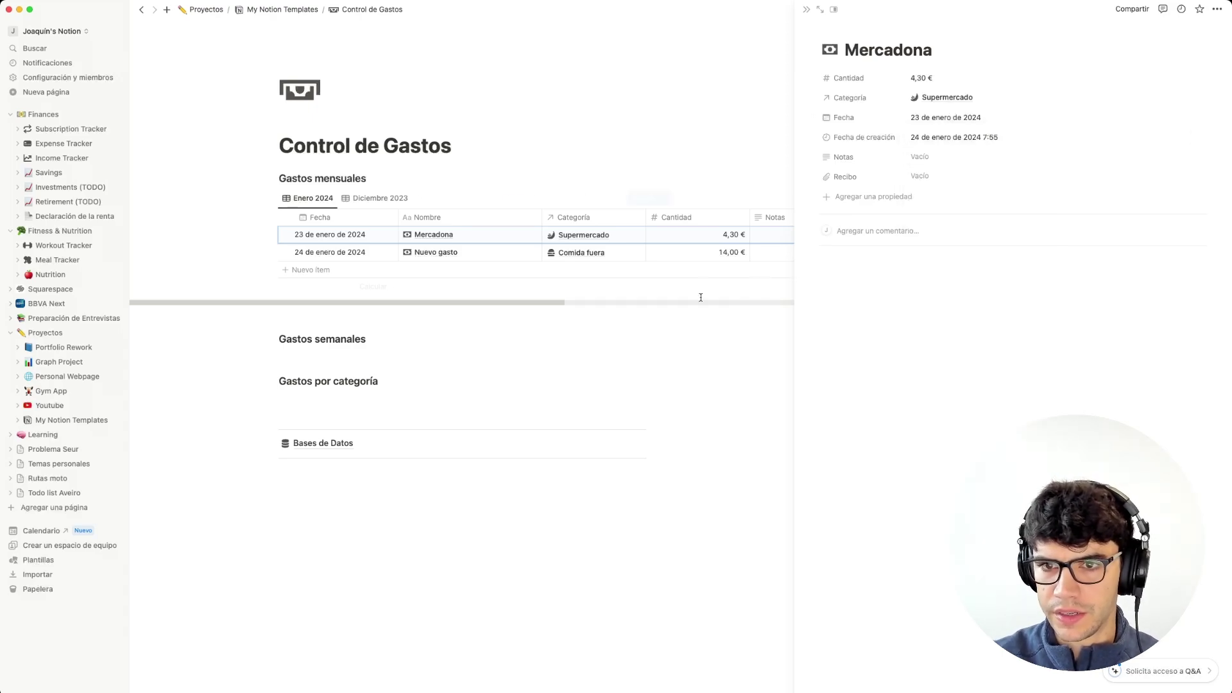
{"action": "left_click", "coordinate": [805, 10]}
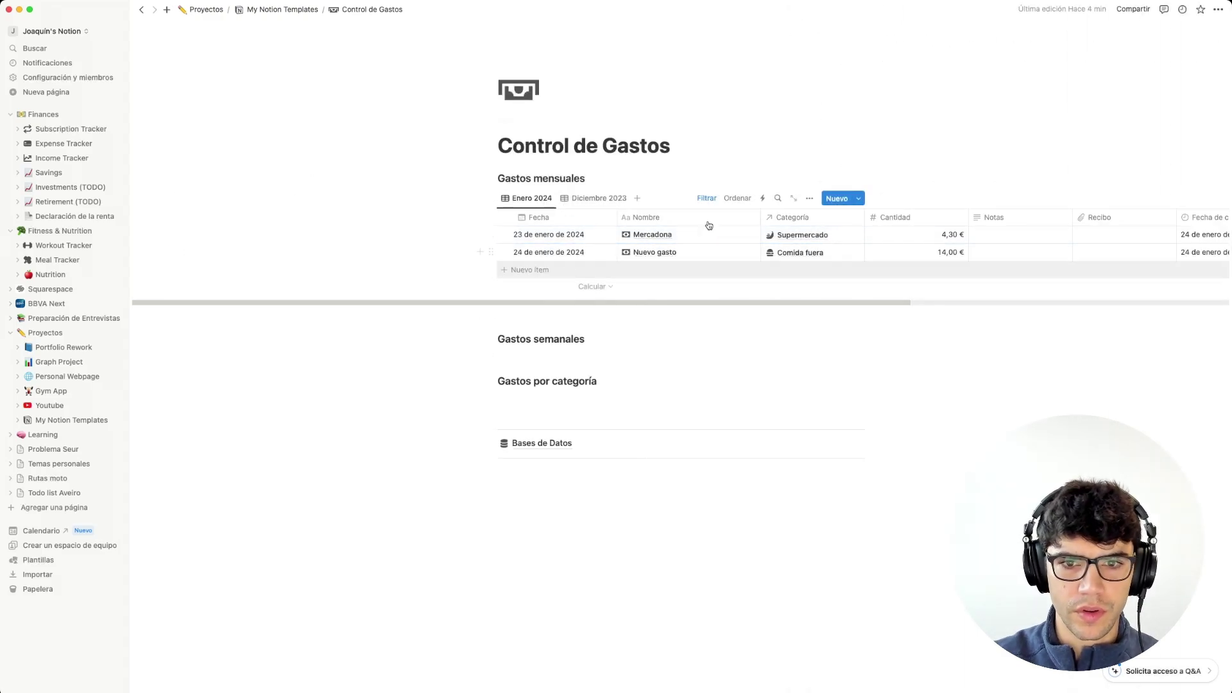
Create a new expense named Repsol from the Enero 2024 view and set its Fecha to 18 de enero de 2024.
{"action": "left_click", "coordinate": [844, 197]}
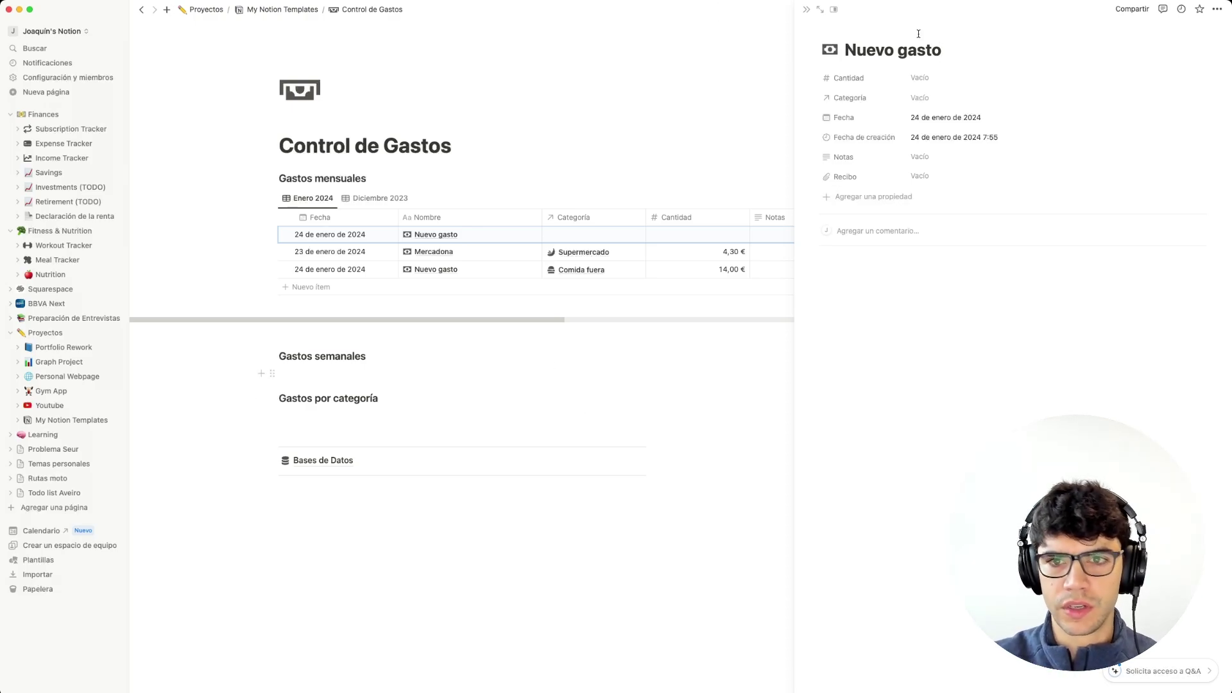
{"action": "key", "text": "super+a"}
{"action": "key", "text": "BackSpace"}
{"action": "type", "text": "Rep"}
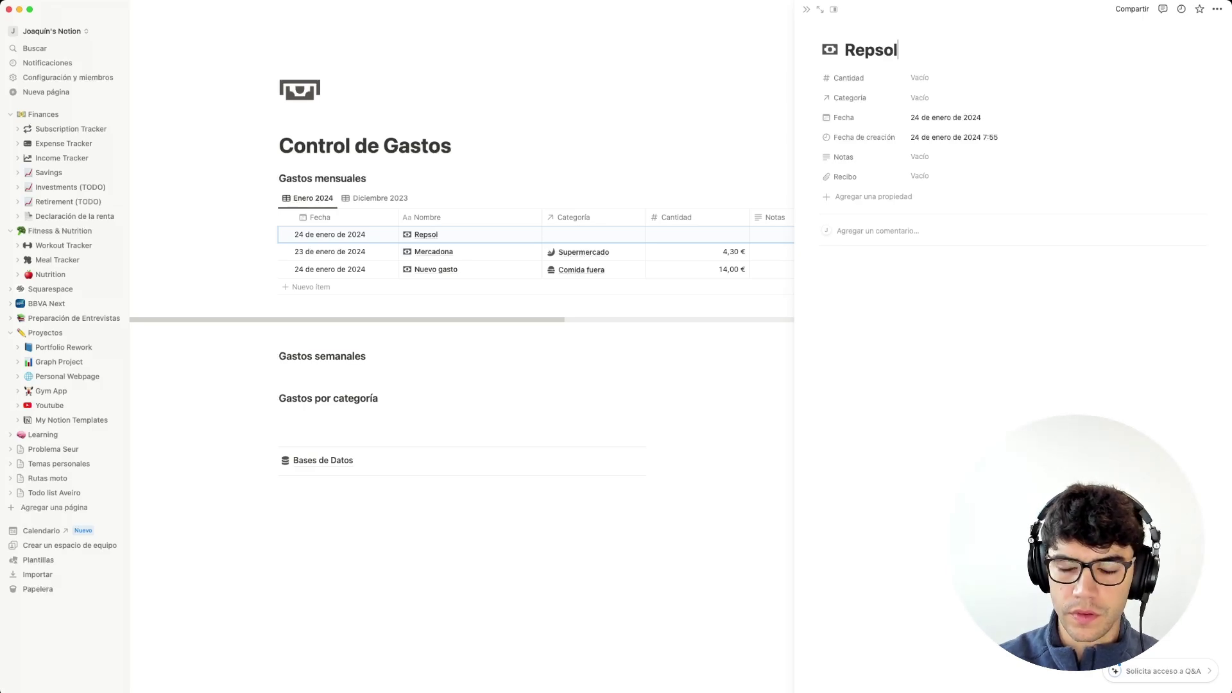
{"action": "left_click", "coordinate": [1127, 118]}
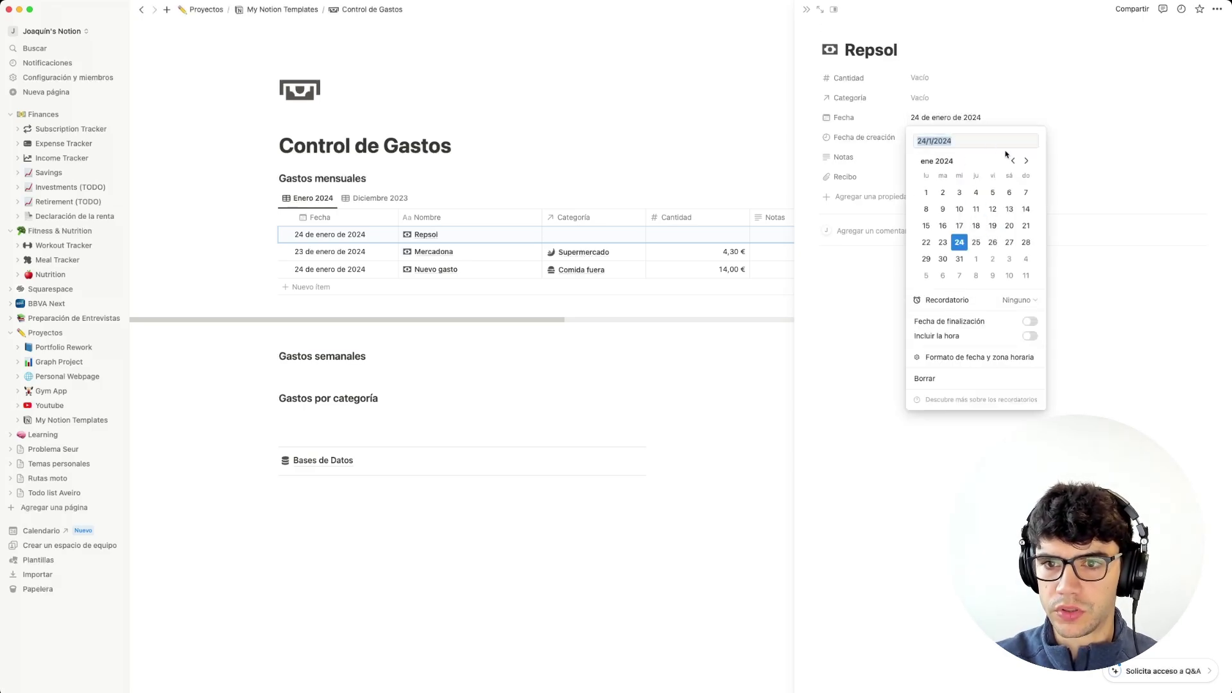
{"action": "left_click", "coordinate": [975, 225]}
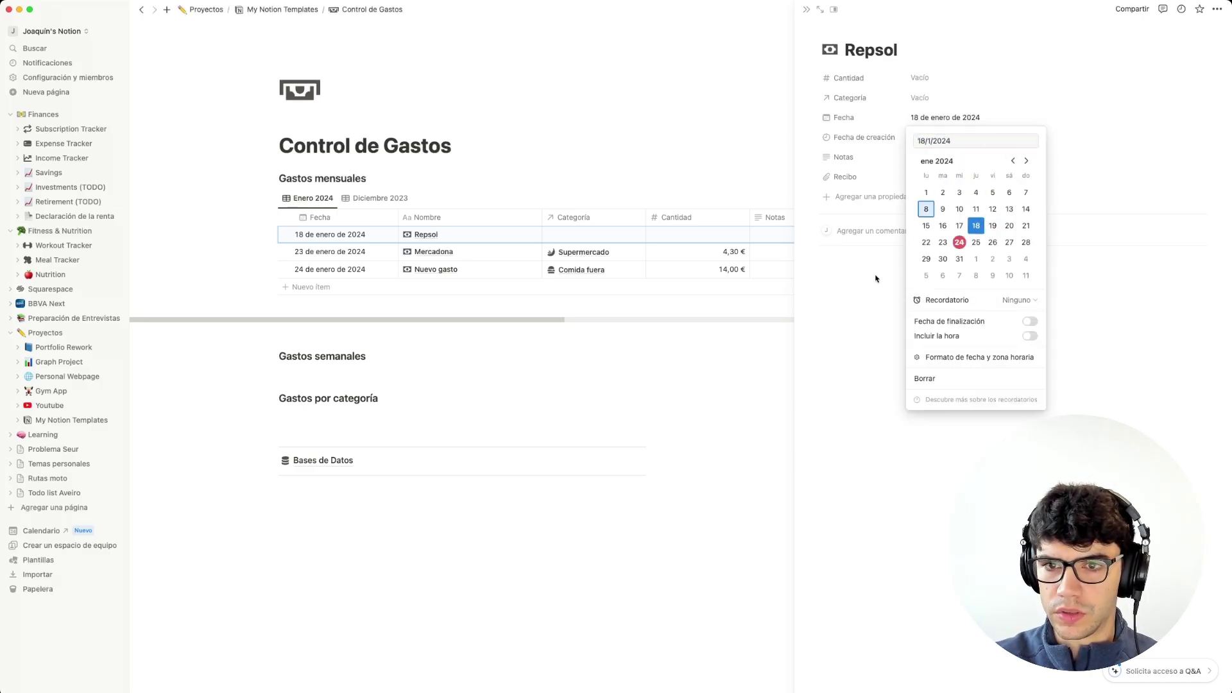
{"action": "left_click", "coordinate": [875, 212]}
Set the Repsol expense's Categoría to Gasolina and its Cantidad to 17,00 €, and close the expense.
{"action": "left_click", "coordinate": [924, 97]}
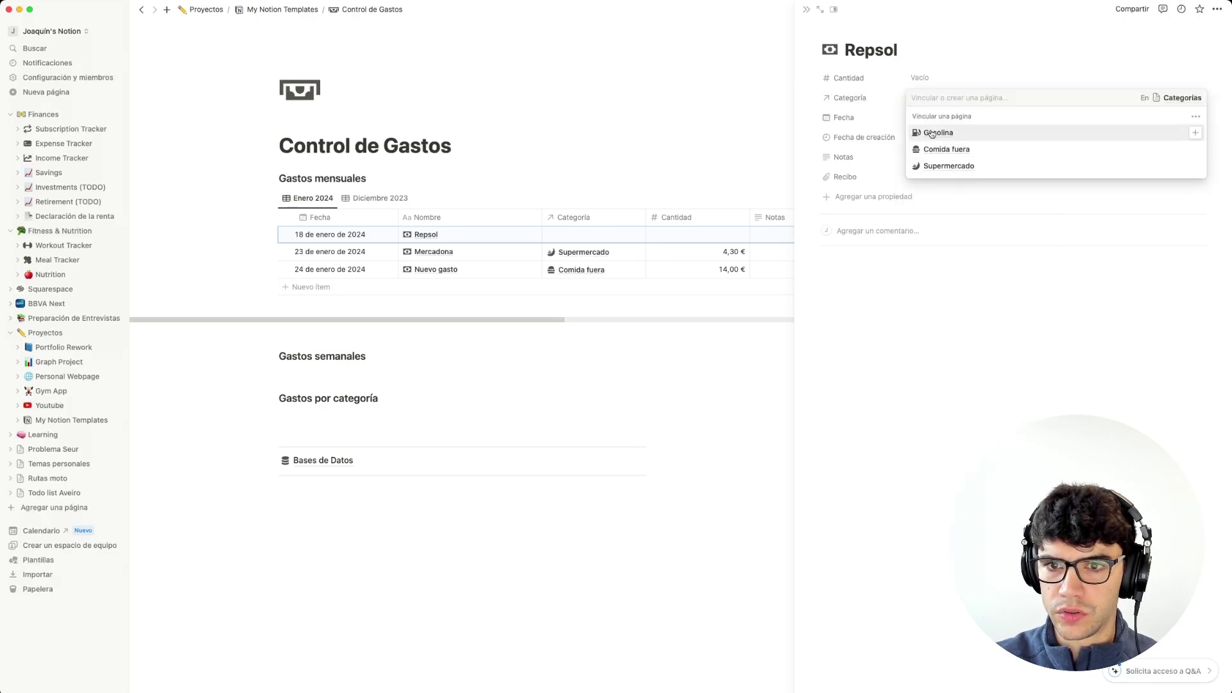
{"action": "left_click", "coordinate": [938, 132]}
{"action": "left_click", "coordinate": [889, 310]}
{"action": "left_click", "coordinate": [937, 78]}
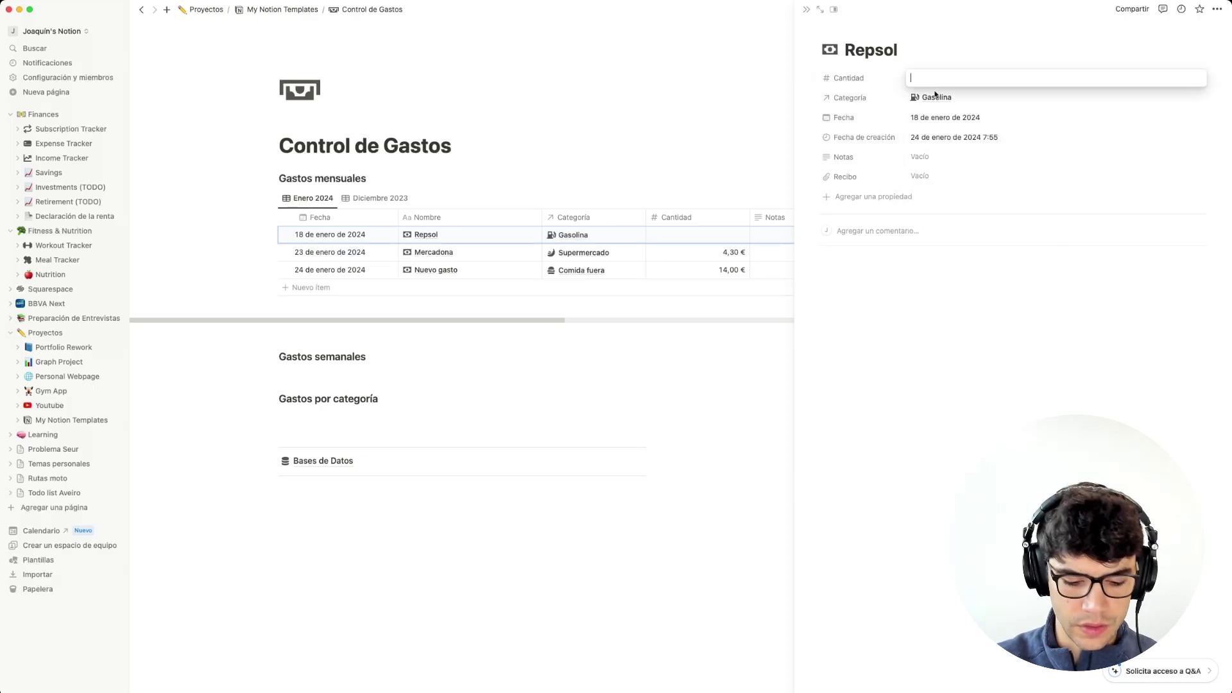
{"action": "type", "text": "17"}
{"action": "key", "text": "Return"}
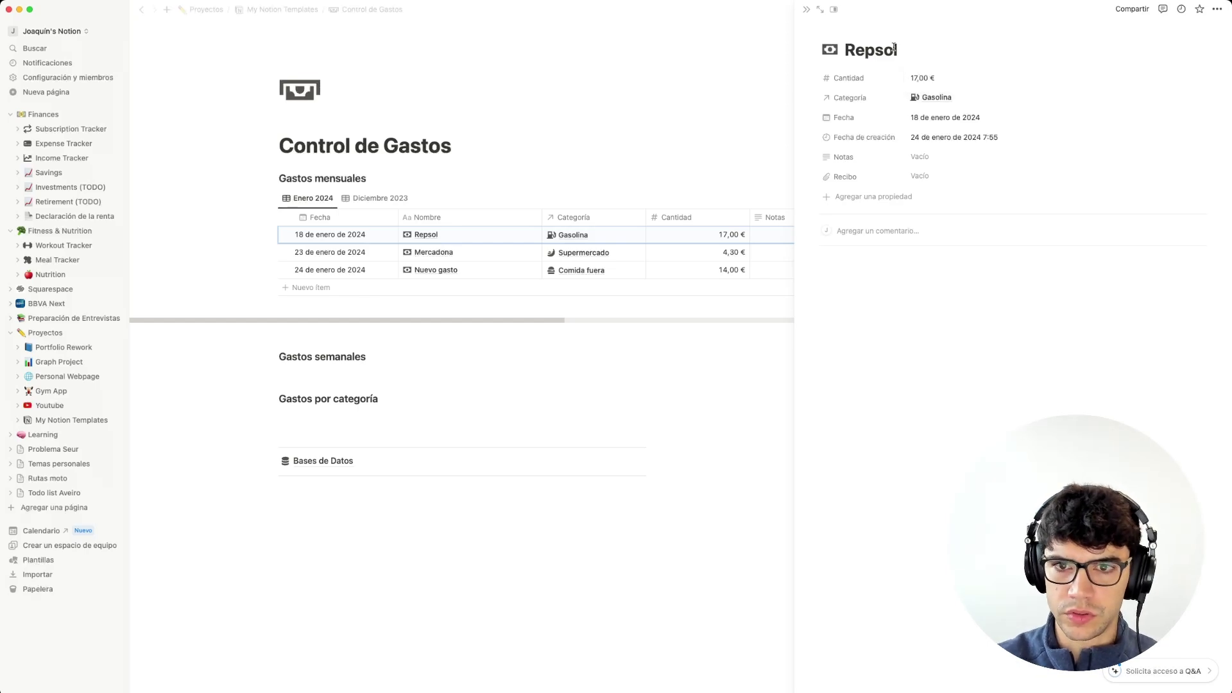
{"action": "left_click", "coordinate": [803, 10]}
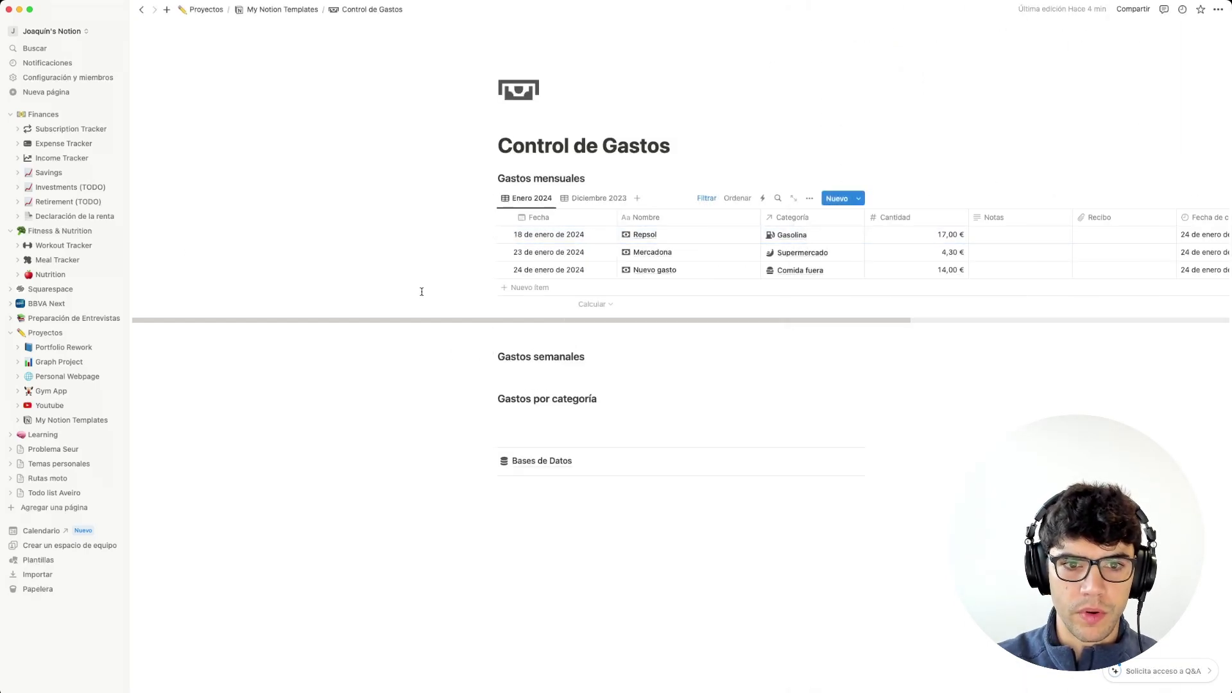
Move the Nuevo gasto expense to the first row of the Enero 2024 view.
{"action": "left_click_drag", "start_coordinate": [491, 269], "coordinate": [491, 252]}
{"action": "left_click", "coordinate": [454, 375]}
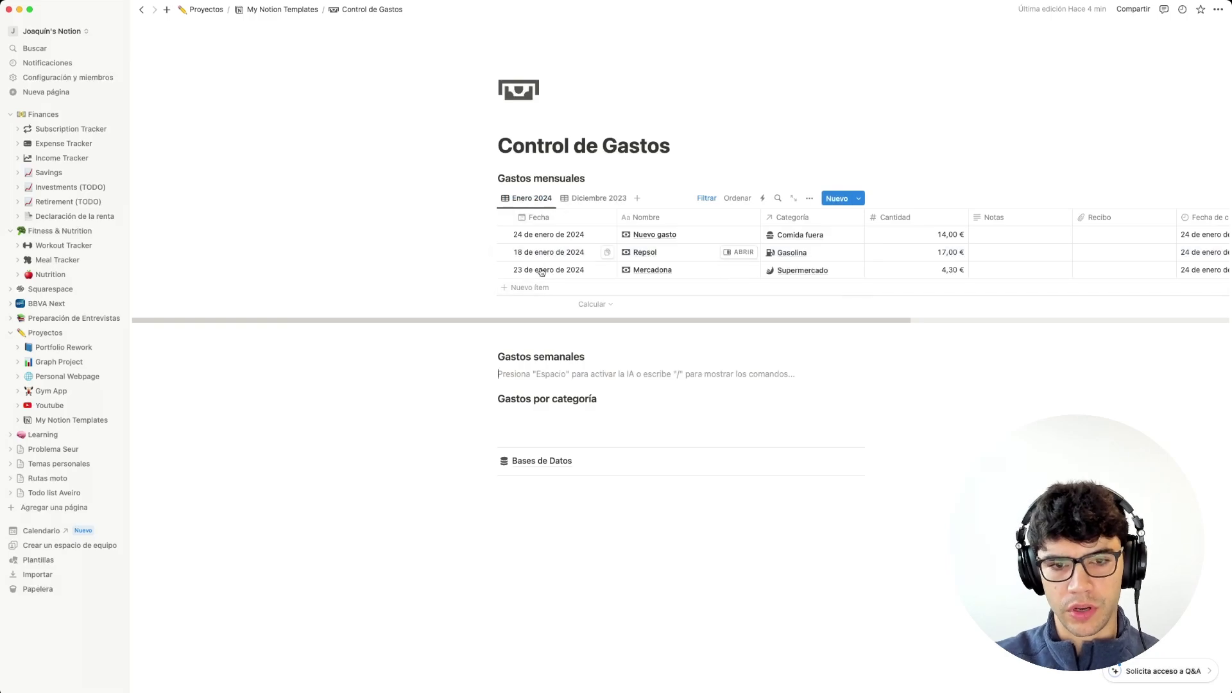
{"action": "scroll", "coordinate": [652, 274], "scroll_direction": "right", "scroll_amount": 4}
{"action": "scroll", "coordinate": [652, 272], "scroll_direction": "left", "scroll_amount": 4}
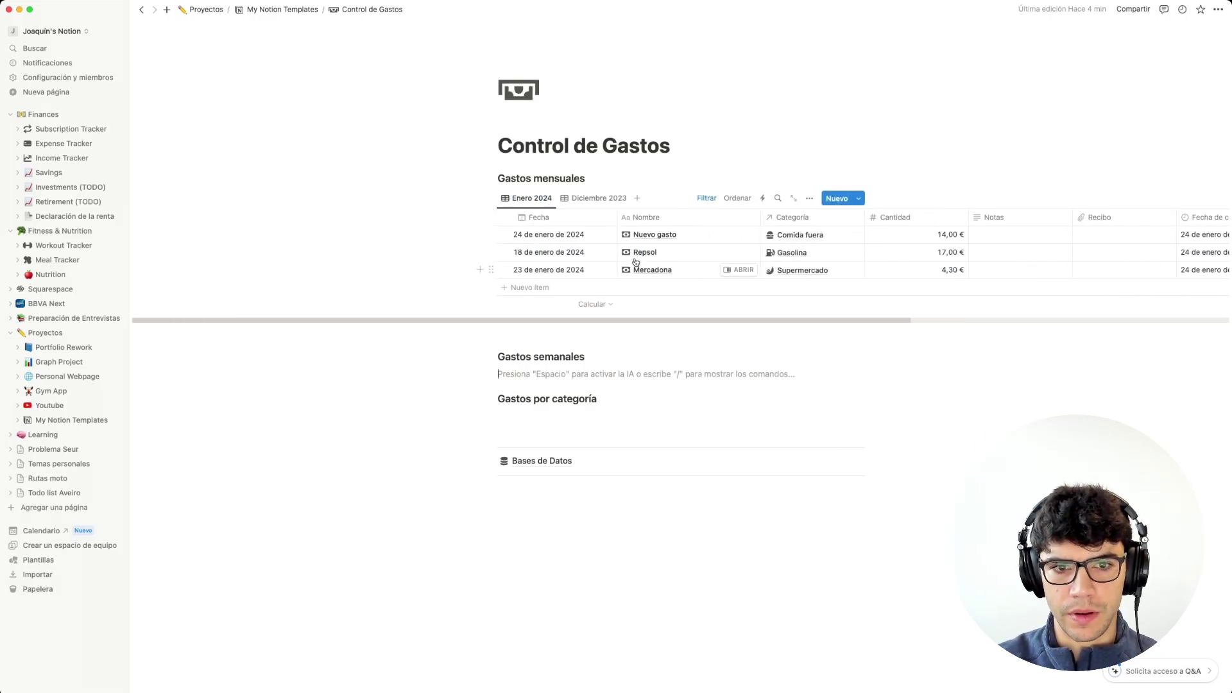
Sort the Enero 2024 view by Fecha in descending order.
{"action": "left_click", "coordinate": [603, 198]}
{"action": "left_click", "coordinate": [528, 198]}
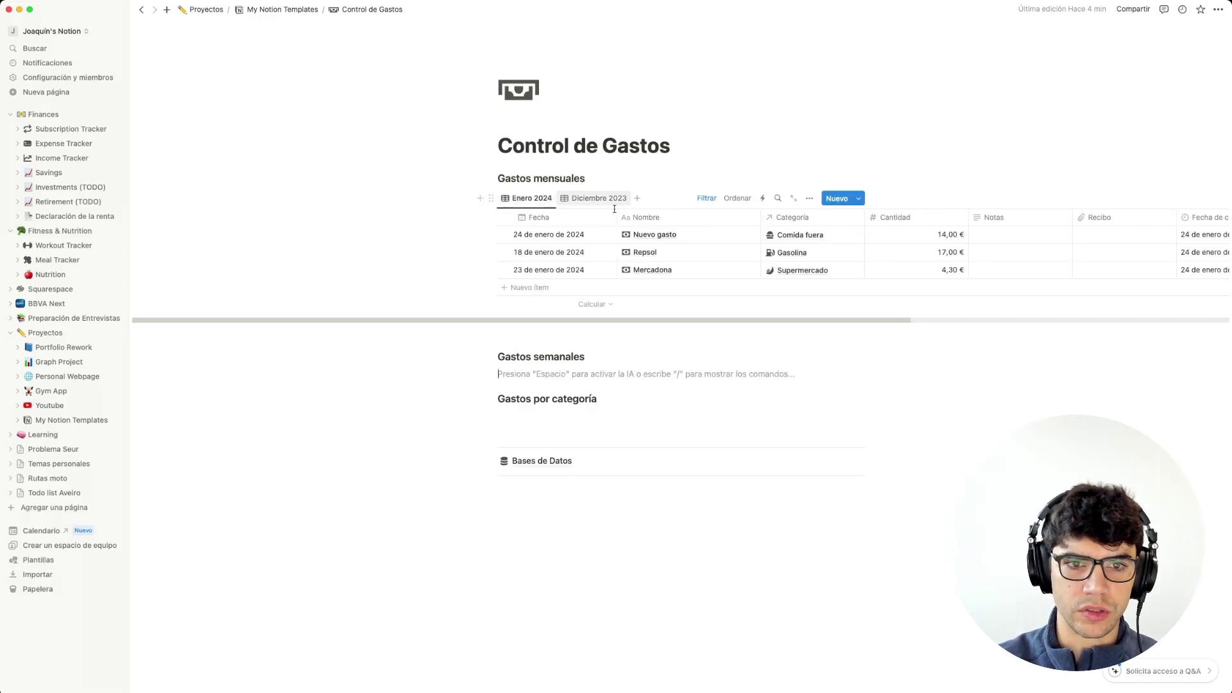
{"action": "left_click", "coordinate": [737, 198]}
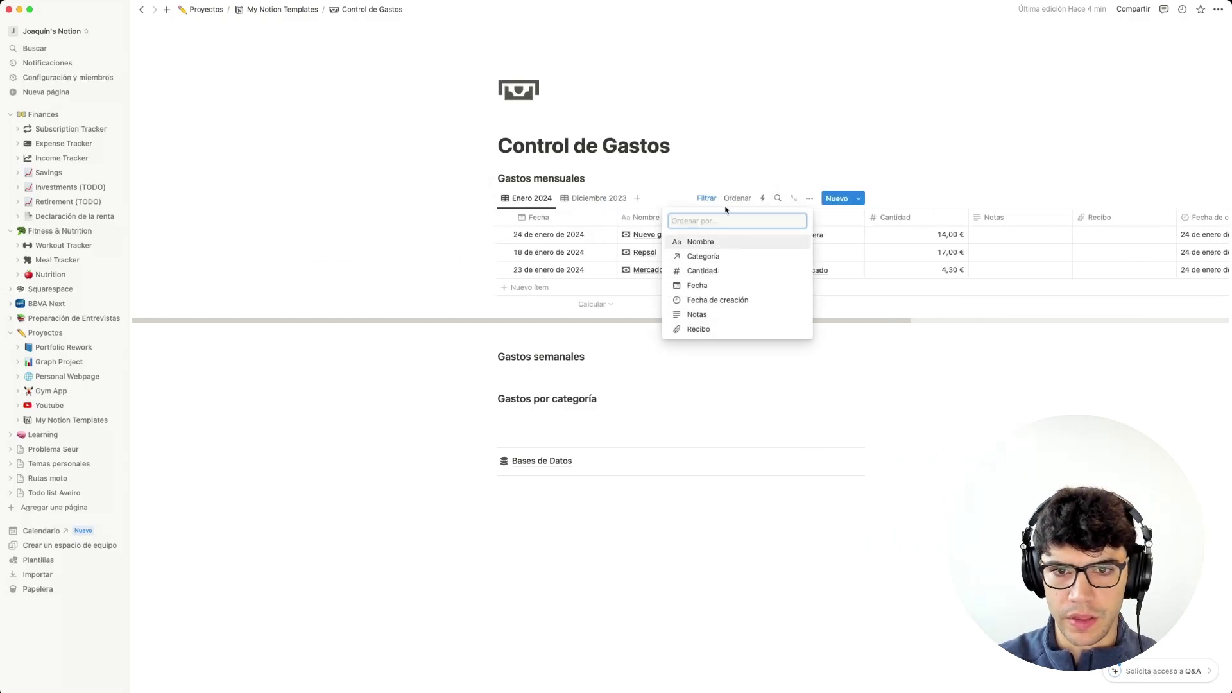
{"action": "left_click", "coordinate": [705, 285]}
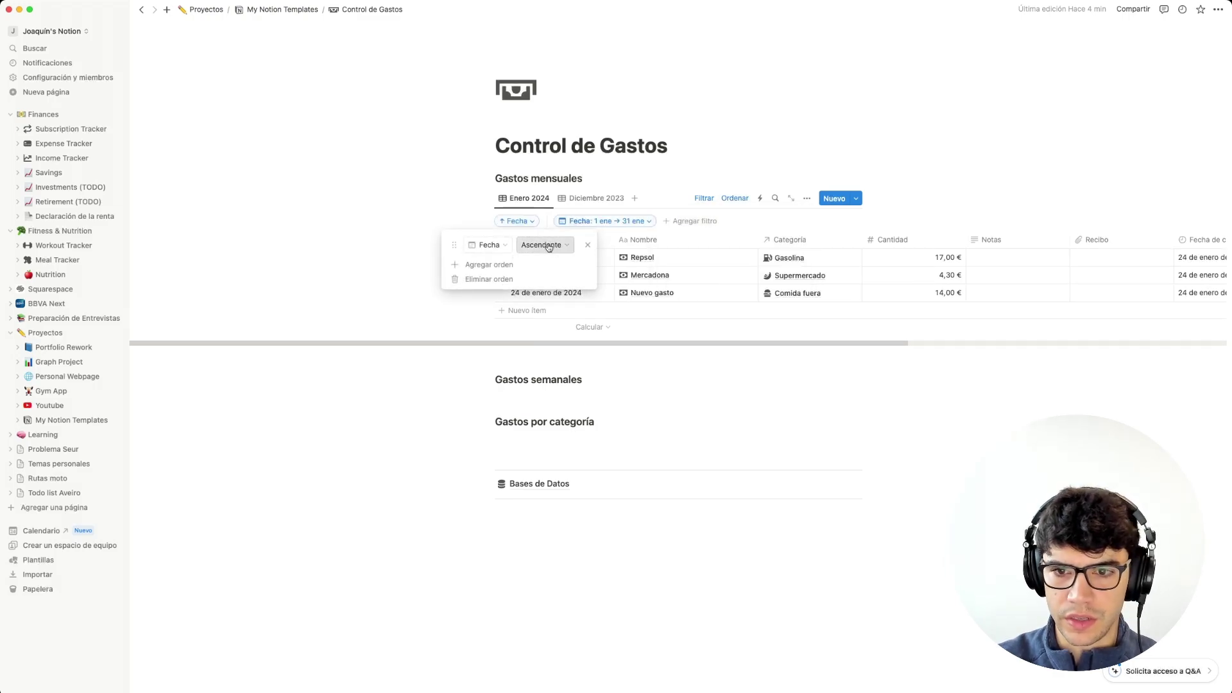
{"action": "left_click", "coordinate": [549, 247]}
{"action": "left_click", "coordinate": [542, 278]}
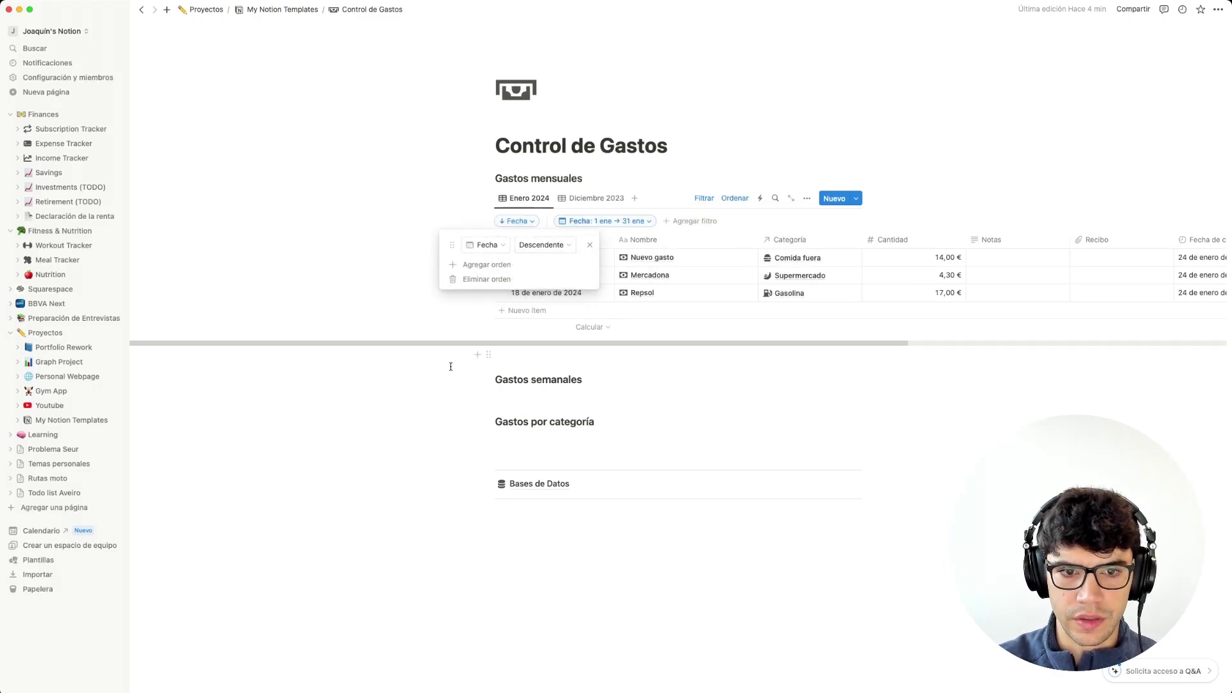
{"action": "left_click", "coordinate": [452, 361]}
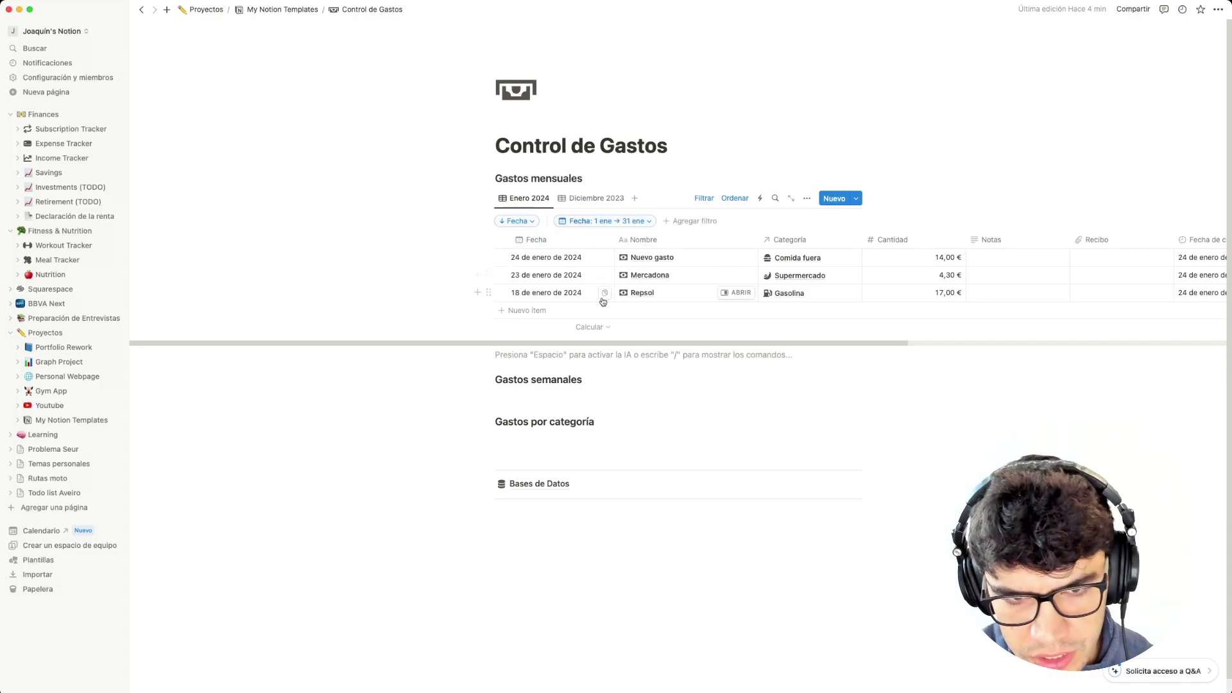
Compare the rows and sort settings of the Enero 2024 and Diciembre 2023 views.
{"action": "left_click", "coordinate": [617, 201]}
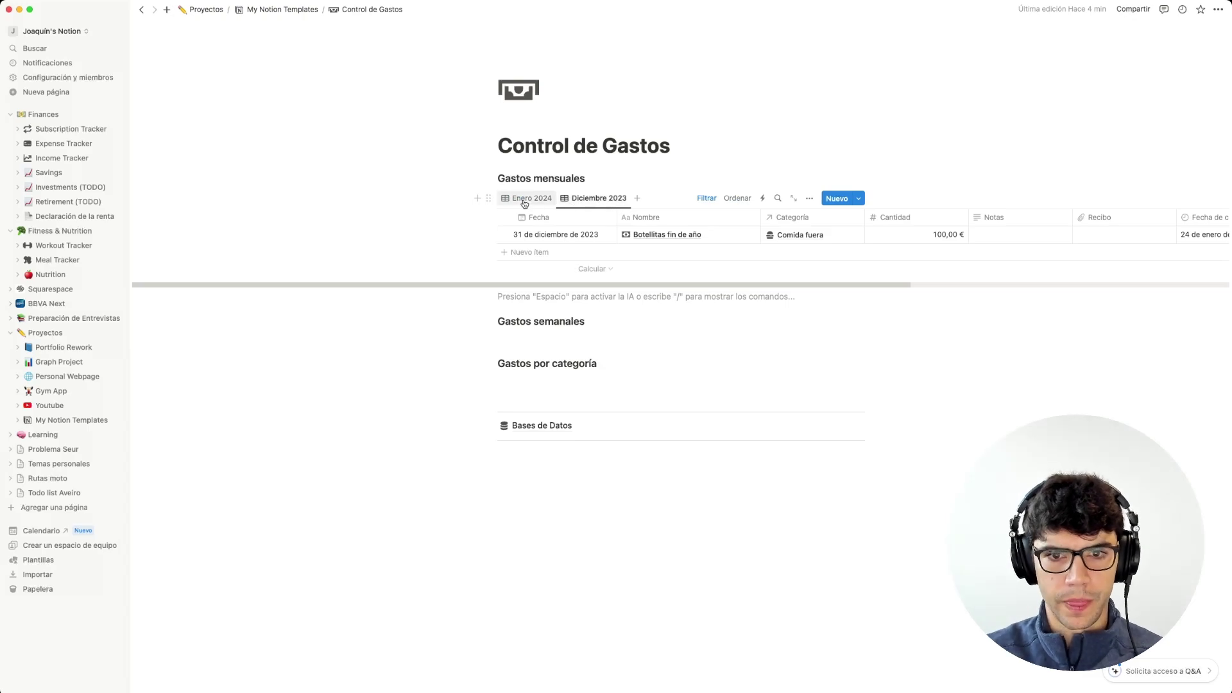
{"action": "left_click", "coordinate": [523, 200]}
{"action": "left_click", "coordinate": [592, 200]}
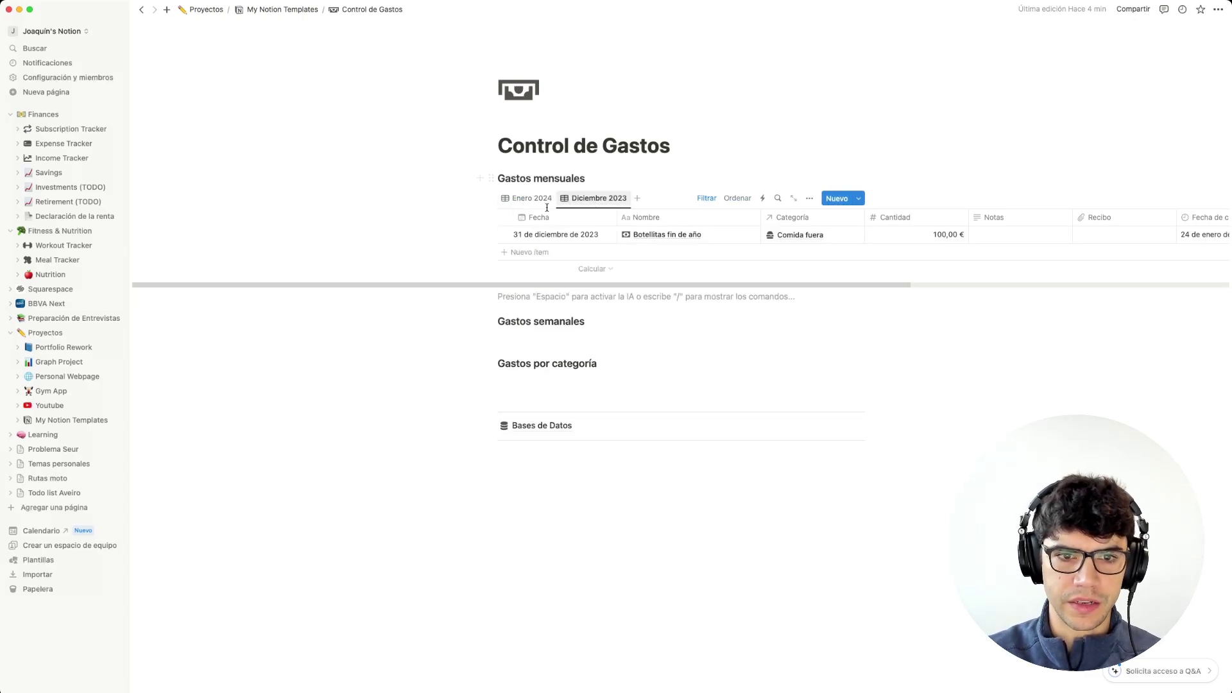
{"action": "left_click", "coordinate": [526, 198]}
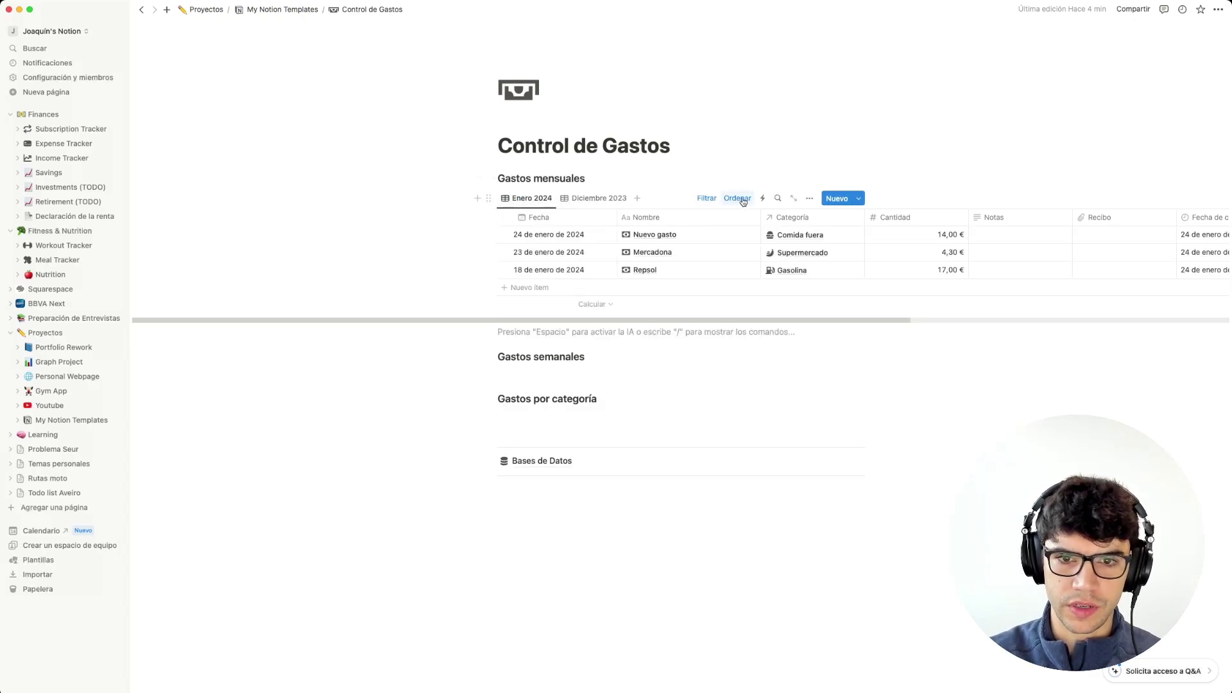
{"action": "left_click", "coordinate": [594, 198]}
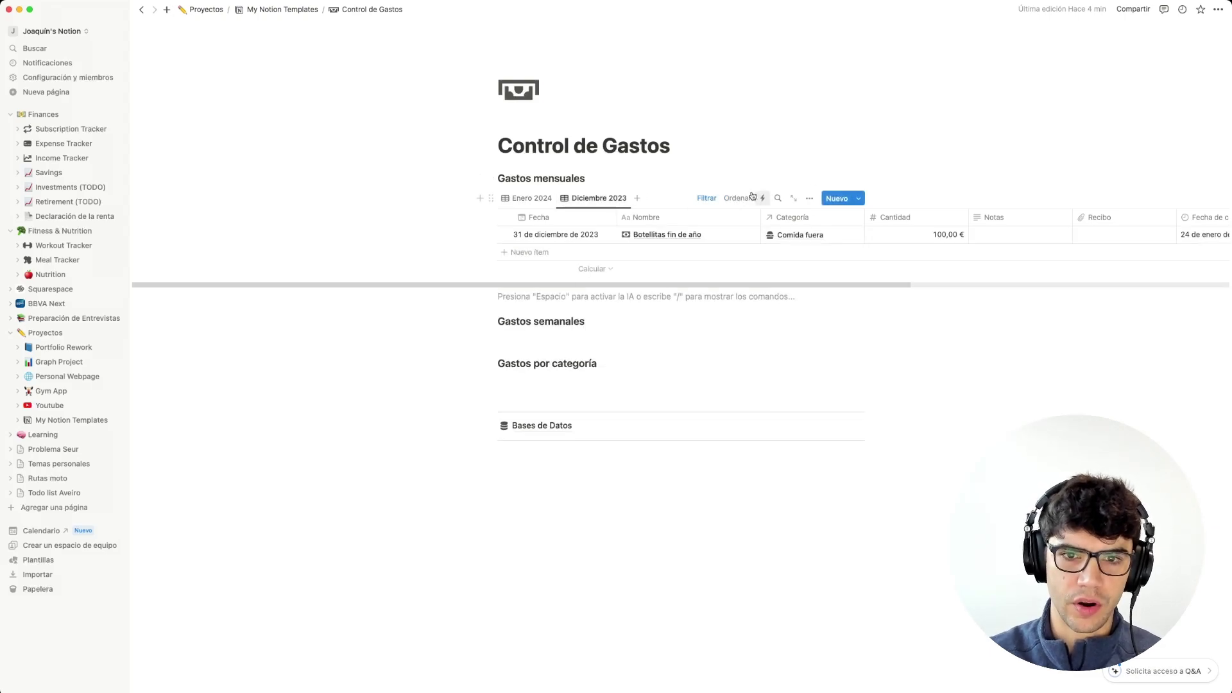
{"action": "left_click", "coordinate": [750, 198]}
{"action": "left_click", "coordinate": [368, 338]}
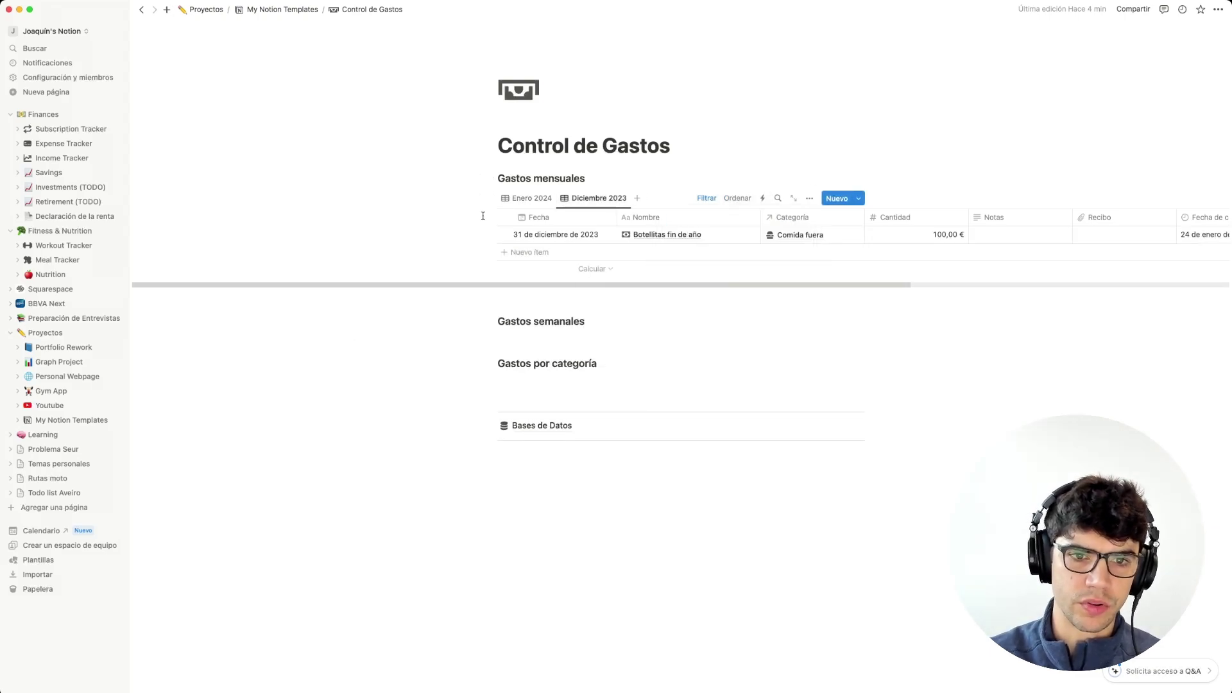
{"action": "left_click", "coordinate": [526, 199]}
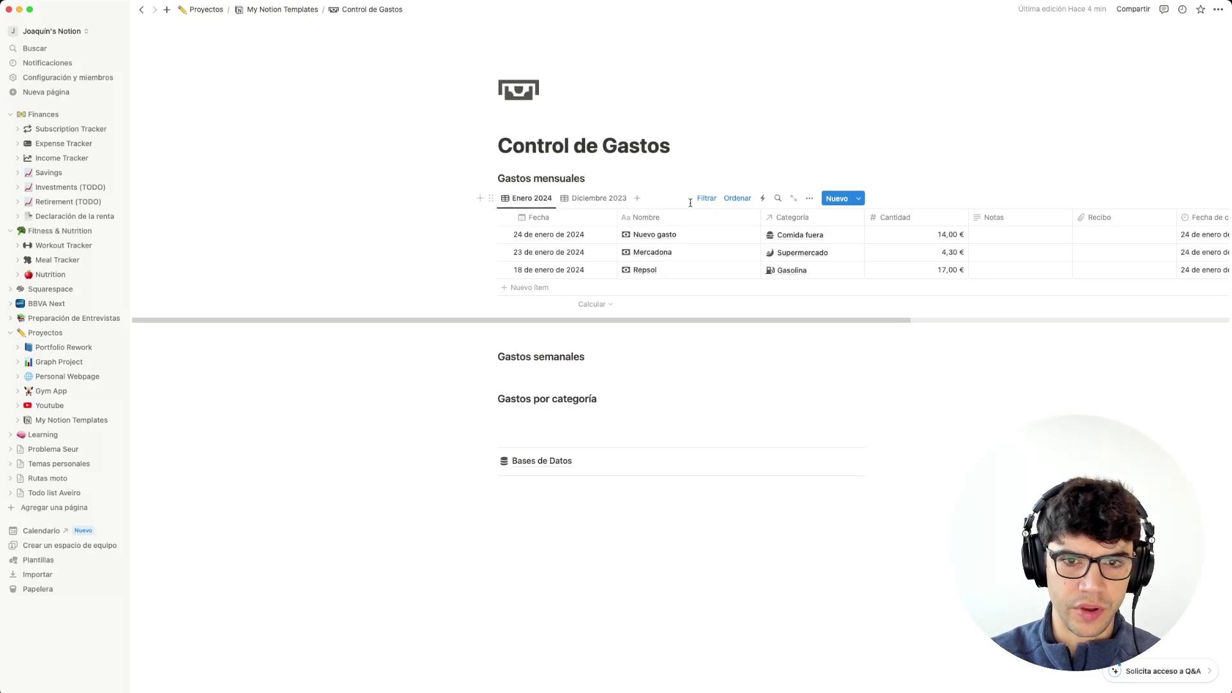
Sort the Diciembre 2023 view by Fecha in descending order.
{"action": "left_click", "coordinate": [594, 198]}
{"action": "left_click", "coordinate": [737, 198]}
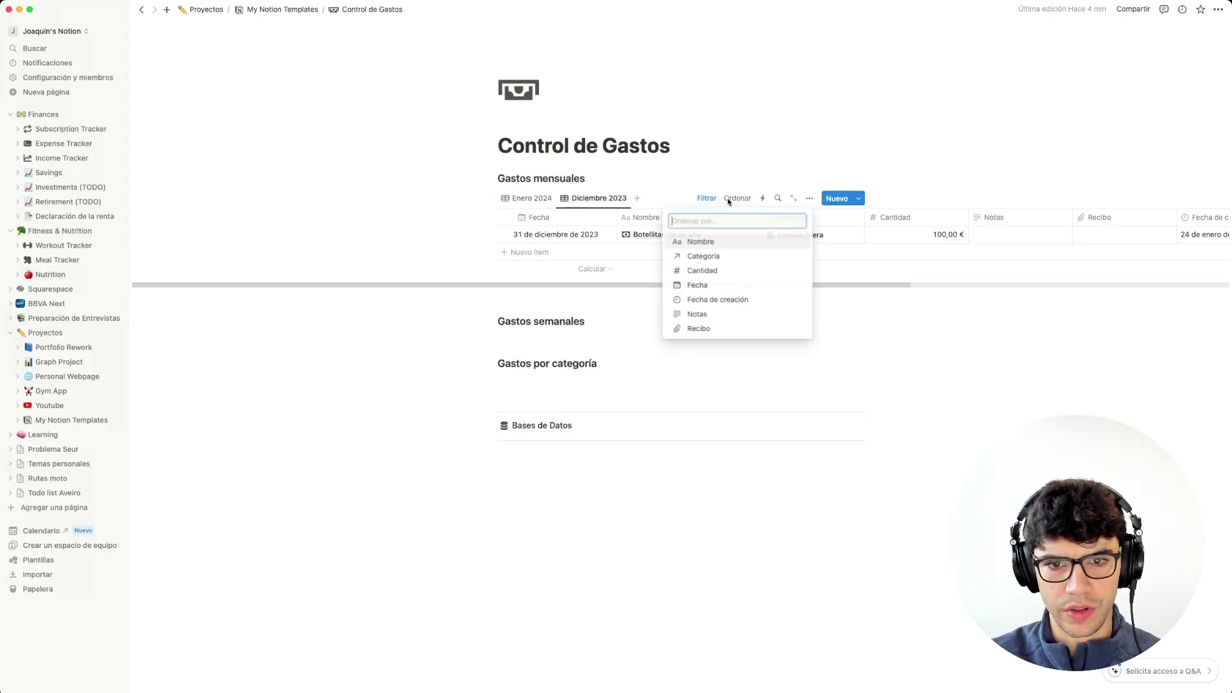
{"action": "left_click", "coordinate": [697, 286]}
{"action": "left_click", "coordinate": [534, 246]}
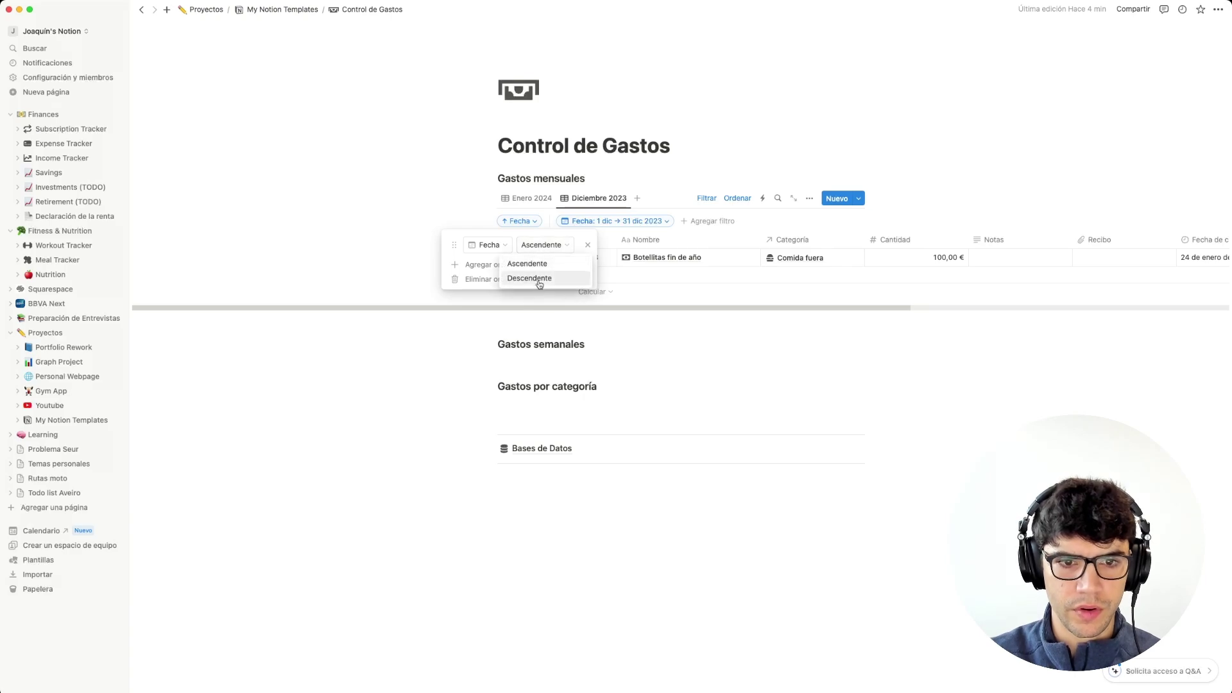
{"action": "left_click", "coordinate": [529, 277]}
{"action": "left_click", "coordinate": [399, 401]}
Rename the Nuevo gasto expense in the Enero 2024 view as Hamburguesa.
{"action": "left_click", "coordinate": [532, 198]}
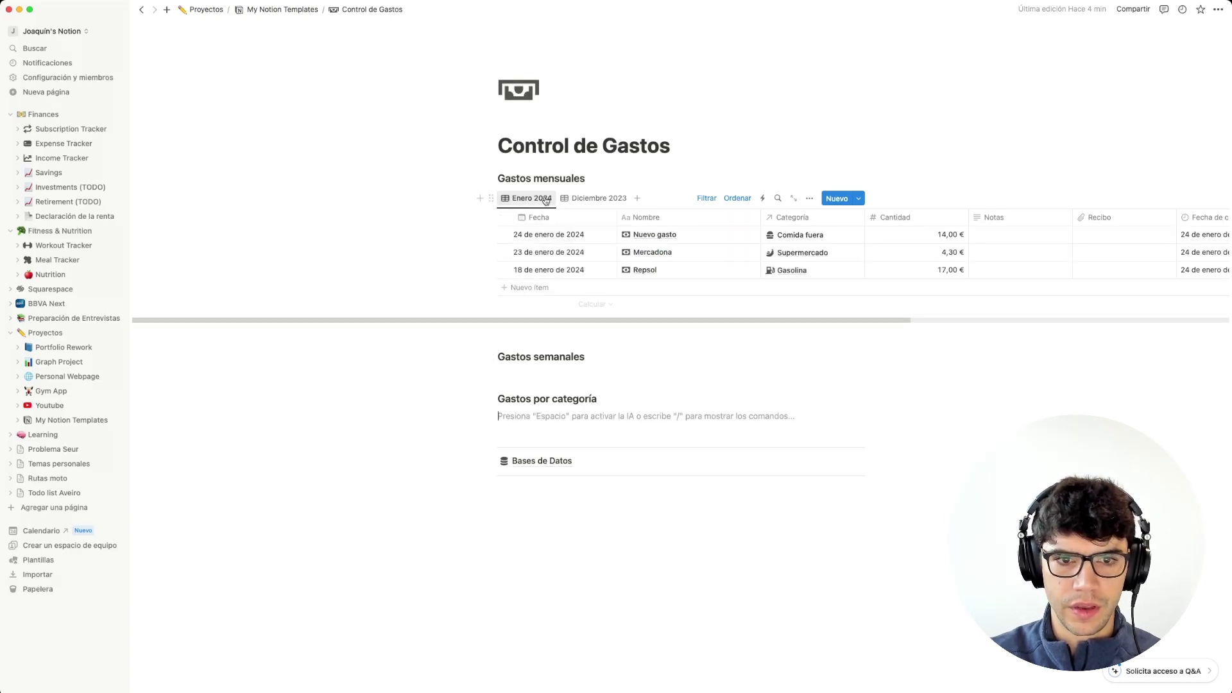
{"action": "left_click", "coordinate": [593, 198]}
{"action": "left_click", "coordinate": [531, 198]}
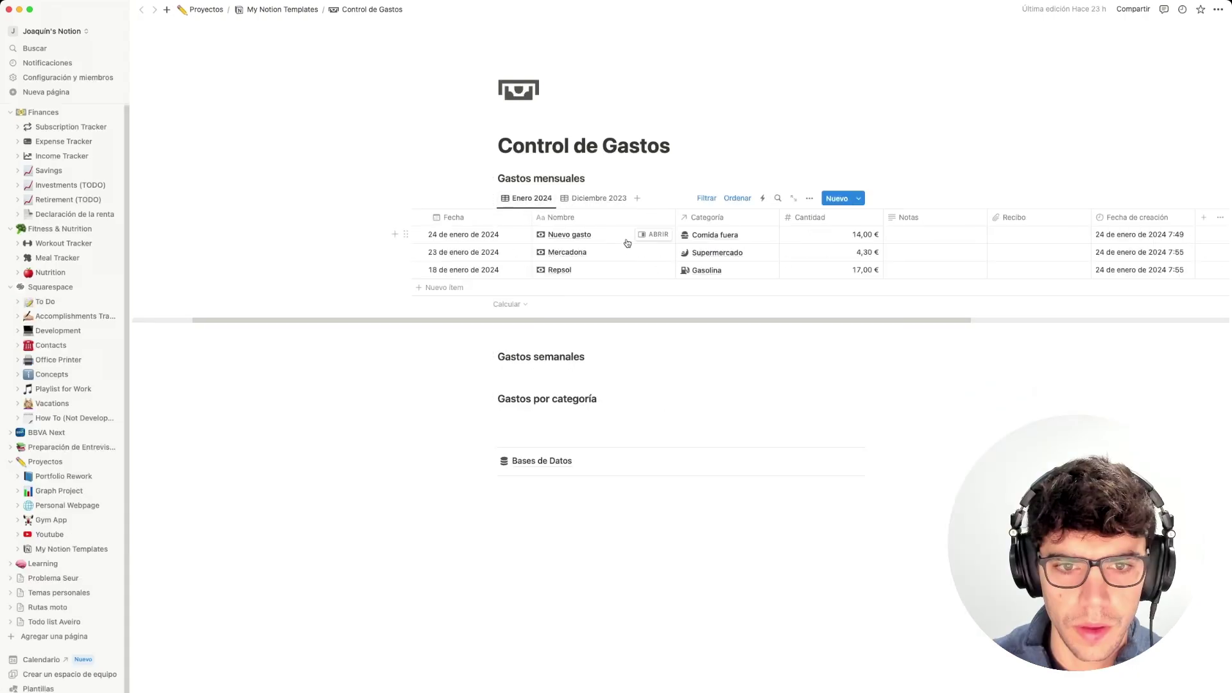
{"action": "scroll", "coordinate": [596, 250], "scroll_direction": "left", "scroll_amount": 5}
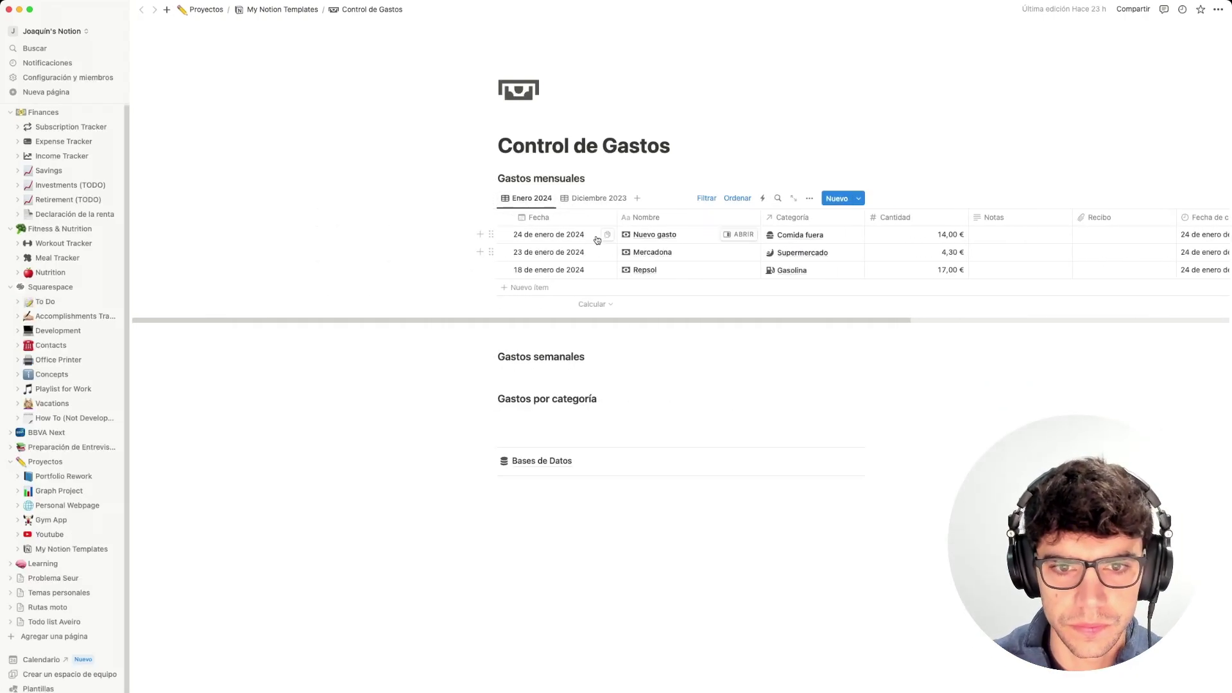
{"action": "left_click", "coordinate": [743, 238]}
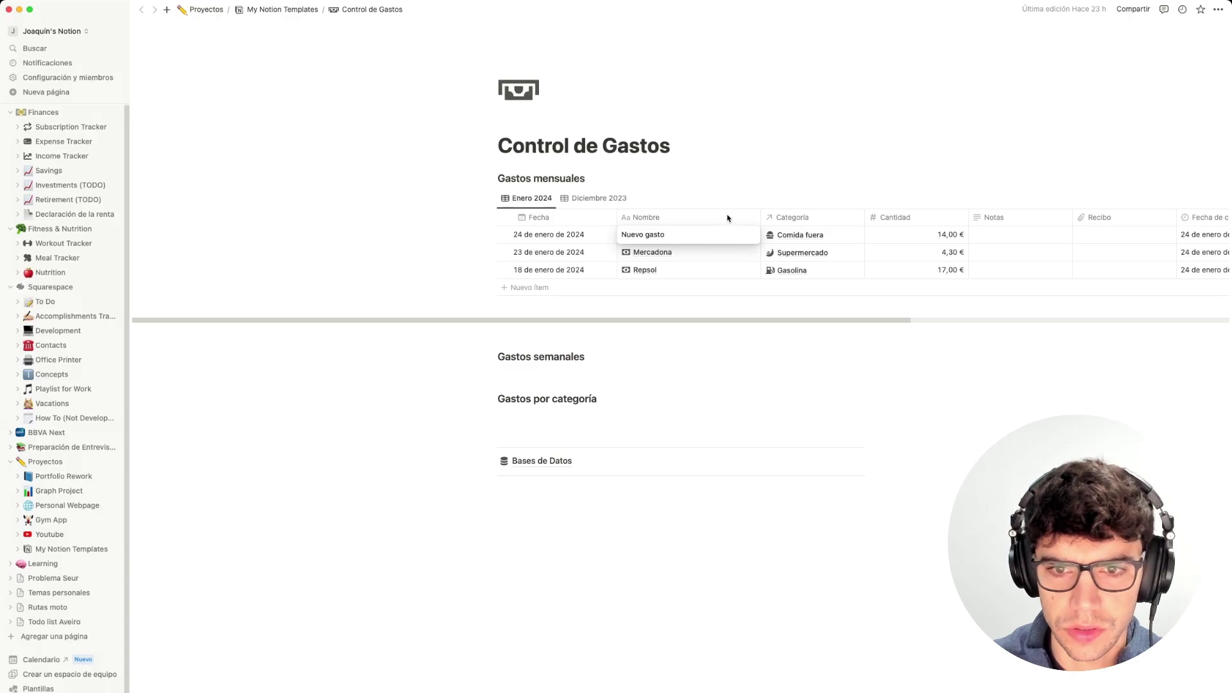
{"action": "key", "text": "super+a"}
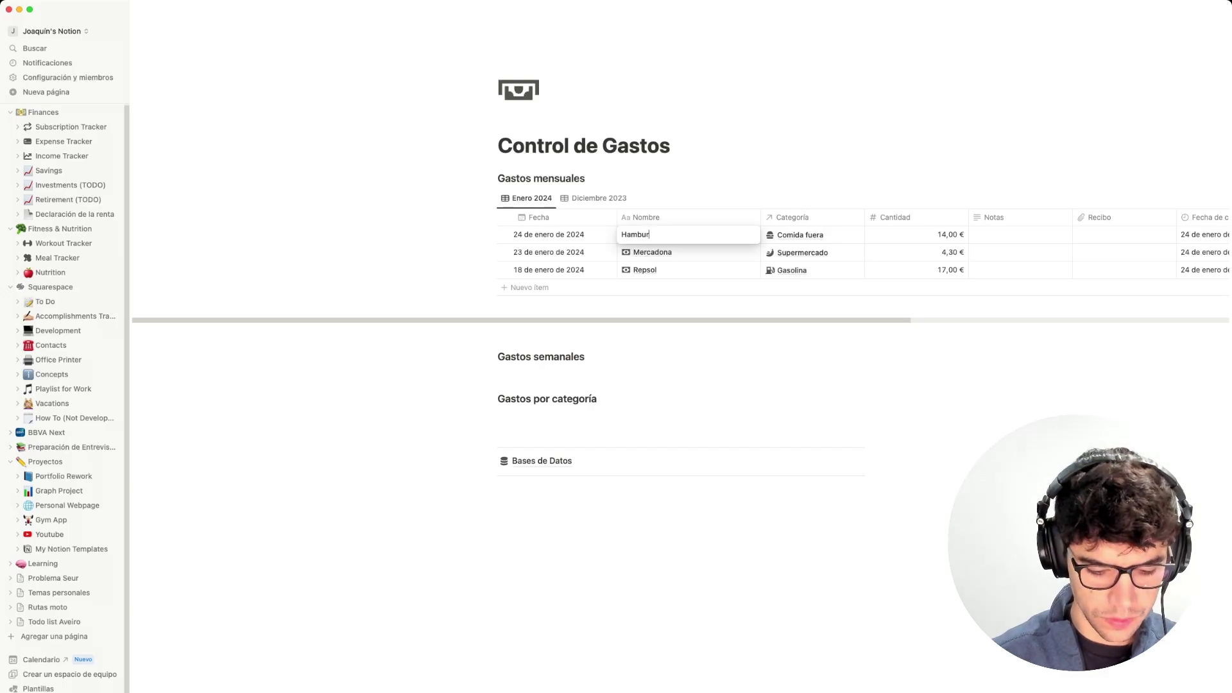
{"action": "type", "text": "Hamburguesa"}
{"action": "key", "text": "Return"}
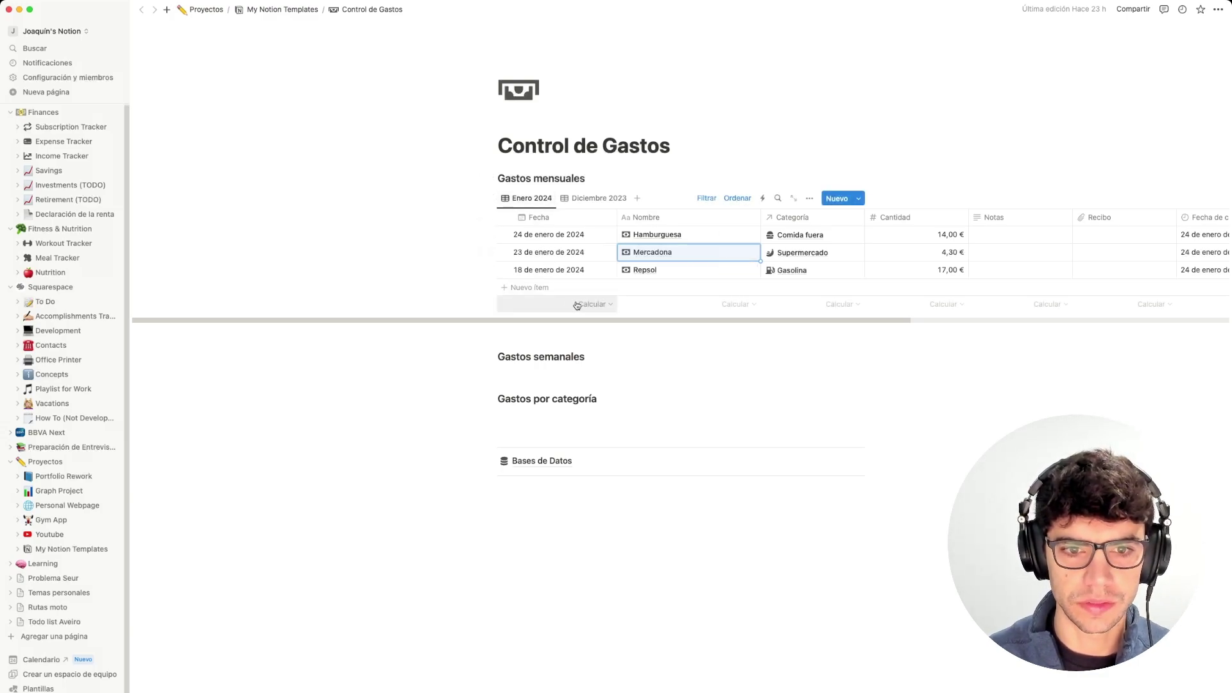
Set the Fecha column's calculation in the Enero 2024 view to Intervalo de fechas.
{"action": "left_click", "coordinate": [604, 305]}
{"action": "left_click", "coordinate": [527, 247]}
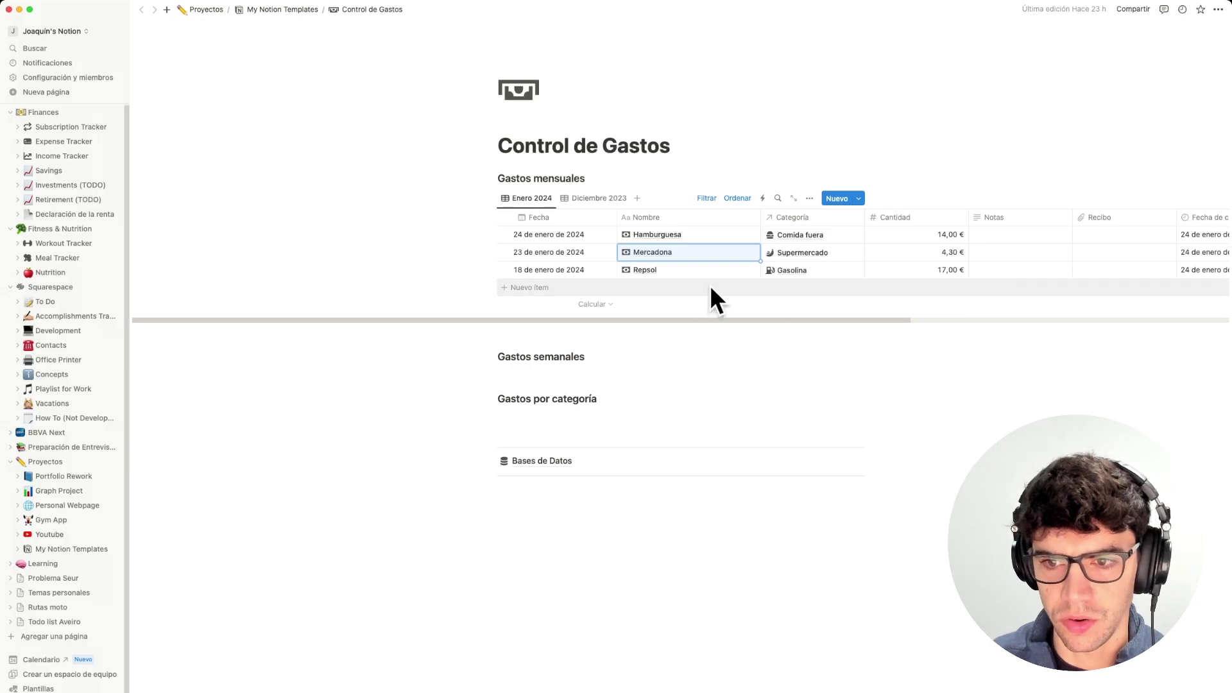
{"action": "left_click", "coordinate": [587, 306]}
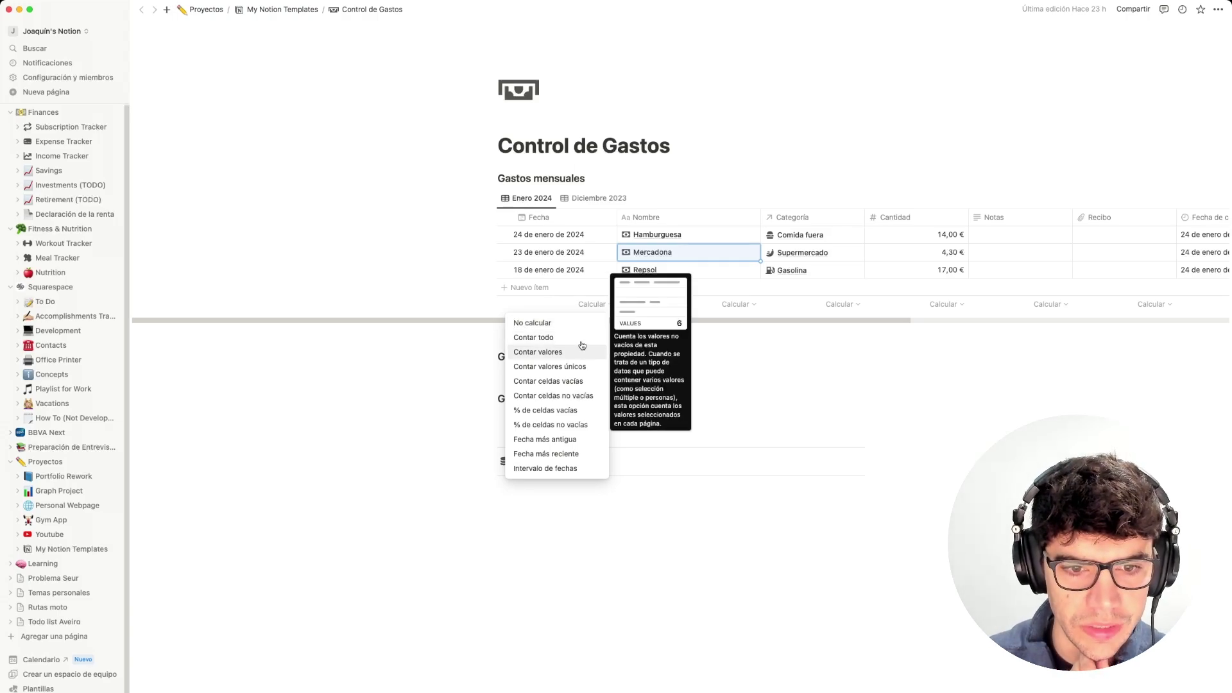
{"action": "left_click", "coordinate": [567, 469]}
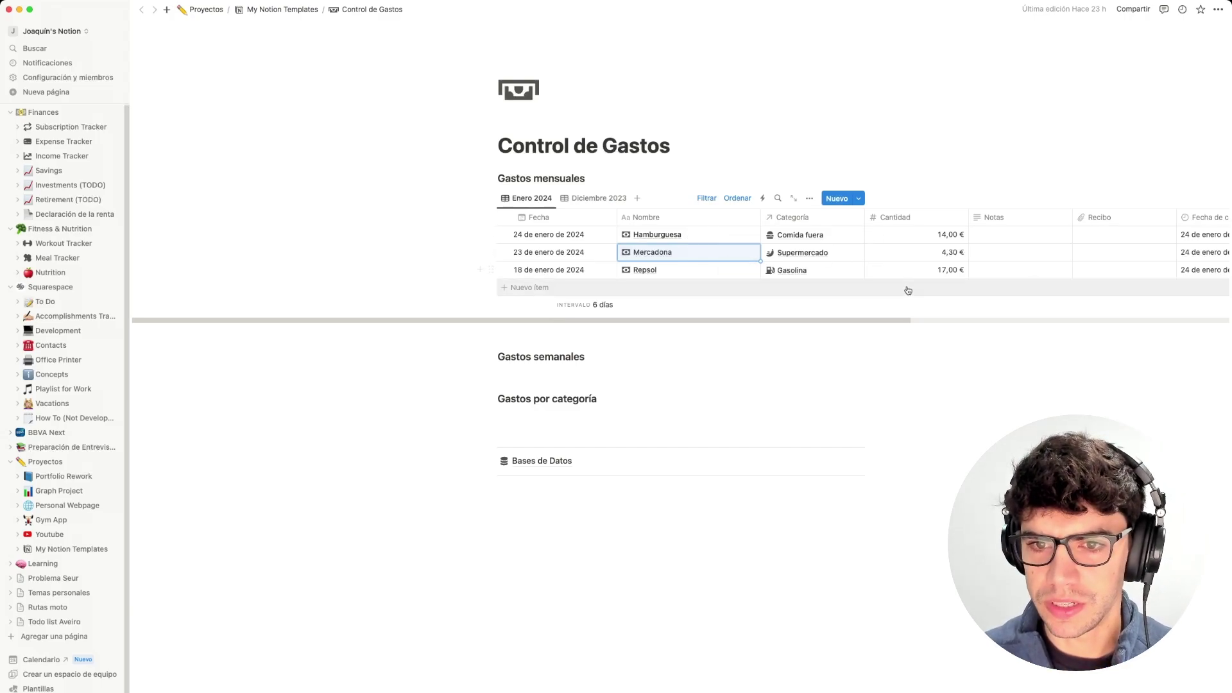
{"action": "left_click", "coordinate": [968, 286]}
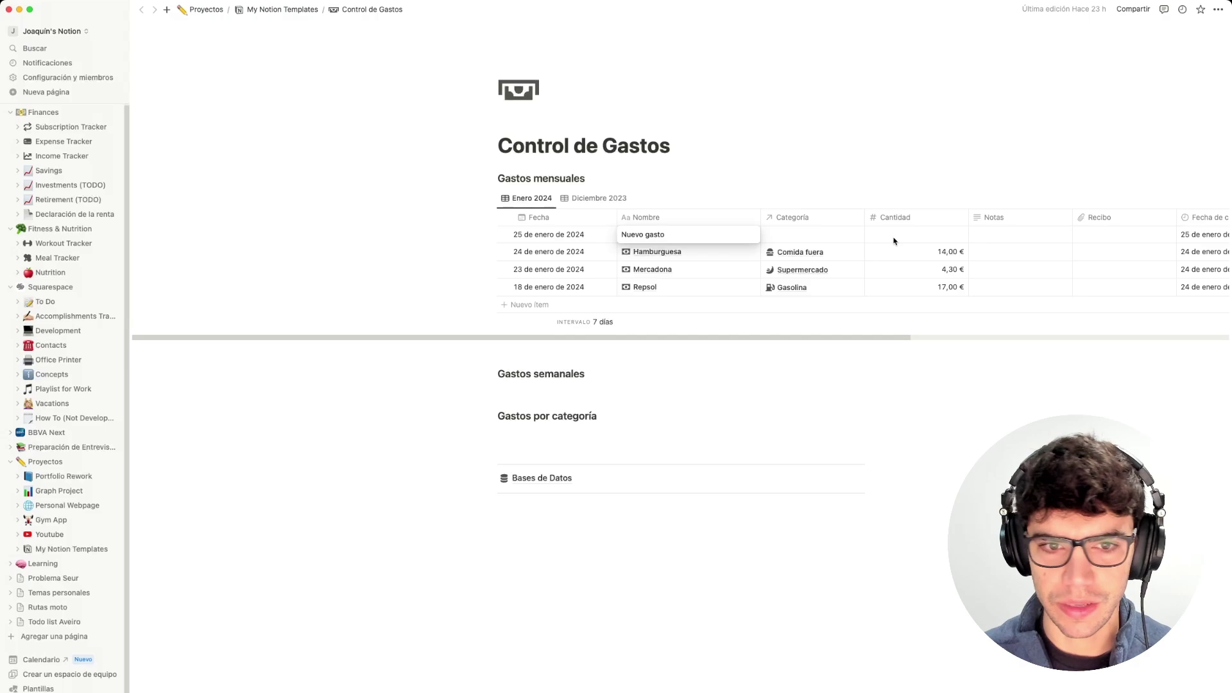
{"action": "left_click", "coordinate": [460, 246]}
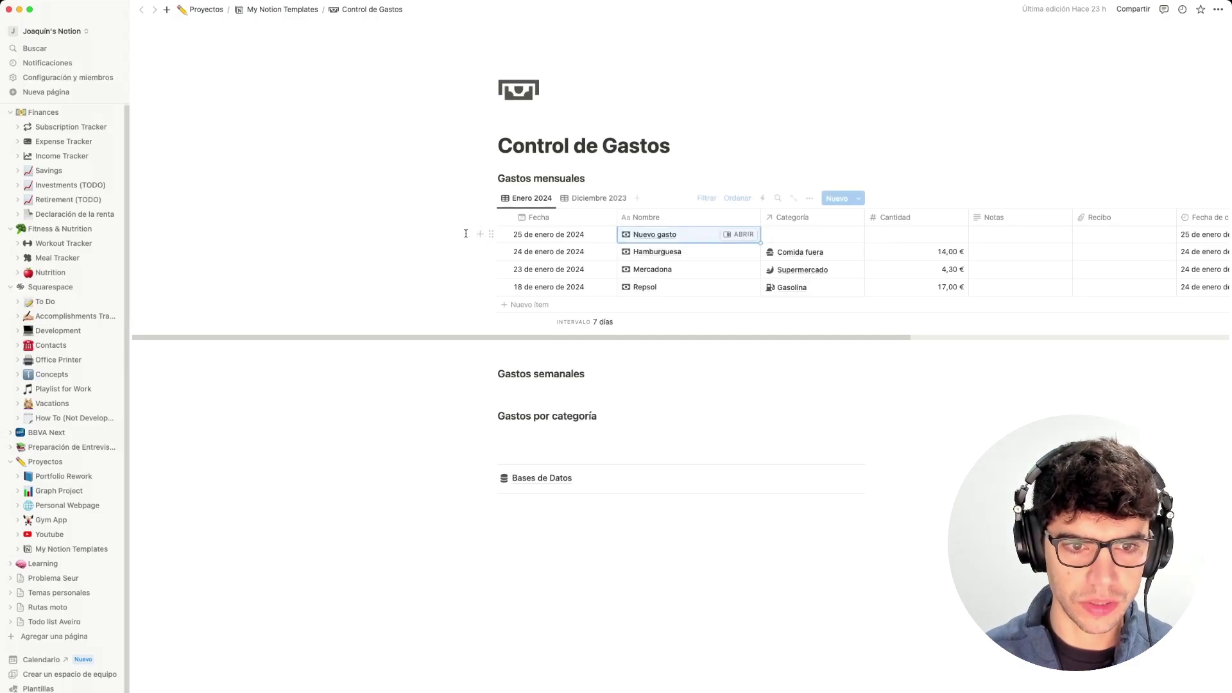
{"action": "left_click", "coordinate": [490, 236]}
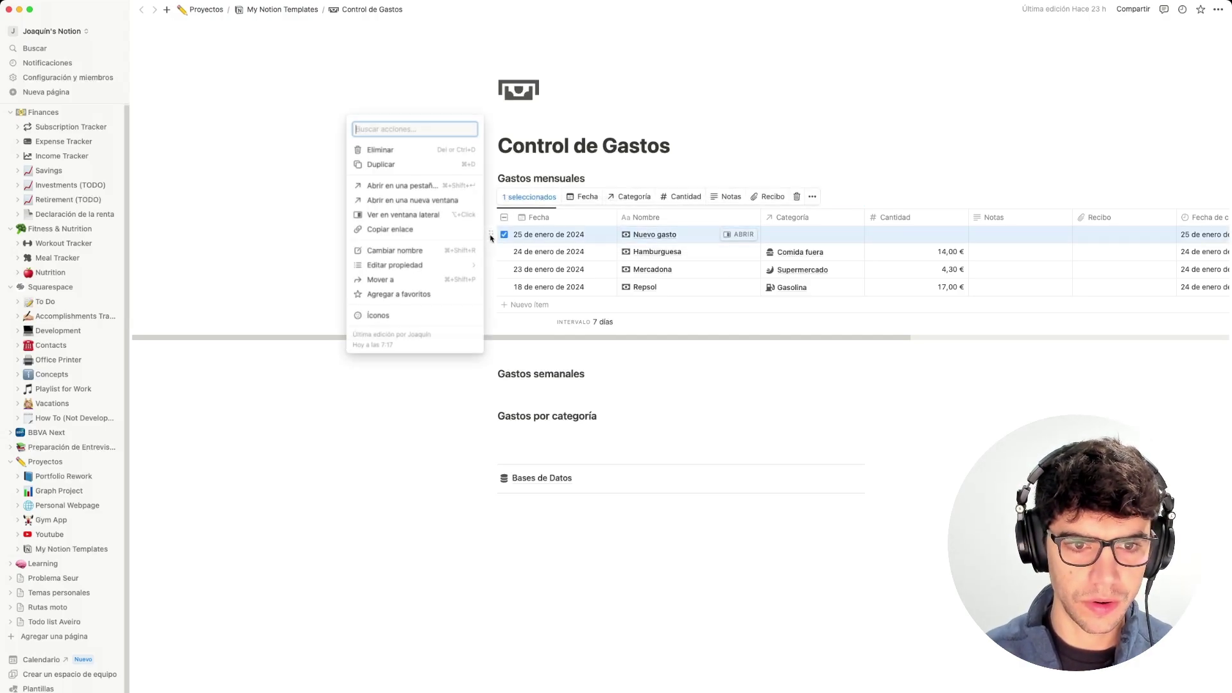
{"action": "left_click", "coordinate": [418, 149]}
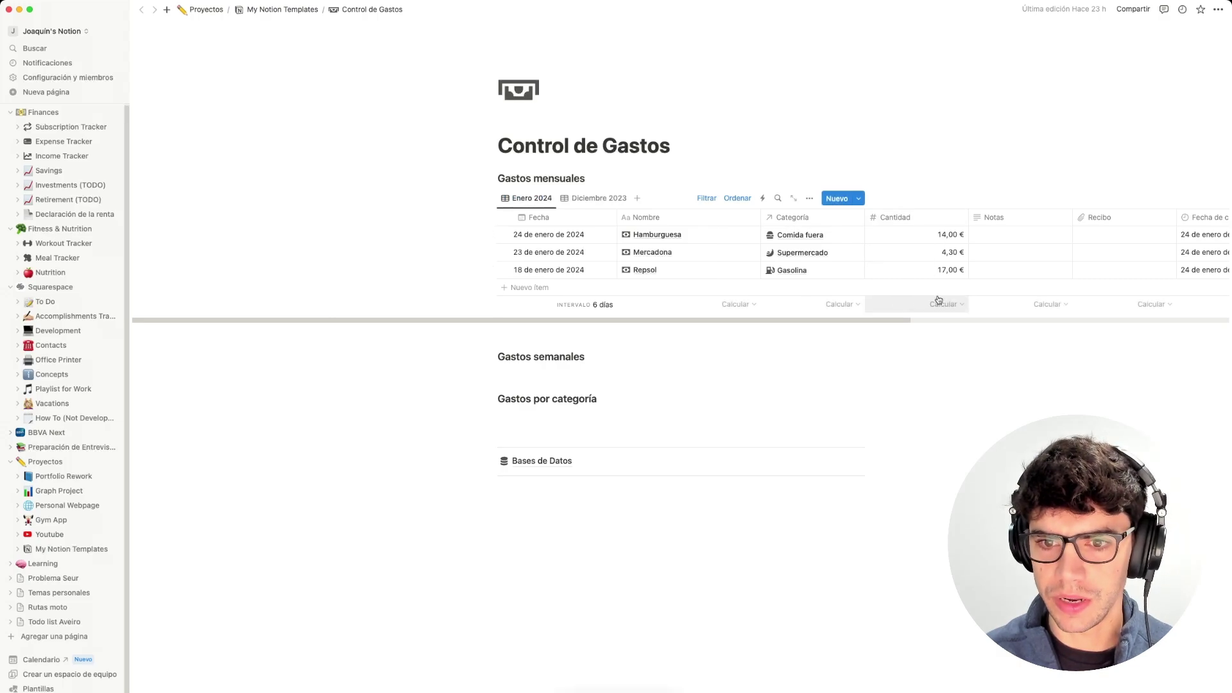
Set the Cantidad column's calculation in the Enero 2024 view to Suma and move the column before Categoría.
{"action": "left_click", "coordinate": [945, 305]}
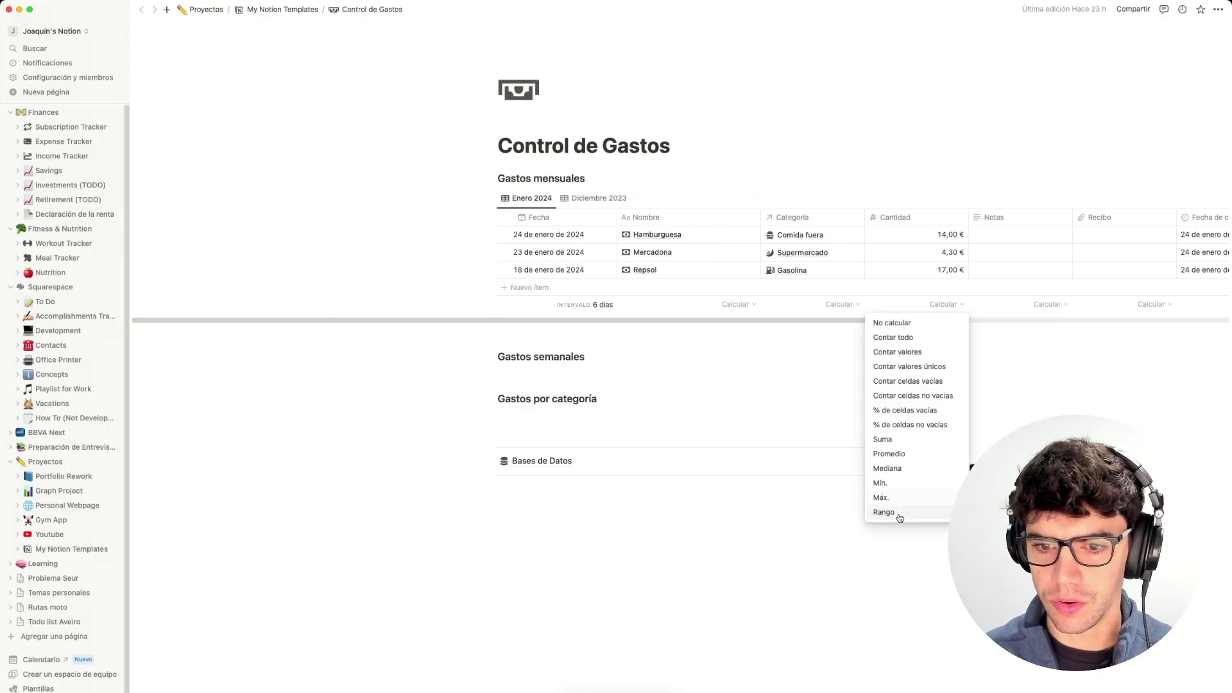
{"action": "left_click", "coordinate": [883, 439]}
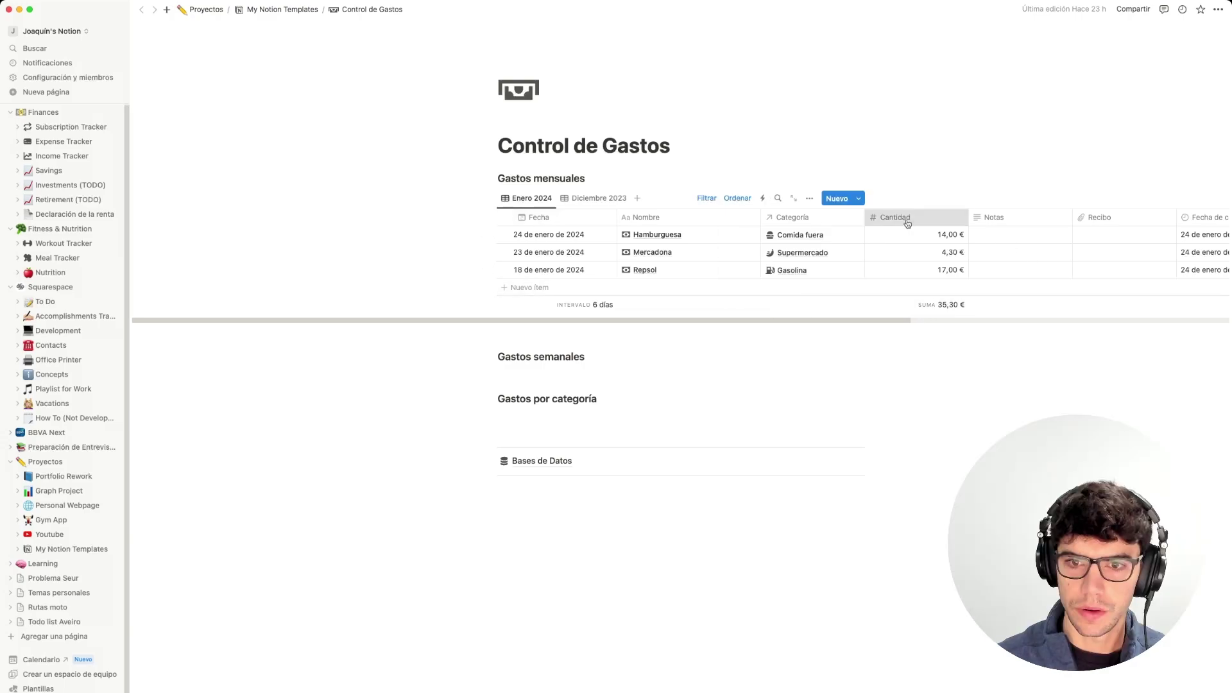
{"action": "left_click_drag", "start_coordinate": [893, 217], "coordinate": [792, 223]}
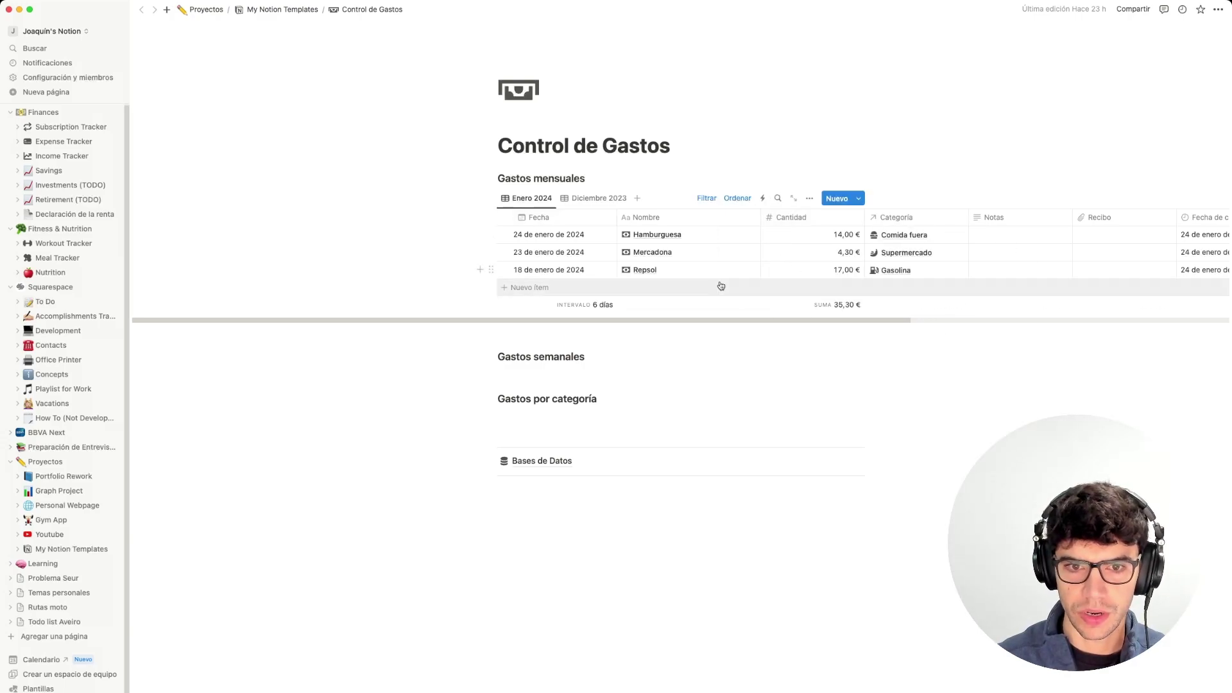
{"action": "left_click", "coordinate": [737, 306]}
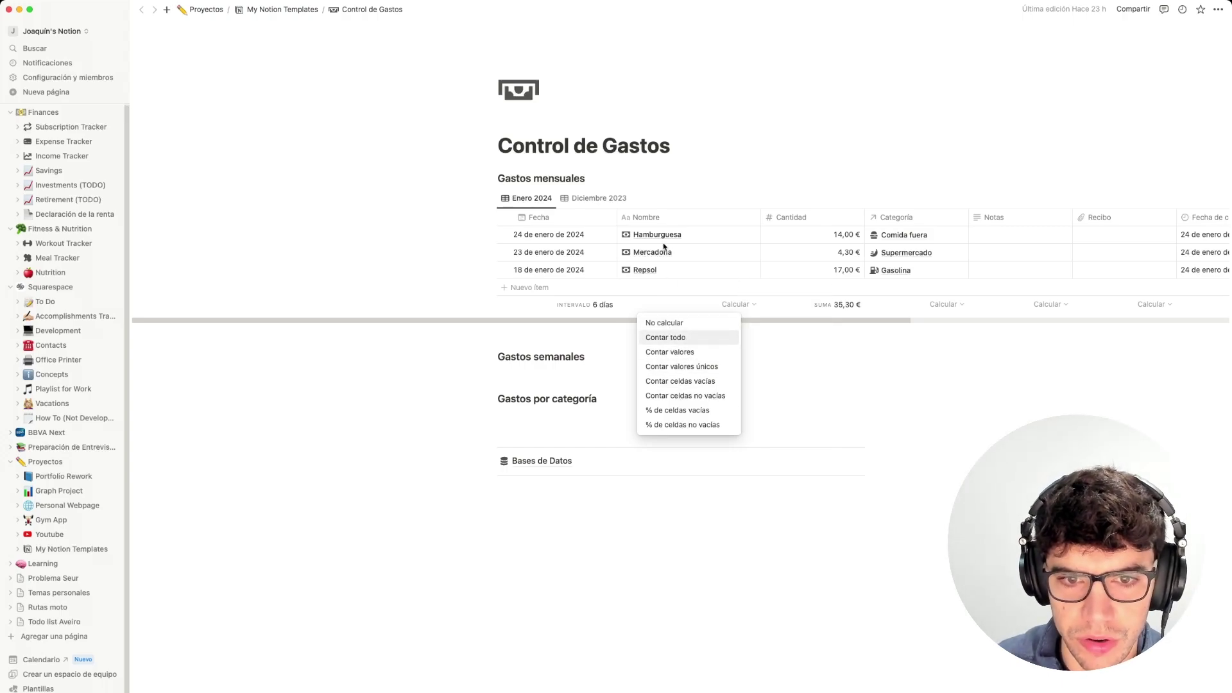
{"action": "left_click", "coordinate": [736, 168]}
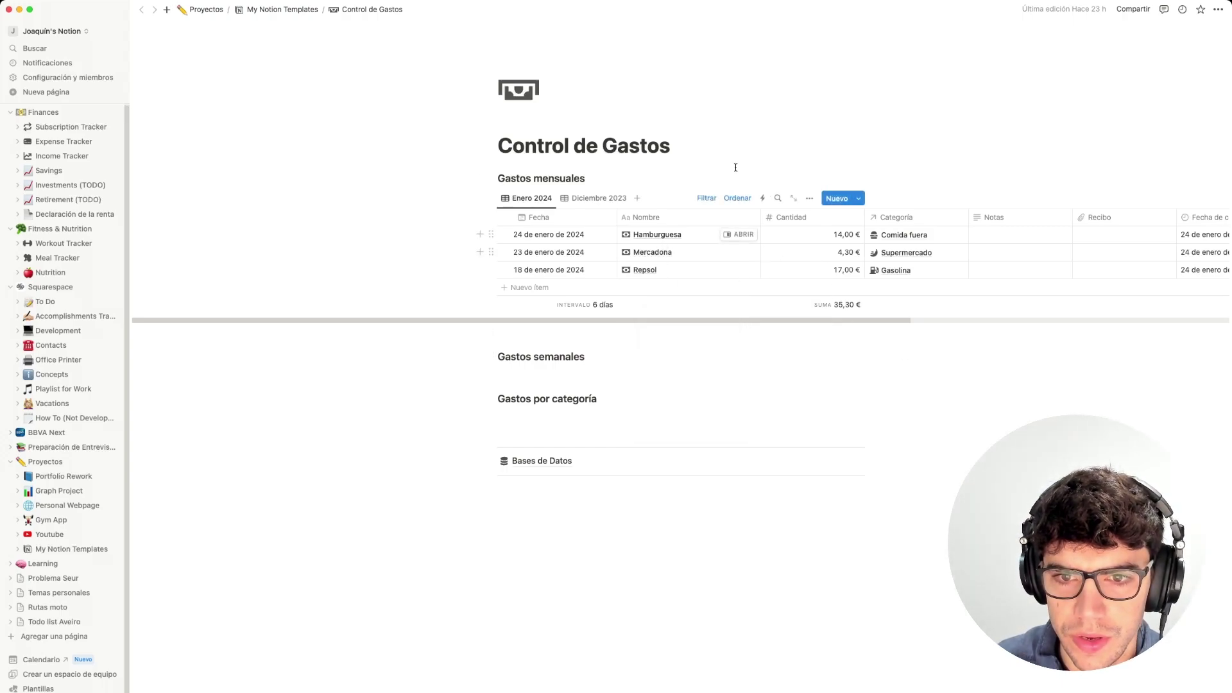
{"action": "left_click", "coordinate": [953, 310]}
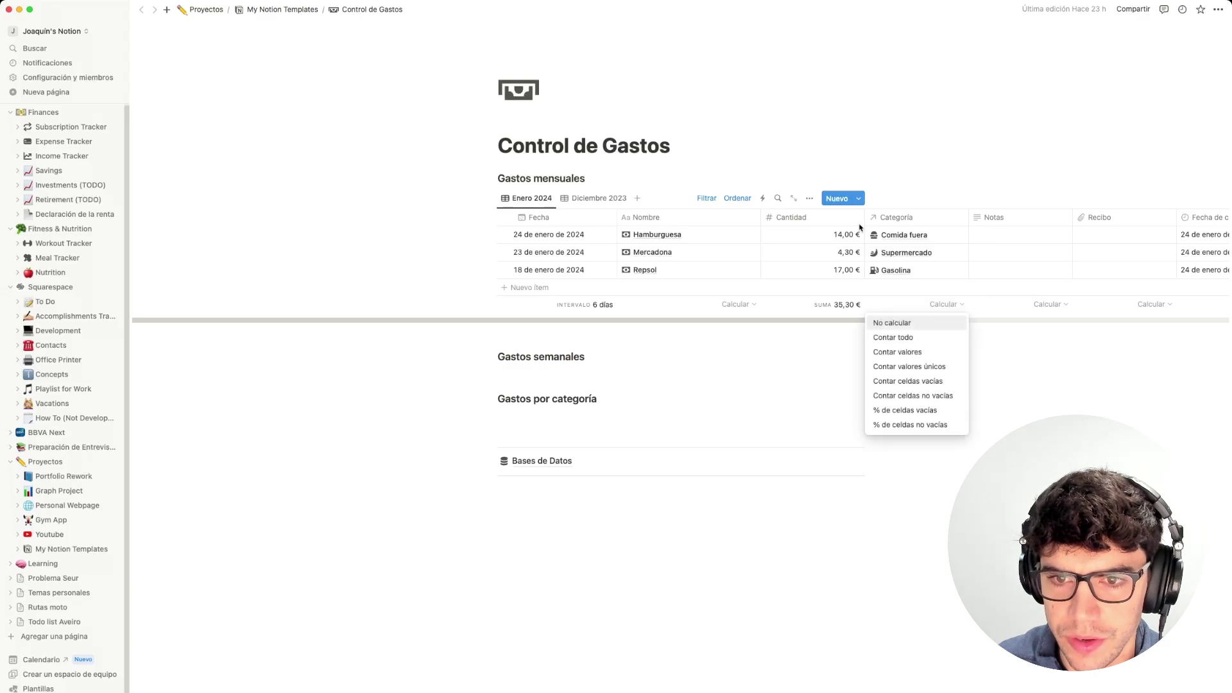
{"action": "left_click", "coordinate": [794, 338]}
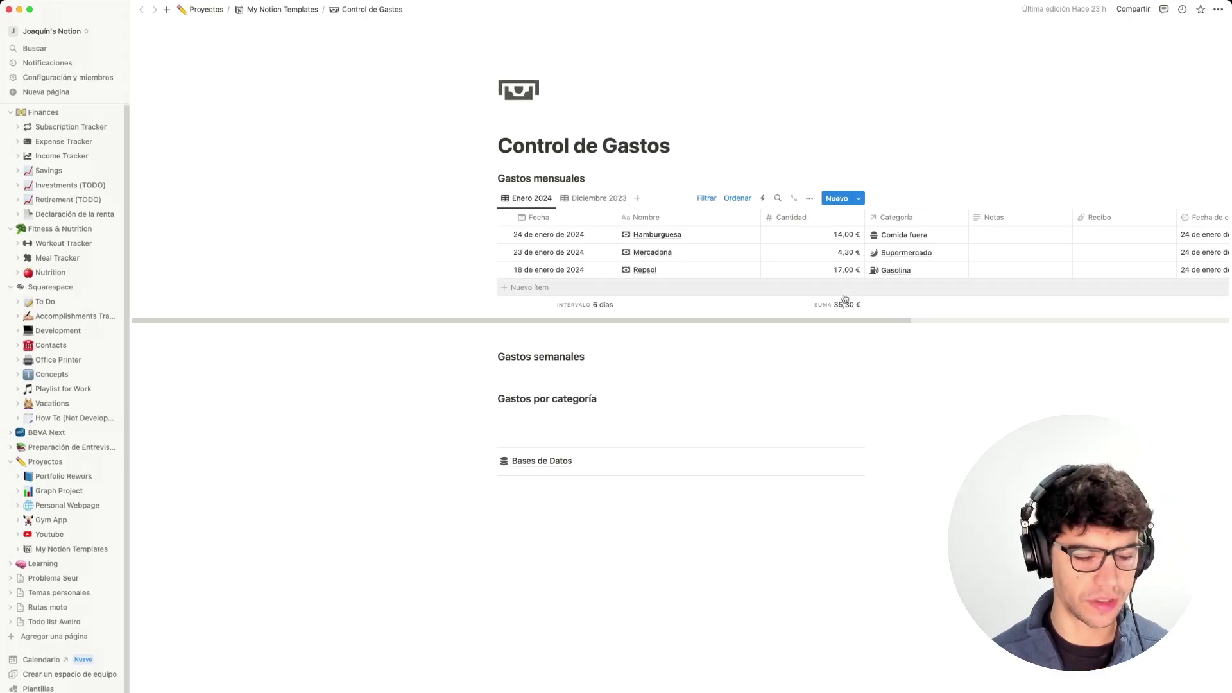
Insert a table view linked to the Gastos database under the Gastos semanales heading, copying the existing Tabla view.
{"action": "left_click", "coordinate": [580, 374]}
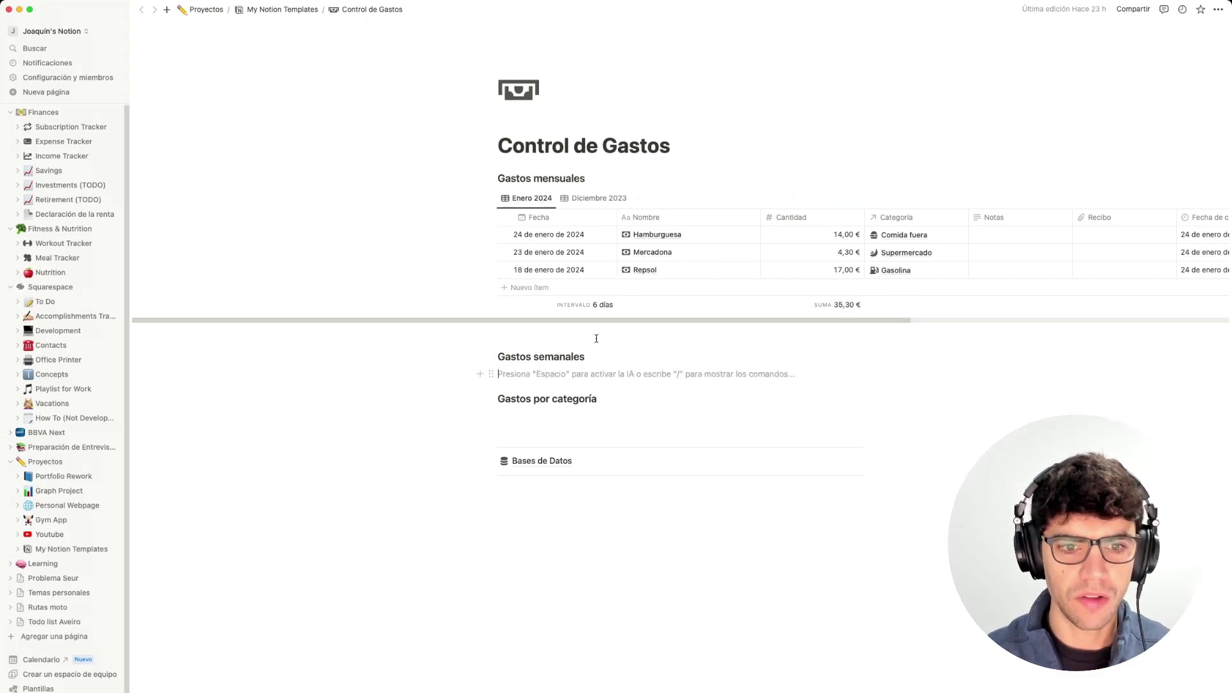
{"action": "key", "text": "Down"}
{"action": "key", "text": "Down"}
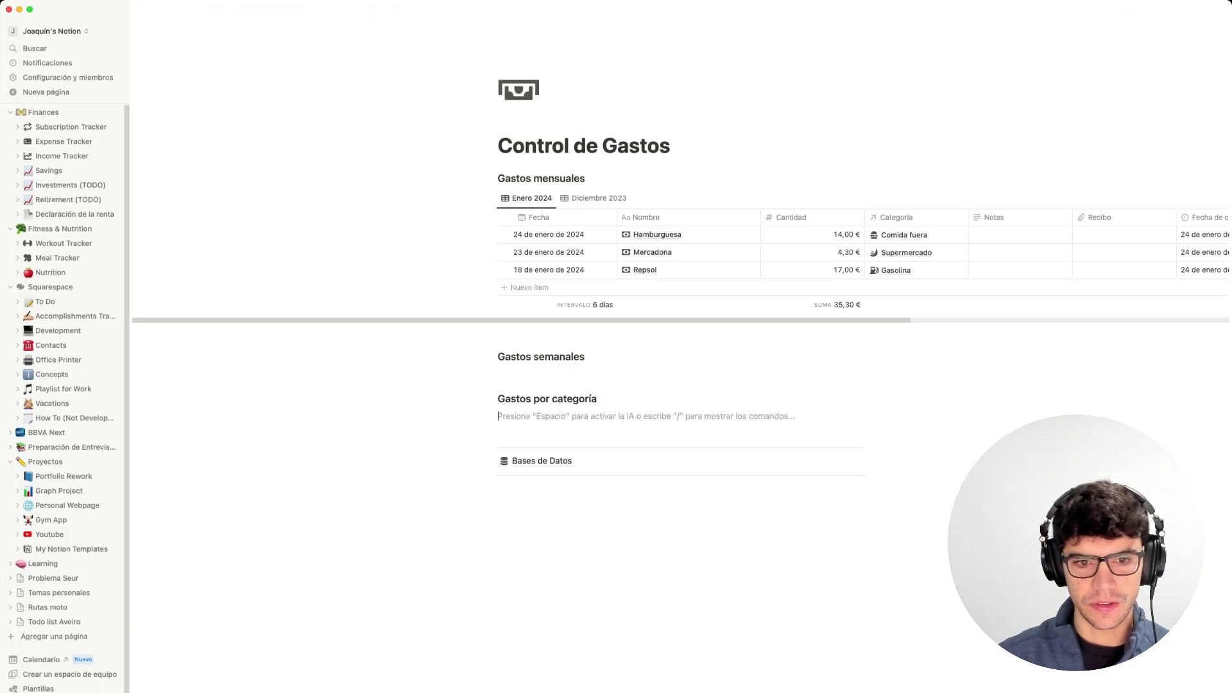
{"action": "key", "text": "Up"}
{"action": "key", "text": "Return"}
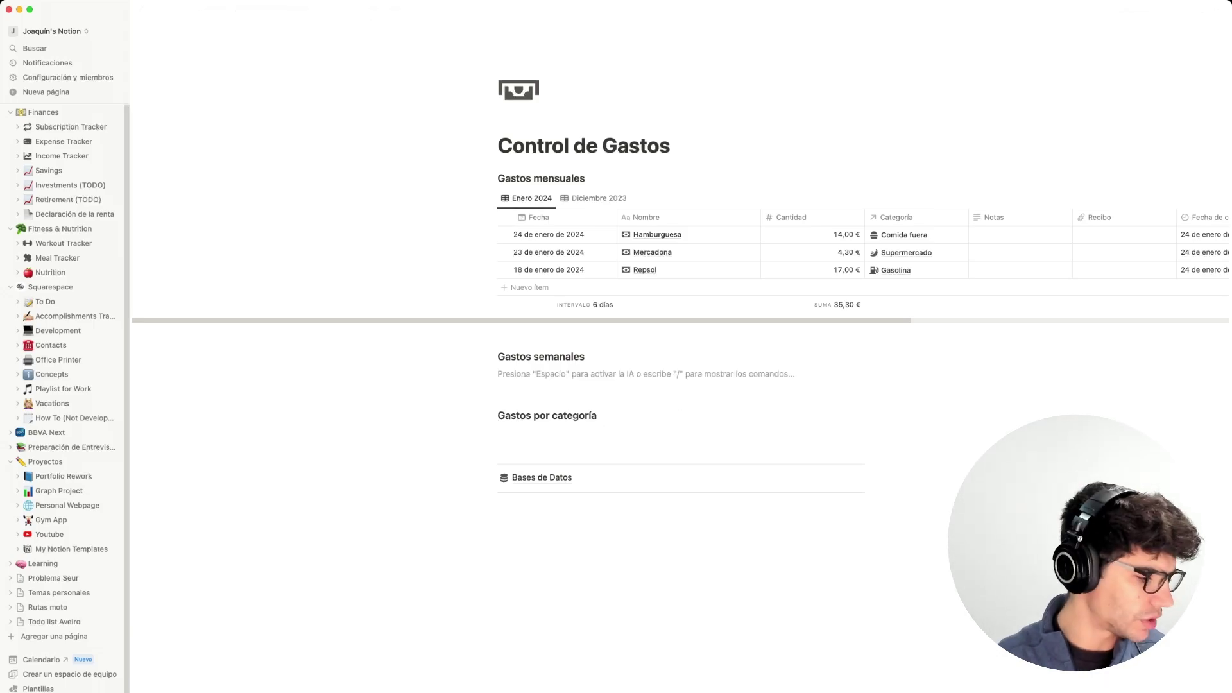
{"action": "type", "text": "/databa"}
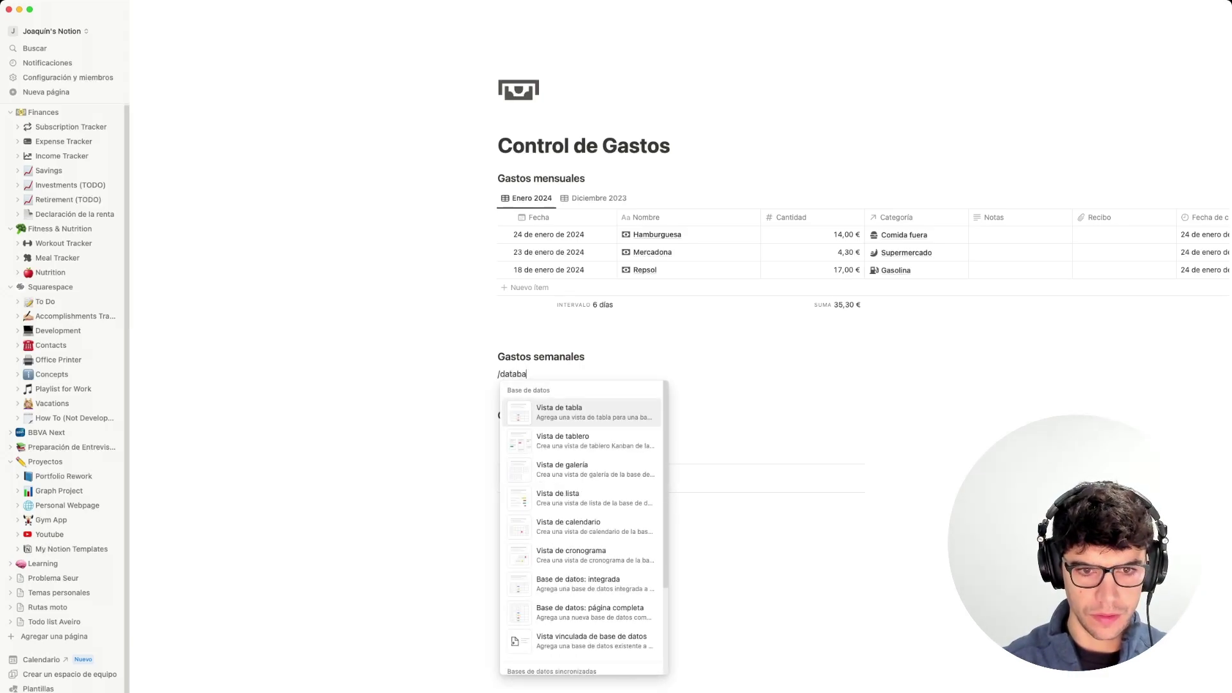
{"action": "key", "text": "Return"}
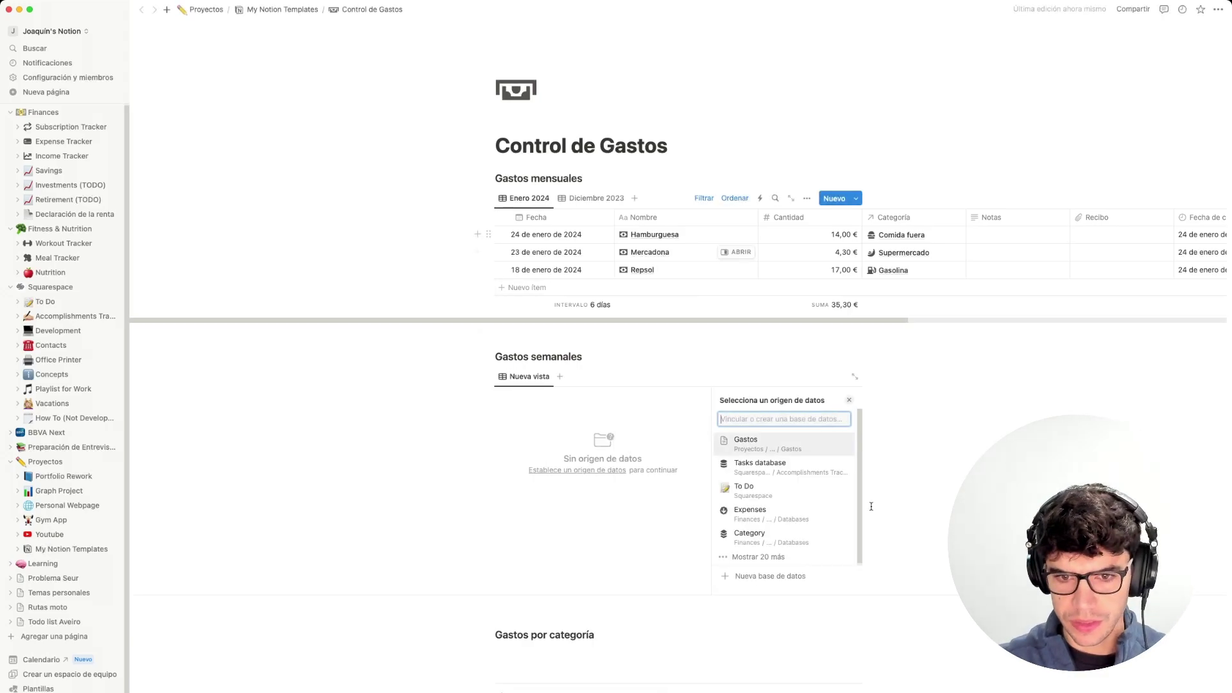
{"action": "left_click", "coordinate": [769, 450]}
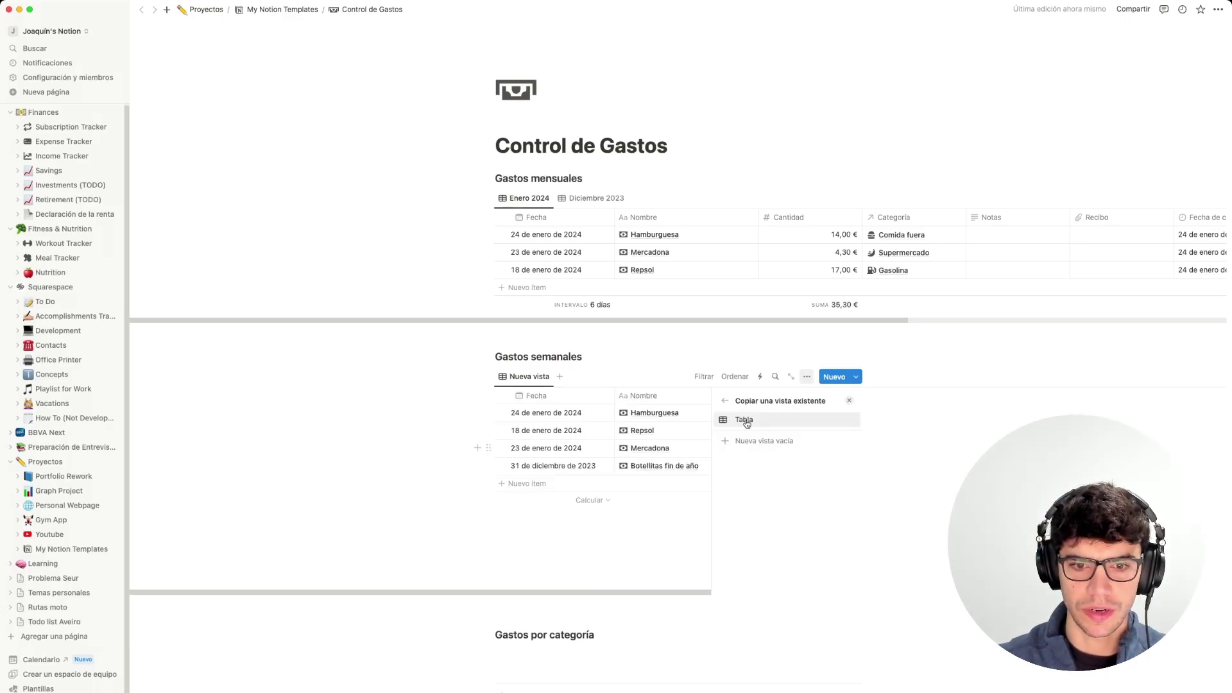
{"action": "left_click", "coordinate": [849, 400]}
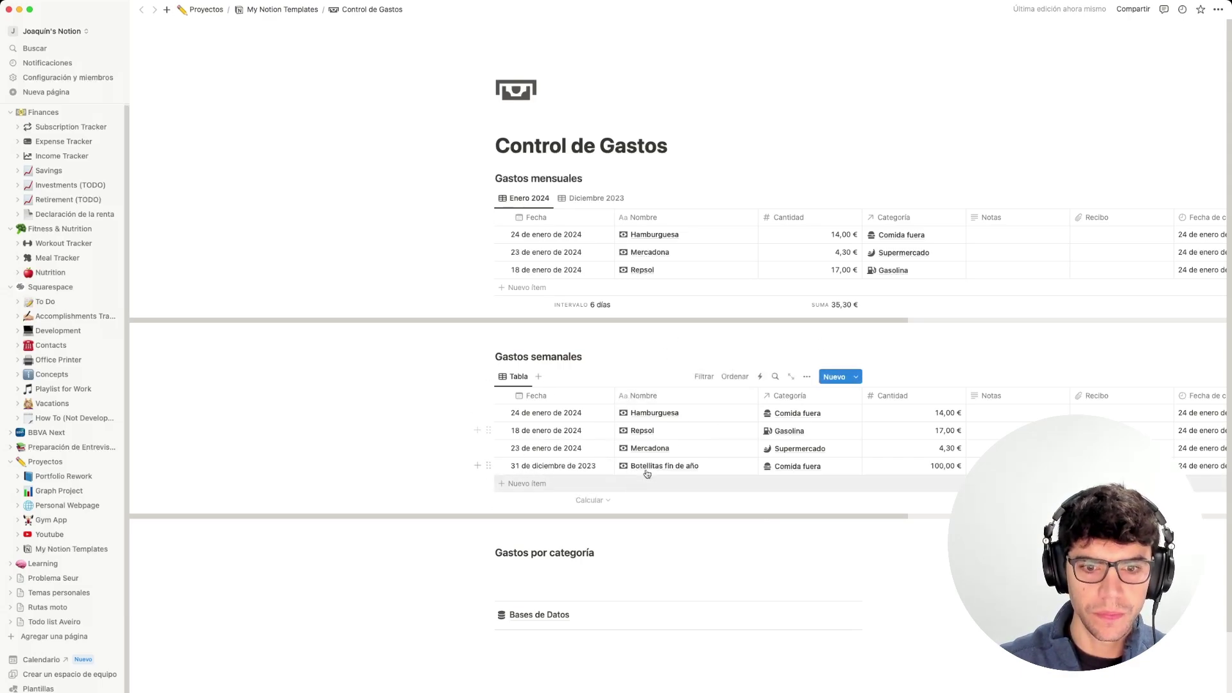
Change the layout of the Gastos semanales view to Tablero.
{"action": "left_click", "coordinate": [806, 378]}
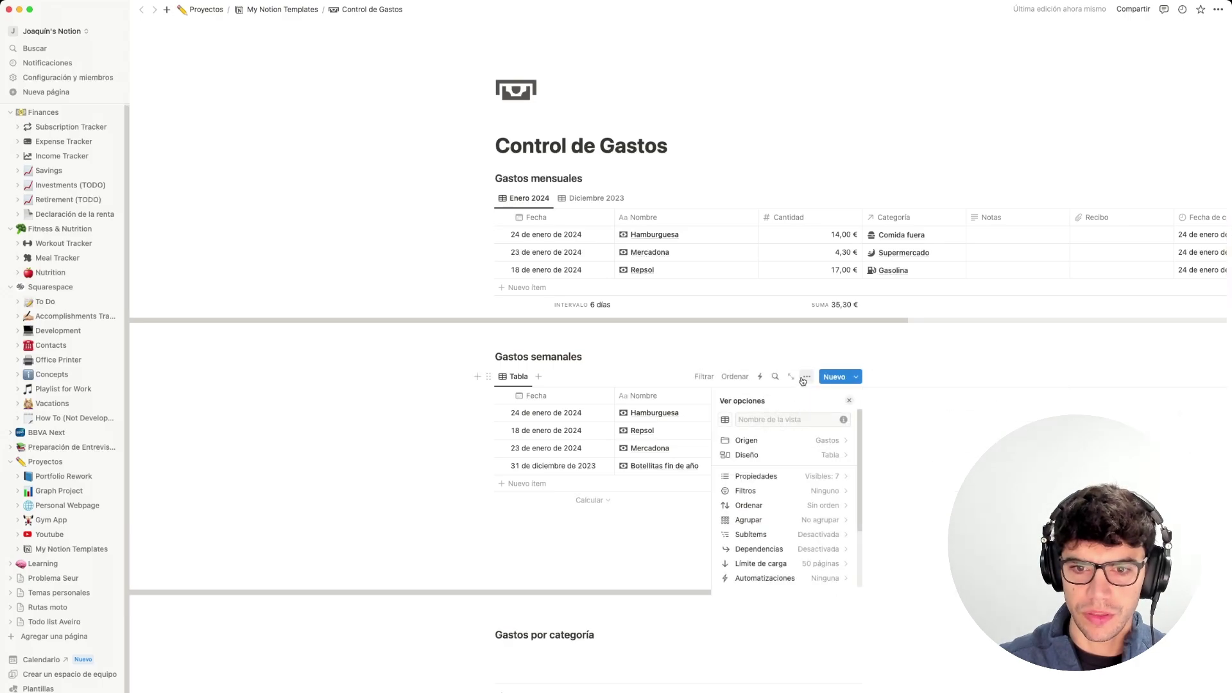
{"action": "left_click", "coordinate": [777, 455]}
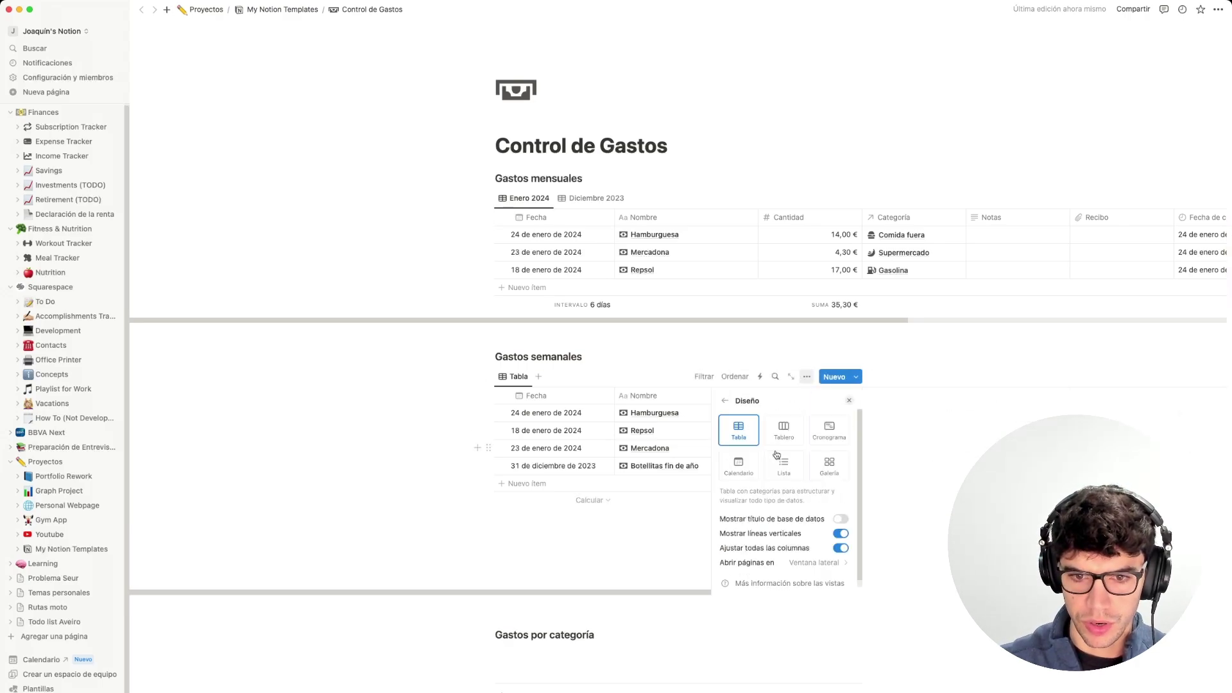
{"action": "left_click", "coordinate": [781, 430]}
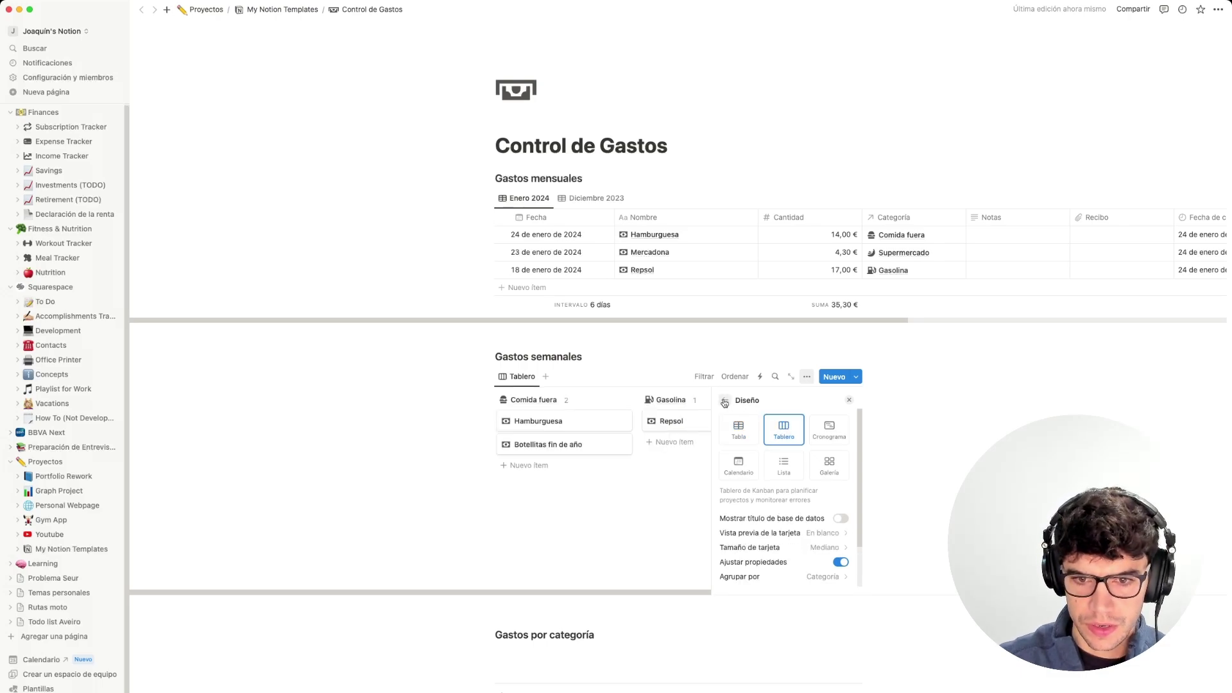
Group the Gastos semanales board by Fecha, with the dates grouped by Semana.
{"action": "scroll", "coordinate": [783, 501], "scroll_direction": "down", "scroll_amount": 2}
{"action": "left_click", "coordinate": [784, 530]}
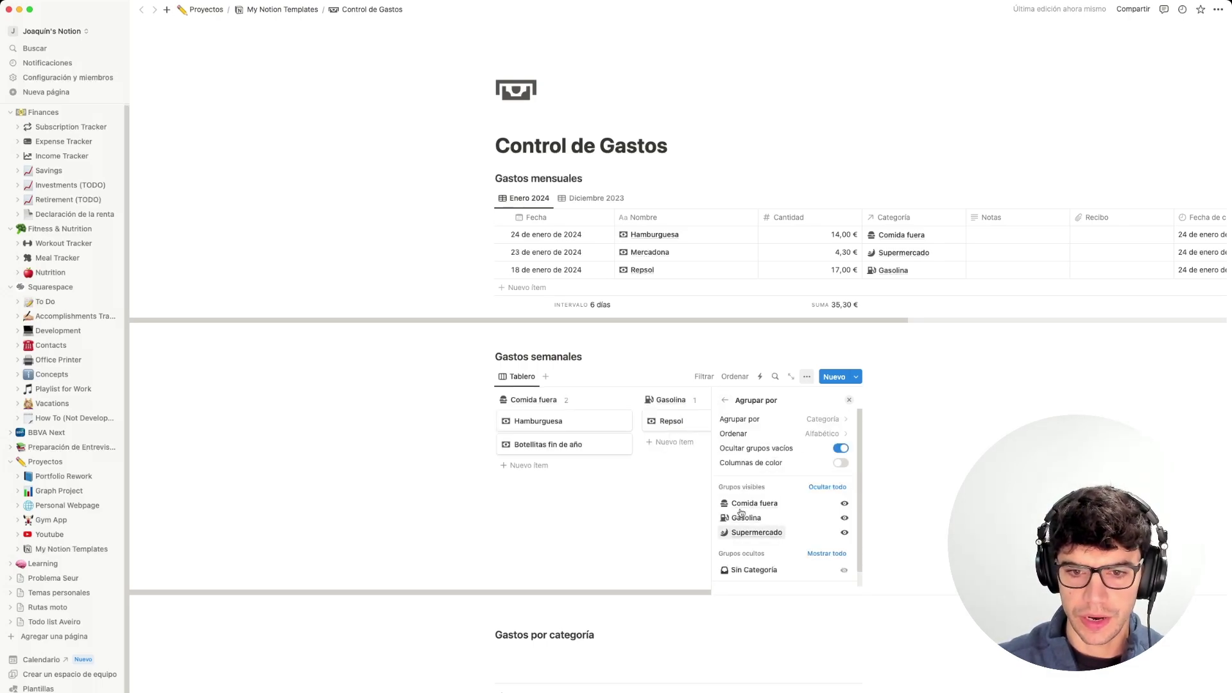
{"action": "left_click", "coordinate": [816, 420]}
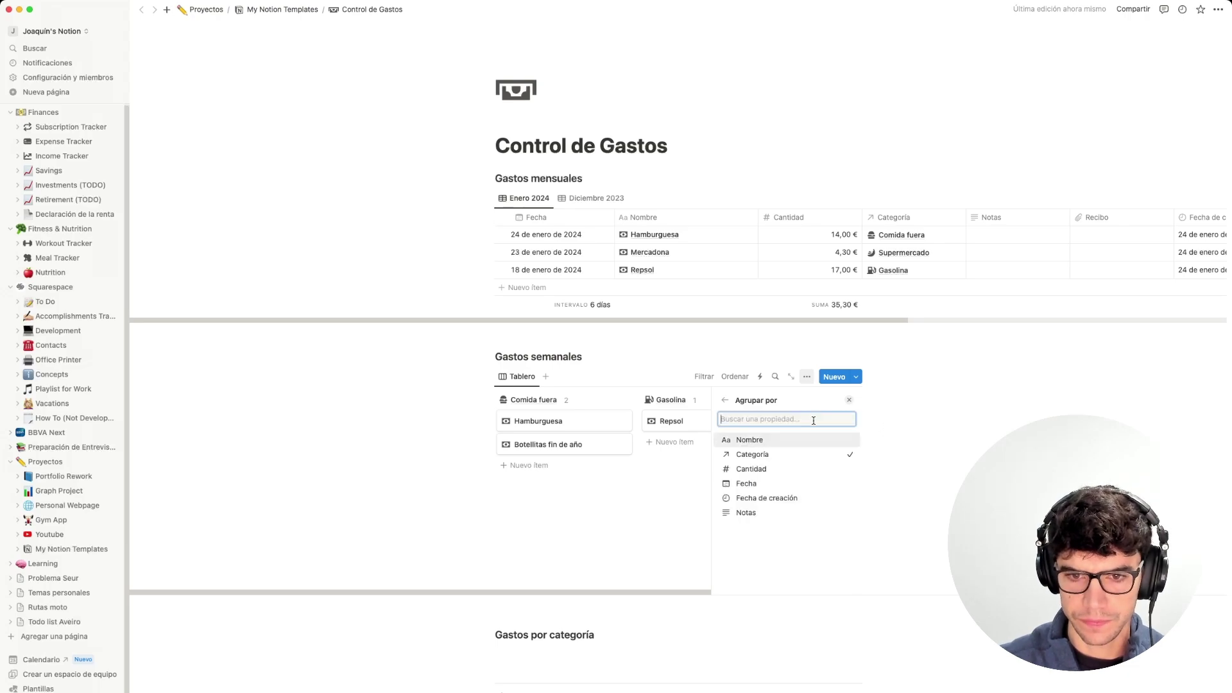
{"action": "left_click", "coordinate": [748, 484]}
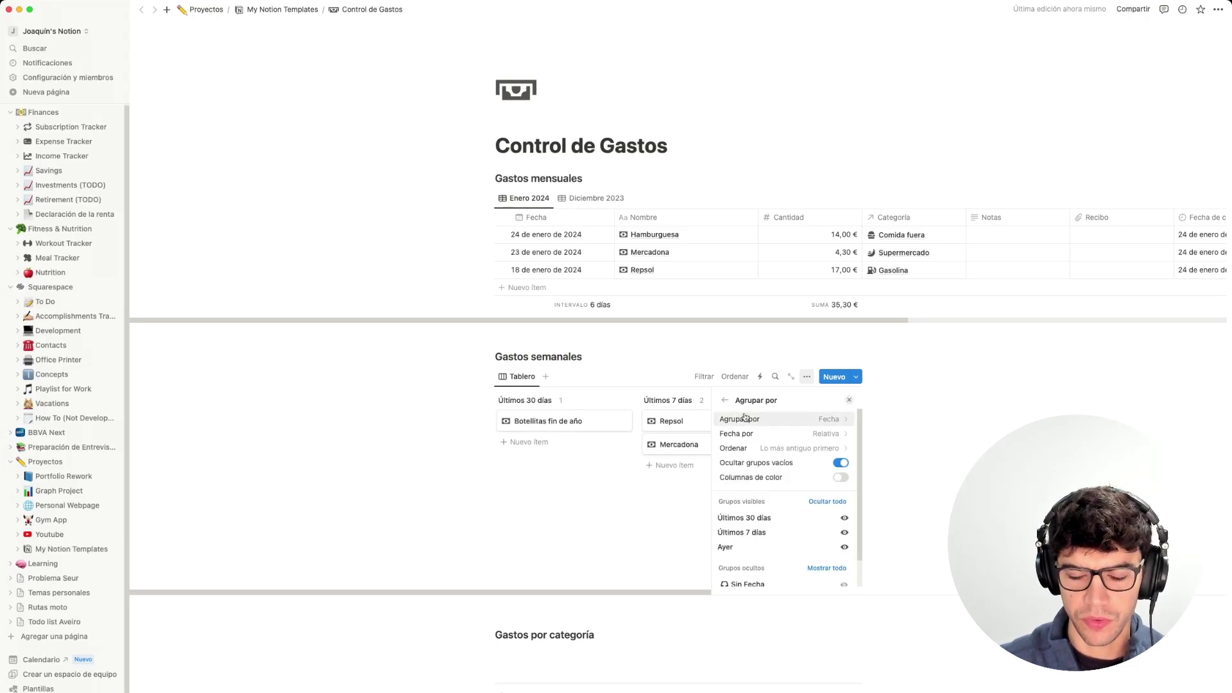
{"action": "left_click", "coordinate": [771, 439]}
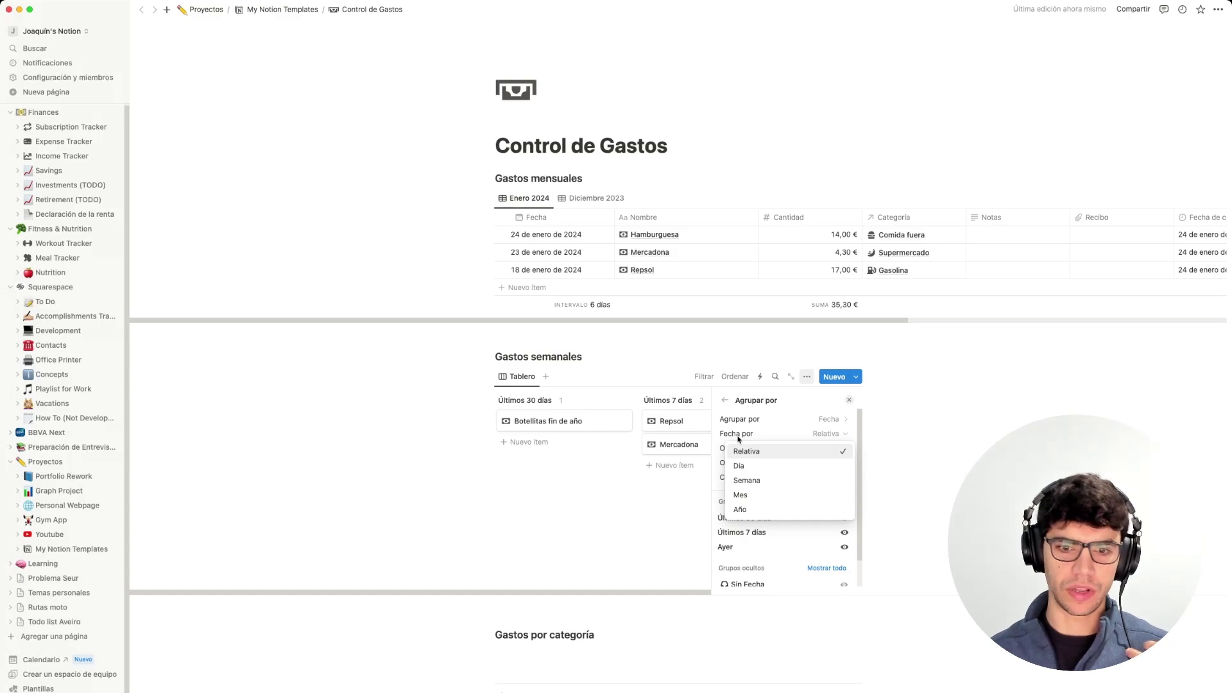
{"action": "left_click", "coordinate": [773, 481]}
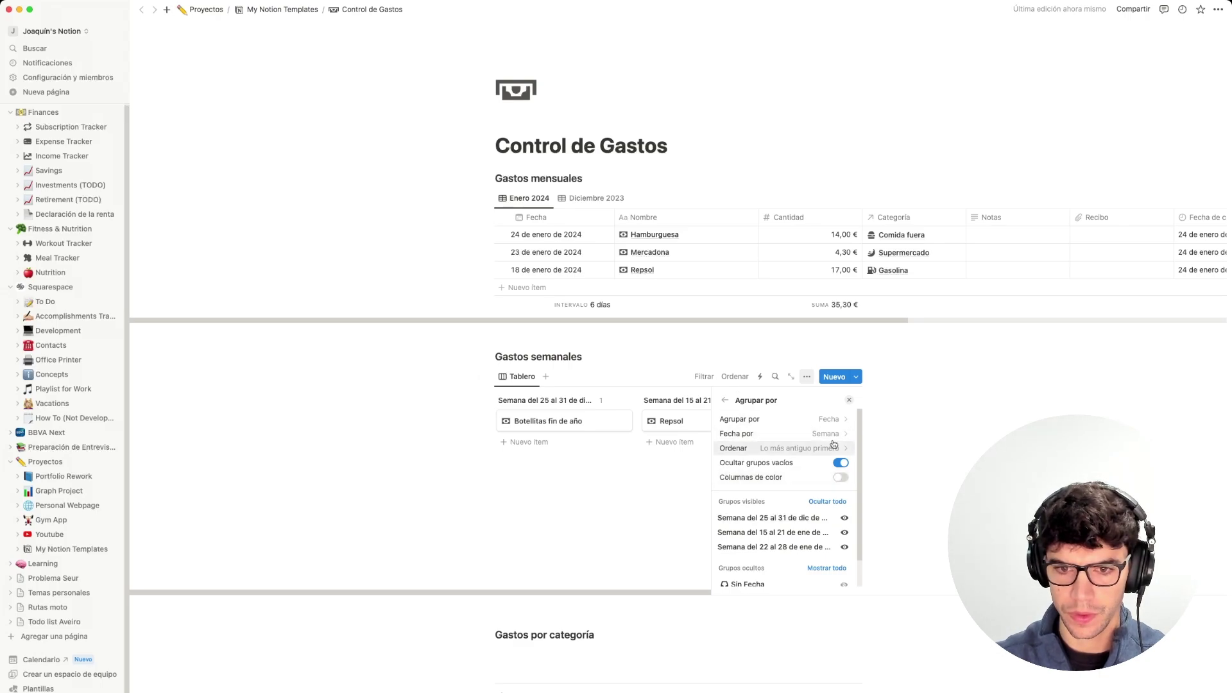
Order the week groups of the Gastos semanales board by Lo más nuevo primero.
{"action": "left_click", "coordinate": [786, 448]}
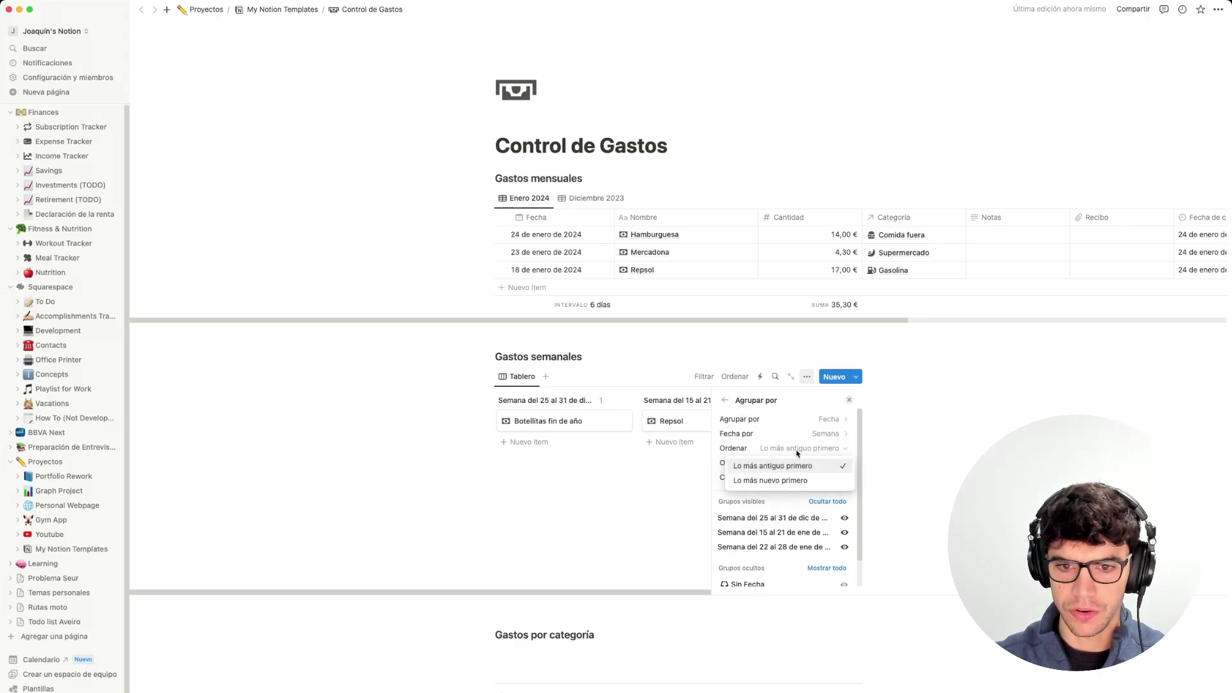
{"action": "left_click", "coordinate": [799, 449]}
{"action": "left_click", "coordinate": [781, 450]}
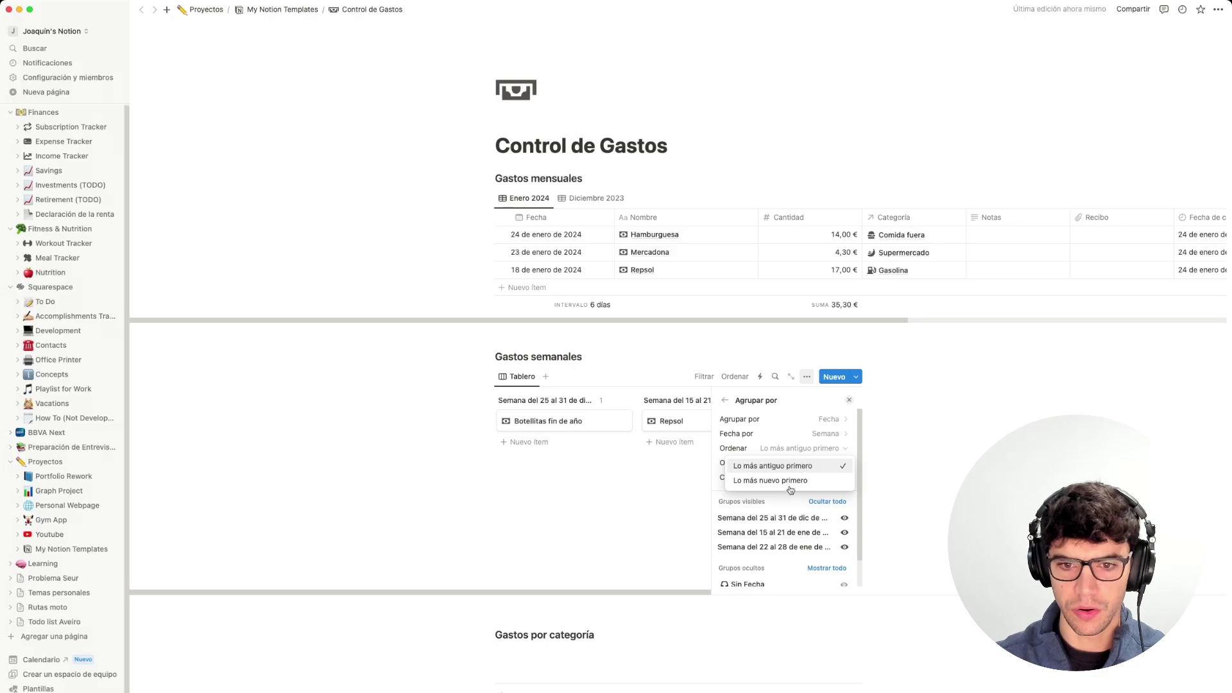
{"action": "left_click", "coordinate": [789, 482]}
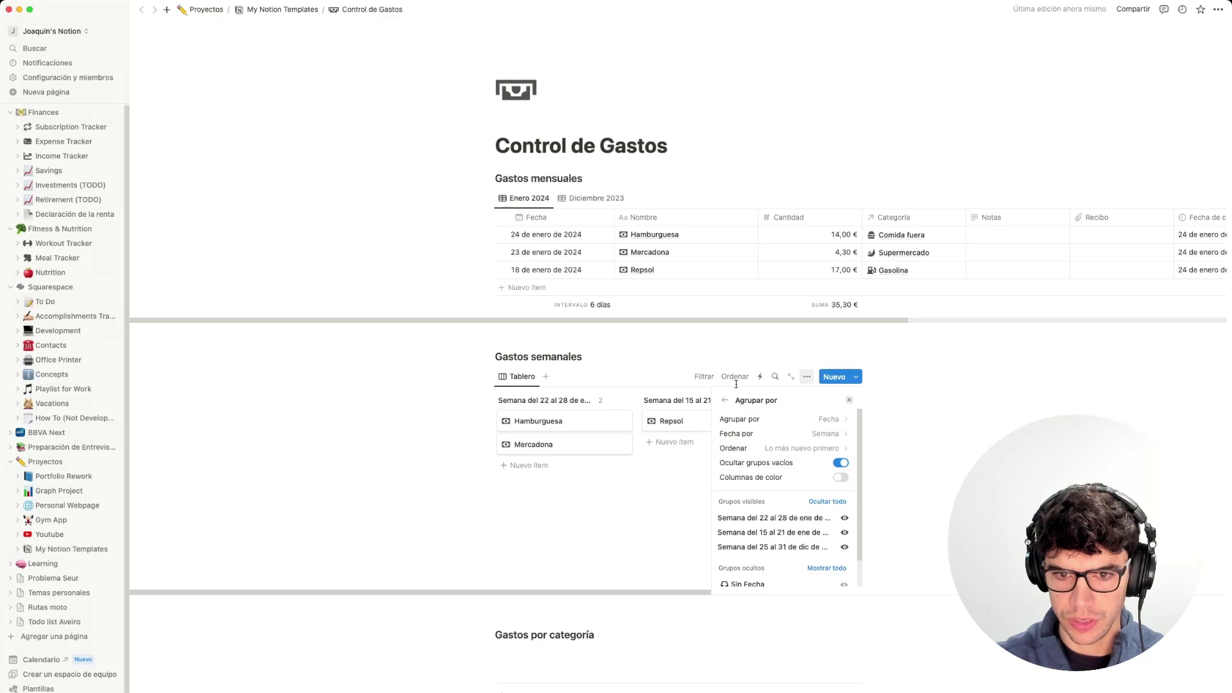
{"action": "left_click", "coordinate": [674, 467]}
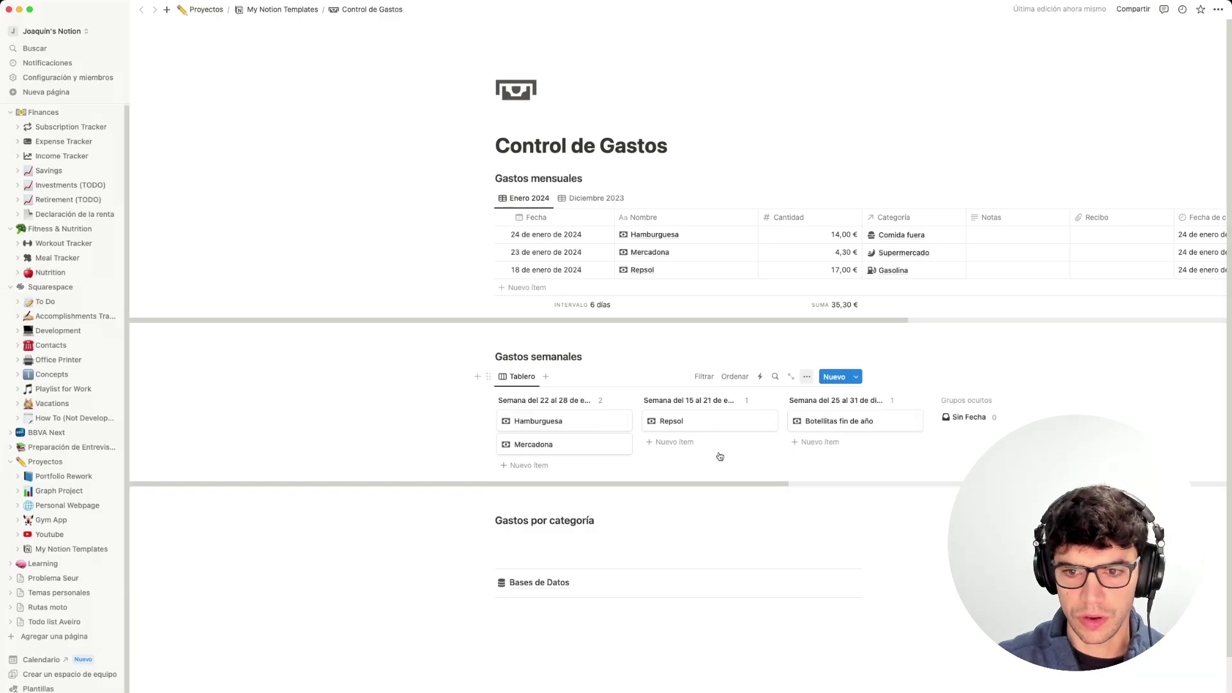
Make the Cantidad property visible on the cards of the Gastos semanales board.
{"action": "scroll", "coordinate": [580, 444], "scroll_direction": "right", "scroll_amount": 1}
{"action": "scroll", "coordinate": [580, 444], "scroll_direction": "left", "scroll_amount": 1}
{"action": "scroll", "coordinate": [580, 444], "scroll_direction": "right", "scroll_amount": 2}
{"action": "scroll", "coordinate": [580, 444], "scroll_direction": "left", "scroll_amount": 2}
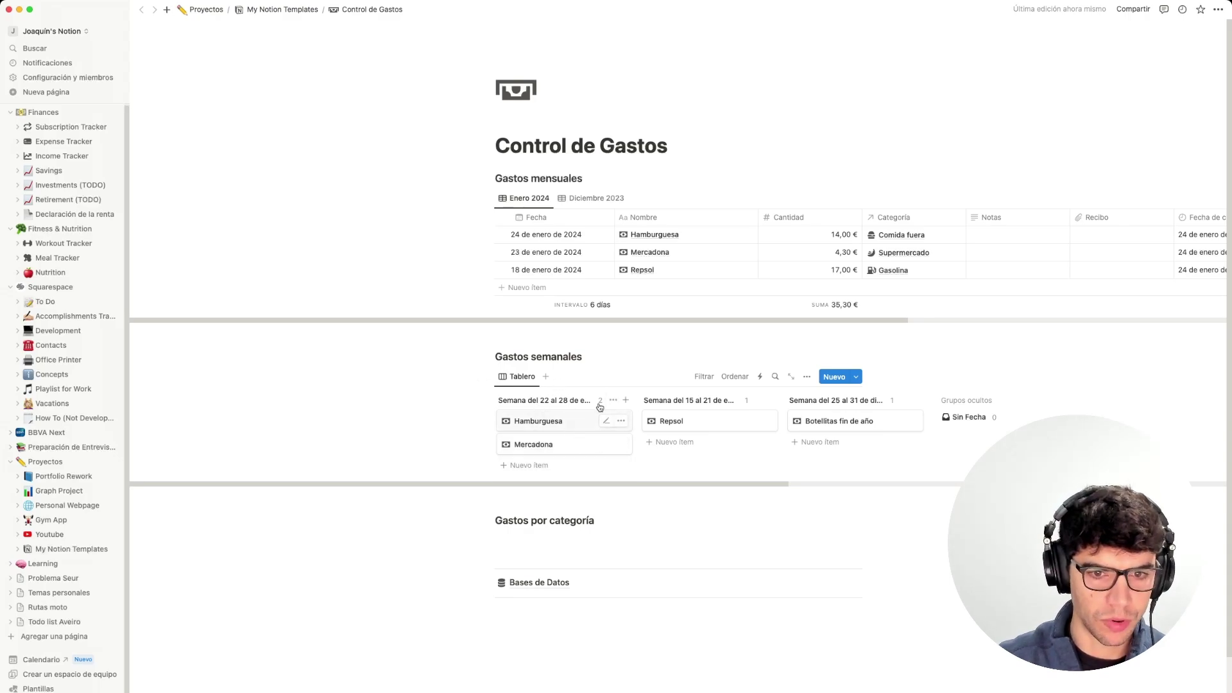
{"action": "left_click", "coordinate": [806, 377]}
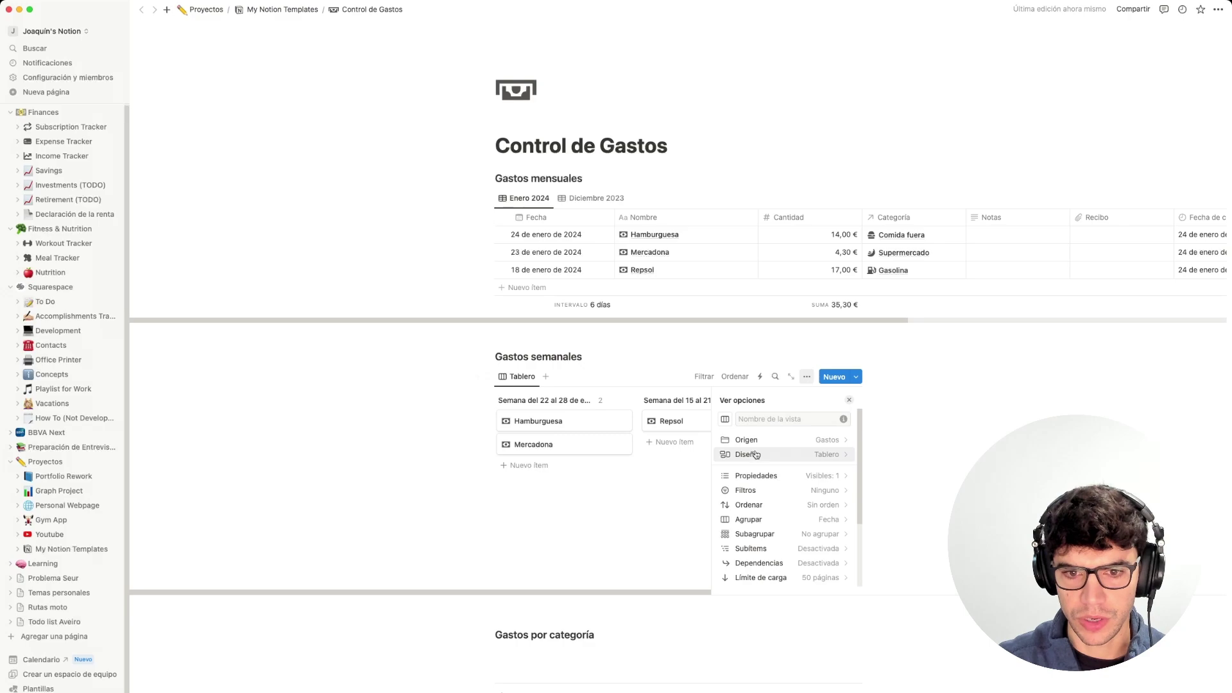
{"action": "left_click", "coordinate": [761, 477]}
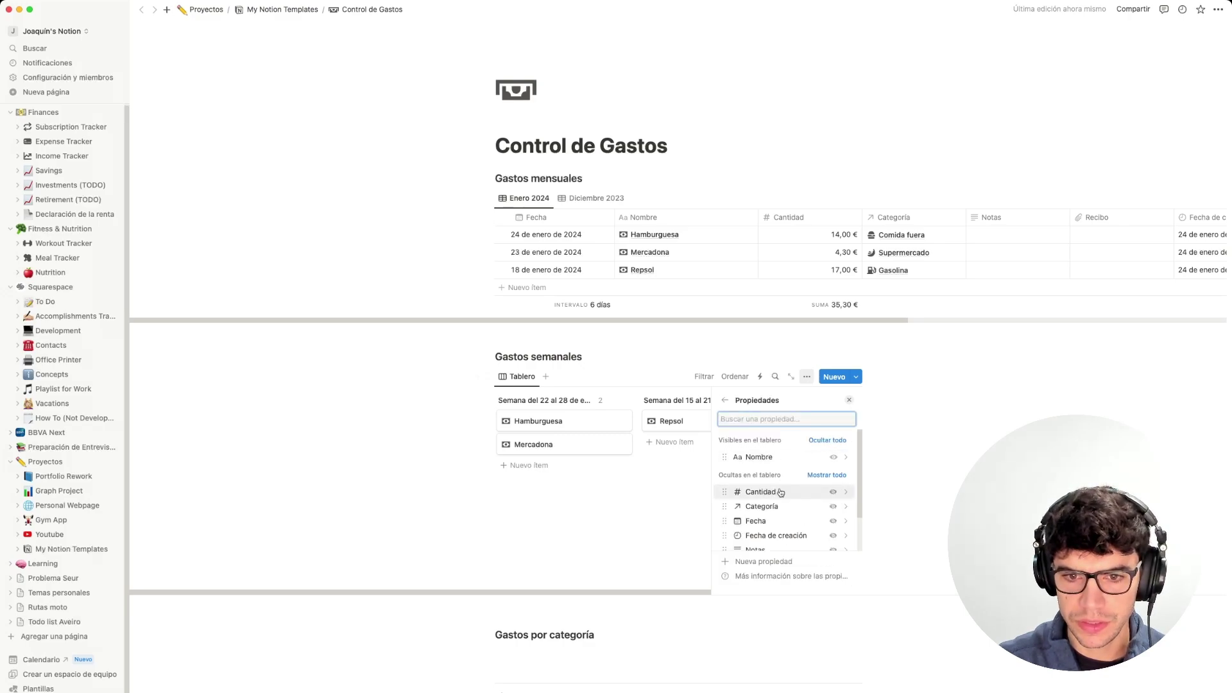
{"action": "left_click", "coordinate": [832, 486]}
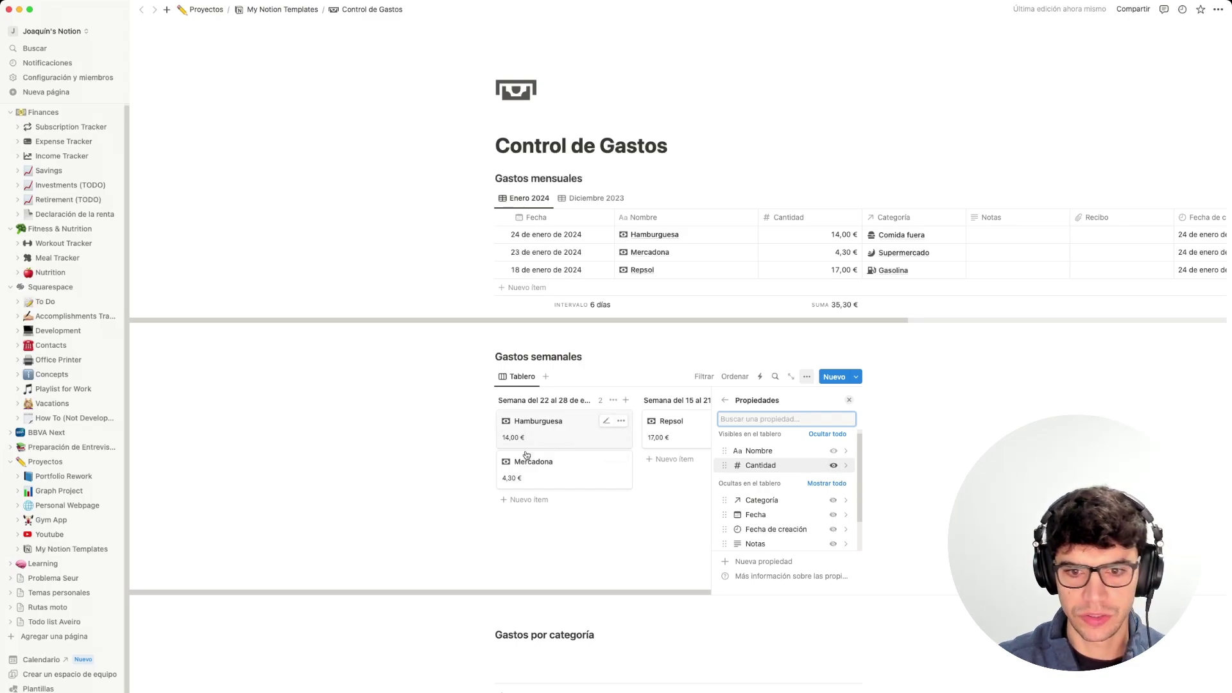
{"action": "scroll", "coordinate": [789, 506], "scroll_direction": "down", "scroll_amount": 2}
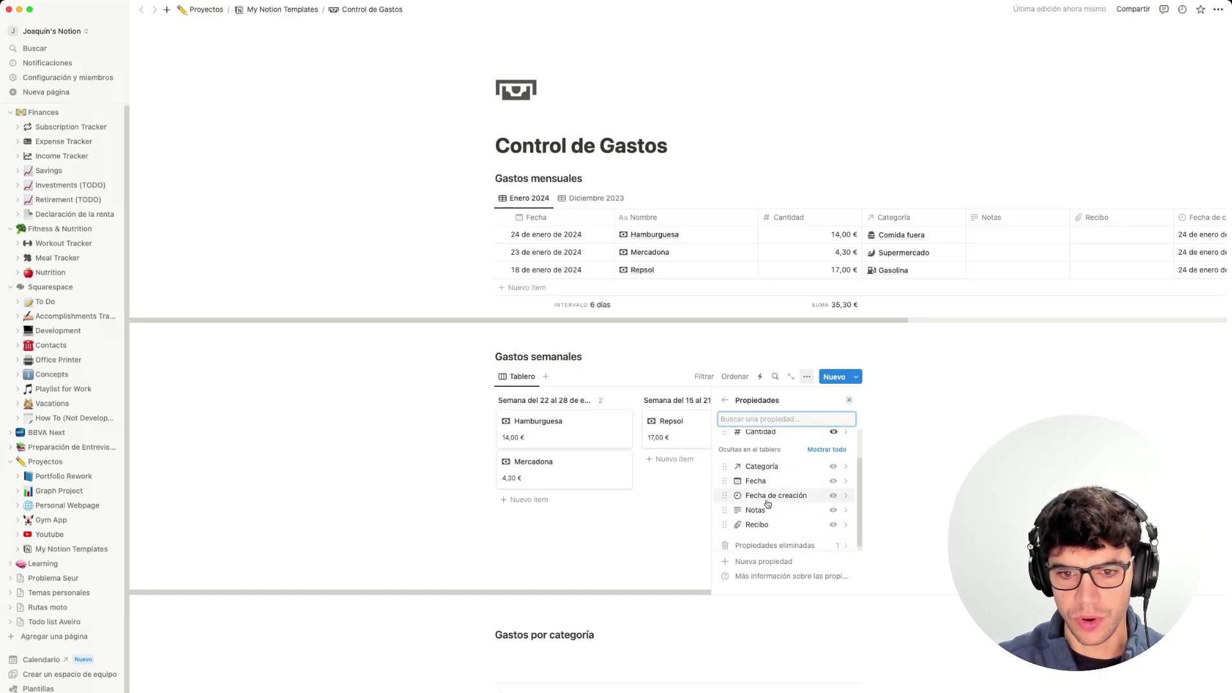
Make the Notas property visible on the cards of the Gastos semanales board.
{"action": "scroll", "coordinate": [770, 507], "scroll_direction": "up", "scroll_amount": 2}
{"action": "scroll", "coordinate": [808, 513], "scroll_direction": "down", "scroll_amount": 2}
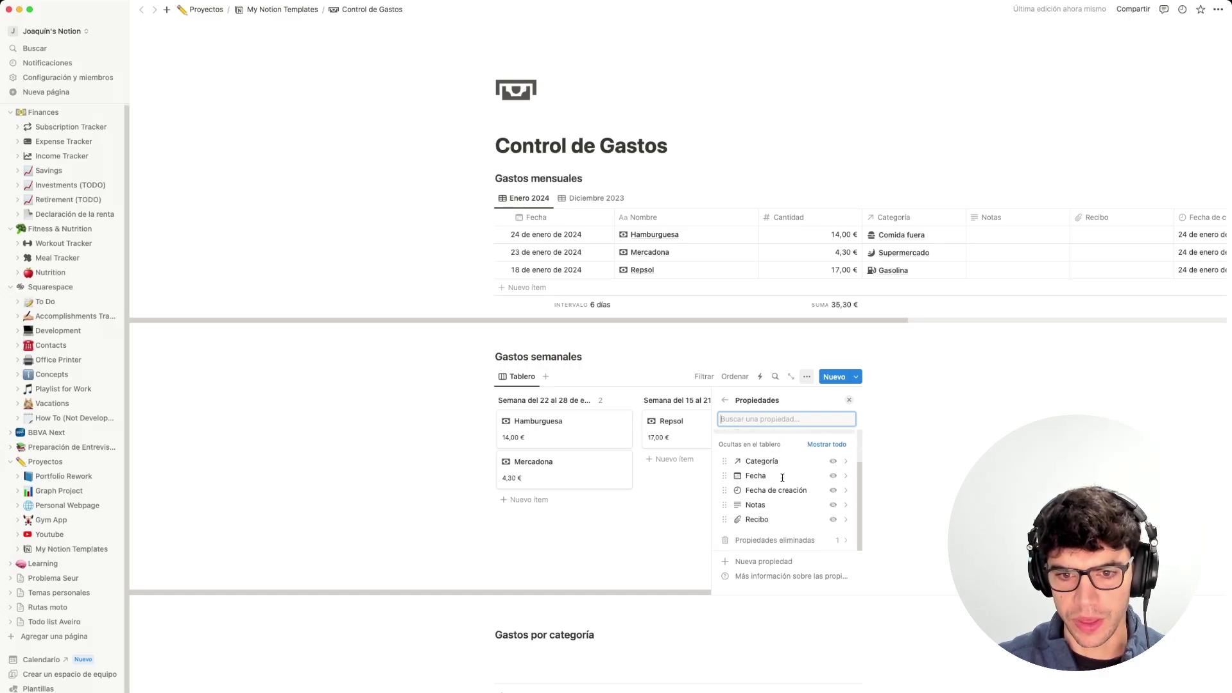
{"action": "left_click", "coordinate": [834, 505]}
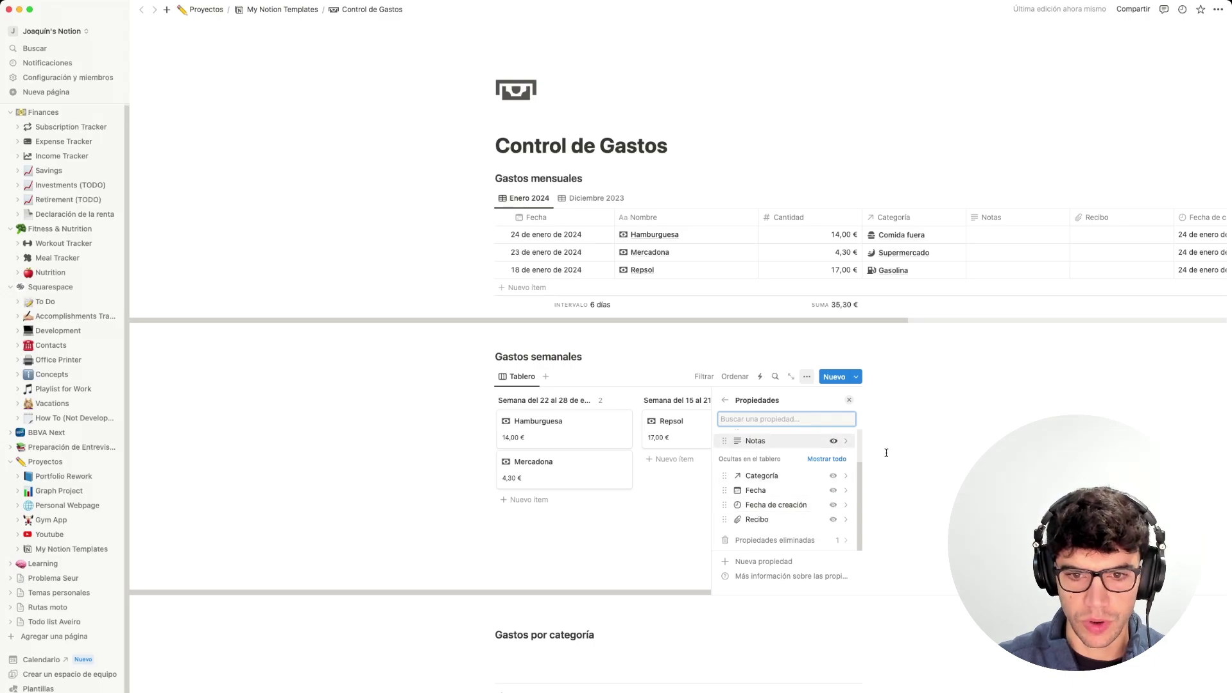
{"action": "scroll", "coordinate": [802, 482], "scroll_direction": "up", "scroll_amount": 2}
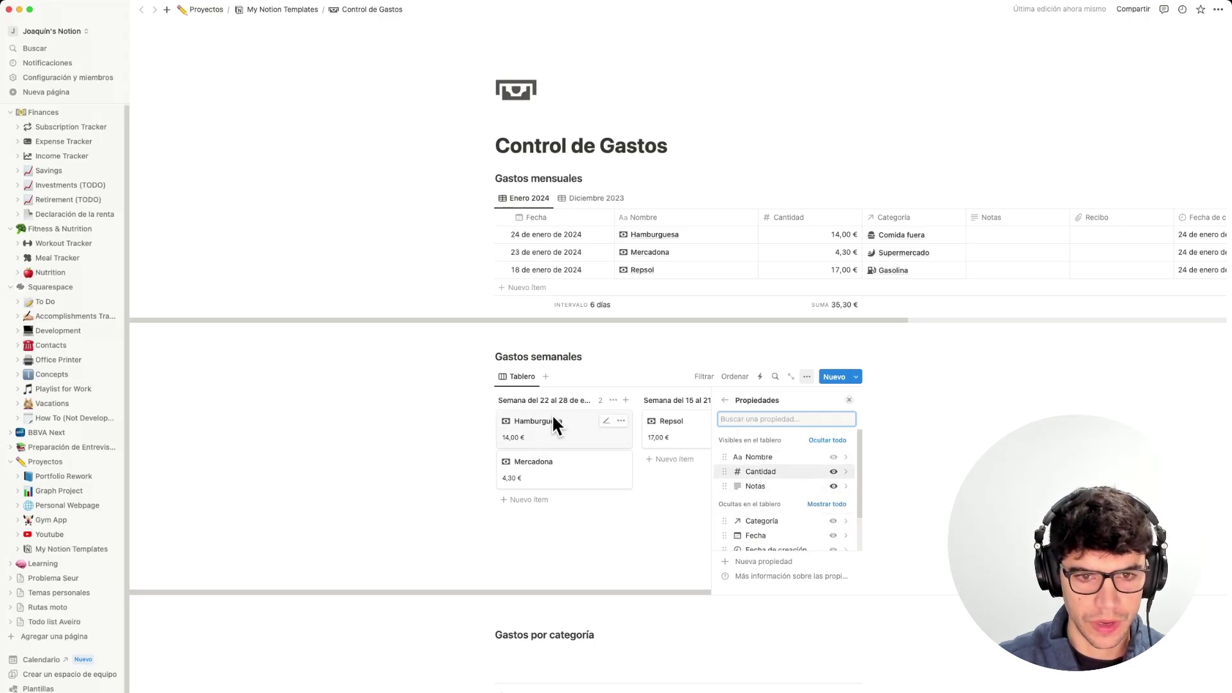
Enter the note "Estaba deliciosa" for the Hamburguesa expense in the Enero 2024 table.
{"action": "left_click", "coordinate": [1015, 240]}
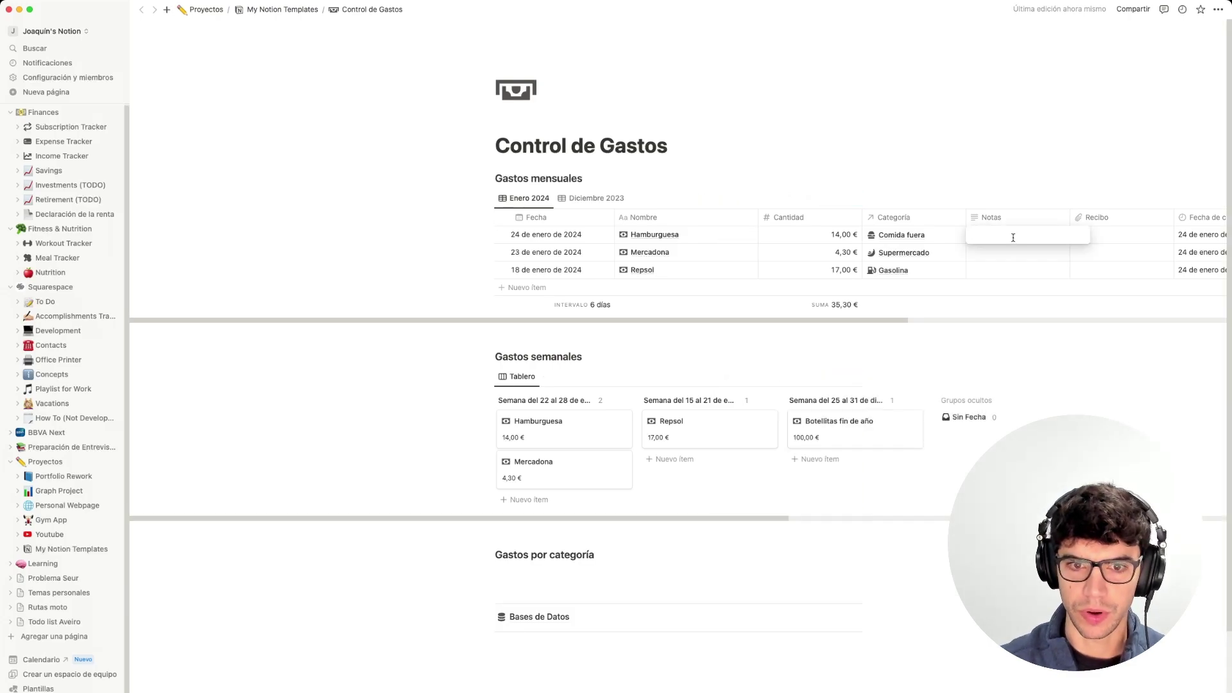
{"action": "type", "text": "Estaaba deliciosa"}
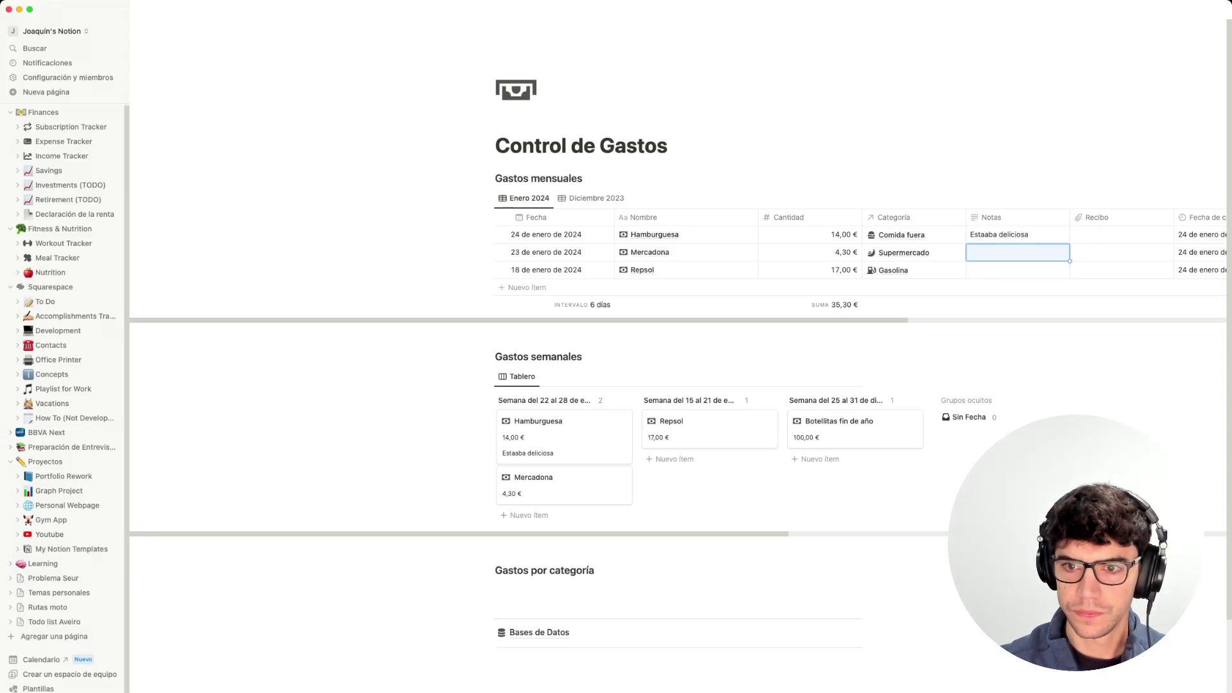
{"action": "left_click", "coordinate": [985, 232]}
{"action": "key", "text": "BackSpace"}
{"action": "key", "text": "Return"}
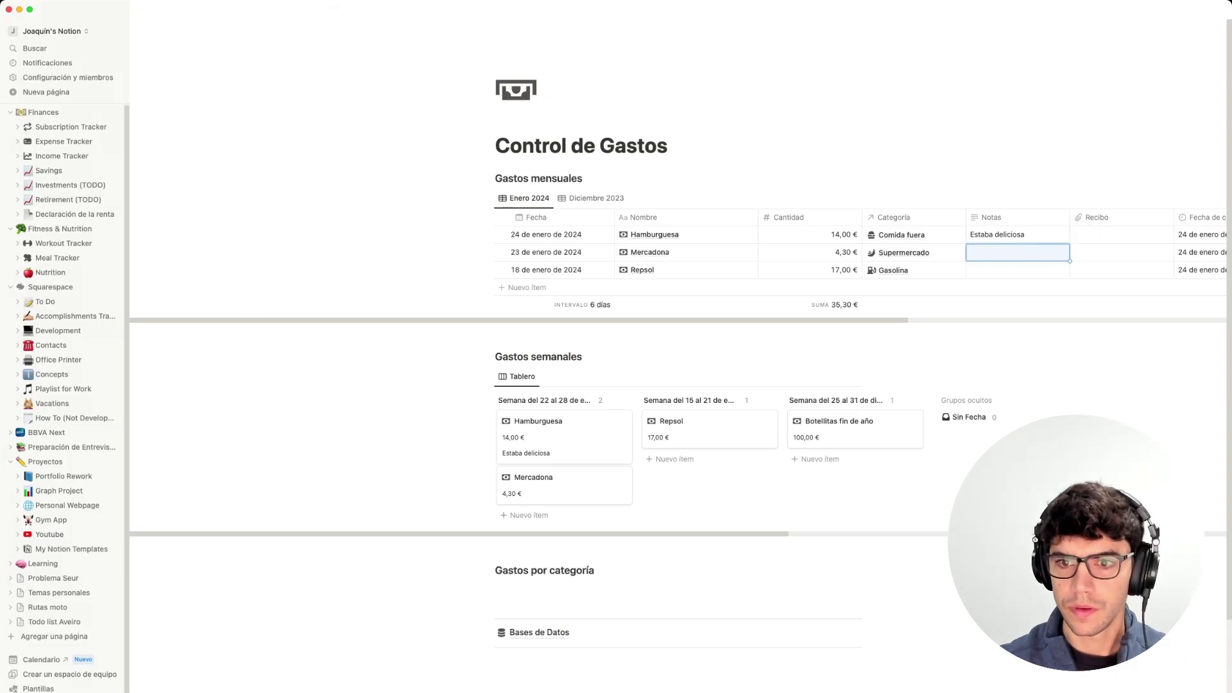
{"action": "left_click", "coordinate": [457, 440]}
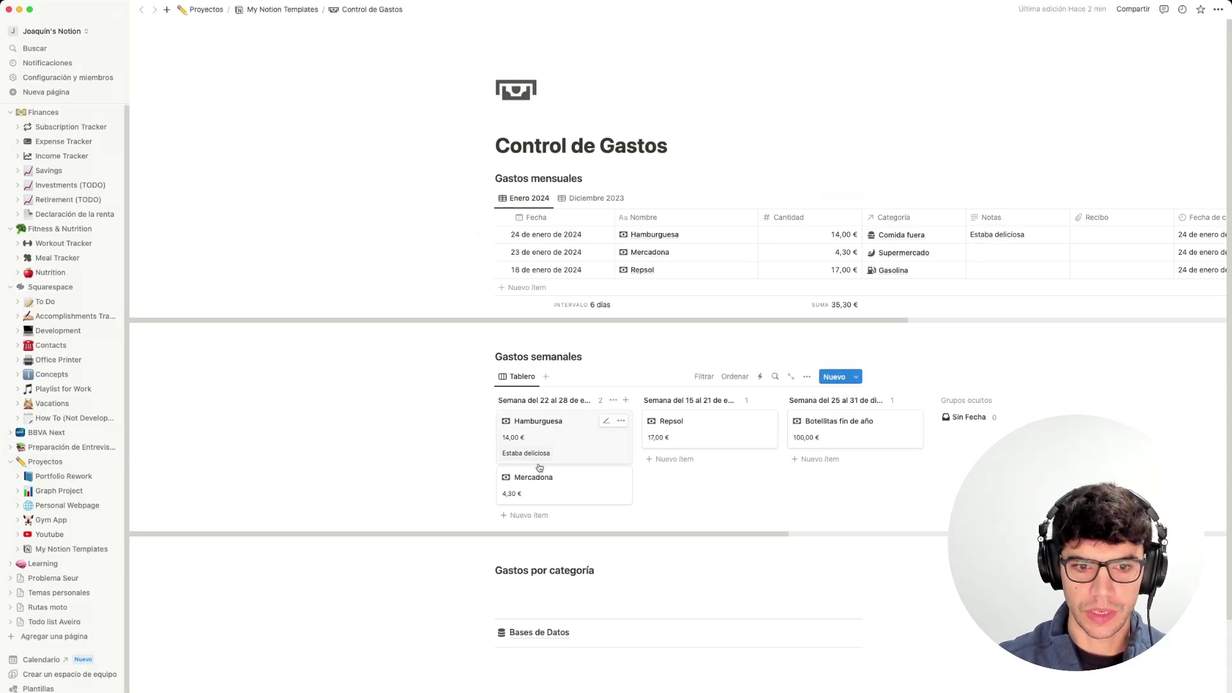
Make the Categoría property visible on the cards of the Gastos semanales board.
{"action": "left_click", "coordinate": [807, 377]}
{"action": "left_click", "coordinate": [753, 476]}
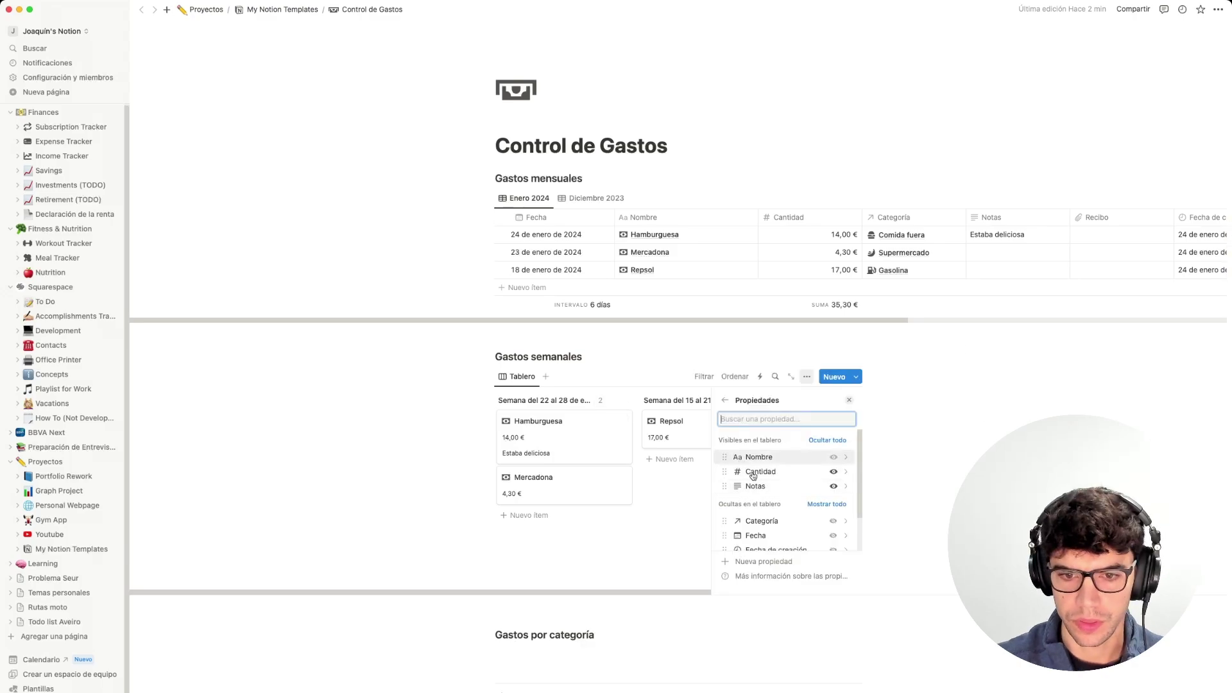
{"action": "scroll", "coordinate": [747, 547], "scroll_direction": "down", "scroll_amount": 2}
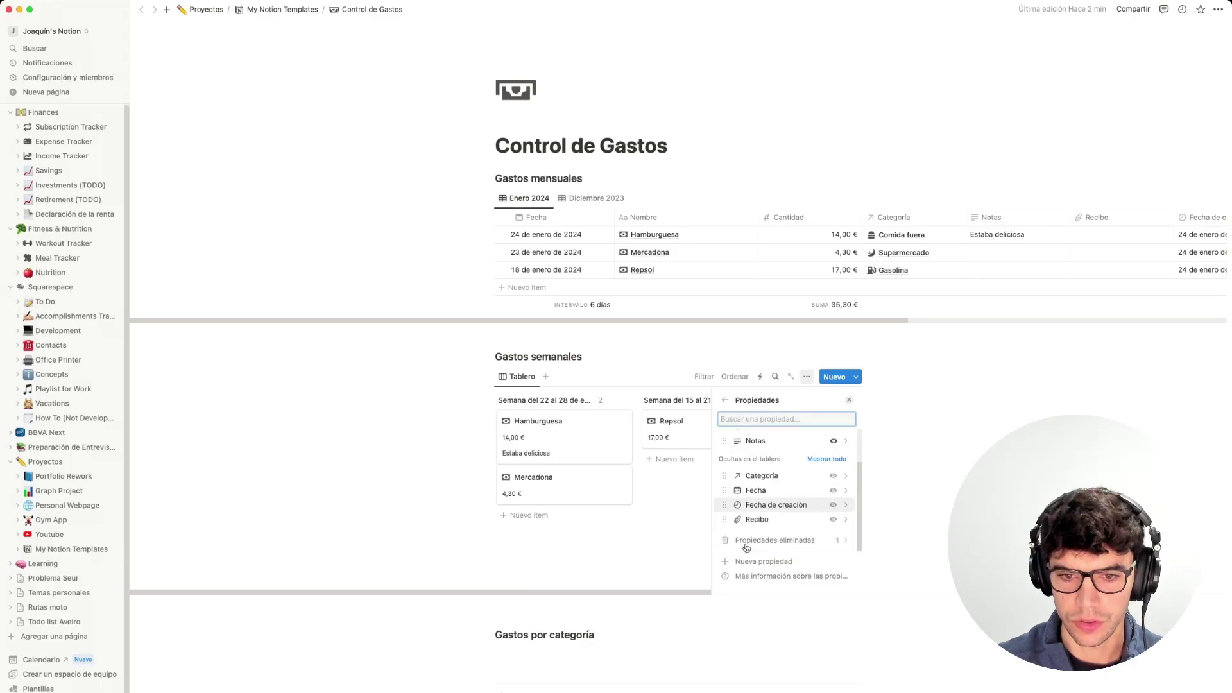
{"action": "left_click", "coordinate": [834, 476]}
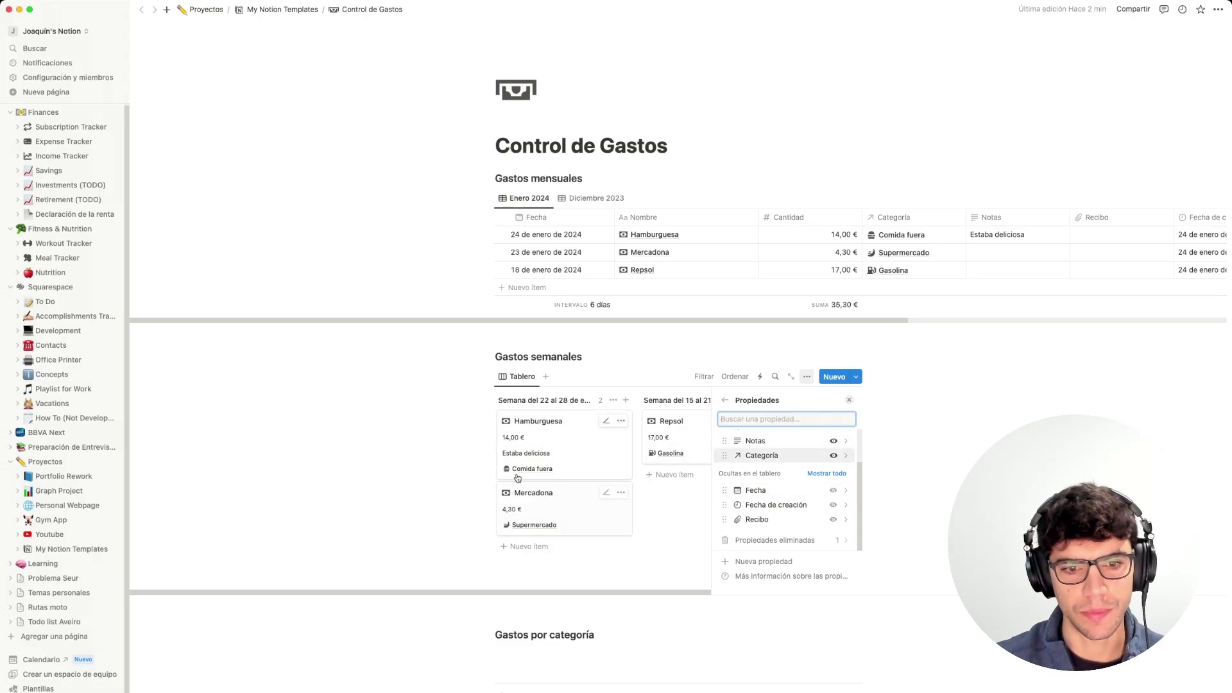
{"action": "scroll", "coordinate": [760, 456], "scroll_direction": "up", "scroll_amount": 3}
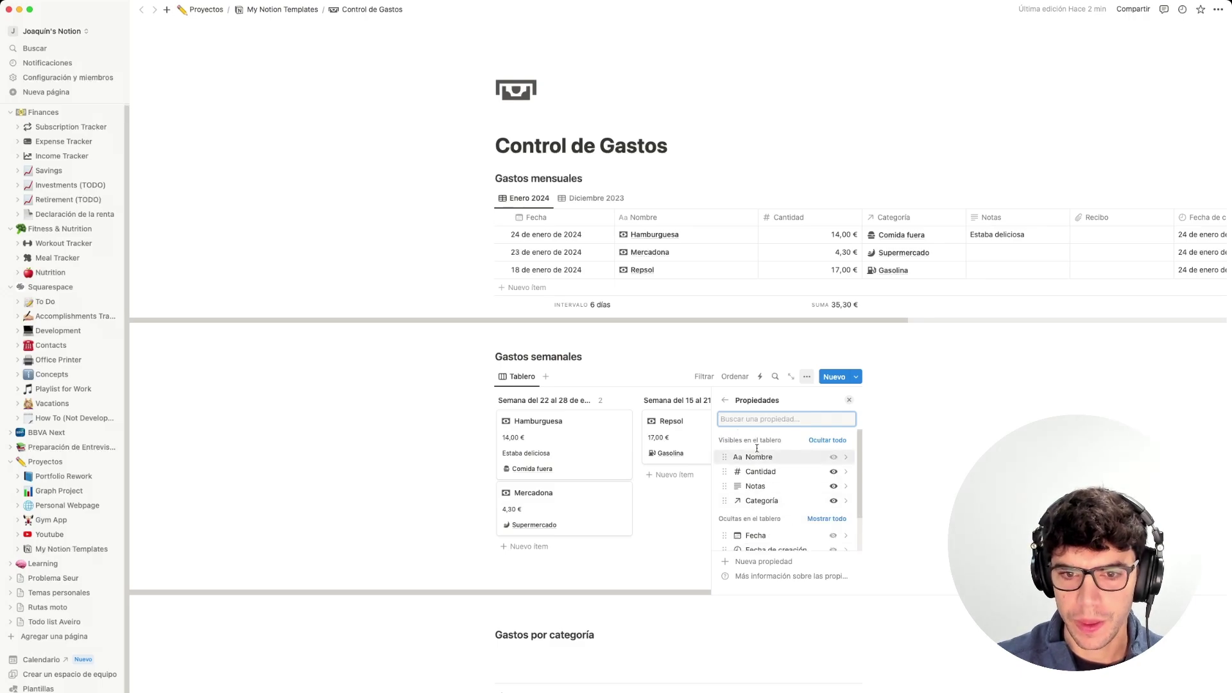
Sort the Gastos semanales board by Fecha in Descendente order and close the view options.
{"action": "left_click", "coordinate": [724, 400]}
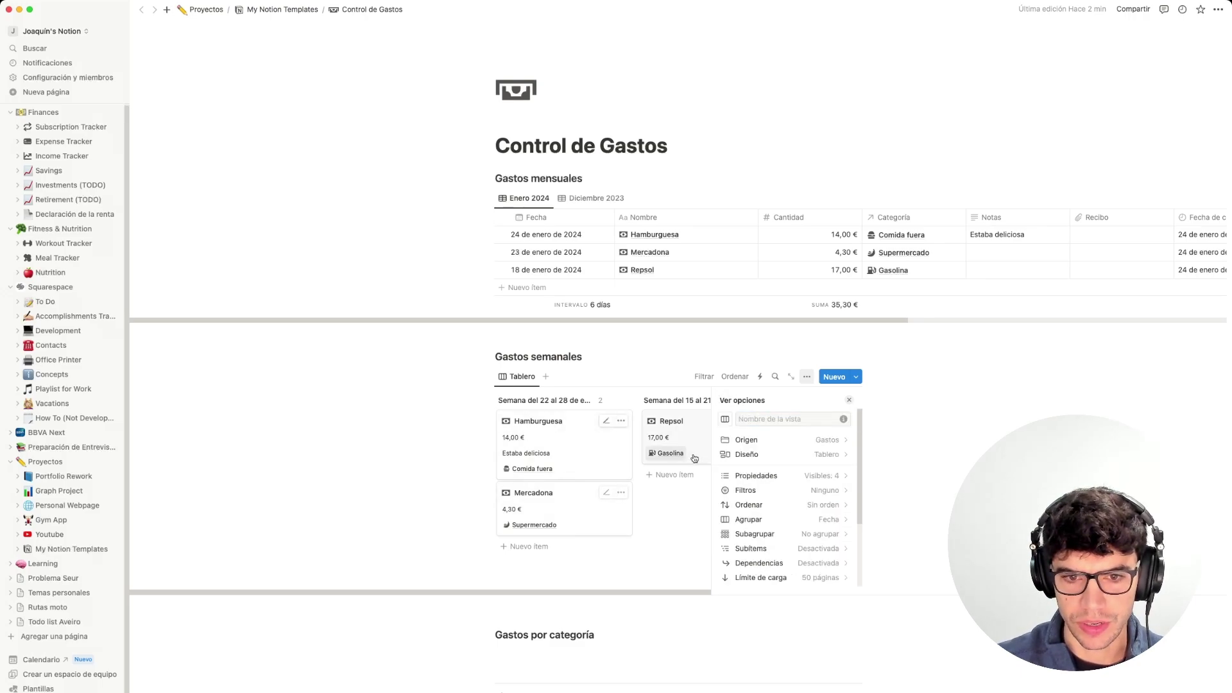
{"action": "left_click", "coordinate": [748, 504]}
{"action": "left_click", "coordinate": [744, 483]}
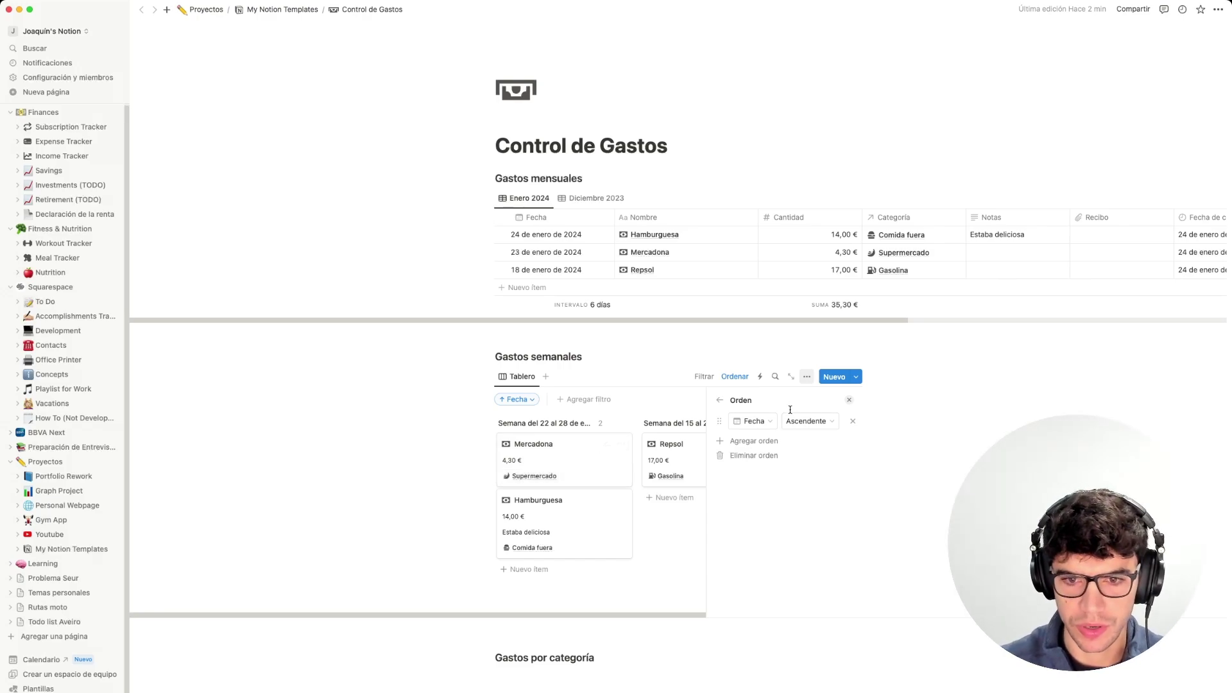
{"action": "left_click", "coordinate": [808, 421]}
{"action": "left_click", "coordinate": [790, 456]}
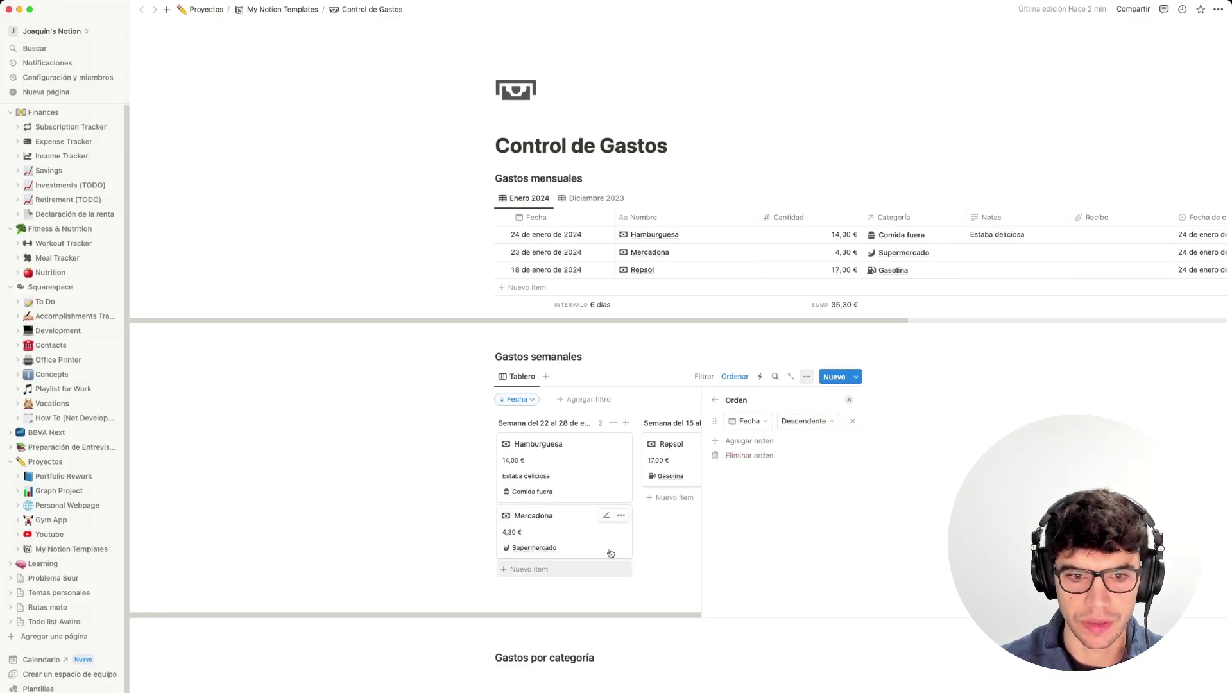
{"action": "left_click", "coordinate": [714, 400]}
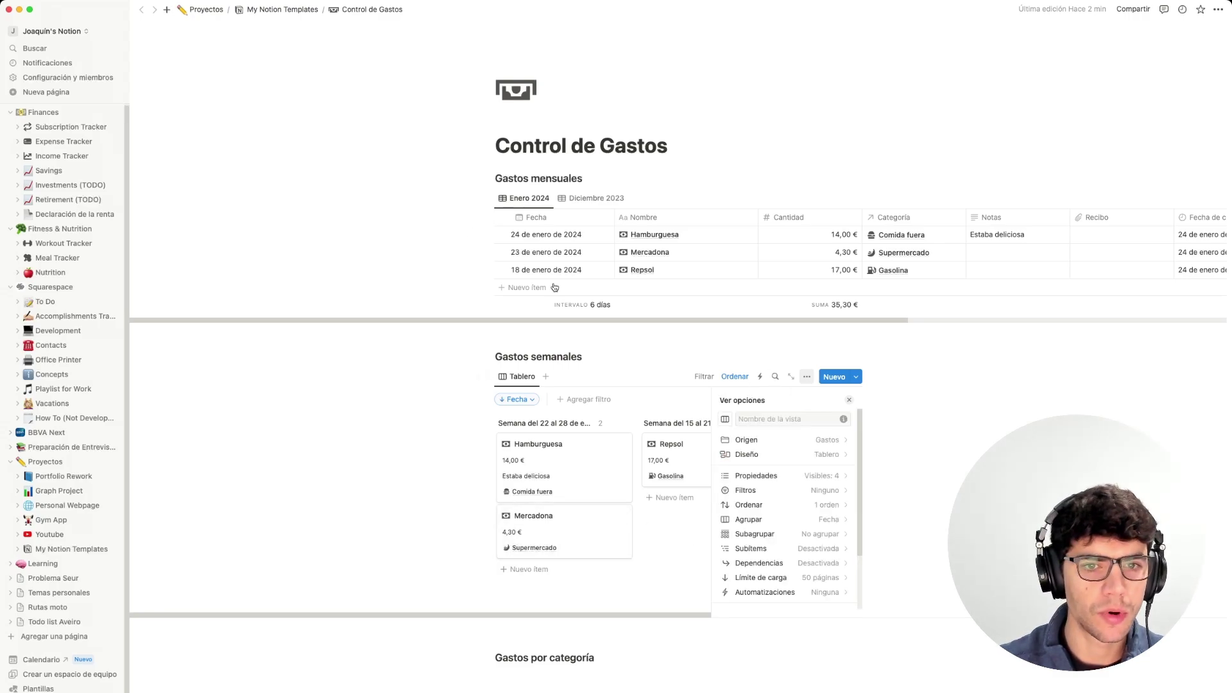
{"action": "left_click", "coordinate": [849, 401]}
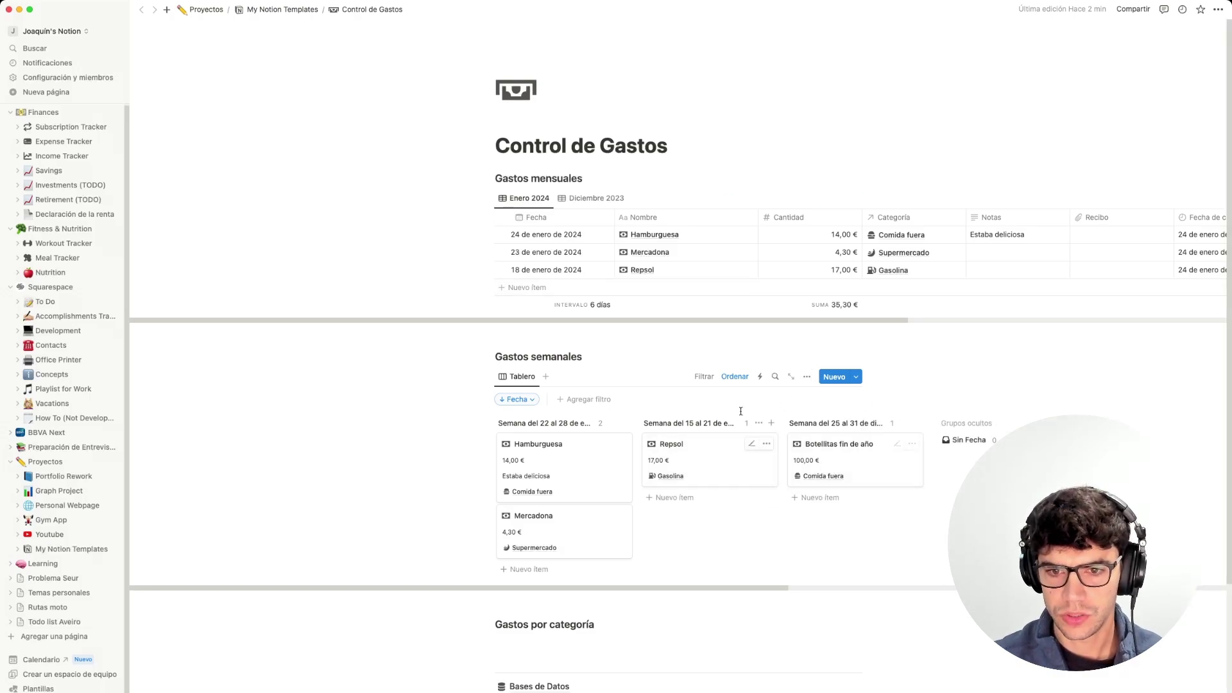
Review the columns of the Enero 2024 table and the cards of the Gastos semanales board.
{"action": "scroll", "coordinate": [898, 257], "scroll_direction": "right", "scroll_amount": 5}
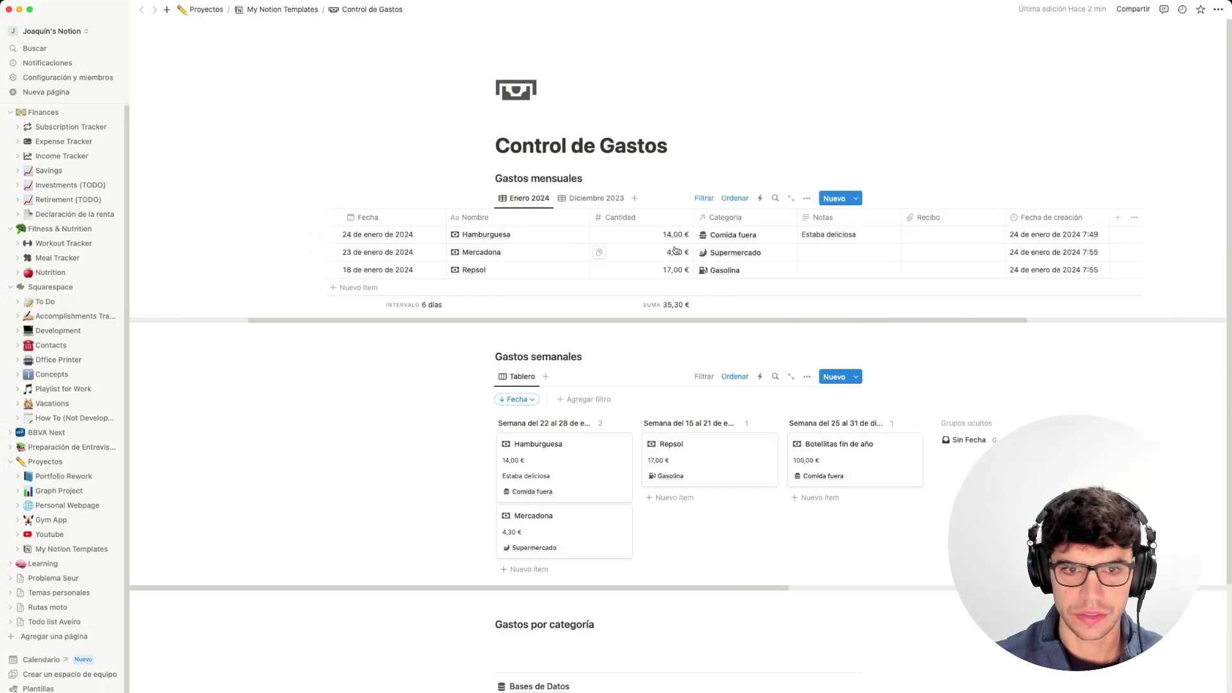
{"action": "scroll", "coordinate": [641, 257], "scroll_direction": "left", "scroll_amount": 2}
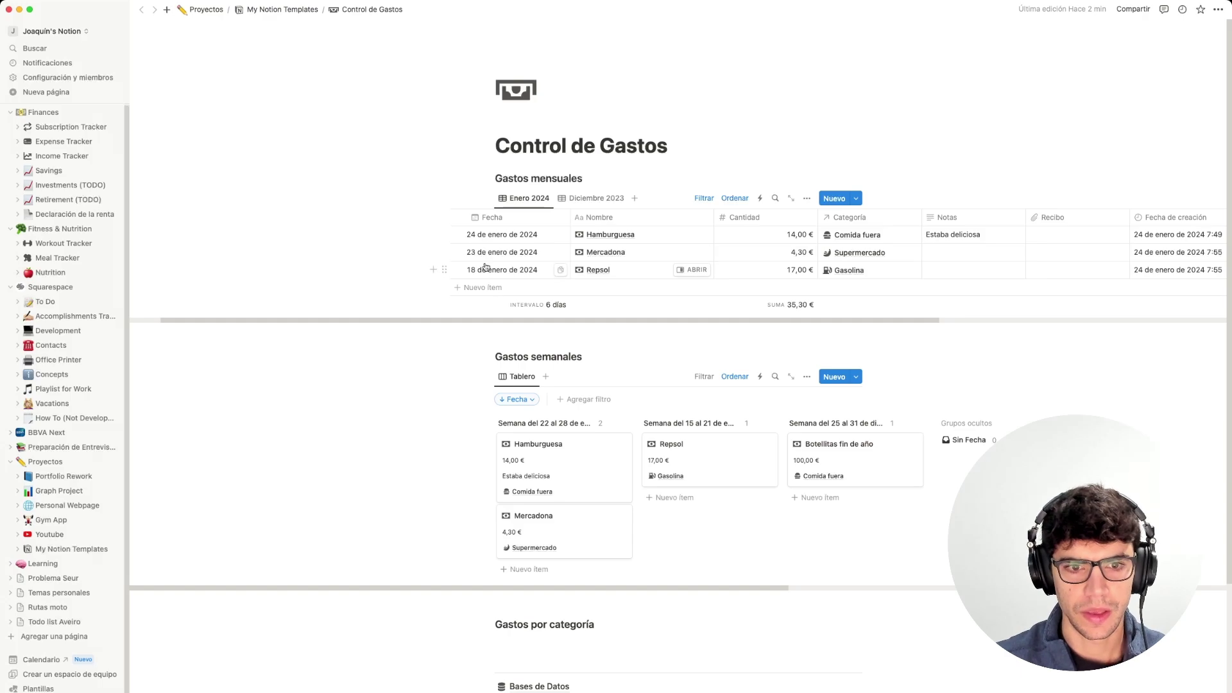
{"action": "scroll", "coordinate": [478, 267], "scroll_direction": "left", "scroll_amount": 2}
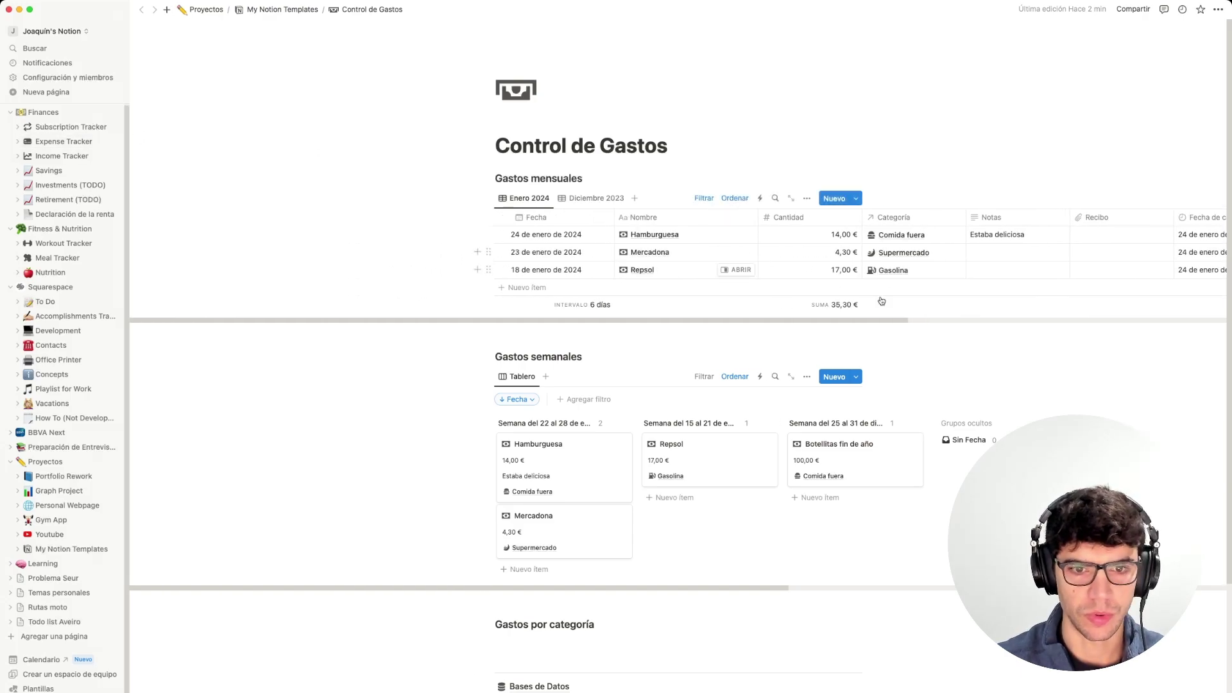
{"action": "left_click", "coordinate": [805, 200]}
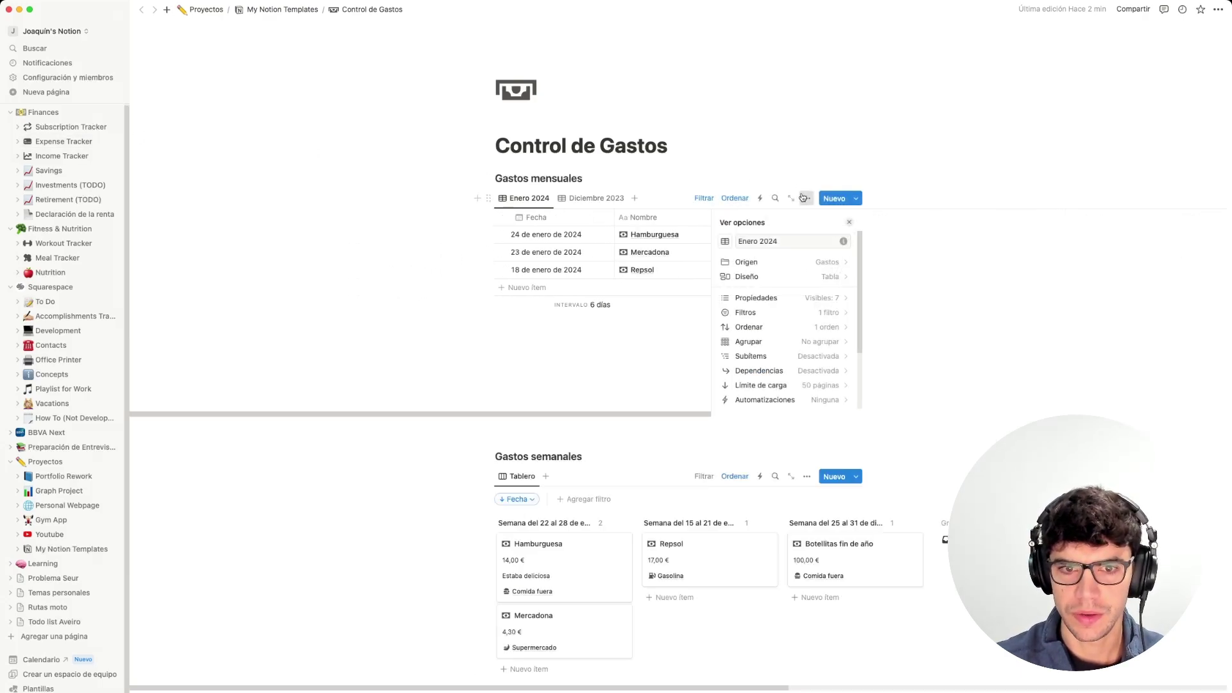
{"action": "key", "text": "Escape"}
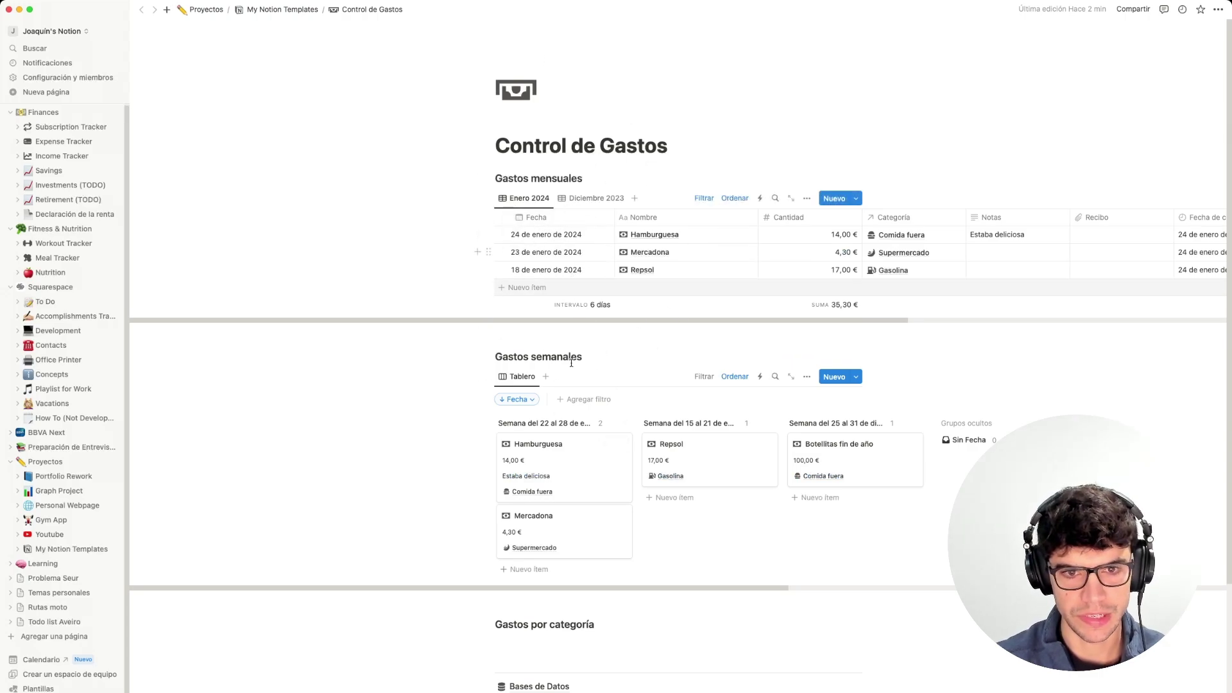
{"action": "scroll", "coordinate": [576, 449], "scroll_direction": "down", "scroll_amount": 2}
{"action": "scroll", "coordinate": [584, 400], "scroll_direction": "up", "scroll_amount": 2}
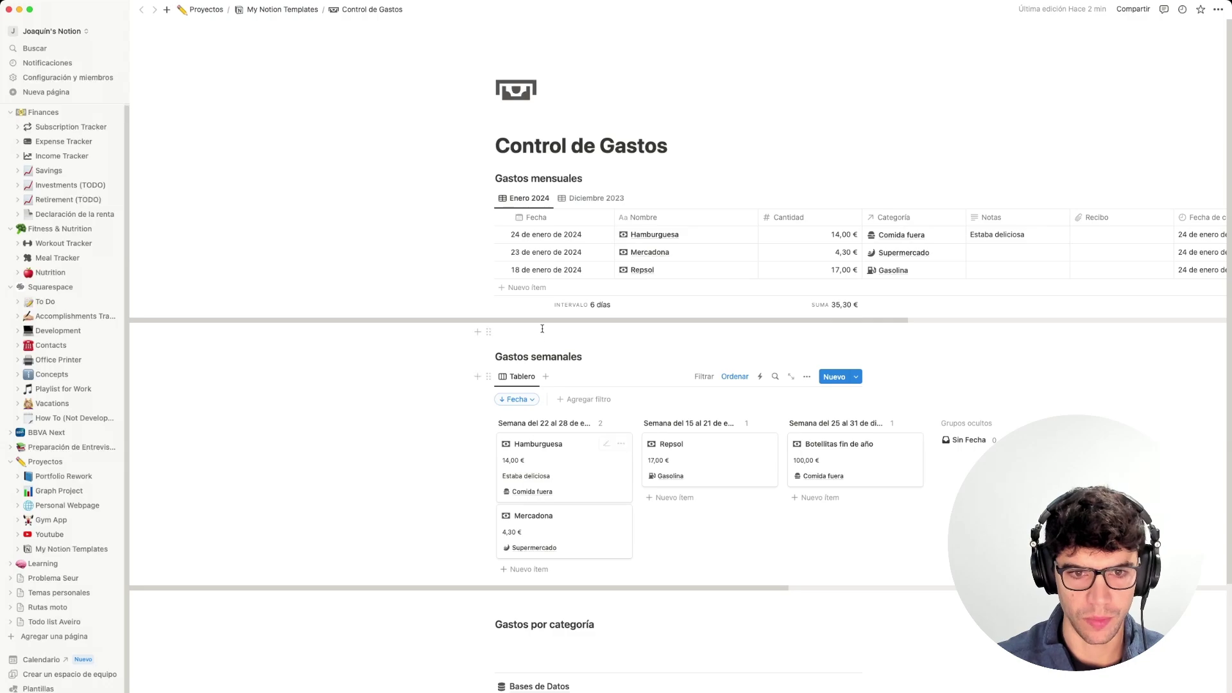
{"action": "scroll", "coordinate": [554, 412], "scroll_direction": "down", "scroll_amount": 1}
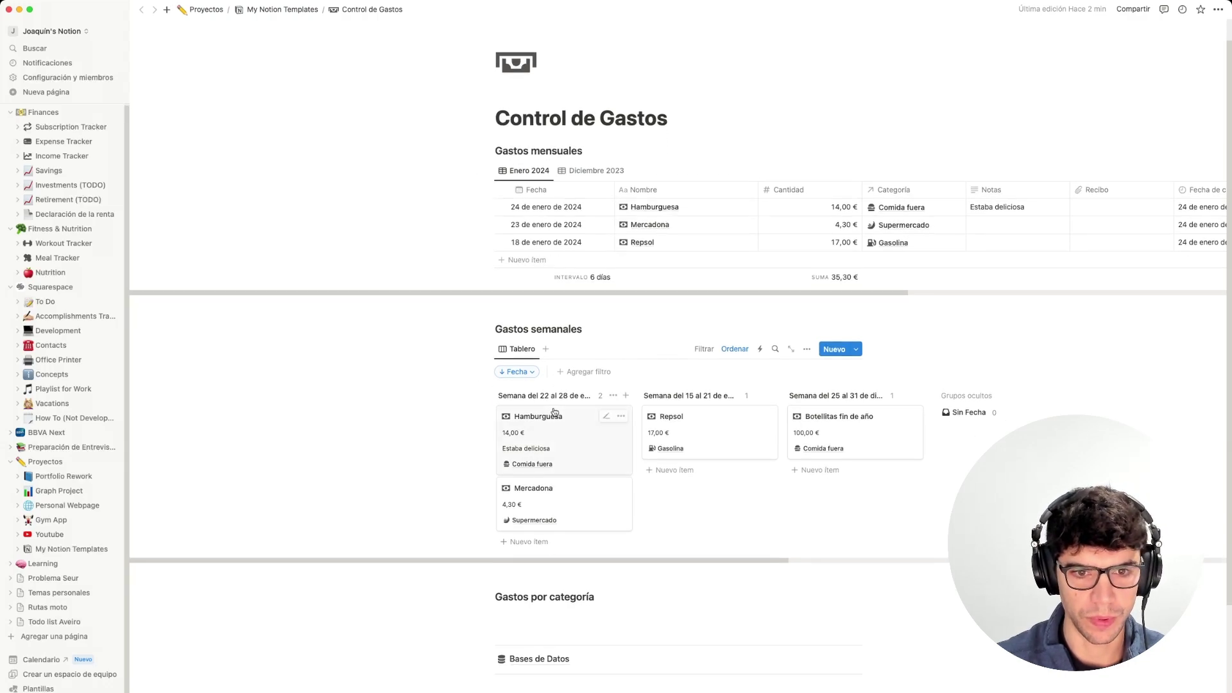
{"action": "scroll", "coordinate": [507, 324], "scroll_direction": "down", "scroll_amount": 3}
{"action": "scroll", "coordinate": [539, 337], "scroll_direction": "up", "scroll_amount": 4}
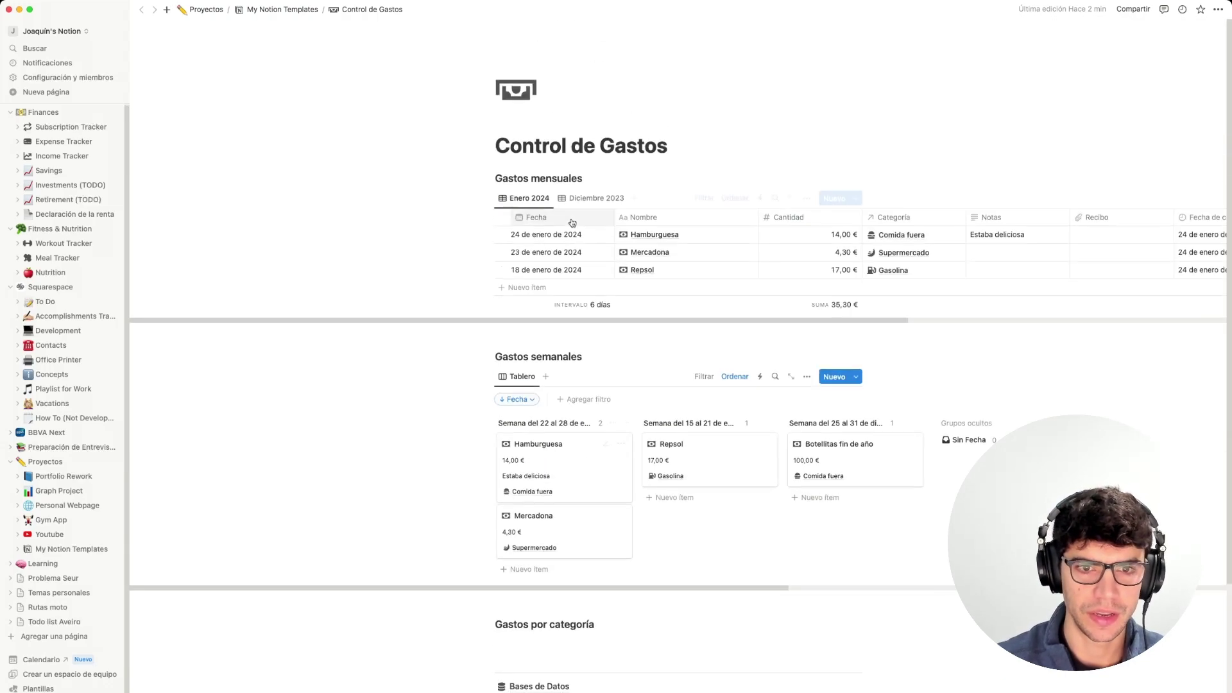
Set the load limit of the Enero 2024 view in Gastos mensuales to 10 páginas.
{"action": "left_click", "coordinate": [808, 198]}
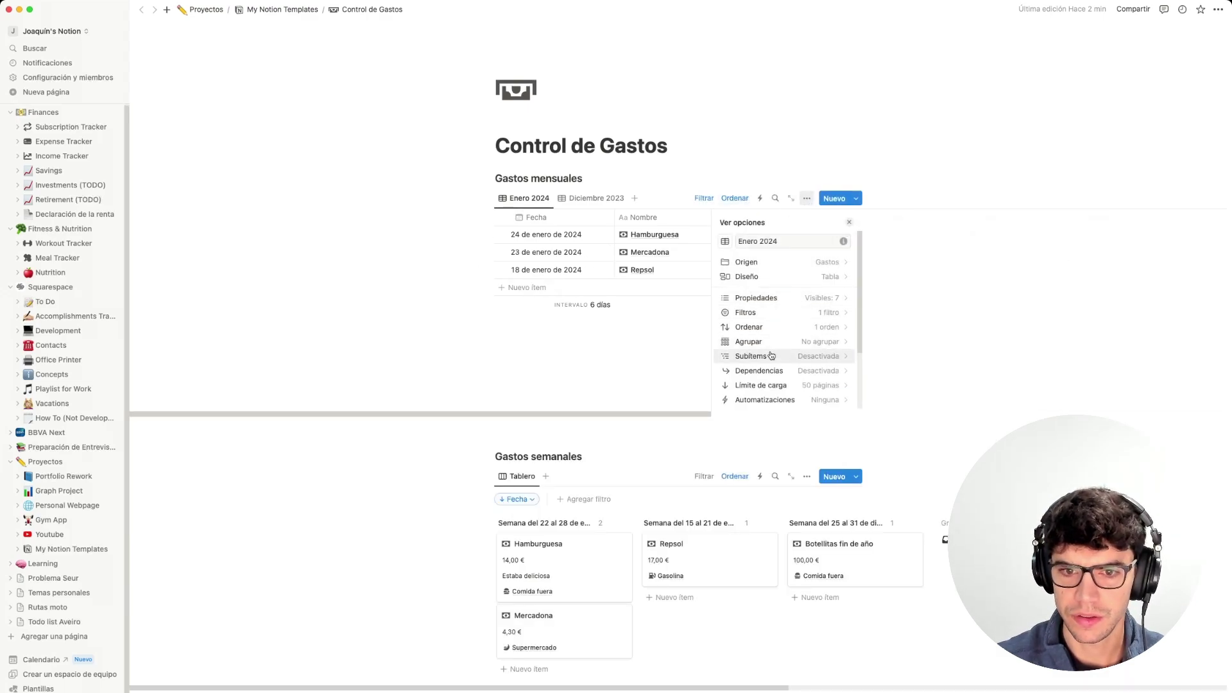
{"action": "left_click", "coordinate": [775, 386]}
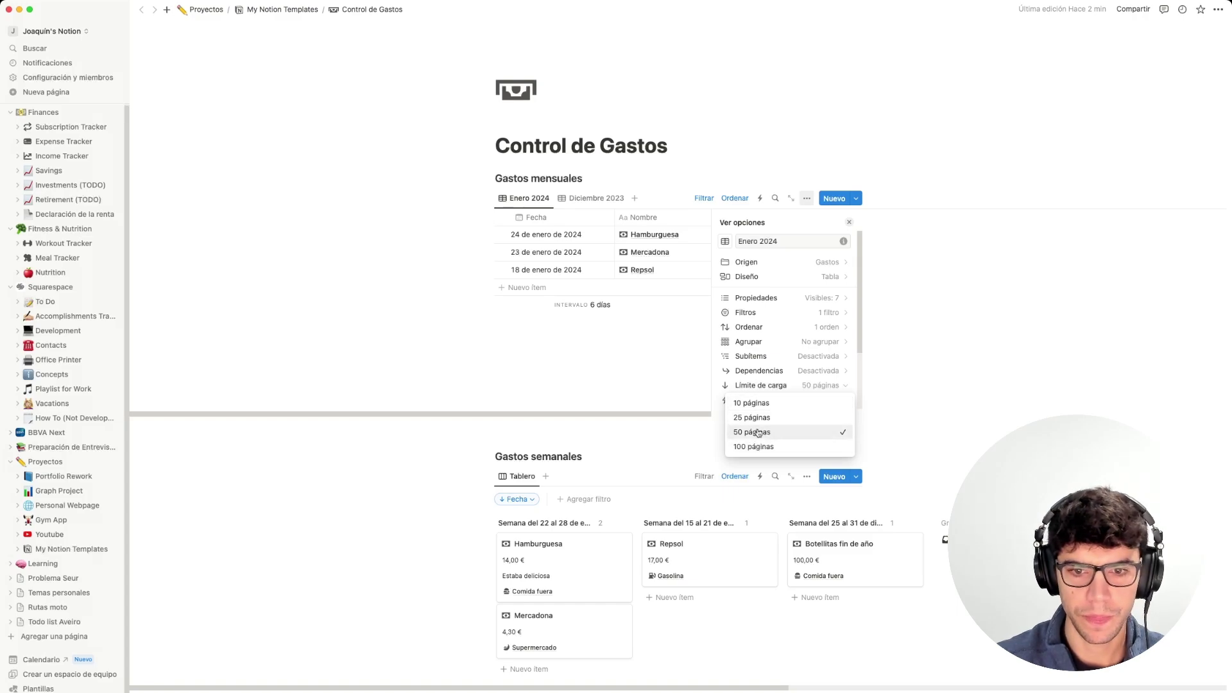
{"action": "left_click", "coordinate": [751, 403]}
{"action": "left_click", "coordinate": [593, 333]}
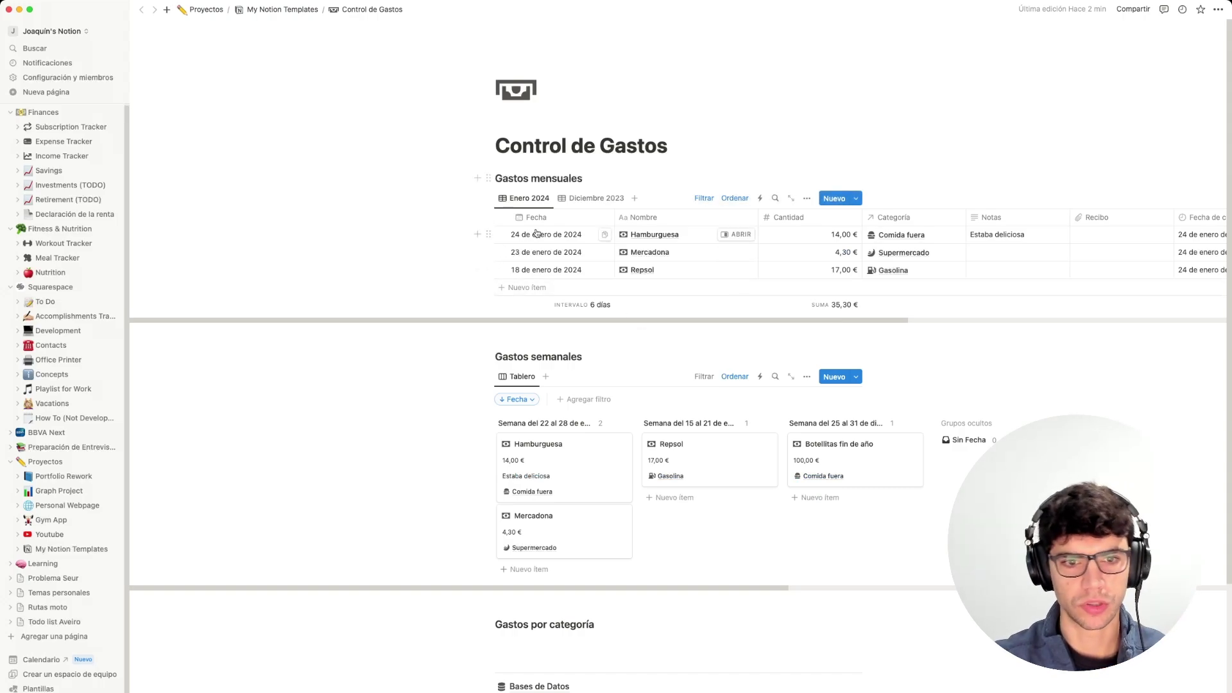
Set the load limit of the Gastos semanales board to 10 páginas.
{"action": "left_click", "coordinate": [807, 376]}
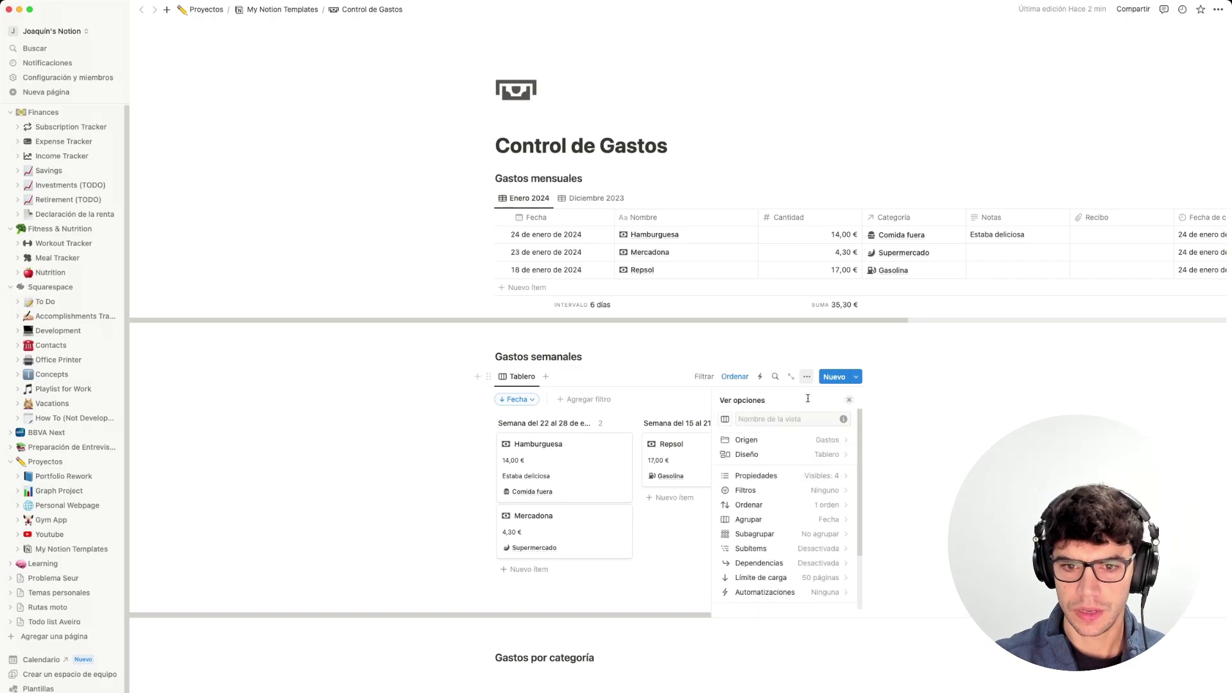
{"action": "scroll", "coordinate": [795, 521], "scroll_direction": "down", "scroll_amount": 2}
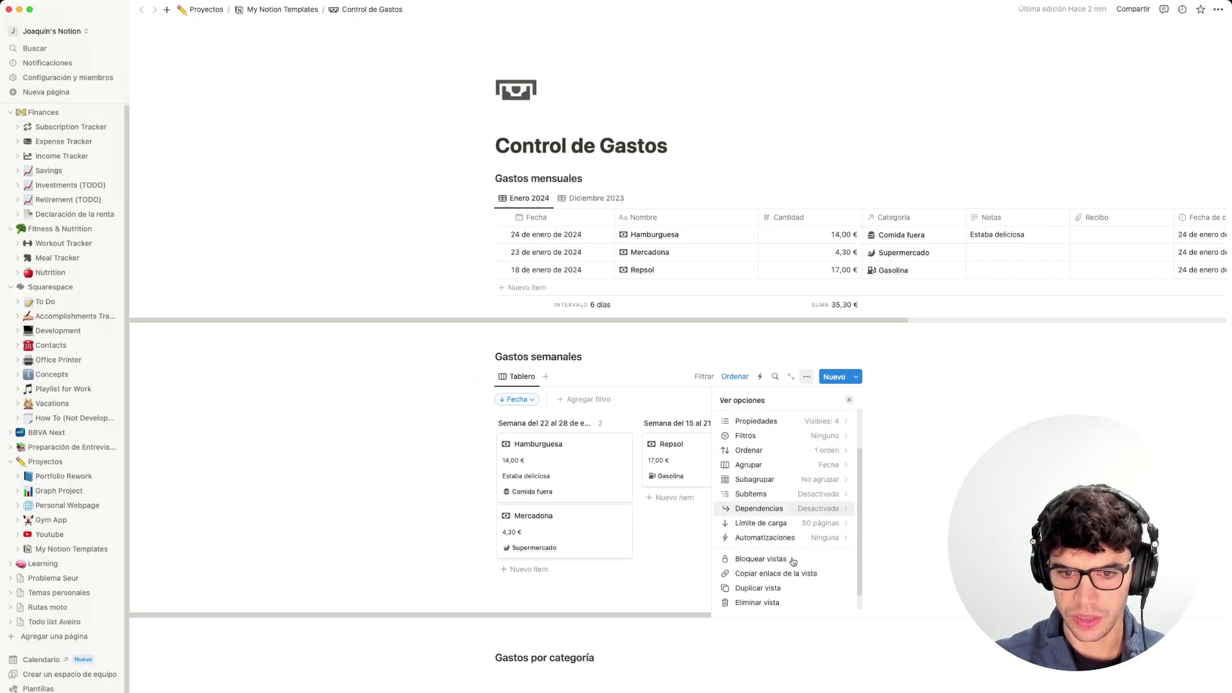
{"action": "left_click", "coordinate": [770, 523]}
{"action": "left_click", "coordinate": [761, 544]}
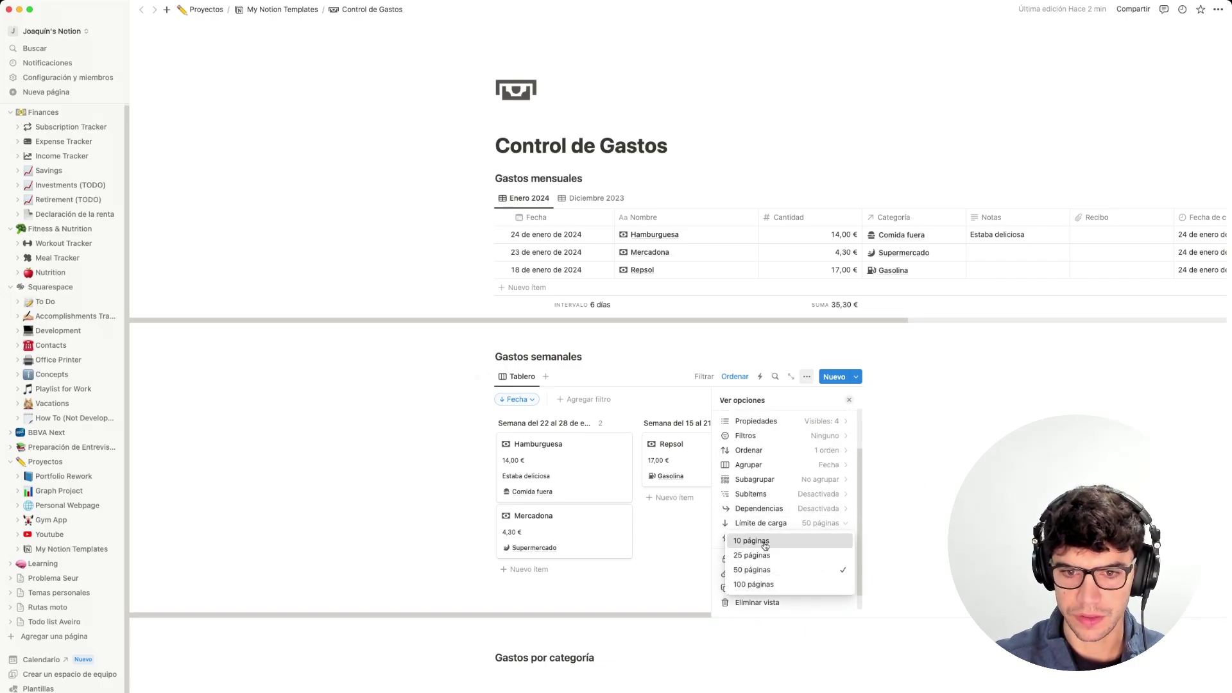
{"action": "left_click", "coordinate": [664, 557]}
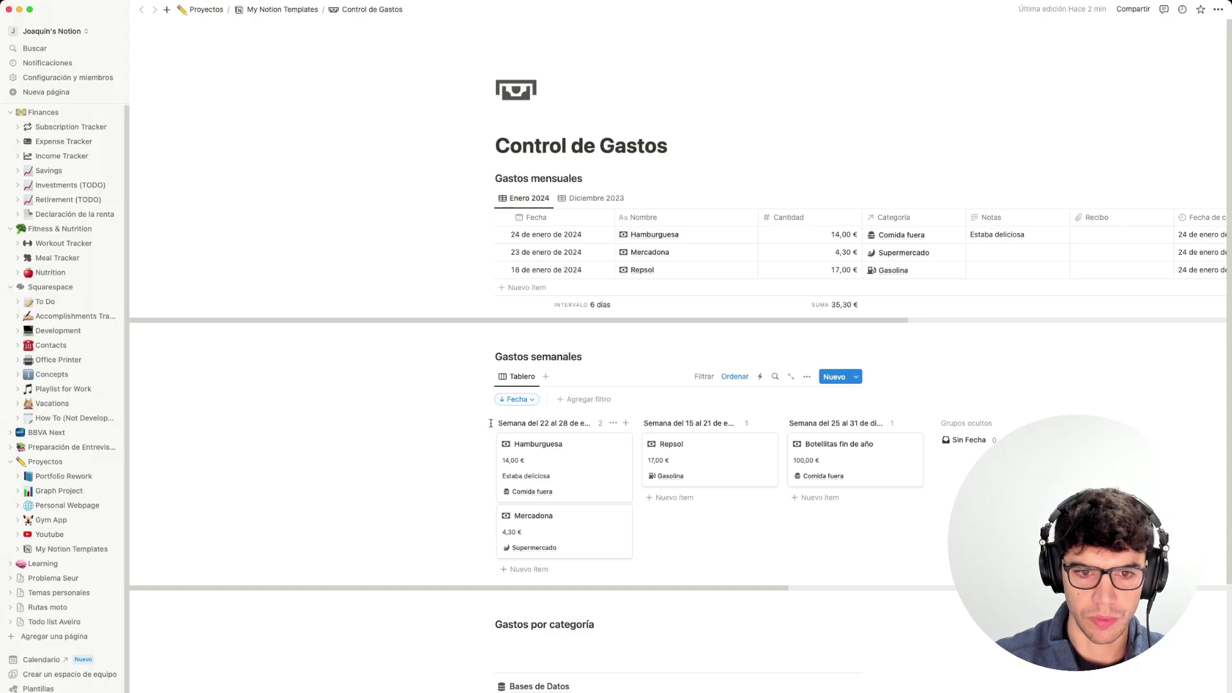
Change the week group calculation on the Gastos semanales board to Suma of Cantidad.
{"action": "left_click", "coordinate": [602, 425]}
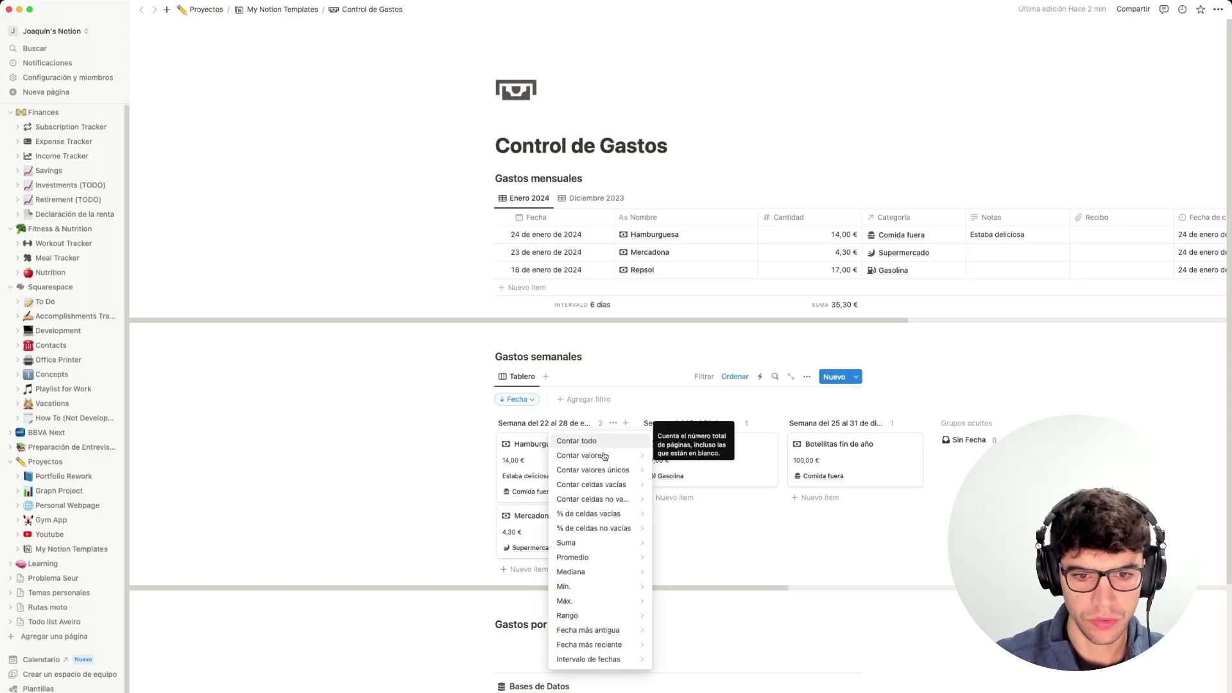
{"action": "mouse_move", "coordinate": [598, 541]}
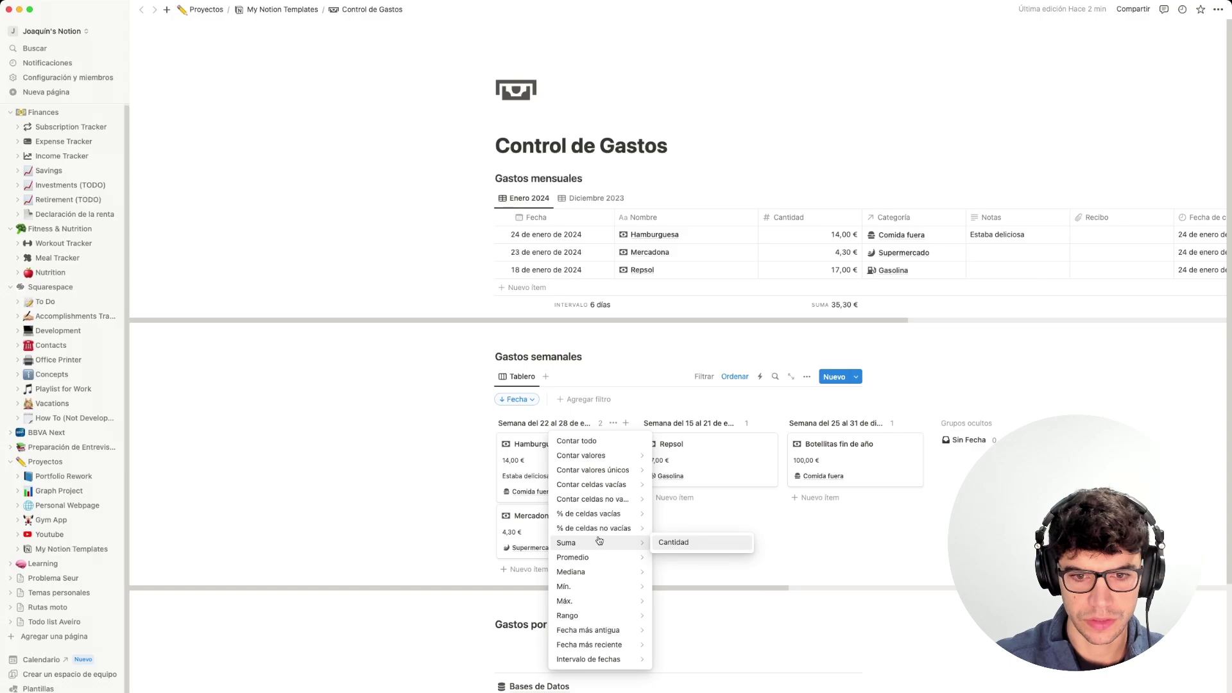
{"action": "left_click", "coordinate": [705, 544]}
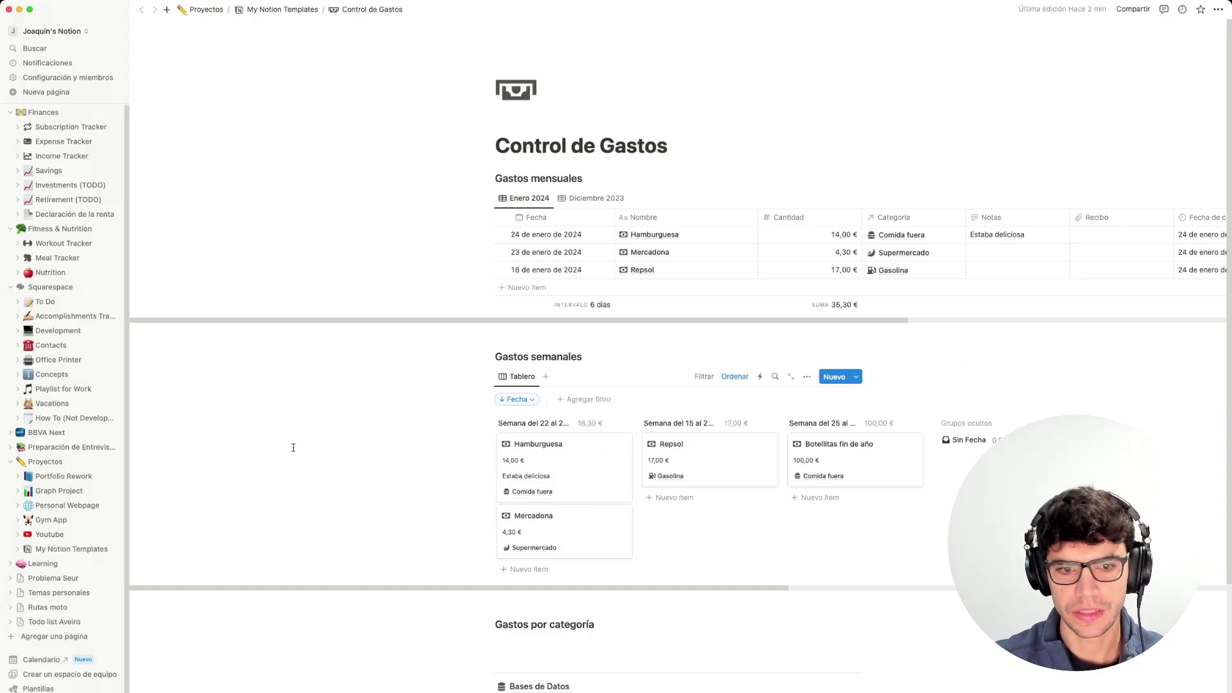
{"action": "scroll", "coordinate": [443, 438], "scroll_direction": "down", "scroll_amount": 3}
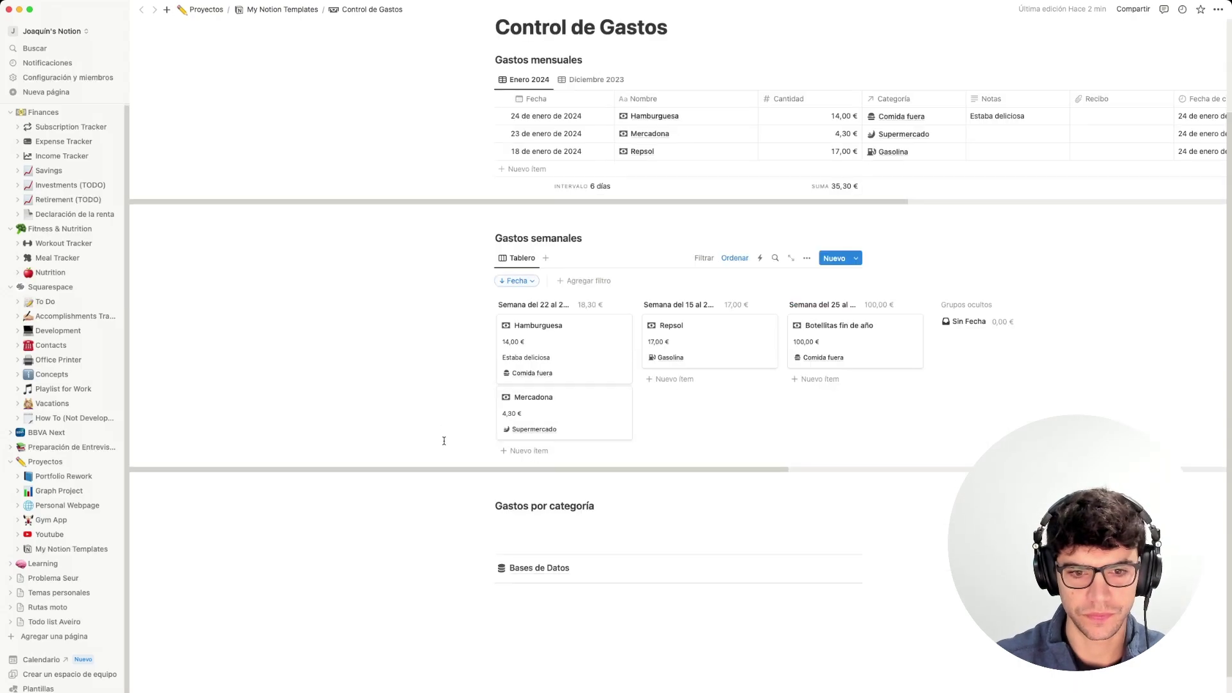
Insert a linked view of the Gastos database under the Gastos por categoría heading, using its existing Tabla view.
{"action": "left_click", "coordinate": [443, 440]}
{"action": "type", "text": "/"}
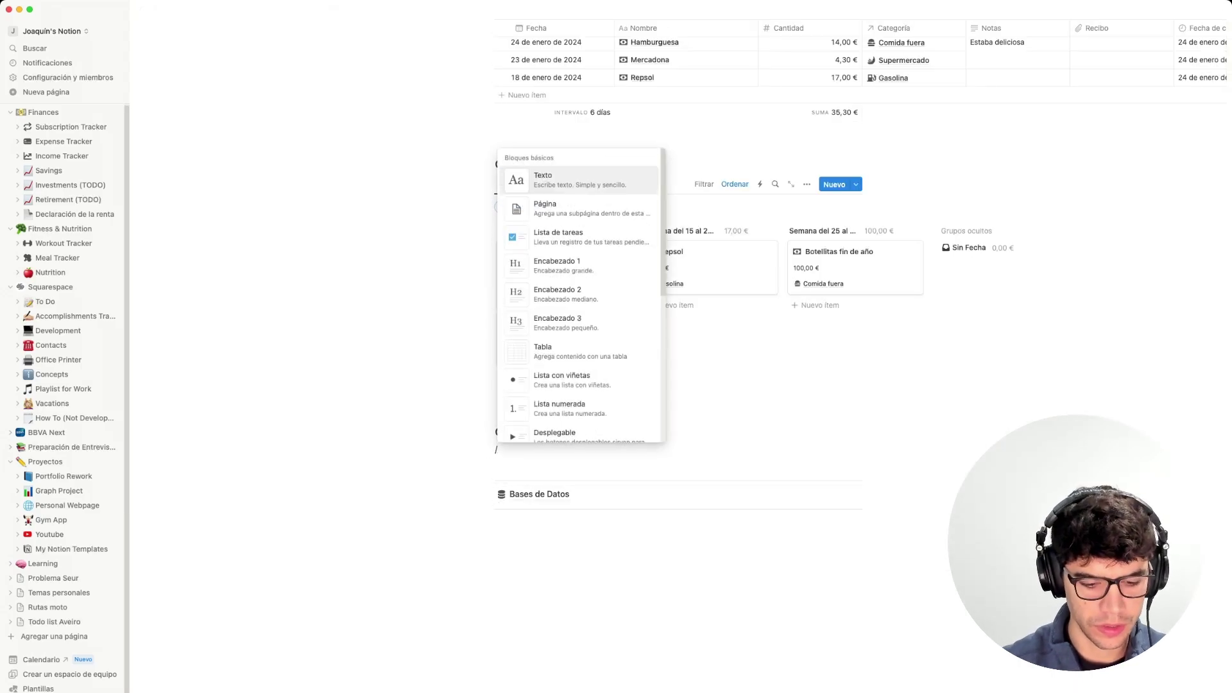
{"action": "type", "text": "data"}
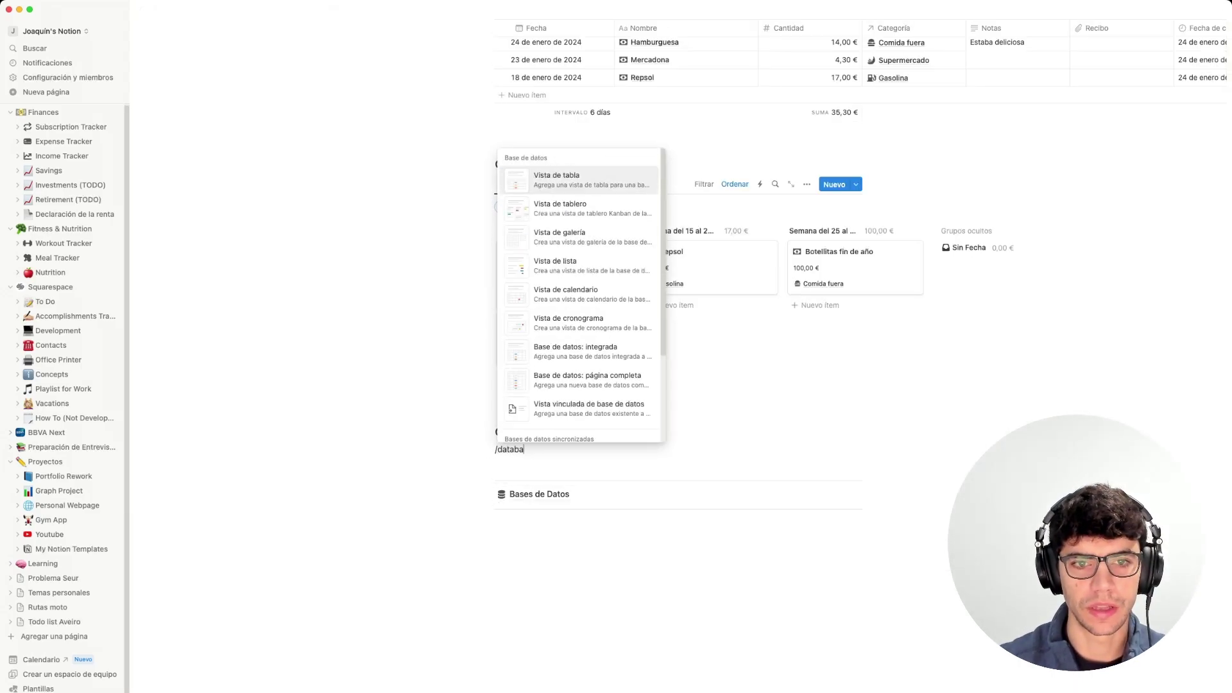
{"action": "type", "text": "ba"}
{"action": "key", "text": "Return"}
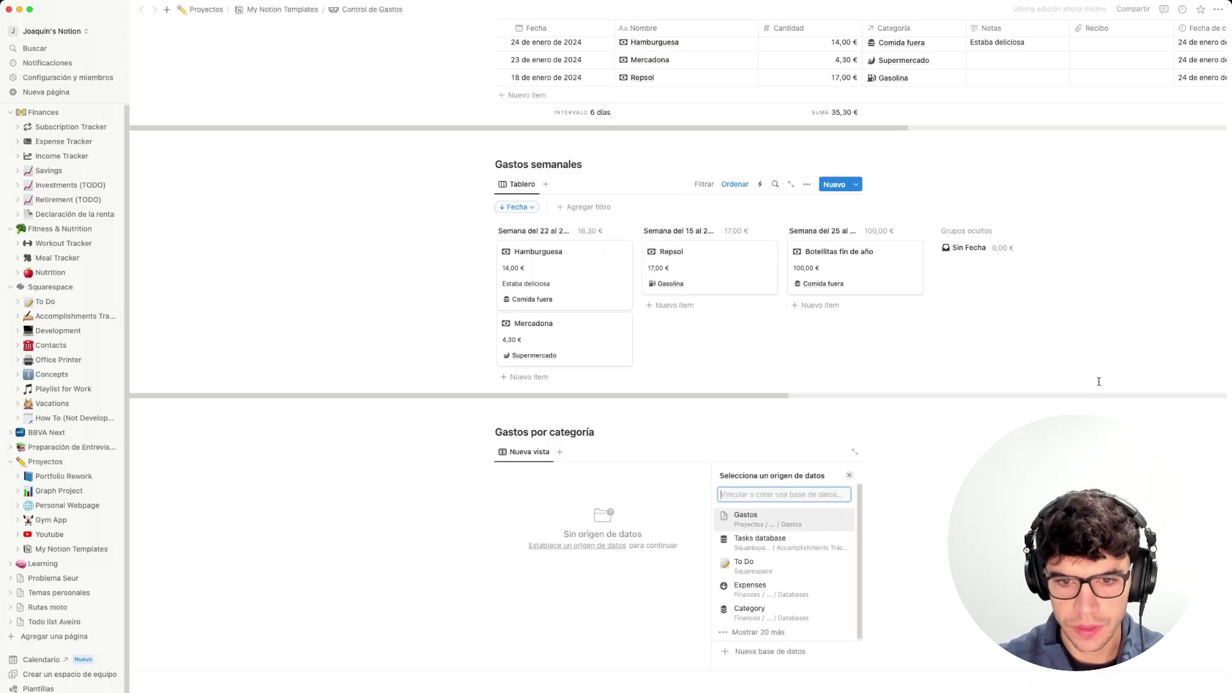
{"action": "left_click", "coordinate": [746, 517]}
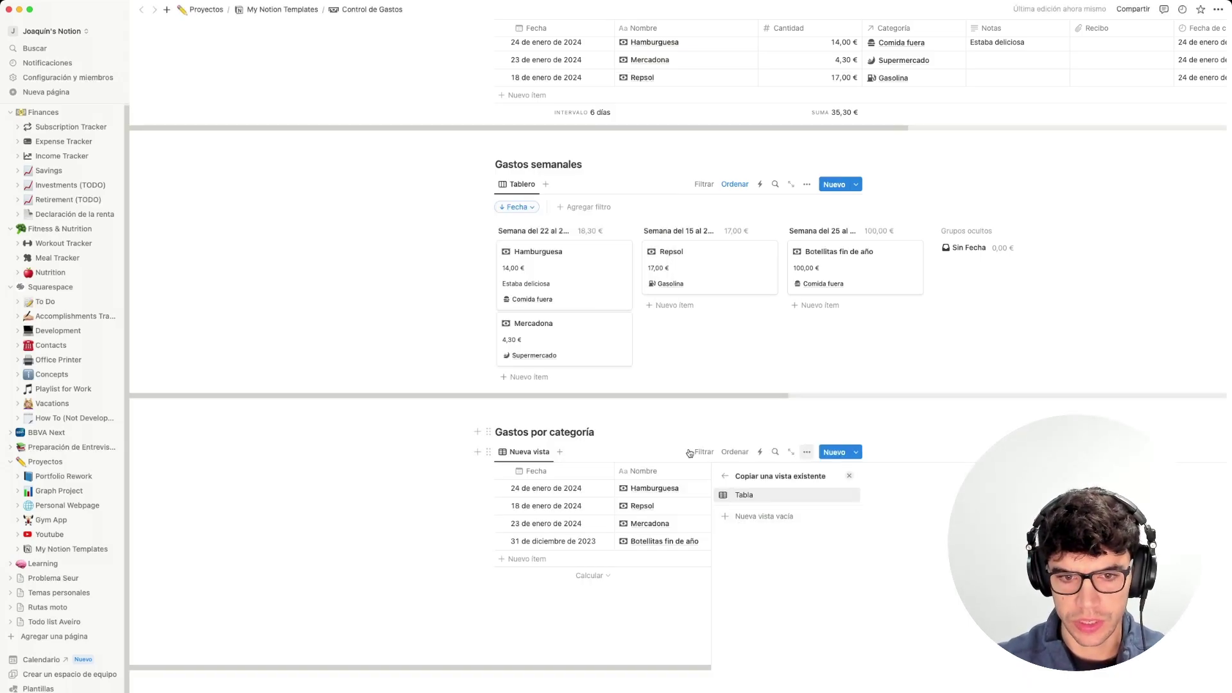
{"action": "left_click", "coordinate": [849, 475]}
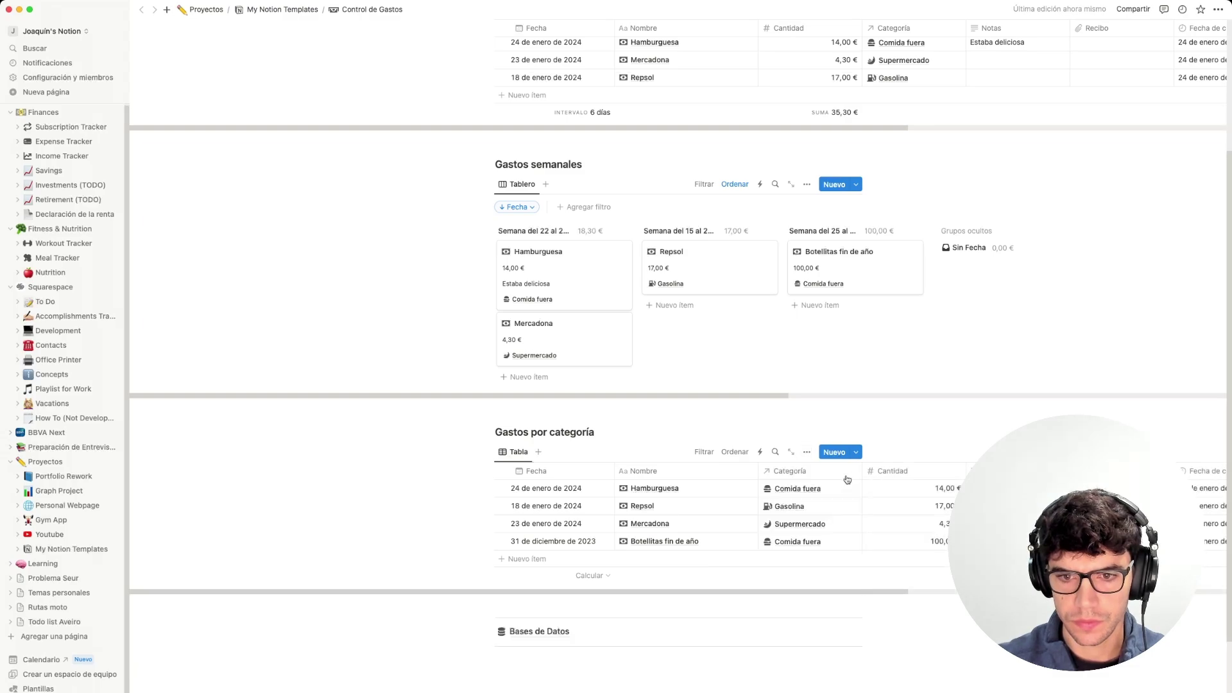
Group the Gastos por categoría table by Categoría.
{"action": "scroll", "coordinate": [876, 530], "scroll_direction": "left", "scroll_amount": 1}
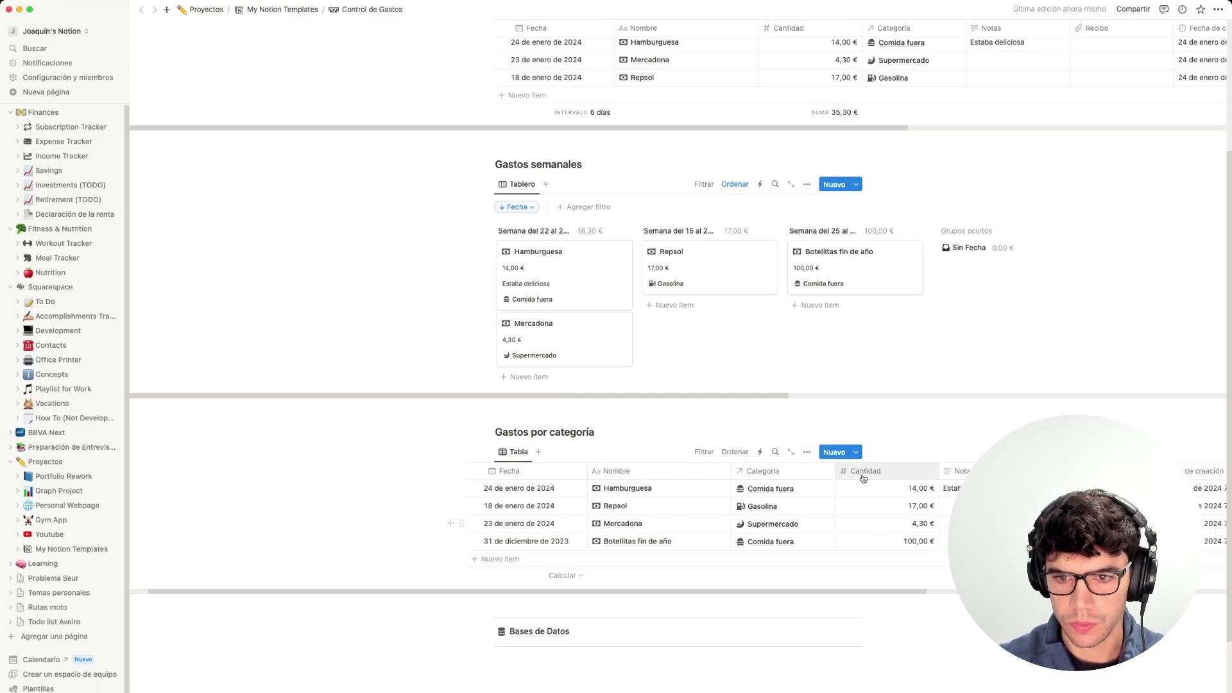
{"action": "left_click", "coordinate": [807, 452]}
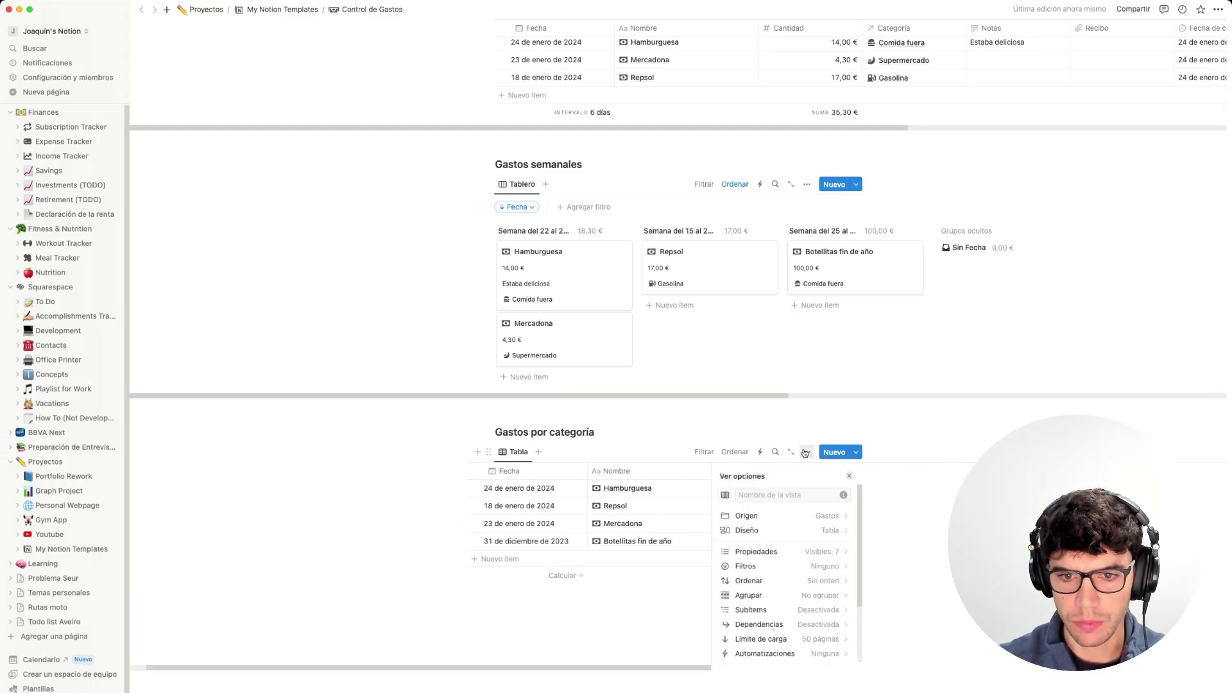
{"action": "scroll", "coordinate": [720, 588], "scroll_direction": "down", "scroll_amount": 2}
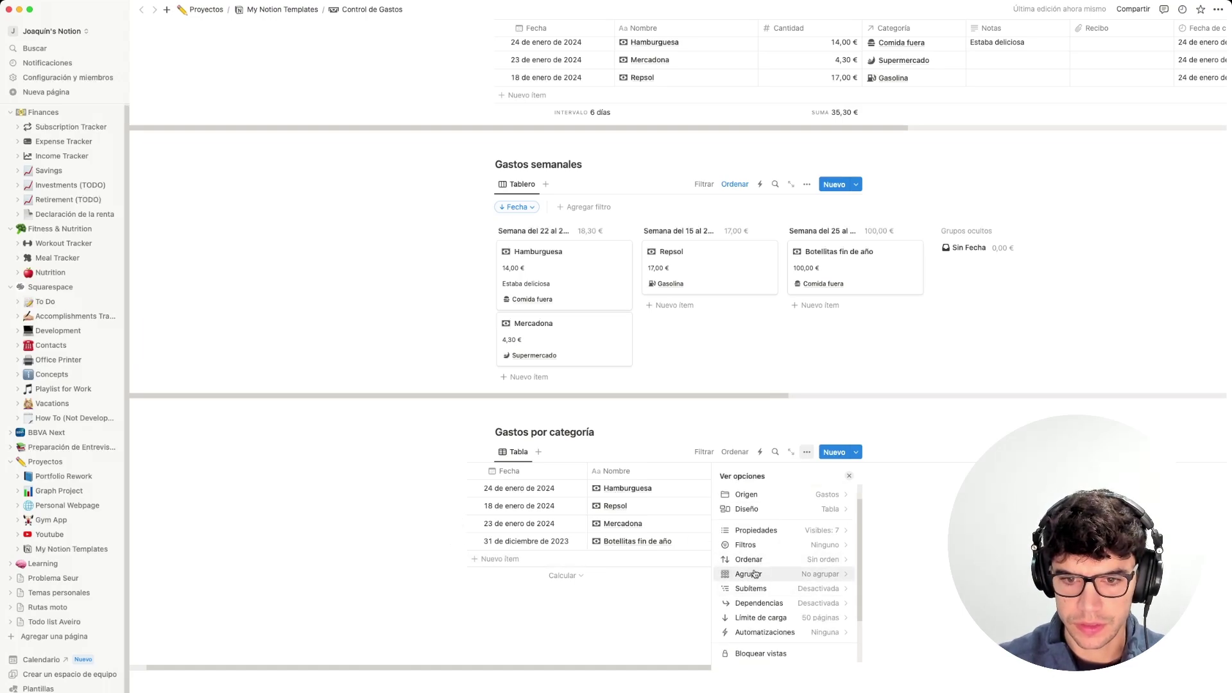
{"action": "left_click", "coordinate": [741, 580]}
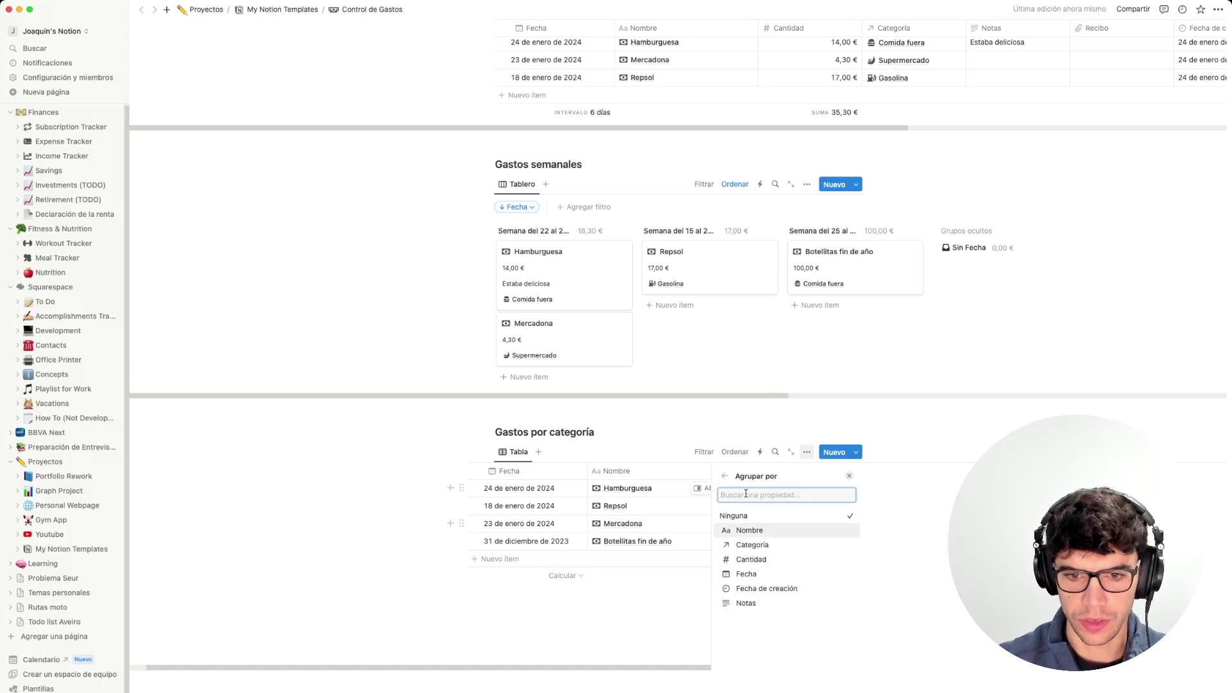
{"action": "left_click", "coordinate": [752, 547]}
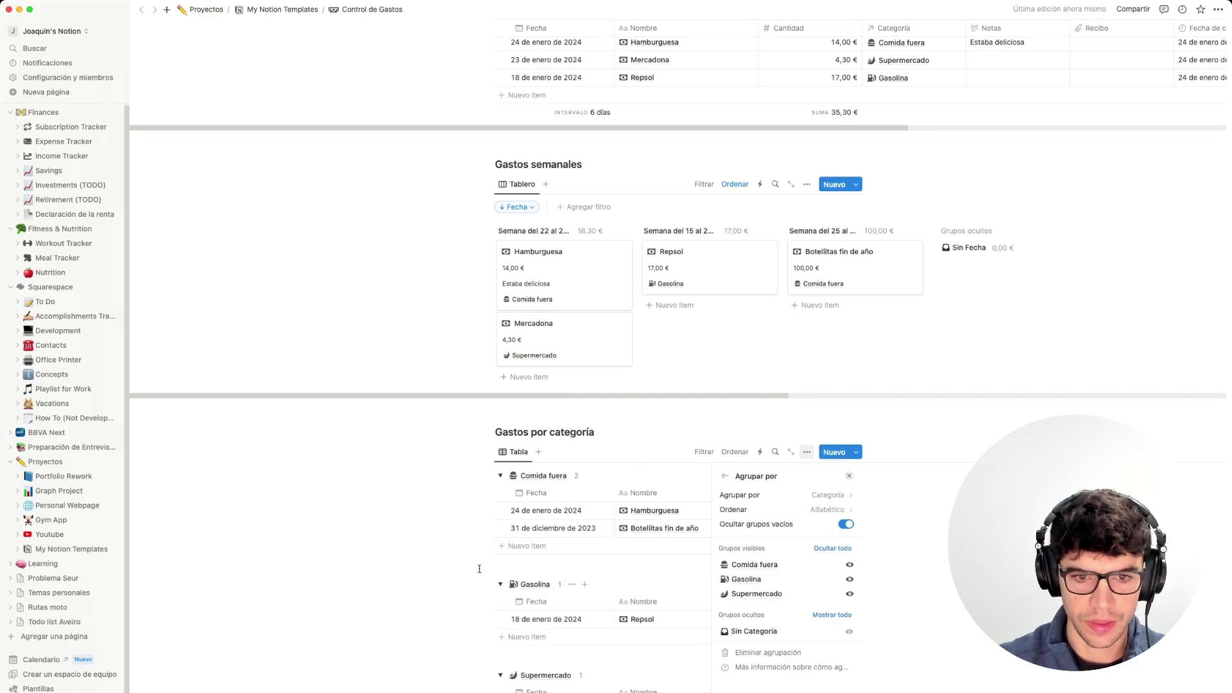
{"action": "key", "text": "Escape"}
Collapse the Comida fuera, Gasolina and Supermercado groups in the Gastos por categoría table.
{"action": "scroll", "coordinate": [610, 385], "scroll_direction": "down", "scroll_amount": 2}
{"action": "left_click", "coordinate": [500, 340]}
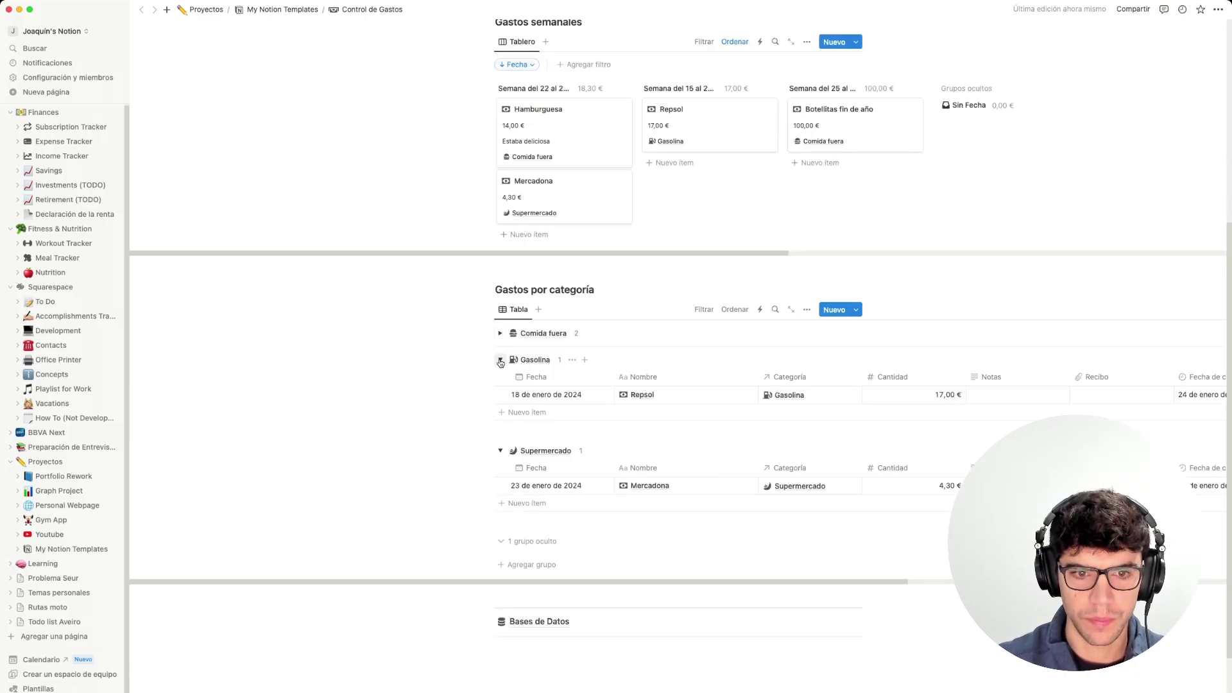
{"action": "left_click", "coordinate": [500, 367]}
{"action": "left_click", "coordinate": [501, 393]}
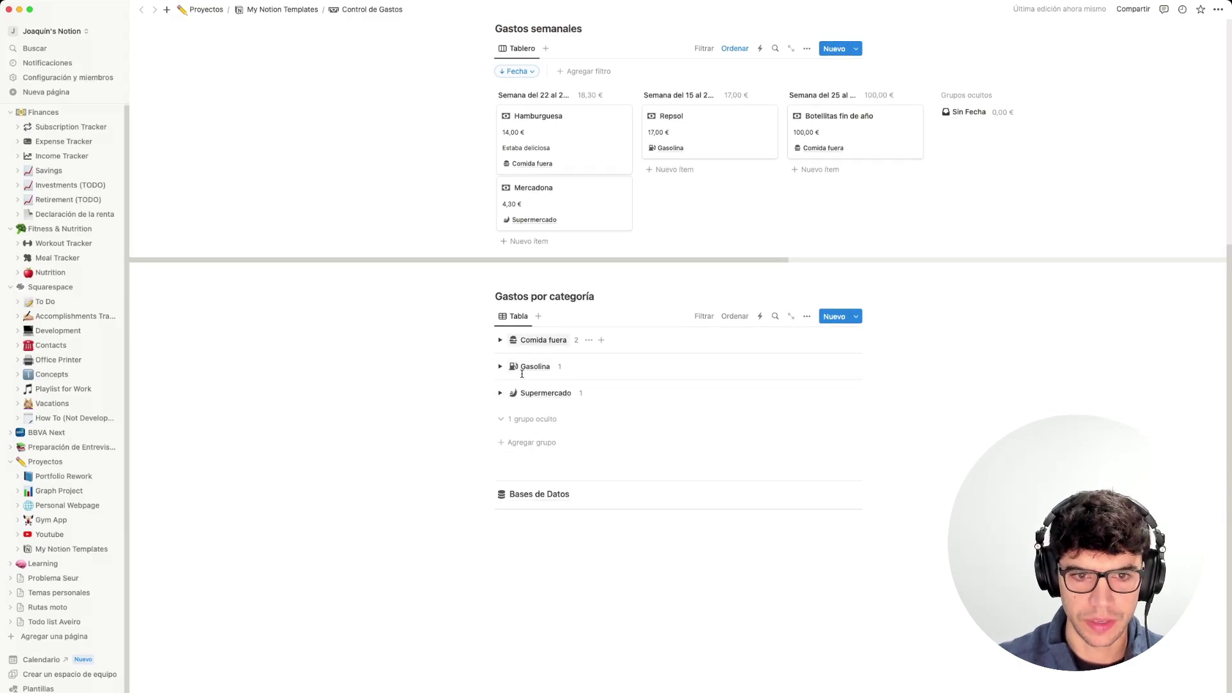
Open the Categorías database inside Bases de Datos and add a new category named Facturas.
{"action": "scroll", "coordinate": [581, 345], "scroll_direction": "up", "scroll_amount": 5}
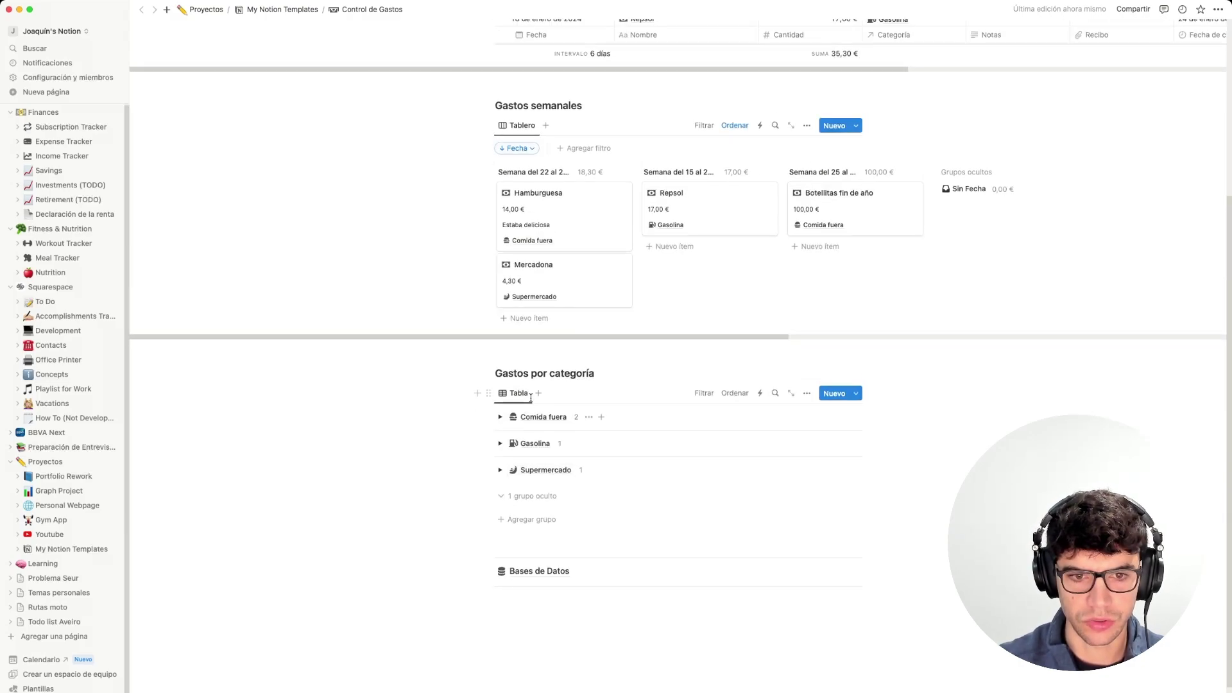
{"action": "scroll", "coordinate": [449, 577], "scroll_direction": "down", "scroll_amount": 5}
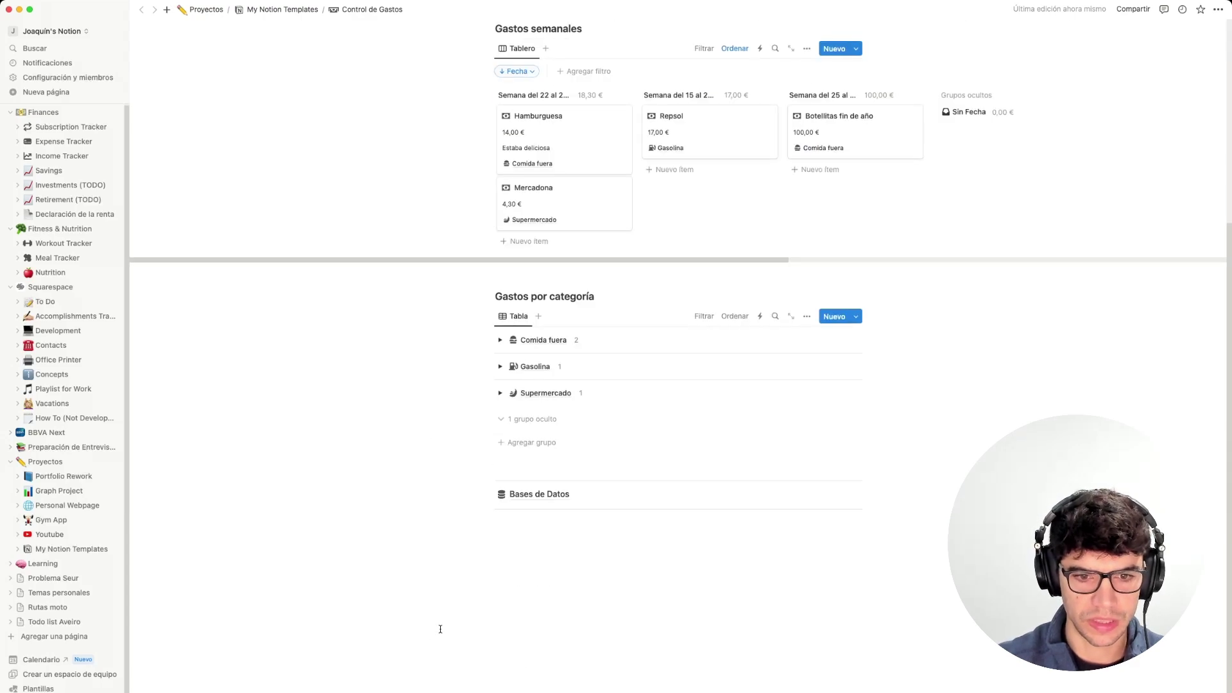
{"action": "left_click", "coordinate": [530, 497]}
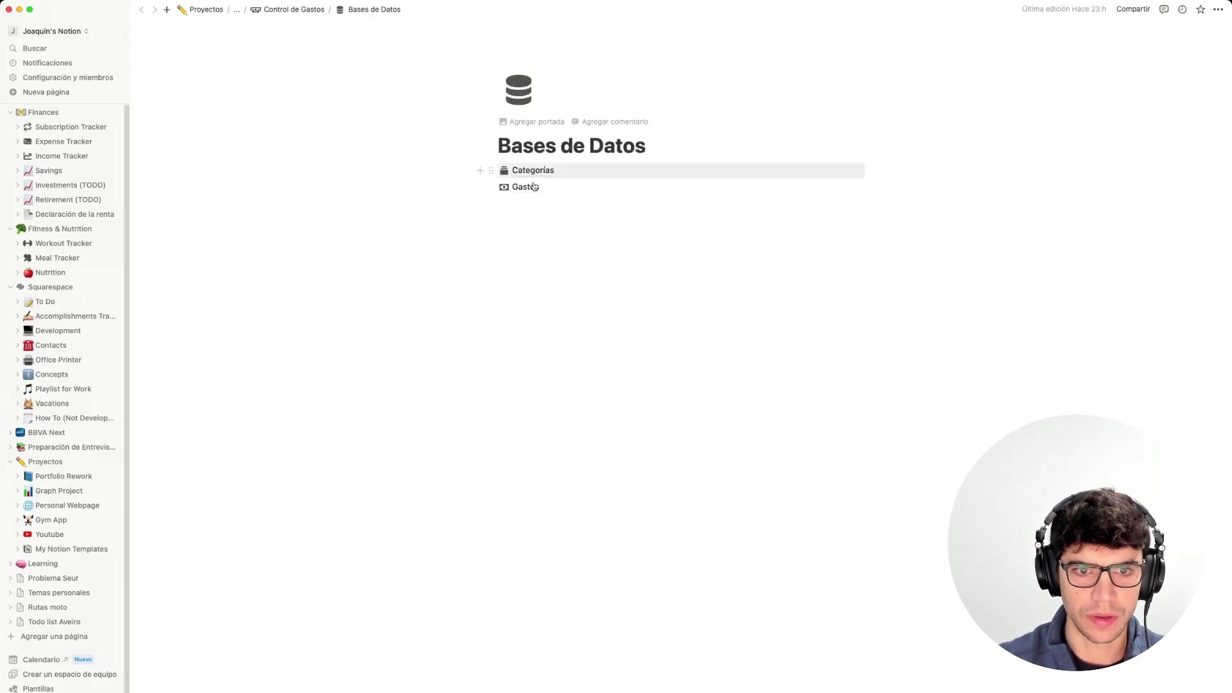
{"action": "left_click", "coordinate": [521, 170]}
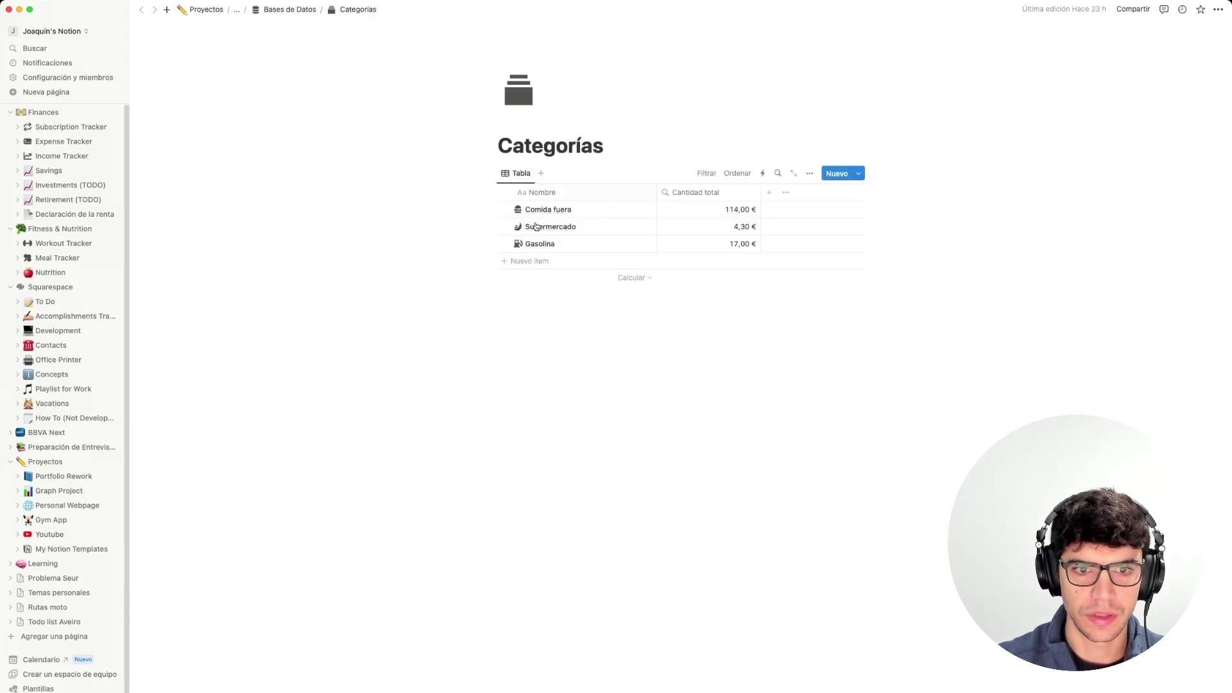
{"action": "left_click", "coordinate": [533, 263]}
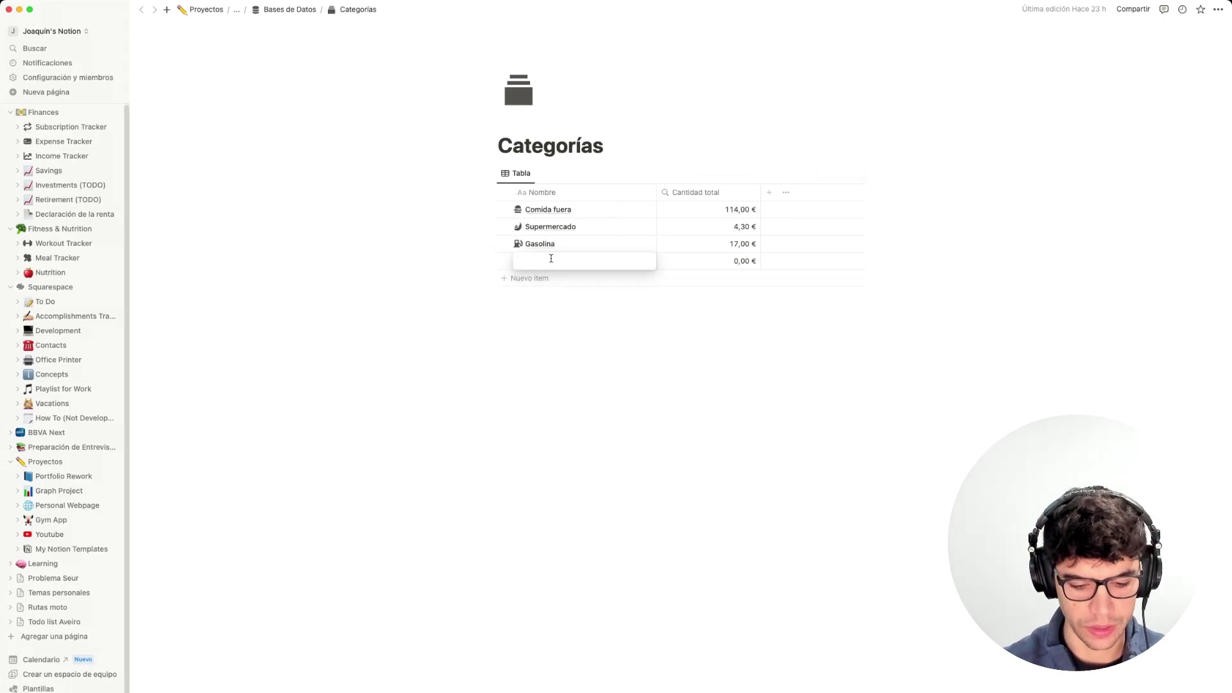
{"action": "type", "text": "B"}
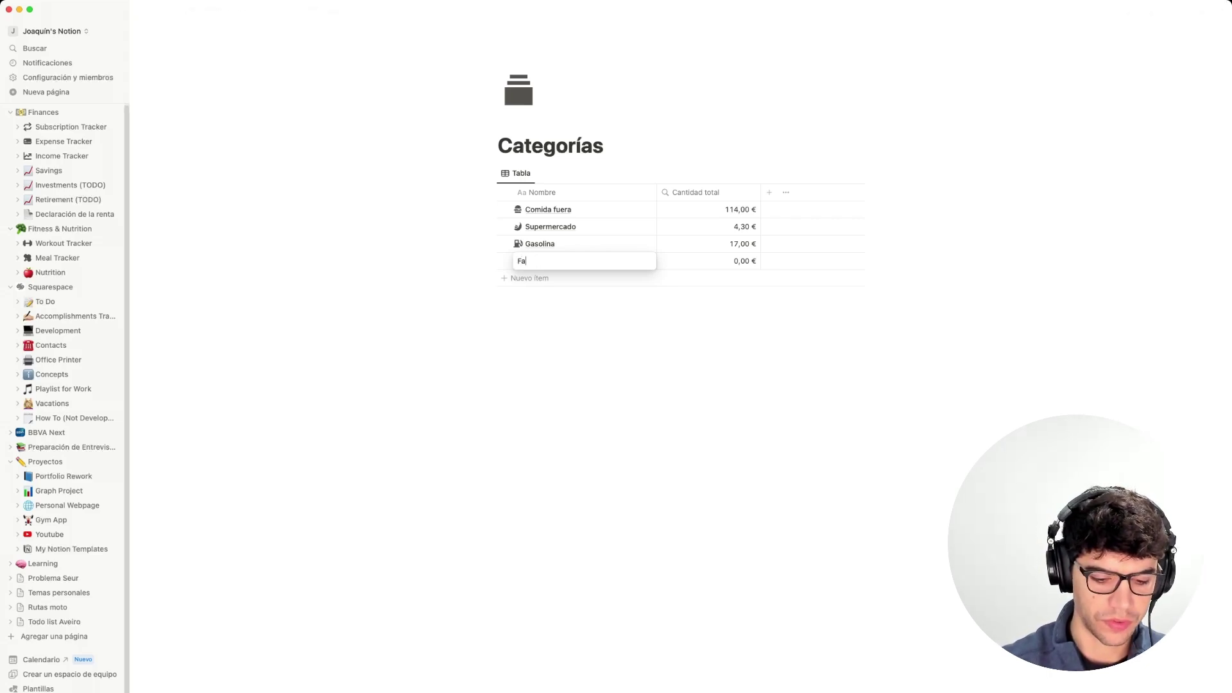
{"action": "type", "text": "acturas"}
{"action": "key", "text": "Return"}
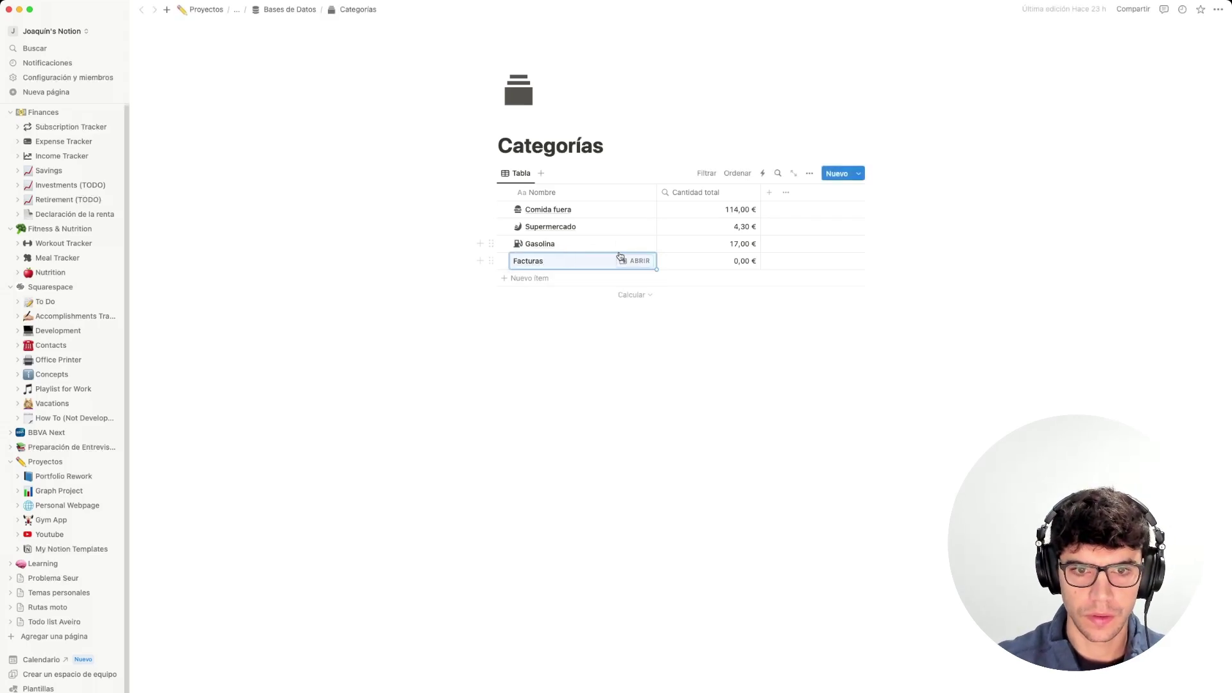
Give the Facturas category page a document emoji as its icon and return to the Categorías table.
{"action": "left_click", "coordinate": [632, 260]}
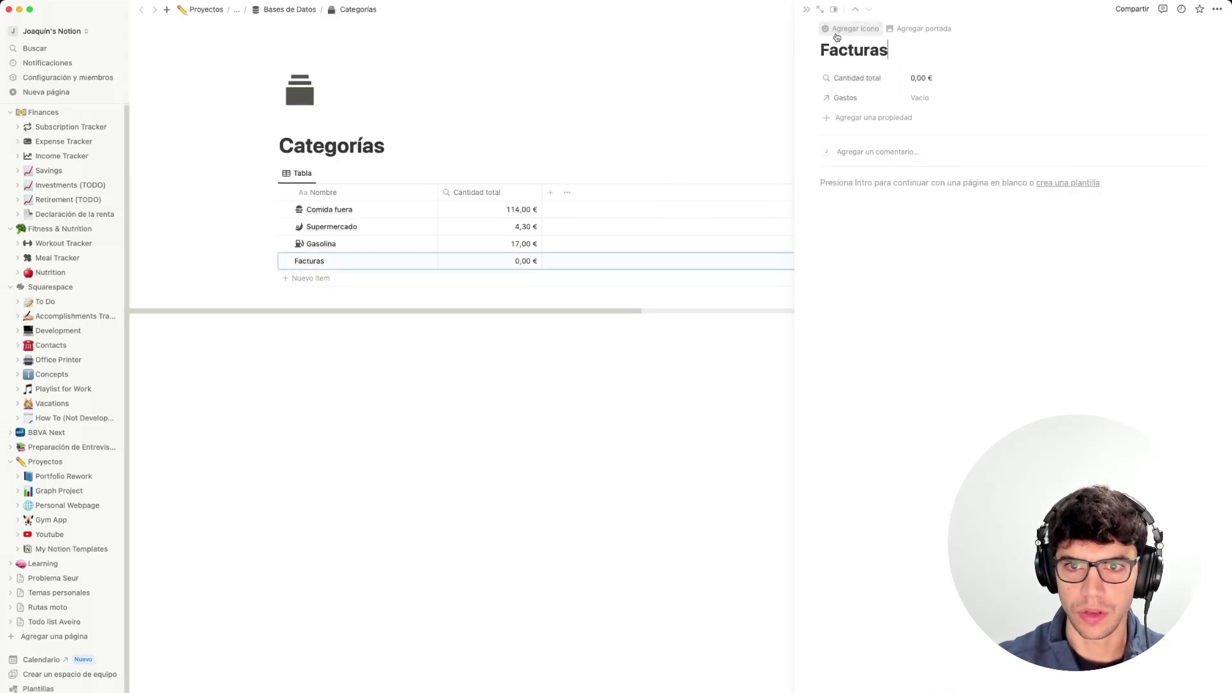
{"action": "left_click", "coordinate": [851, 28]}
{"action": "left_click", "coordinate": [834, 50]}
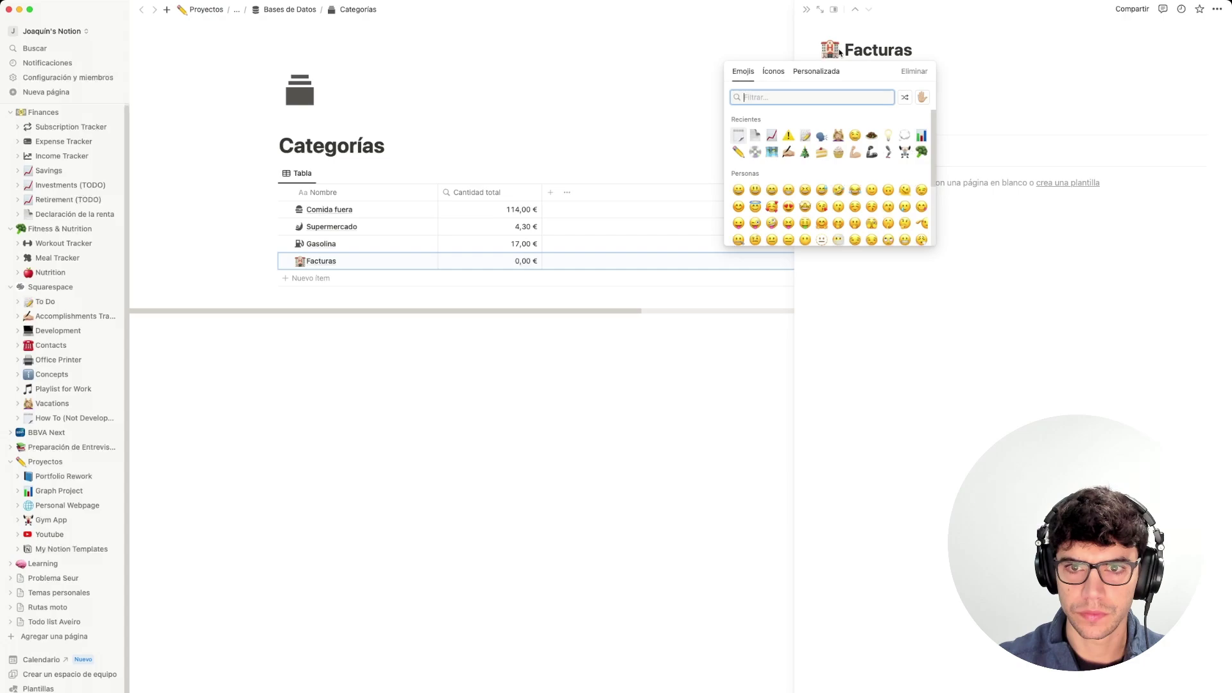
{"action": "left_click", "coordinate": [773, 71]}
{"action": "left_click", "coordinate": [742, 71]}
{"action": "left_click", "coordinate": [755, 136]}
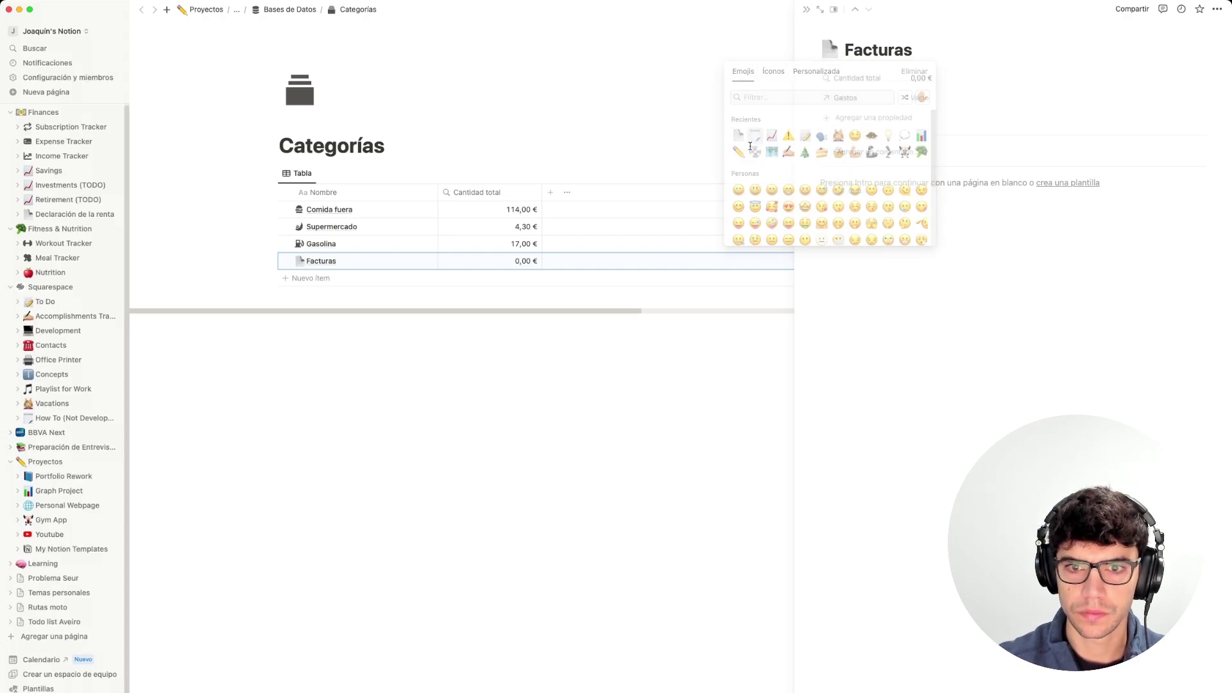
{"action": "left_click", "coordinate": [494, 368]}
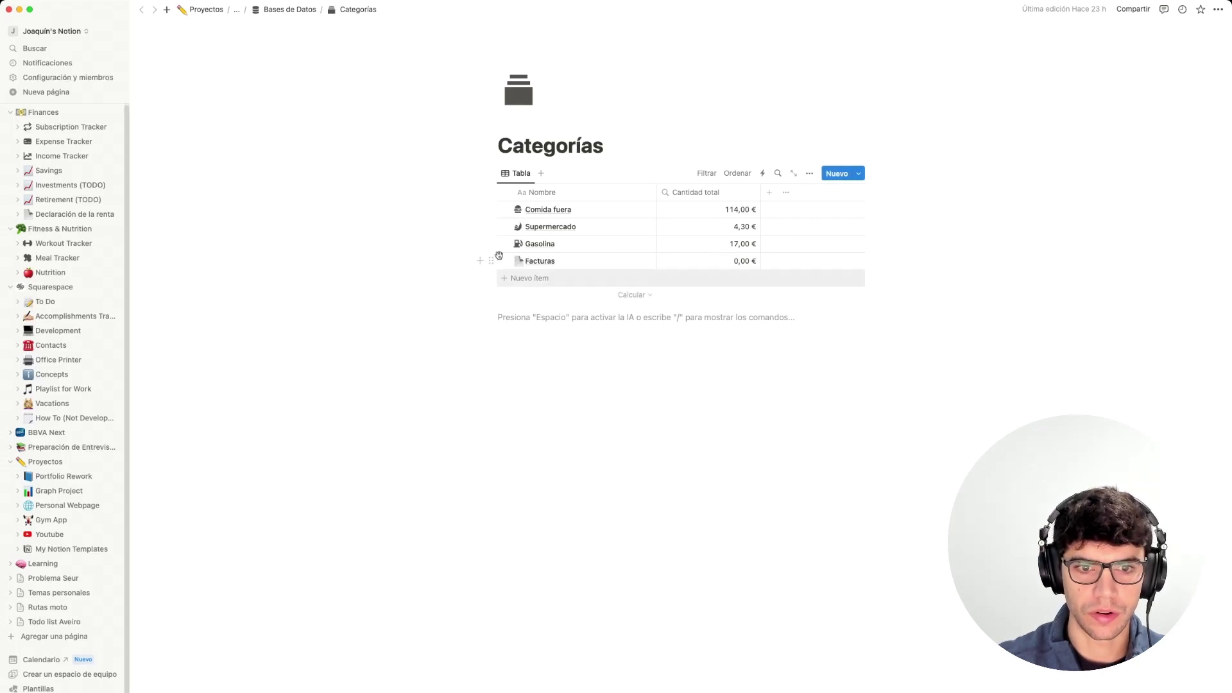
Go back through My Notion Templates to the Gastos por categoría section of the Control de Gastos page.
{"action": "left_click", "coordinate": [270, 10]}
{"action": "left_click", "coordinate": [236, 13]}
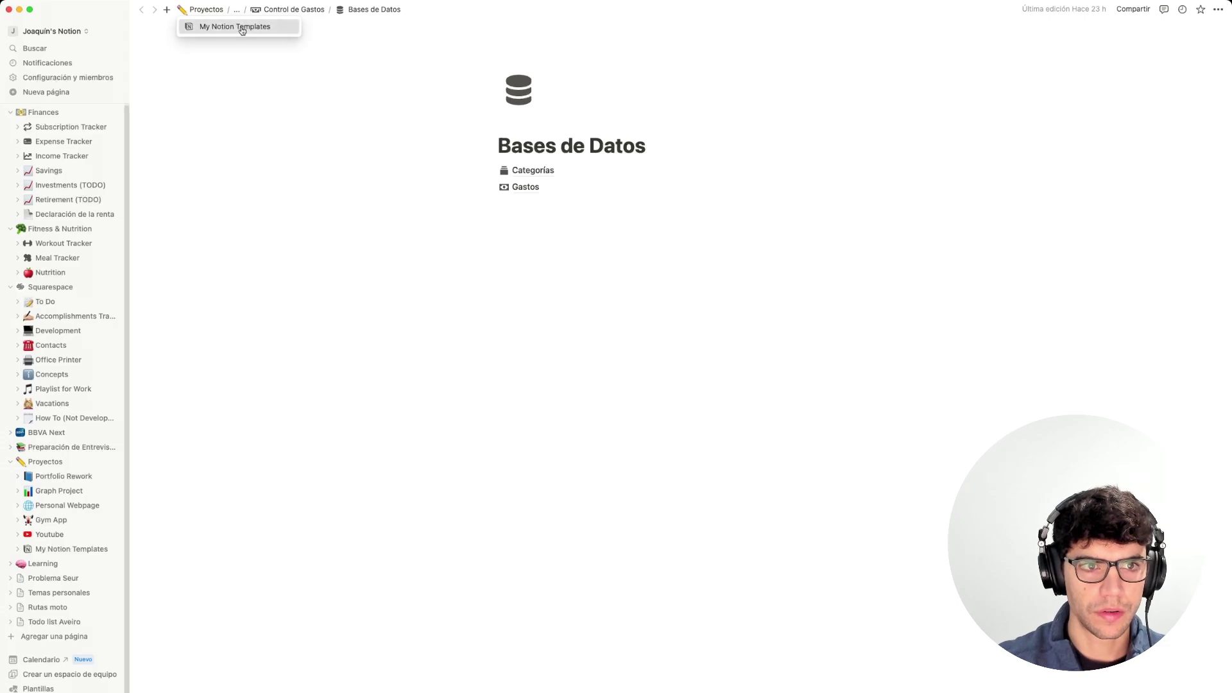
{"action": "left_click", "coordinate": [242, 27]}
{"action": "left_click", "coordinate": [573, 229]}
{"action": "scroll", "coordinate": [575, 558], "scroll_direction": "down", "scroll_amount": 5}
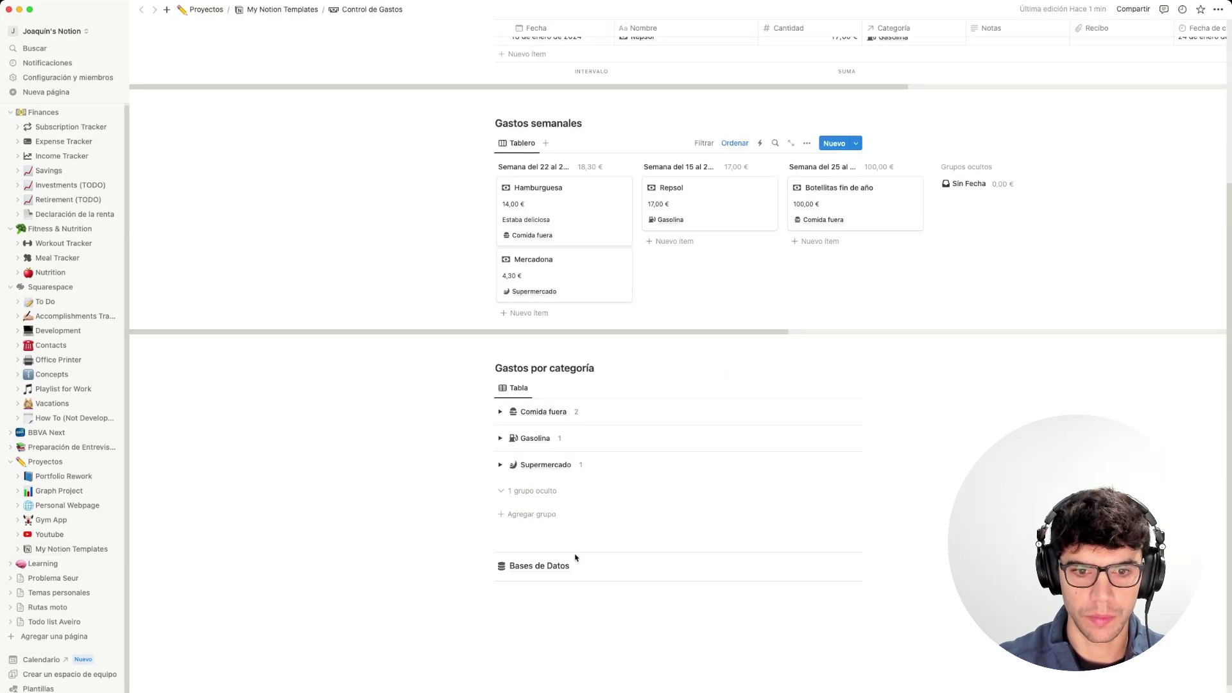
Check the hidden group of the Gastos por categoría table and look over the sections of the page.
{"action": "left_click", "coordinate": [523, 421]}
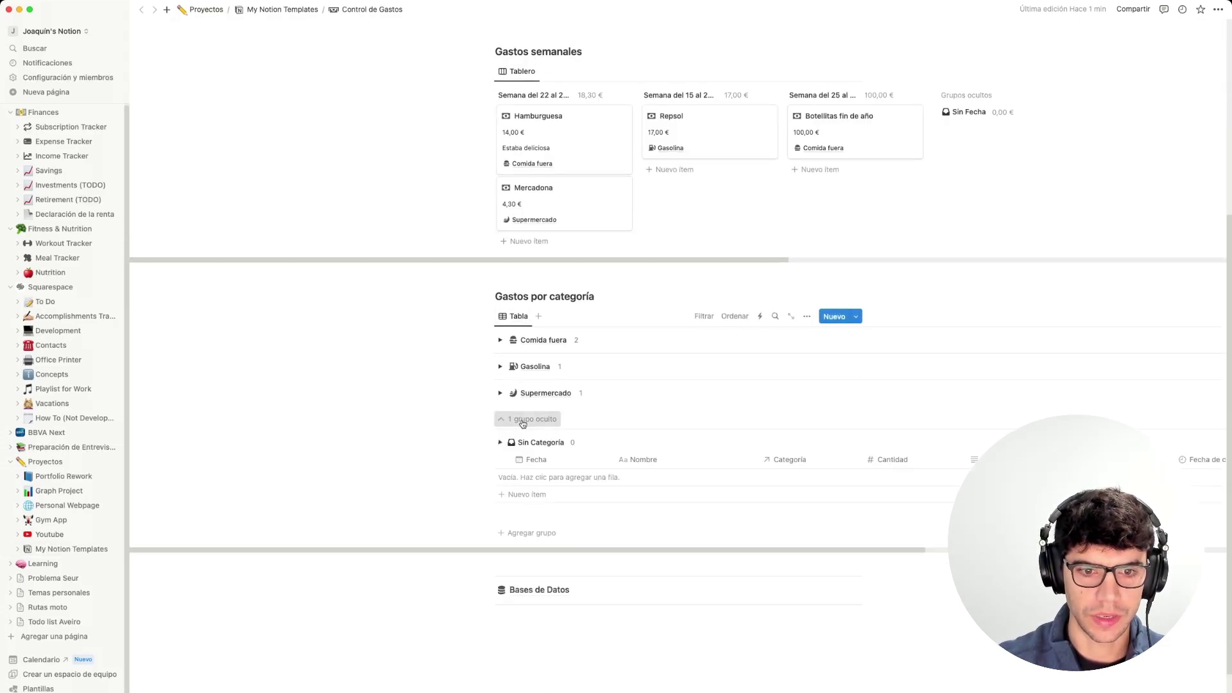
{"action": "left_click", "coordinate": [512, 422]}
{"action": "scroll", "coordinate": [510, 434], "scroll_direction": "up", "scroll_amount": 4}
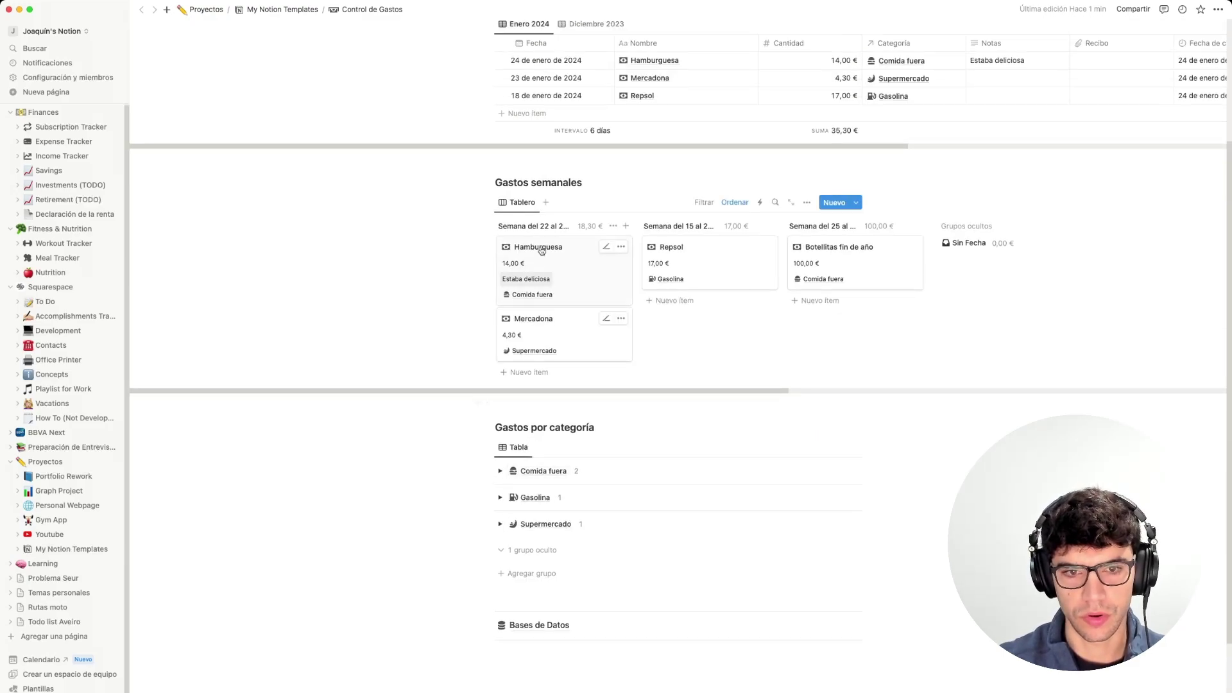
{"action": "scroll", "coordinate": [519, 551], "scroll_direction": "up", "scroll_amount": 5}
{"action": "scroll", "coordinate": [526, 557], "scroll_direction": "down", "scroll_amount": 3}
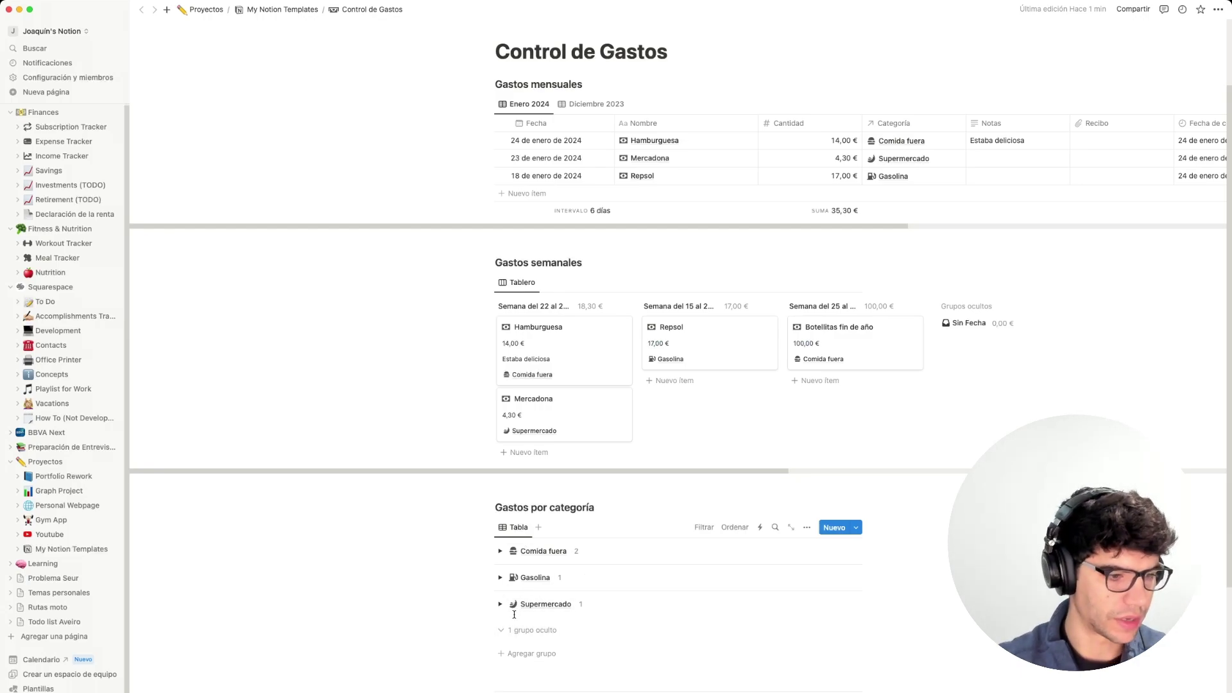
{"action": "scroll", "coordinate": [834, 513], "scroll_direction": "down", "scroll_amount": 3}
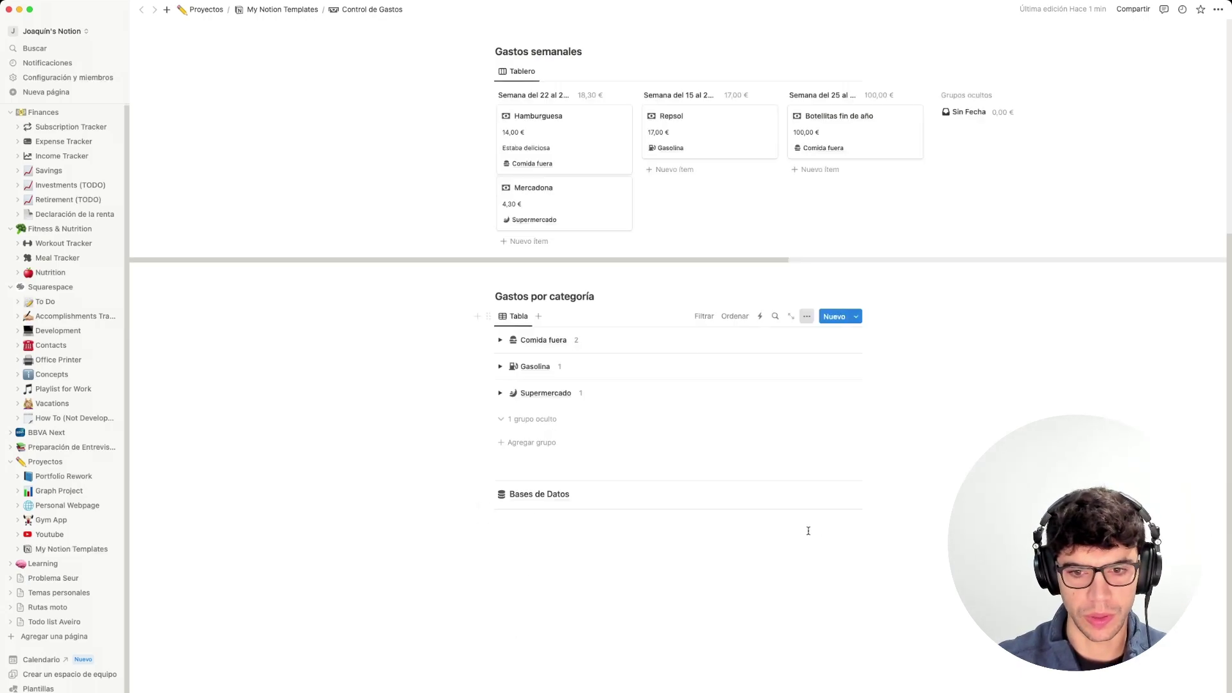
Try turning off Ocultar grupos vacíos in the grouping of the Gastos por categoría table, and turn it back on.
{"action": "left_click", "coordinate": [806, 317]}
{"action": "left_click", "coordinate": [747, 460]}
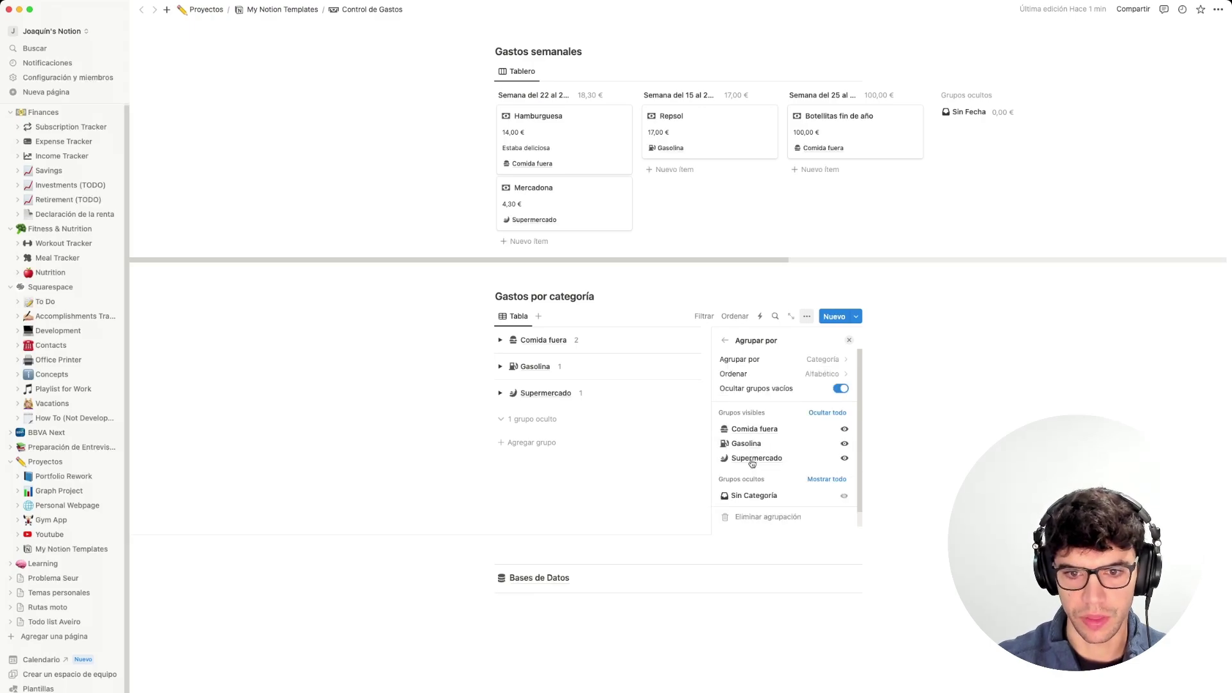
{"action": "left_click", "coordinate": [840, 389]}
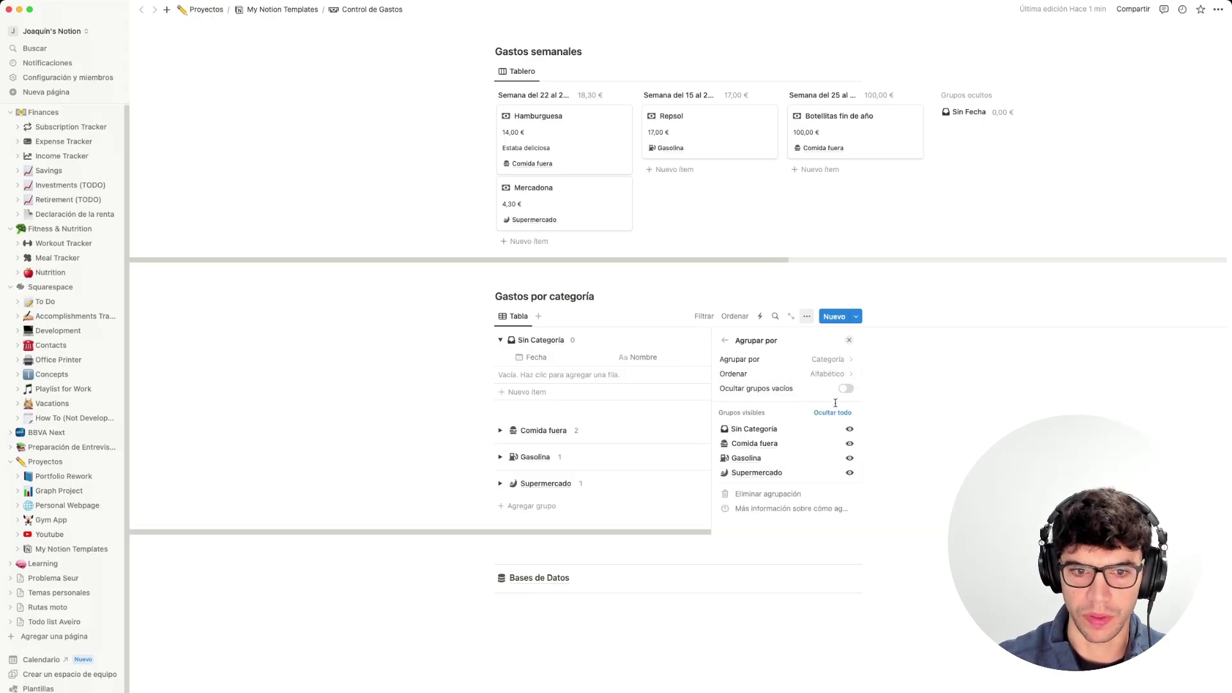
{"action": "left_click", "coordinate": [845, 388]}
{"action": "key", "text": "Escape"}
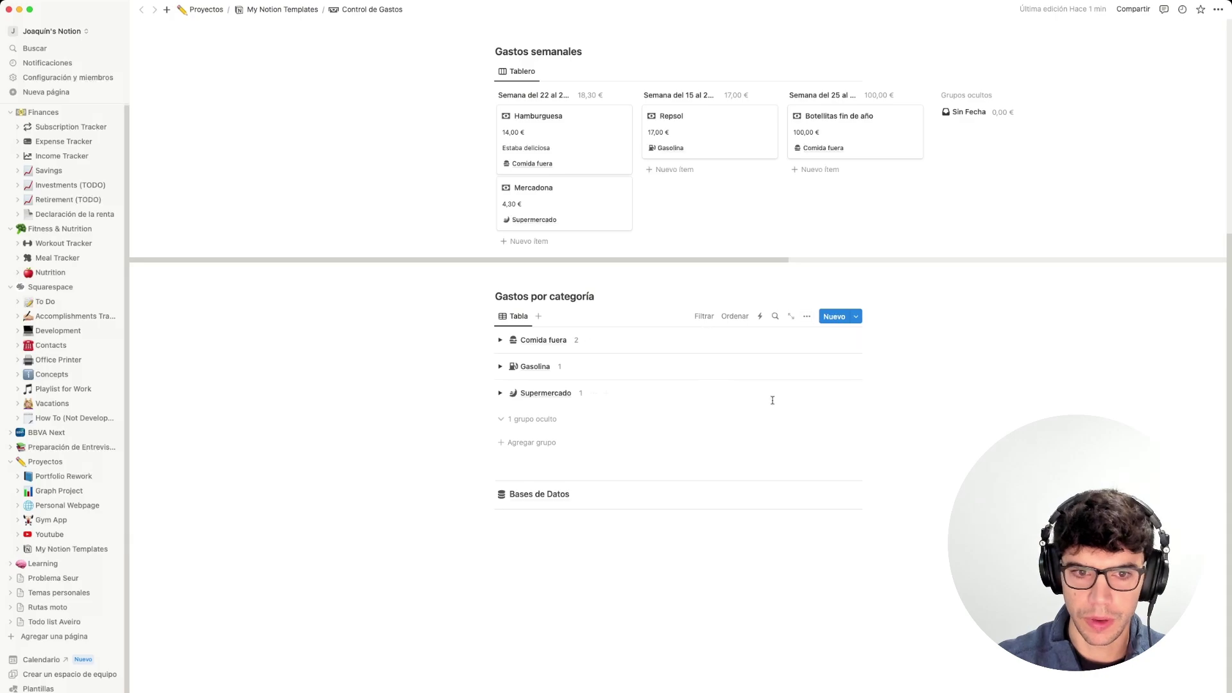
Add a new expense named Factura de luz with a Cantidad of 65 € to the Enero 2024 table.
{"action": "scroll", "coordinate": [728, 431], "scroll_direction": "up", "scroll_amount": 5}
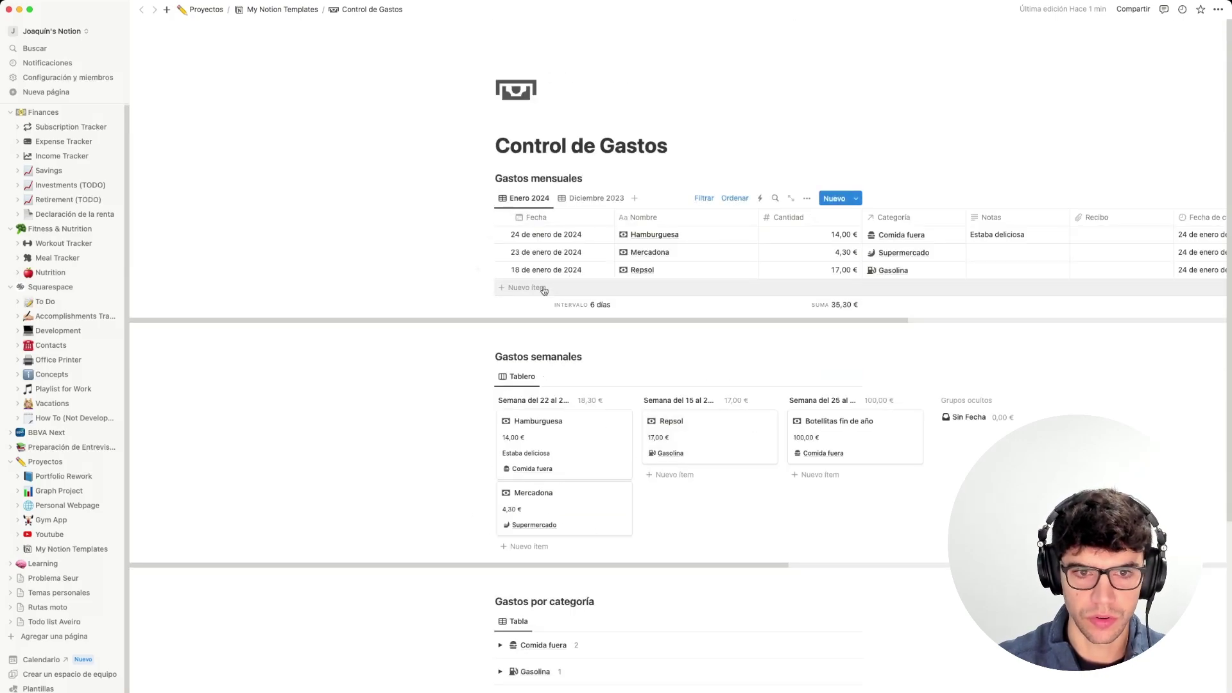
{"action": "left_click", "coordinate": [578, 288]}
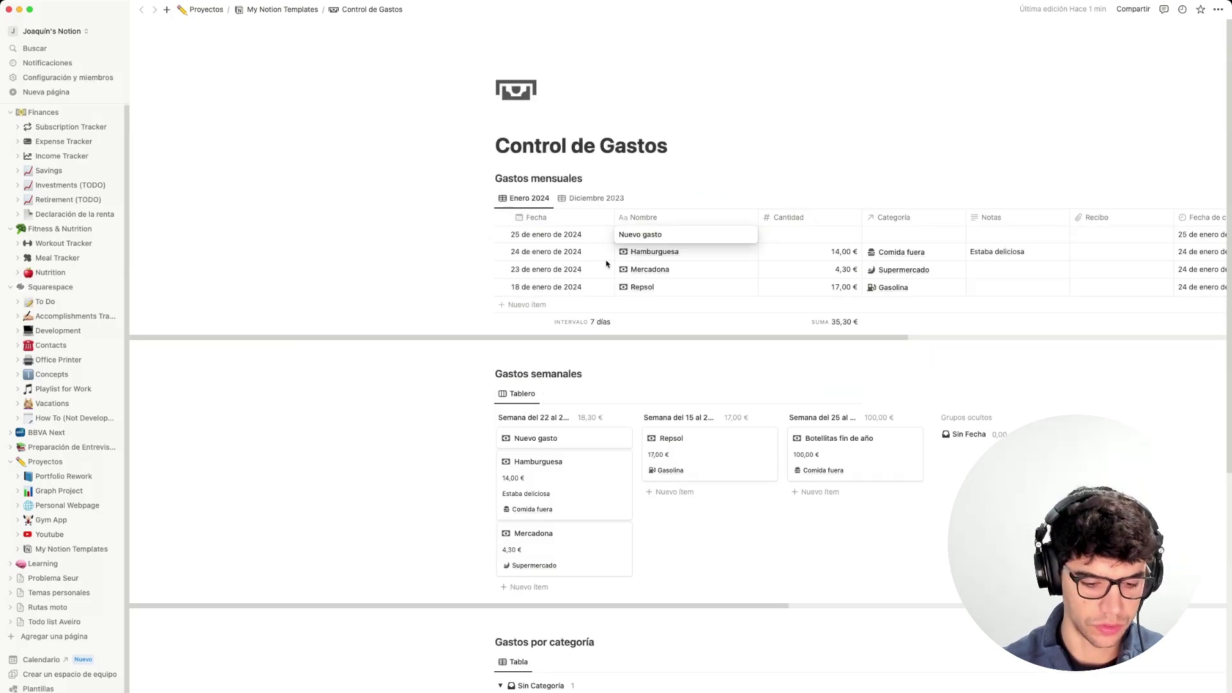
{"action": "type", "text": "Factur"}
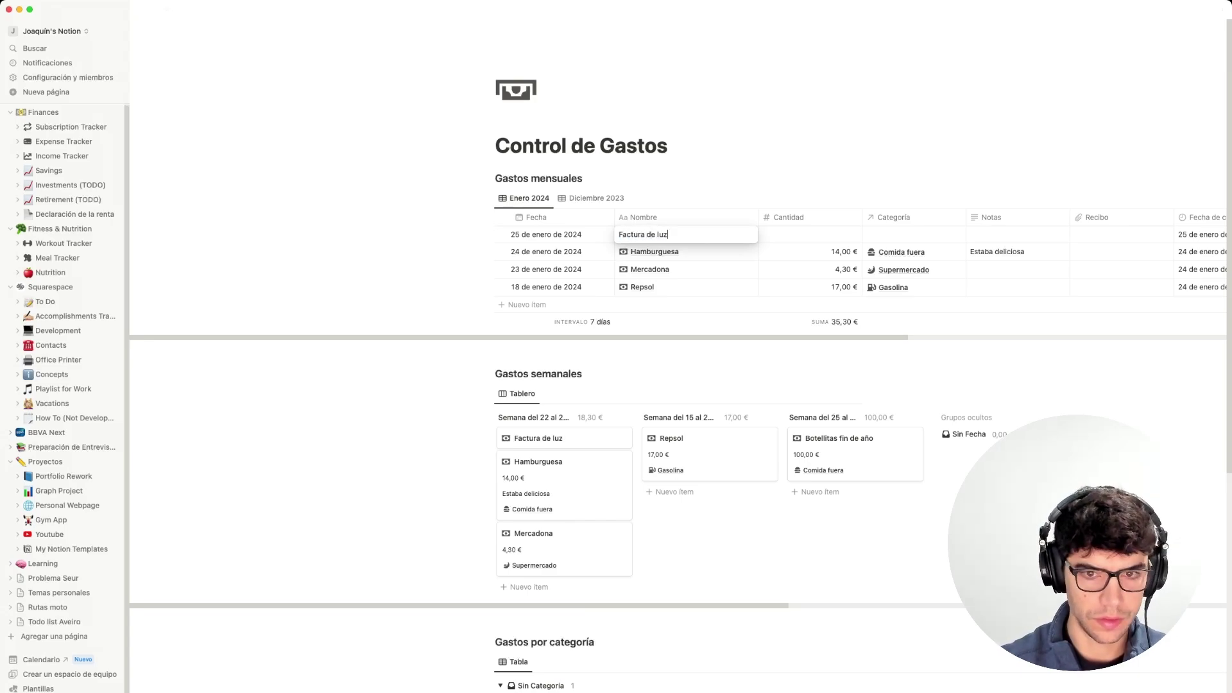
{"action": "type", "text": "a de luz"}
{"action": "key", "text": "Return"}
{"action": "left_click", "coordinate": [794, 236]}
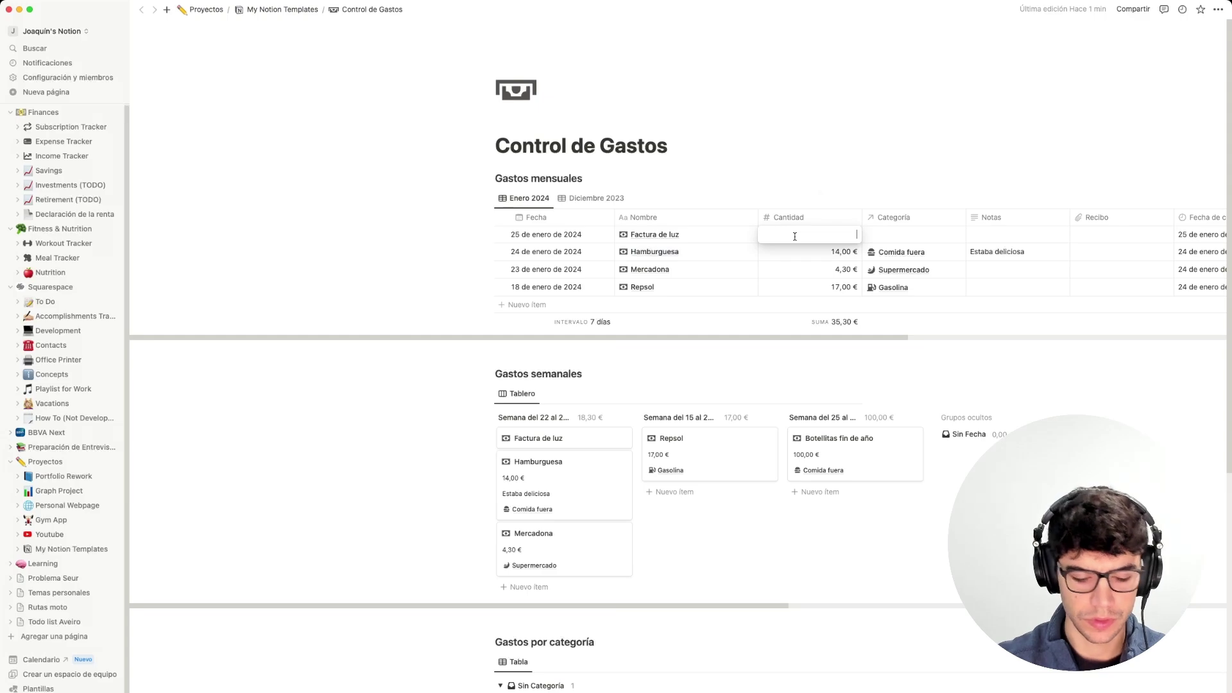
{"action": "type", "text": "65"}
{"action": "key", "text": "Return"}
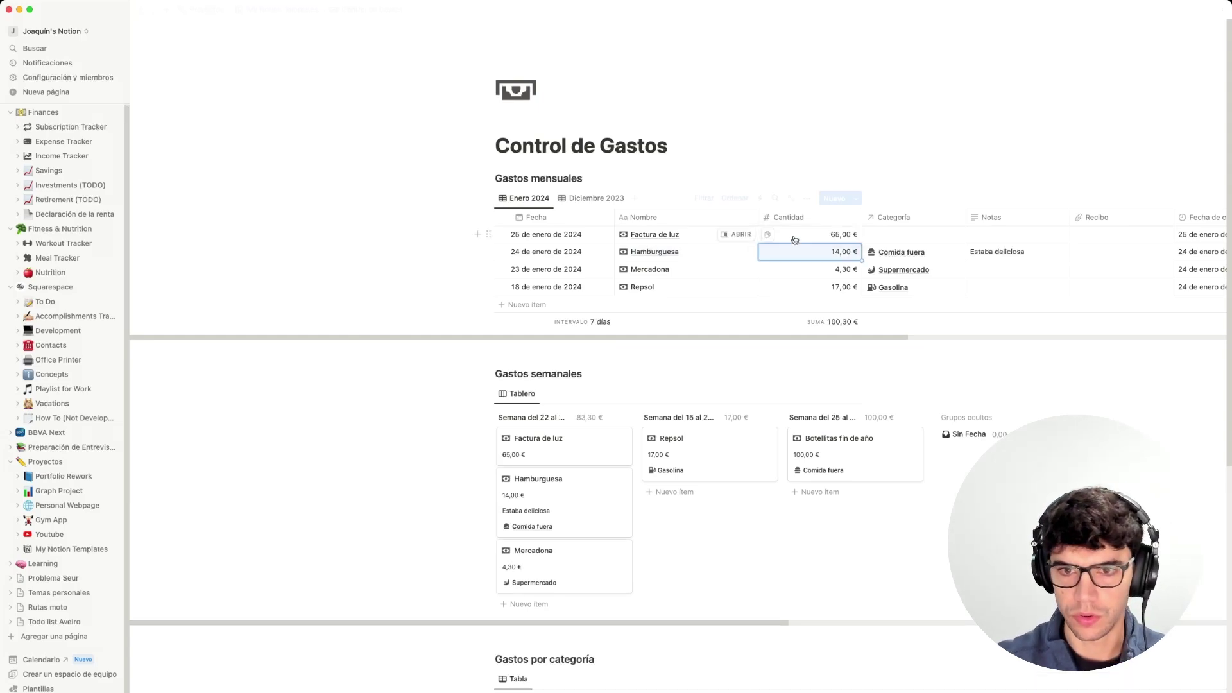
Assign the Facturas category to the Factura de luz expense.
{"action": "left_click", "coordinate": [897, 232]}
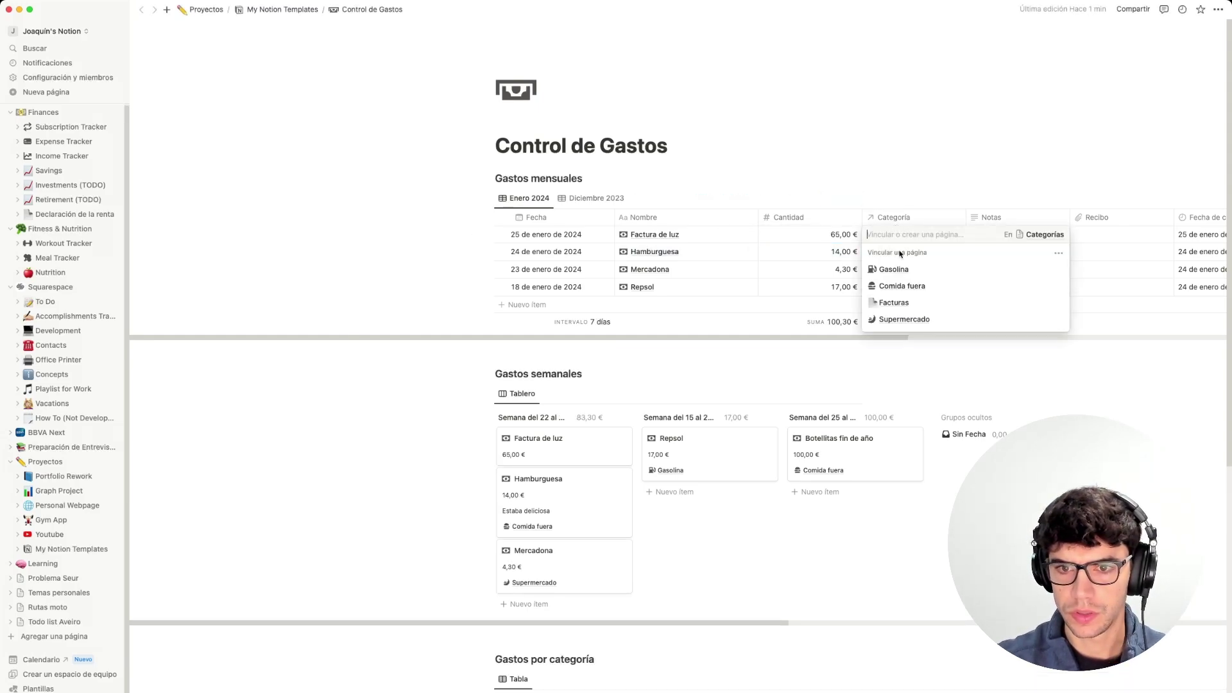
{"action": "left_click", "coordinate": [894, 304]}
{"action": "key", "text": "Escape"}
{"action": "left_click", "coordinate": [413, 426]}
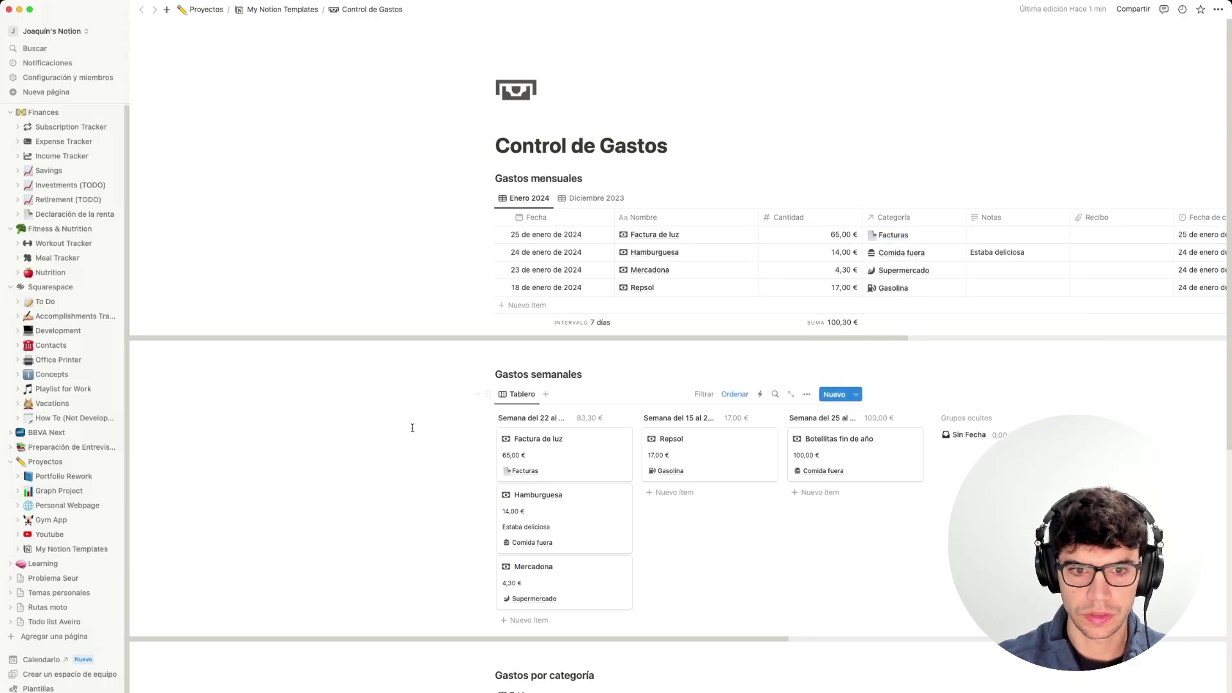
Check the expenses inside each category group of the Gastos por categoría table, expanding and collapsing the groups one by one.
{"action": "scroll", "coordinate": [426, 417], "scroll_direction": "down", "scroll_amount": 1}
{"action": "scroll", "coordinate": [563, 391], "scroll_direction": "down", "scroll_amount": 4}
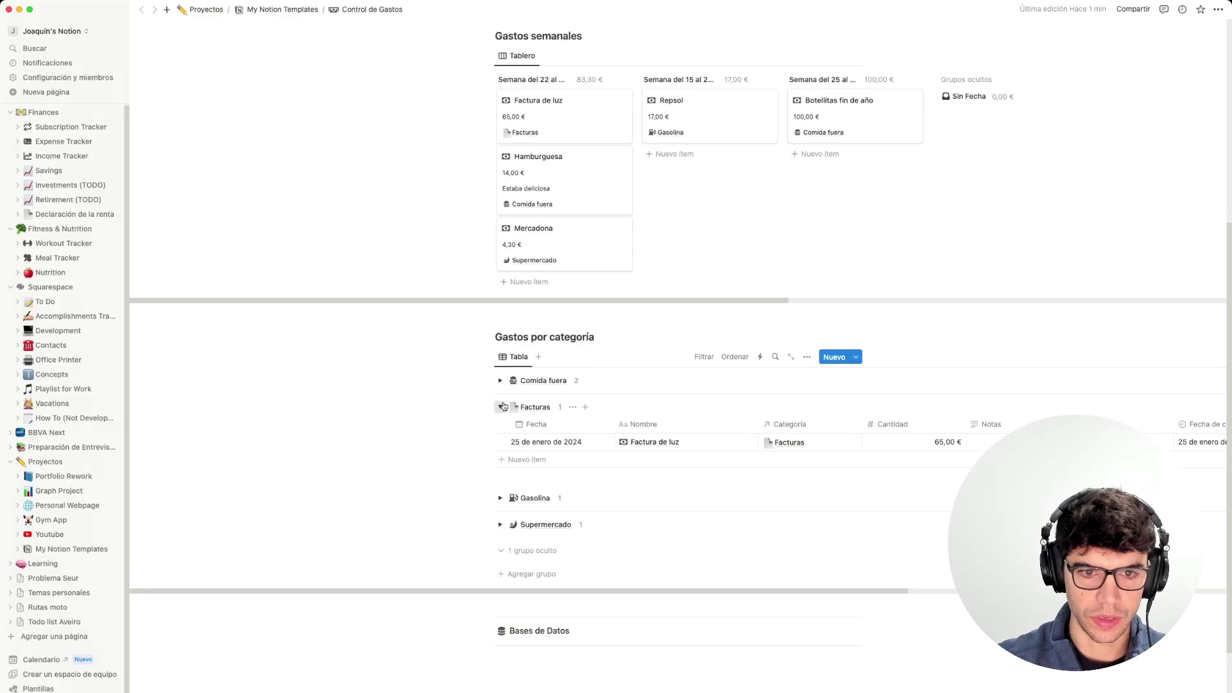
{"action": "left_click", "coordinate": [502, 406]}
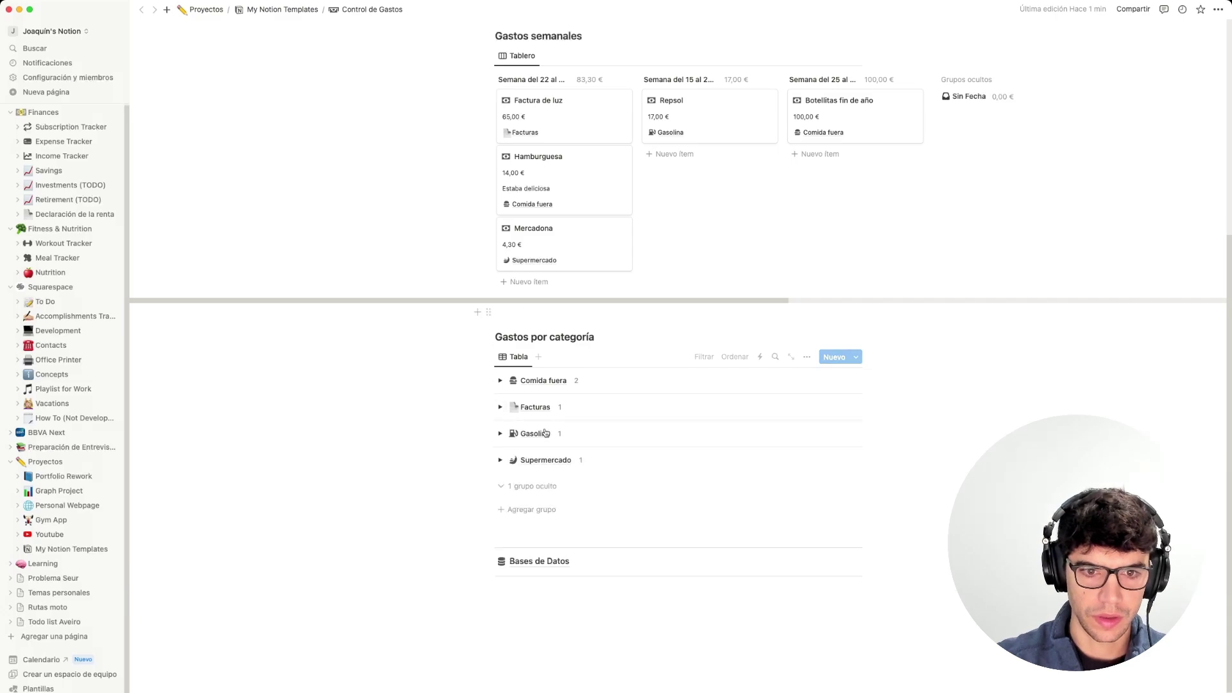
{"action": "left_click", "coordinate": [501, 381]}
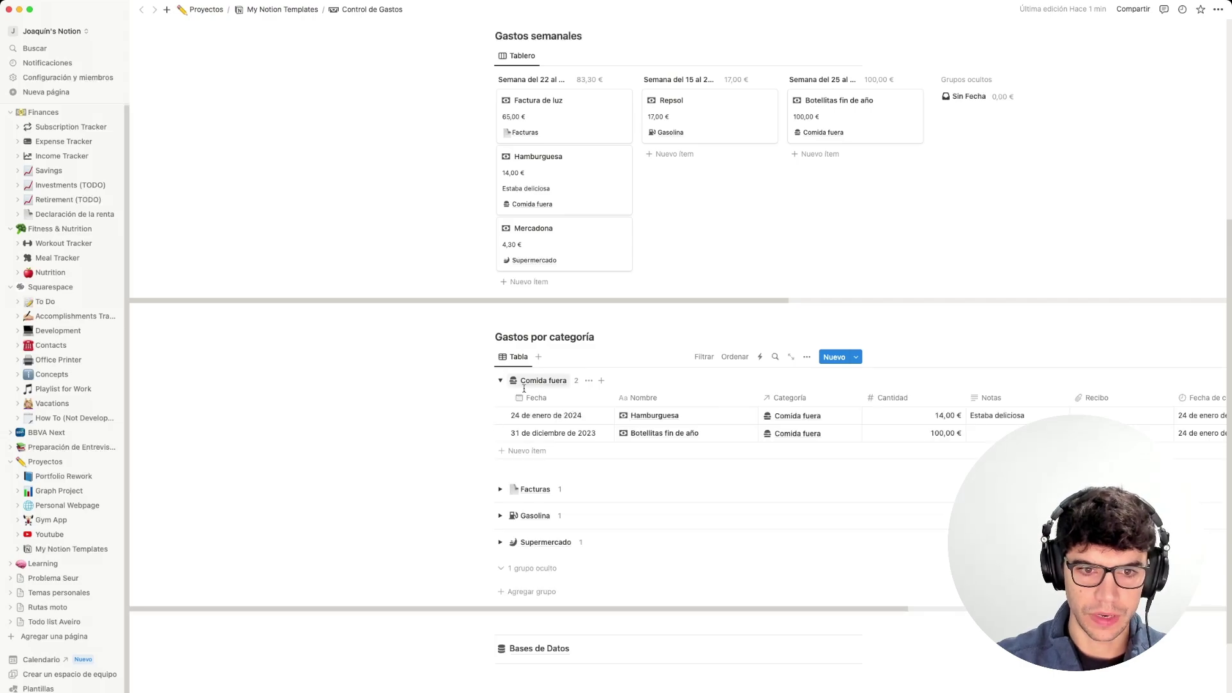
{"action": "left_click", "coordinate": [500, 380]}
{"action": "left_click", "coordinate": [500, 407]}
{"action": "left_click", "coordinate": [500, 407]}
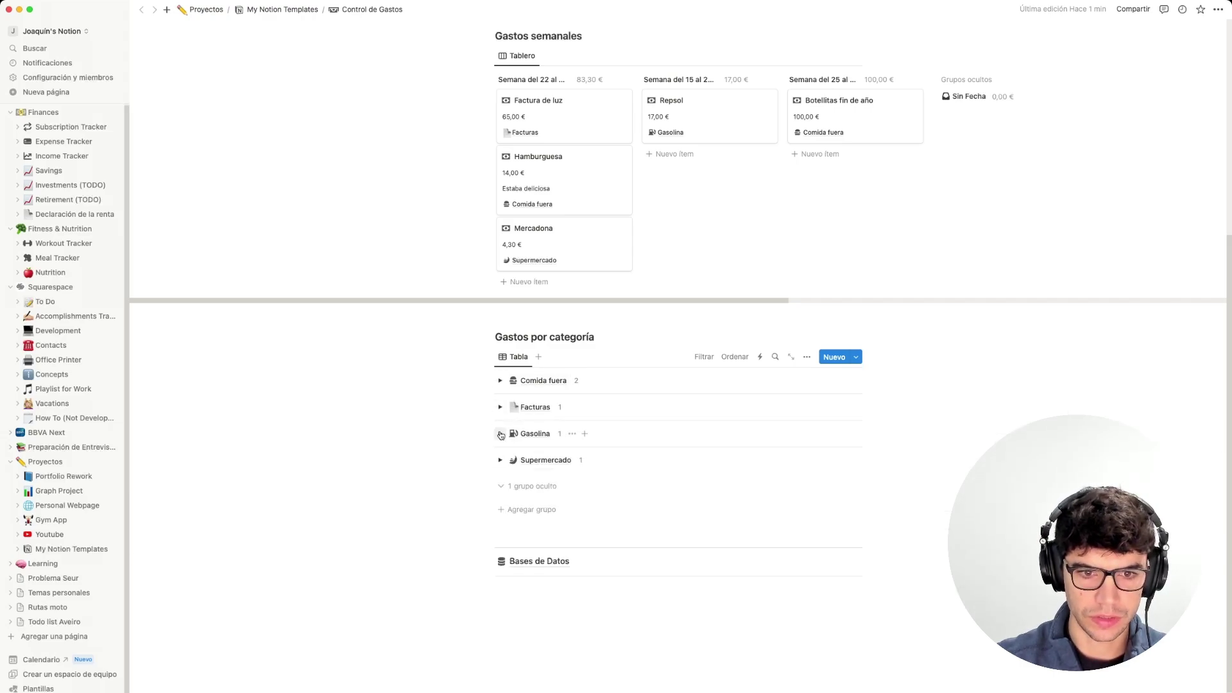
{"action": "left_click", "coordinate": [501, 434]}
{"action": "left_click", "coordinate": [500, 434]}
{"action": "left_click", "coordinate": [500, 461]}
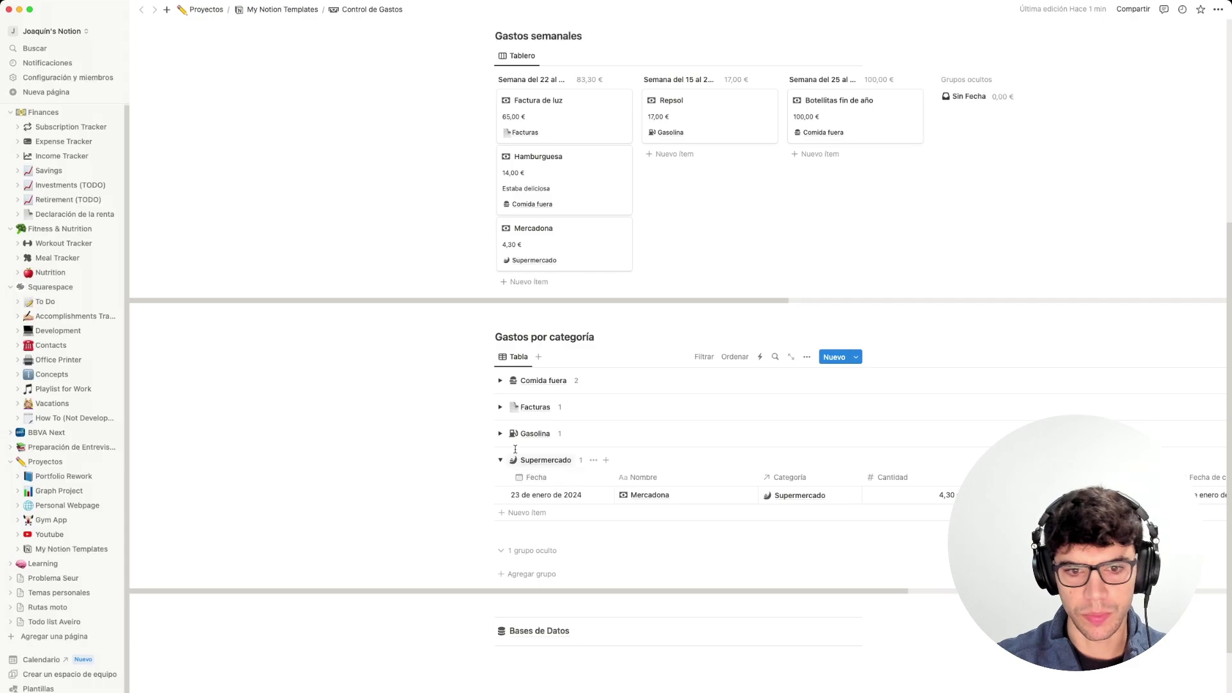
{"action": "left_click", "coordinate": [500, 460]}
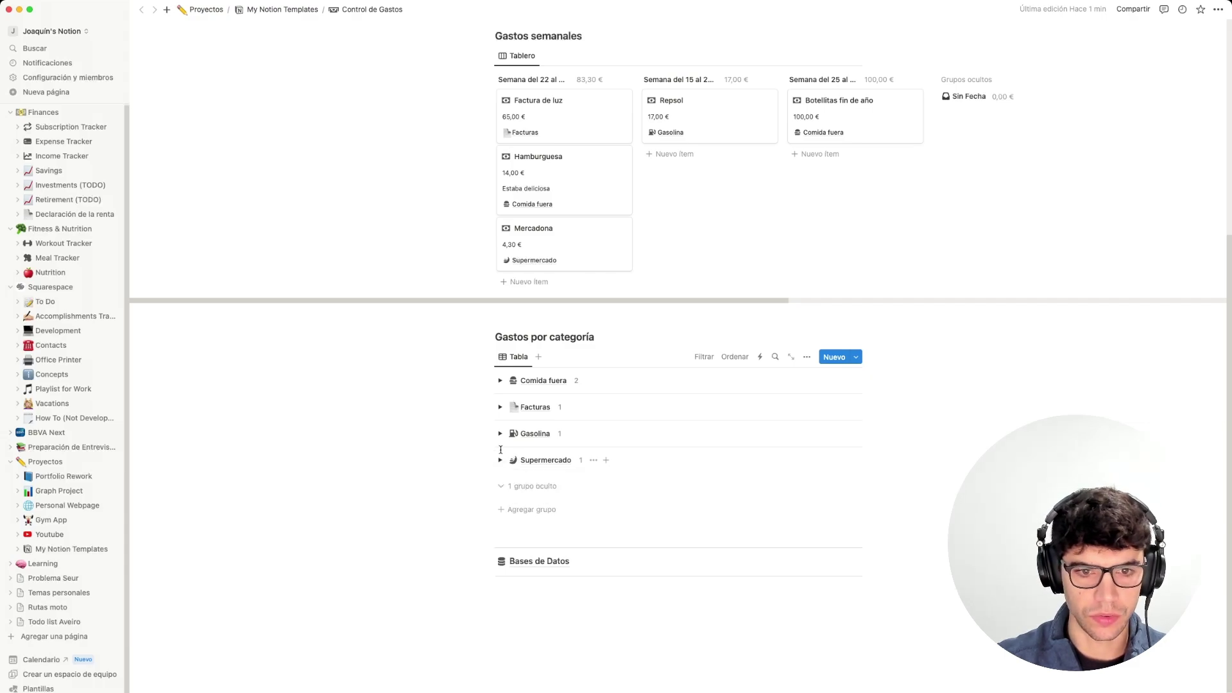
Make the groups of the Gastos por categoría table show the Suma of Cantidad.
{"action": "left_click", "coordinate": [576, 382]}
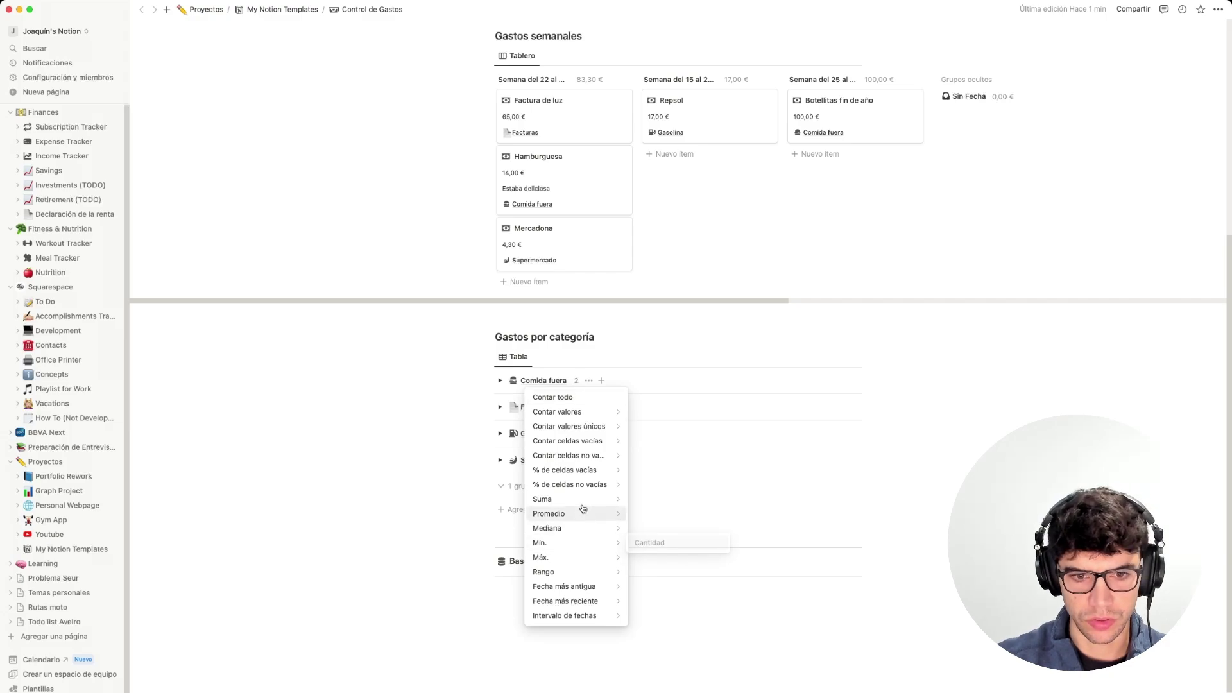
{"action": "mouse_move", "coordinate": [581, 500]}
{"action": "left_click", "coordinate": [654, 500]}
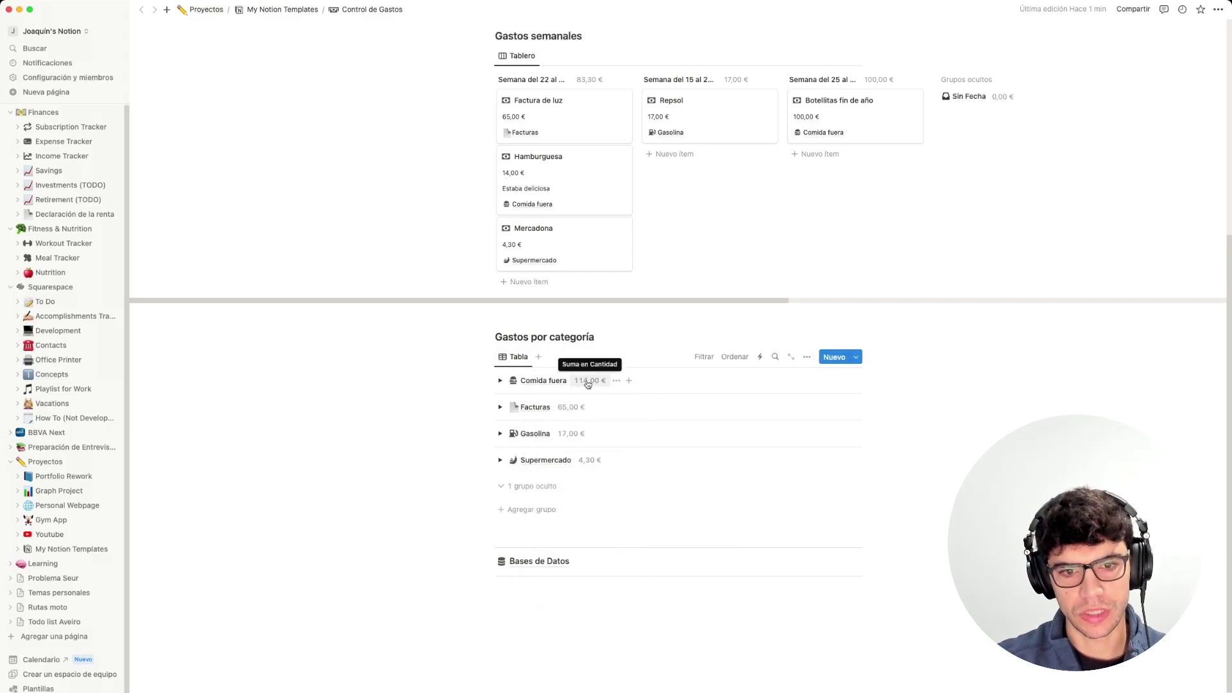
{"action": "left_click", "coordinate": [517, 361]}
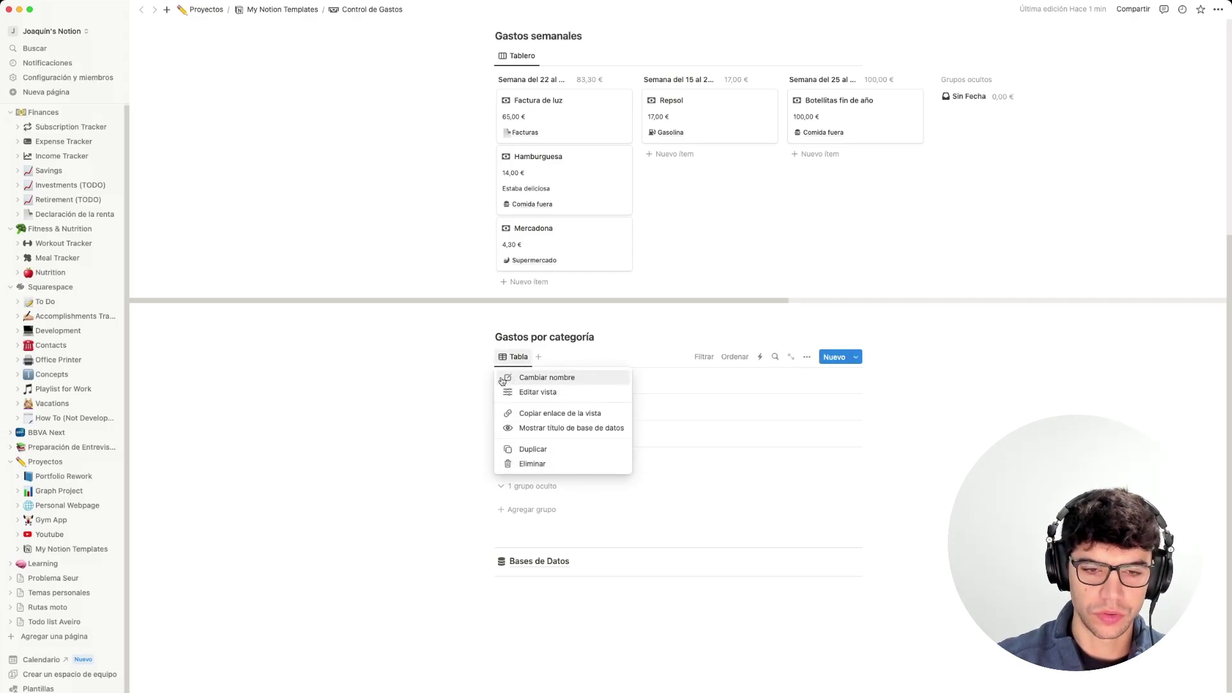
{"action": "key", "text": "Escape"}
{"action": "scroll", "coordinate": [502, 381], "scroll_direction": "up", "scroll_amount": 5}
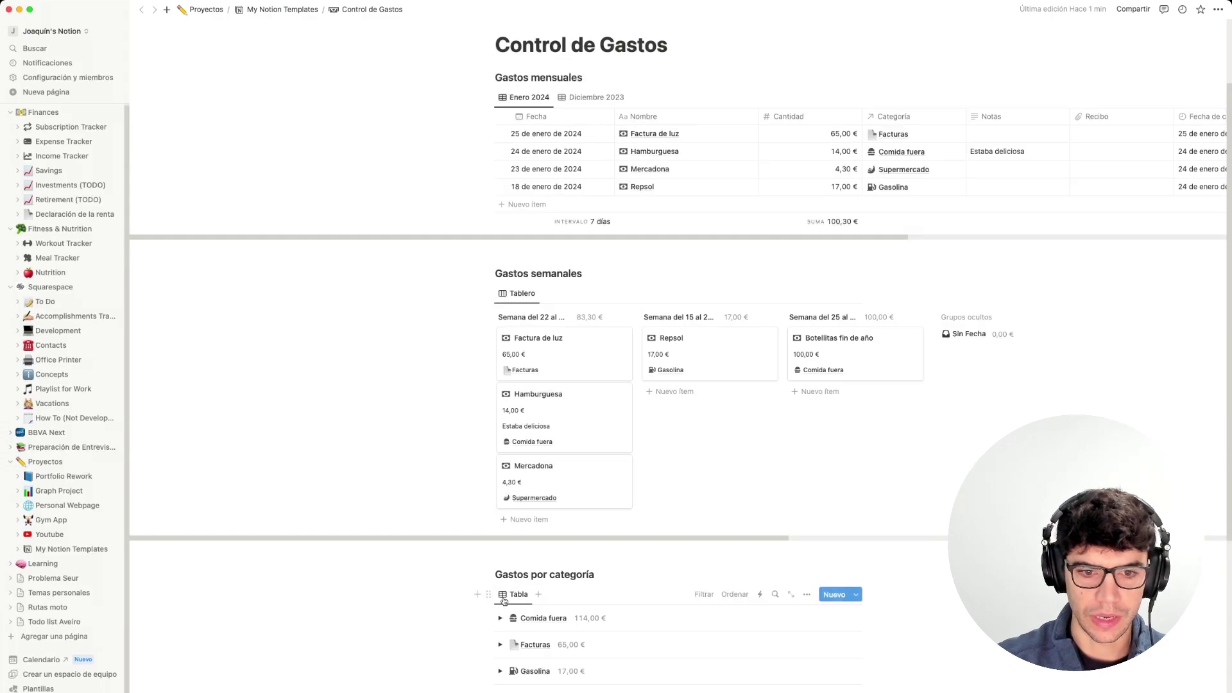
{"action": "scroll", "coordinate": [504, 601], "scroll_direction": "down", "scroll_amount": 1}
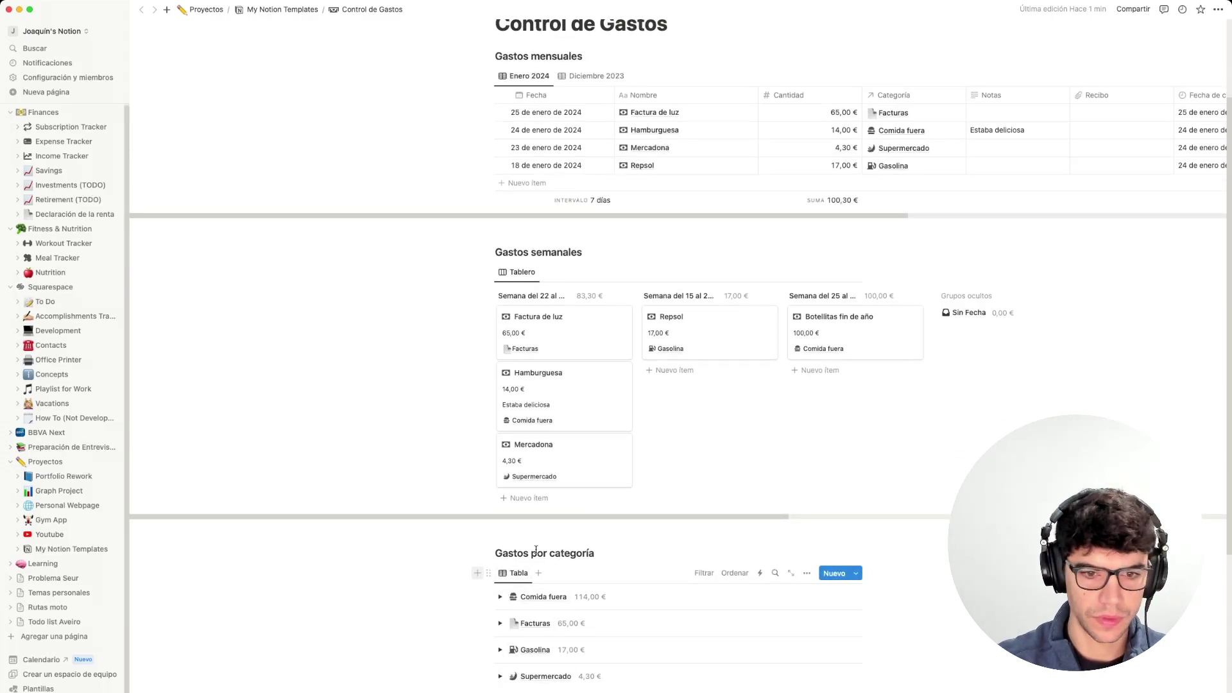
{"action": "left_click", "coordinate": [518, 573]}
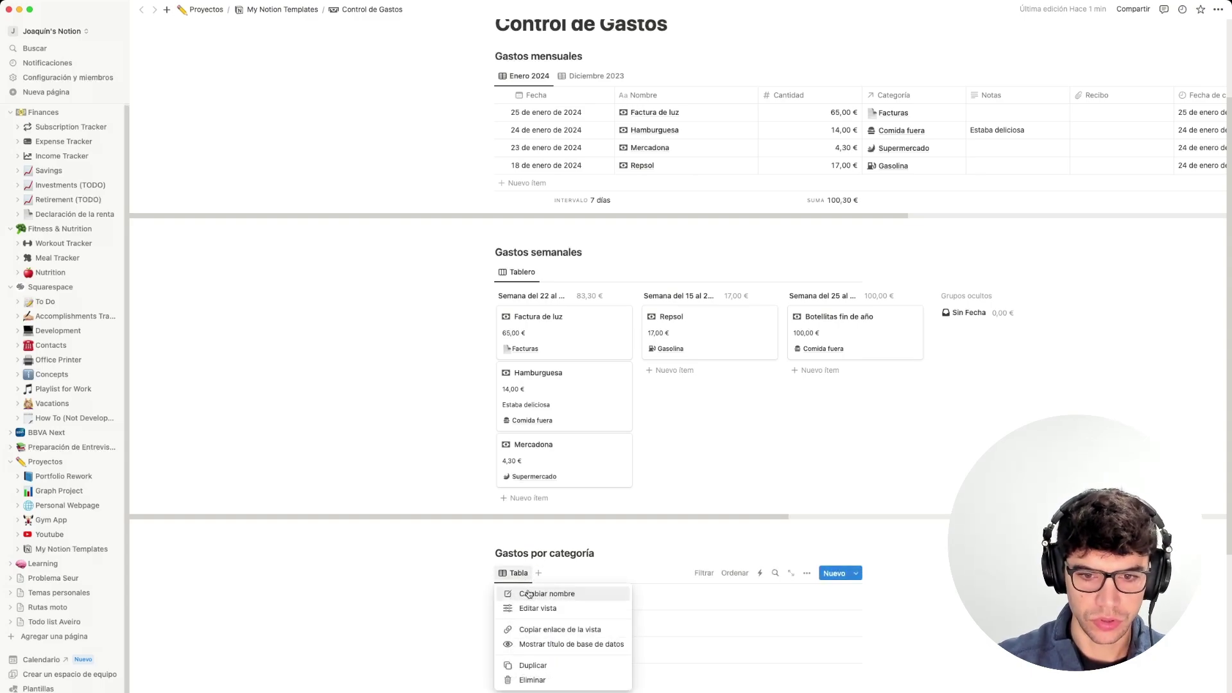
{"action": "left_click", "coordinate": [703, 571]}
Filter the Gastos por categoría table by Fecha with está dentro de, from 2024/01/01 to 2024/01/31.
{"action": "left_click", "coordinate": [704, 572]}
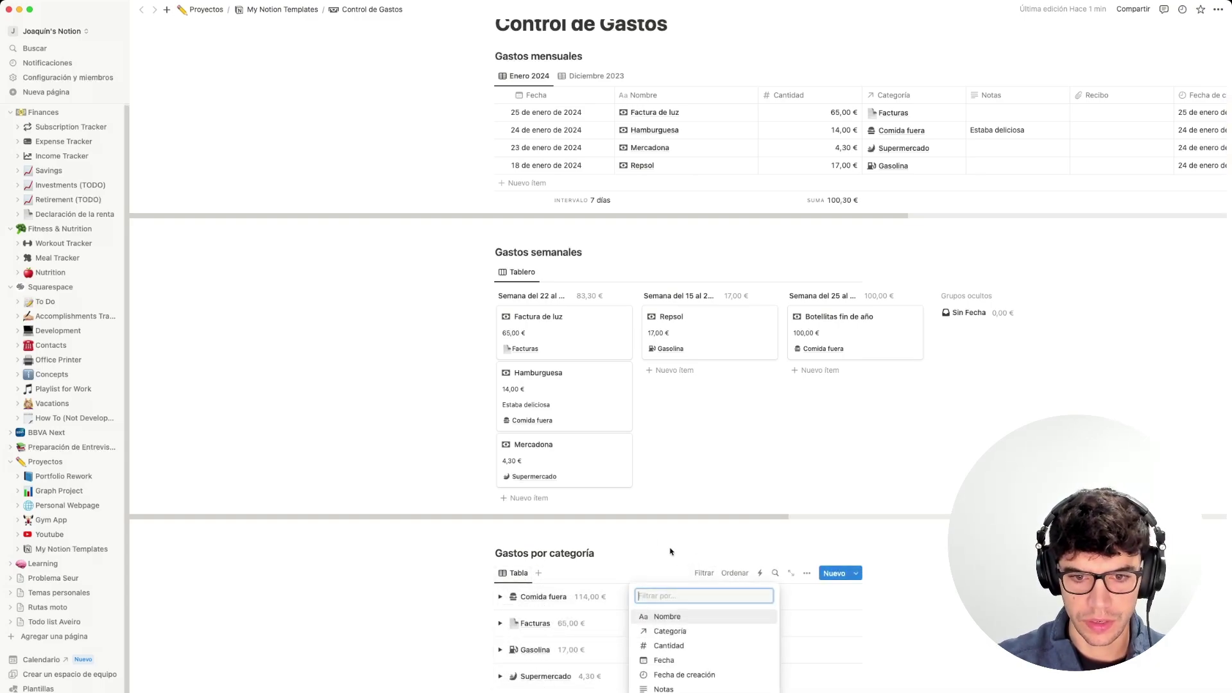
{"action": "left_click", "coordinate": [662, 661]}
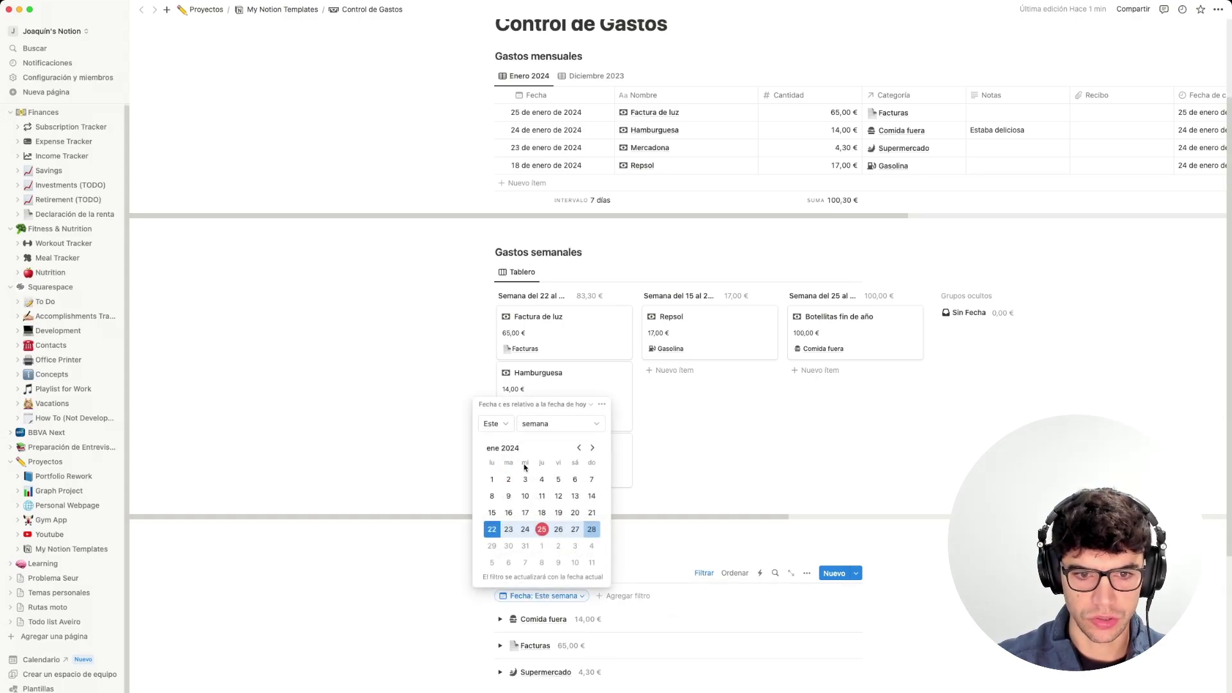
{"action": "left_click", "coordinate": [494, 424]}
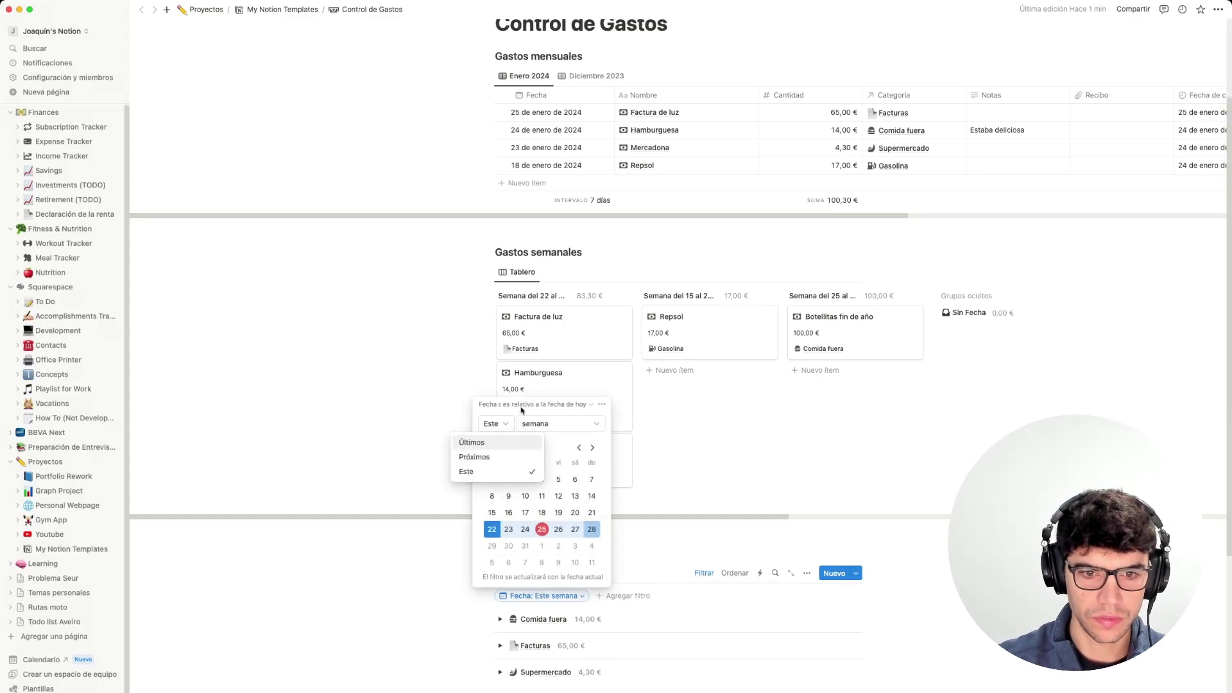
{"action": "left_click", "coordinate": [521, 409]}
{"action": "left_click", "coordinate": [533, 404]}
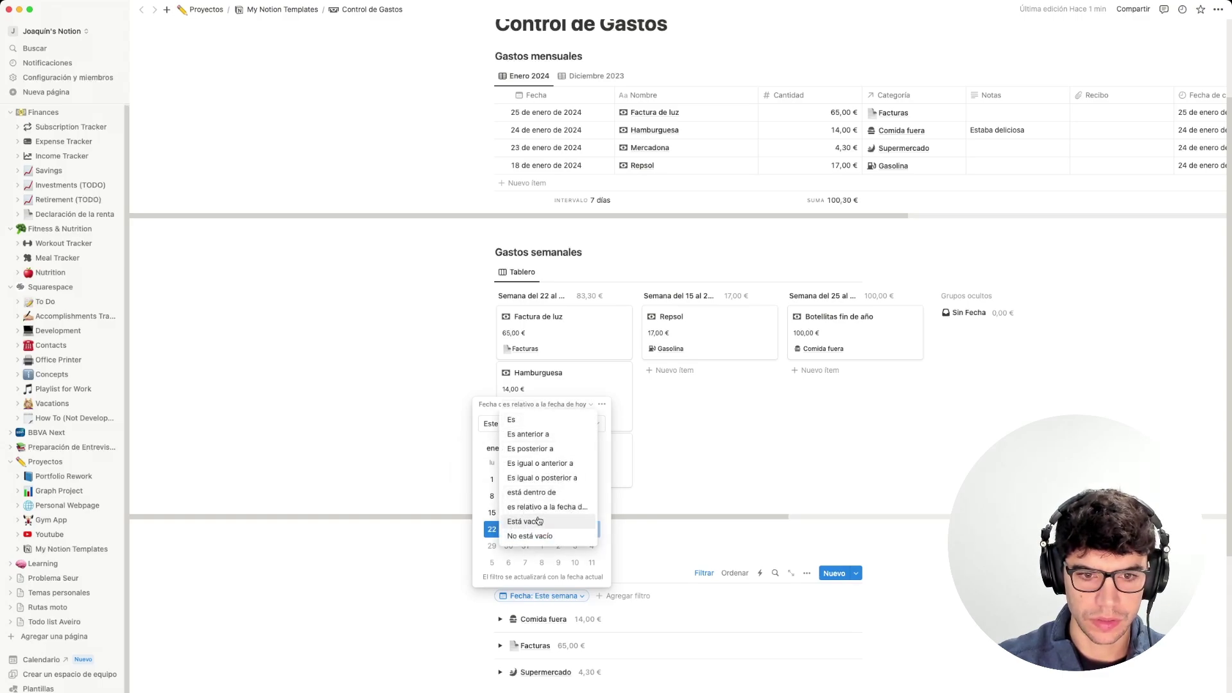
{"action": "left_click", "coordinate": [531, 492]}
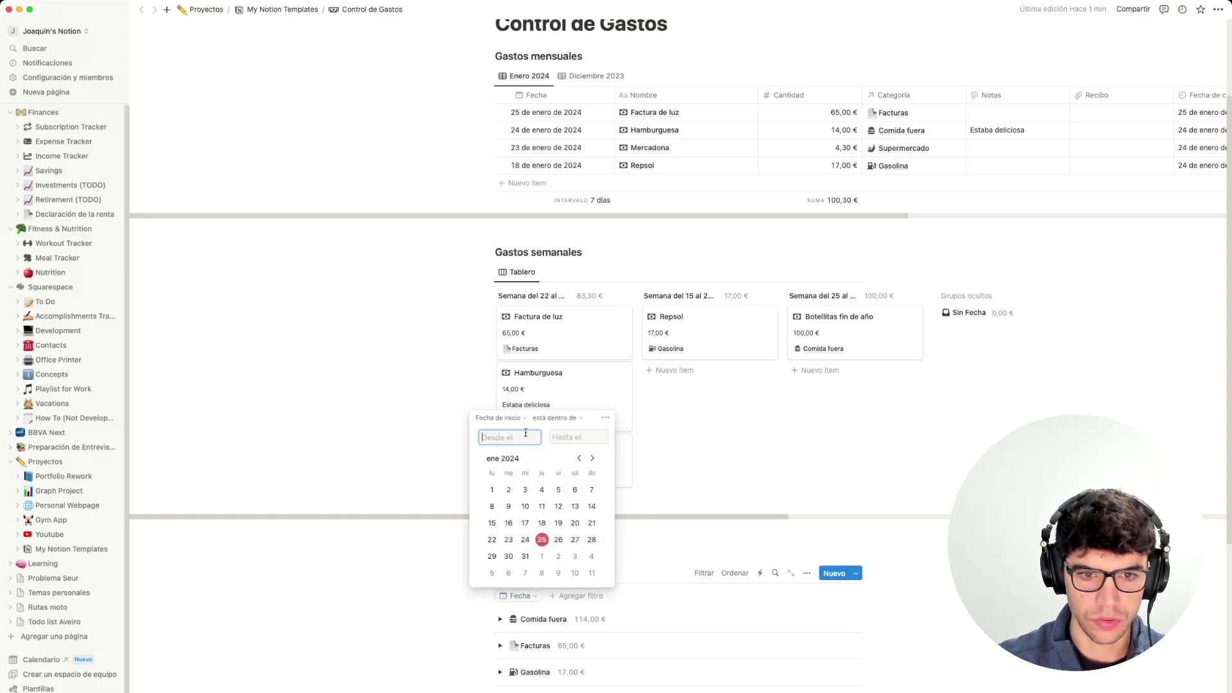
{"action": "left_click", "coordinate": [493, 489]}
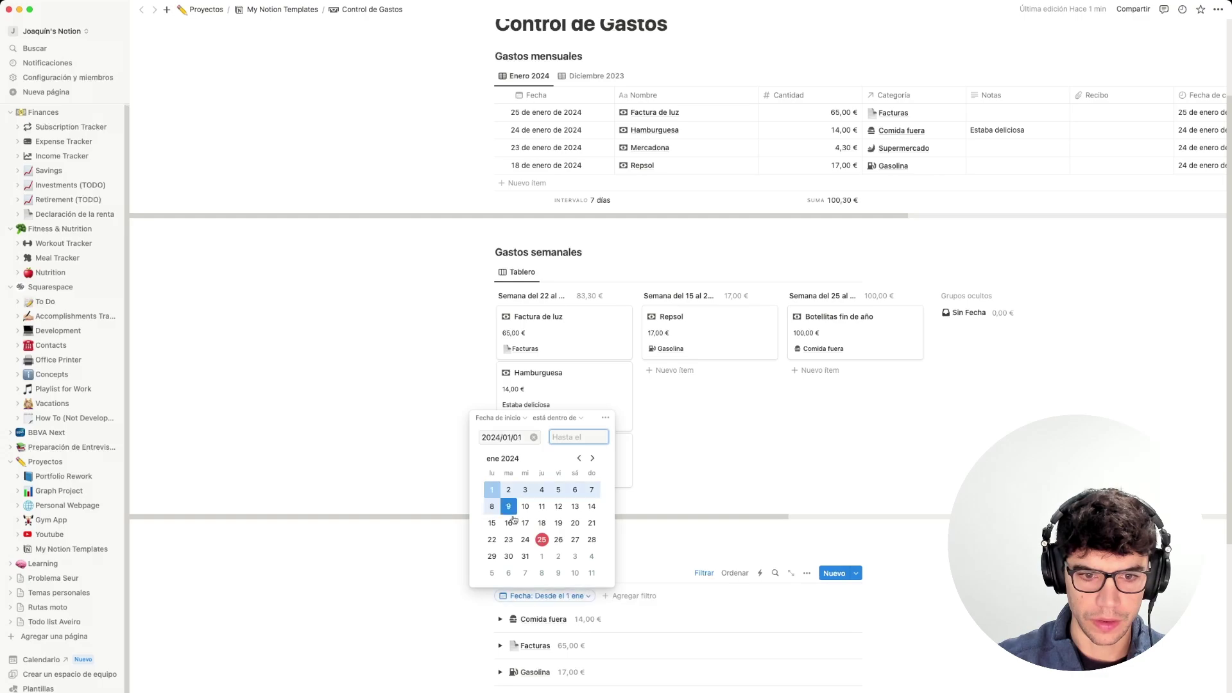
{"action": "left_click", "coordinate": [524, 556]}
{"action": "left_click", "coordinate": [632, 559]}
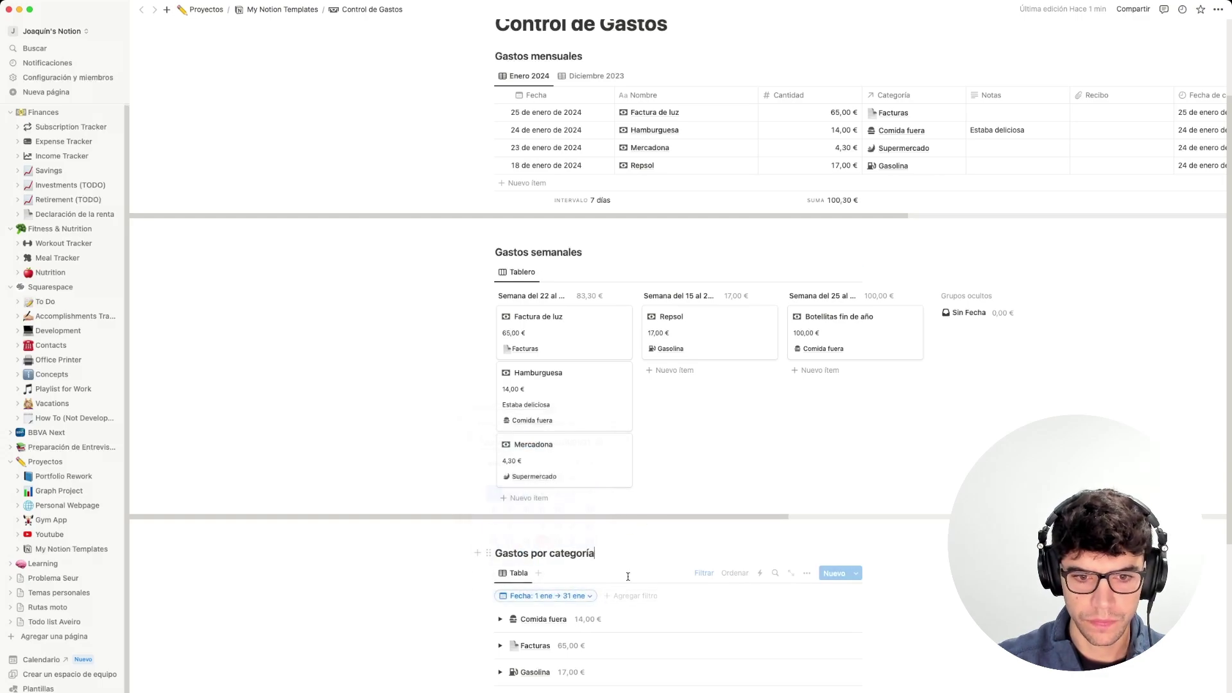
Duplicate the Tabla view of Gastos por categoría and name the copy Diciembre 2023.
{"action": "scroll", "coordinate": [537, 539], "scroll_direction": "down", "scroll_amount": 3}
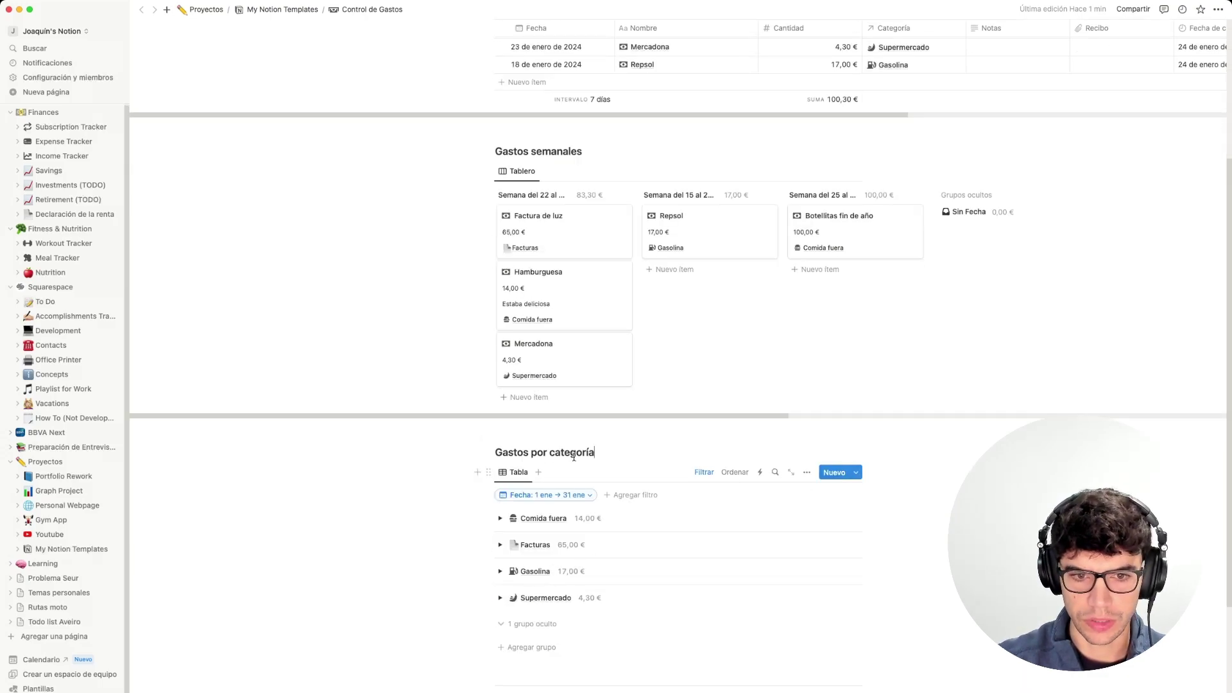
{"action": "left_click", "coordinate": [523, 474]}
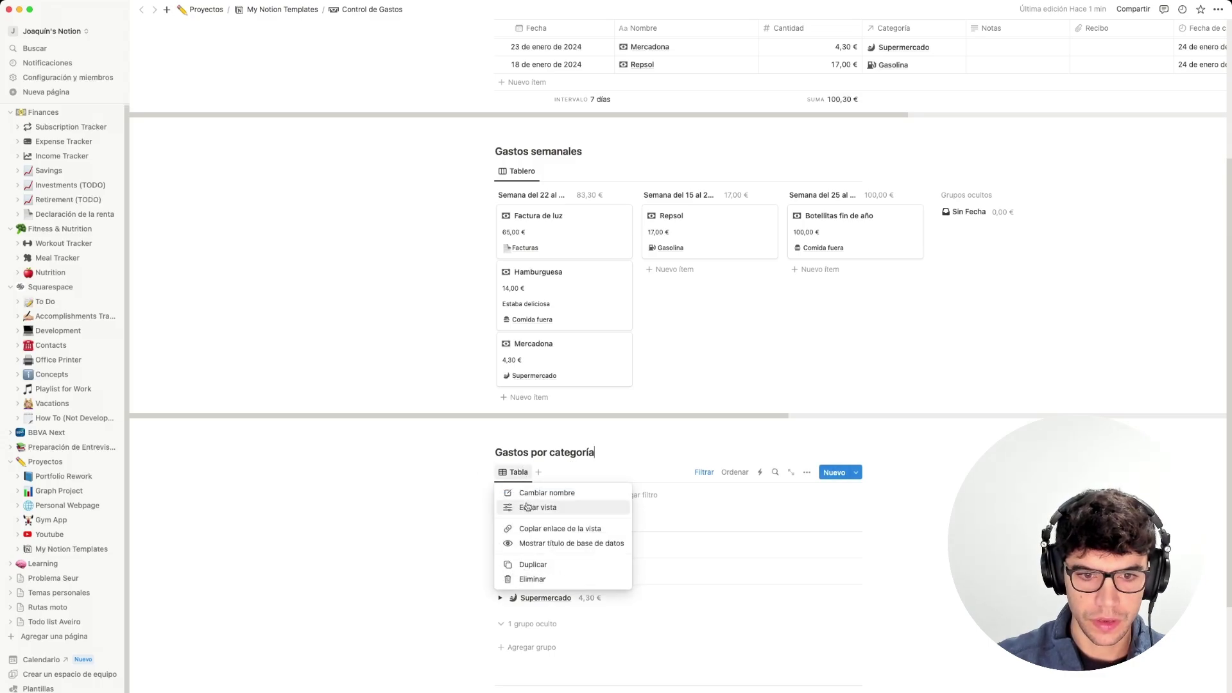
{"action": "left_click", "coordinate": [543, 570]}
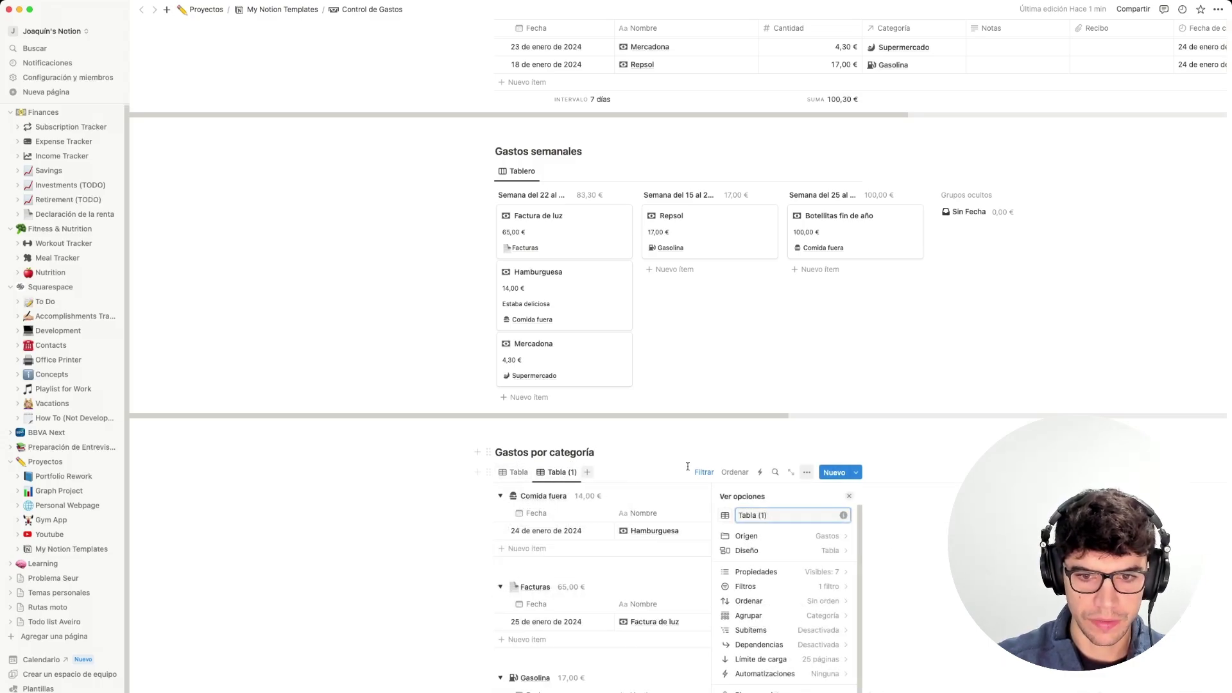
{"action": "key", "text": "super+a"}
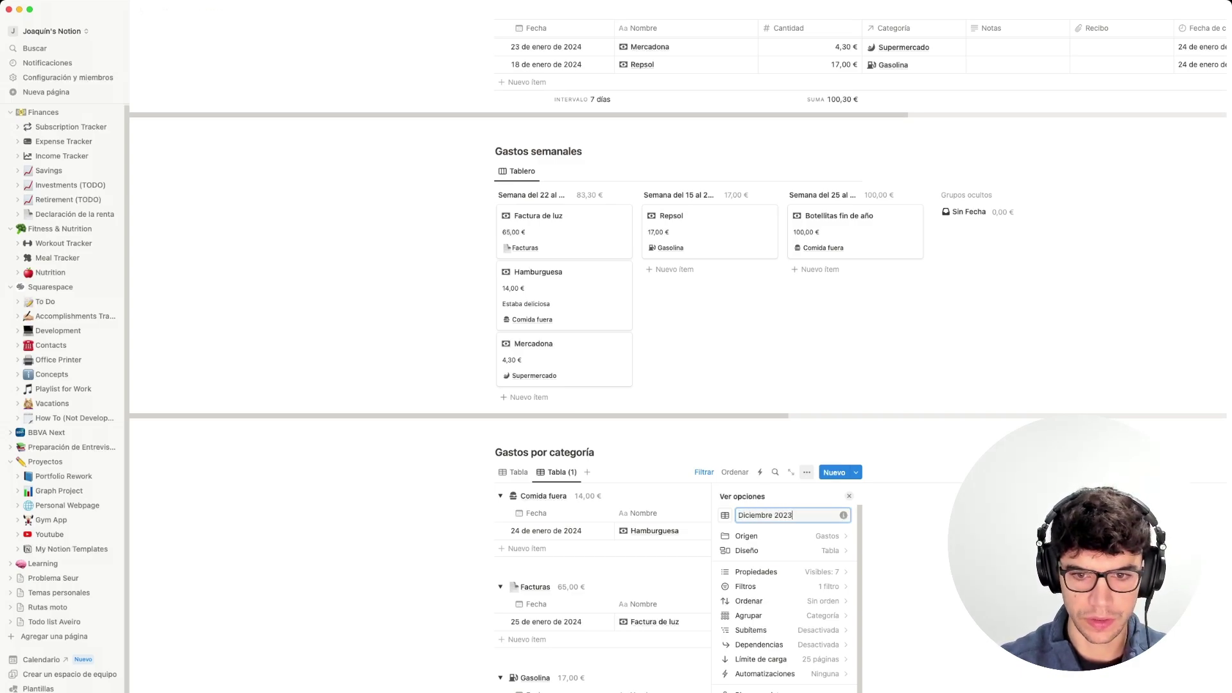
{"action": "left_click", "coordinate": [651, 443]}
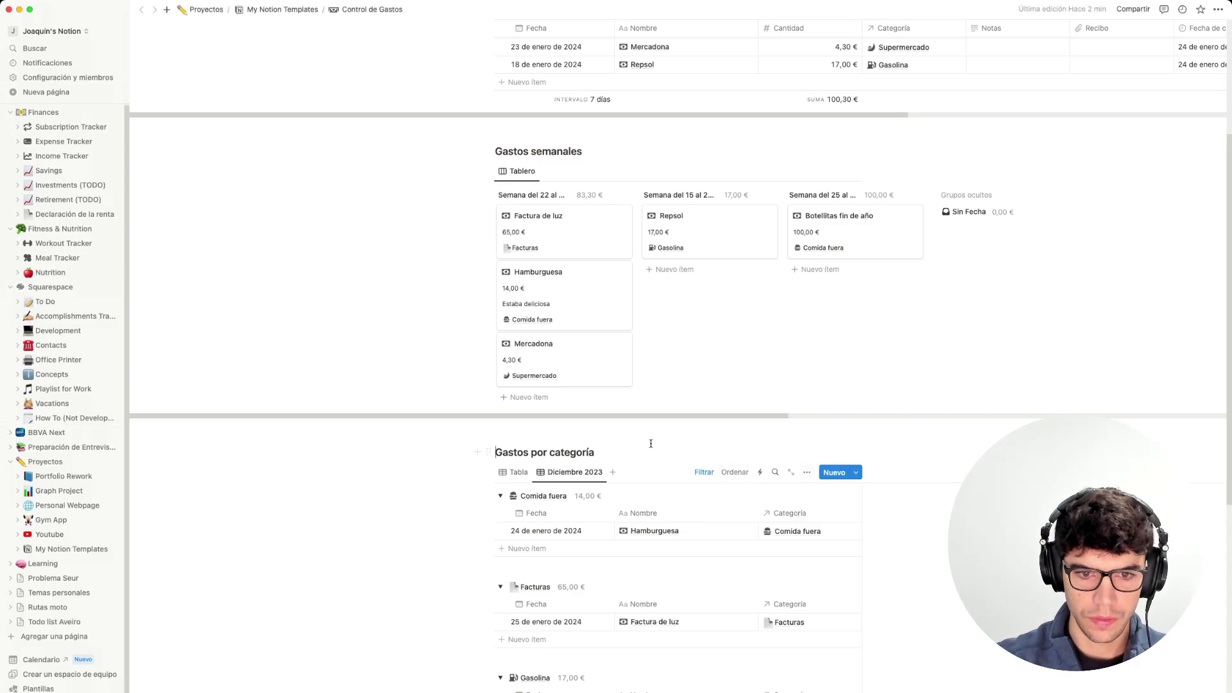
Rename the original Tabla view of Gastos por categoría to Enero 2024.
{"action": "left_click", "coordinate": [523, 474]}
{"action": "left_click", "coordinate": [523, 473]}
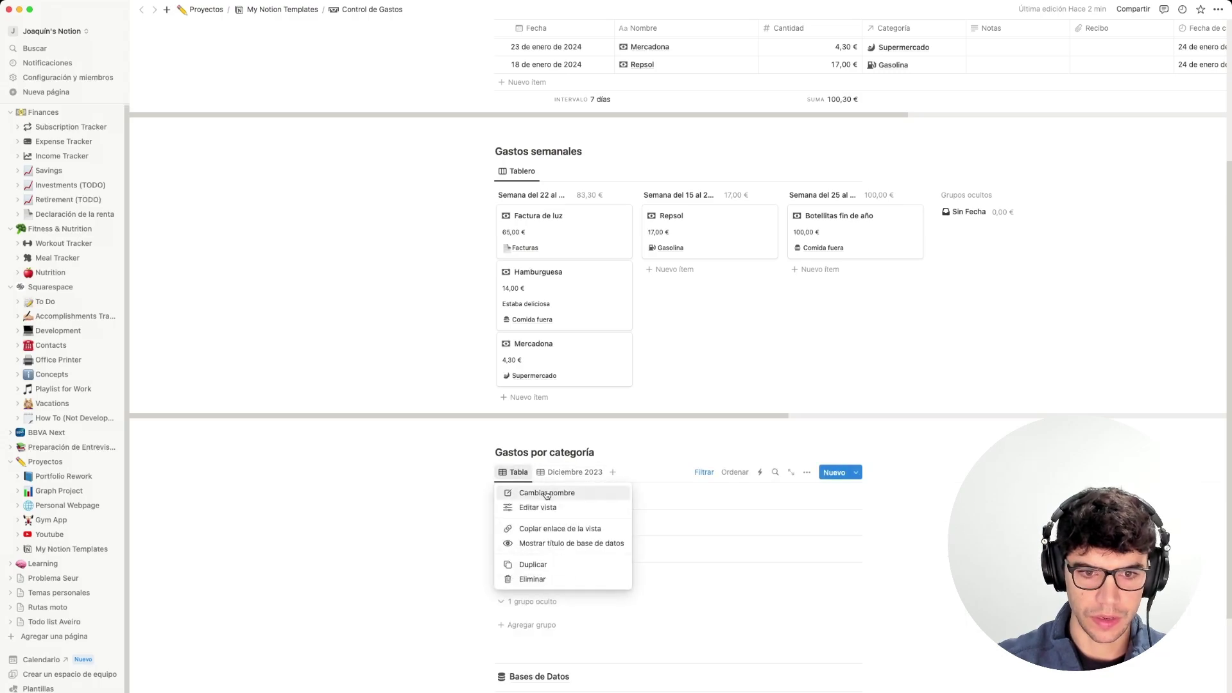
{"action": "left_click", "coordinate": [547, 492]}
{"action": "type", "text": "Enero 2024"}
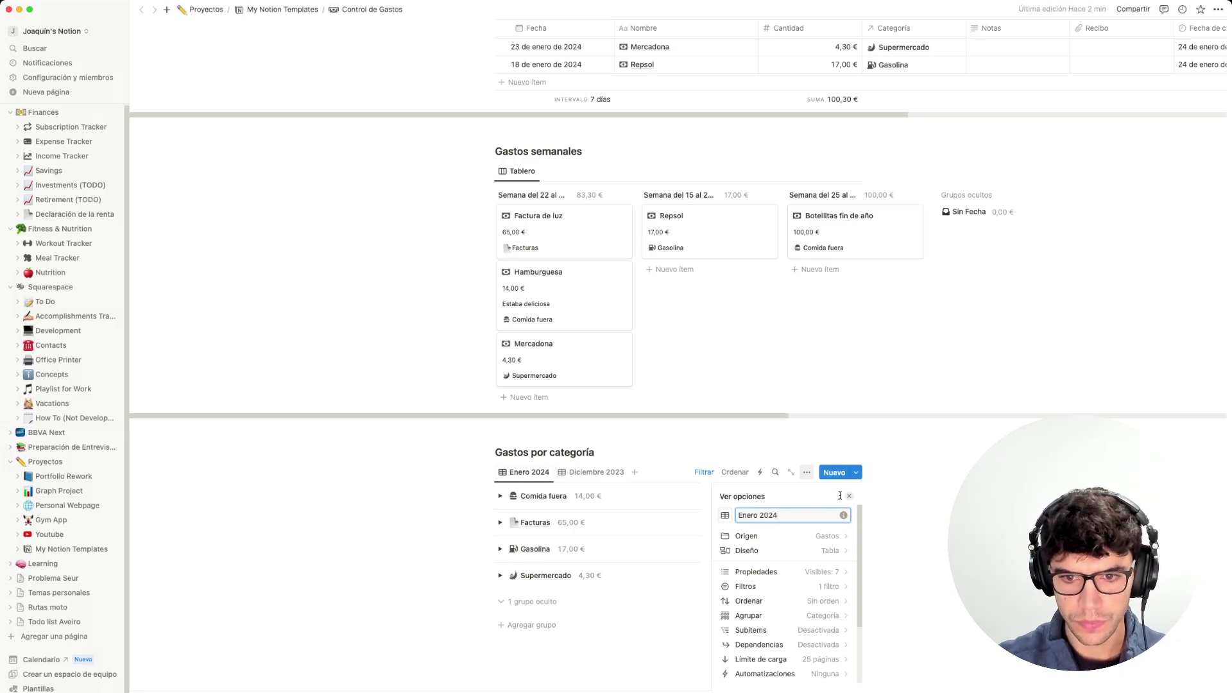
{"action": "left_click", "coordinate": [848, 495]}
Change the Fecha filter of the Diciembre 2023 view in Gastos por categoría to 2023/12/01 through 2023/12/31, and collapse its Comida fuera group.
{"action": "left_click", "coordinate": [594, 472]}
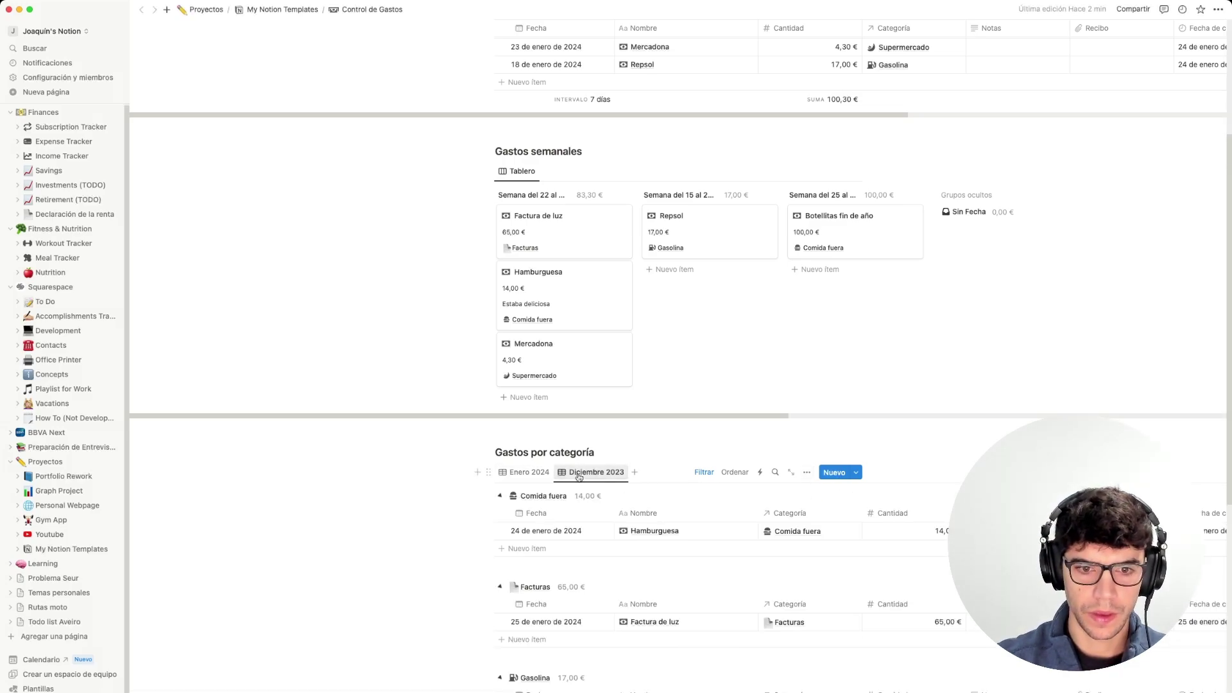
{"action": "left_click", "coordinate": [712, 475]}
{"action": "left_click", "coordinate": [537, 495]}
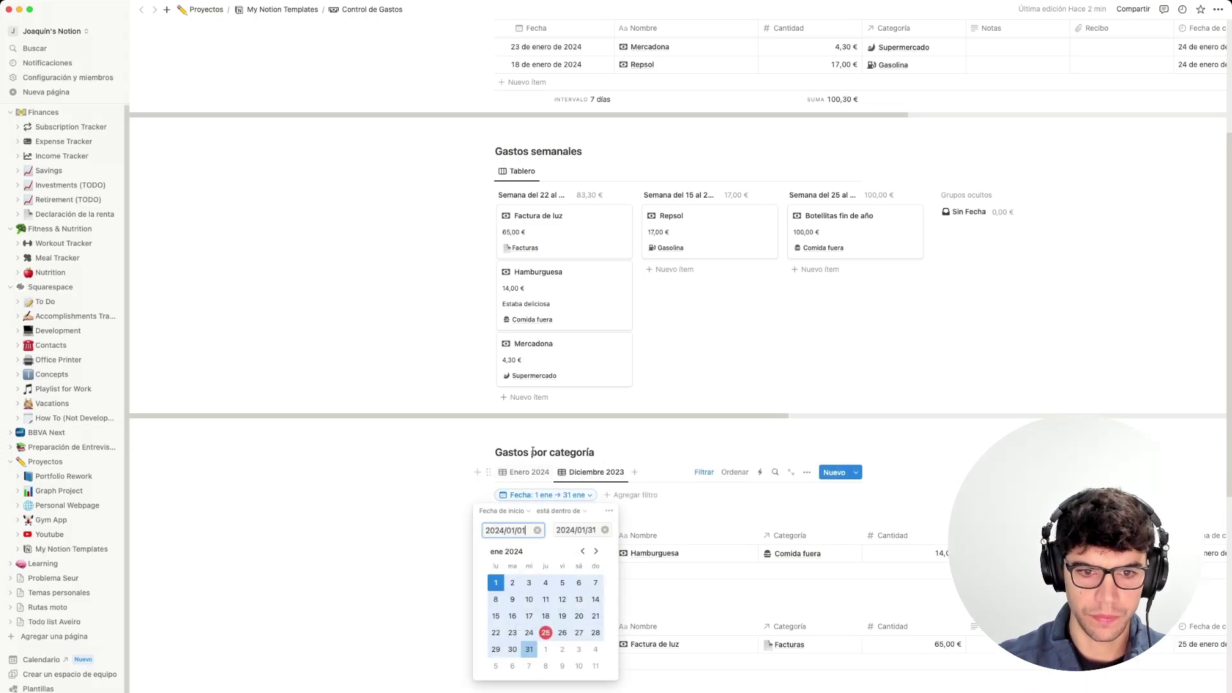
{"action": "left_click", "coordinate": [537, 530]}
{"action": "left_click", "coordinate": [604, 529]}
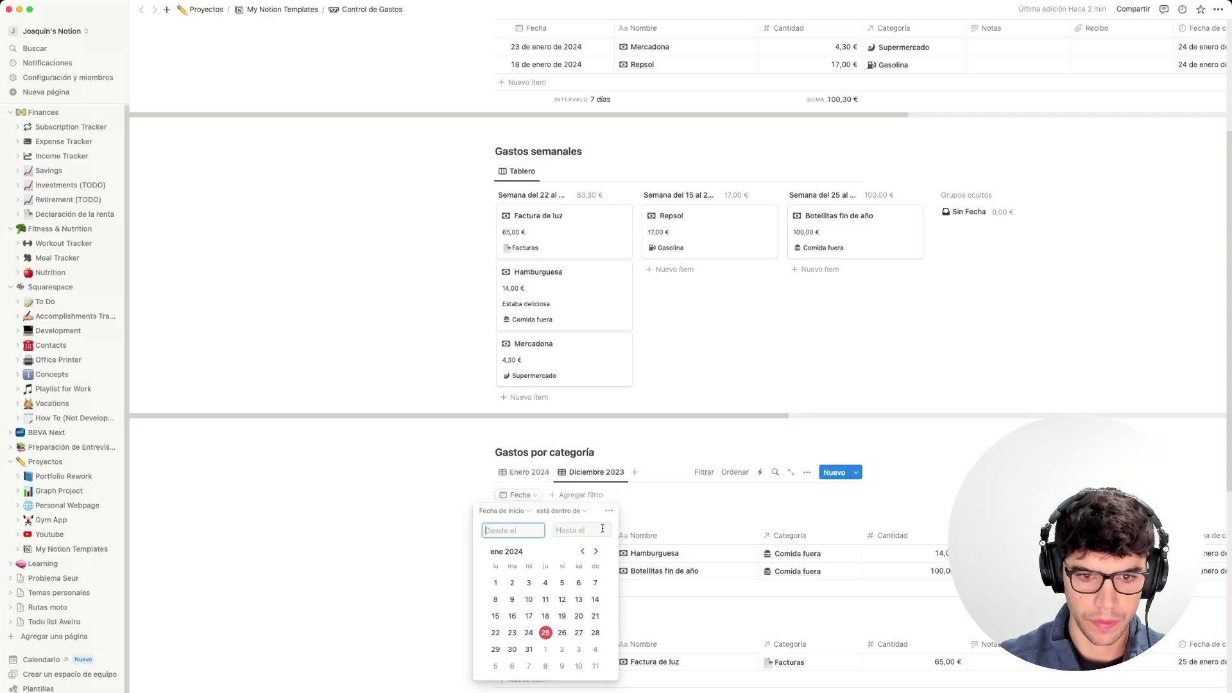
{"action": "left_click", "coordinate": [582, 550]}
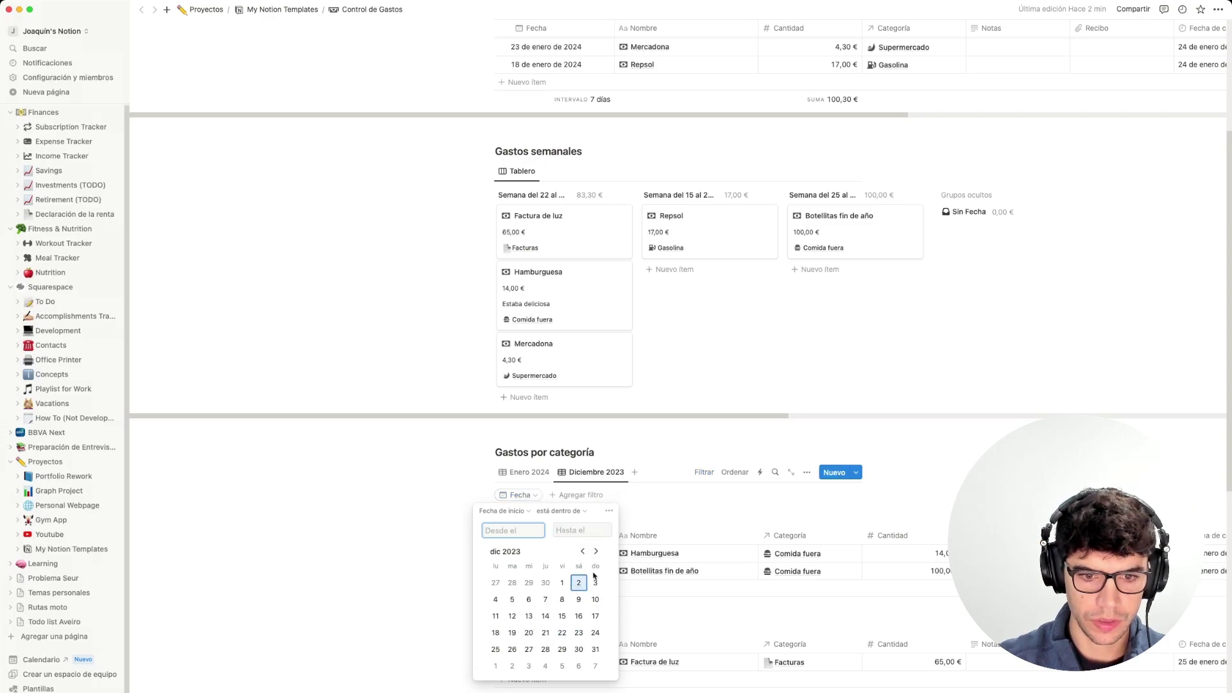
{"action": "left_click", "coordinate": [562, 582]}
{"action": "left_click", "coordinate": [595, 648]}
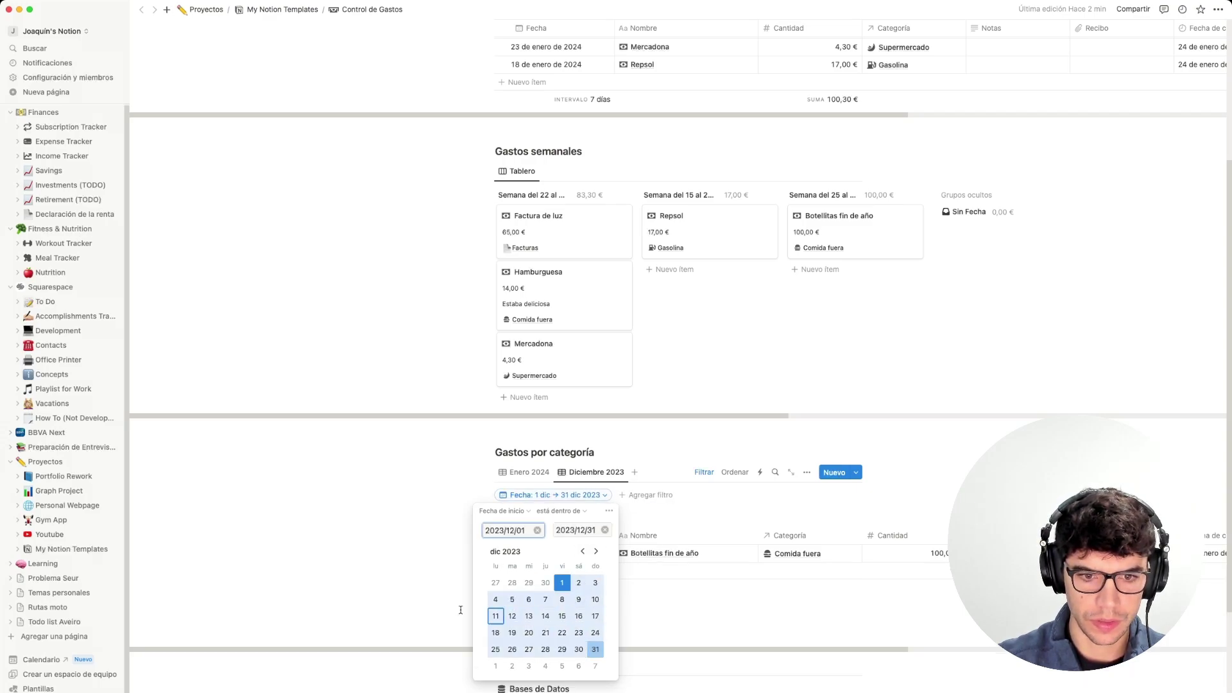
{"action": "left_click", "coordinate": [417, 592]}
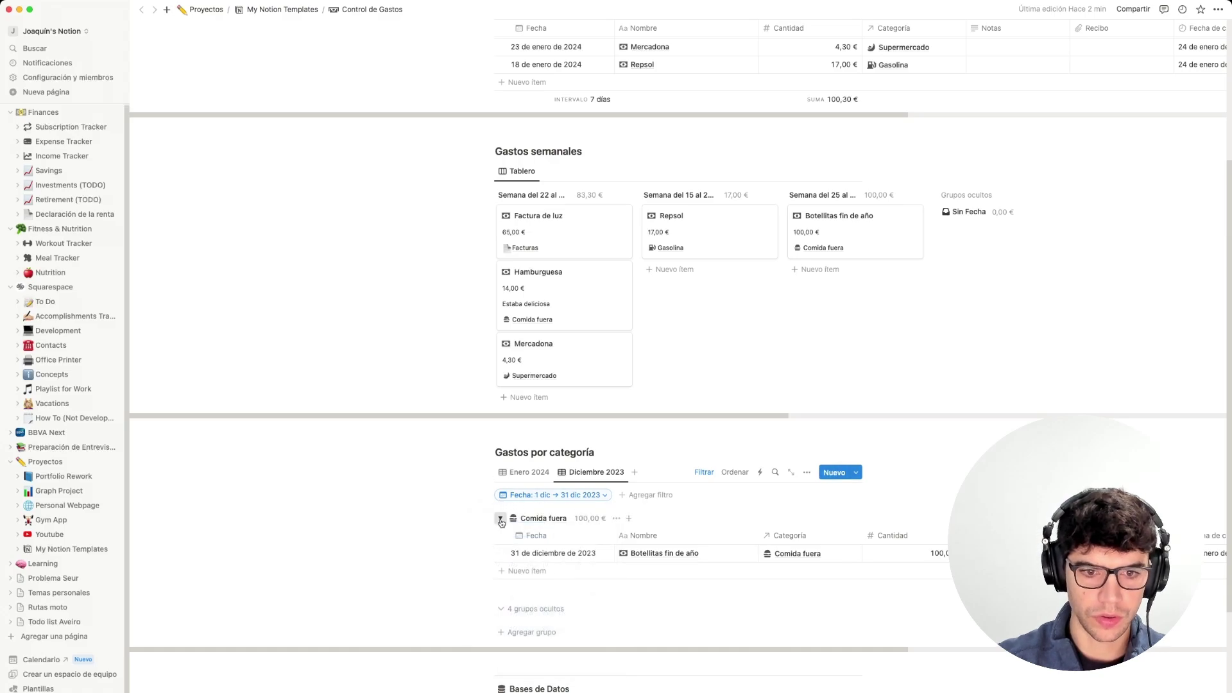
{"action": "left_click", "coordinate": [501, 523]}
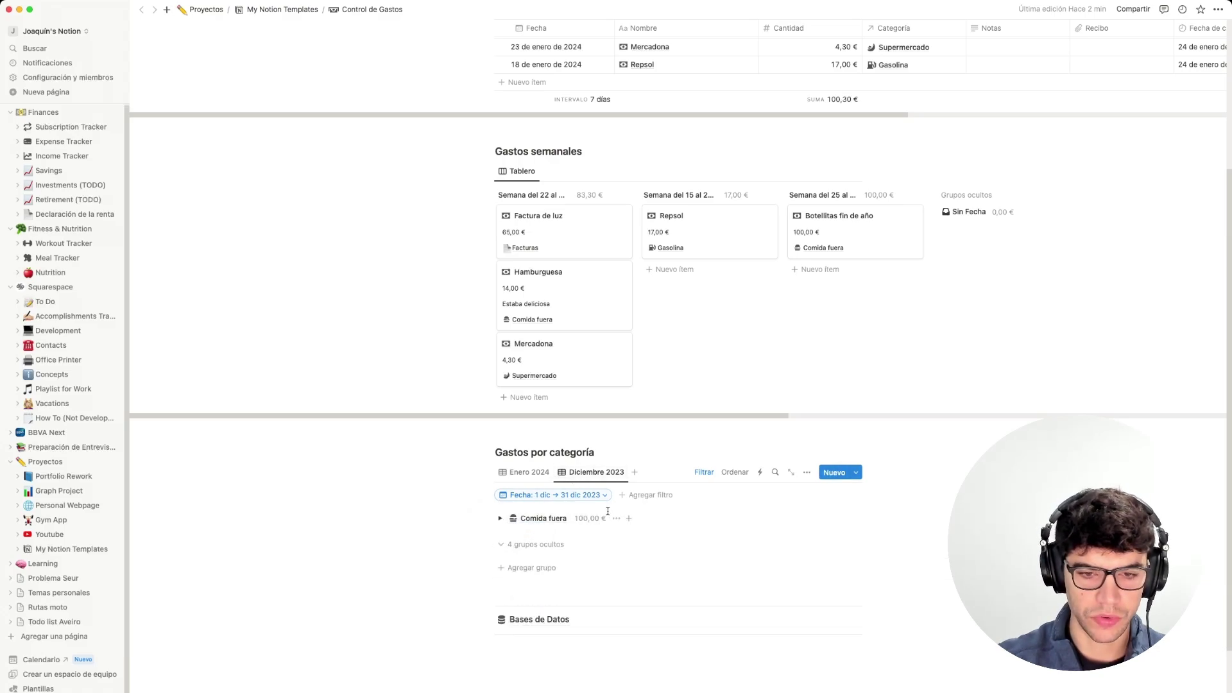
Compare the Enero 2024 and Diciembre 2023 views of Gastos por categoría, and review the monthly, weekly and category sections of the page.
{"action": "left_click", "coordinate": [533, 473]}
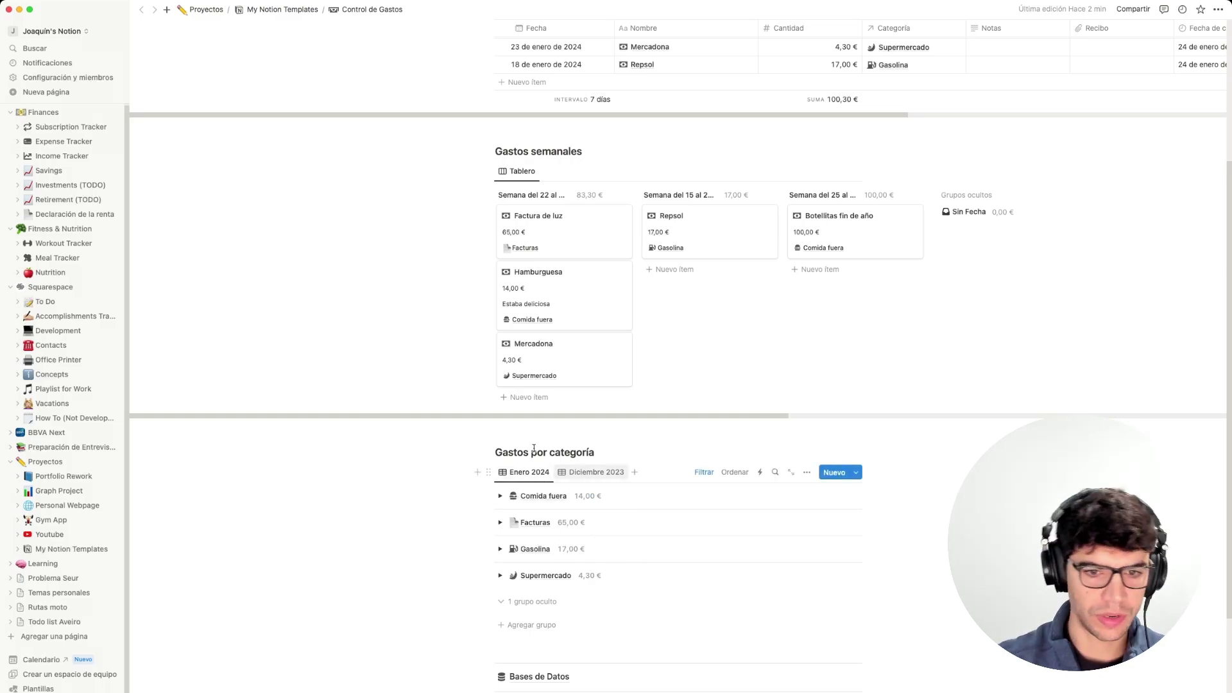
{"action": "left_click", "coordinate": [591, 472]}
{"action": "left_click", "coordinate": [546, 473]}
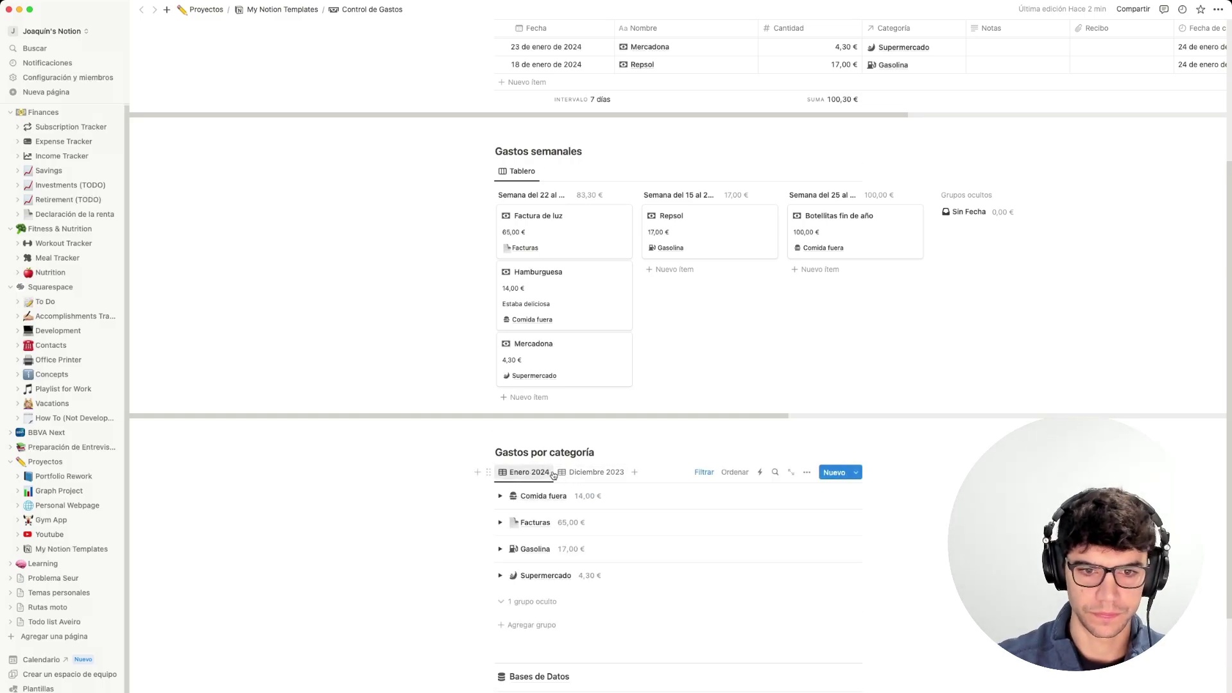
{"action": "scroll", "coordinate": [698, 543], "scroll_direction": "up", "scroll_amount": 5}
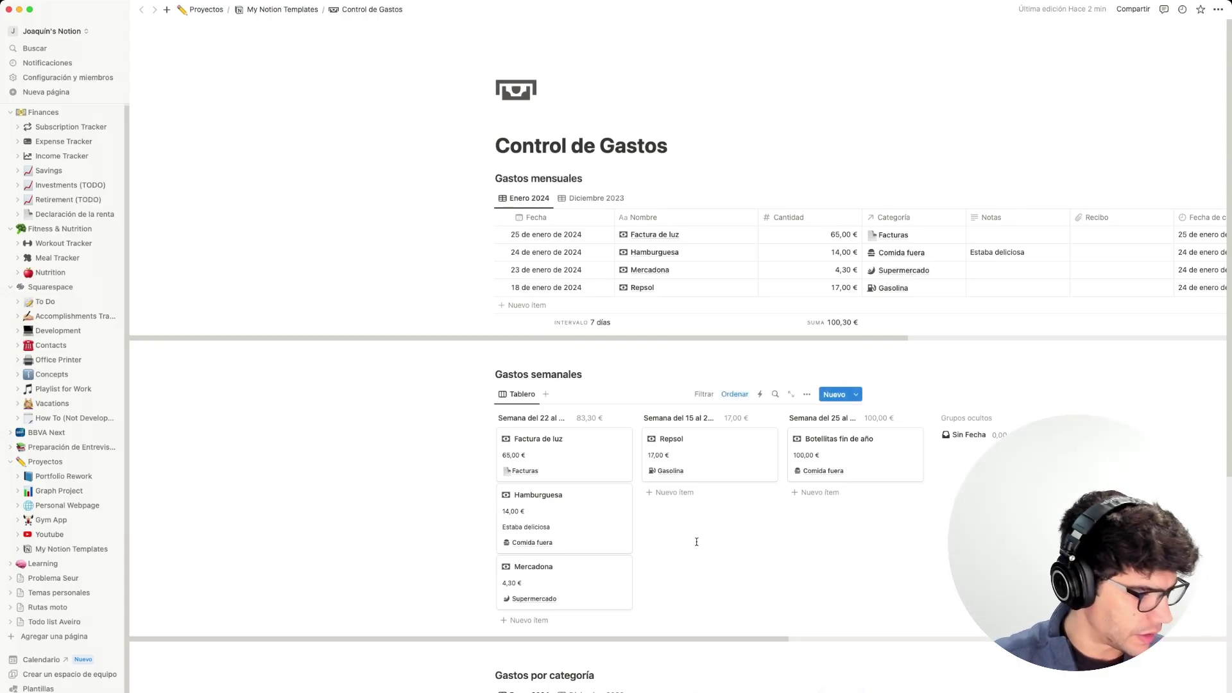
{"action": "scroll", "coordinate": [615, 347], "scroll_direction": "down", "scroll_amount": 5}
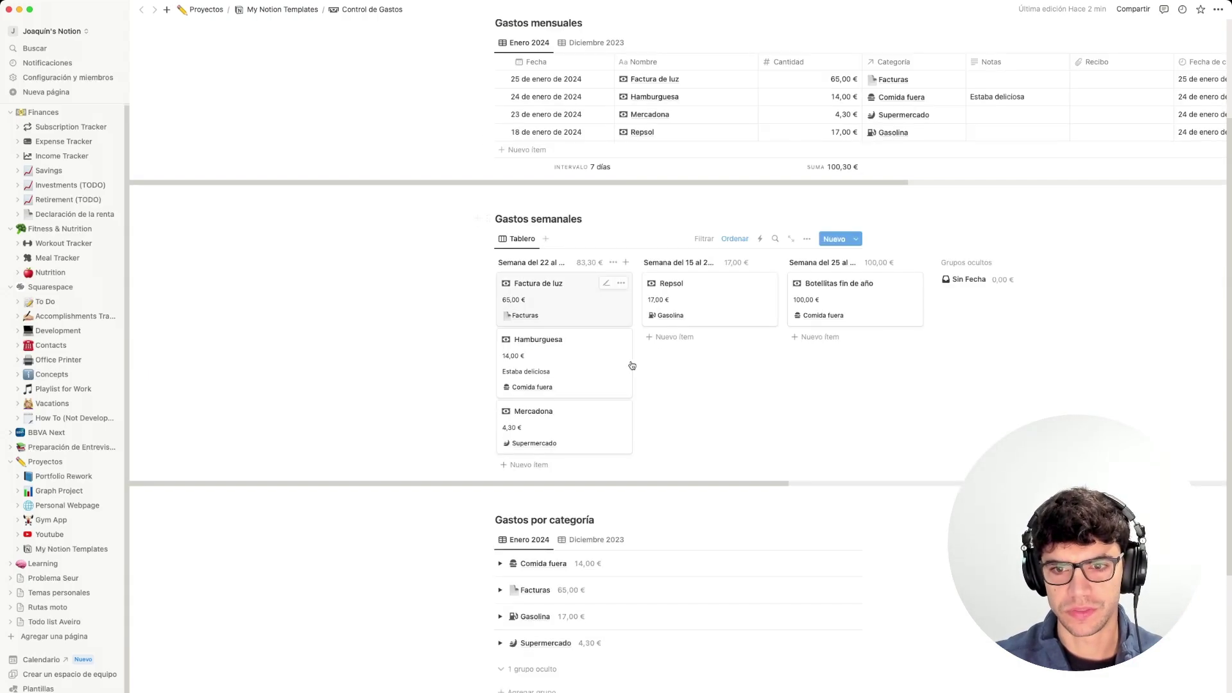
{"action": "scroll", "coordinate": [665, 530], "scroll_direction": "up", "scroll_amount": 5}
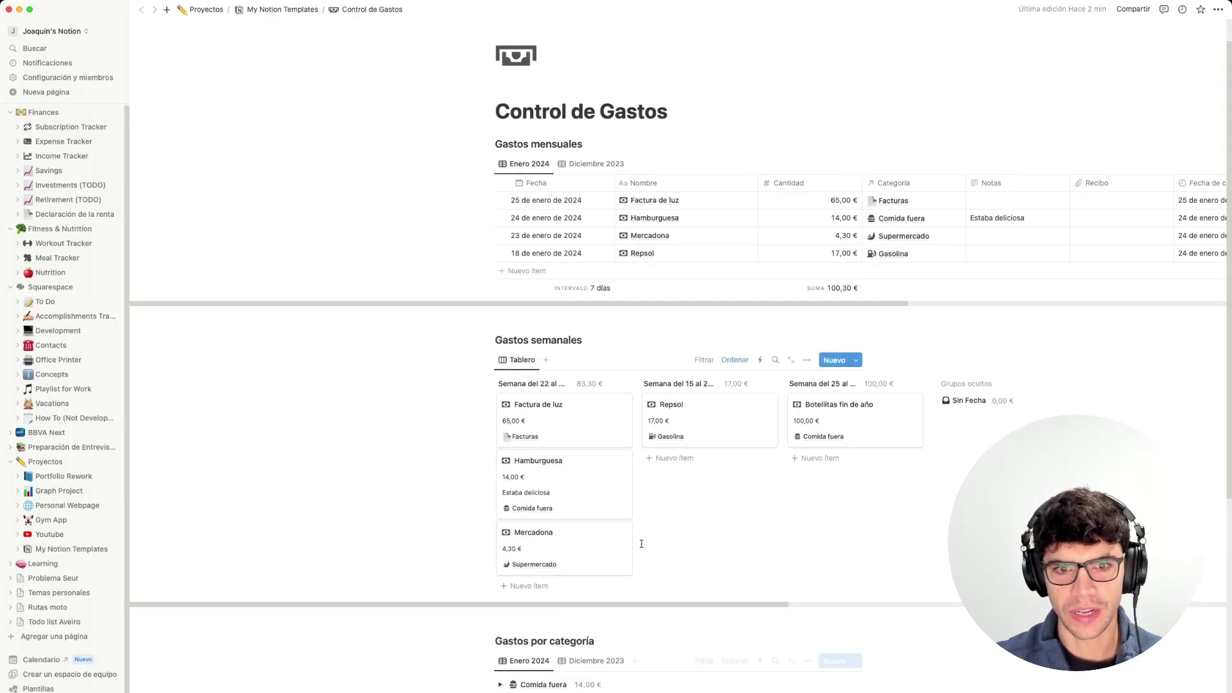
{"action": "scroll", "coordinate": [578, 321], "scroll_direction": "down", "scroll_amount": 6}
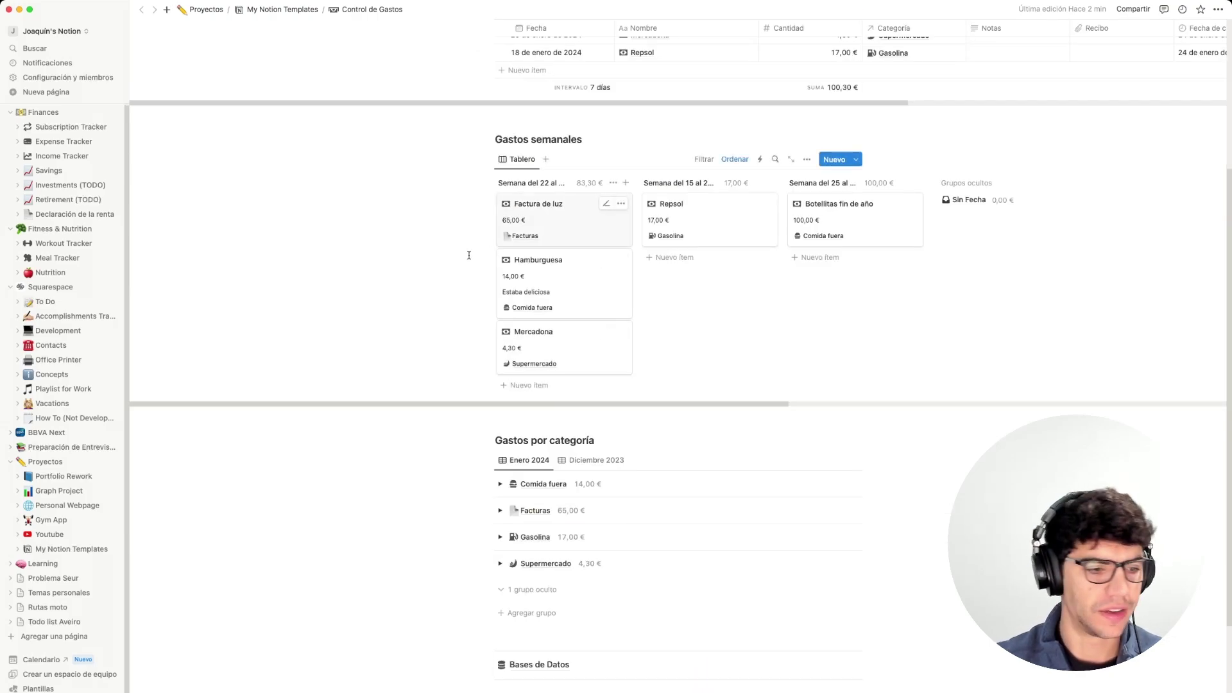
{"action": "scroll", "coordinate": [421, 272], "scroll_direction": "up", "scroll_amount": 5}
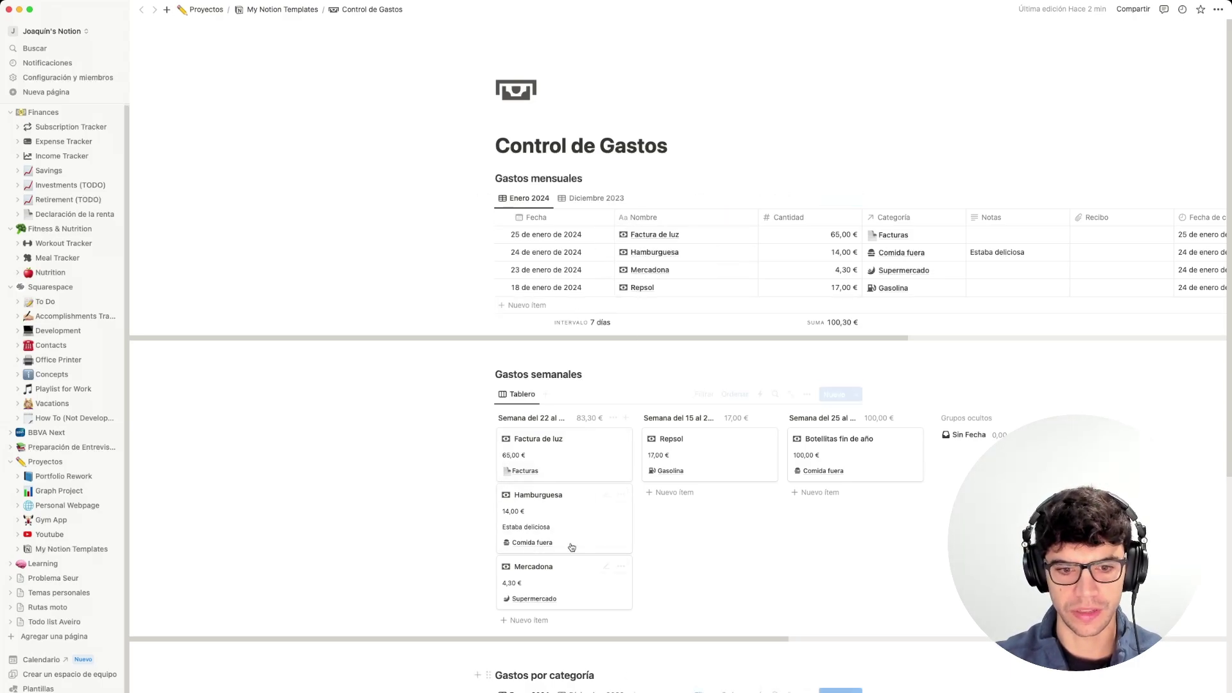
{"action": "scroll", "coordinate": [572, 547], "scroll_direction": "down", "scroll_amount": 3}
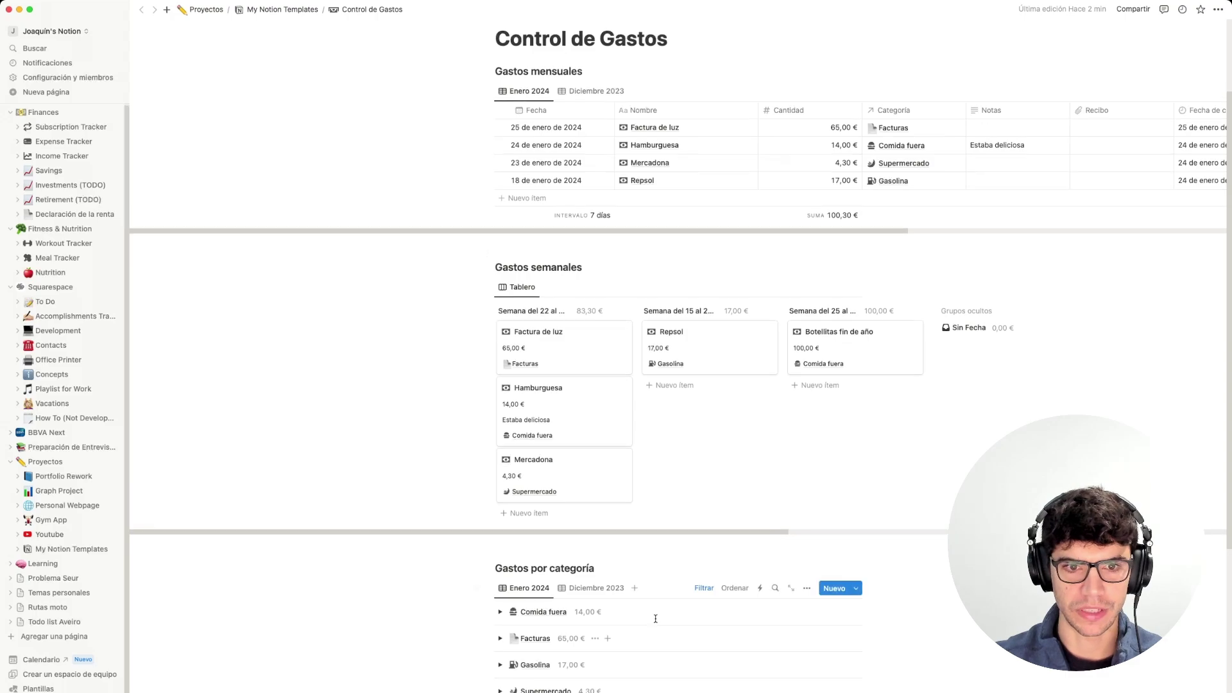
{"action": "scroll", "coordinate": [571, 363], "scroll_direction": "up", "scroll_amount": 3}
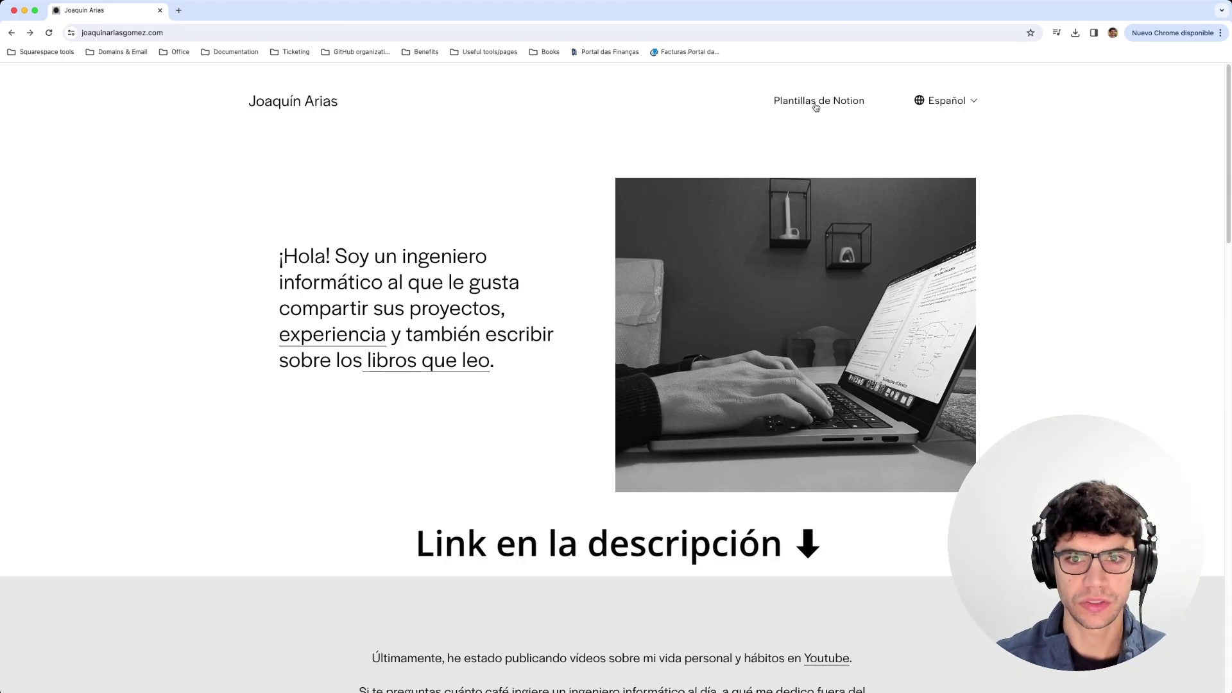
In Chrome, open the Plantillas de Notion page of the personal website and examine the Control de gastos and Planificador de entrenos templates.
{"action": "left_click", "coordinate": [815, 104]}
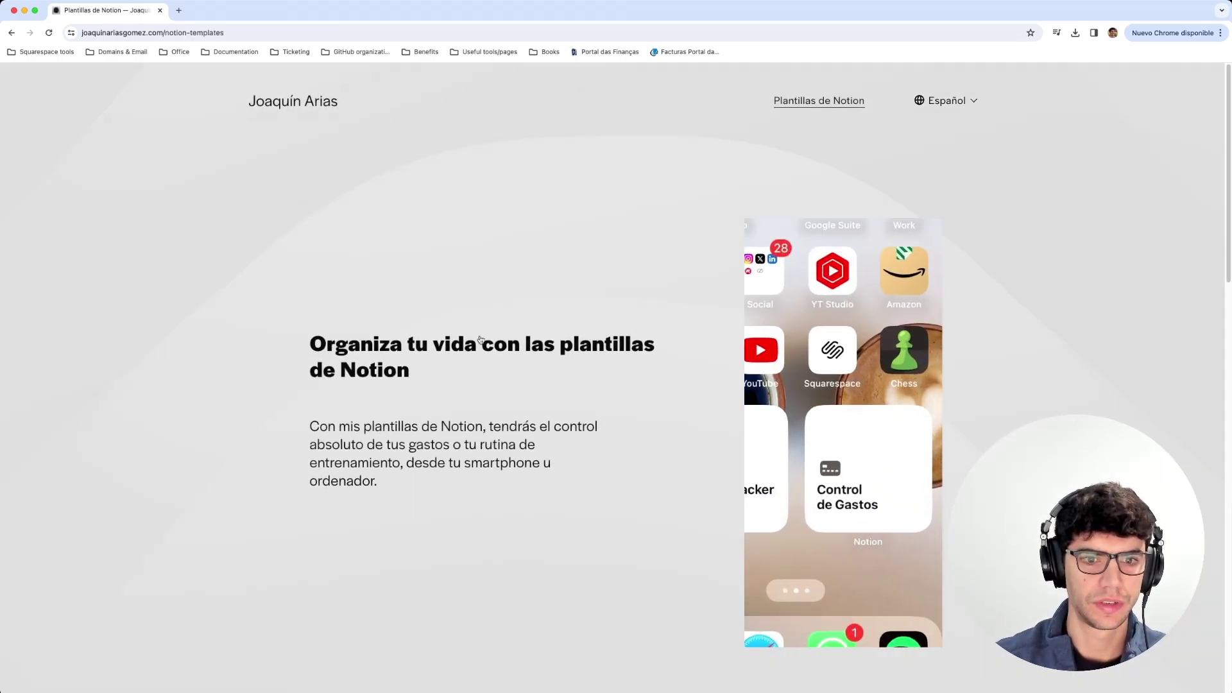
{"action": "scroll", "coordinate": [593, 405], "scroll_direction": "down", "scroll_amount": 10}
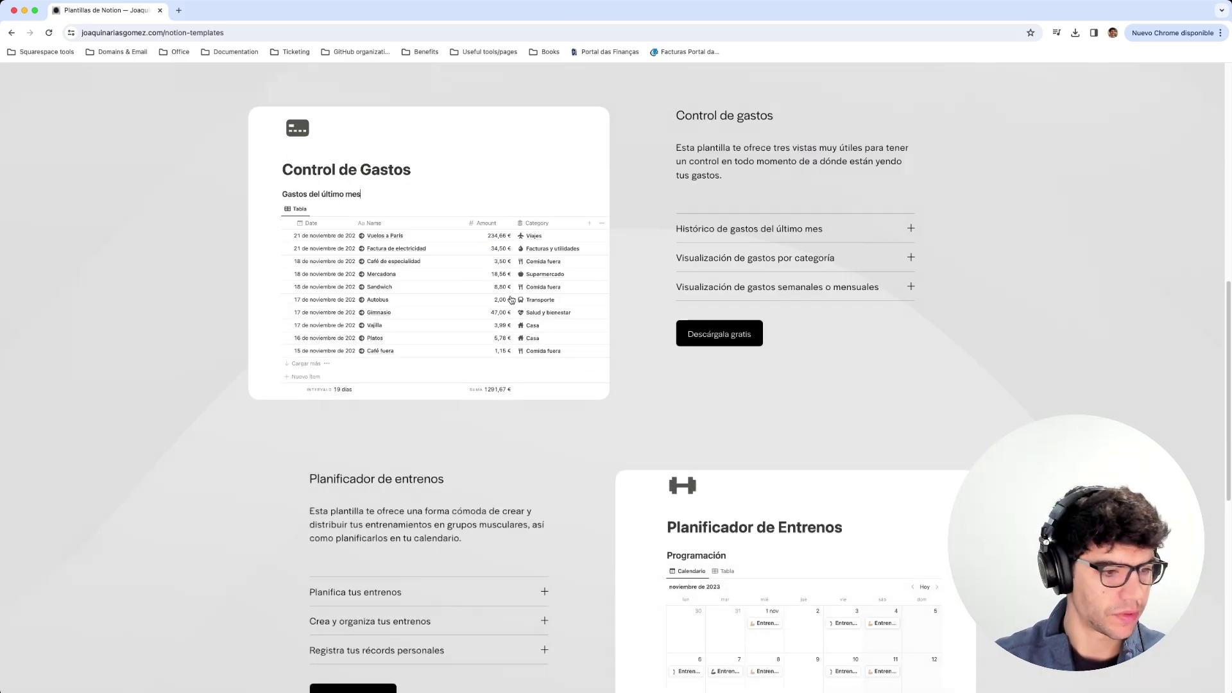
{"action": "scroll", "coordinate": [597, 385], "scroll_direction": "down", "scroll_amount": 2}
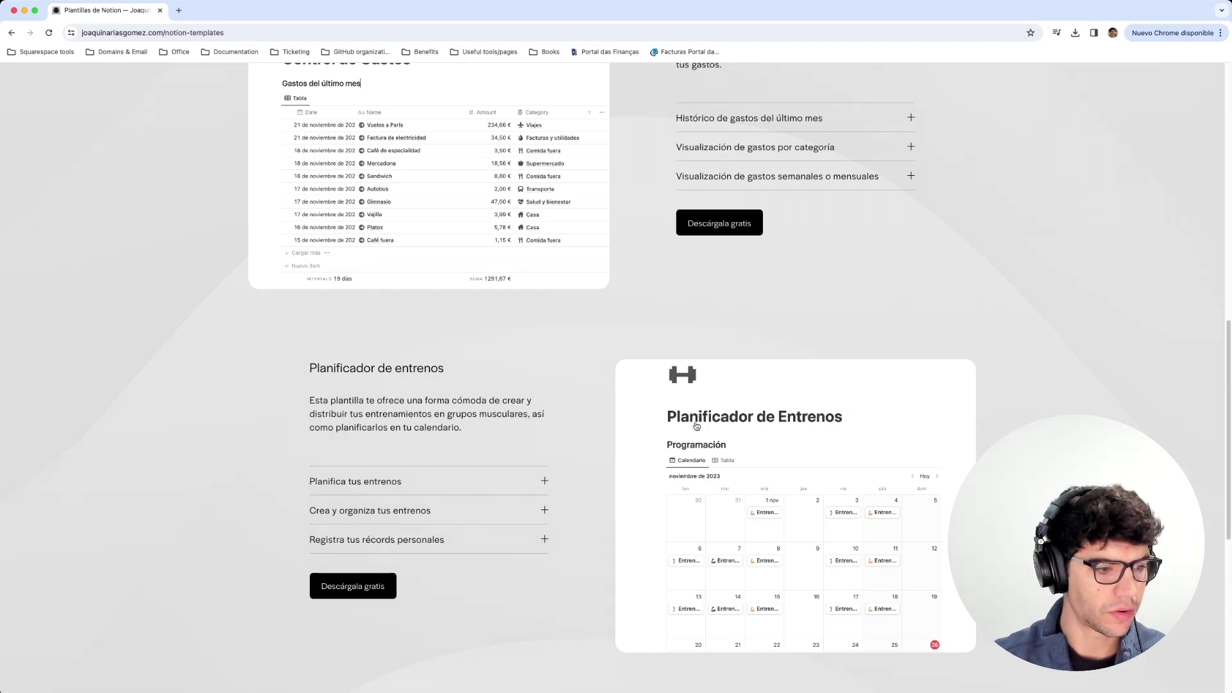
{"action": "scroll", "coordinate": [643, 445], "scroll_direction": "down", "scroll_amount": 2}
{"action": "scroll", "coordinate": [644, 448], "scroll_direction": "up", "scroll_amount": 1}
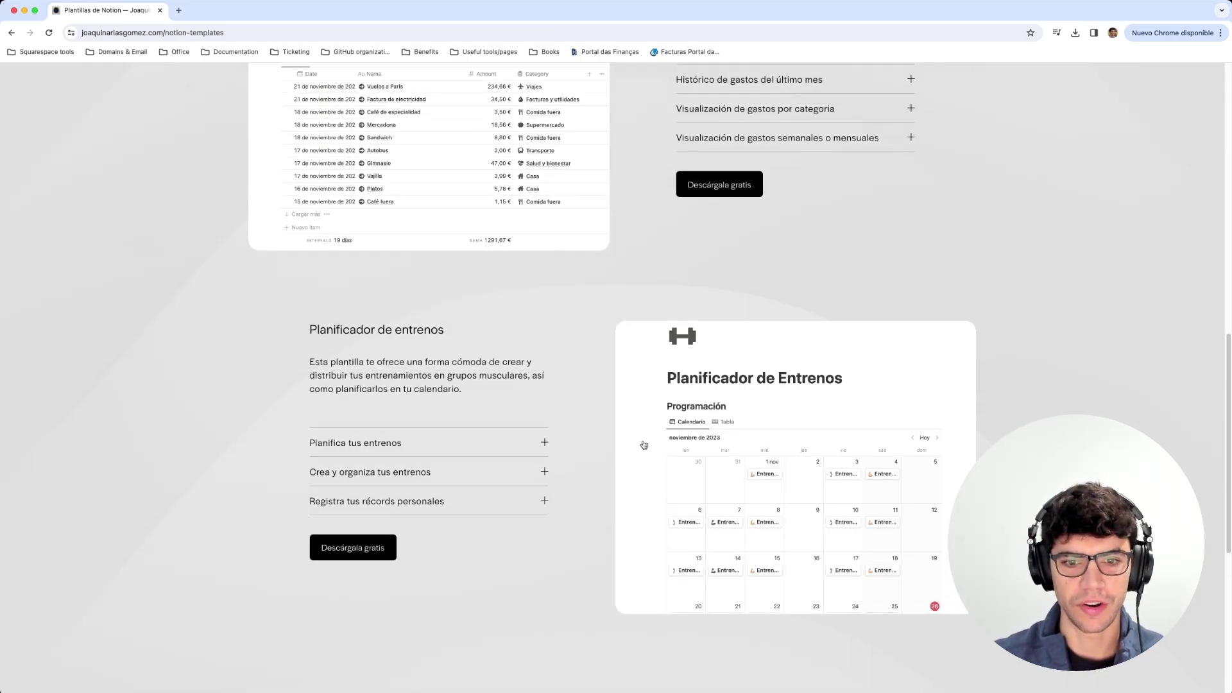
{"action": "scroll", "coordinate": [644, 445], "scroll_direction": "up", "scroll_amount": 6}
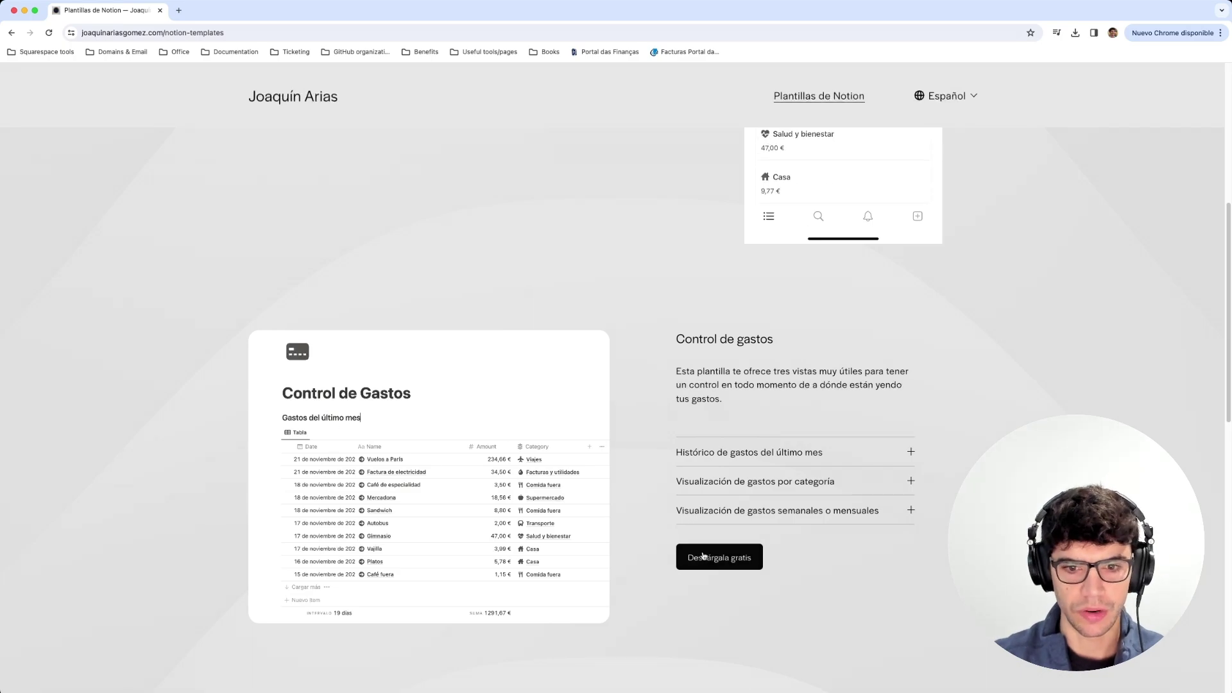
Open the free Control de gastos template and look for the option to duplicate it.
{"action": "left_click", "coordinate": [703, 555]}
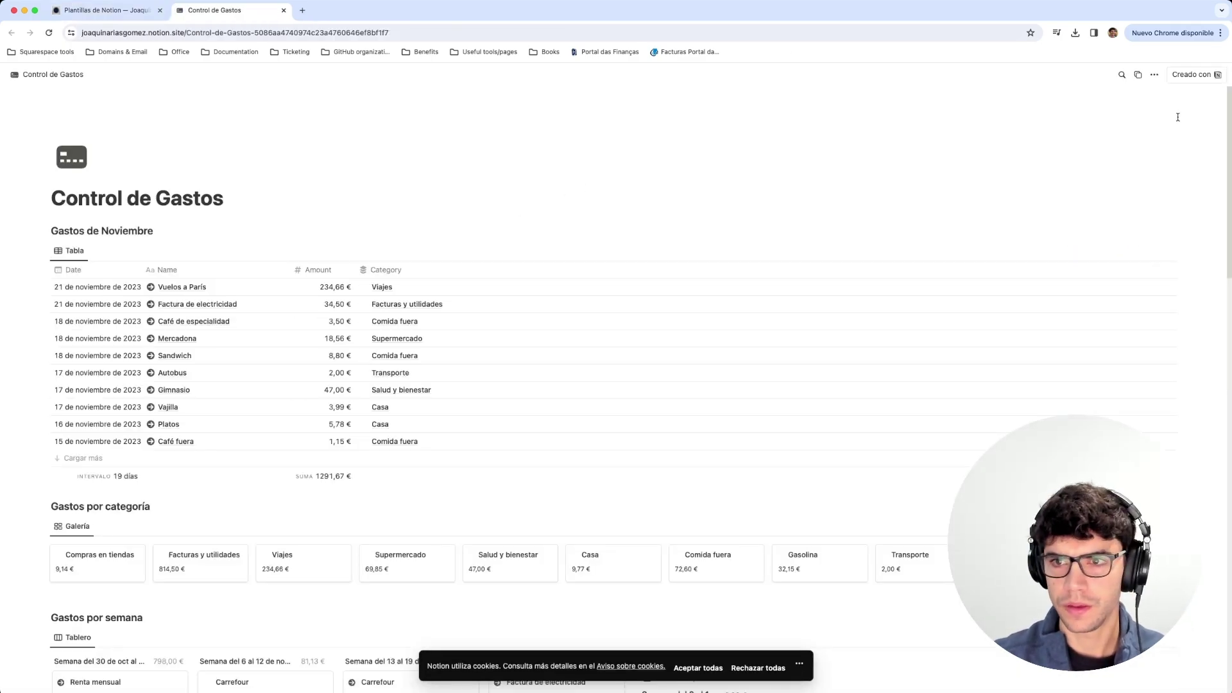
{"action": "left_click", "coordinate": [1154, 75]}
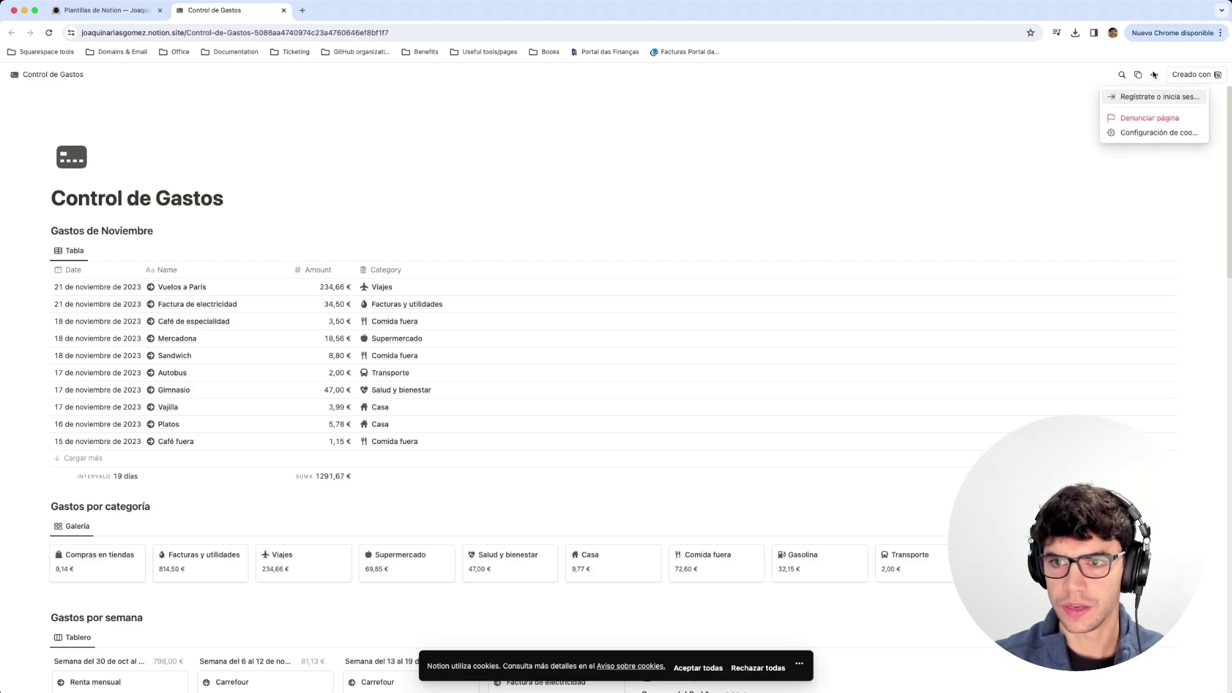
{"action": "left_click", "coordinate": [1154, 75]}
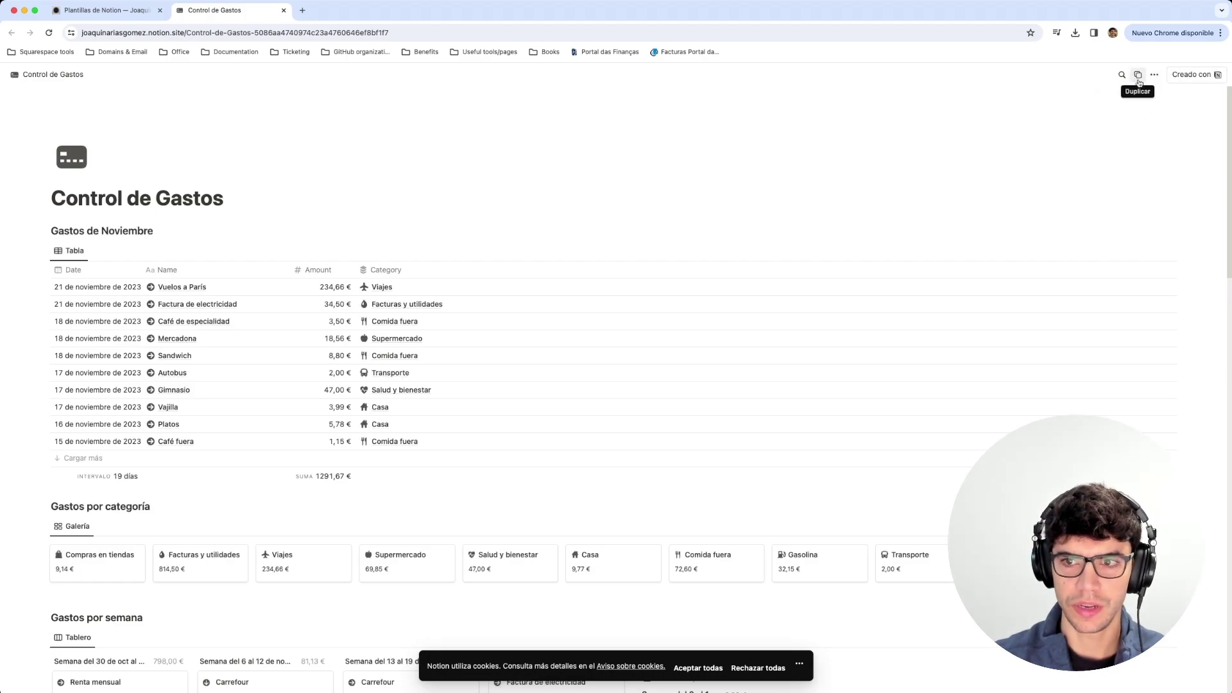